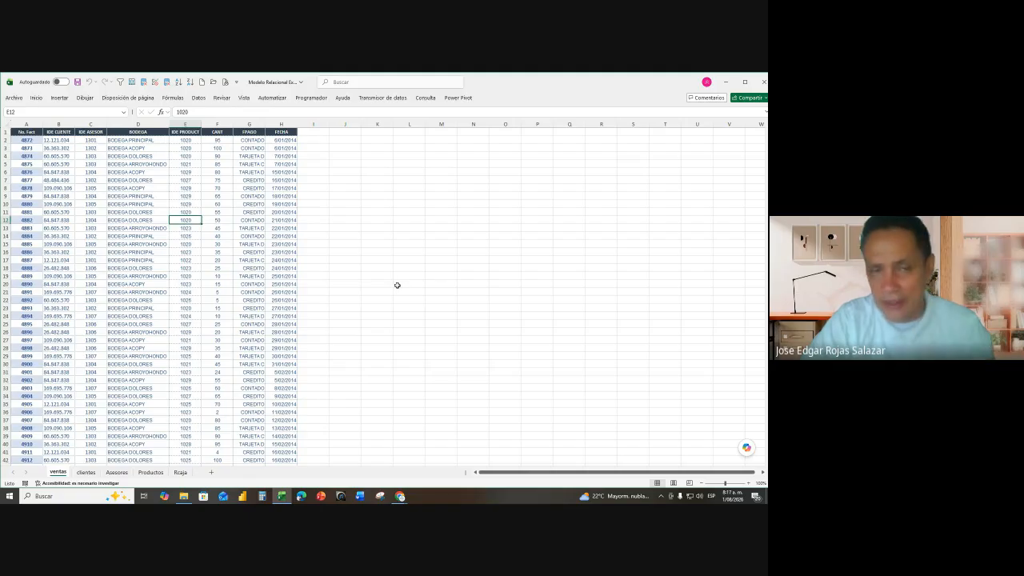
- Examine the header row and the invoice, client, advisor, warehouse and product columns of the ventas sheet
left_click_drag(25, 132, 288, 134)
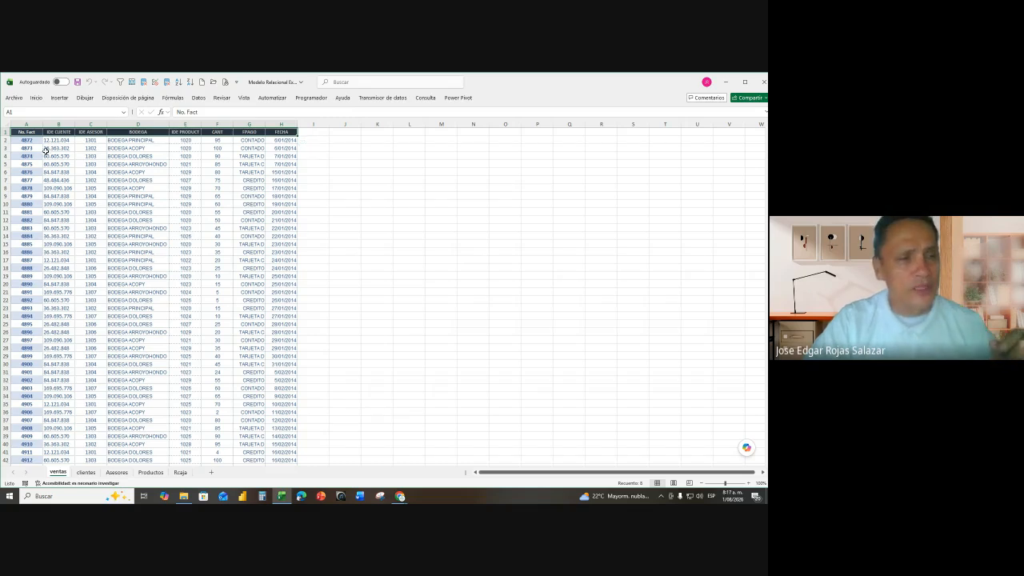
left_click(29, 124)
left_click(58, 124)
left_click(92, 124)
left_click(140, 124)
left_click(175, 125)
left_click(142, 149)
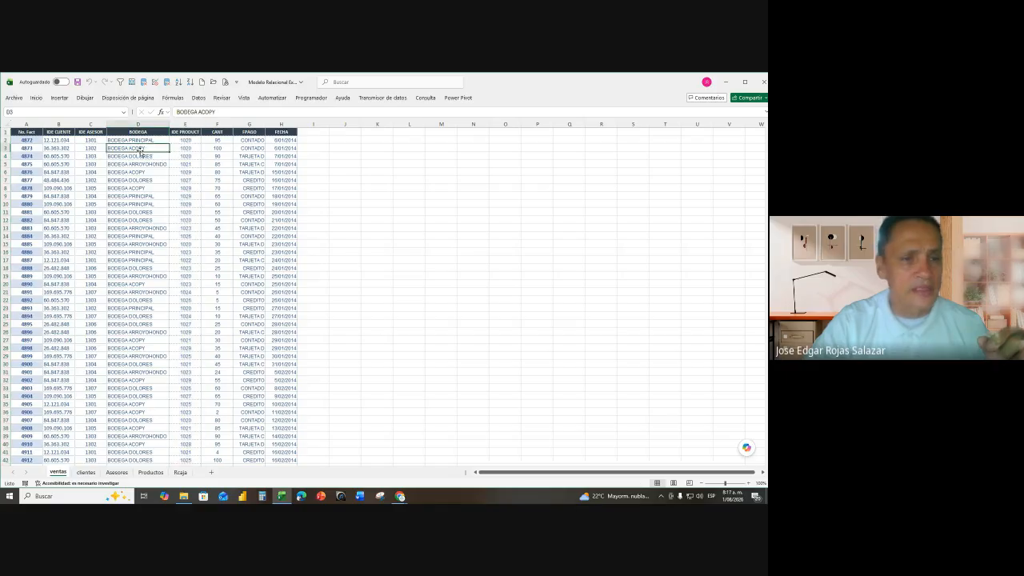
left_click_drag(142, 149, 186, 149)
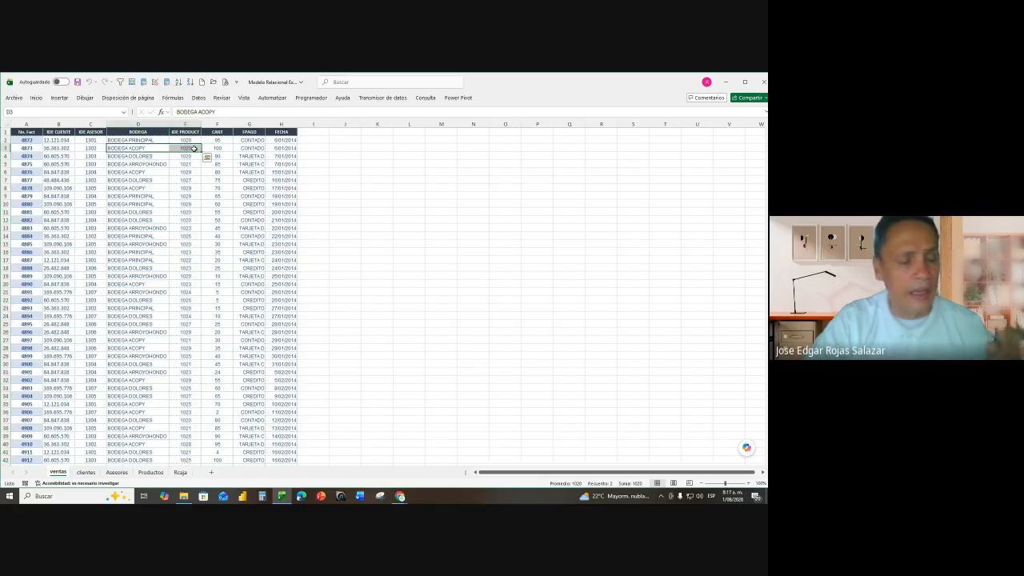
left_click(197, 235)
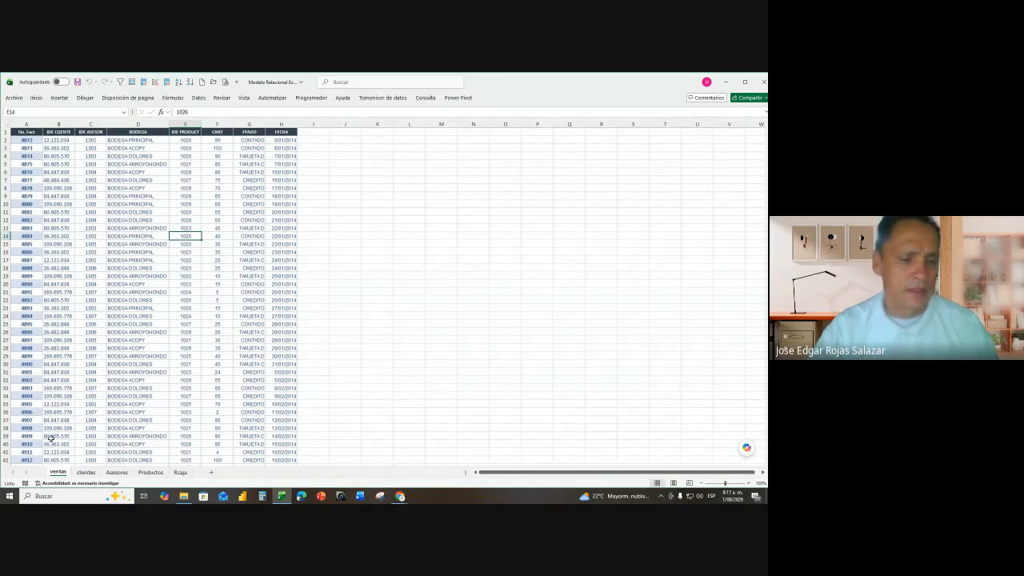
- Go to the last sales record in the IDE PRODUCT column and select the empty row beneath it
left_click(190, 255)
key("ctrl+Down")
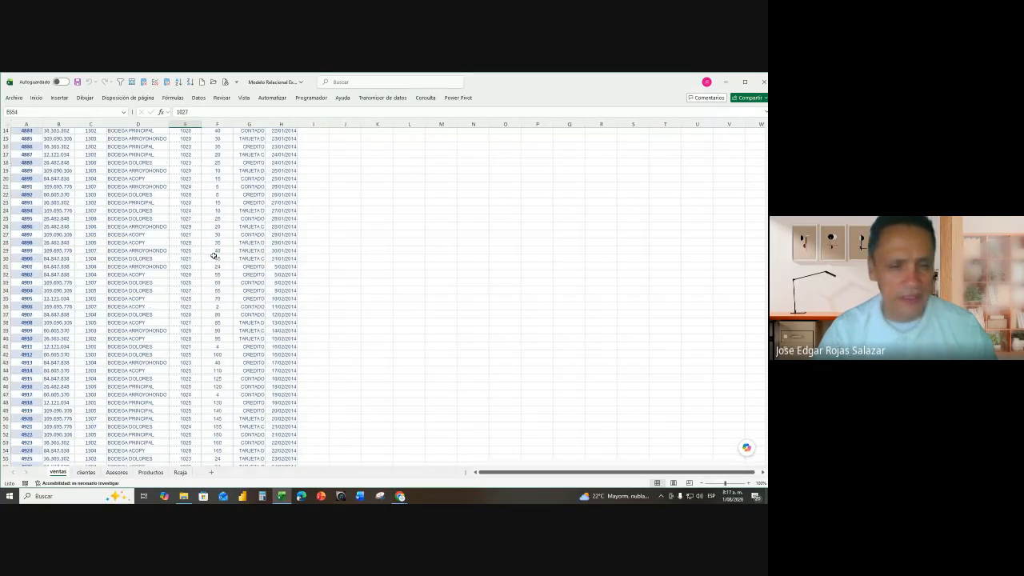
scroll(217, 288, "down", 2)
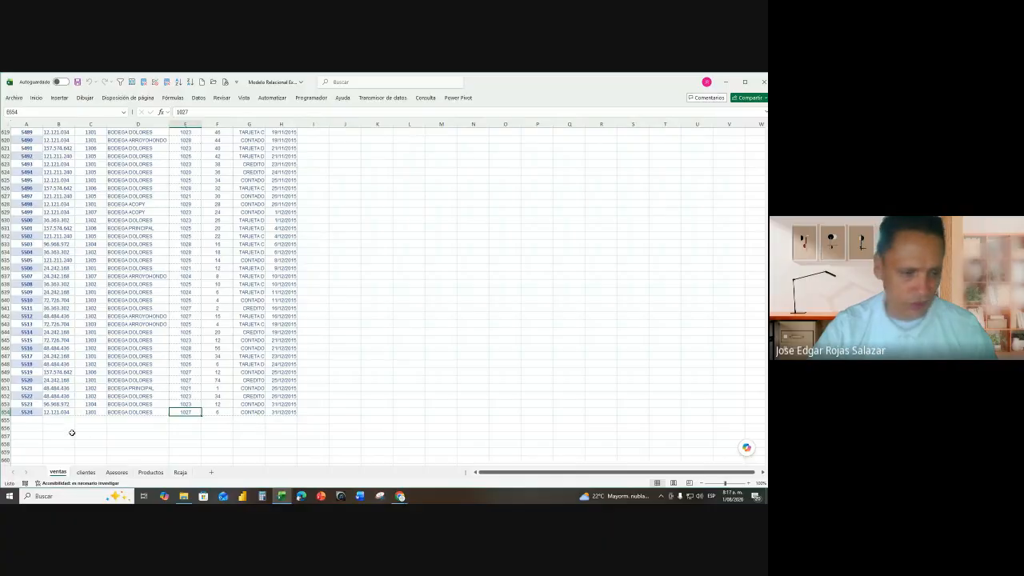
left_click(5, 420)
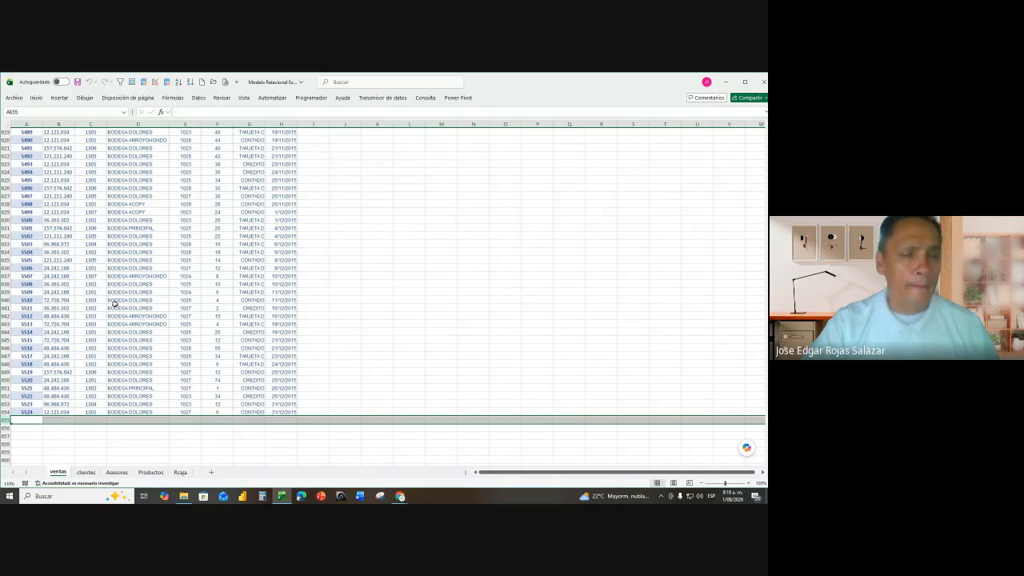
- Browse the sales records back up from the end and return to the BODEGA header
left_click(225, 251)
scroll(226, 250, "up", 9)
scroll(226, 250, "up", 20)
scroll(226, 251, "up", 8)
scroll(50, 284, "up", 8)
scroll(50, 284, "up", 20)
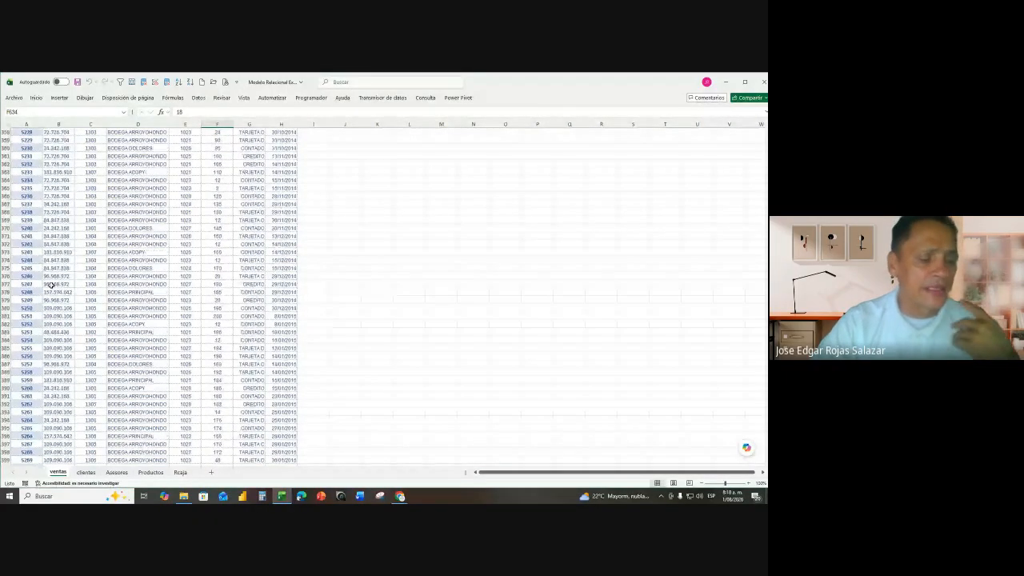
scroll(50, 284, "up", 3)
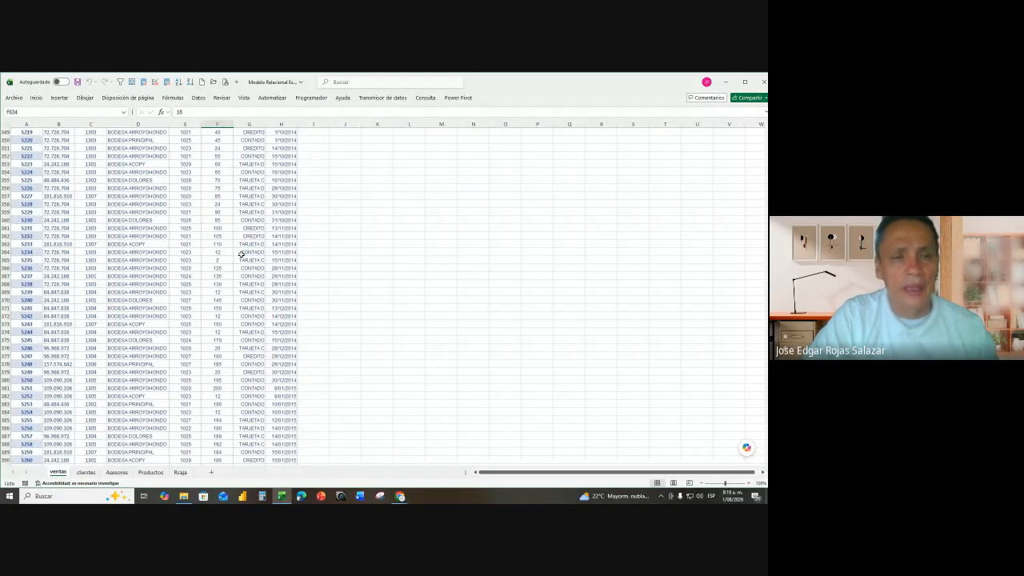
scroll(241, 254, "up", 10)
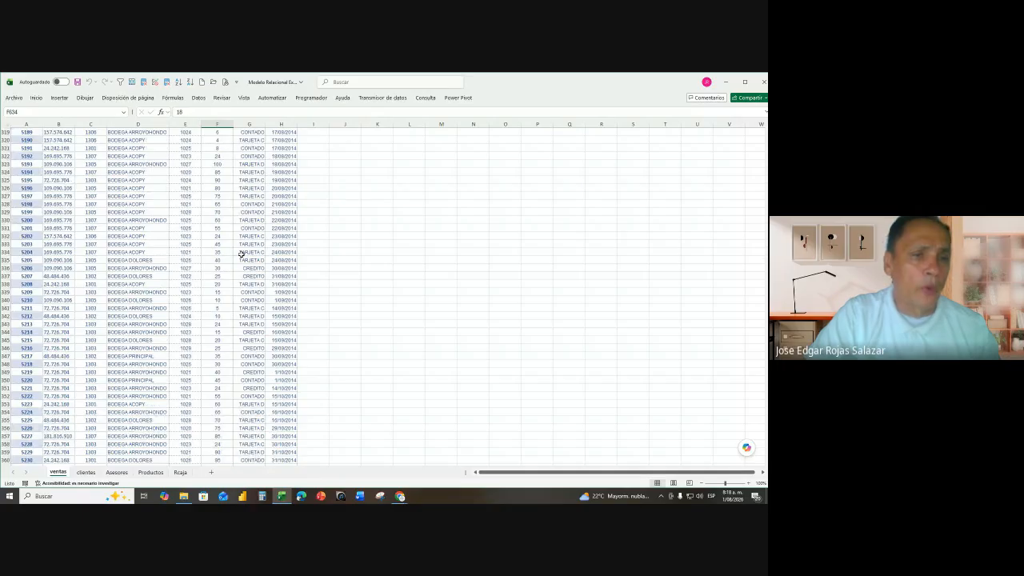
left_click(125, 149)
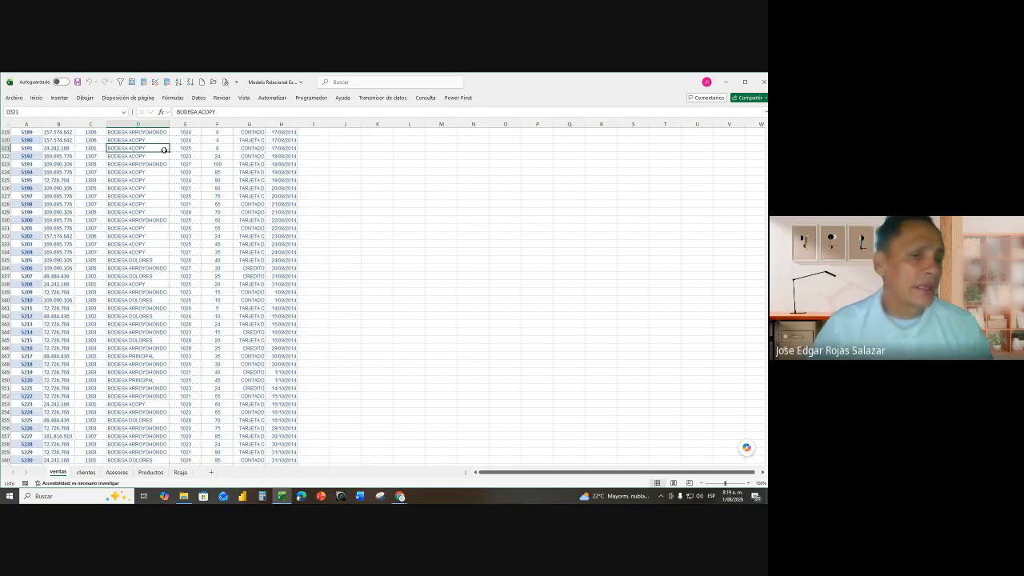
key("ctrl+Up")
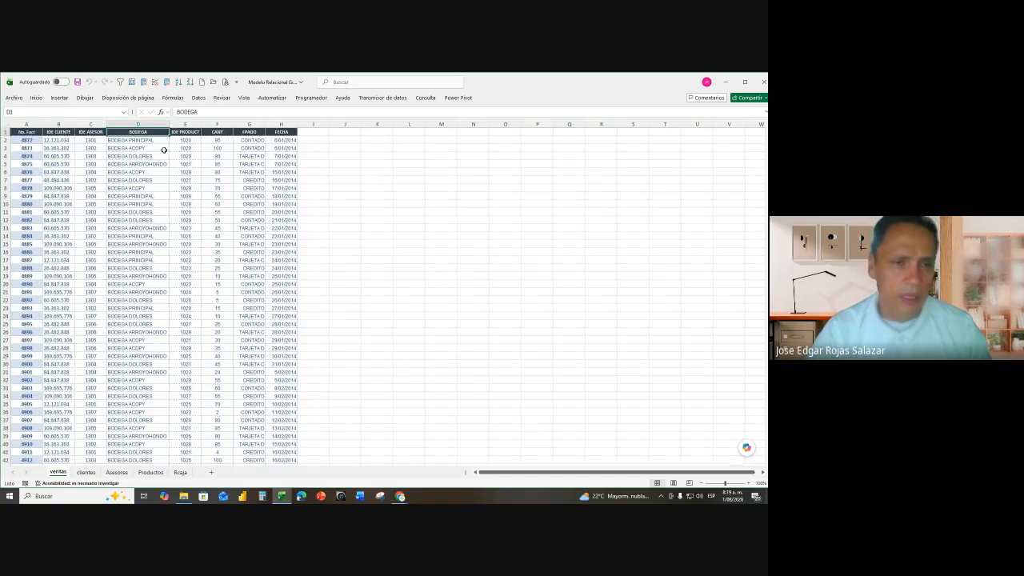
- Examine the repeated warehouse names in the first rows of the BODEGA column
key("Down")
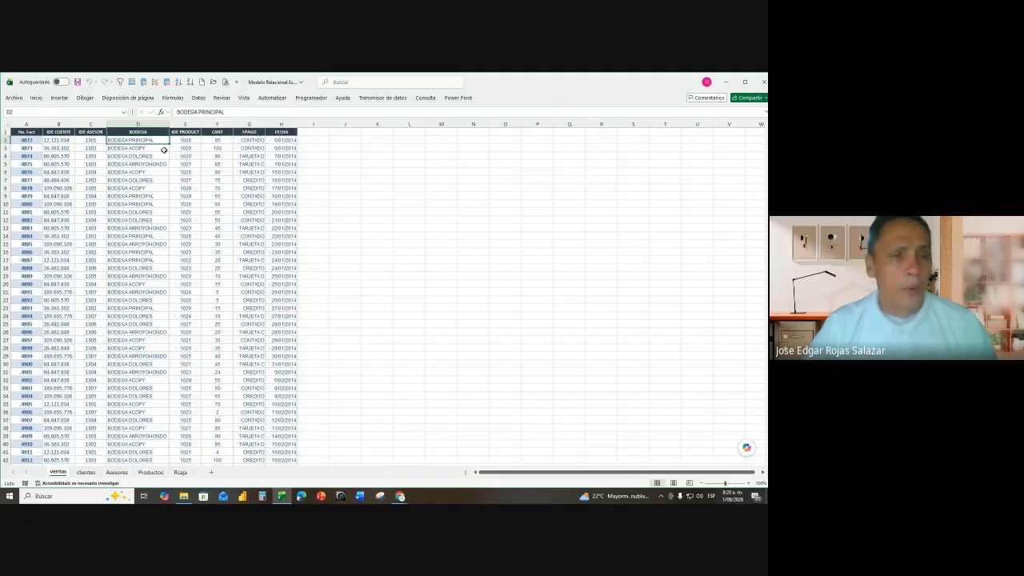
left_click(133, 198)
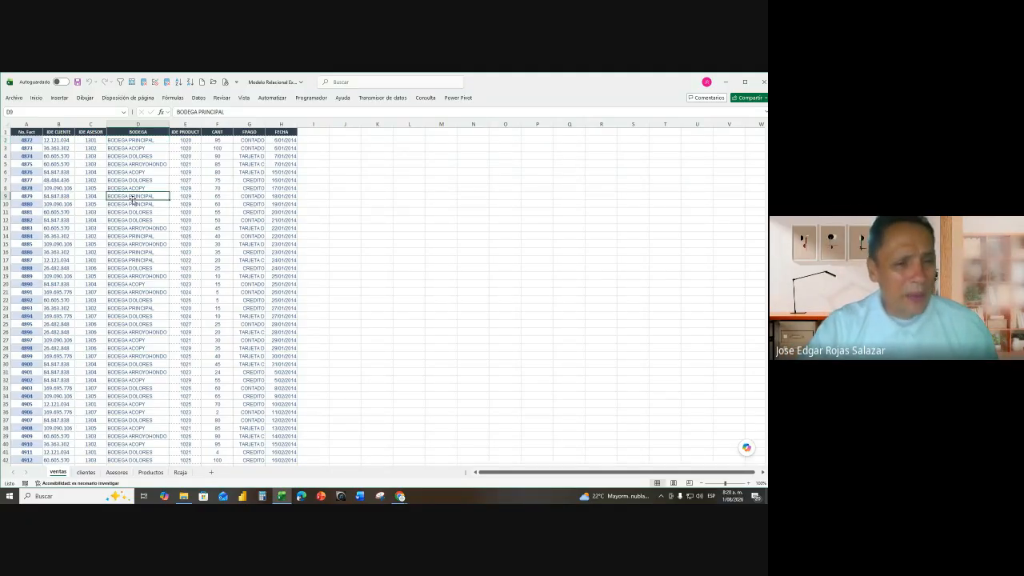
scroll(130, 212, "down", 1)
scroll(131, 213, "up", 1)
left_click(157, 141)
left_click(157, 236)
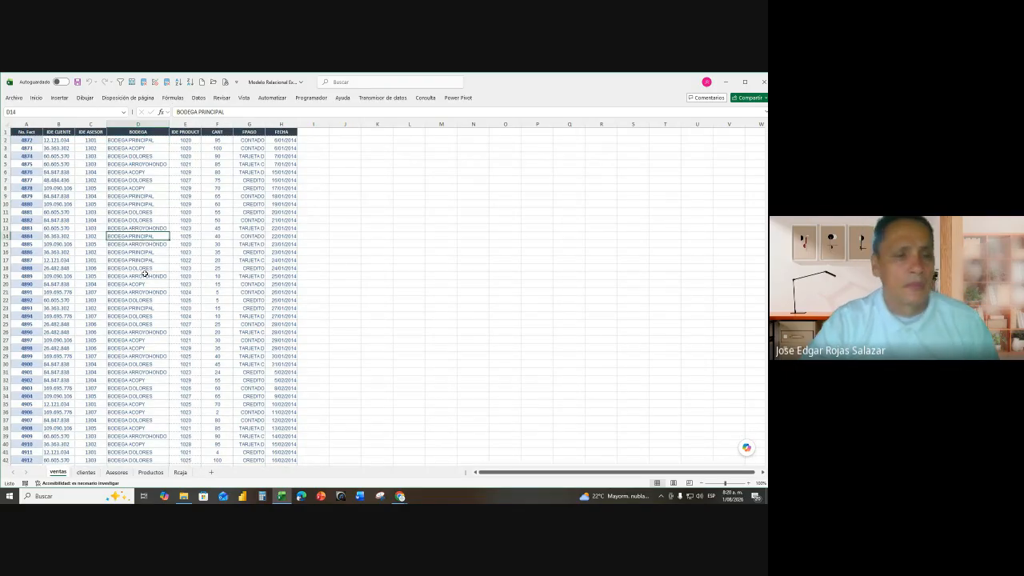
left_click(149, 150)
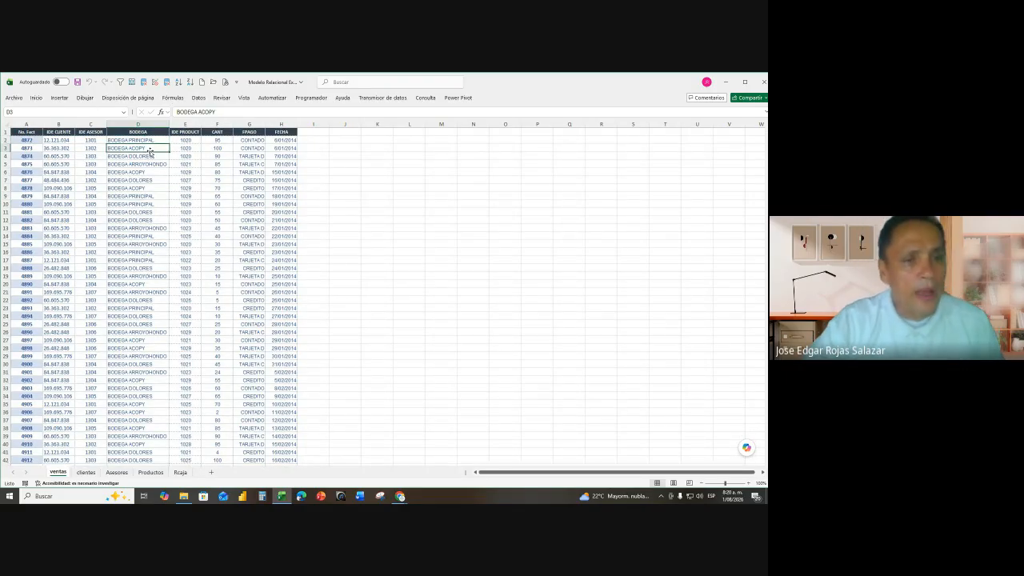
left_click(150, 195)
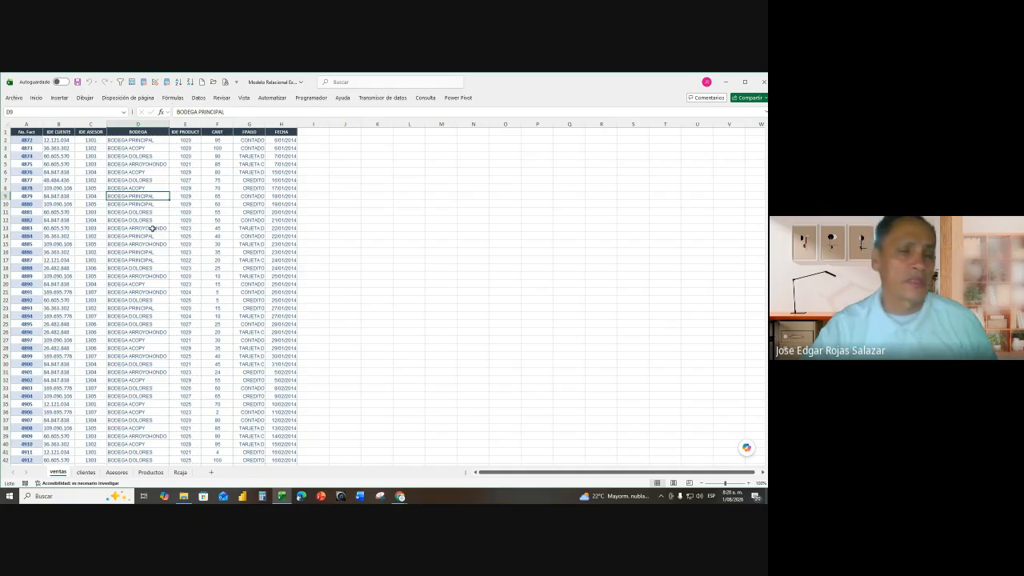
left_click(139, 172)
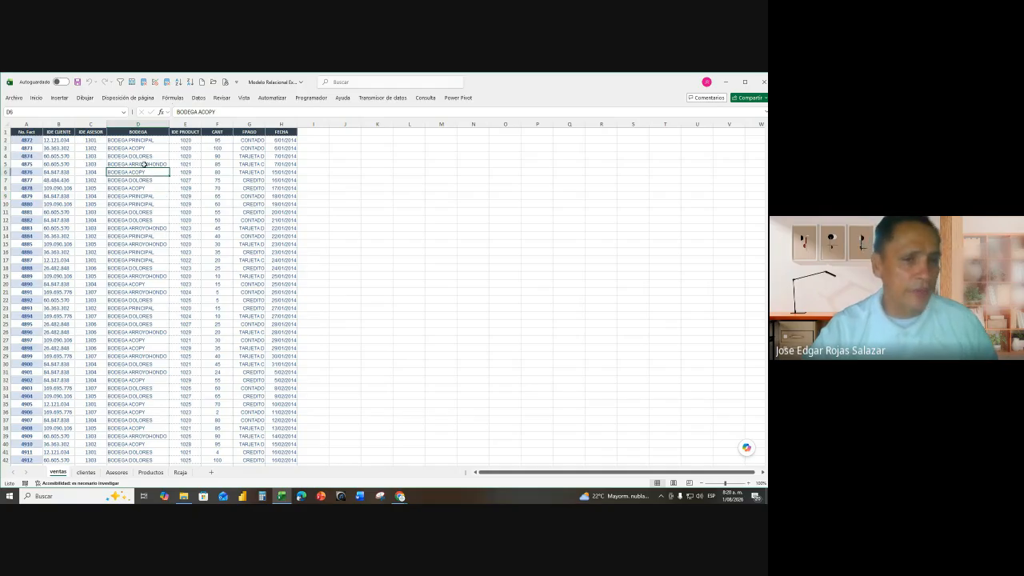
- Add filters to the sales table headers and check the distinct warehouse names in the BODEGA column
left_click(146, 157)
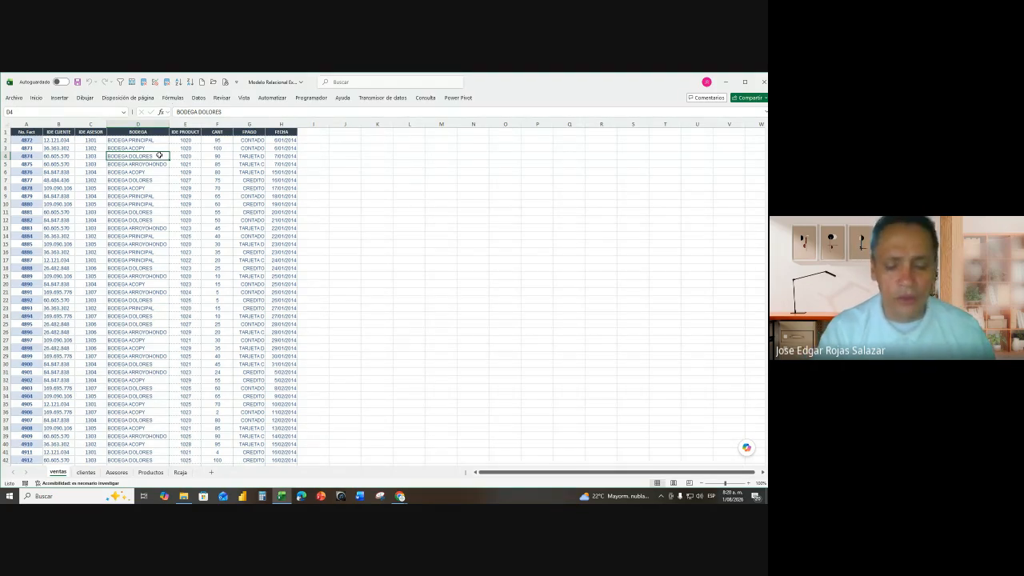
key("ctrl+shift+l")
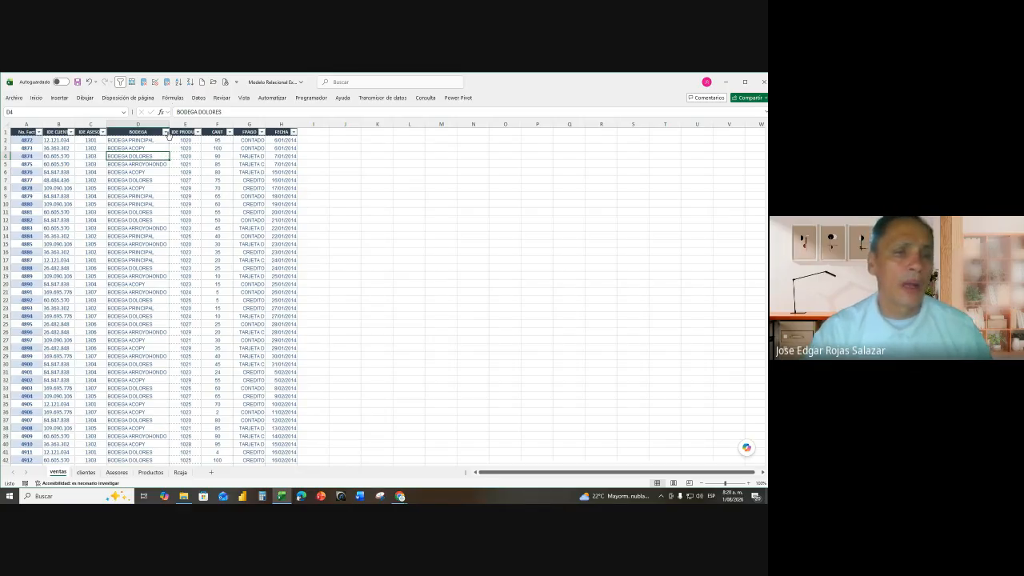
left_click(165, 133)
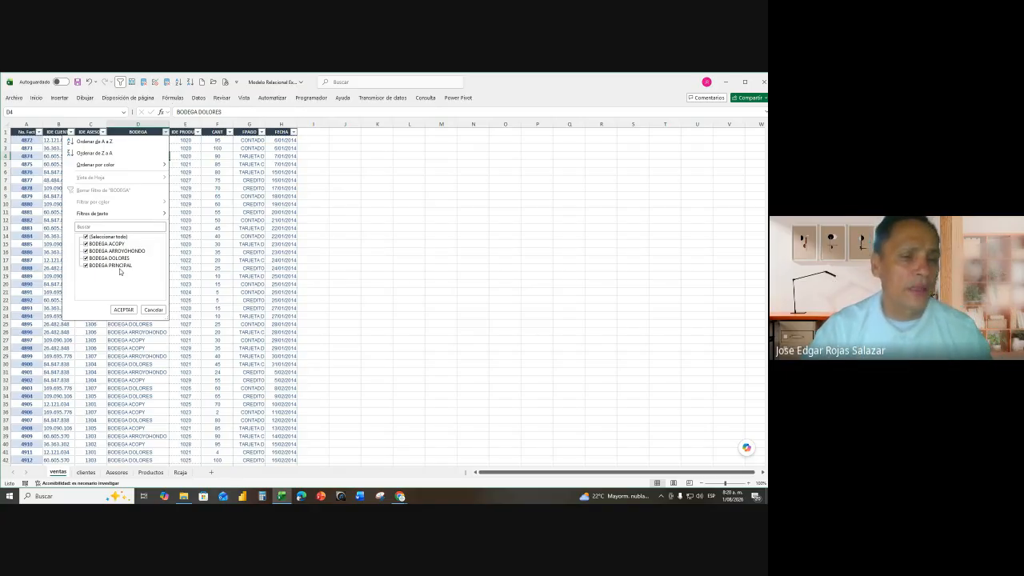
key("Escape")
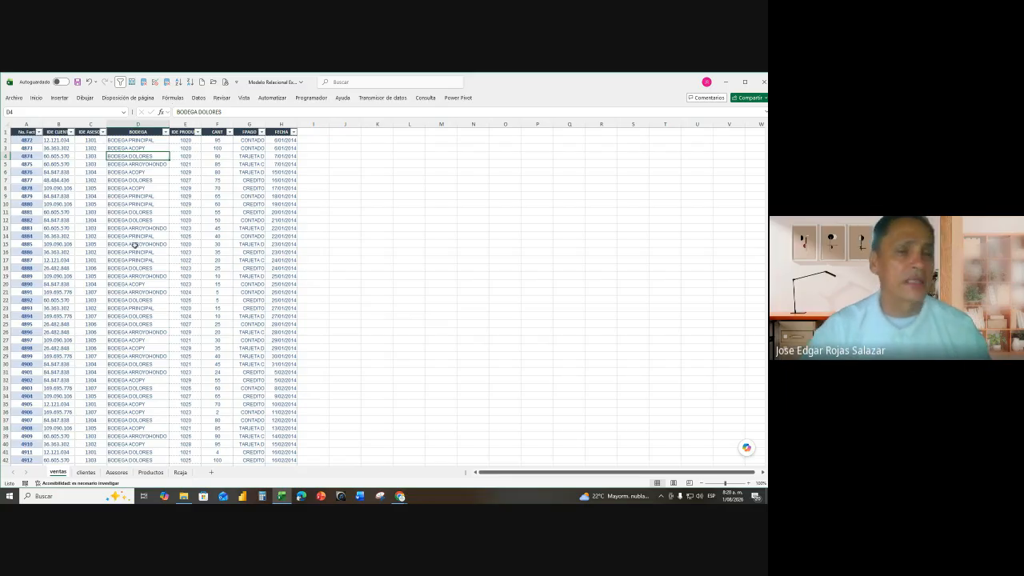
left_click(140, 124)
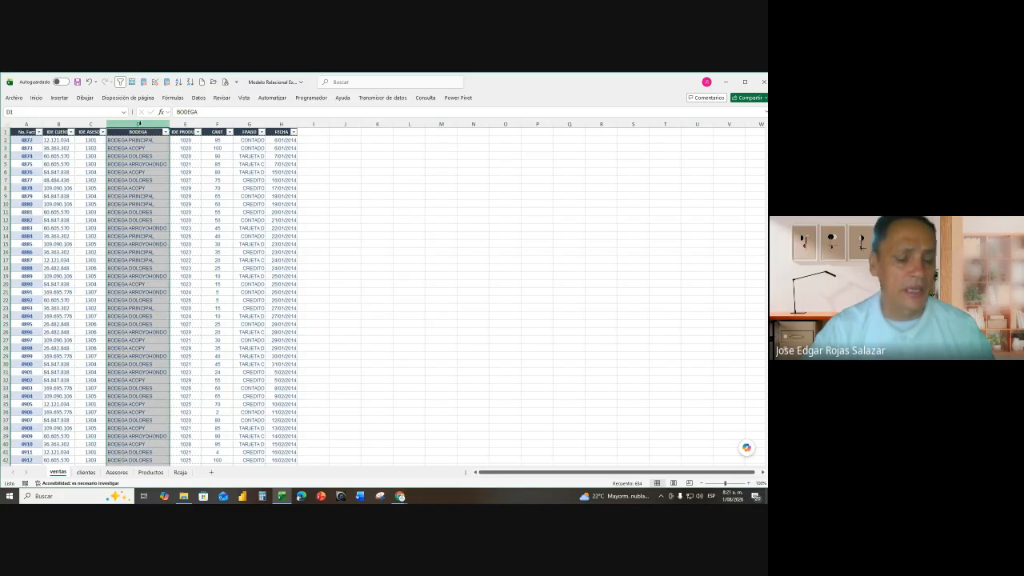
key("ctrl+l")
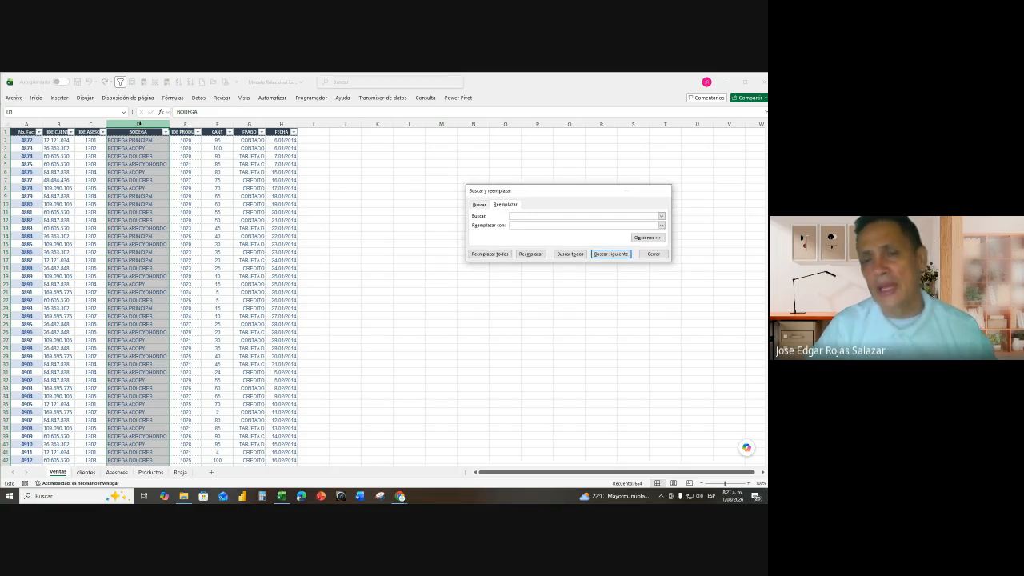
key("Escape")
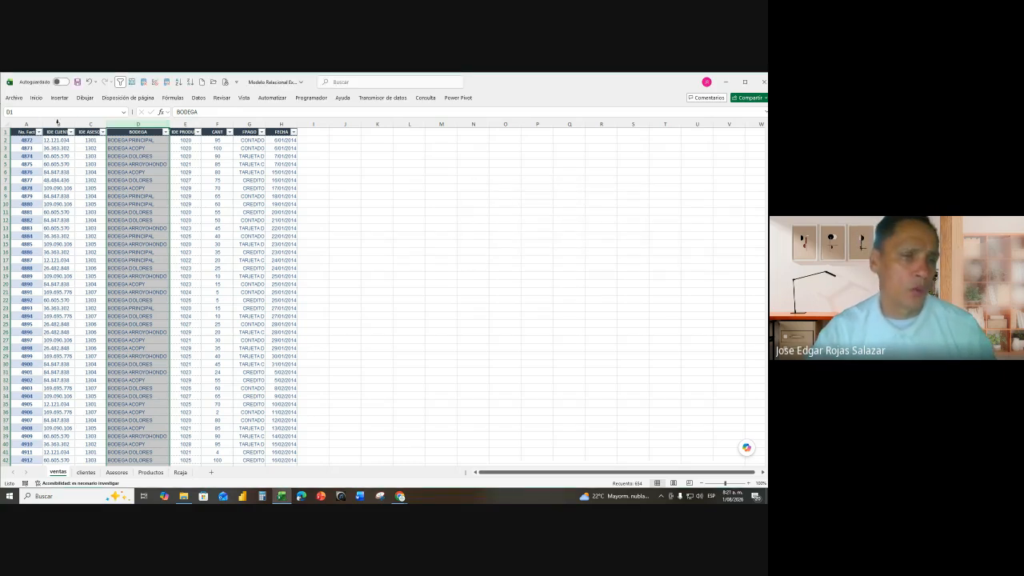
left_click(36, 97)
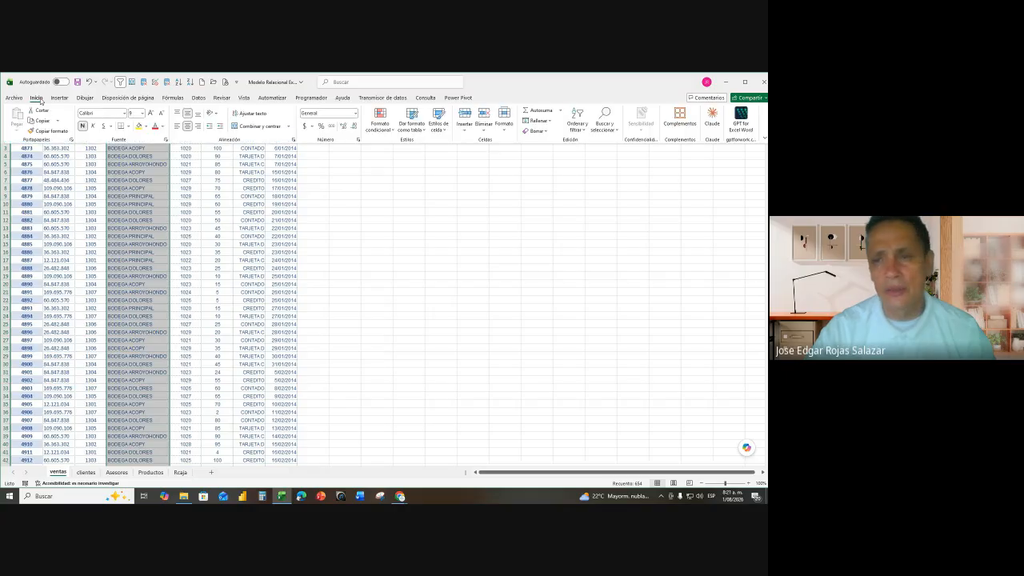
left_click(606, 128)
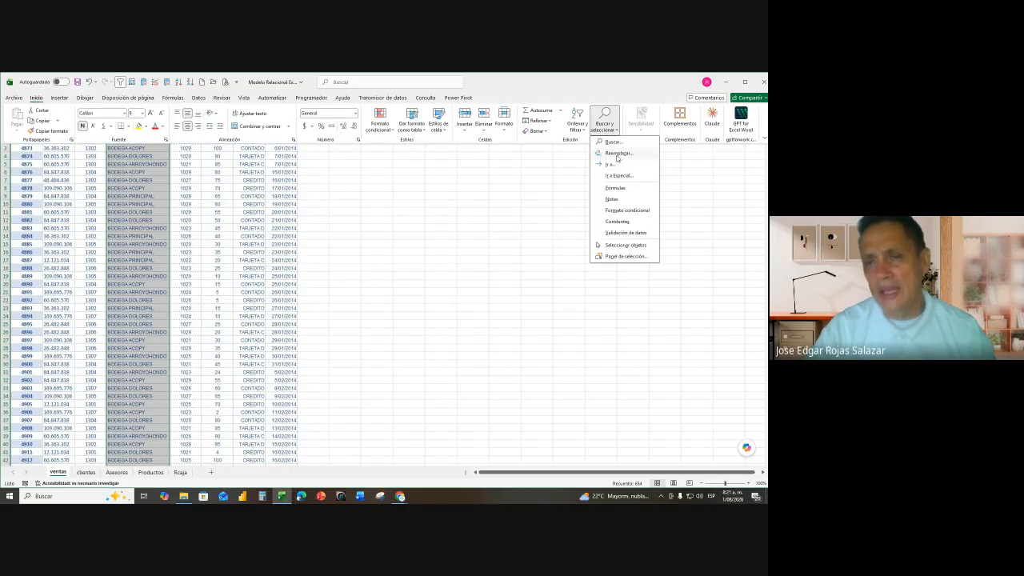
left_click(617, 153)
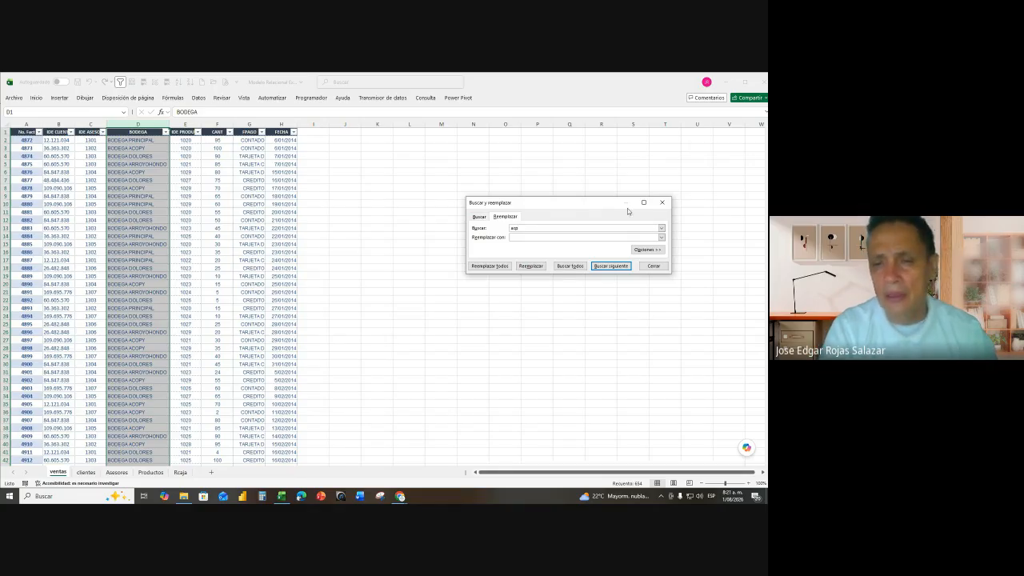
type("A")
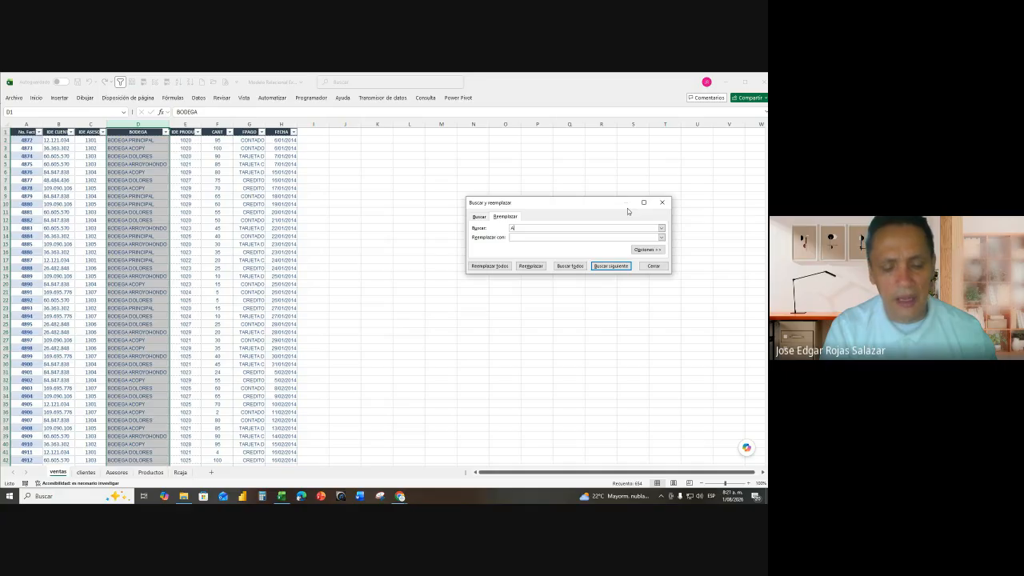
type("COPI")
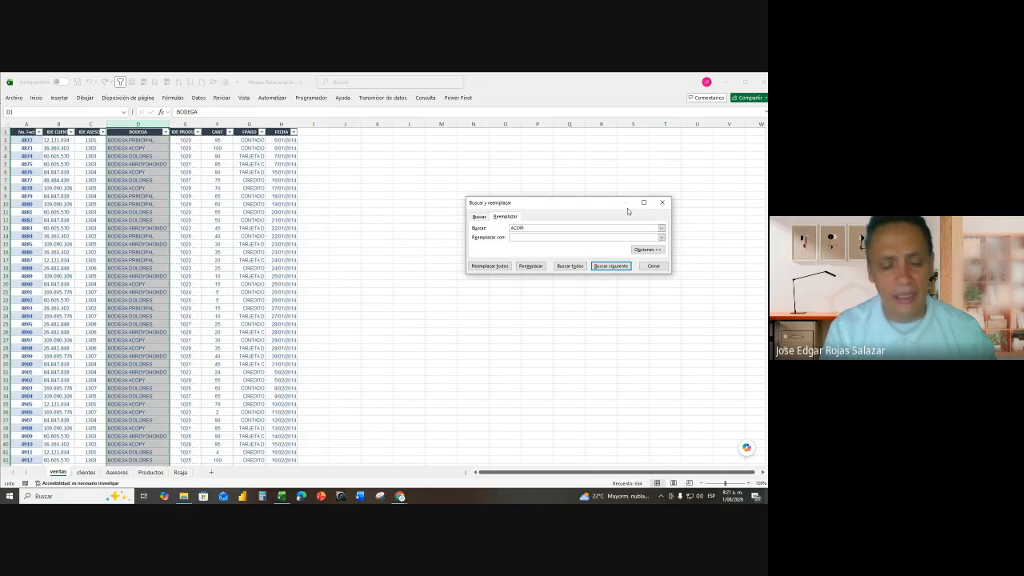
type("AC")
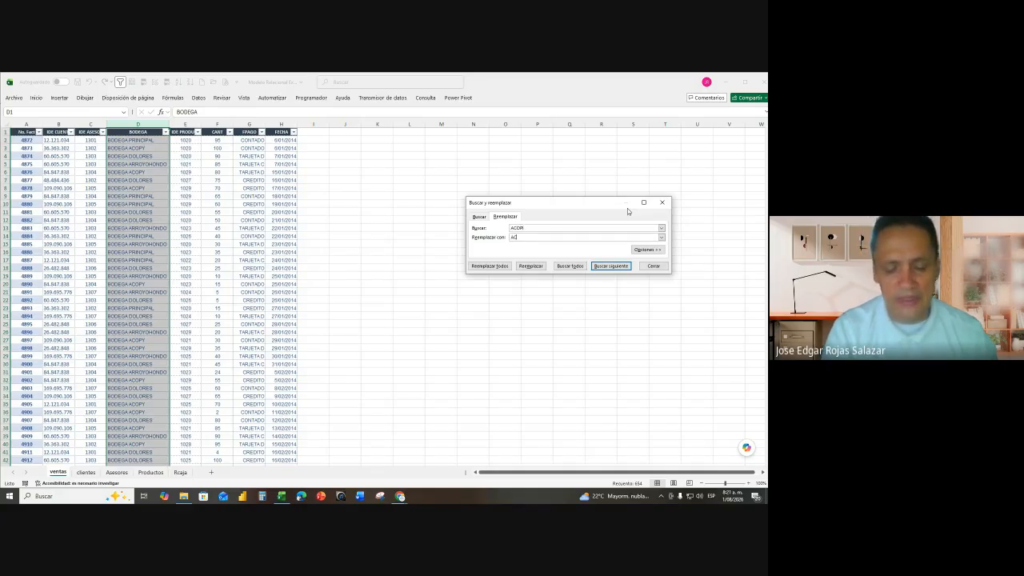
type("OY")
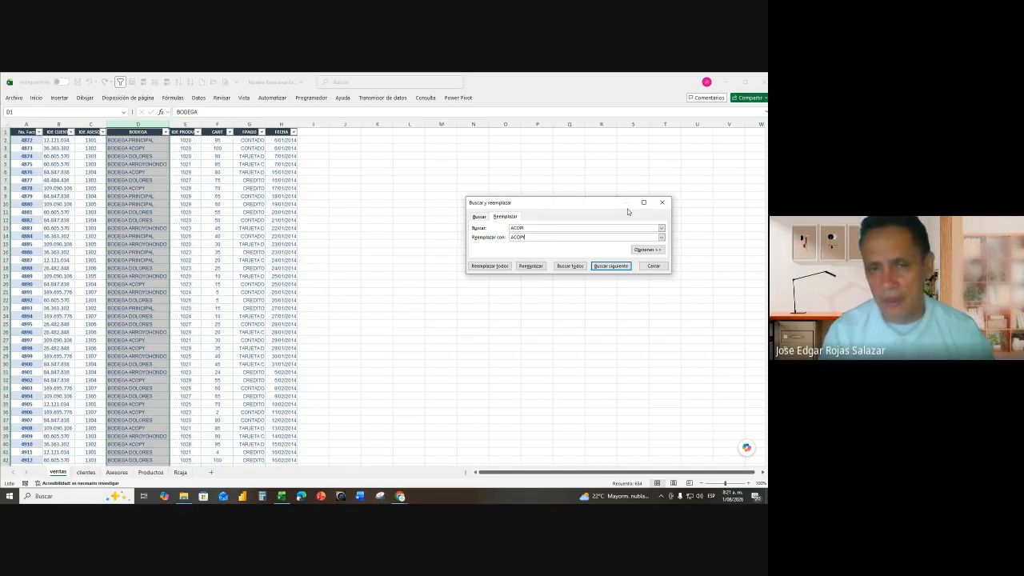
key("BackSpace")
key("Escape")
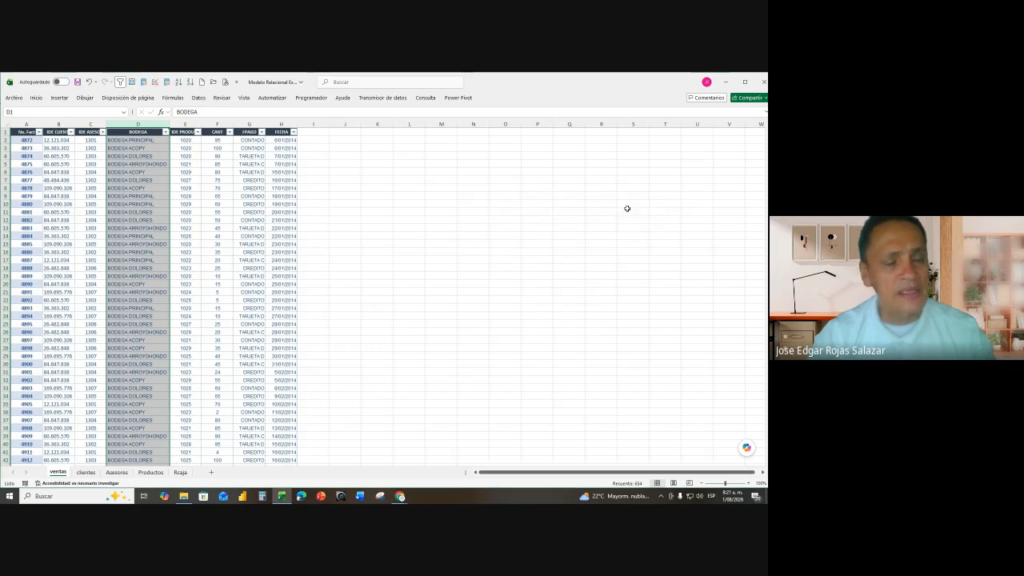
- Review the BODEGA column's filter options again without filtering the sales records
left_click(166, 132)
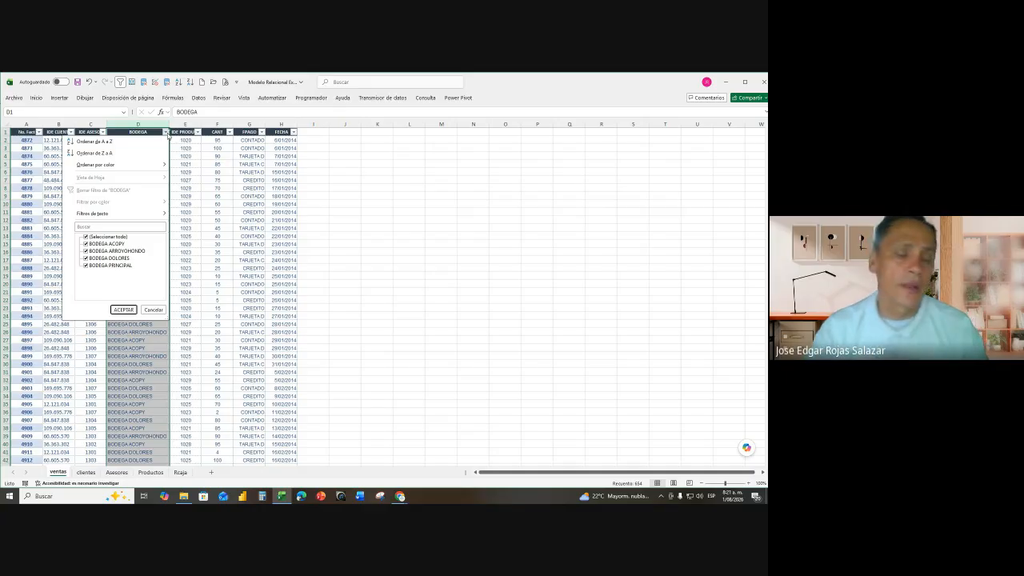
left_click(167, 136)
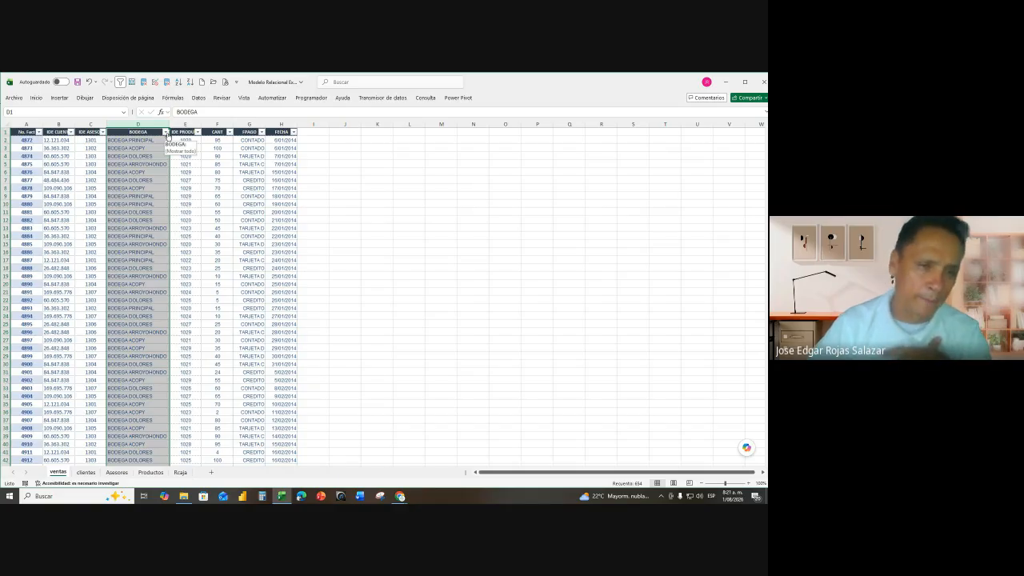
- Deselect the BODEGA column and remove the filters from the sales data headers
left_click(239, 226)
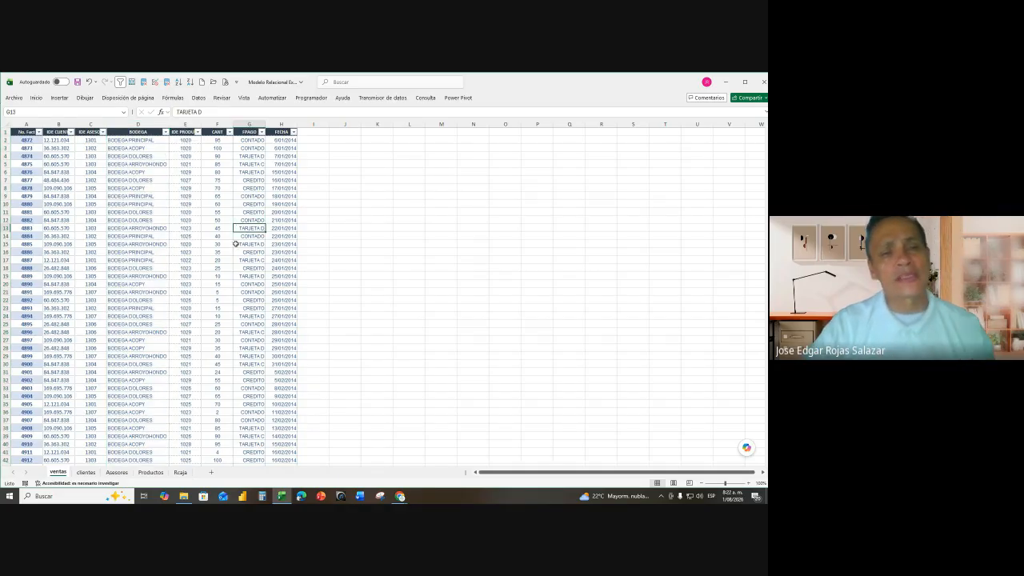
scroll(162, 272, "down", 4)
scroll(162, 272, "up", 4)
left_click(154, 211)
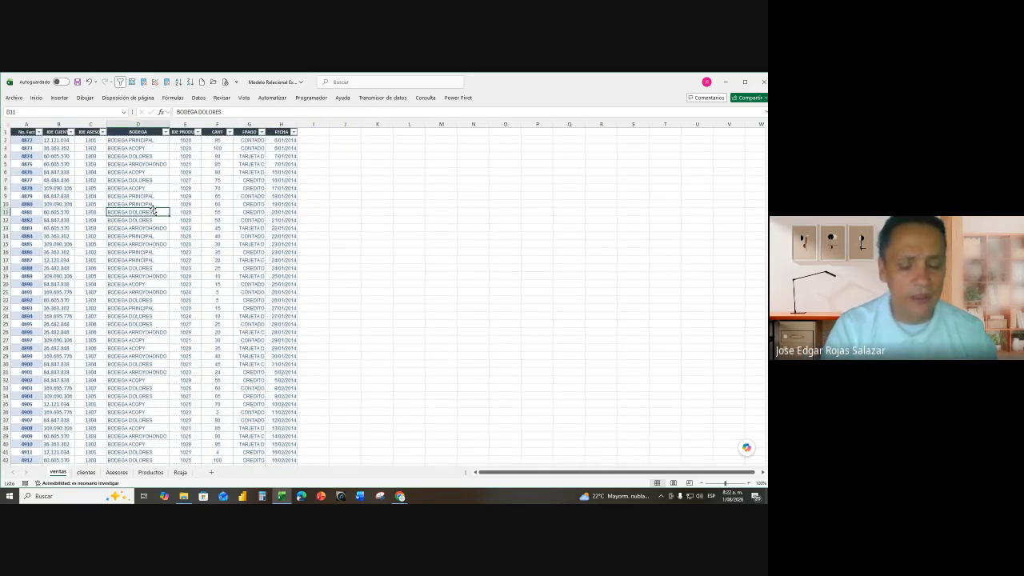
key("ctrl+shift+l")
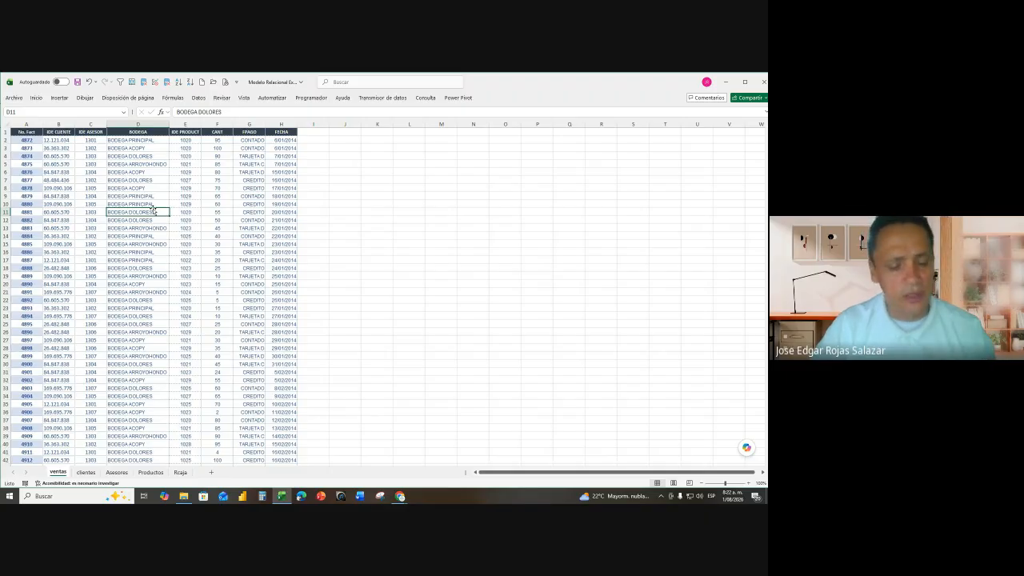
- Convert the sales range on the ventas sheet into a table that uses its first row as headers
key("ctrl+t")
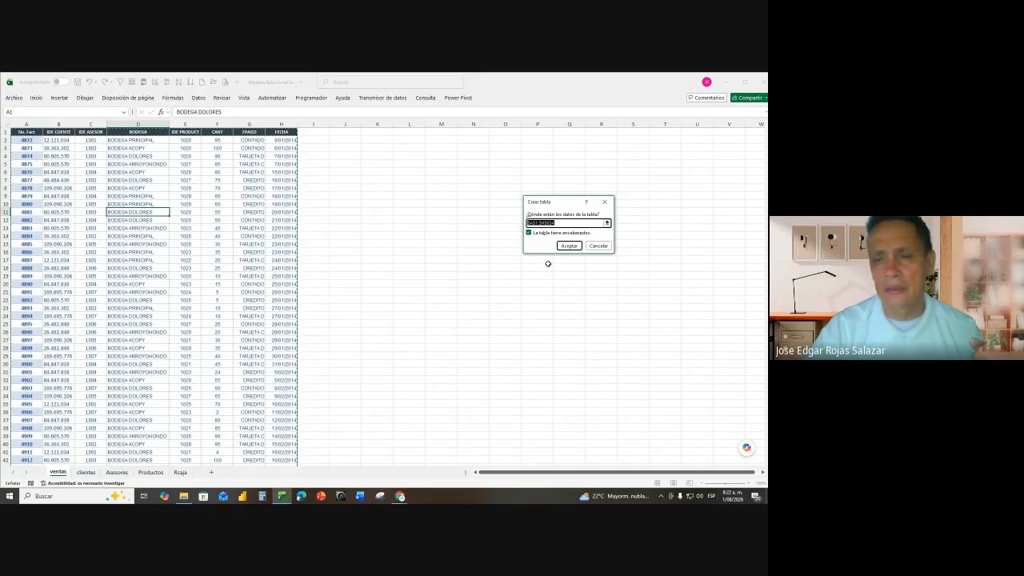
left_click(567, 245)
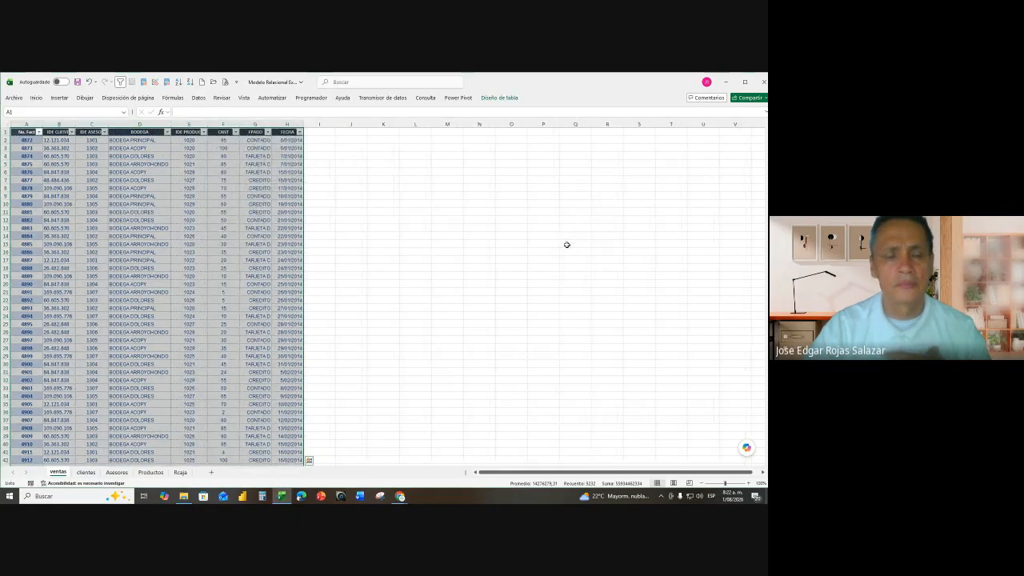
left_click(196, 252)
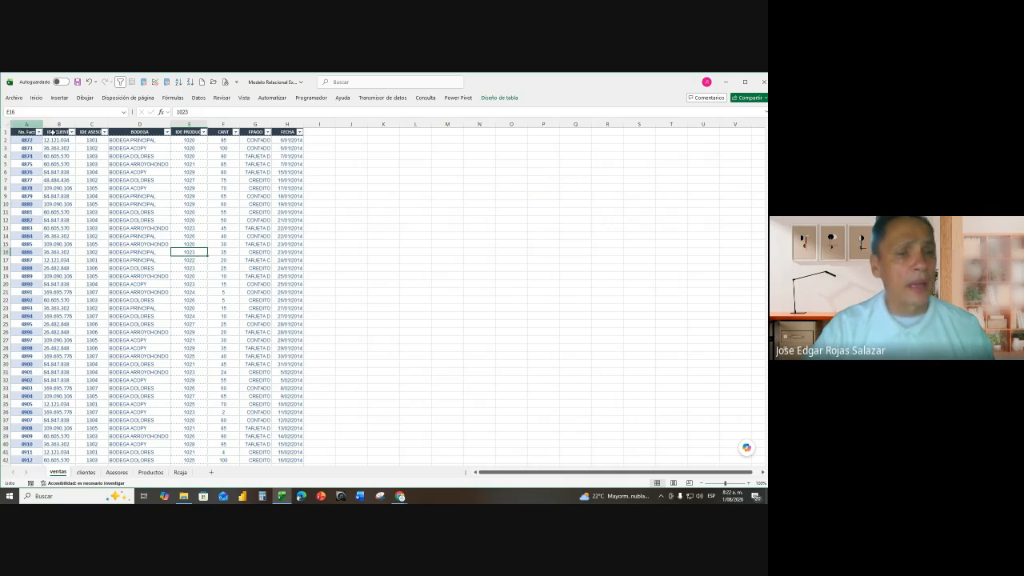
- Rename the sales table as Tventas in its table properties
left_click(115, 164)
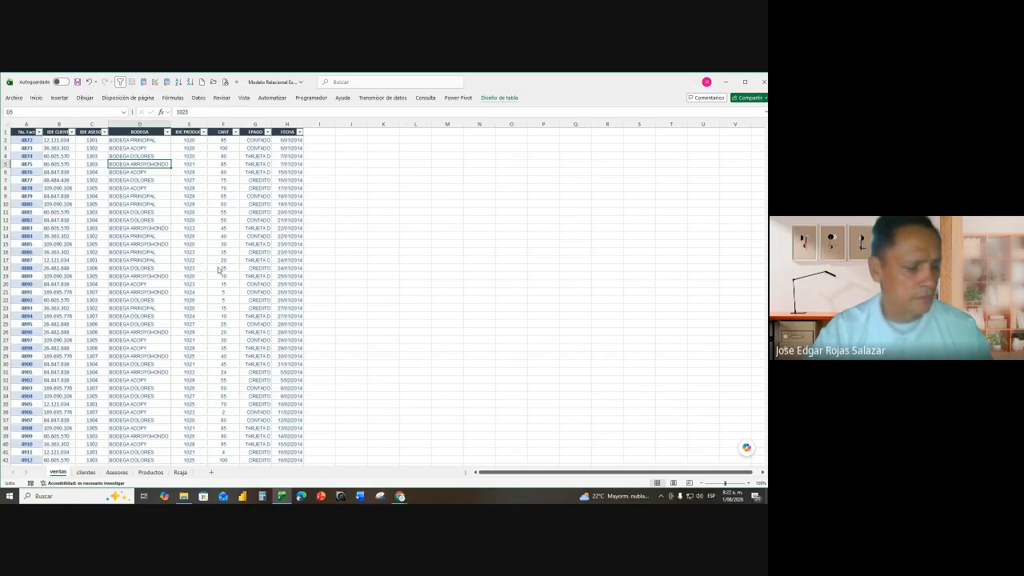
left_click(234, 197)
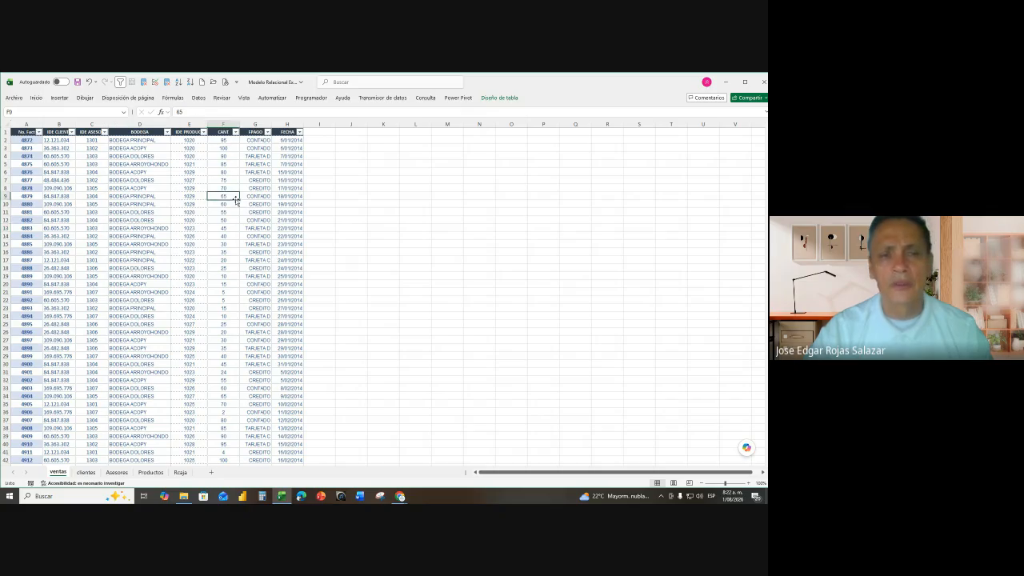
left_click(495, 99)
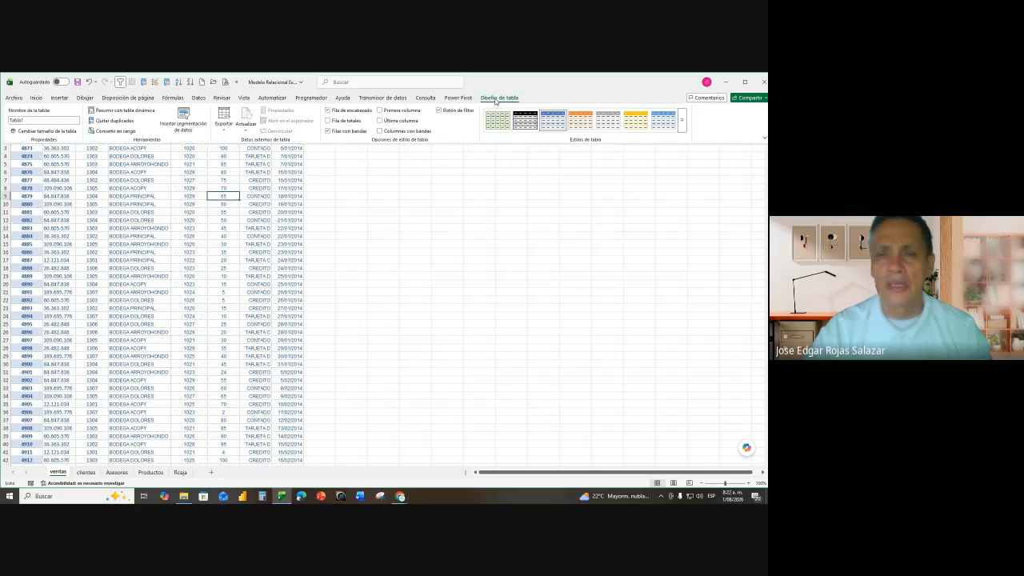
left_click(28, 119)
left_click(27, 119)
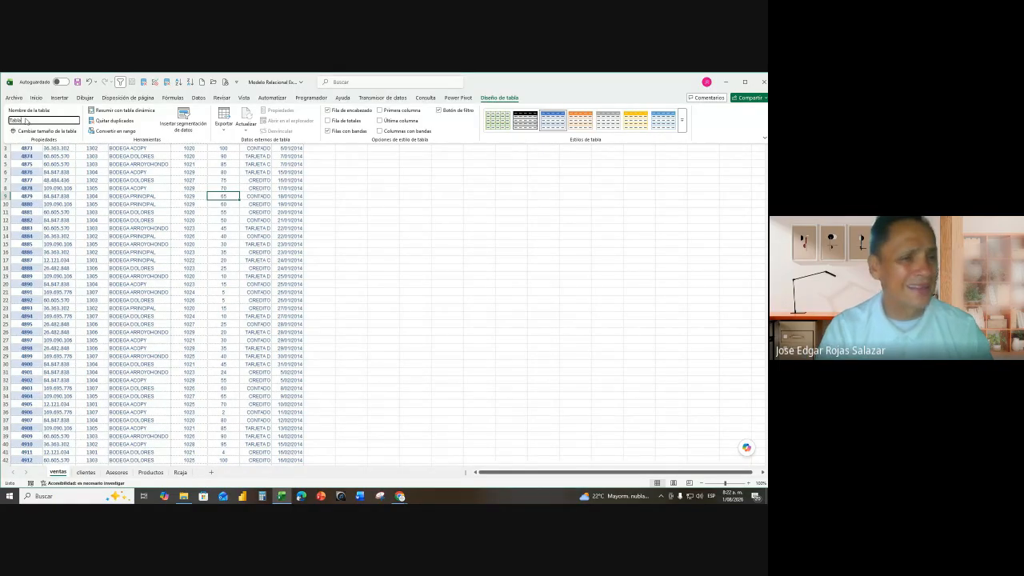
key("BackSpace")
key("BackSpace")
key("BackSpace")
key("BackSpace")
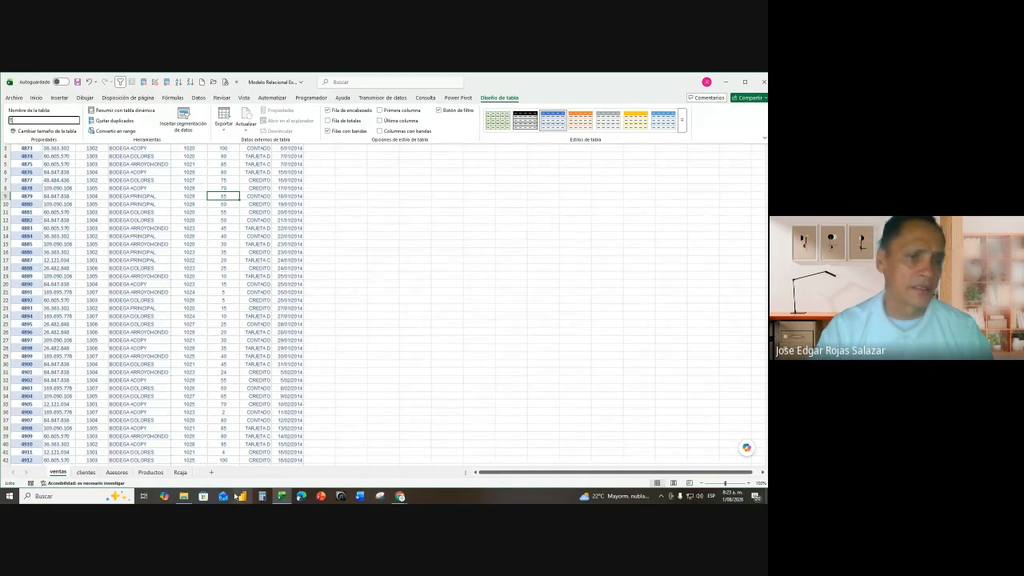
type("ventas")
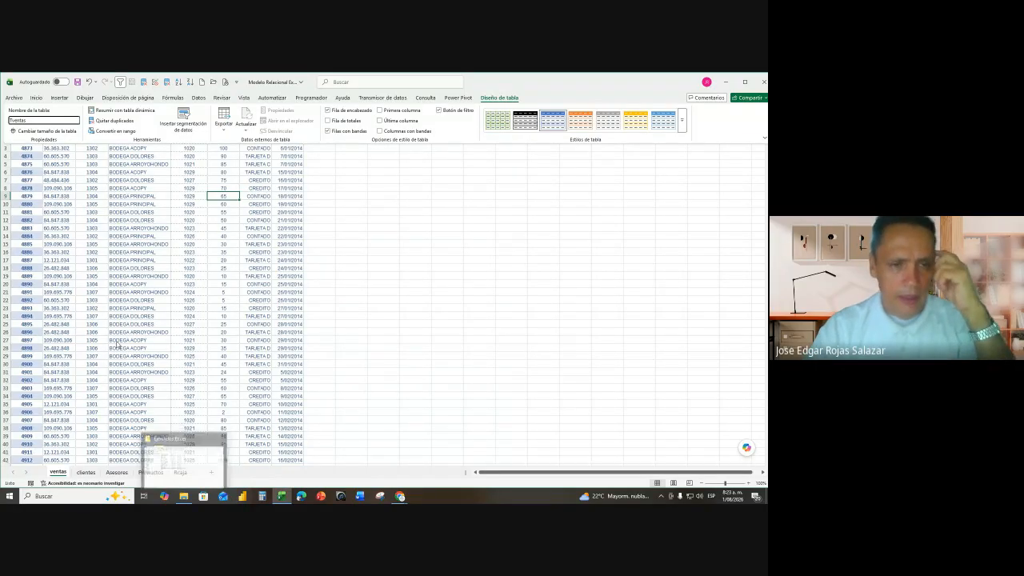
key("Return")
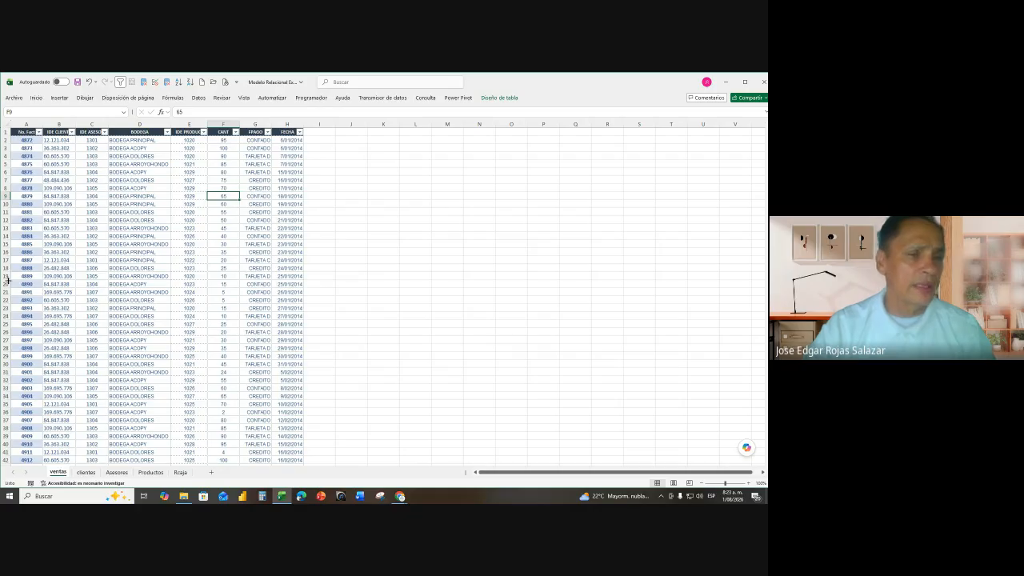
- Widen the IDE CLIENTE and IDE ASESOR columns of the sales table so their full headers fit
left_click(20, 140)
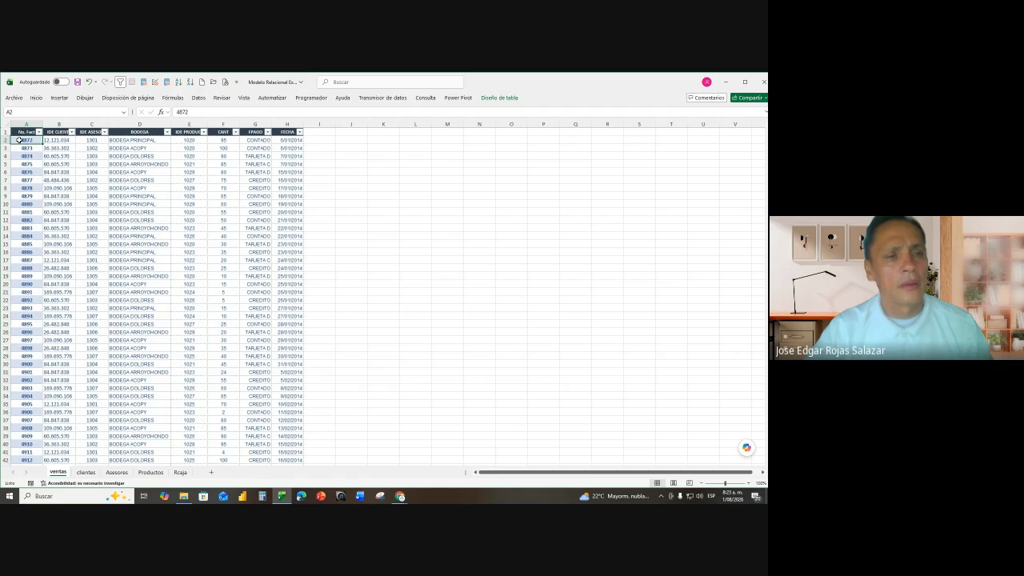
left_click(30, 148)
left_click(55, 139)
left_click_drag(76, 124, 88, 125)
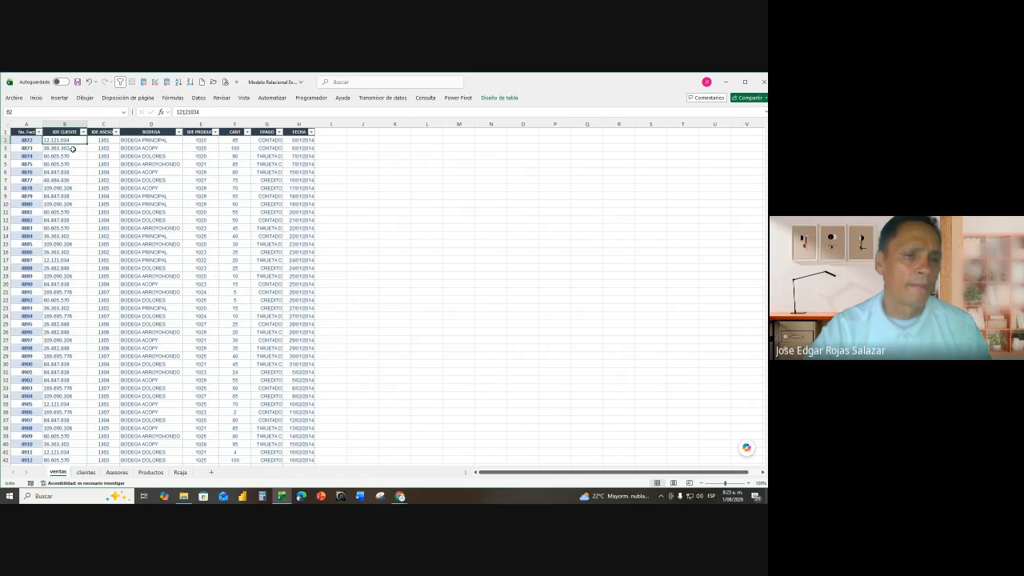
left_click(100, 132)
left_click_drag(121, 124, 129, 124)
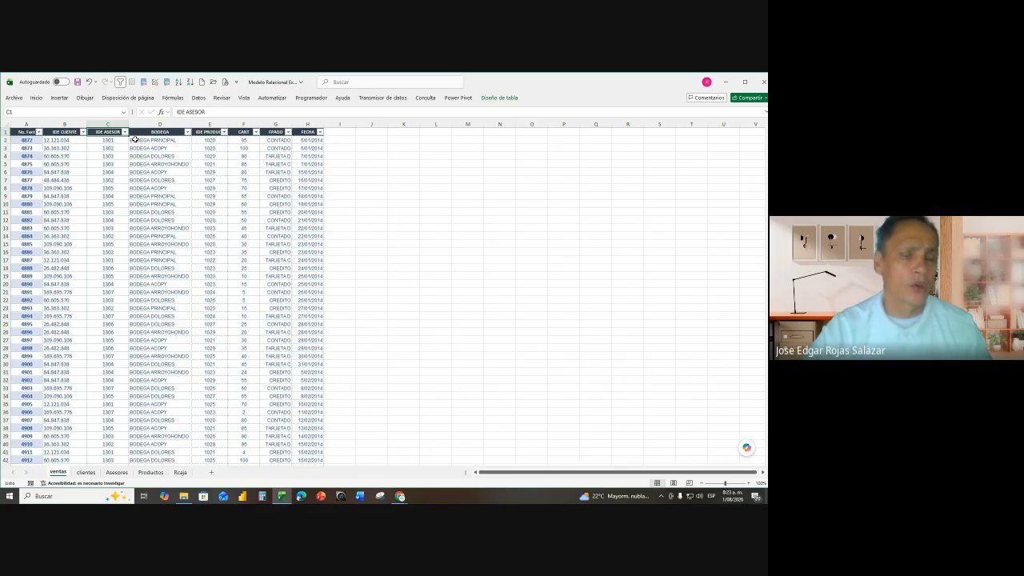
- Examine the advisor, warehouse, product, quantity, payment method and date fields of the first sales record
left_click(170, 132)
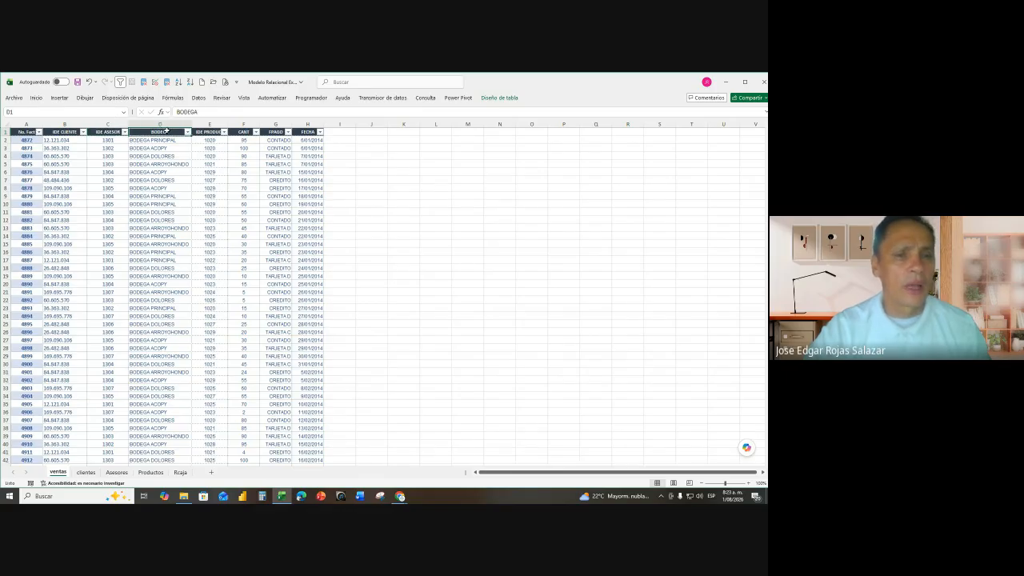
left_click(207, 131)
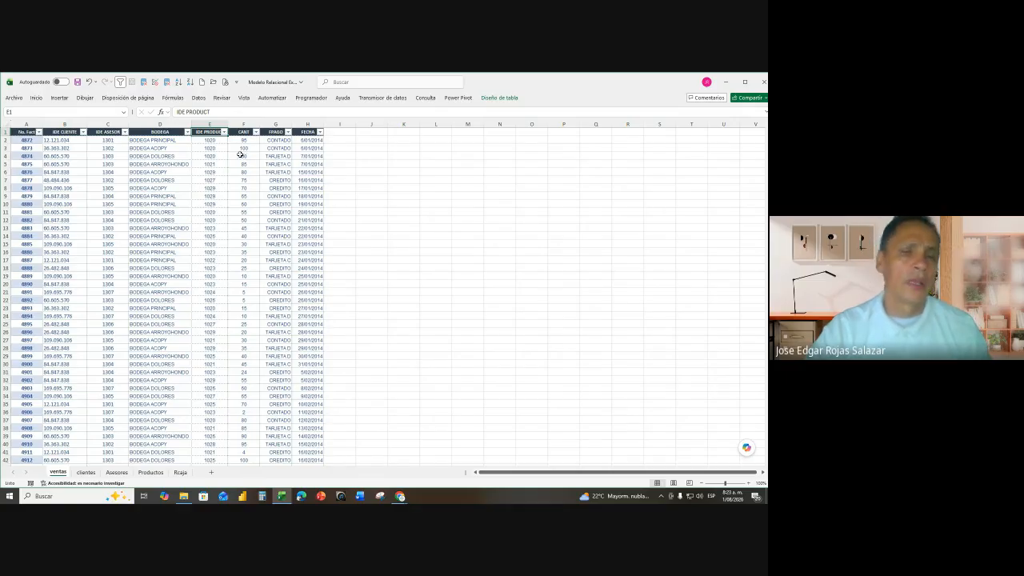
left_click(242, 141)
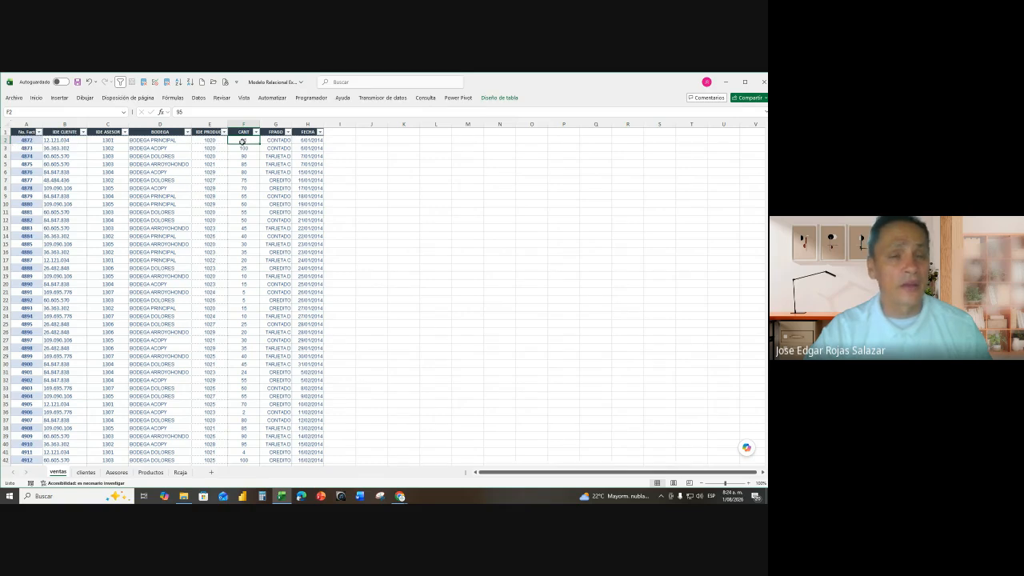
left_click(203, 140)
left_click(240, 139)
left_click(282, 141)
left_click(306, 144)
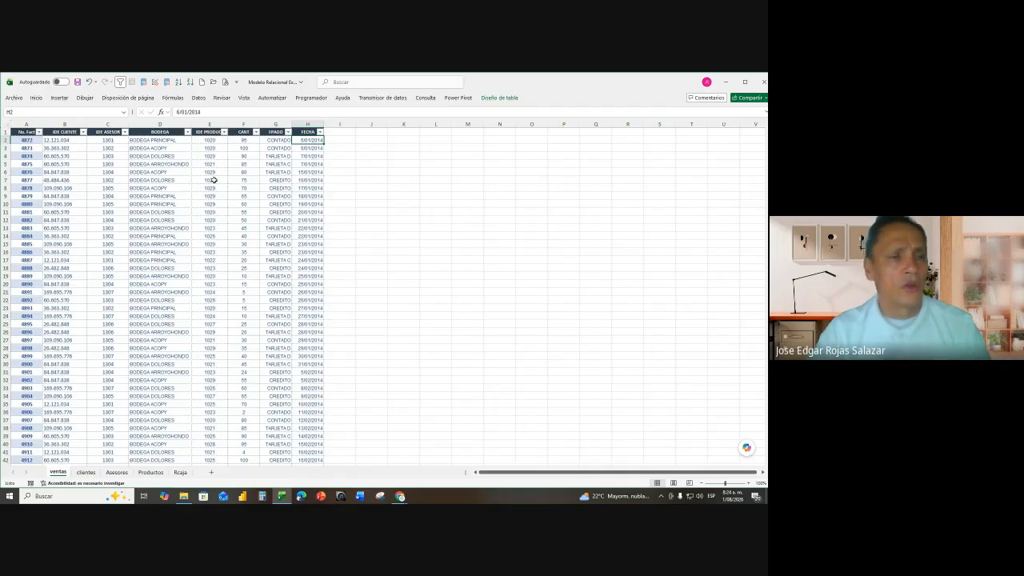
left_click(101, 140)
left_click(154, 140)
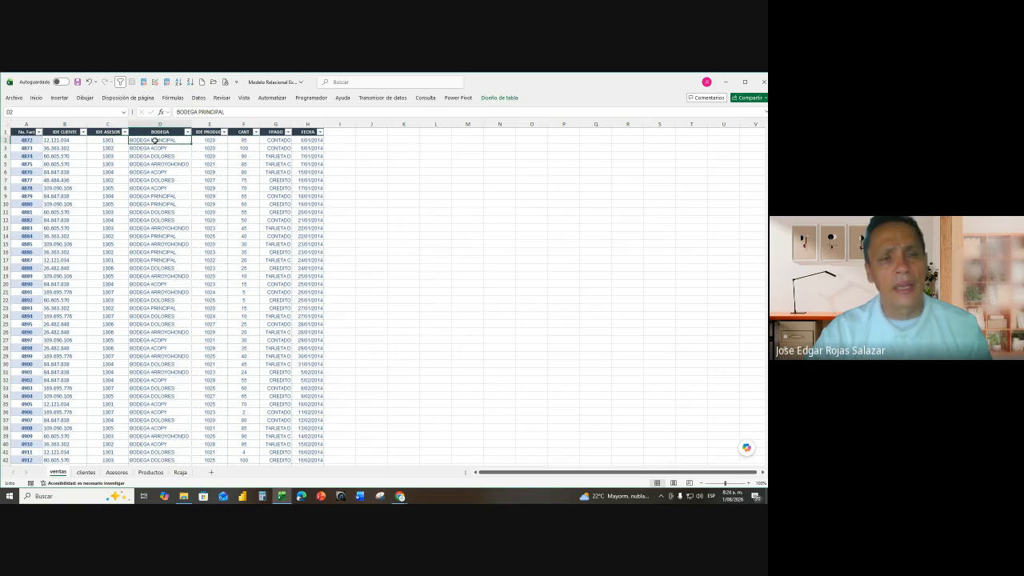
left_click(242, 141)
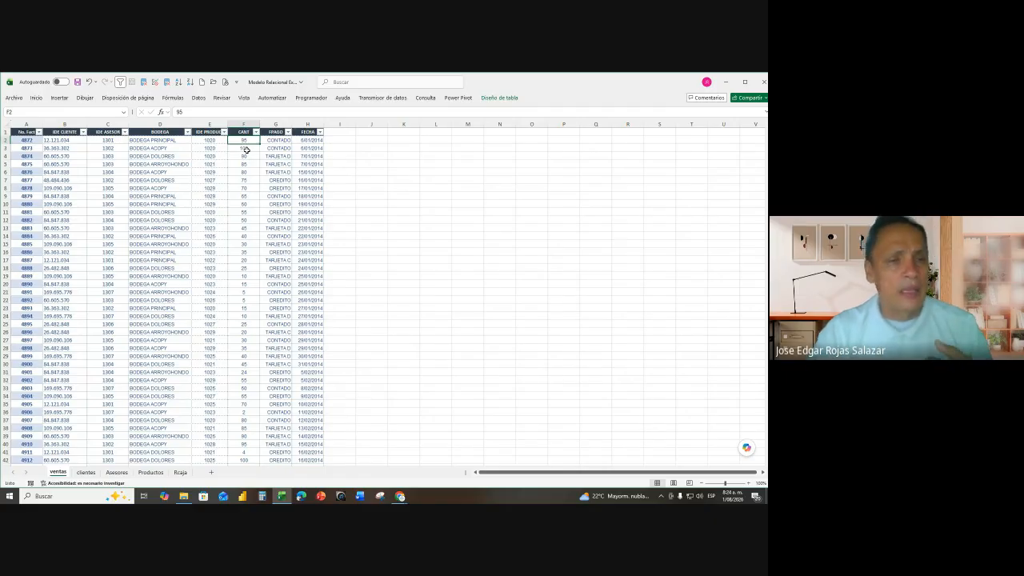
left_click(210, 141)
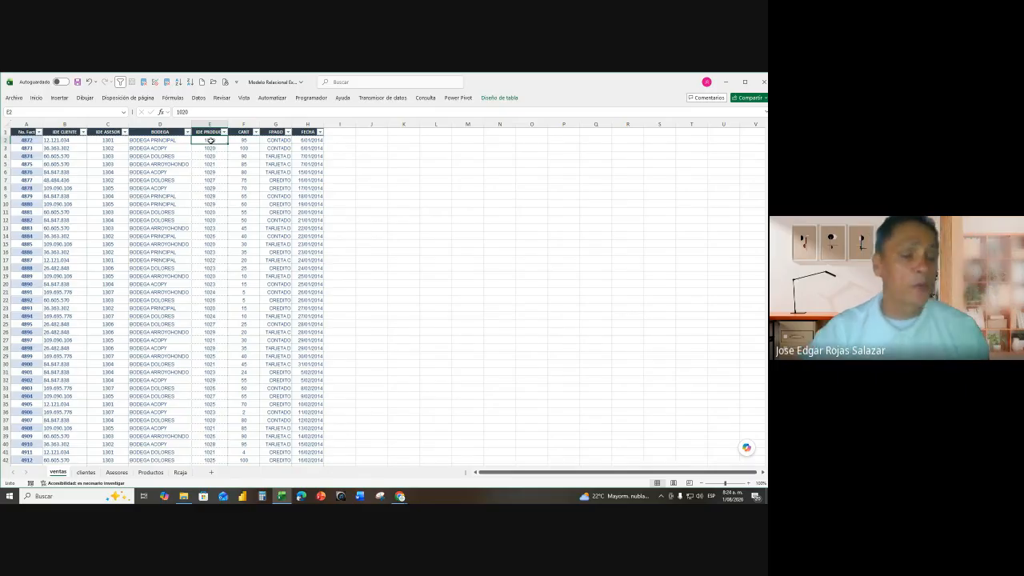
- Look over the clientes, Asesores and Productos sheets against the sales records and return to the ventas sheet
left_click(86, 473)
left_click(116, 473)
left_click(150, 472)
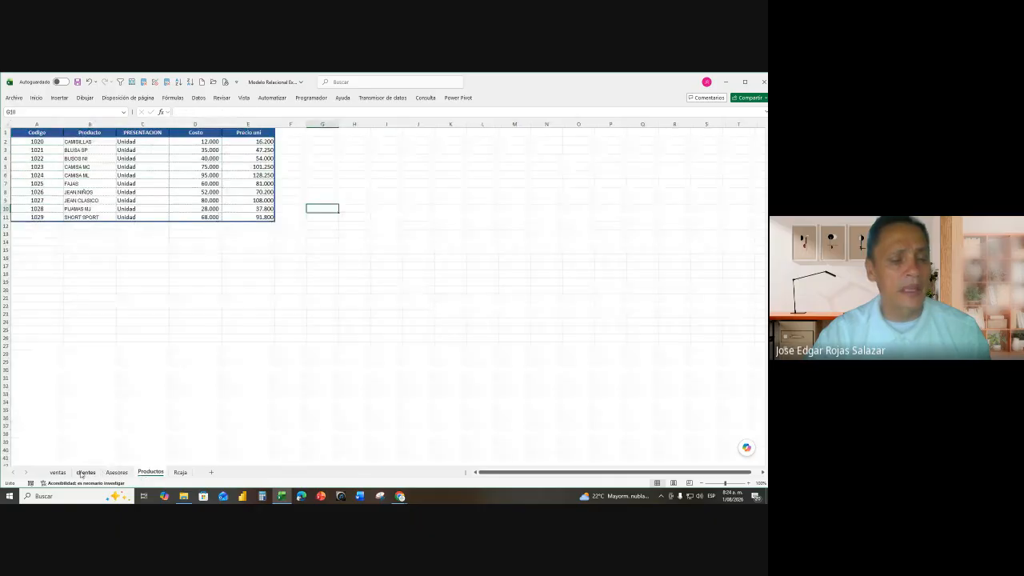
left_click(57, 473)
left_click(159, 252)
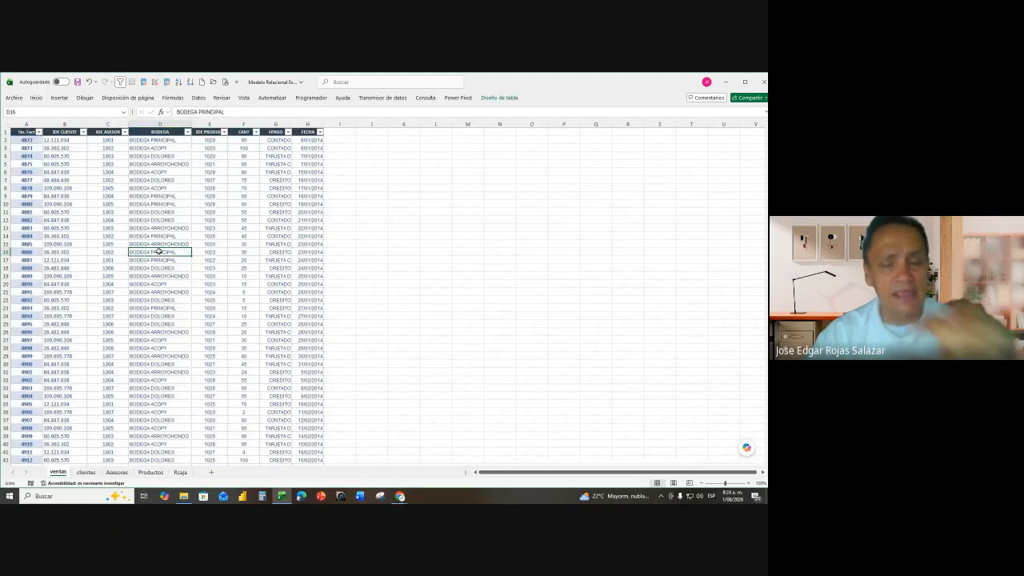
left_click(170, 187)
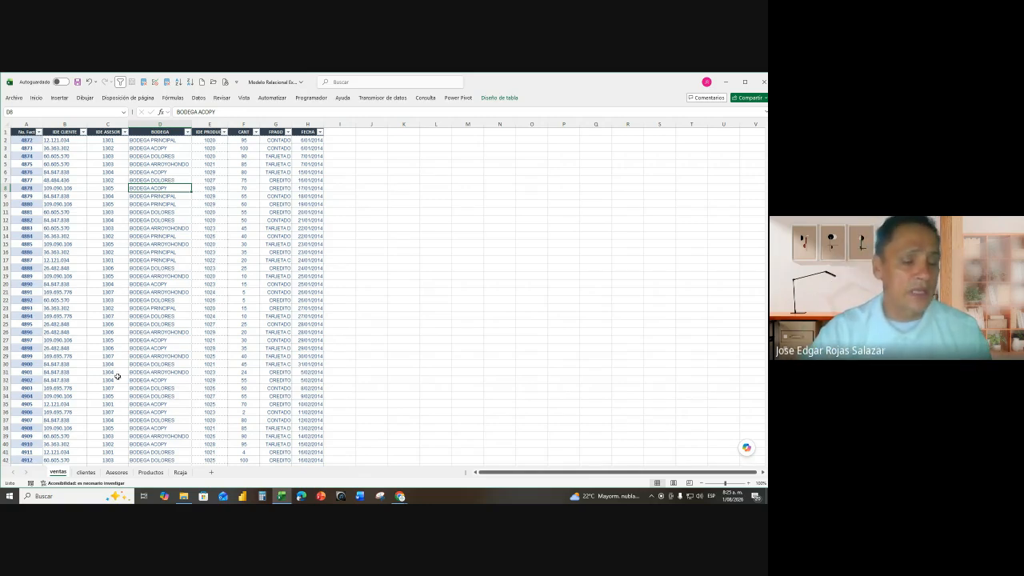
left_click(86, 473)
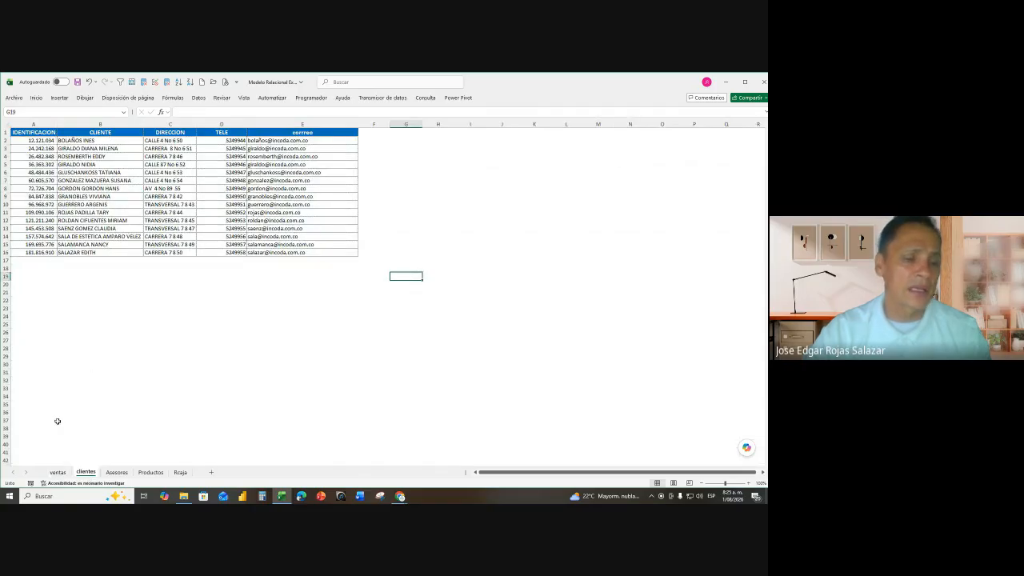
left_click(57, 473)
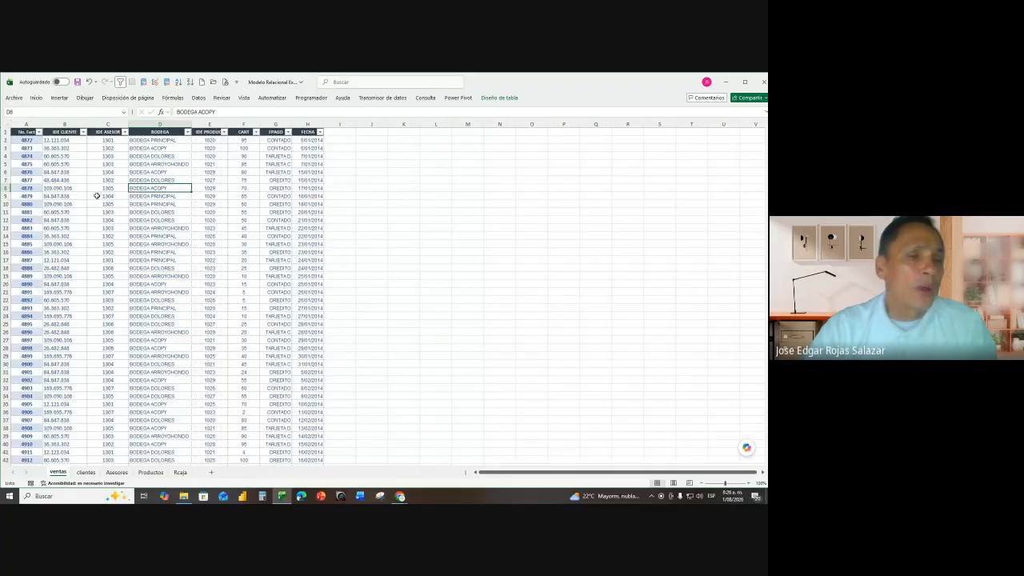
- Review the repeated IDE ASESOR codes and the BODEGA and CANT values in the sales table
left_click(104, 187)
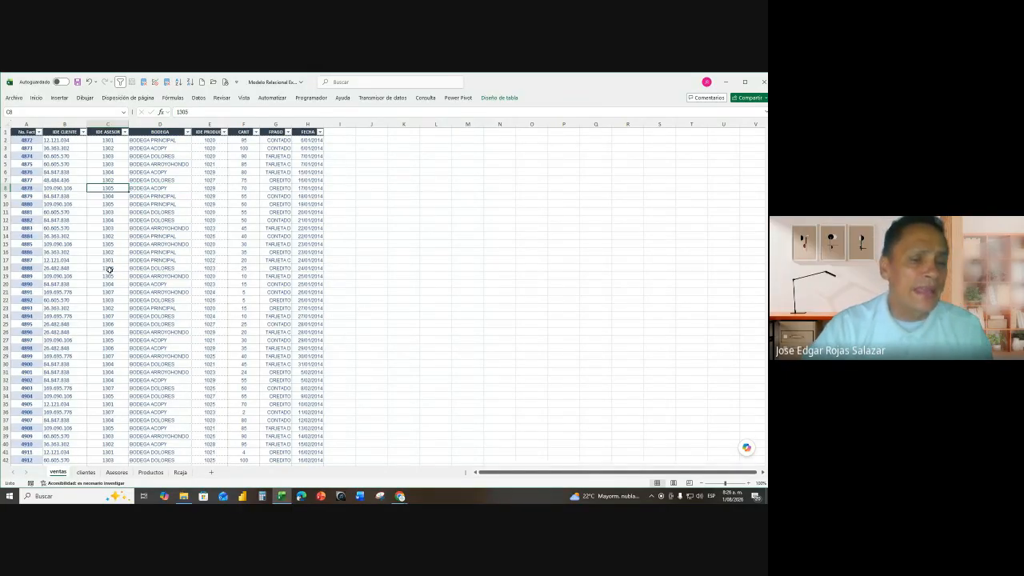
scroll(112, 376, "down", 13)
scroll(113, 373, "up", 13)
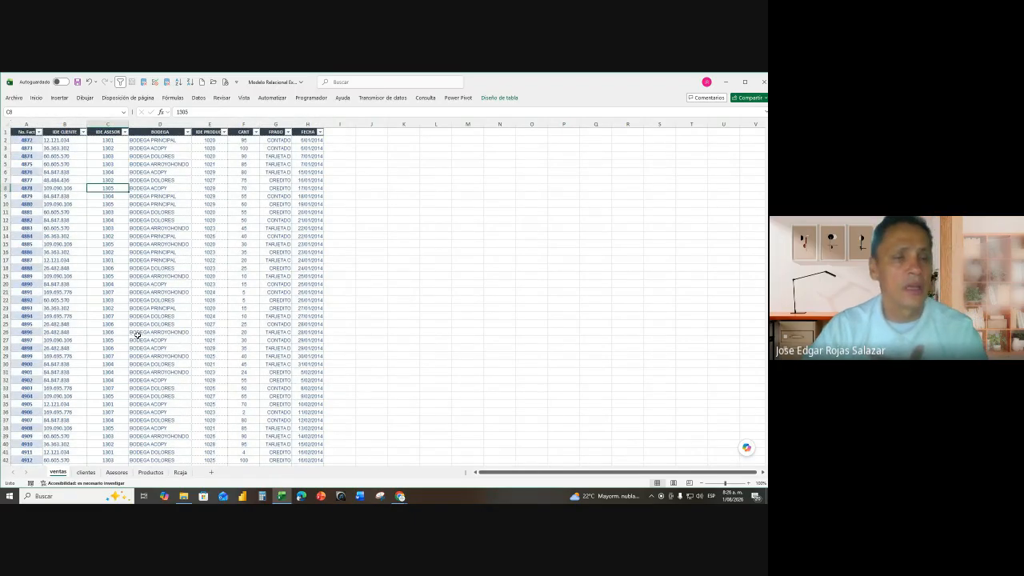
left_click(114, 141)
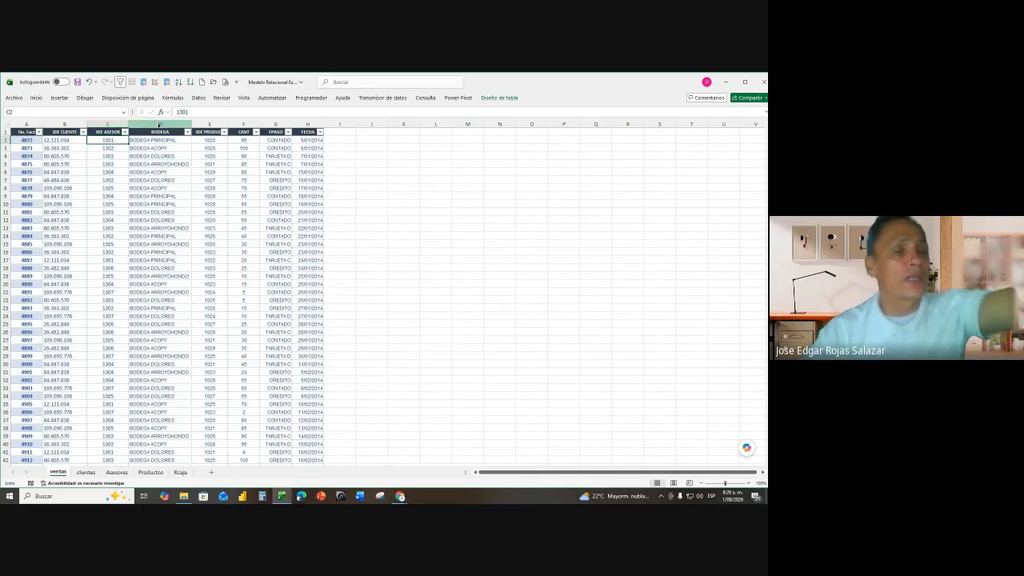
left_click(164, 154)
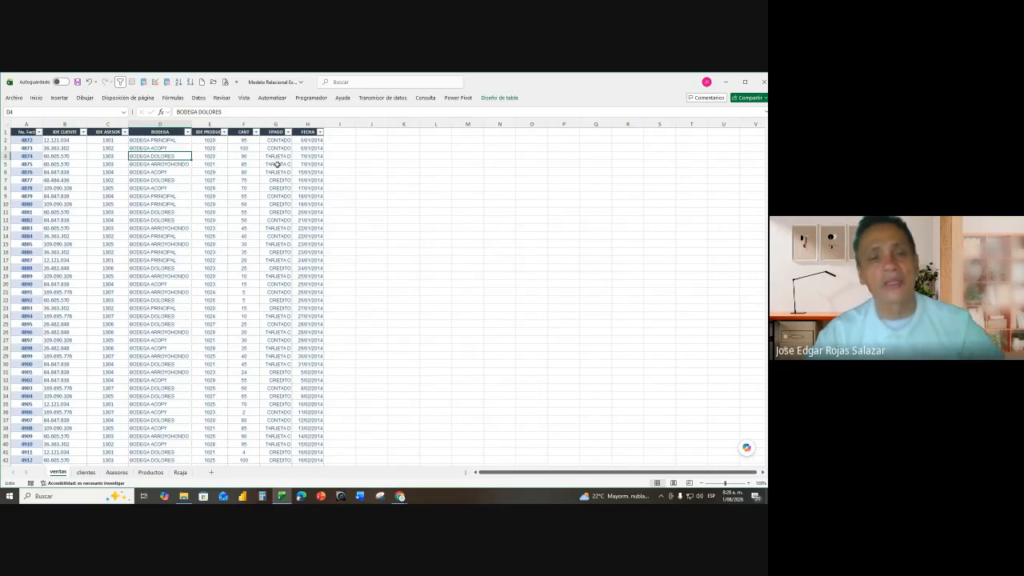
left_click(246, 180)
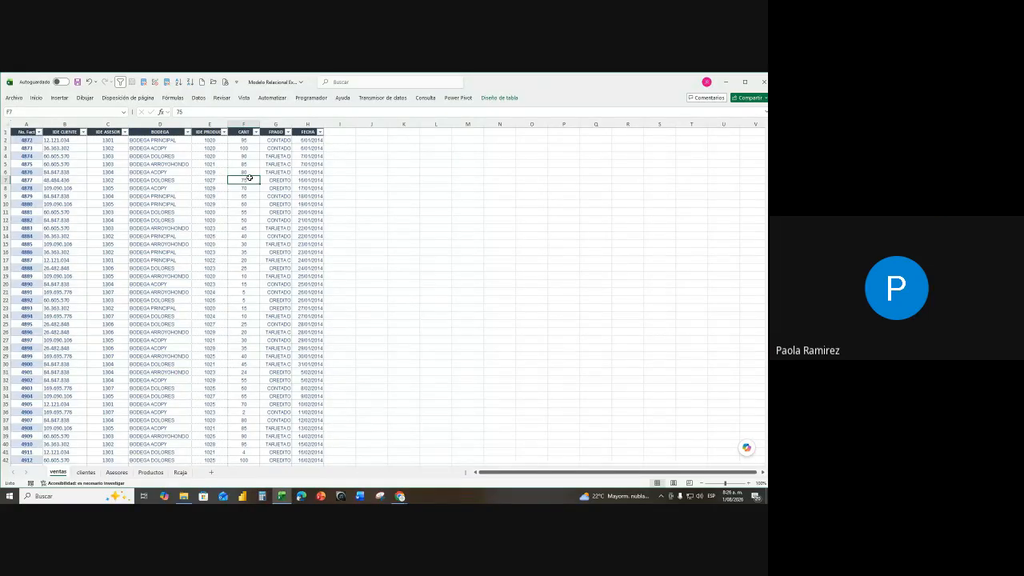
- Switch to the Google Meet call in Chrome and admit the waiting guest to the meeting
left_click(400, 497)
left_click(360, 457)
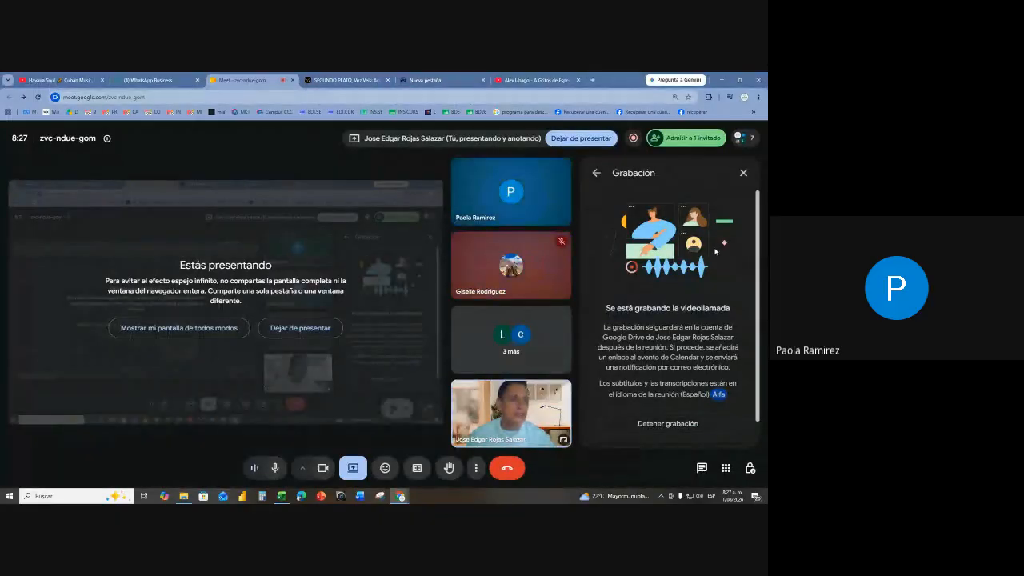
left_click(702, 149)
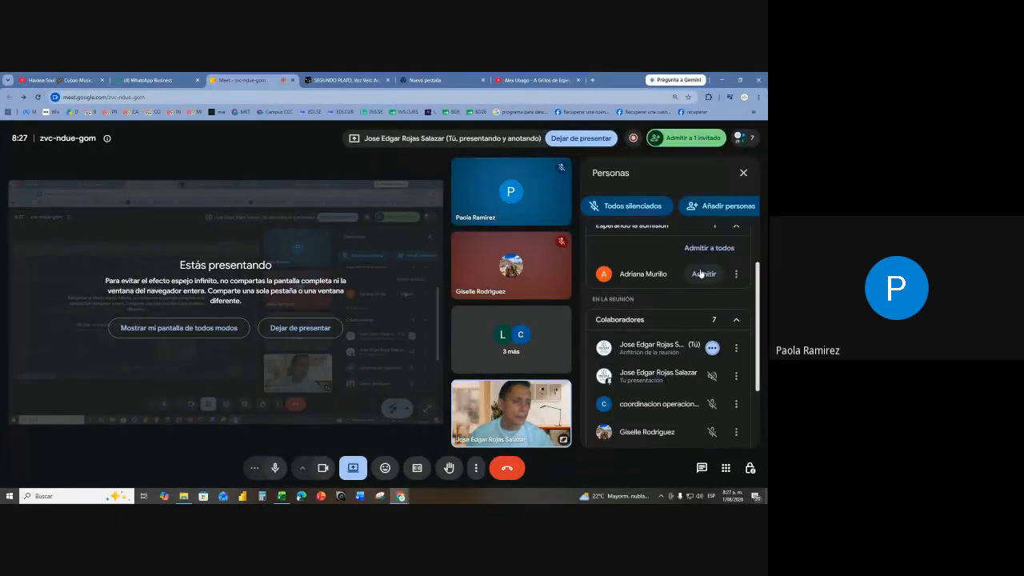
left_click(704, 273)
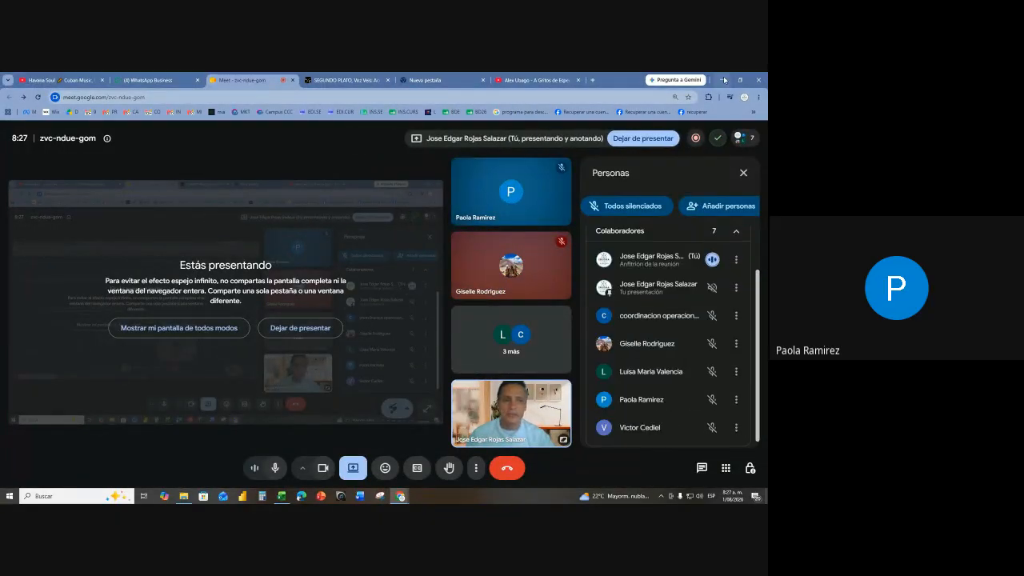
- Detach the Meet tab into its own window and return to the ventas sheet in Excel
left_click_drag(235, 80, 767, 256)
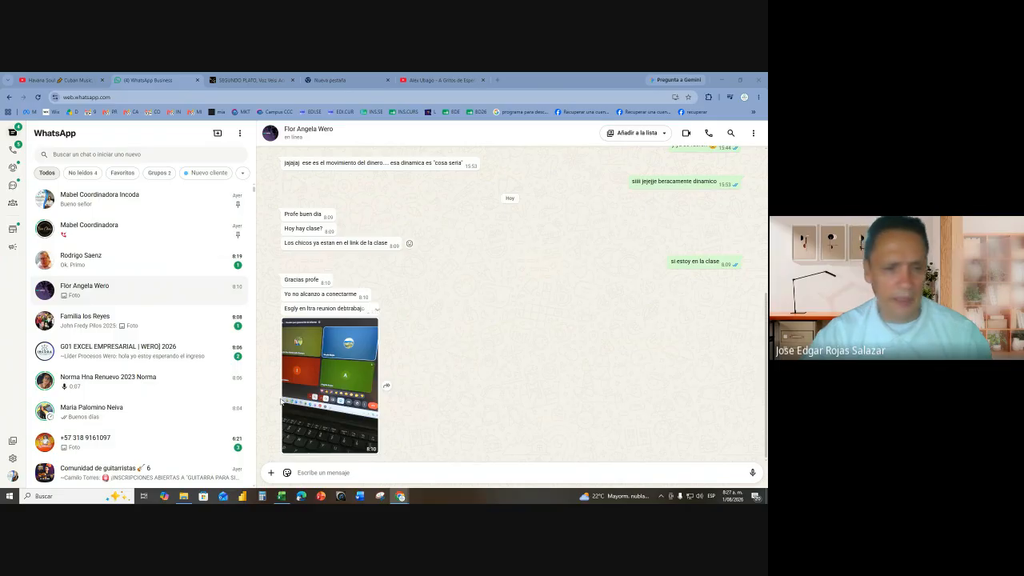
left_click(723, 80)
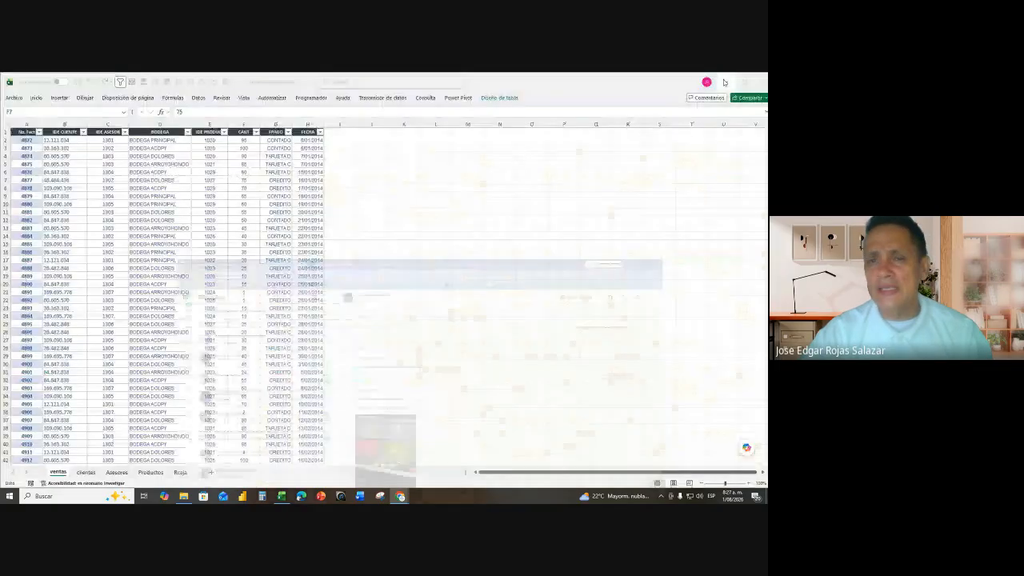
left_click(161, 285)
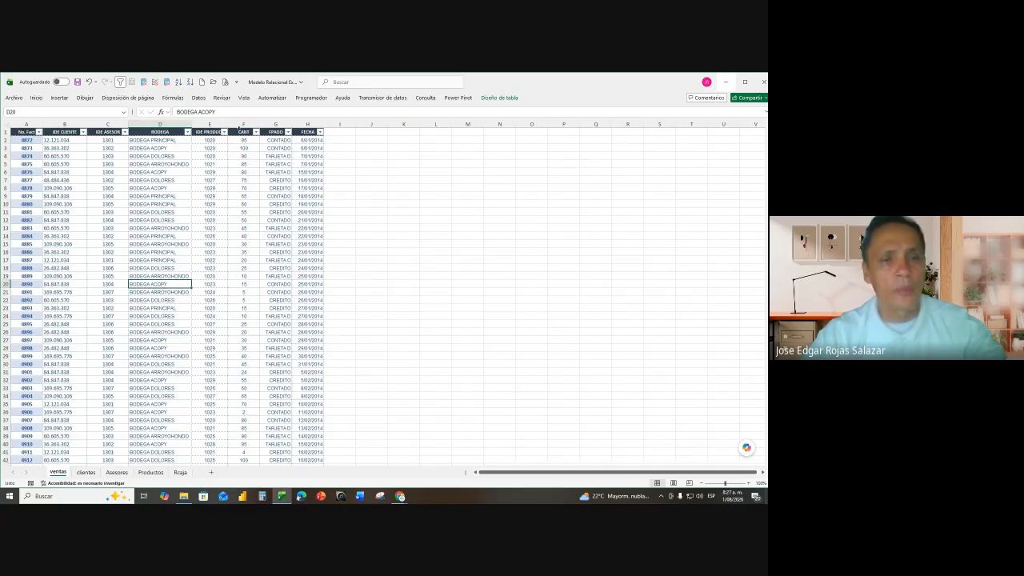
- Examine the first sale's payment method and date, and compare the clientes identification numbers with the IDE CLIENTE column in ventas
left_click(274, 141)
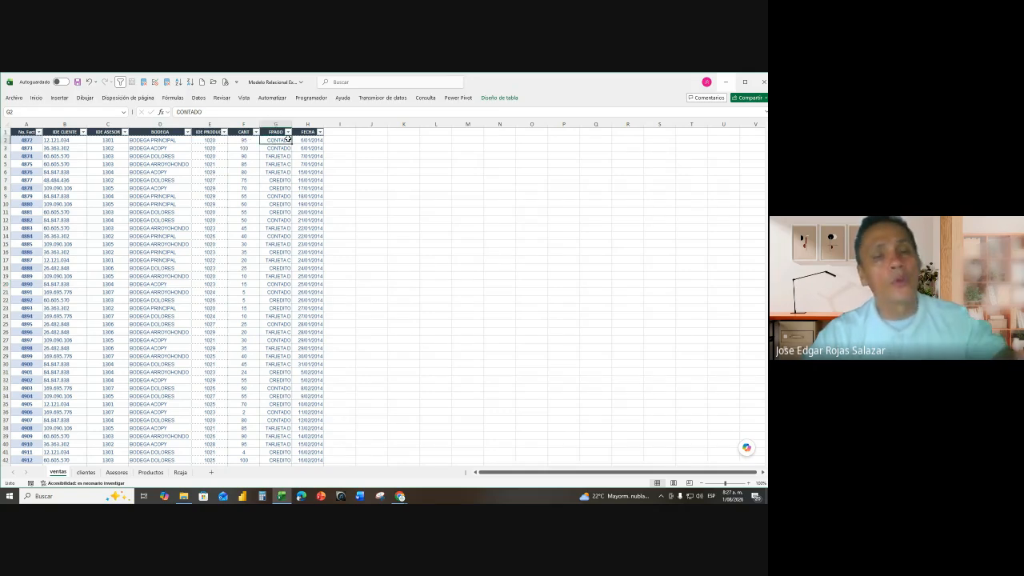
left_click(298, 140)
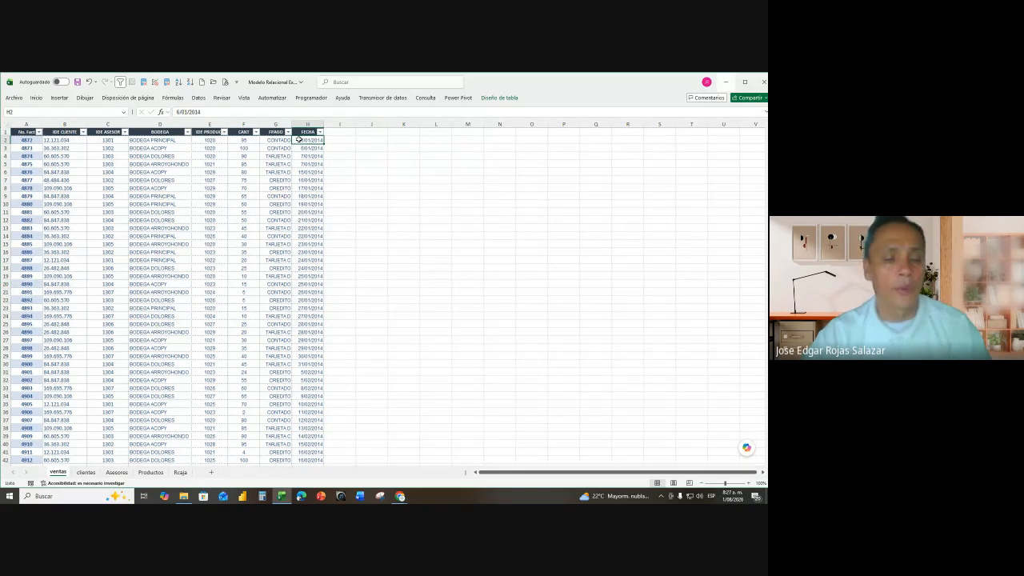
left_click(85, 472)
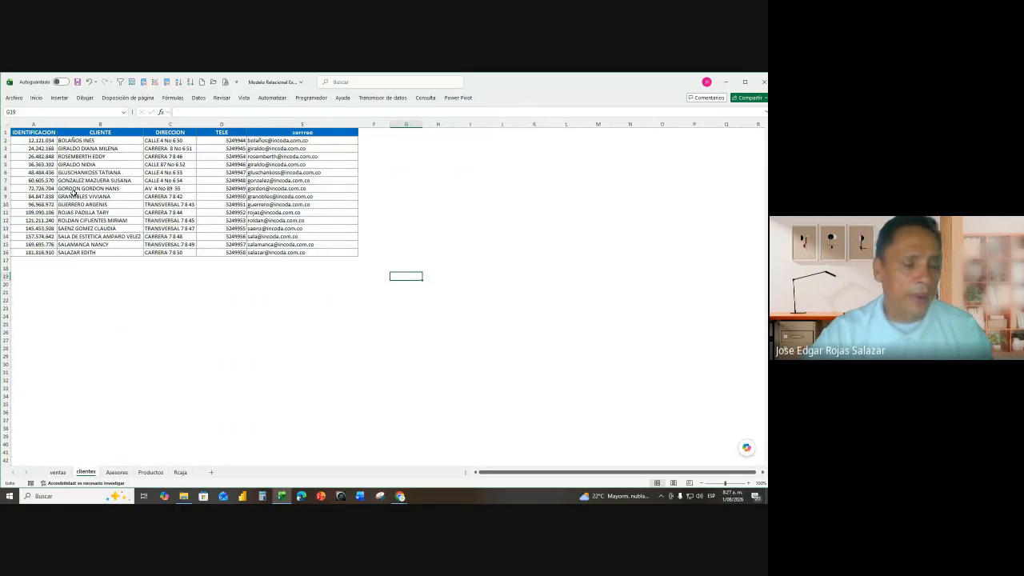
left_click_drag(29, 142, 32, 252)
left_click(59, 473)
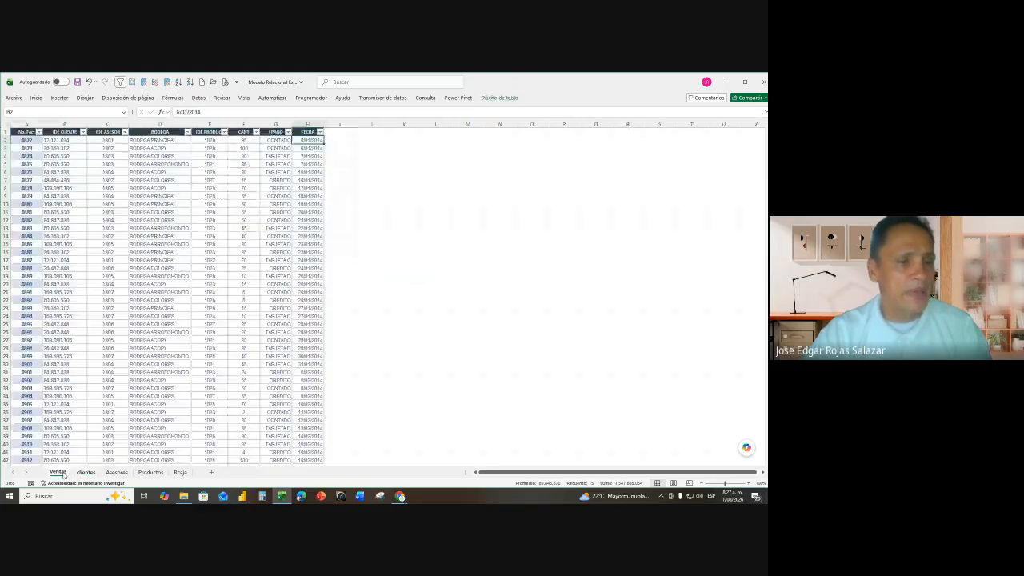
left_click_drag(67, 142, 70, 430)
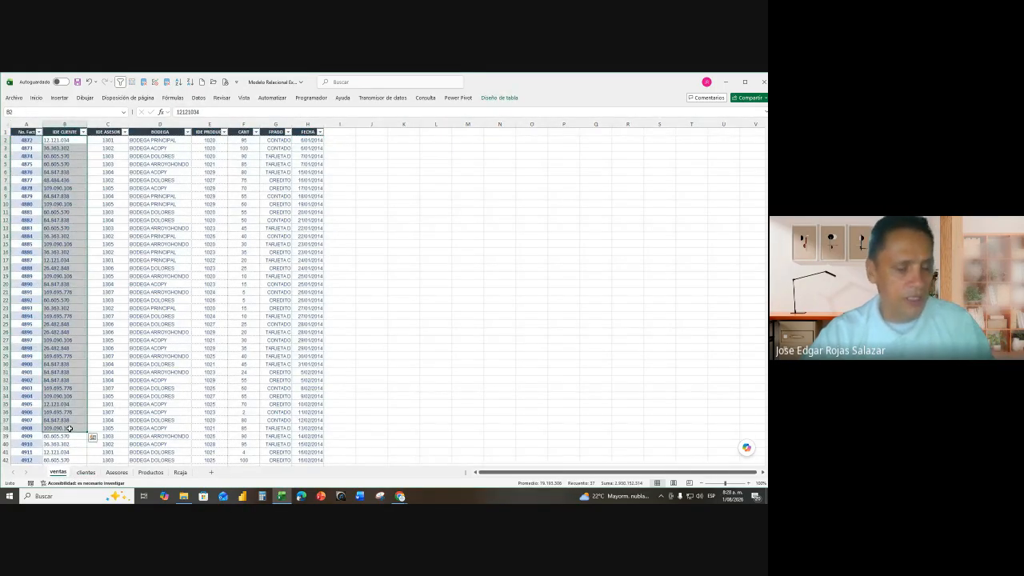
- Compare the CODIGO ASESOR values on the Asesores sheet with the IDE ASESOR column of the ventas table
left_click(116, 472)
left_click_drag(41, 138, 41, 189)
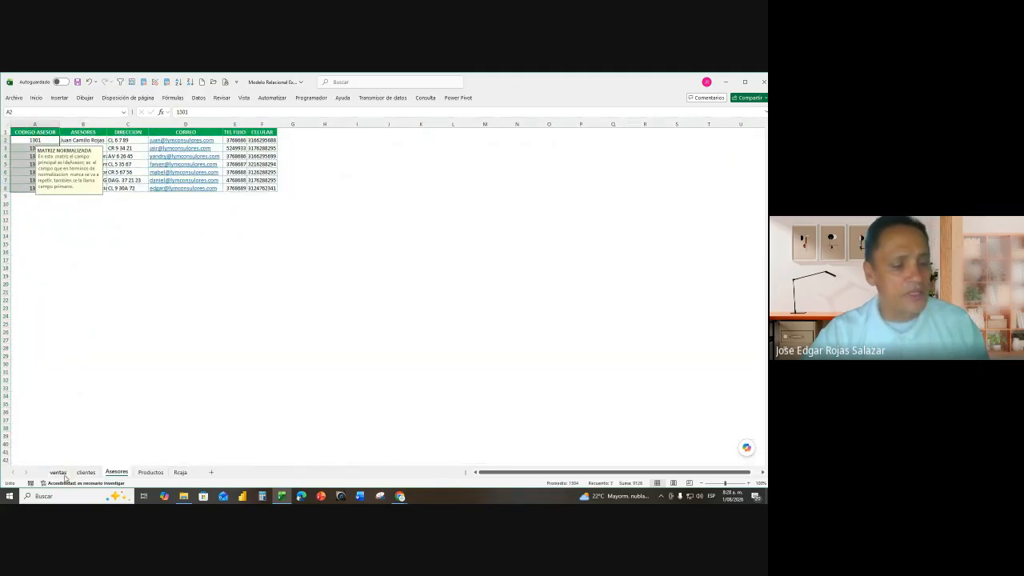
left_click(57, 472)
left_click(104, 155)
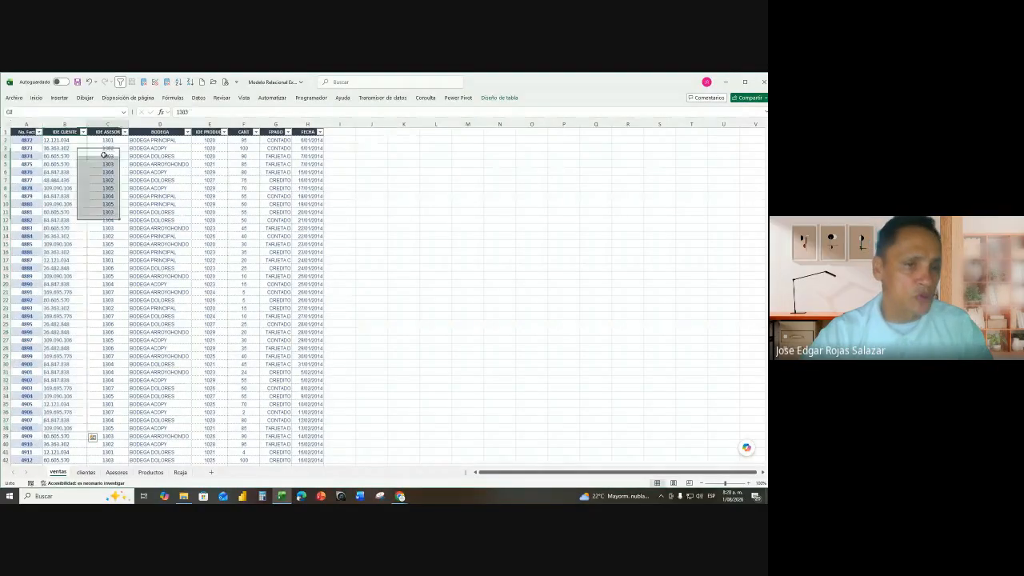
- Compare the Codigo values on the Productos sheet with the product codes recorded in the ventas table
left_click(151, 473)
left_click(39, 142)
left_click_drag(38, 141, 39, 217)
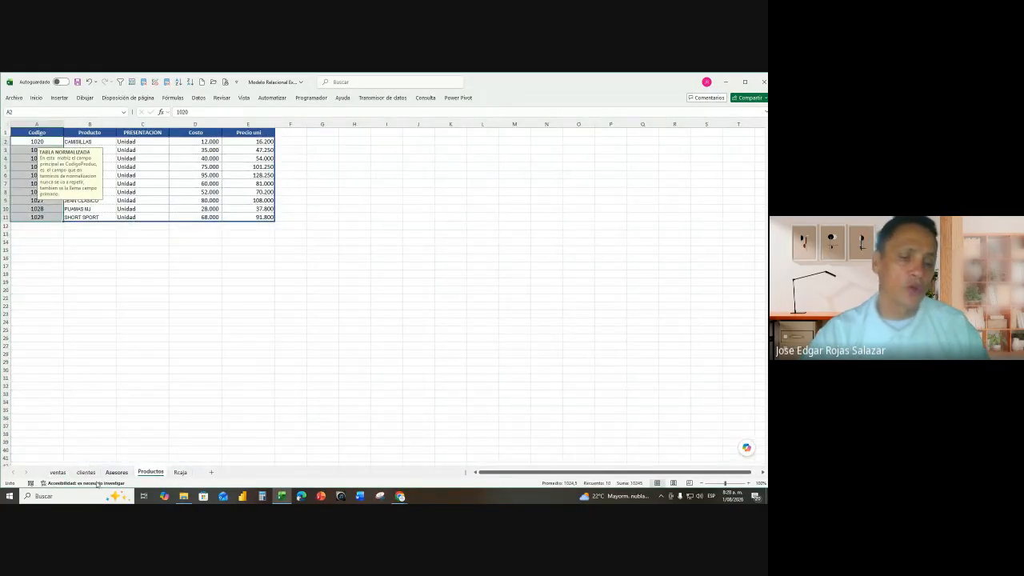
left_click(61, 475)
left_click(210, 180)
left_click(210, 244)
left_click(205, 293)
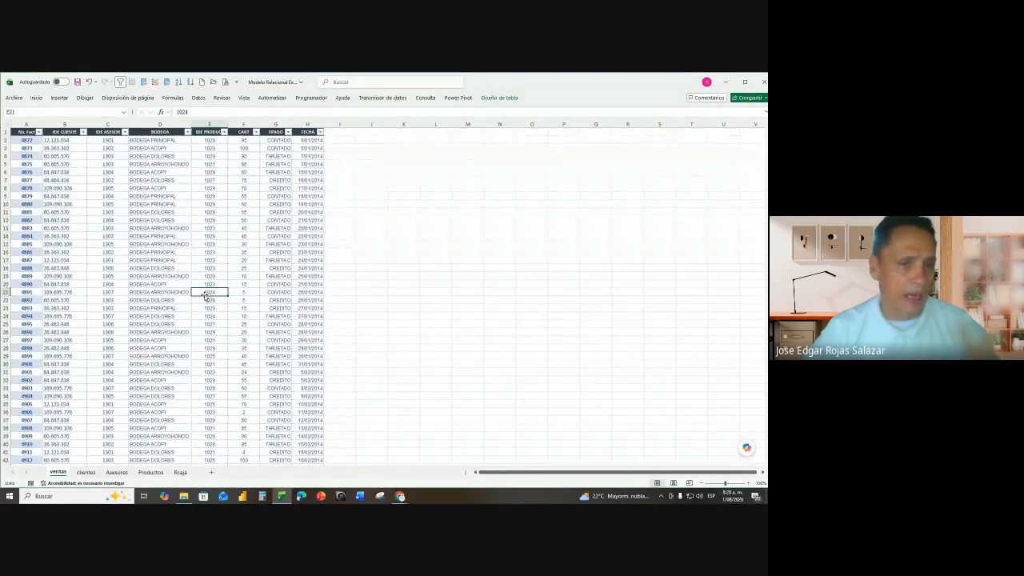
- Check the BODEGA entries and the name assigned to the sales table in its table design properties
left_click(176, 228)
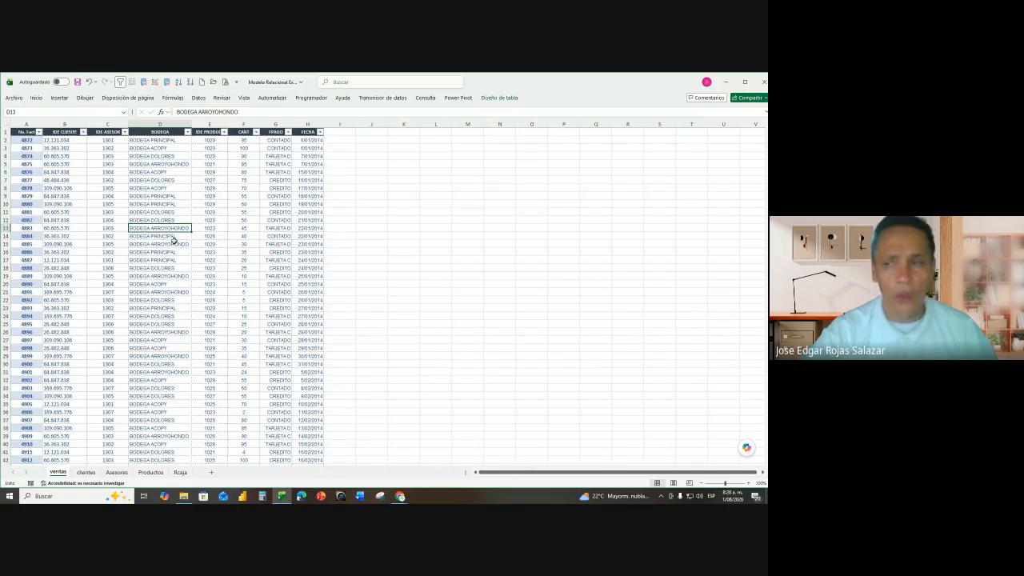
left_click(174, 244)
left_click(500, 97)
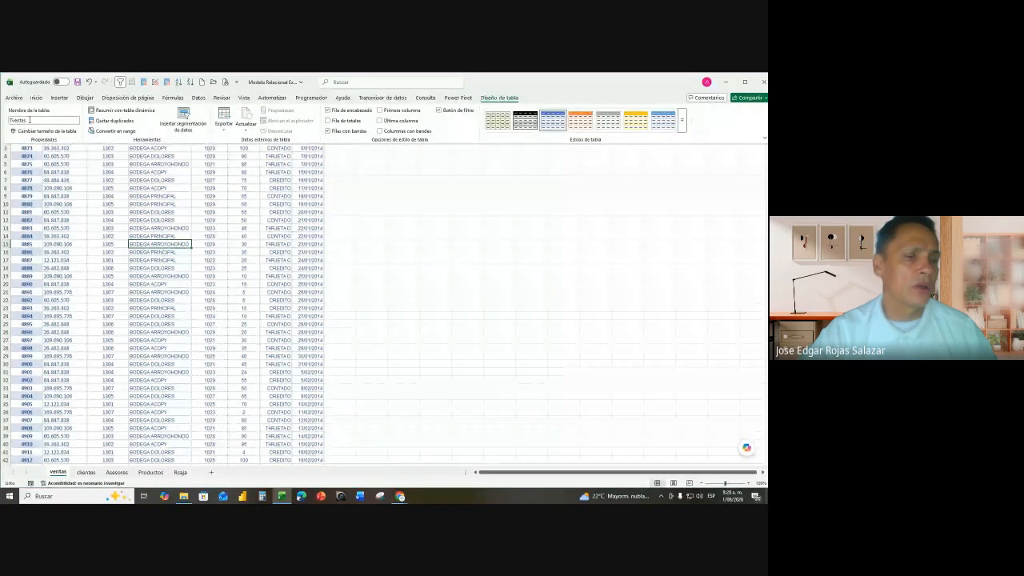
left_click(168, 182)
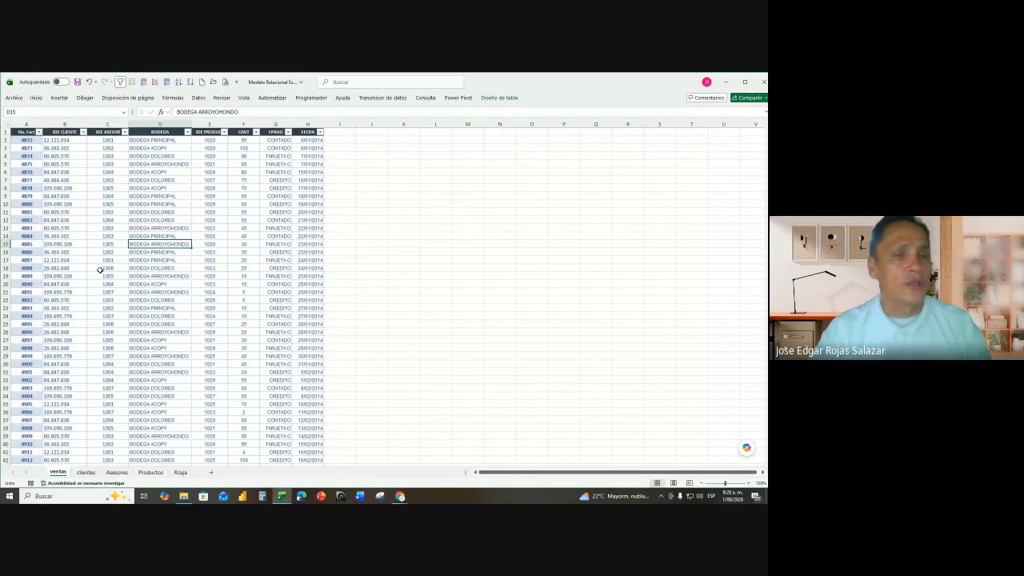
- Compare the IDENTIFICACION header and values on the clientes sheet with the IDE CLIENTE column in ventas
left_click(85, 472)
left_click(100, 189)
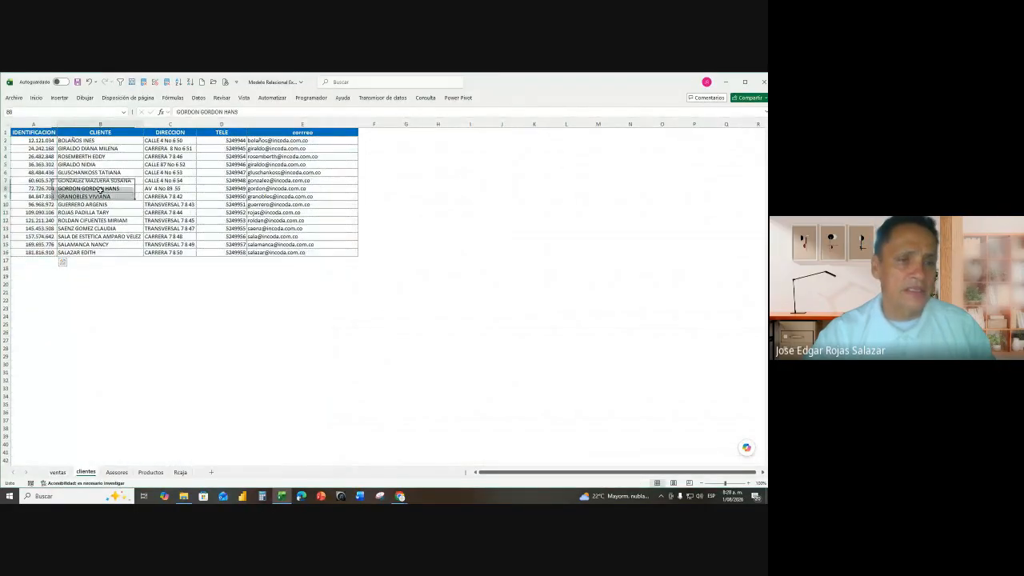
left_click(52, 473)
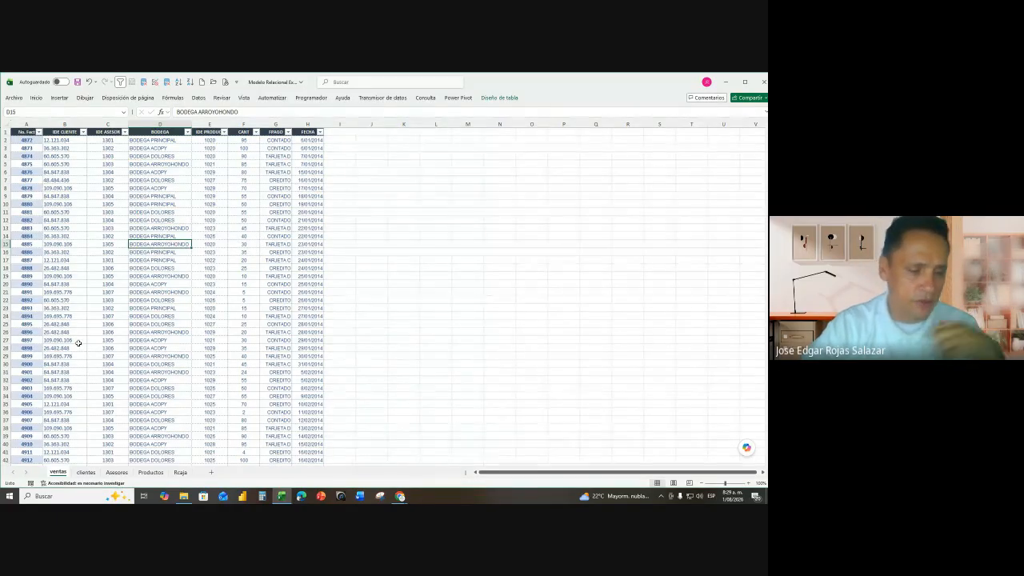
left_click(86, 472)
left_click(42, 182)
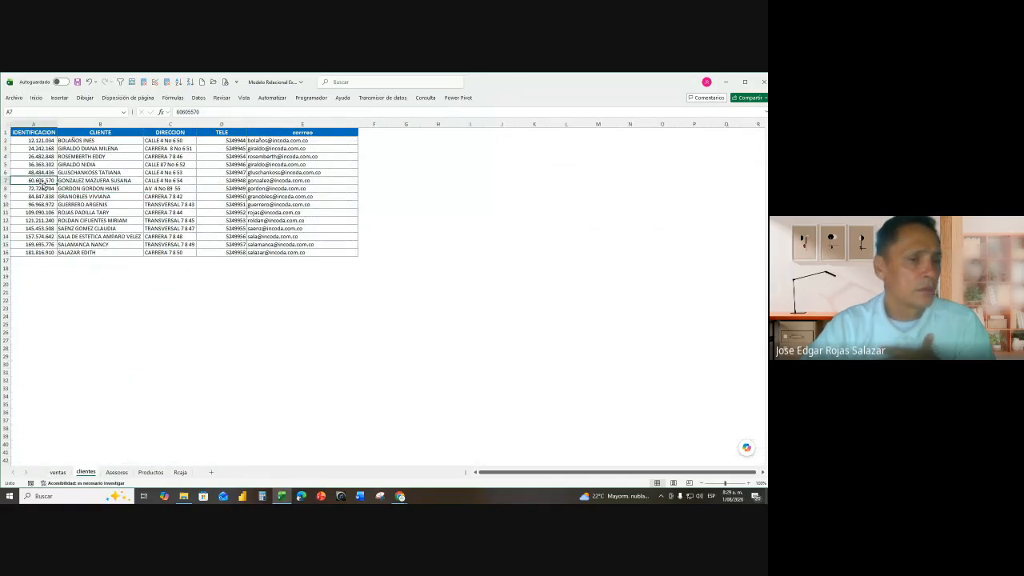
left_click(41, 141)
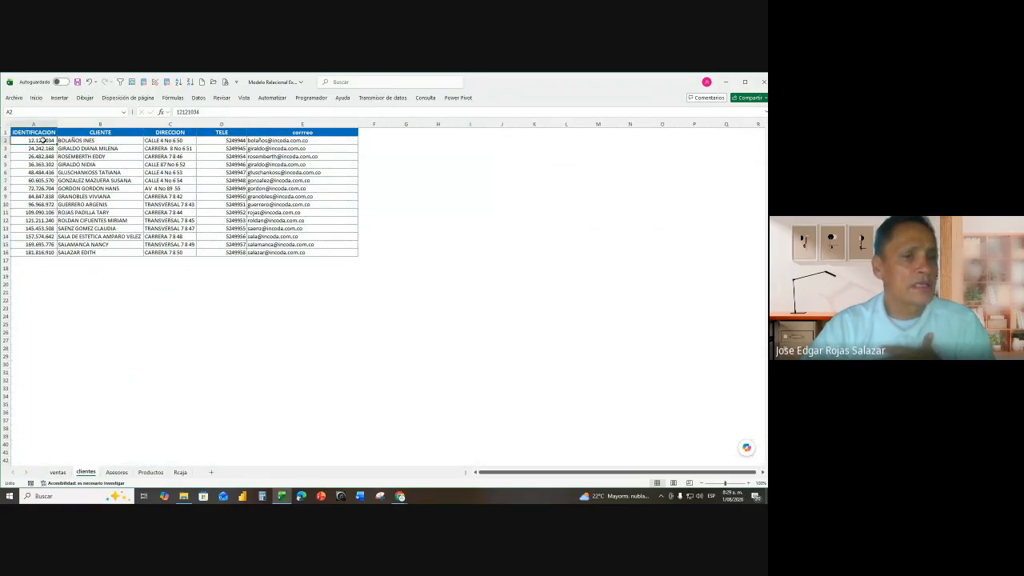
left_click(63, 474)
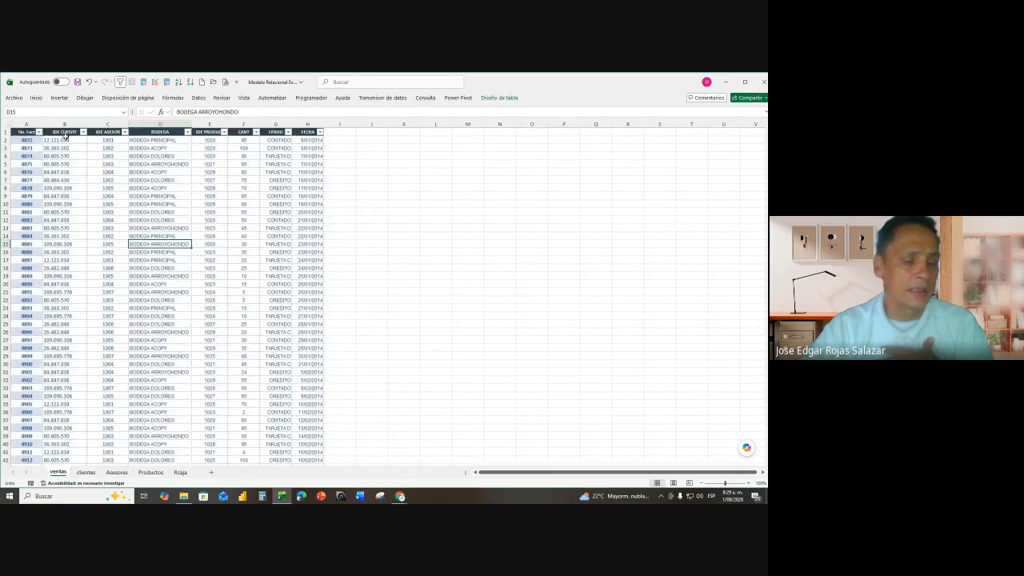
left_click(85, 473)
left_click(40, 133)
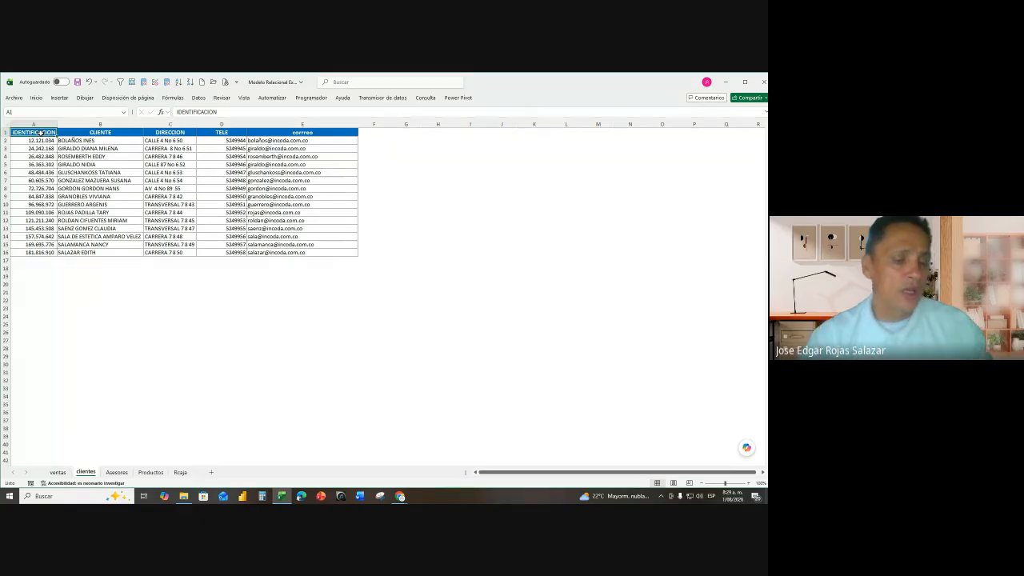
left_click(56, 473)
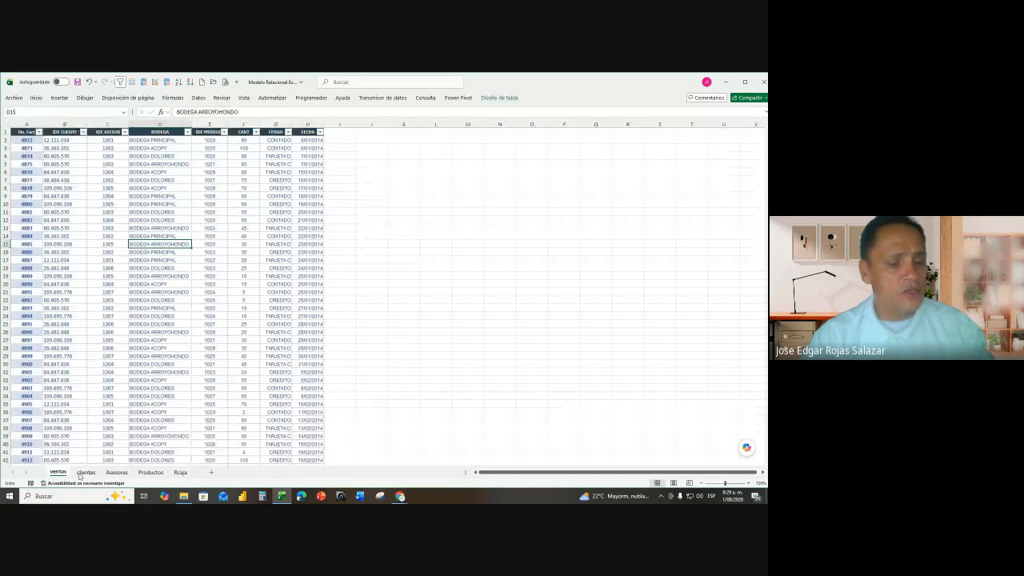
- Rename the IDENTIFICACION header in A1 of the clientes sheet as IDE CLIENTE, matching the ventas header
left_click(86, 472)
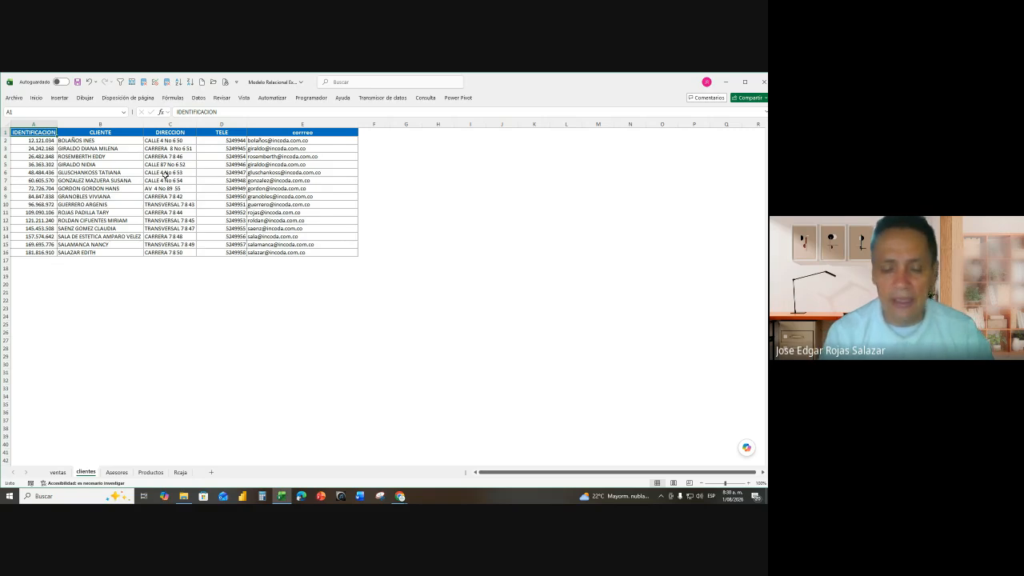
type("IDE CL")
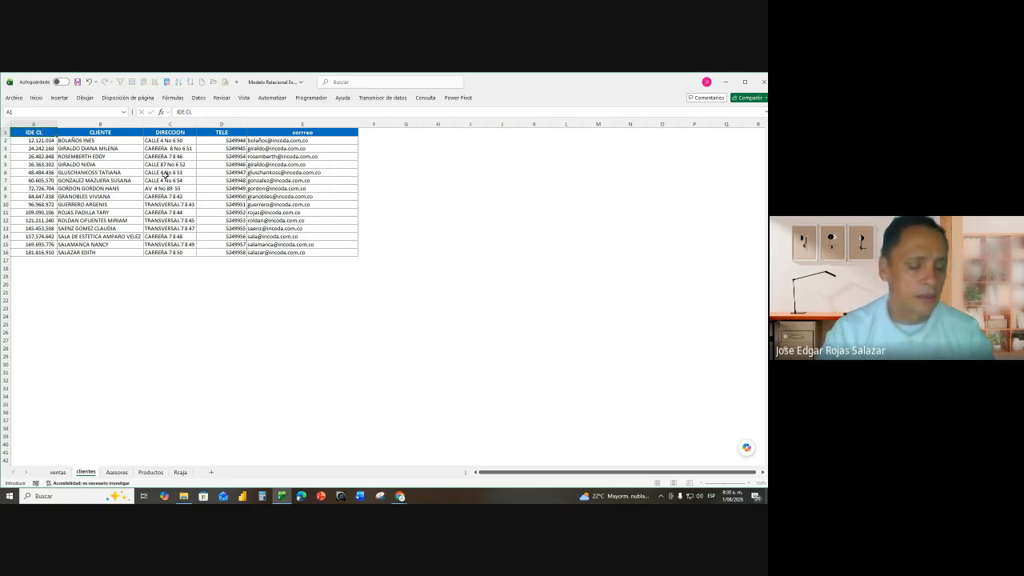
left_click(57, 472)
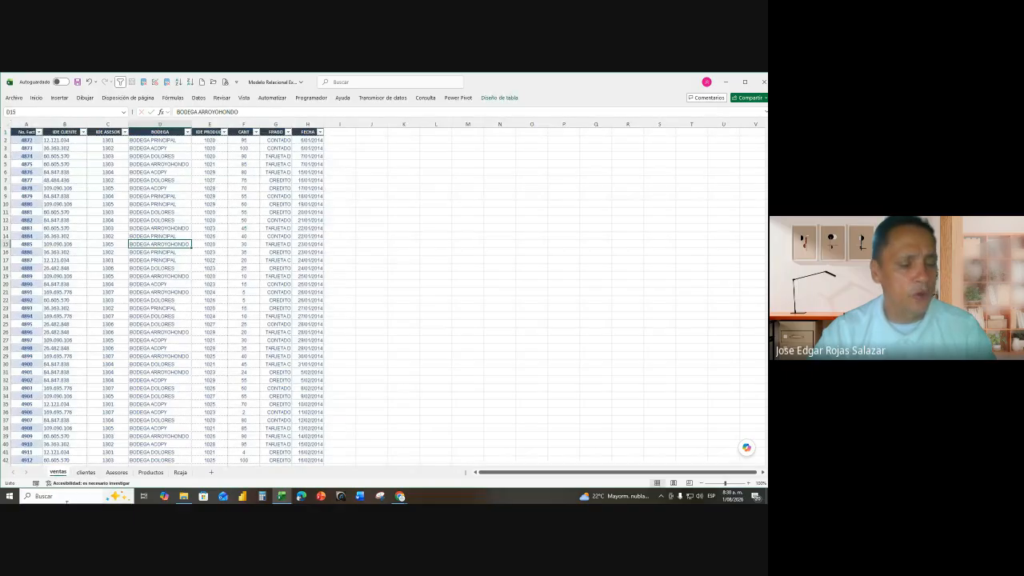
left_click(86, 472)
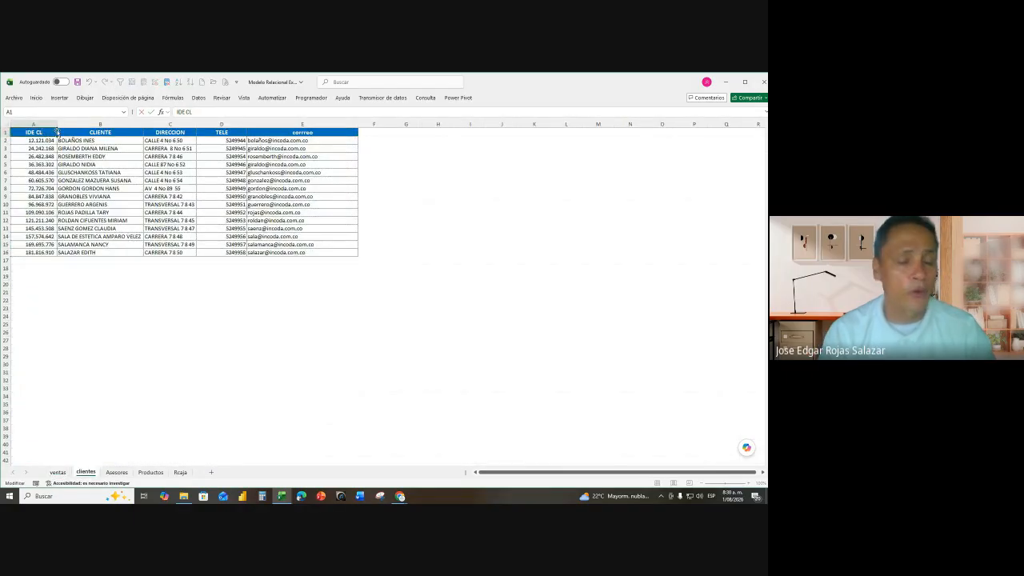
type("IENTE")
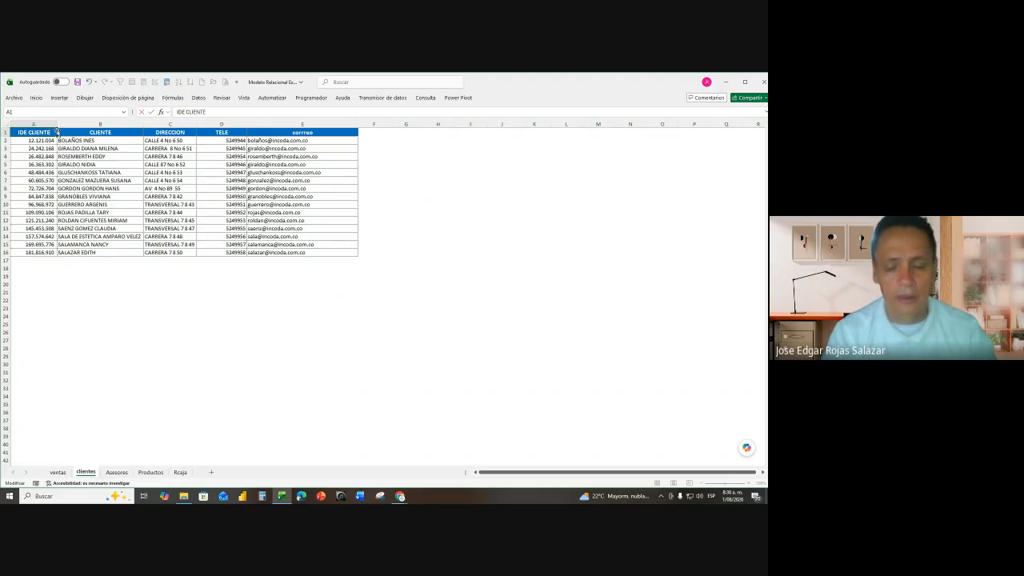
key("Return")
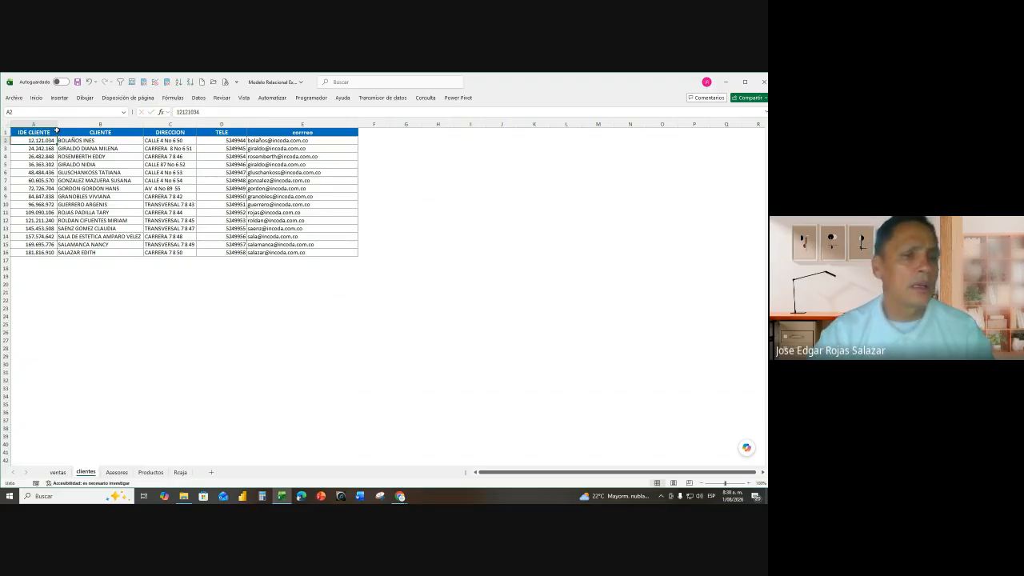
left_click(77, 188)
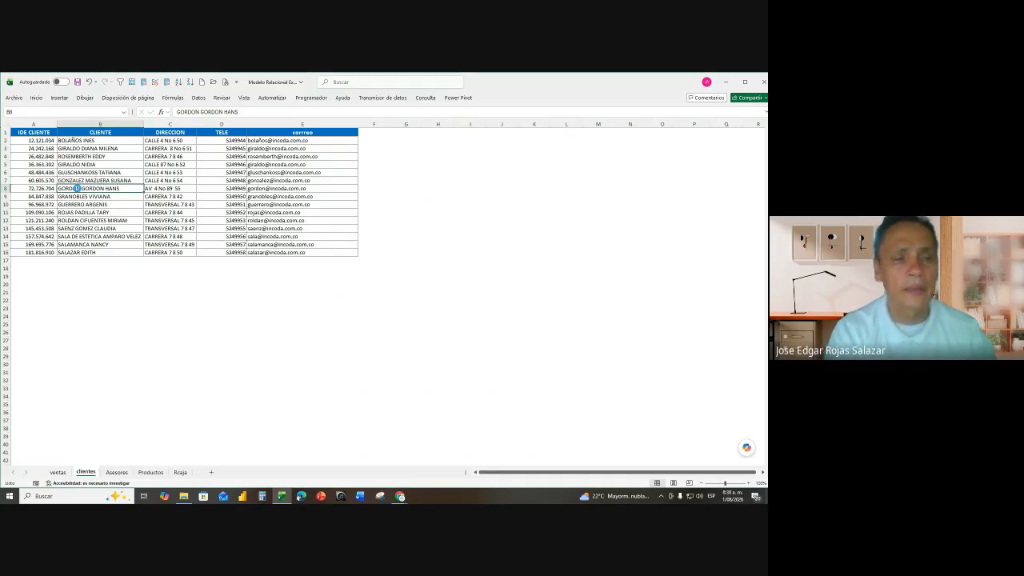
key("ctrl+t")
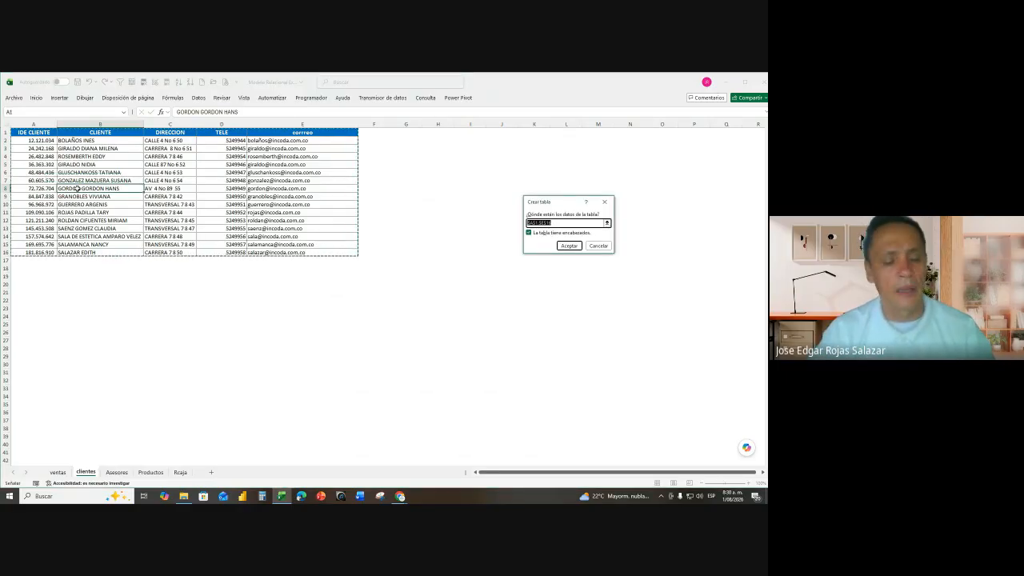
key("Escape")
left_click(102, 156)
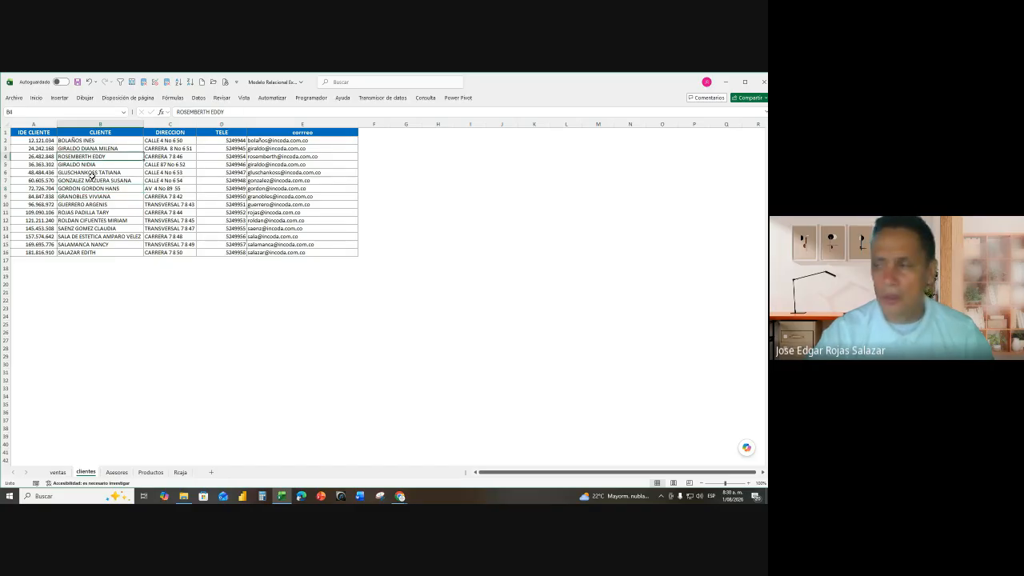
left_click(56, 98)
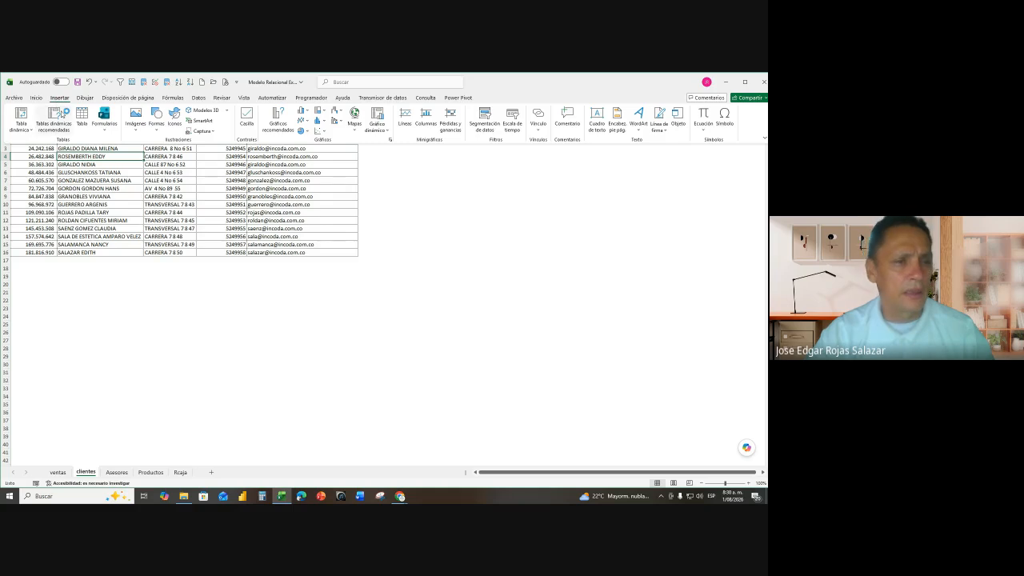
left_click(82, 116)
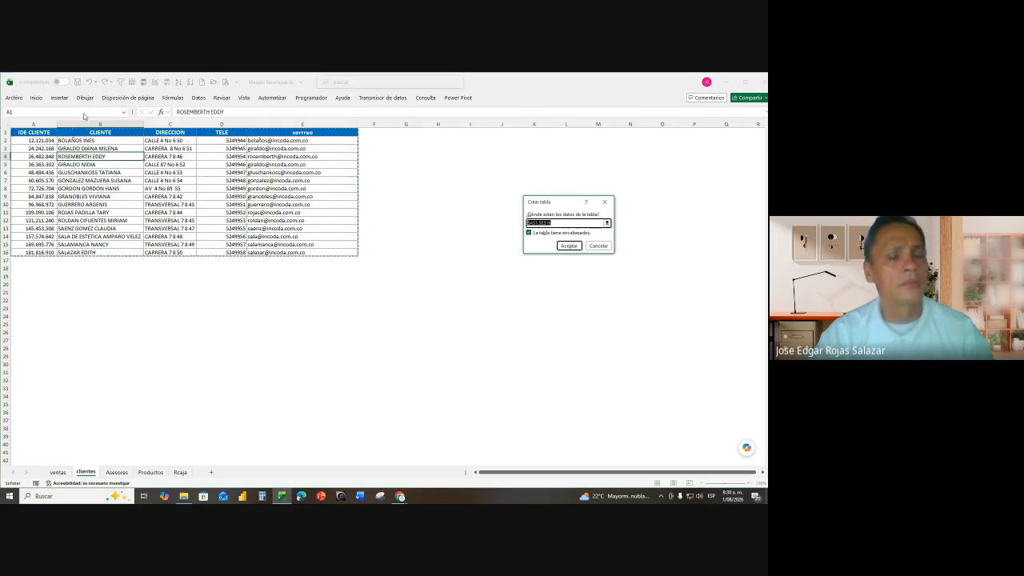
key("Escape")
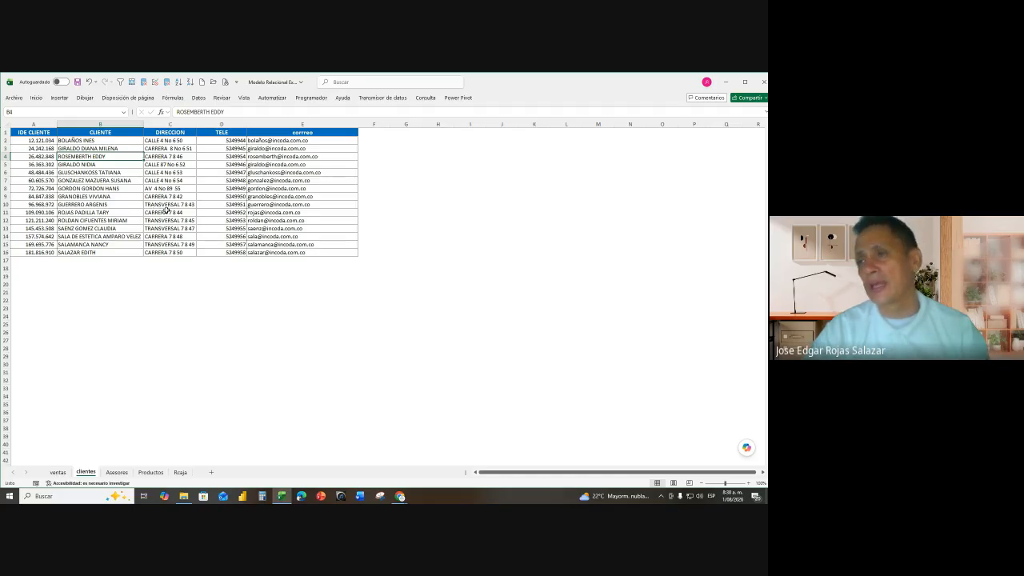
- Convert the client data in A1:E16 of the clientes sheet into a table with headers
left_click(114, 181)
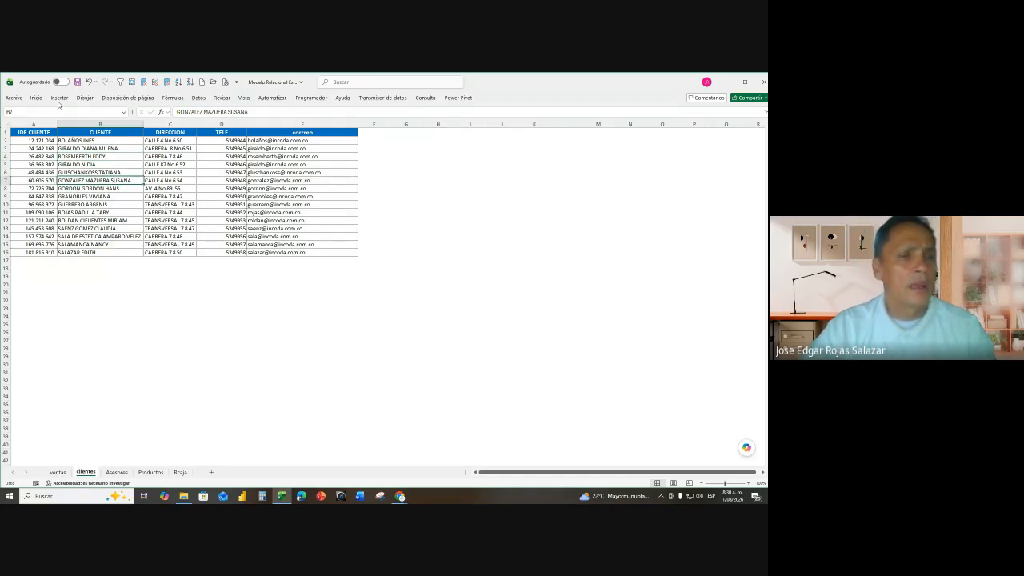
left_click(59, 98)
left_click(83, 118)
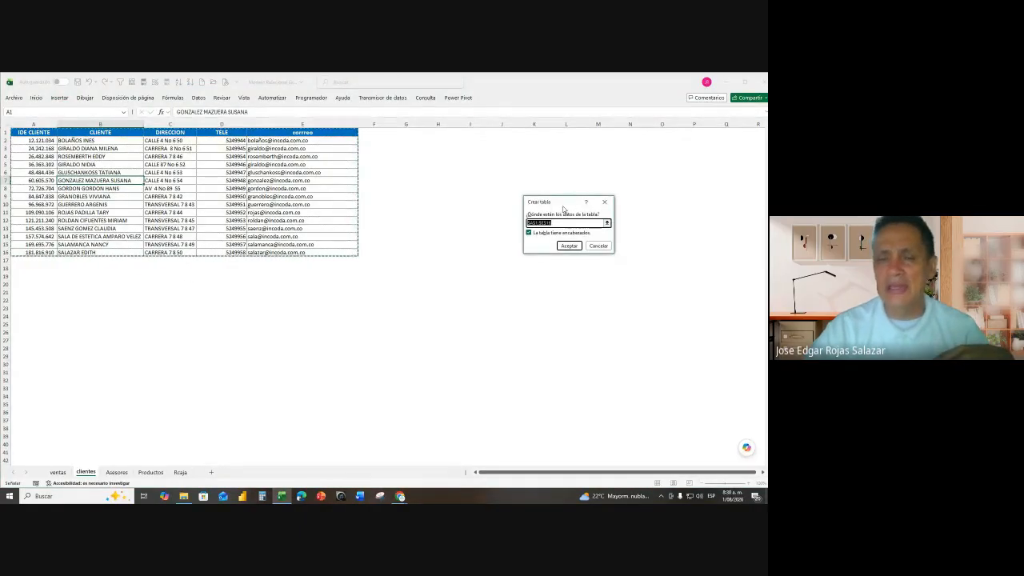
left_click_drag(554, 207, 314, 170)
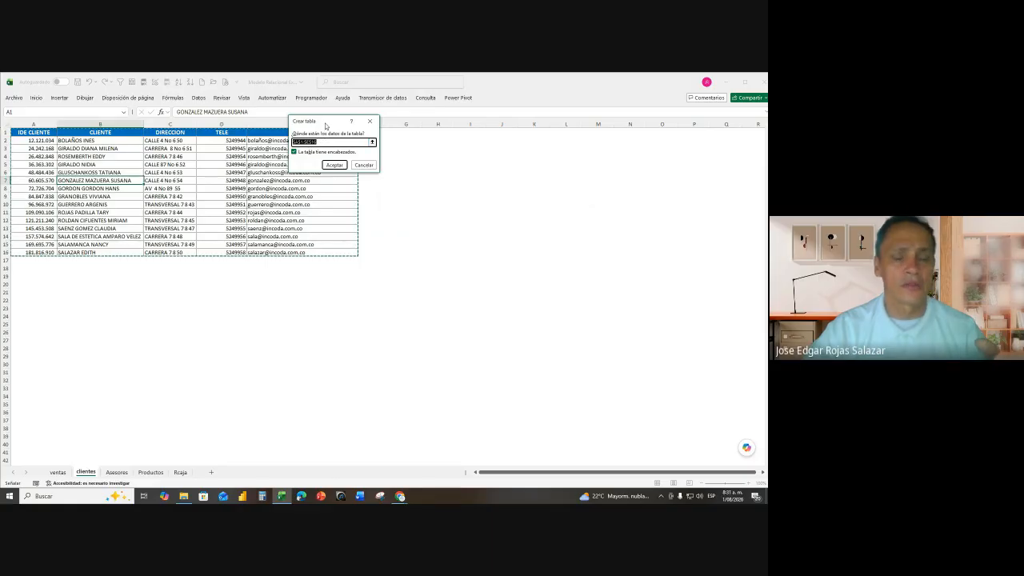
left_click_drag(325, 125, 412, 151)
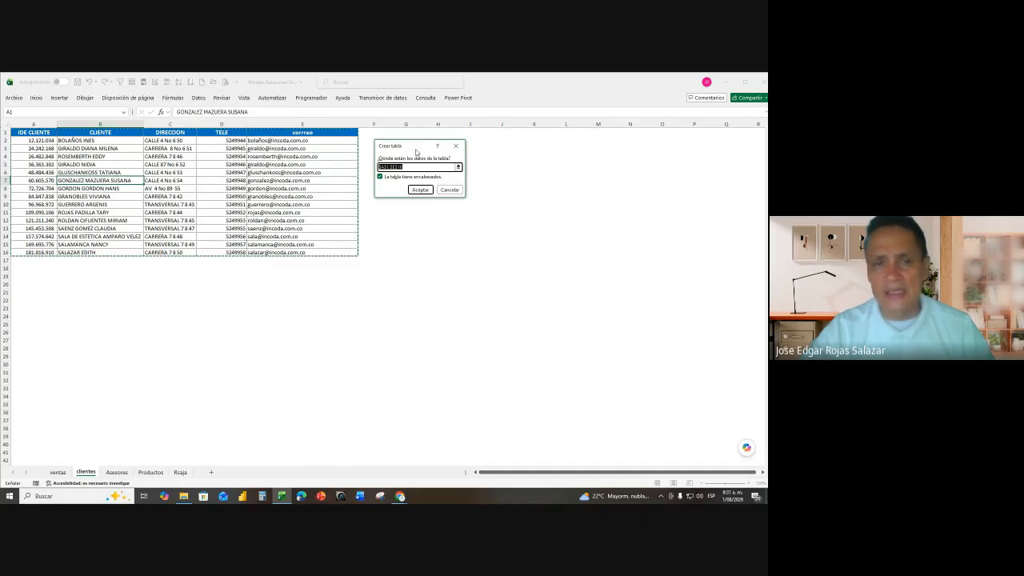
left_click_drag(416, 152, 305, 129)
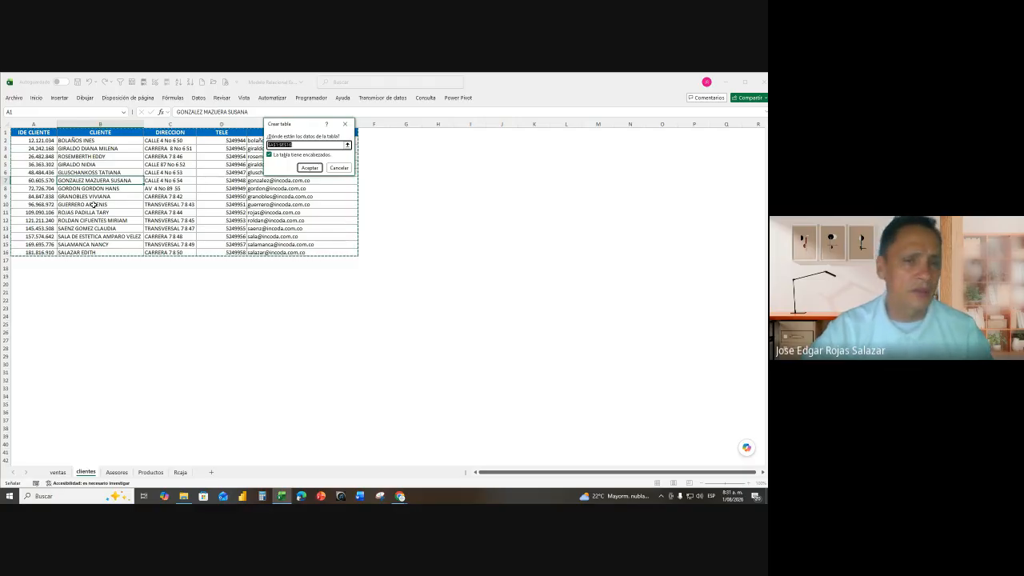
left_click(310, 168)
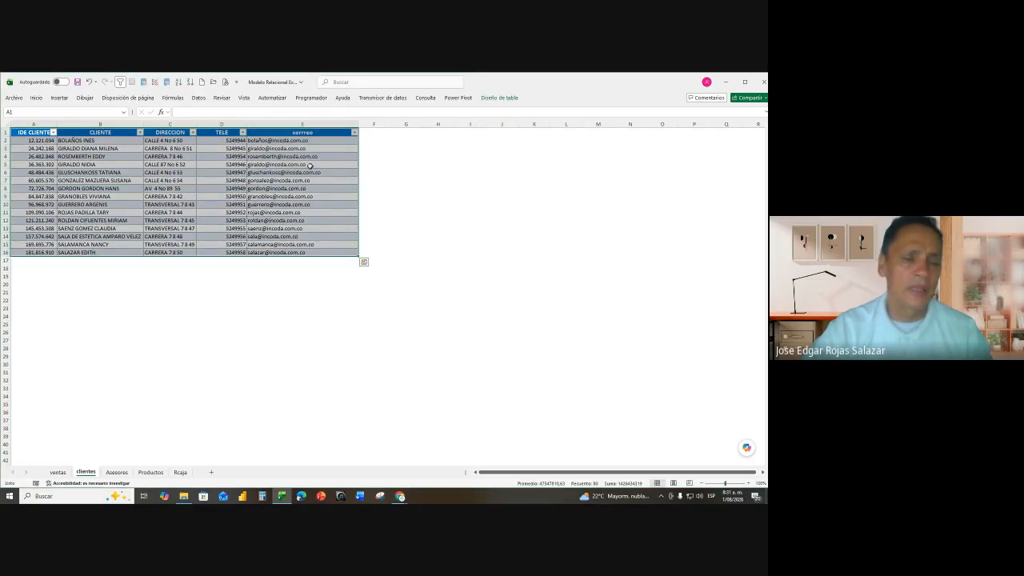
- Name the new table on the clientes sheet Tclientes
left_click(307, 185)
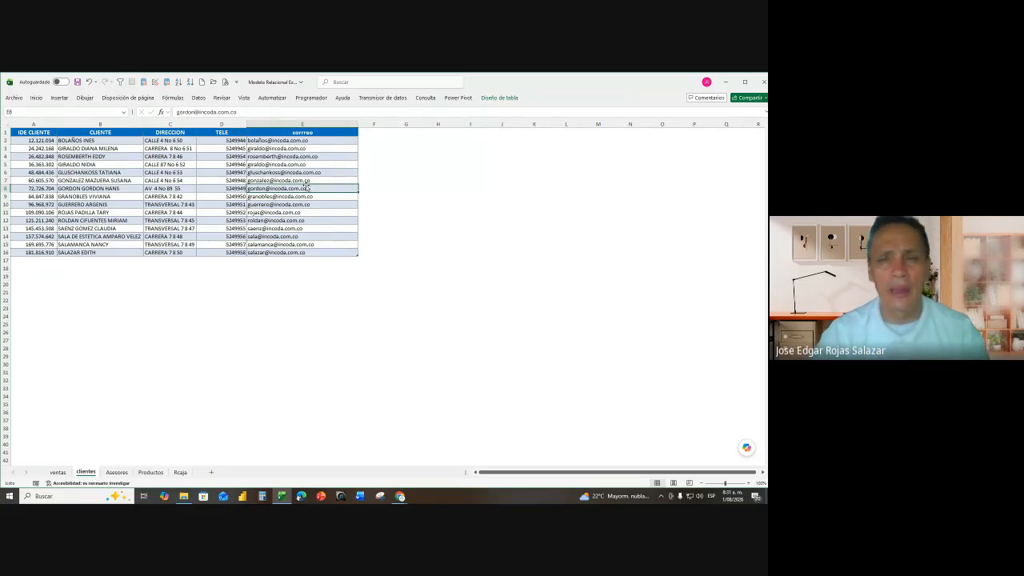
left_click(261, 173)
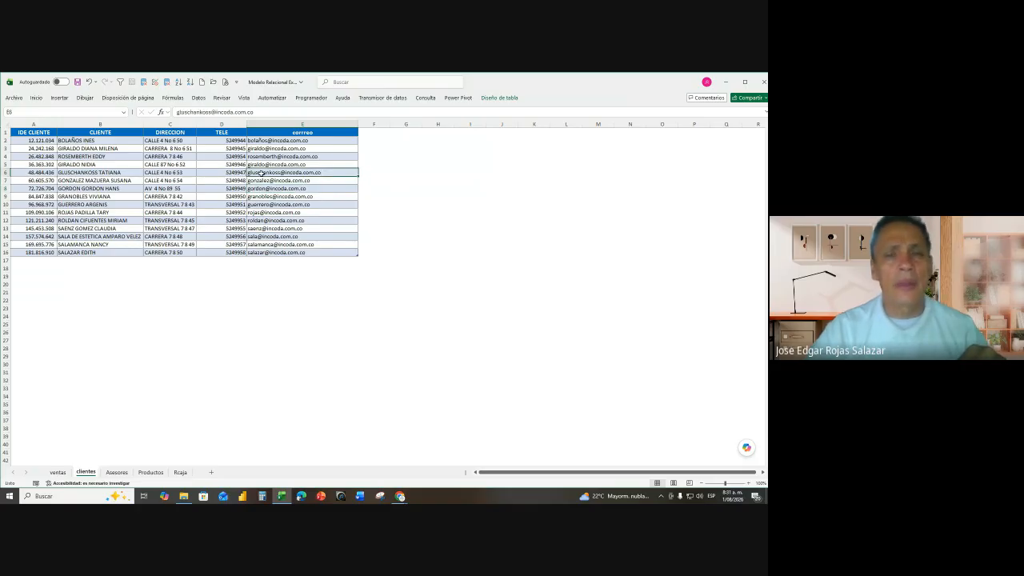
left_click(502, 98)
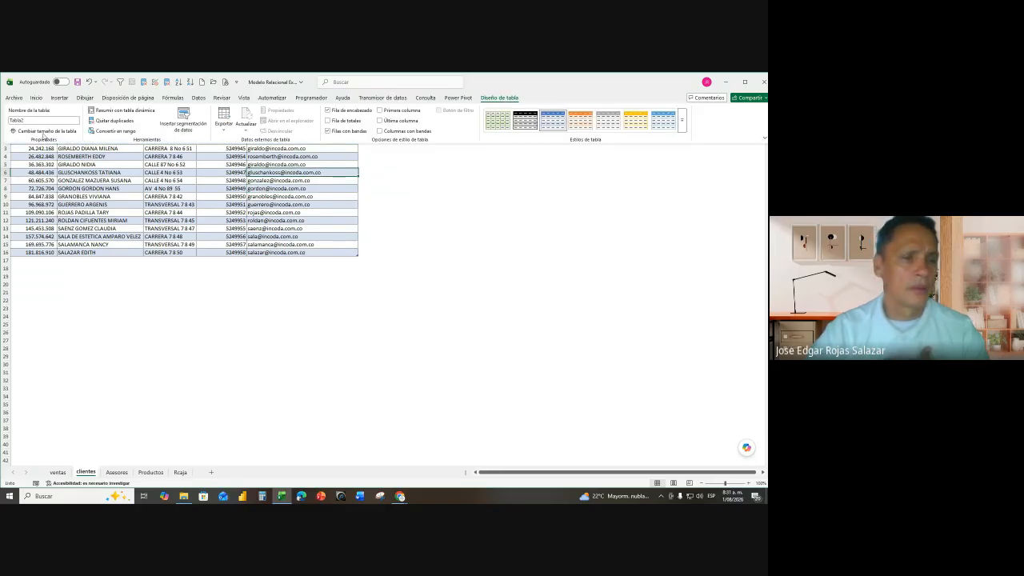
left_click(43, 120)
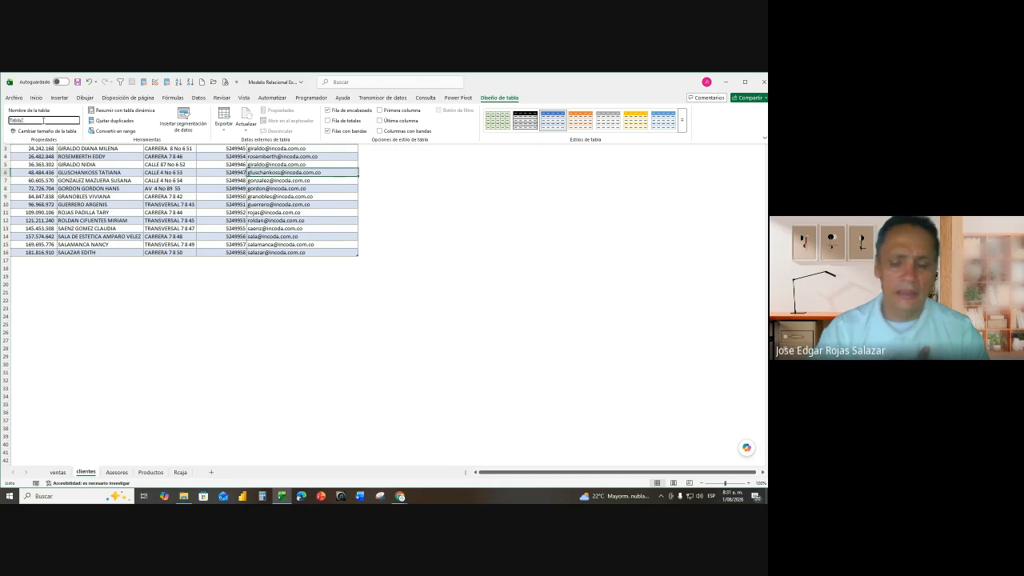
type("TC")
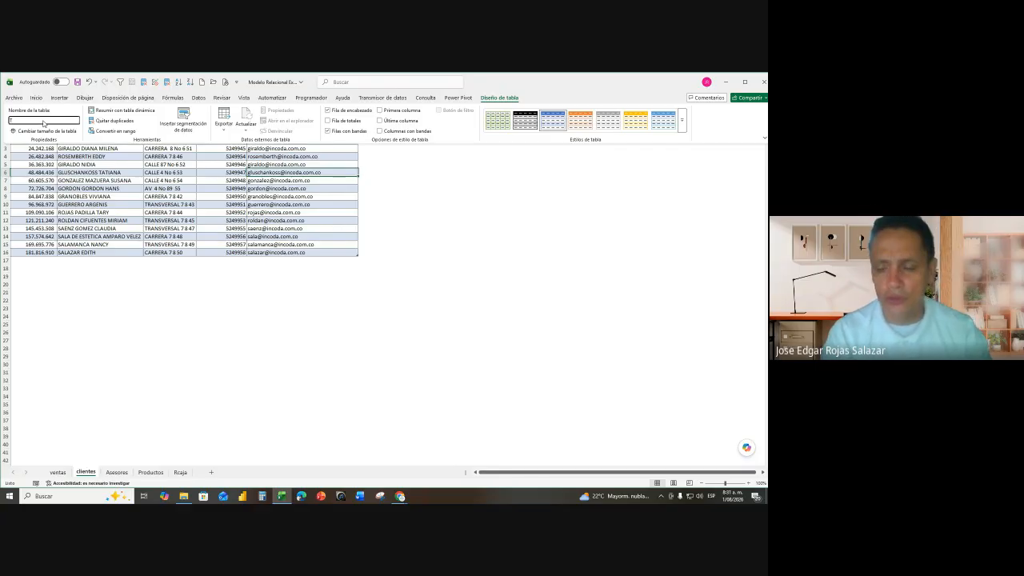
type("C")
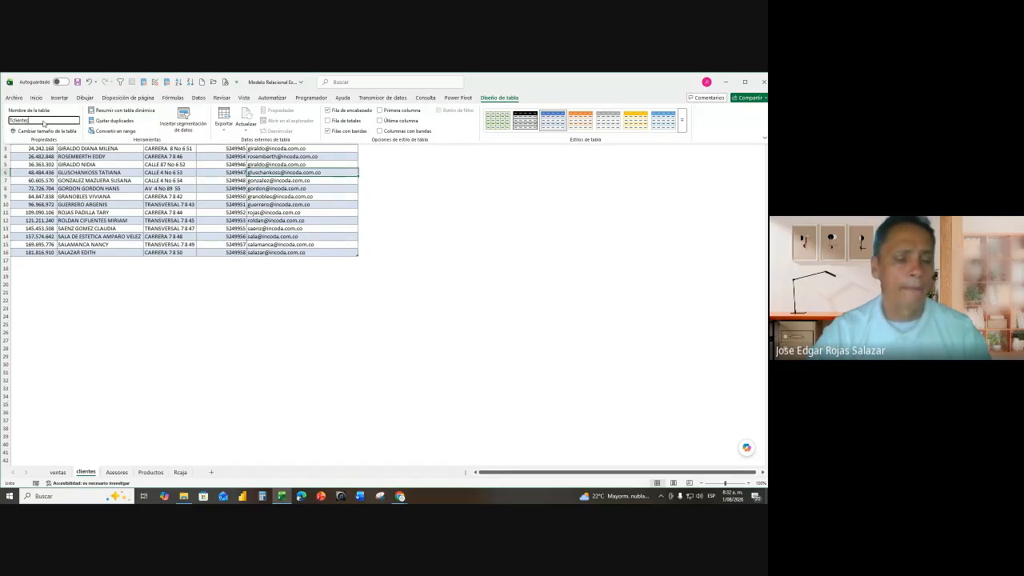
- Compare the adviser code header on the Asesores sheet with the IDE ASESOR header in the ventas table
left_click(117, 472)
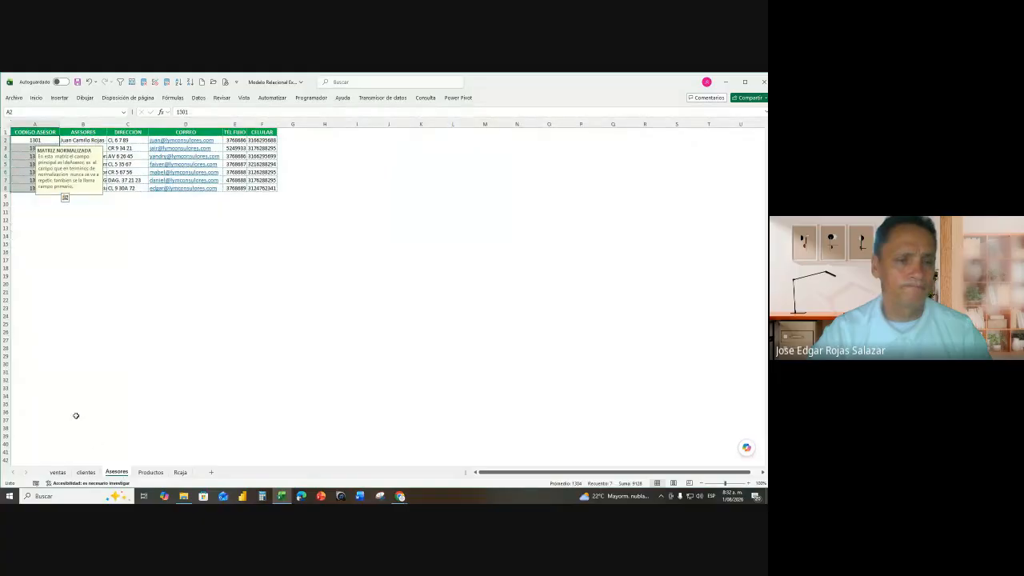
left_click(144, 164)
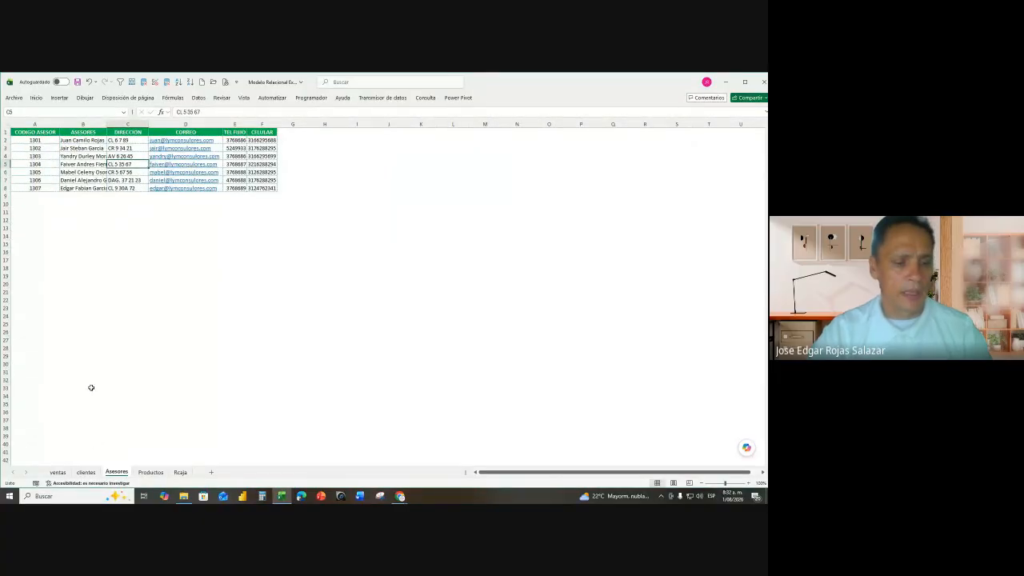
left_click(57, 472)
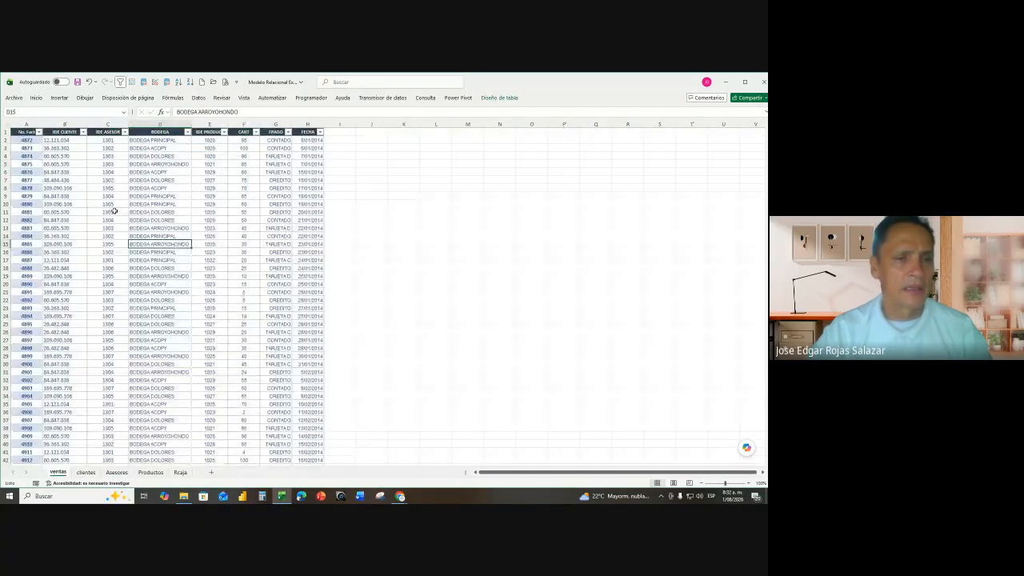
left_click(108, 131)
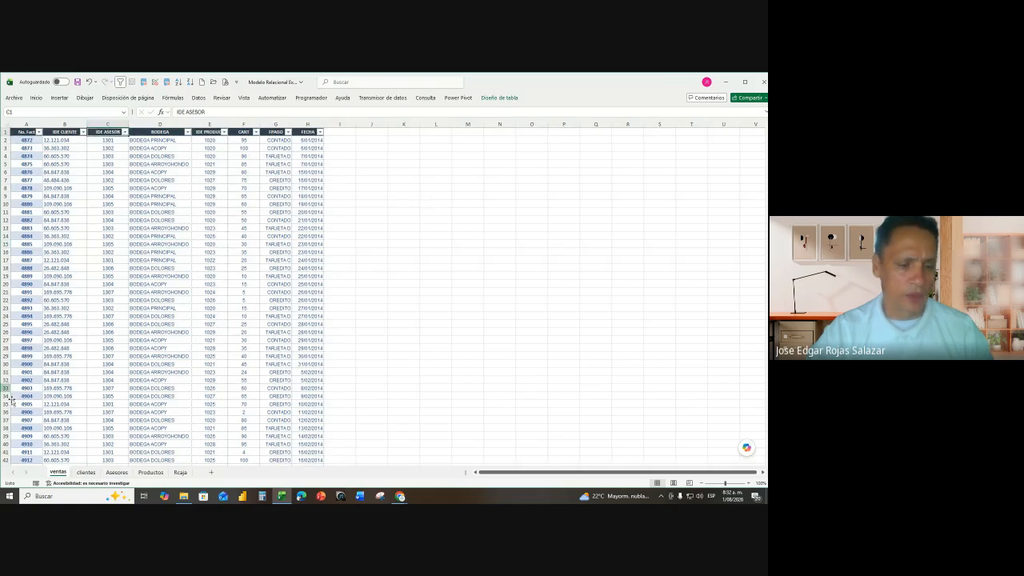
- Rename the header in A1 of the Asesores sheet as IDE ASESOR, matching the ventas header
left_click(117, 473)
left_click(40, 132)
type("id")
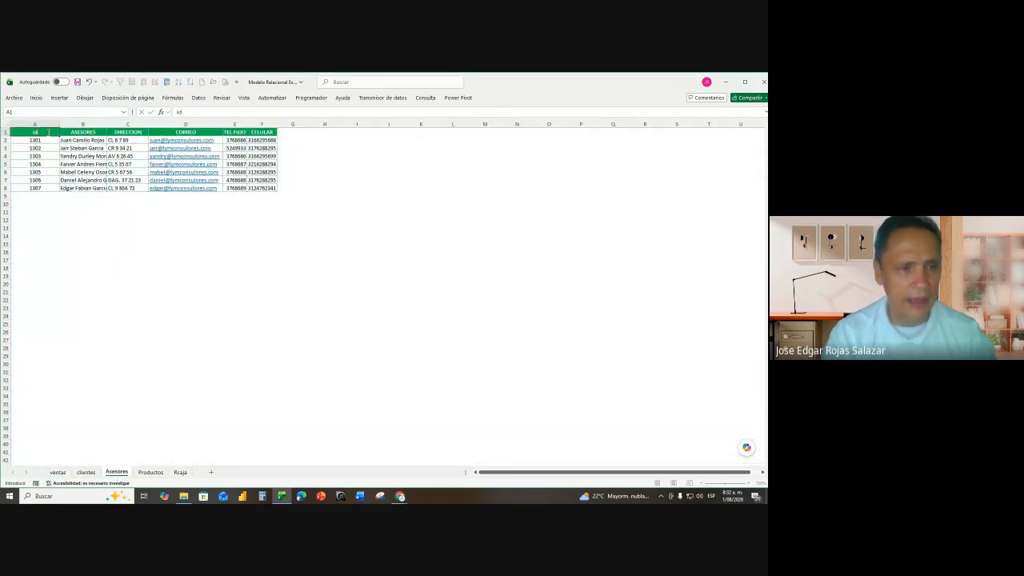
key("BackSpace")
key("BackSpace")
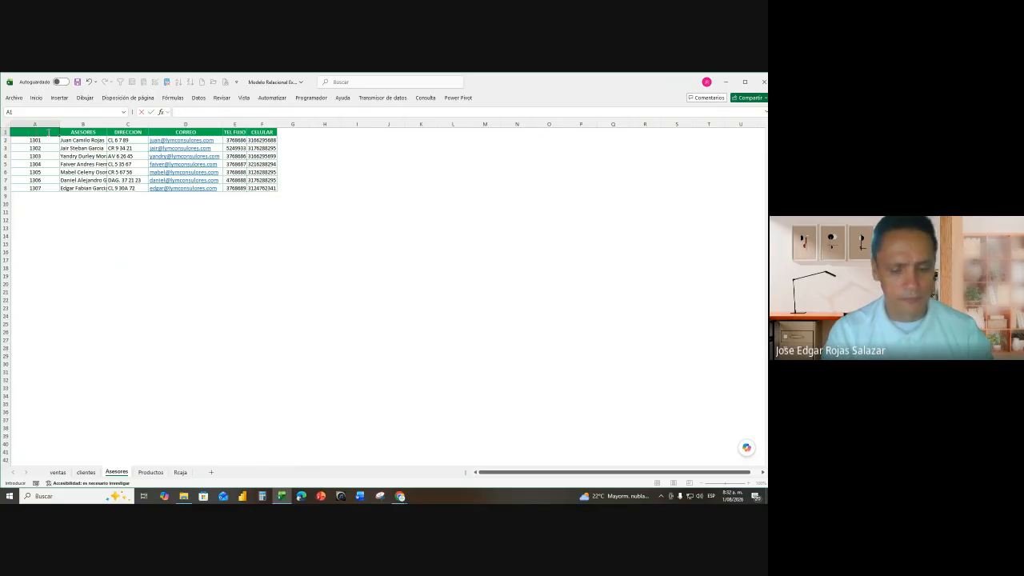
type("IDE ASESOR")
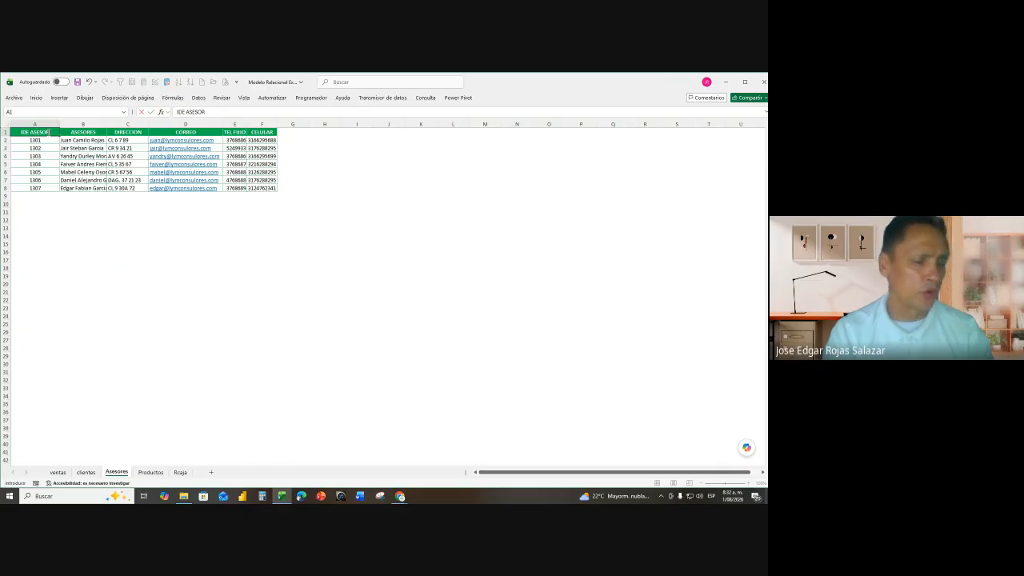
key("Return")
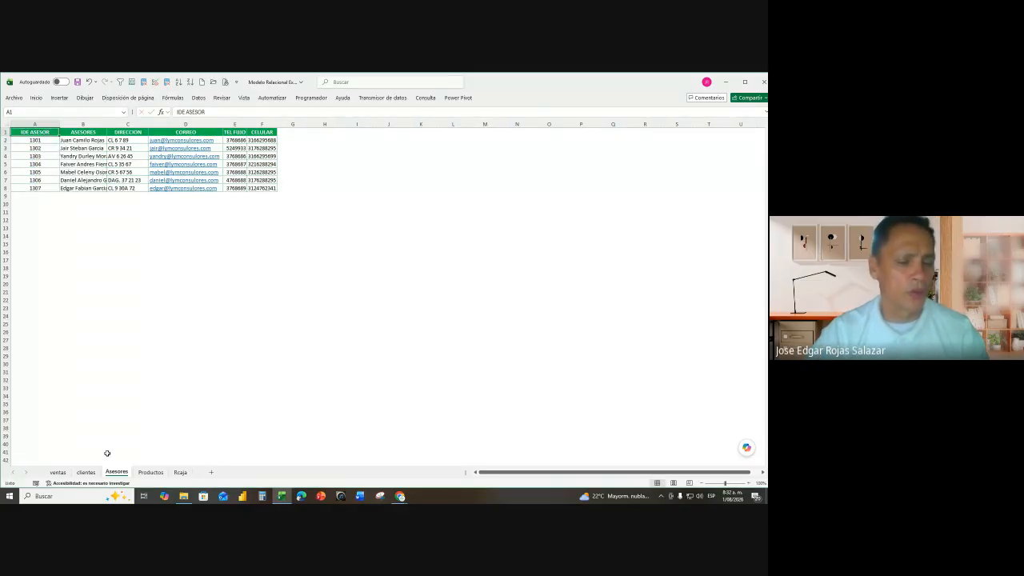
- Widen the IDE PRODUCT column on the ventas sheet so its full header can be read
left_click(58, 472)
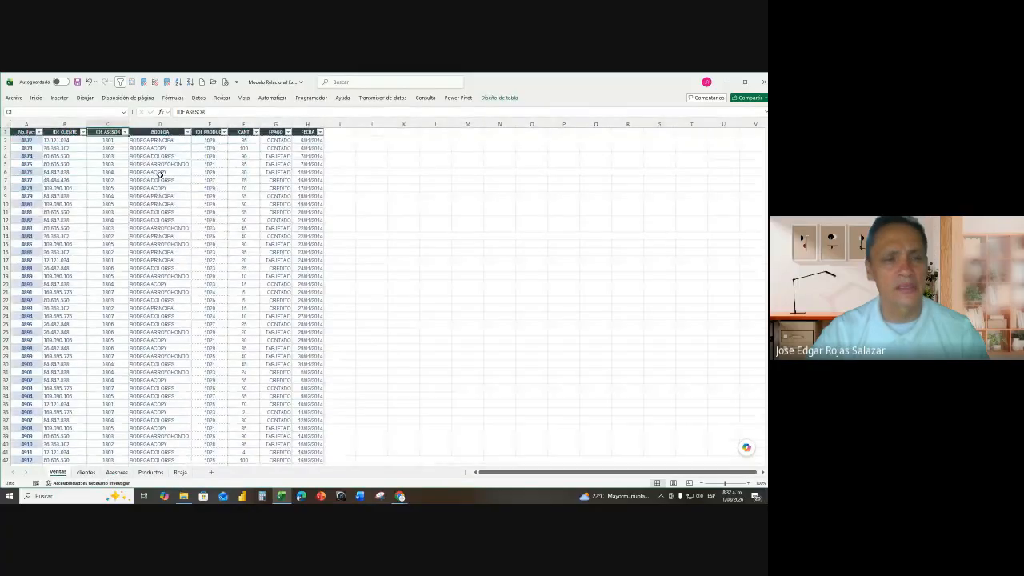
left_click_drag(228, 124, 264, 124)
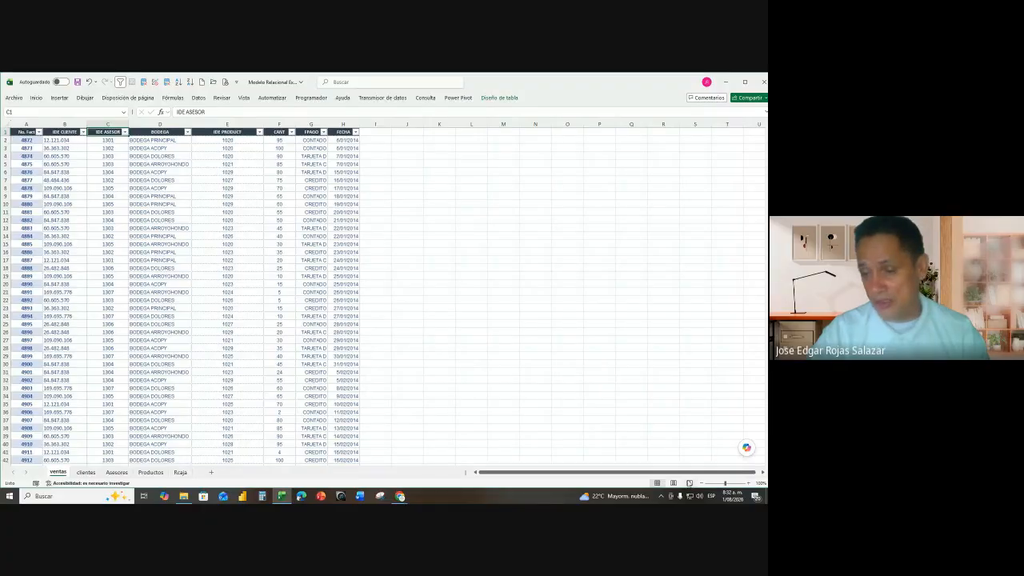
left_click(729, 485)
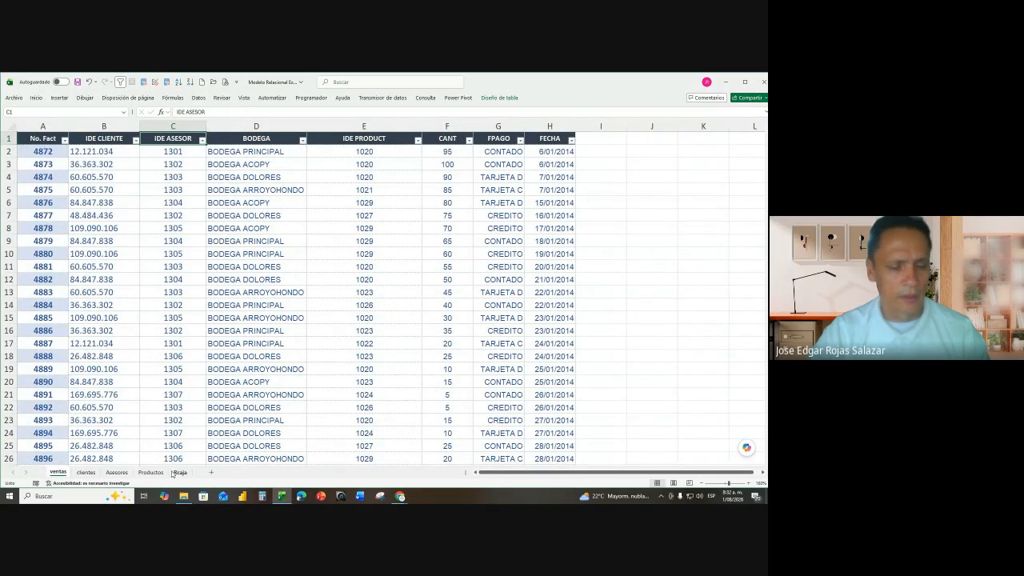
- Review the client records on the clientes sheet and check the table's name in its design properties
left_click(87, 473)
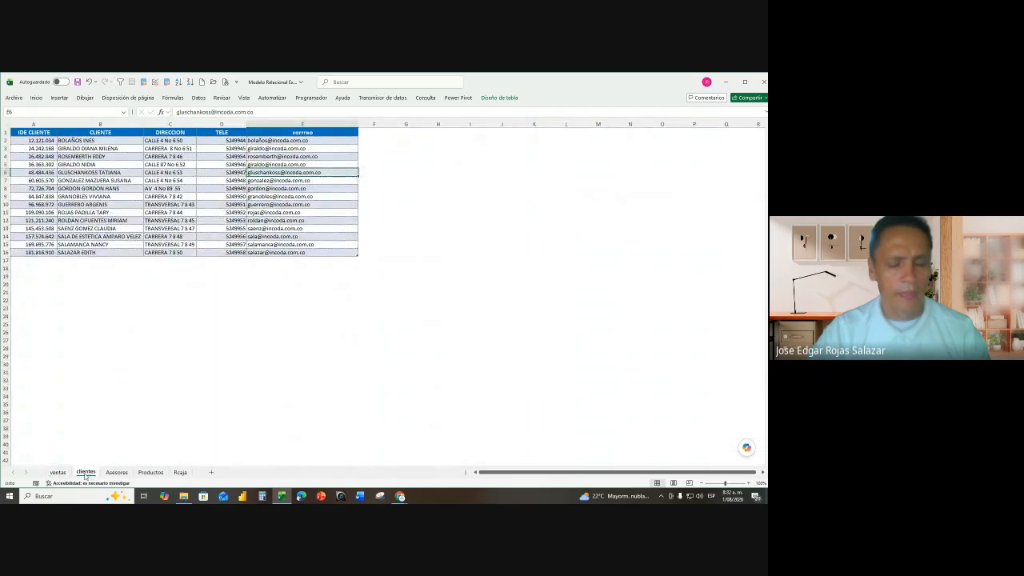
left_click(732, 485)
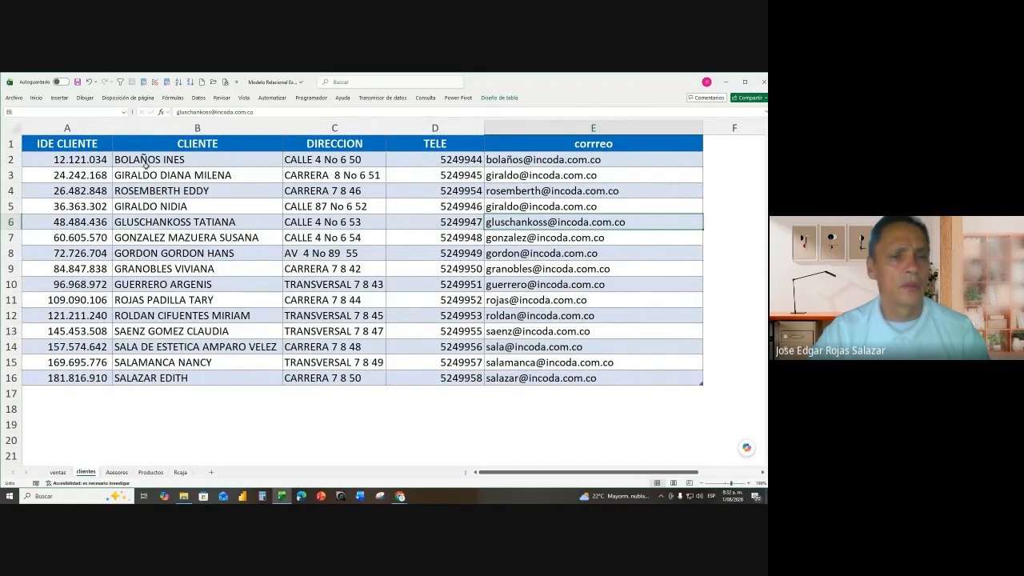
left_click(96, 207)
left_click(194, 238)
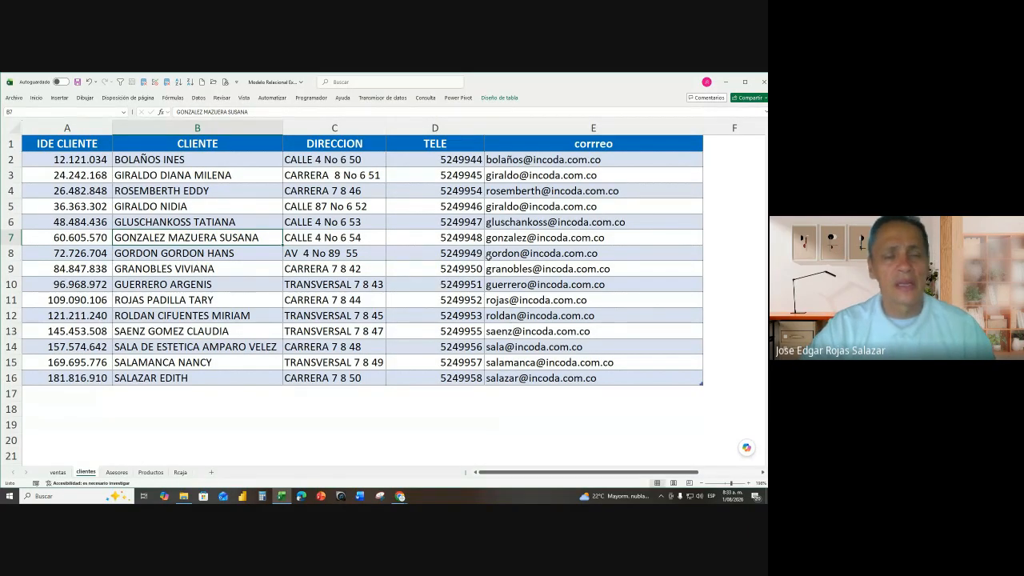
left_click(464, 224)
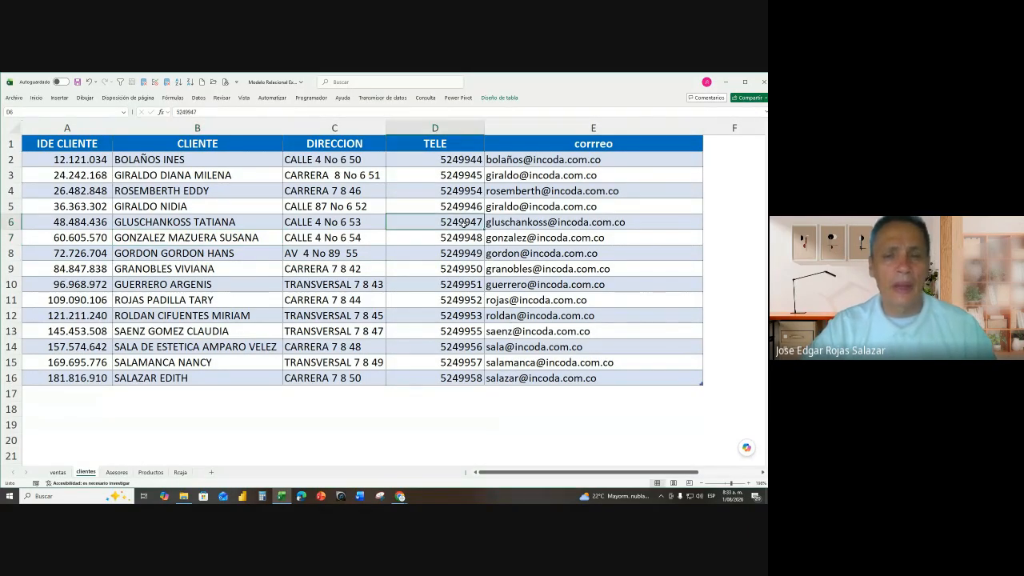
left_click(498, 97)
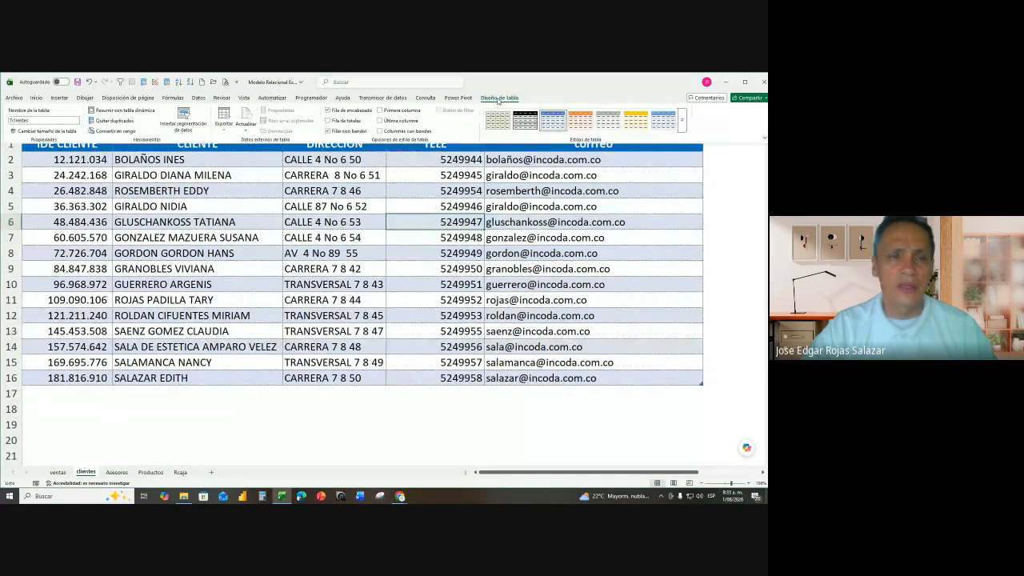
left_click(120, 130)
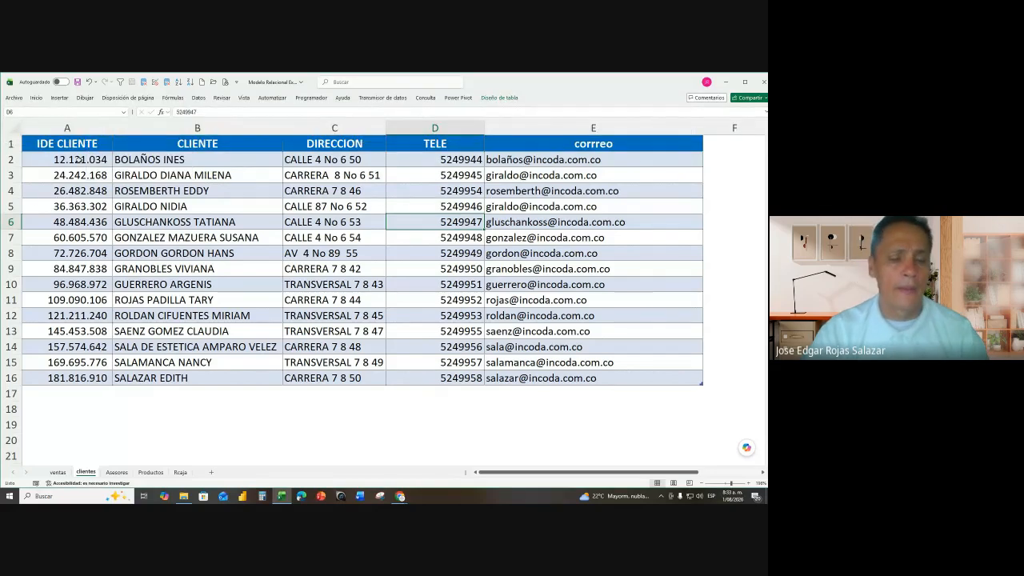
- Widen the CELULAR and ASESORES columns on the Asesores sheet so their contents show in full
left_click(117, 473)
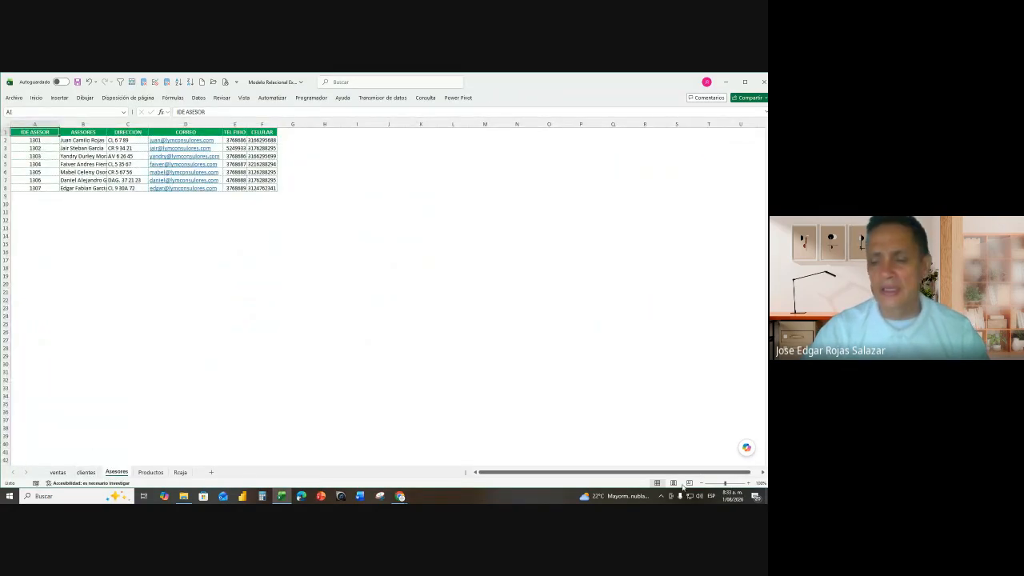
left_click(731, 484)
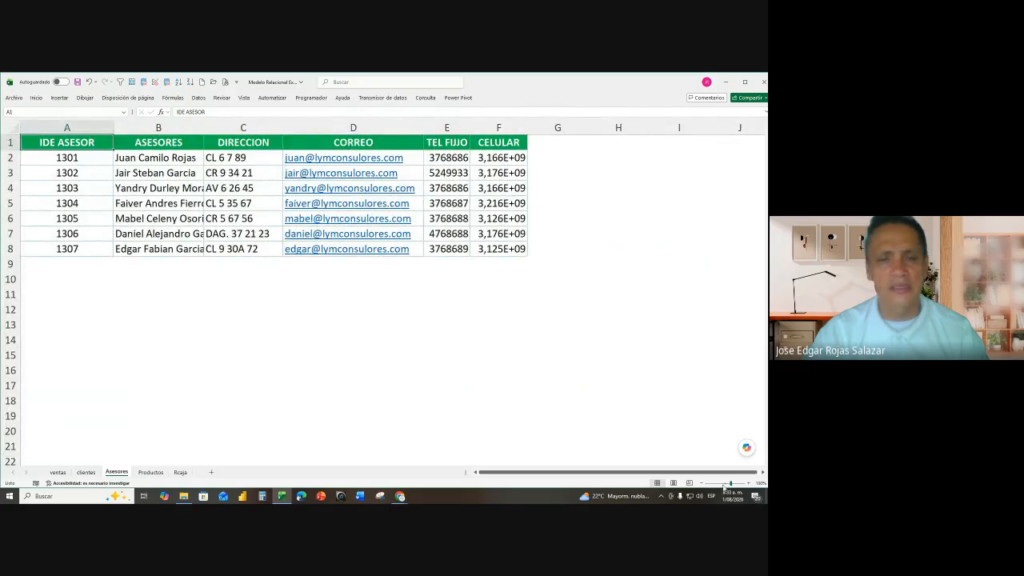
left_click(78, 203)
left_click(69, 171)
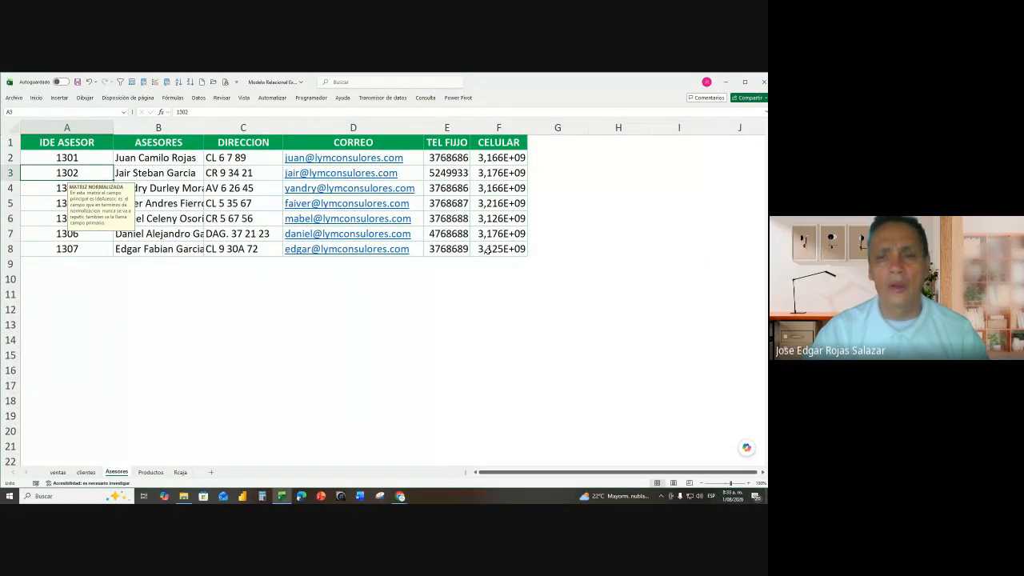
left_click_drag(528, 130, 541, 134)
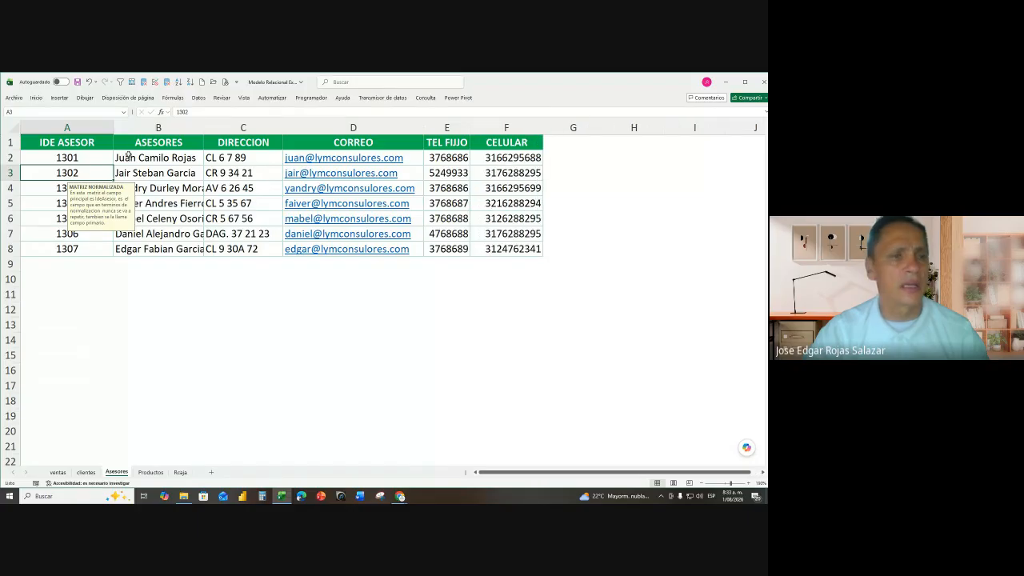
left_click(59, 98)
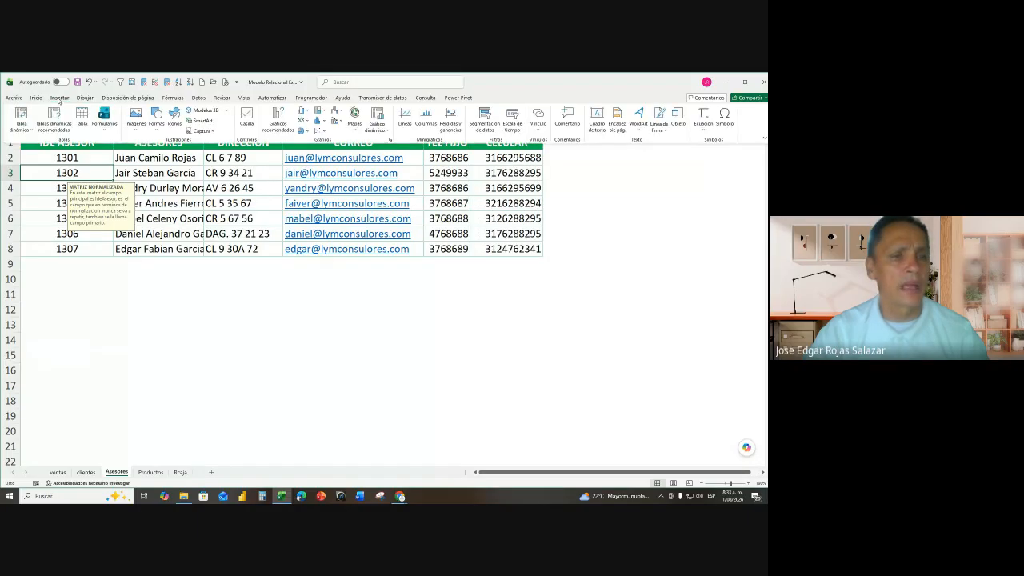
left_click(159, 188)
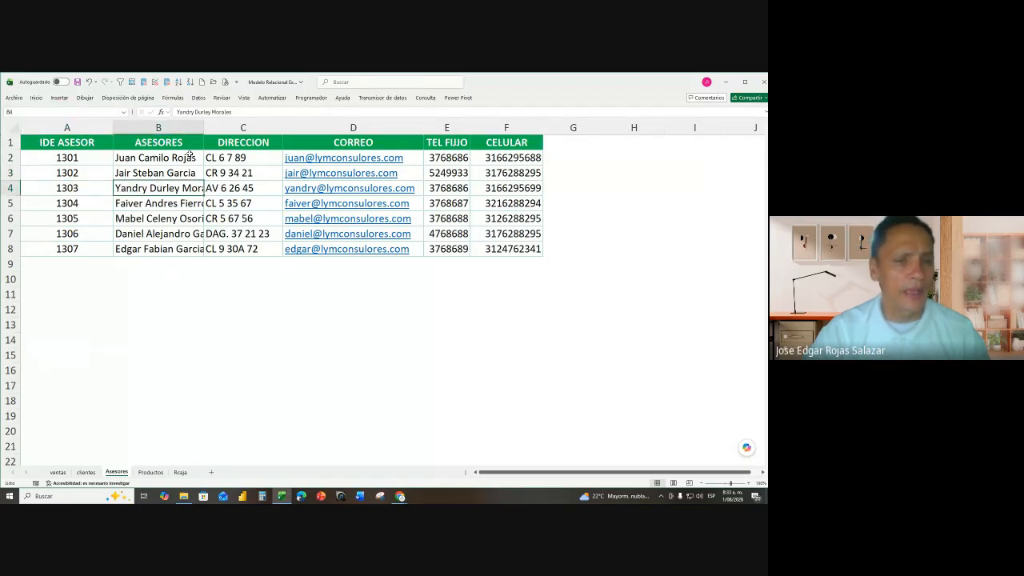
left_click_drag(202, 128, 246, 128)
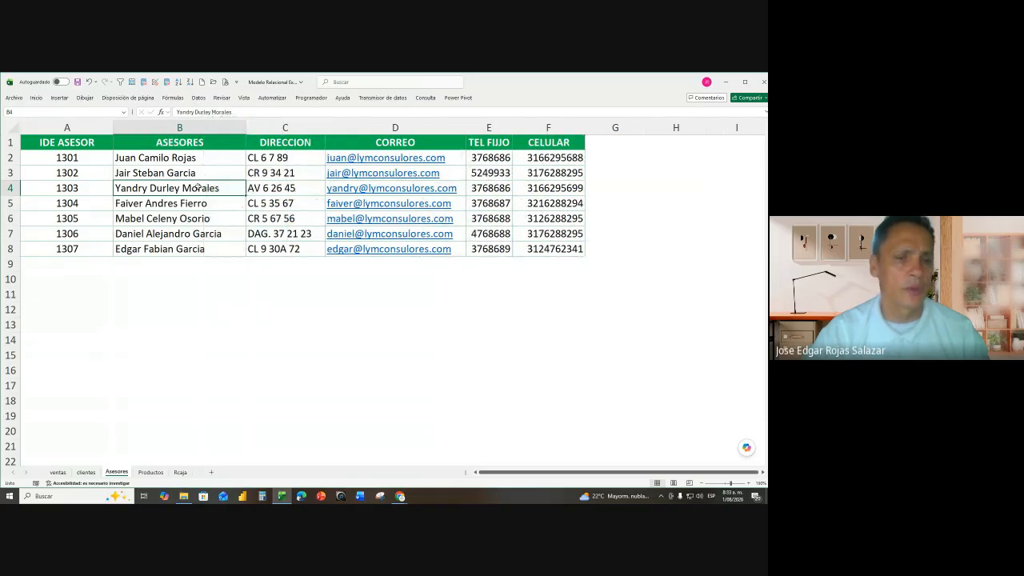
- Convert the adviser data on the Asesores sheet into a table with headers
left_click(82, 199)
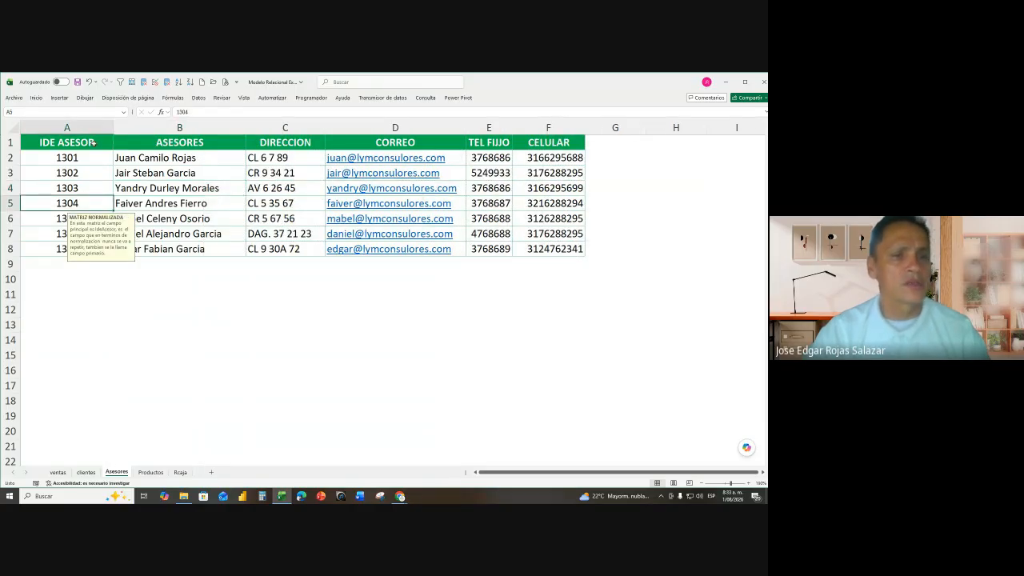
left_click(59, 98)
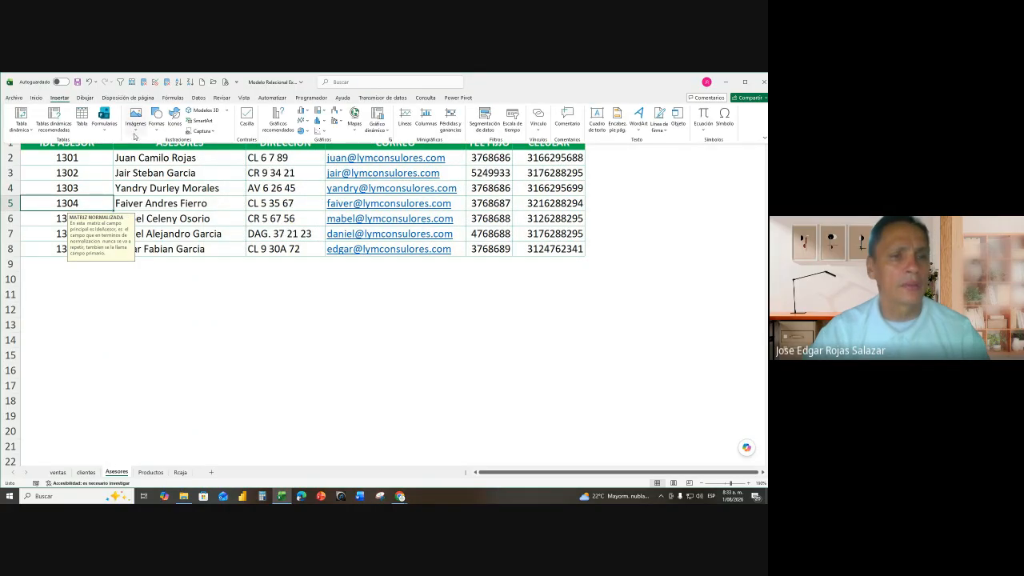
left_click(81, 118)
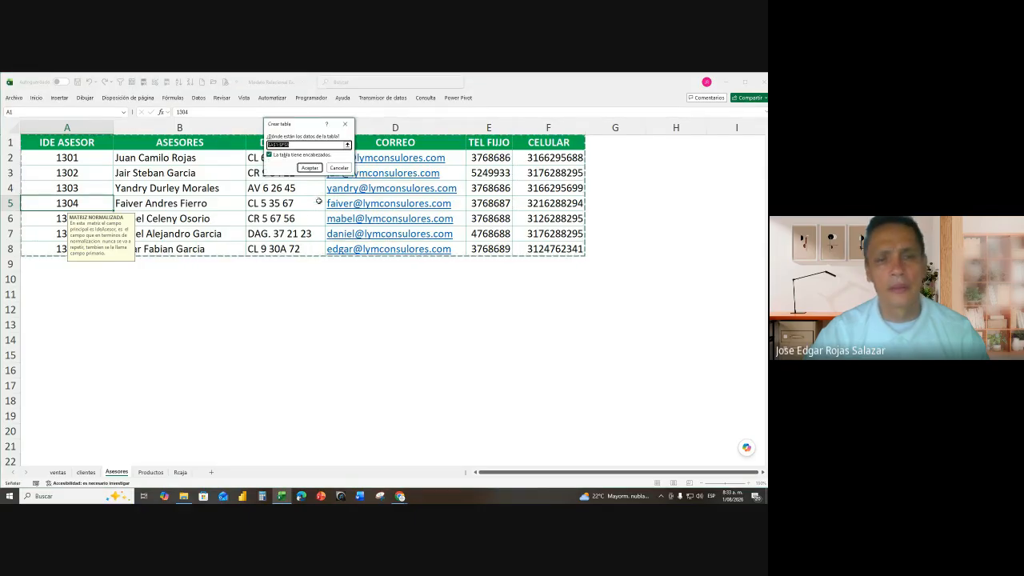
left_click(308, 168)
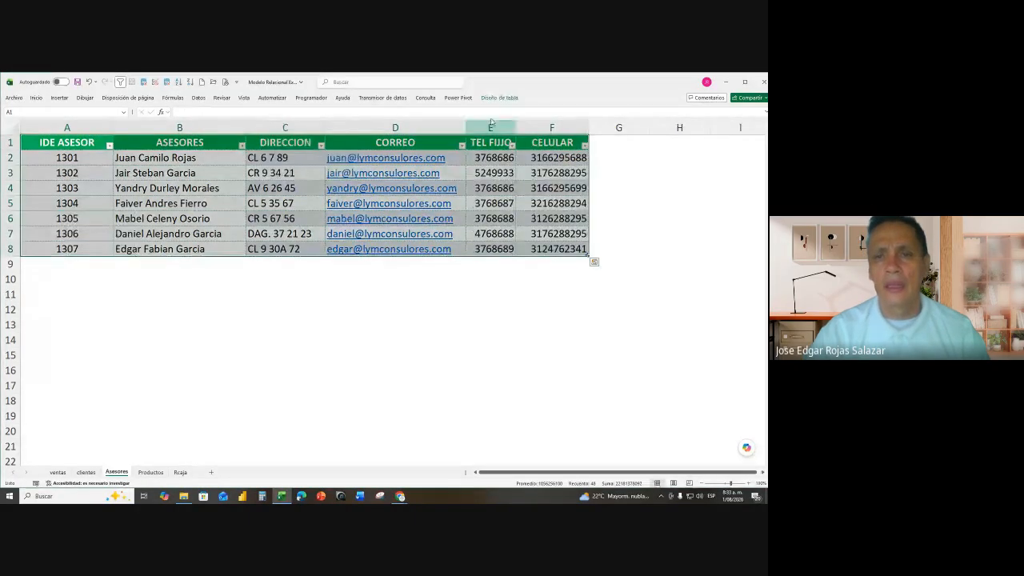
- Name the adviser table Tasesores
left_click(501, 99)
left_click(40, 120)
key("BackSpace")
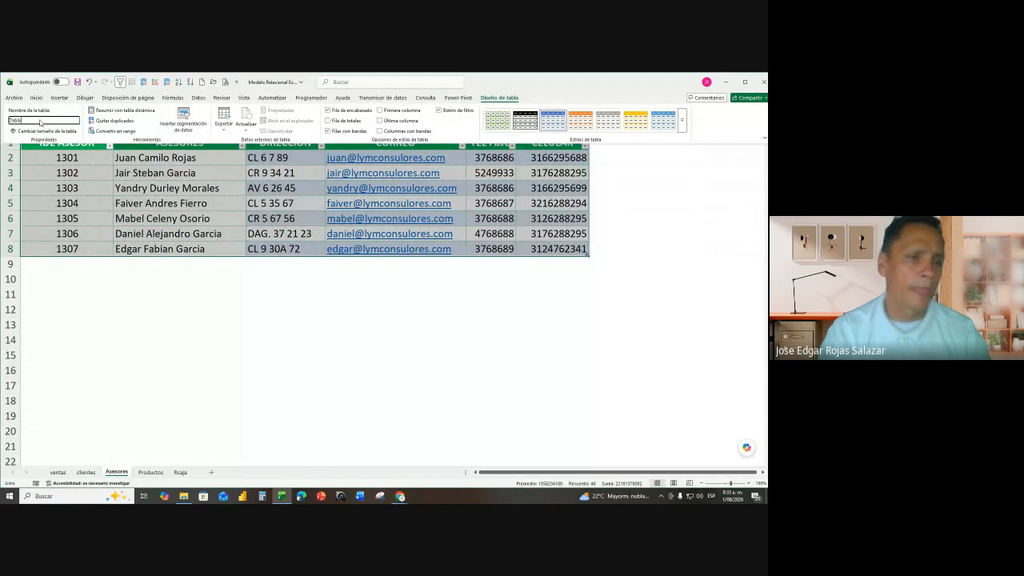
key("BackSpace")
key("BackSpace")
type("TA")
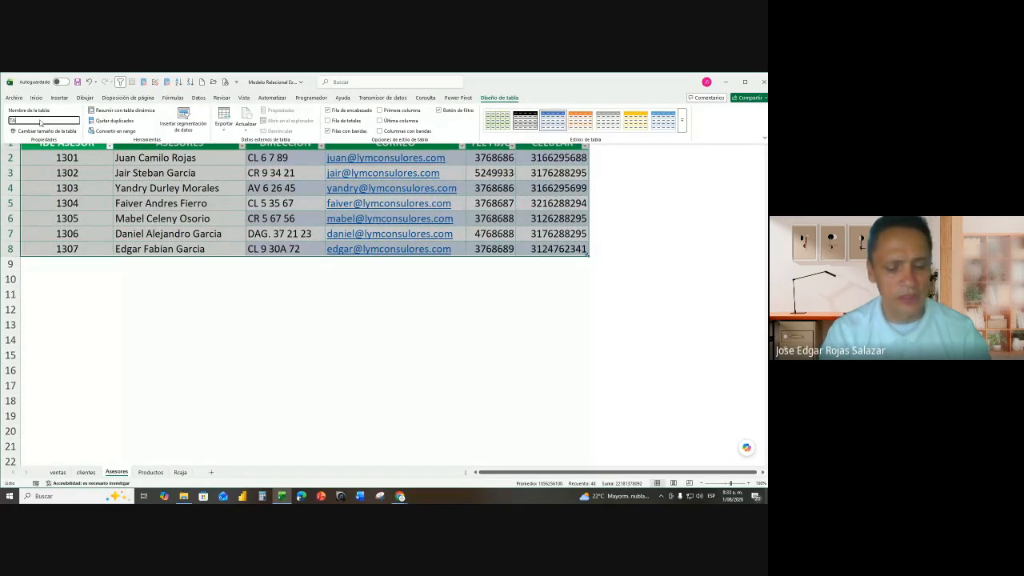
key("BackSpace")
key("BackSpace")
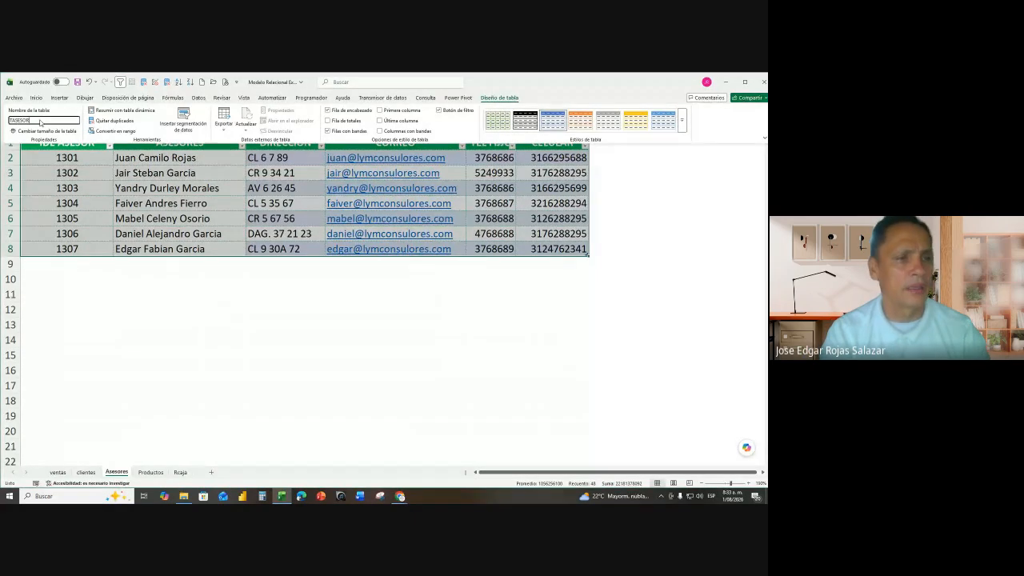
key("BackSpace")
key("BackSpace")
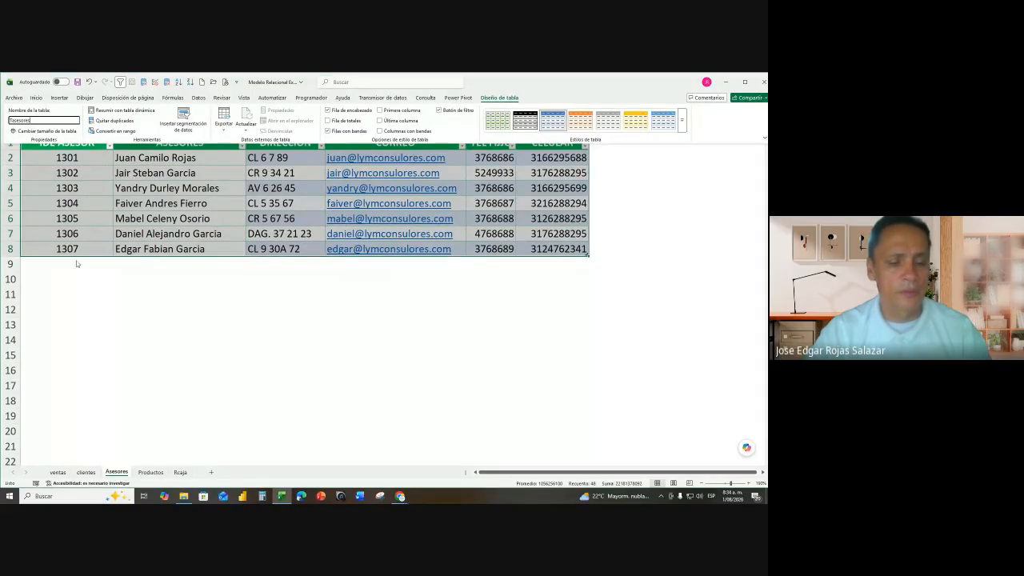
key("Return")
- Check the Productos sheet and complete the product header in E1 of the ventas sheet as IDE PRODUCTO
left_click(151, 473)
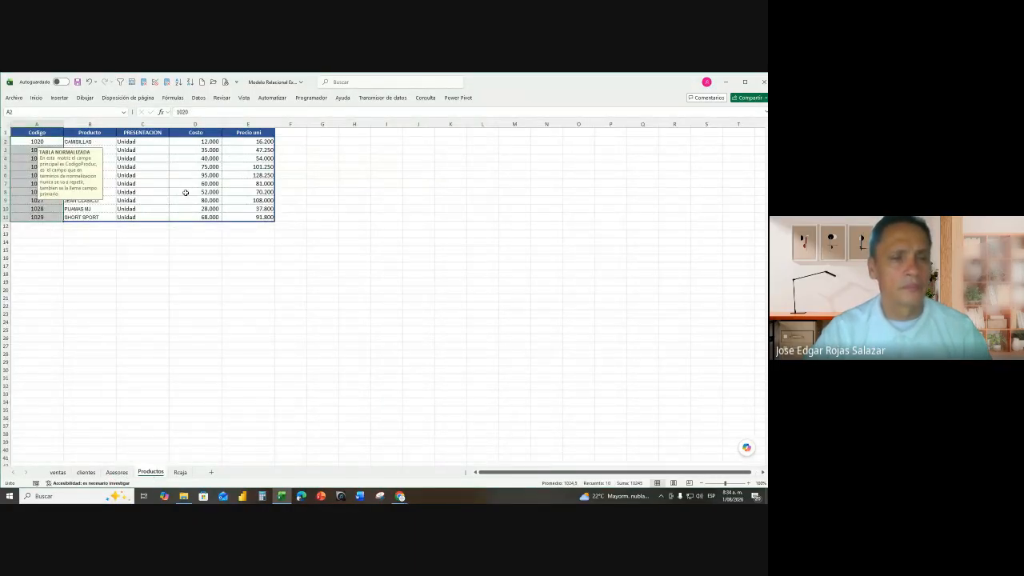
left_click(165, 174)
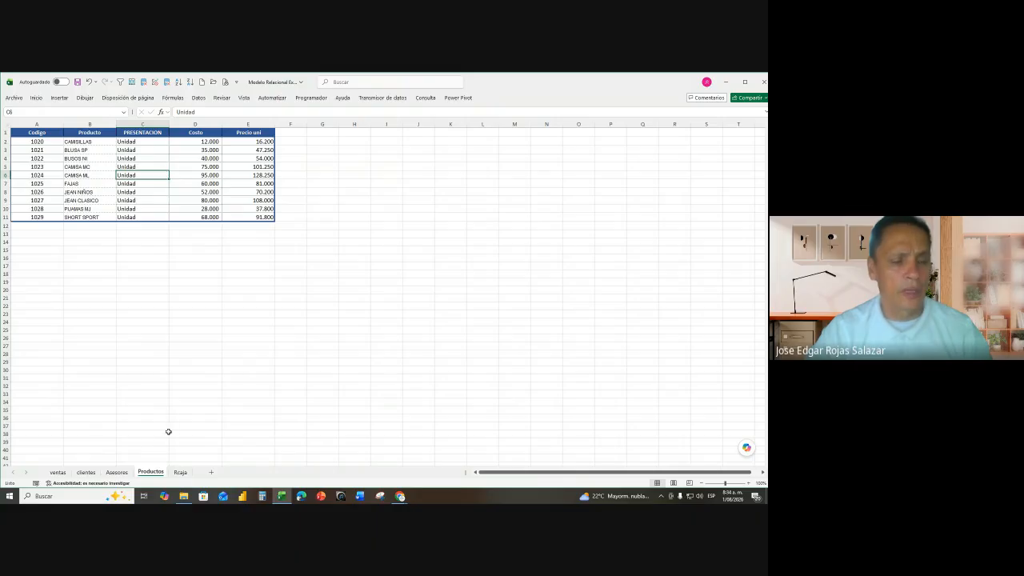
left_click(58, 473)
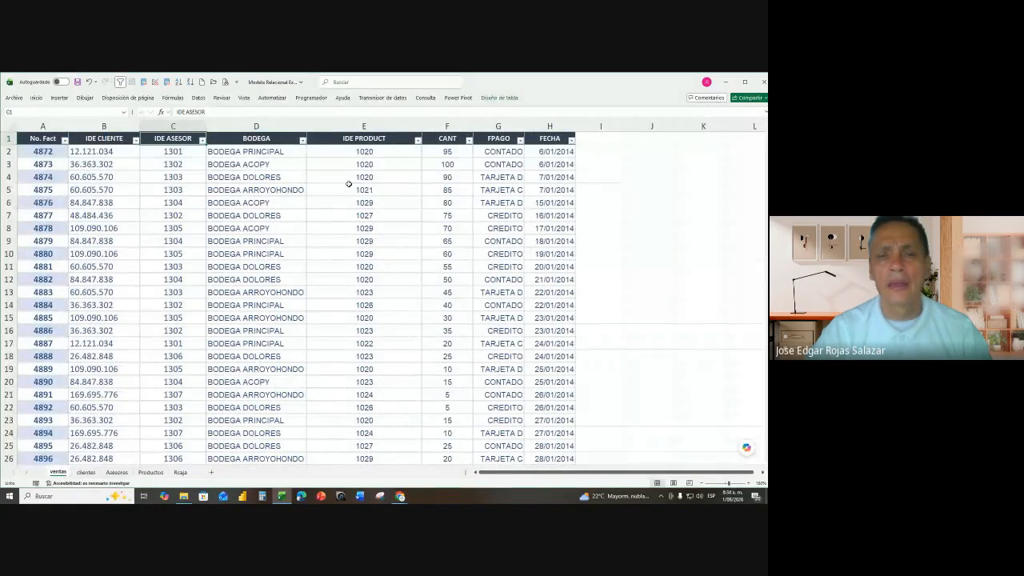
double_click(394, 140)
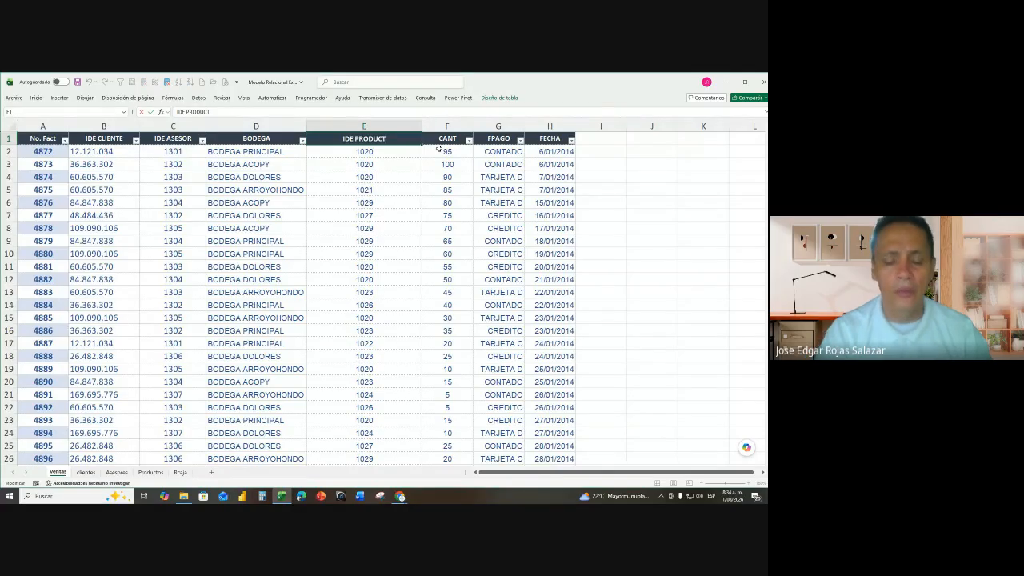
type("O")
key("Return")
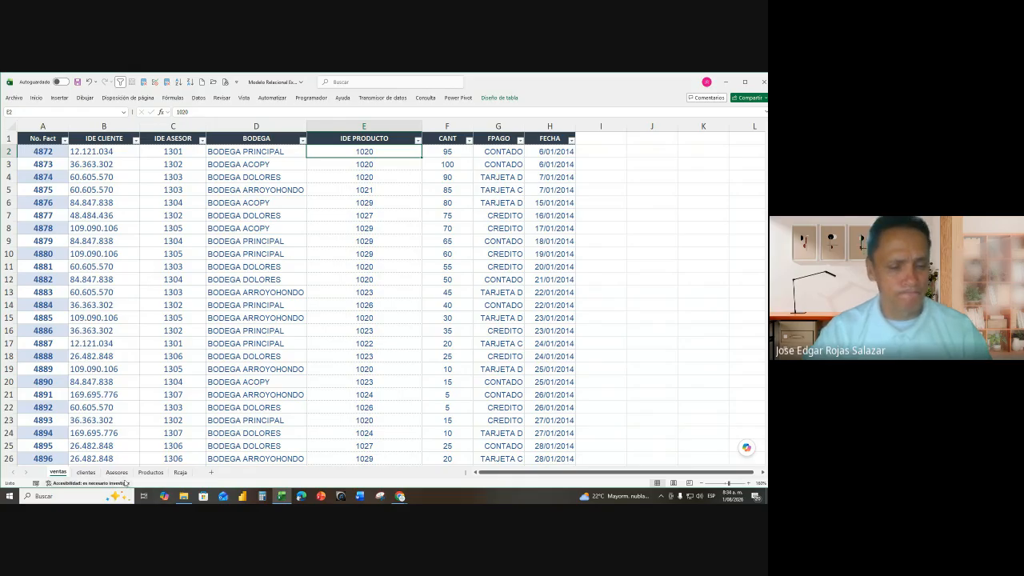
- Rename the Codigo header in A1 of the Productos sheet as IDE PRODUCTO and save the workbook
left_click(149, 472)
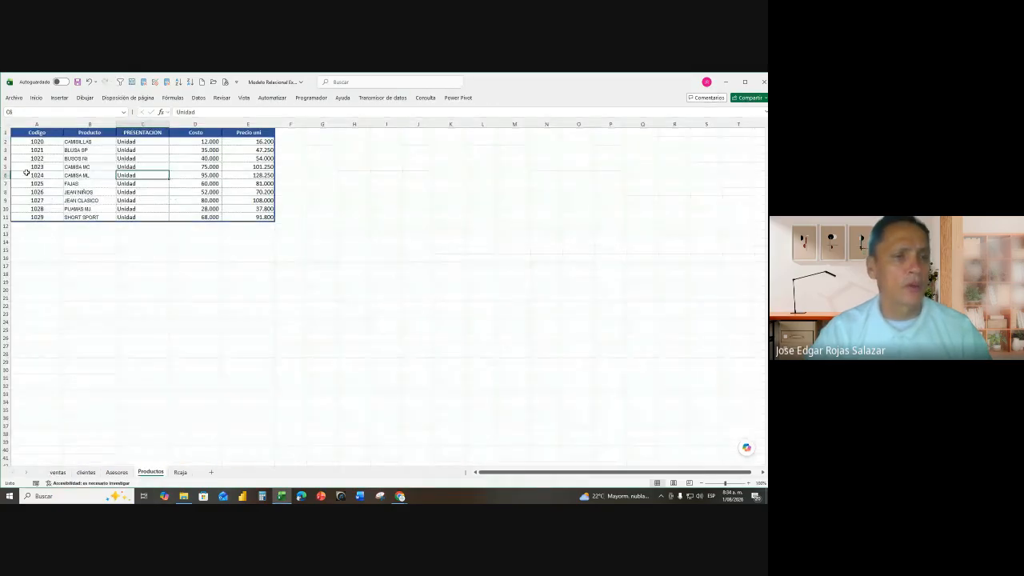
left_click(43, 133)
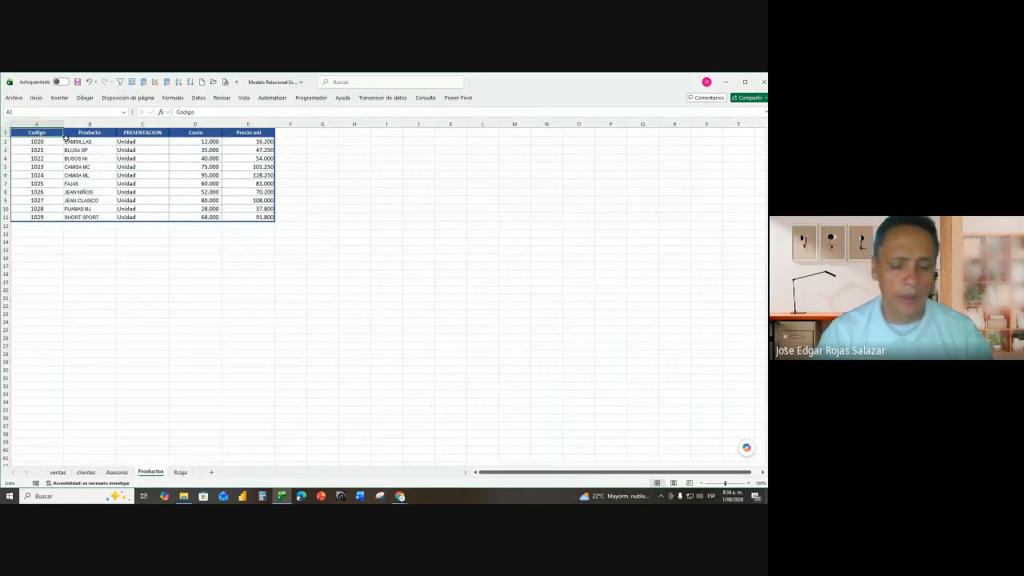
type("IODE")
key("BackSpace")
key("BackSpace")
key("BackSpace")
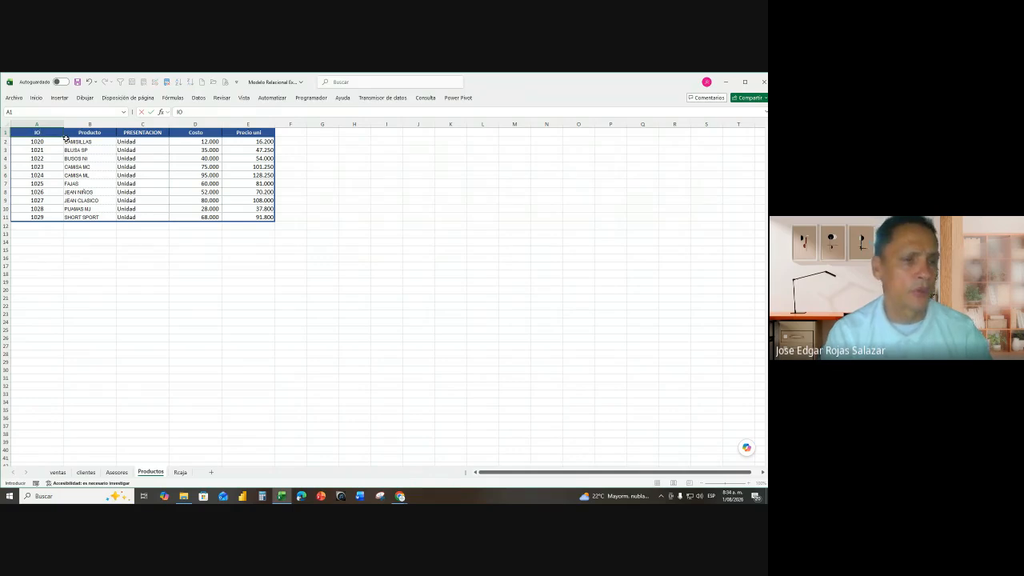
type("DE PRODUCTOS")
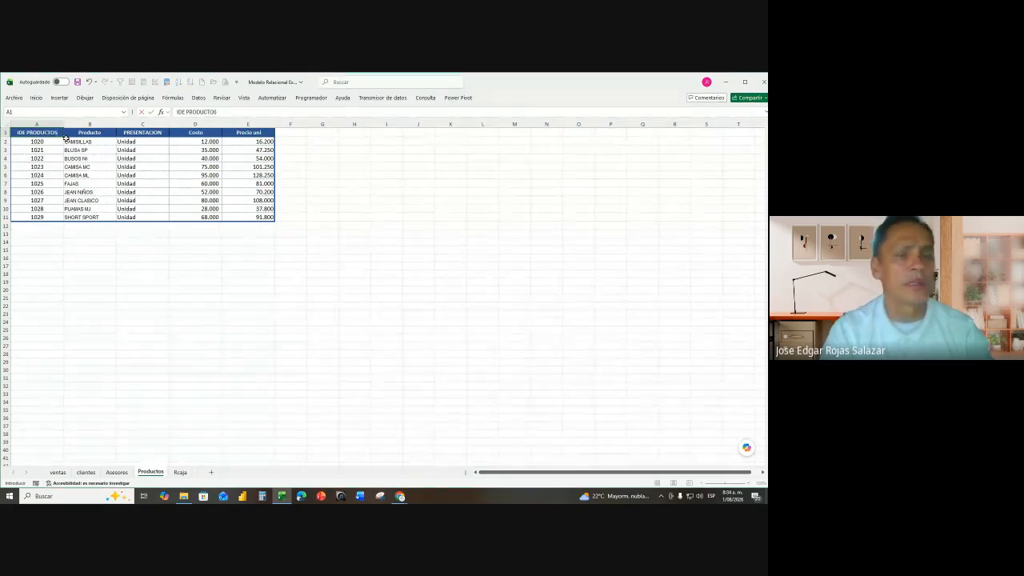
key("BackSpace")
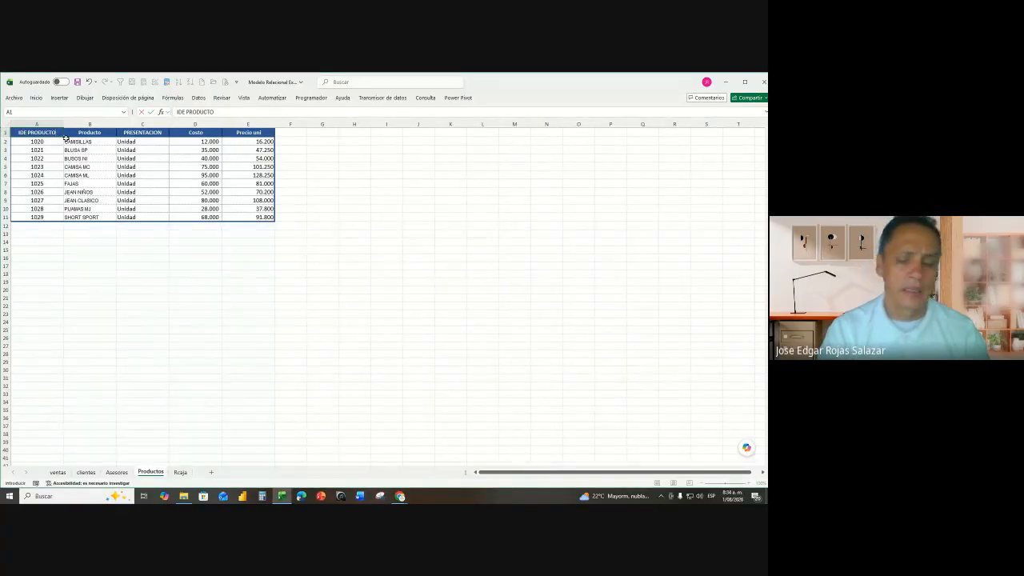
key("Return")
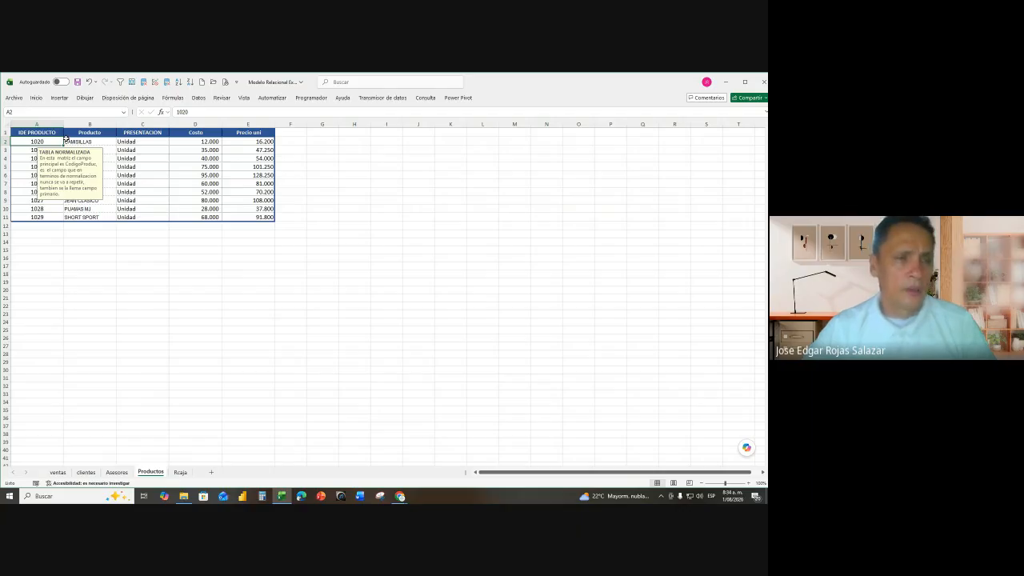
left_click(77, 83)
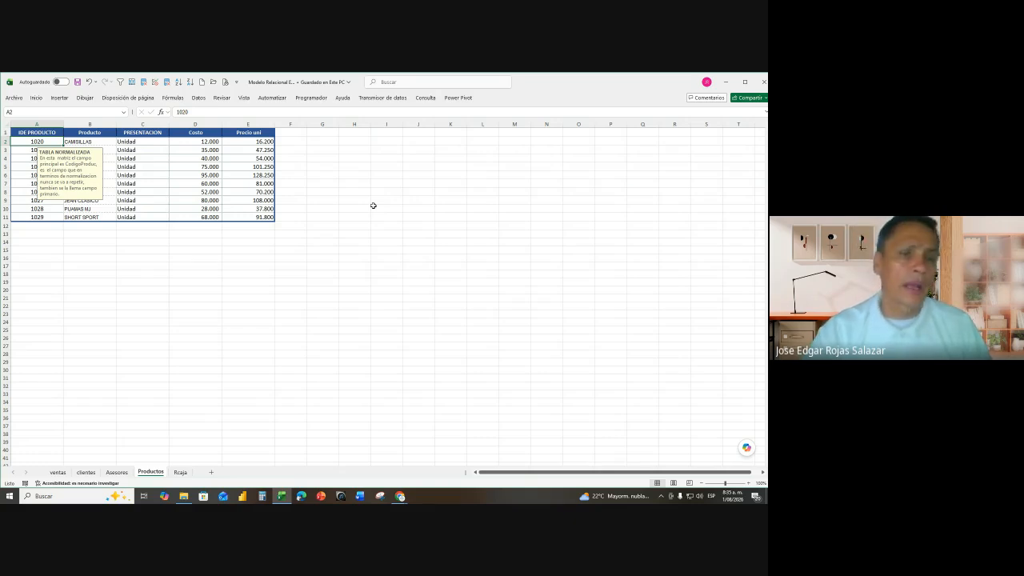
left_click(330, 258)
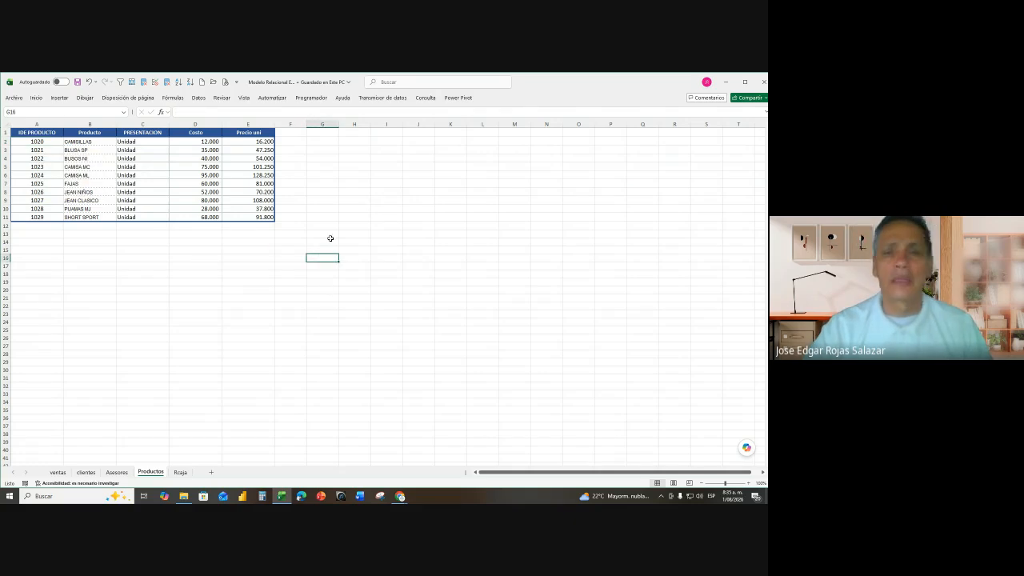
left_click(361, 207)
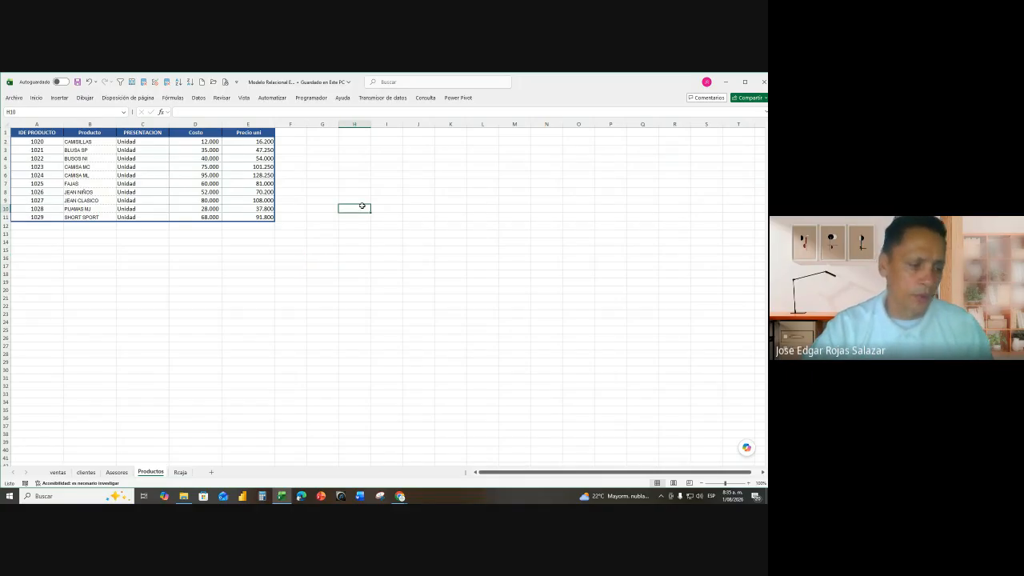
left_click(390, 243)
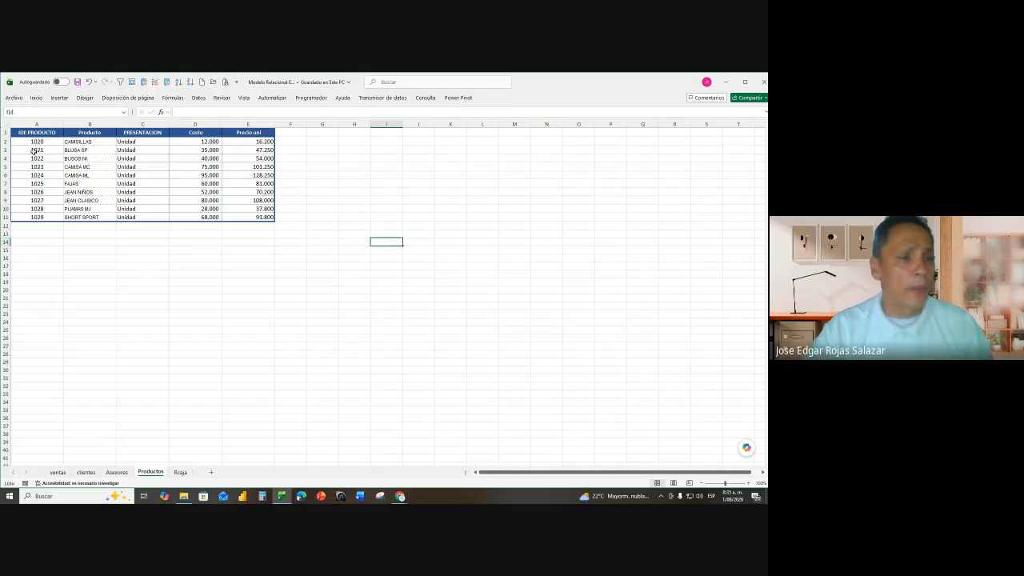
- Review the available COM add-ins in the Excel options and accept the current selection, including Microsoft Power Pivot for Excel
left_click(14, 97)
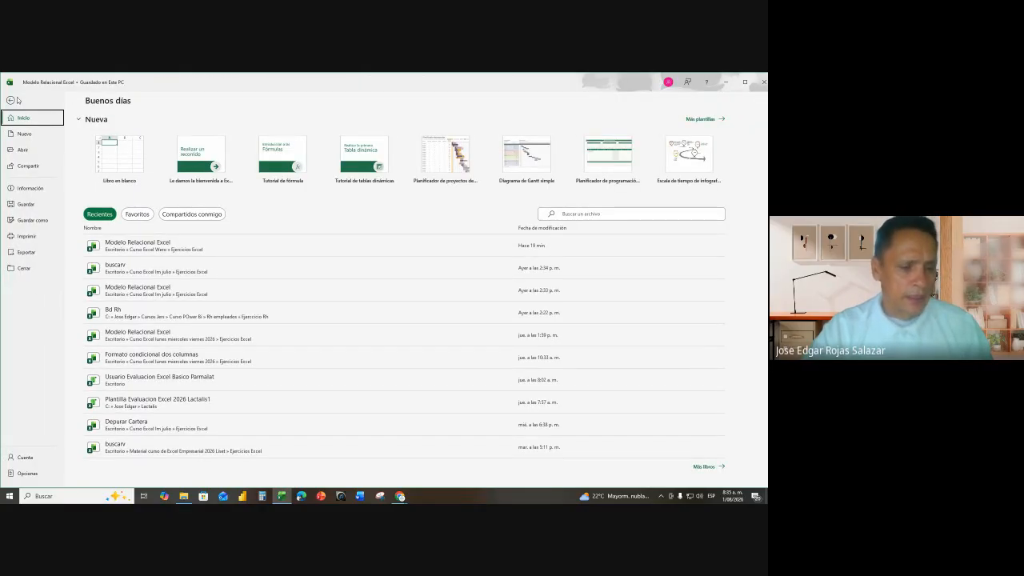
left_click(34, 475)
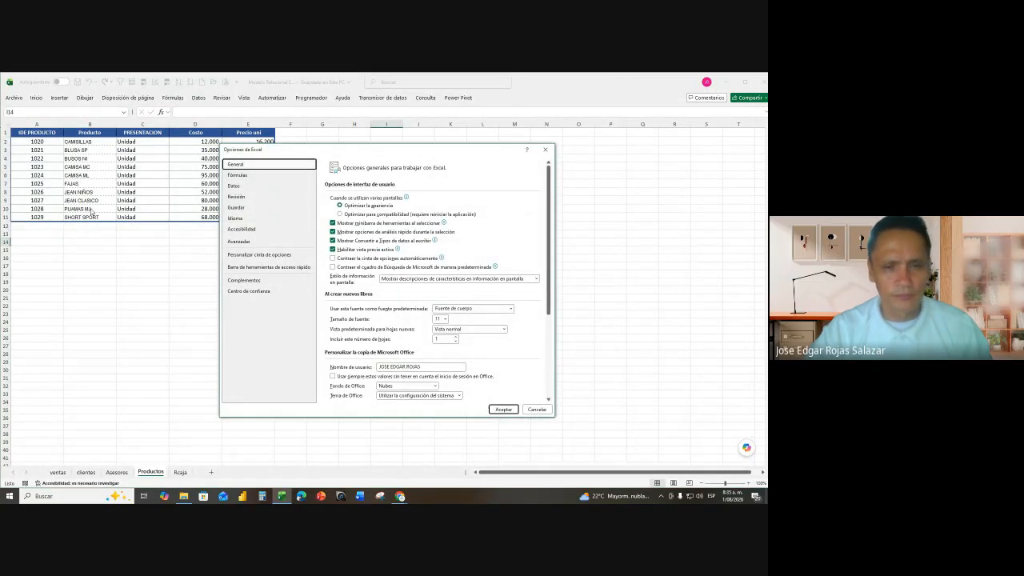
left_click_drag(389, 160, 340, 111)
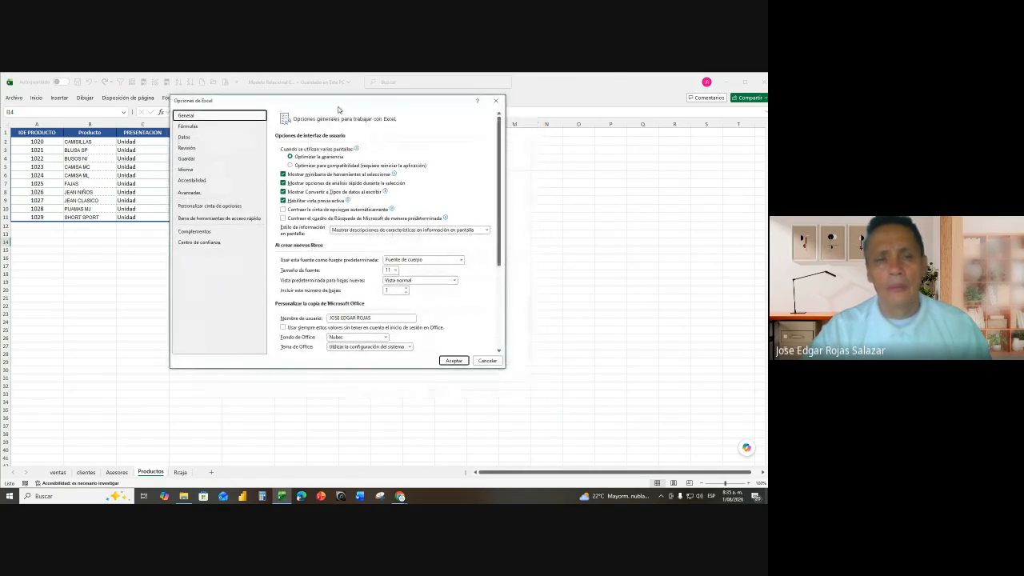
left_click(206, 234)
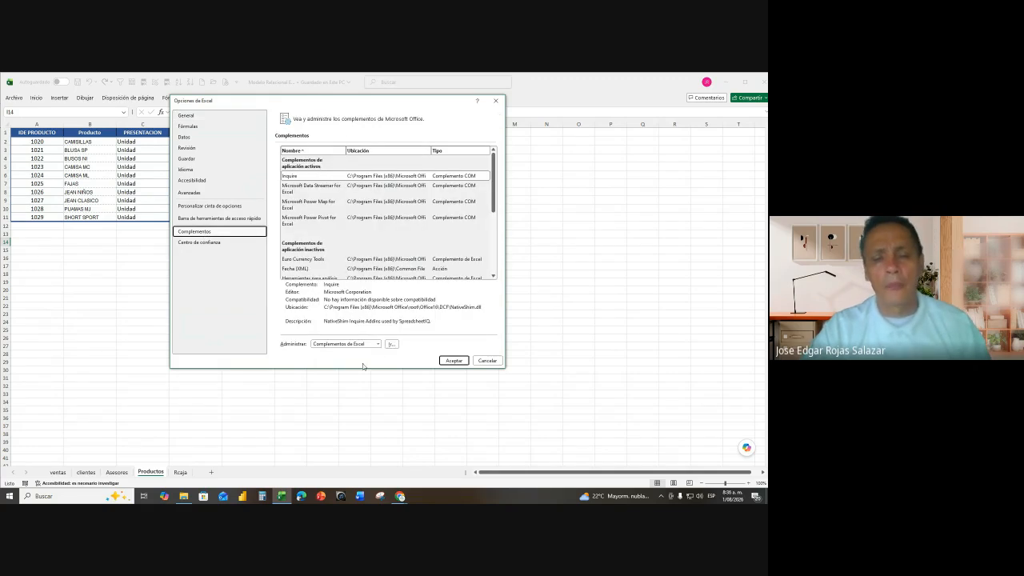
left_click(378, 344)
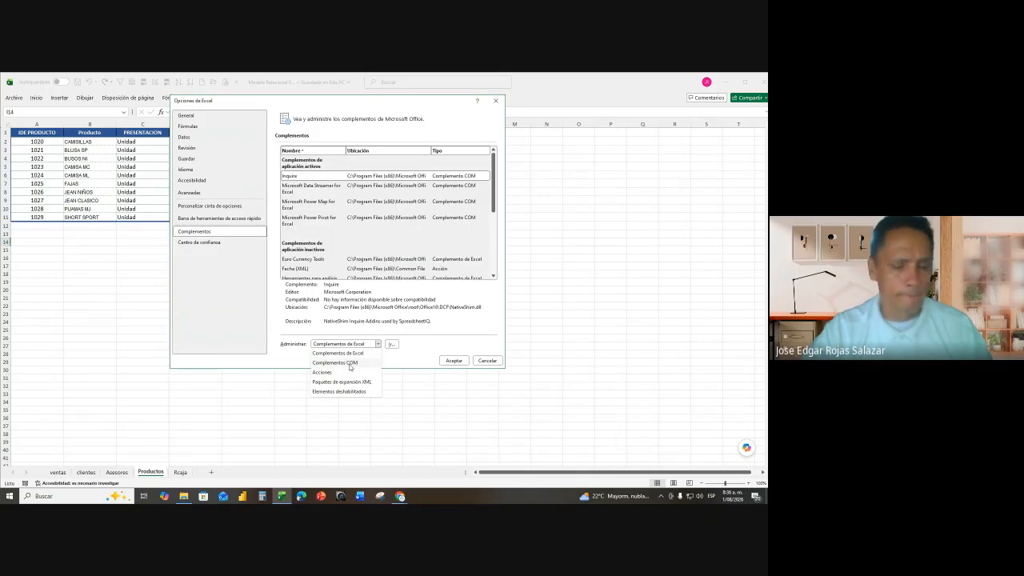
left_click(350, 364)
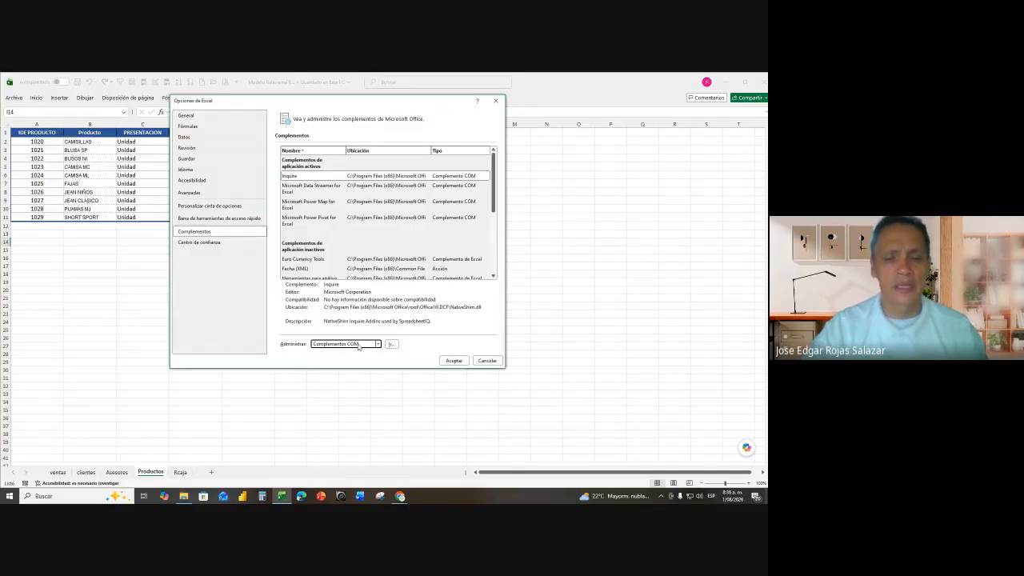
left_click(391, 344)
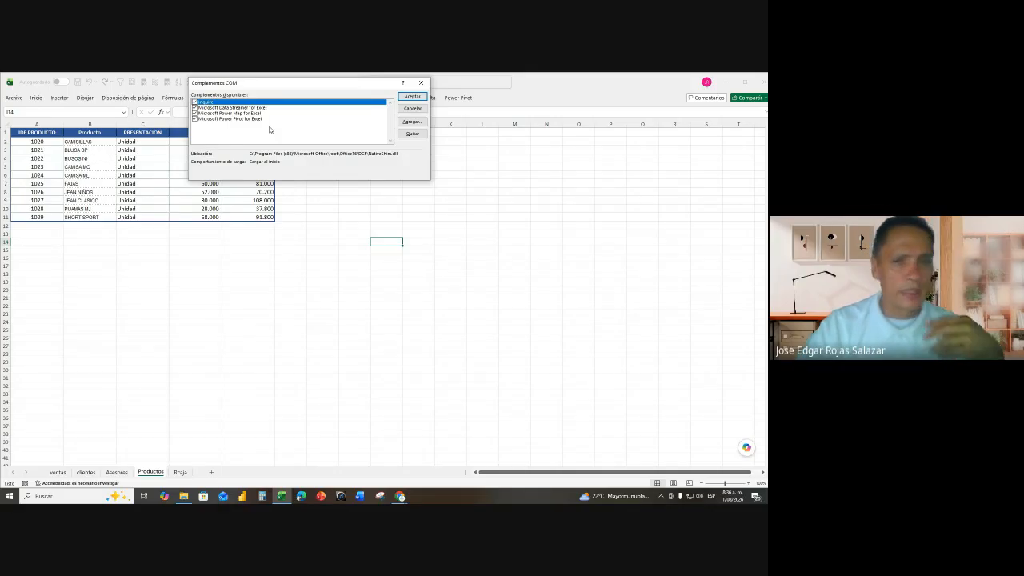
left_click(412, 97)
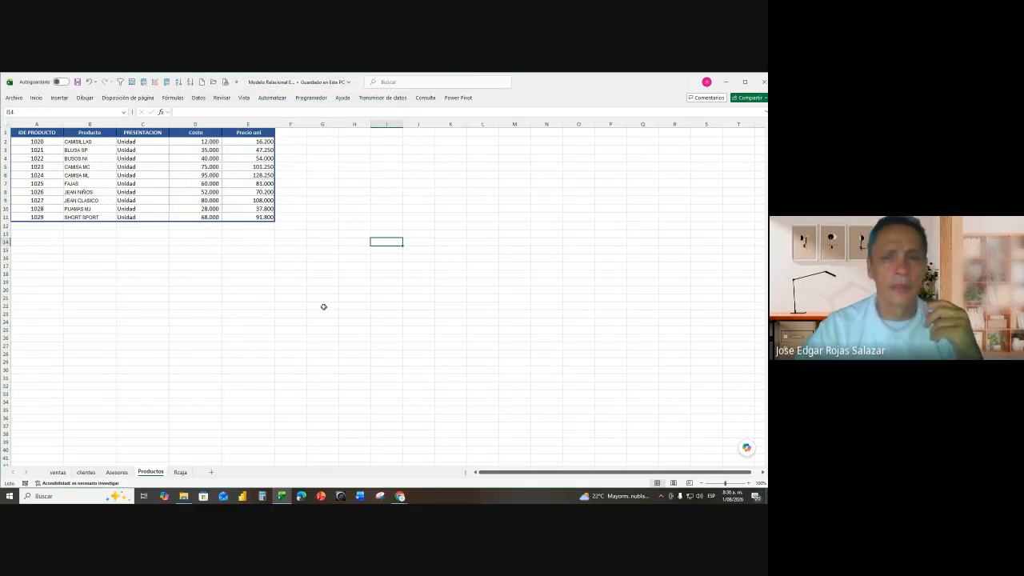
- Look over the Power Pivot commands, save the Modelo Relacional Excel workbook and close it
left_click(461, 98)
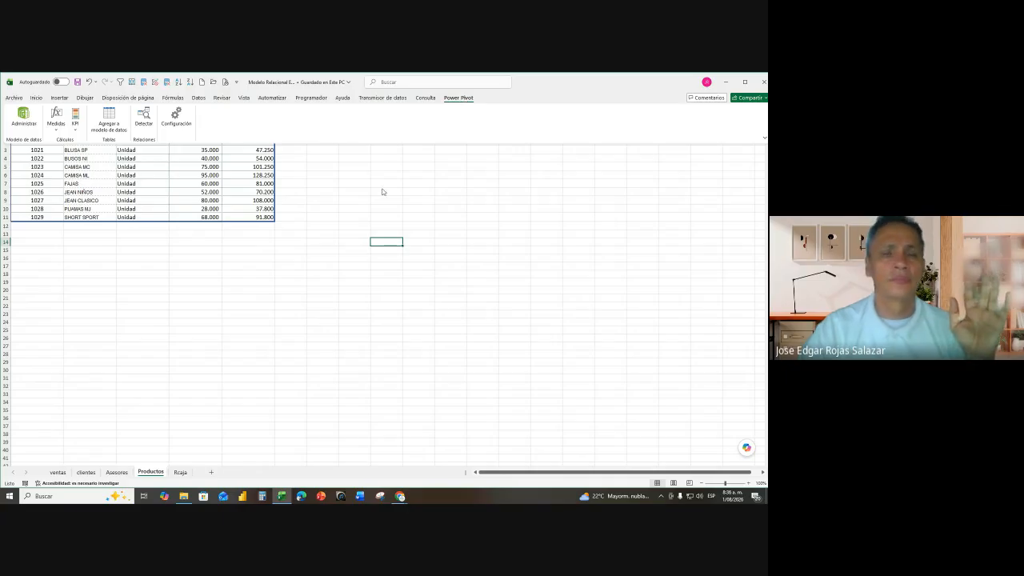
left_click(286, 314)
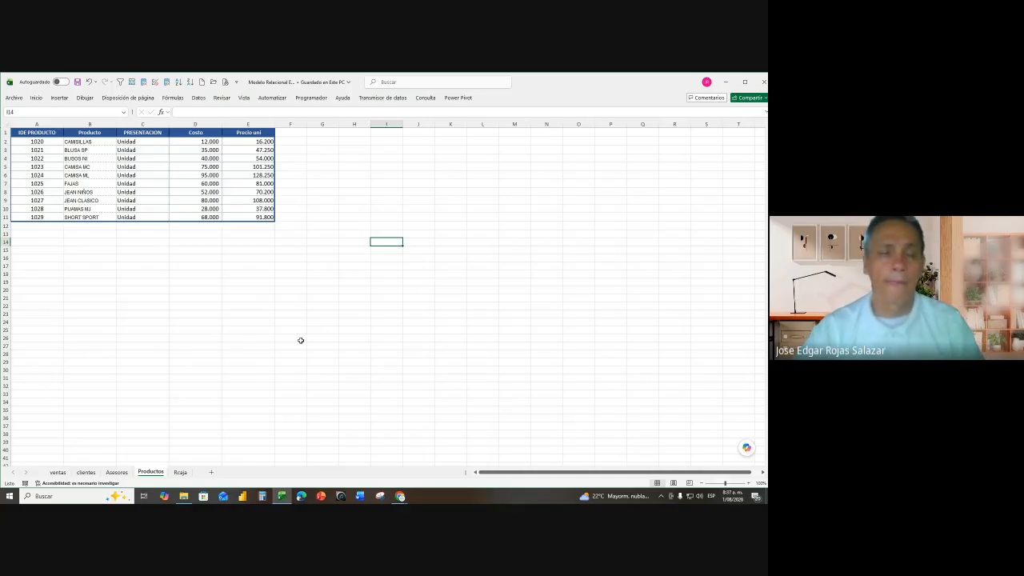
left_click(77, 82)
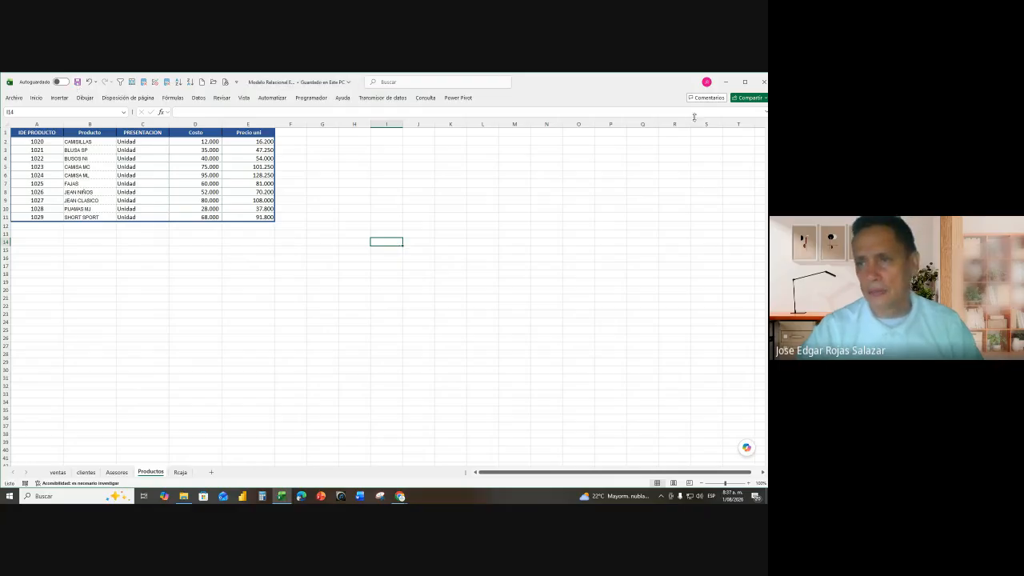
left_click(764, 83)
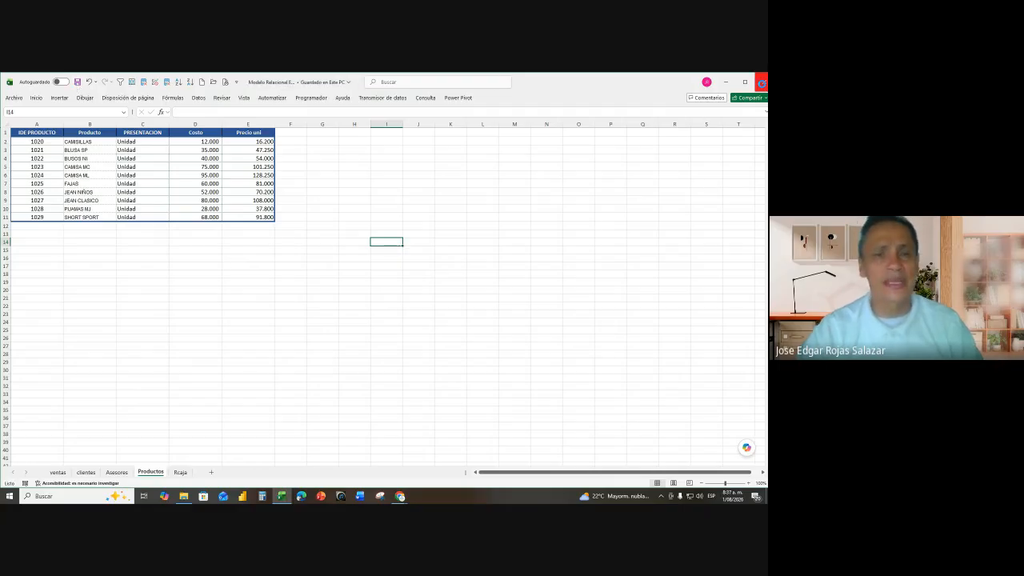
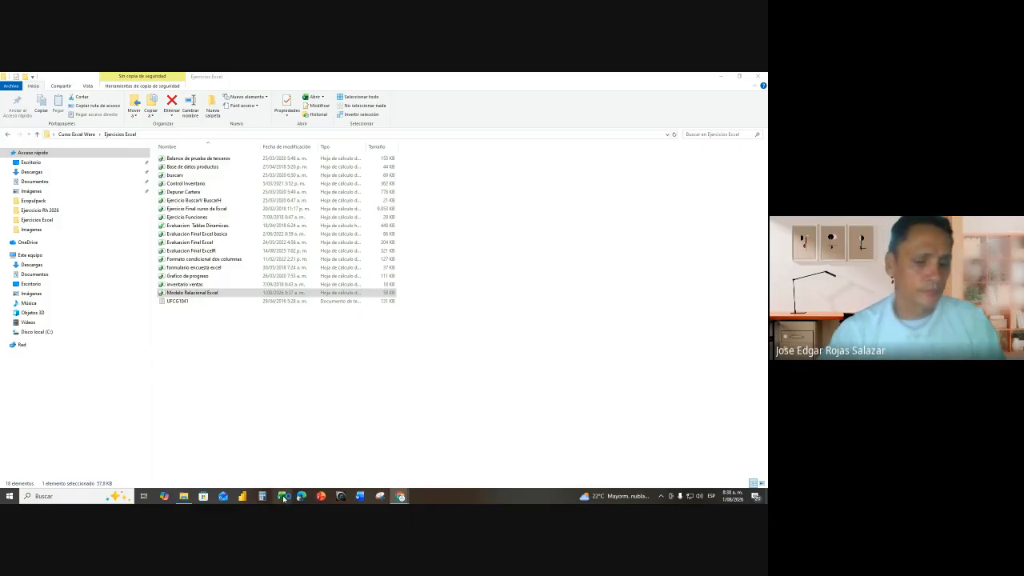
- Create a blank Excel workbook and open its Power Pivot data model window
left_click(283, 497)
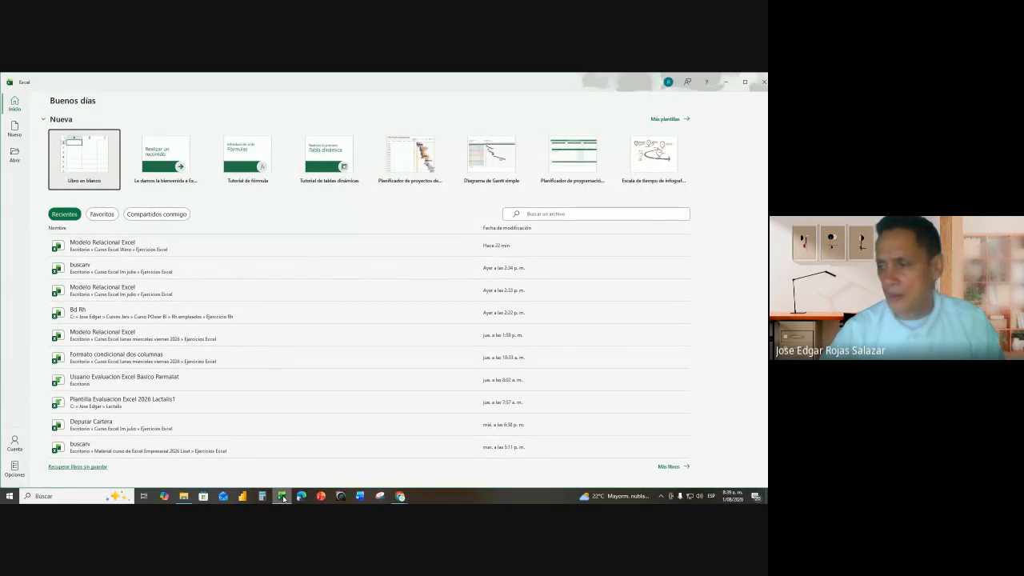
left_click(93, 153)
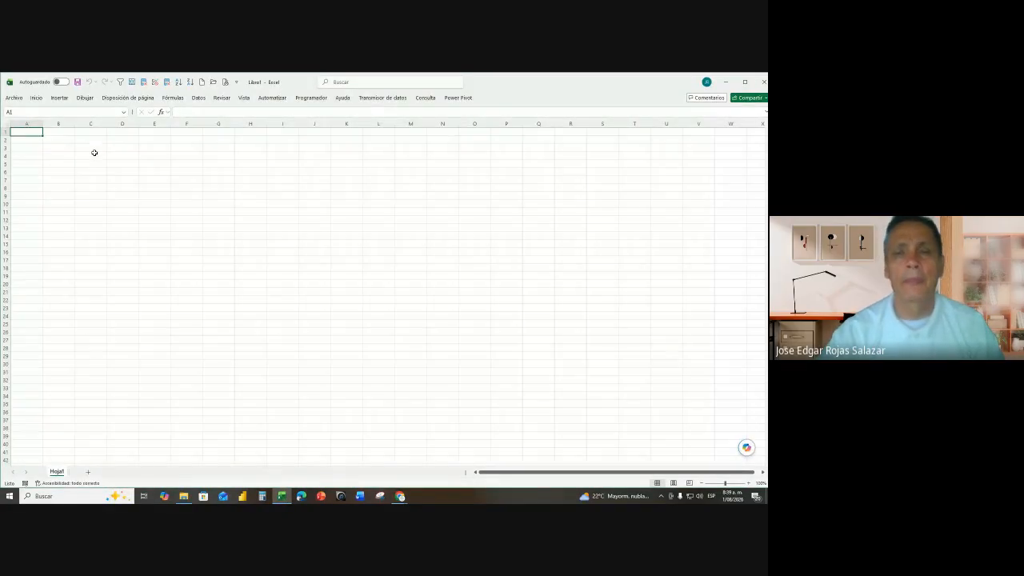
left_click(462, 98)
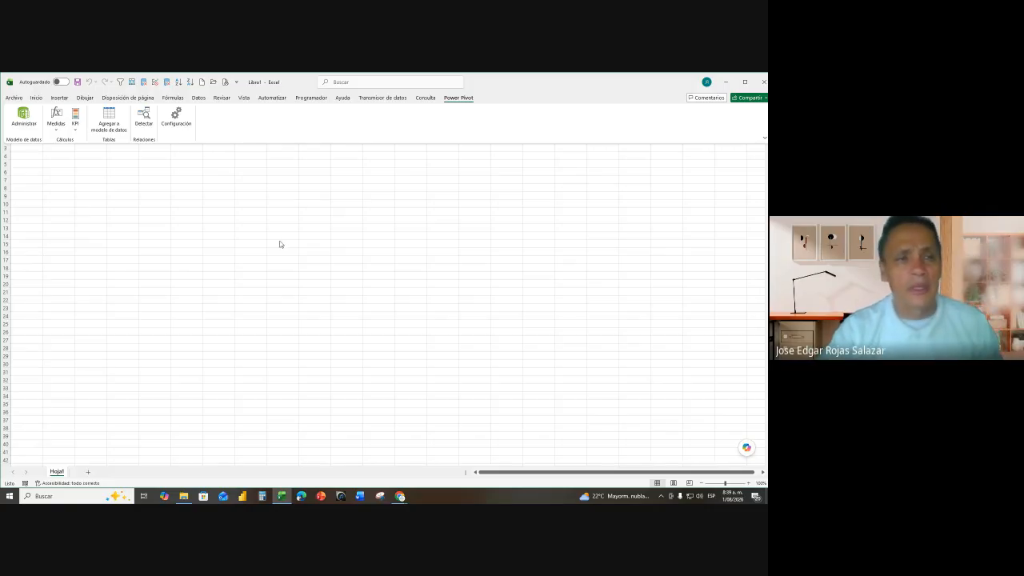
key("Escape")
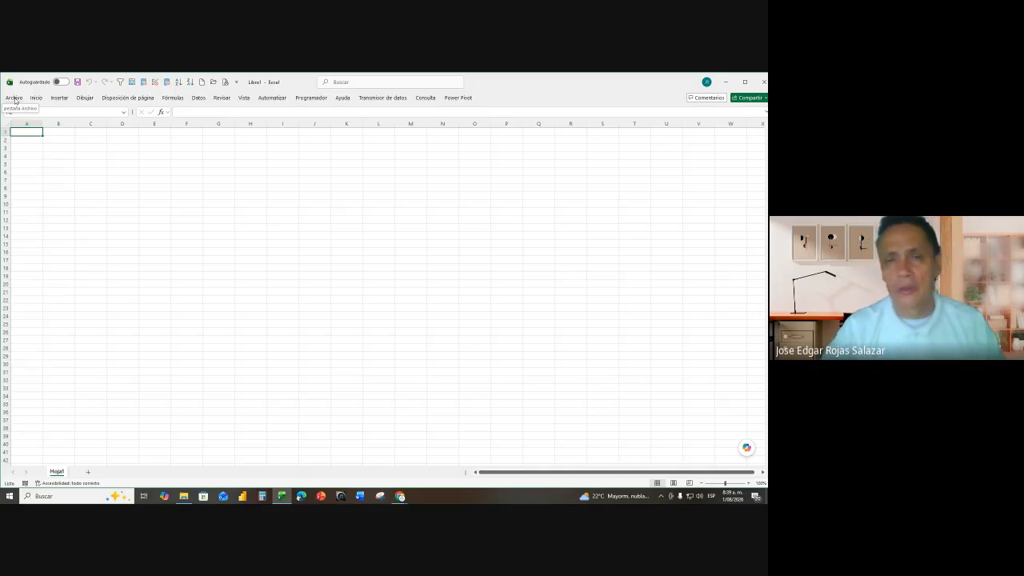
left_click(457, 99)
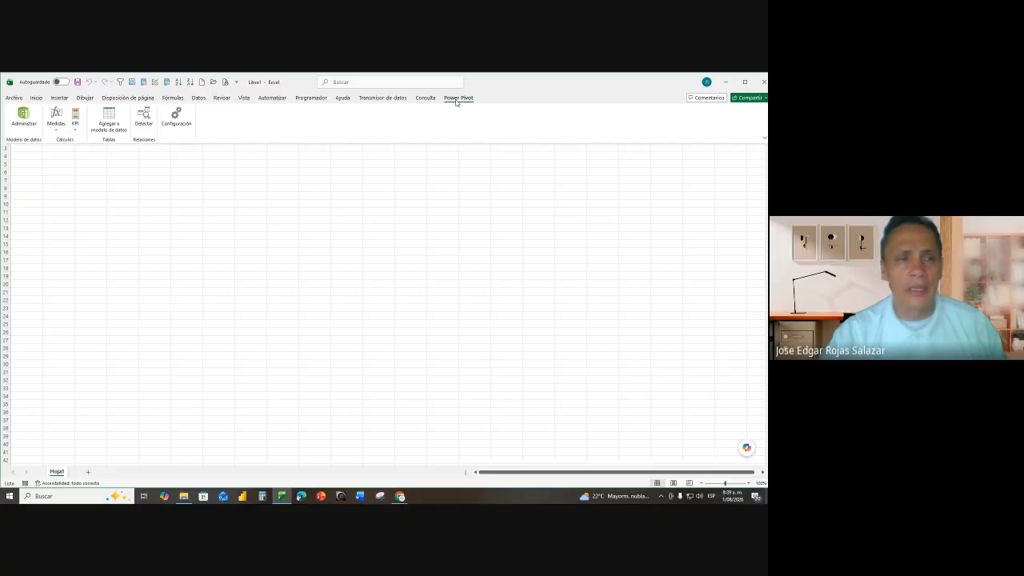
left_click(28, 124)
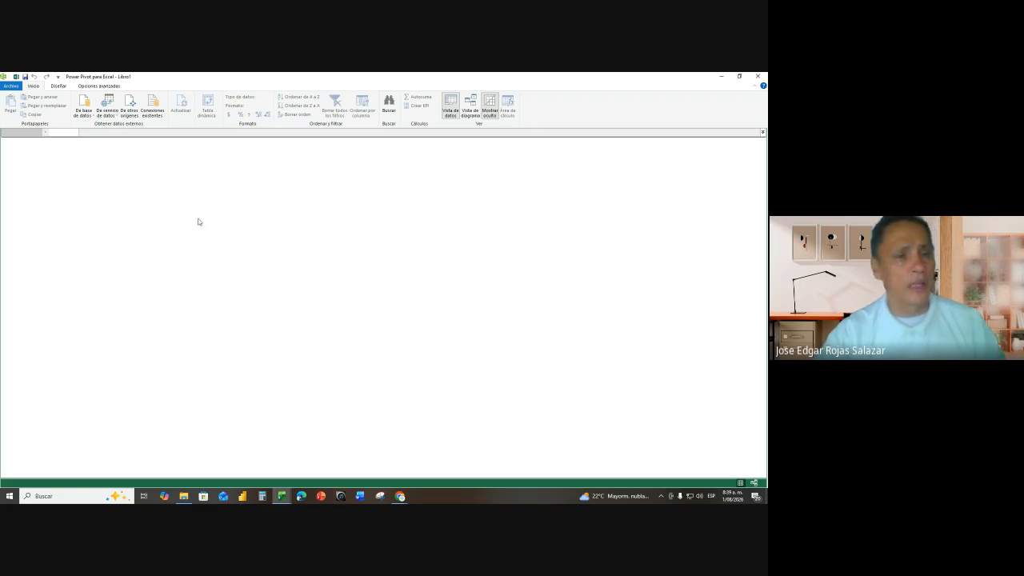
- Compare the blank workbook window with its Power Pivot window by switching between the two
left_click(284, 497)
left_click(220, 444)
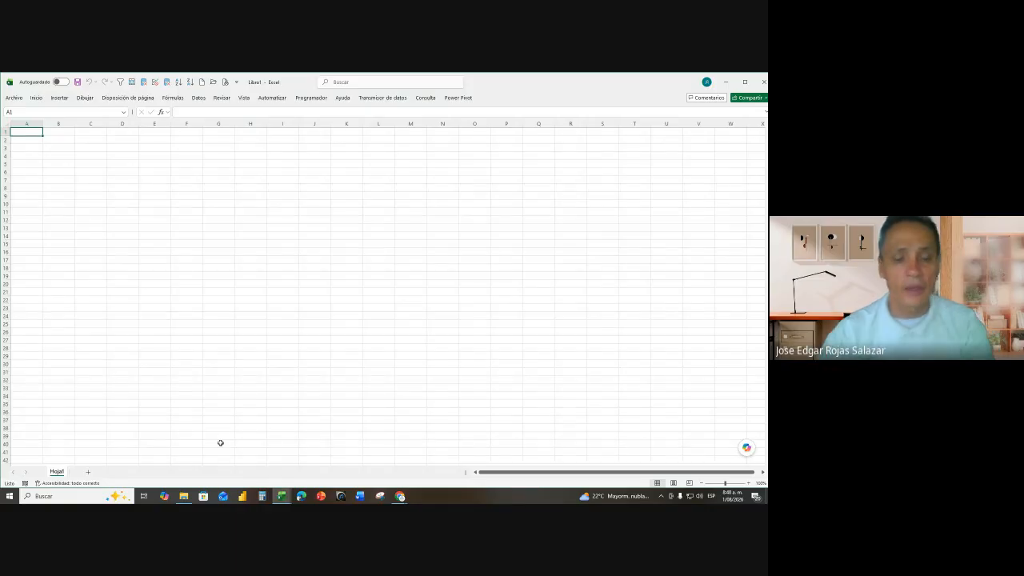
left_click(282, 497)
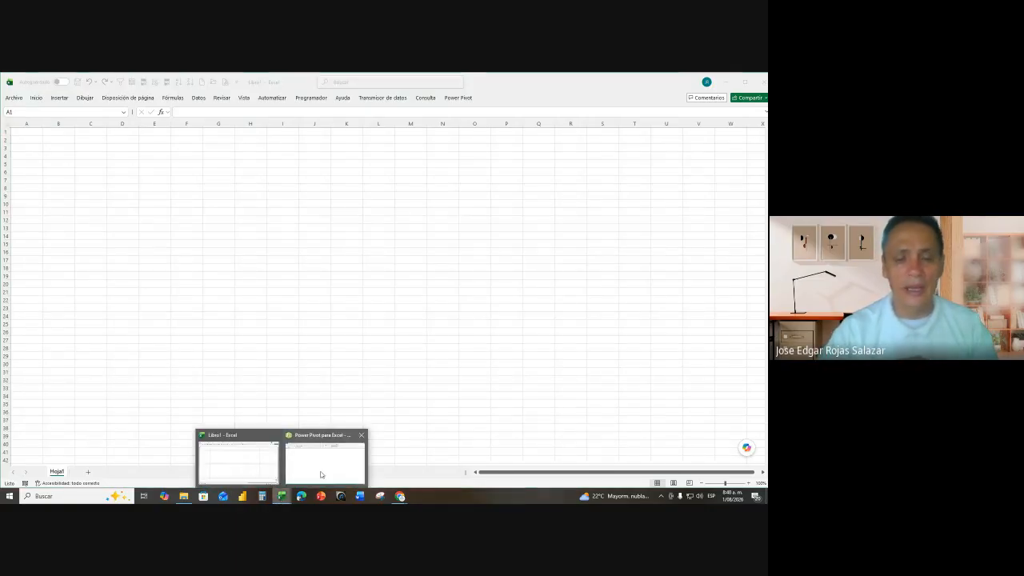
left_click(328, 466)
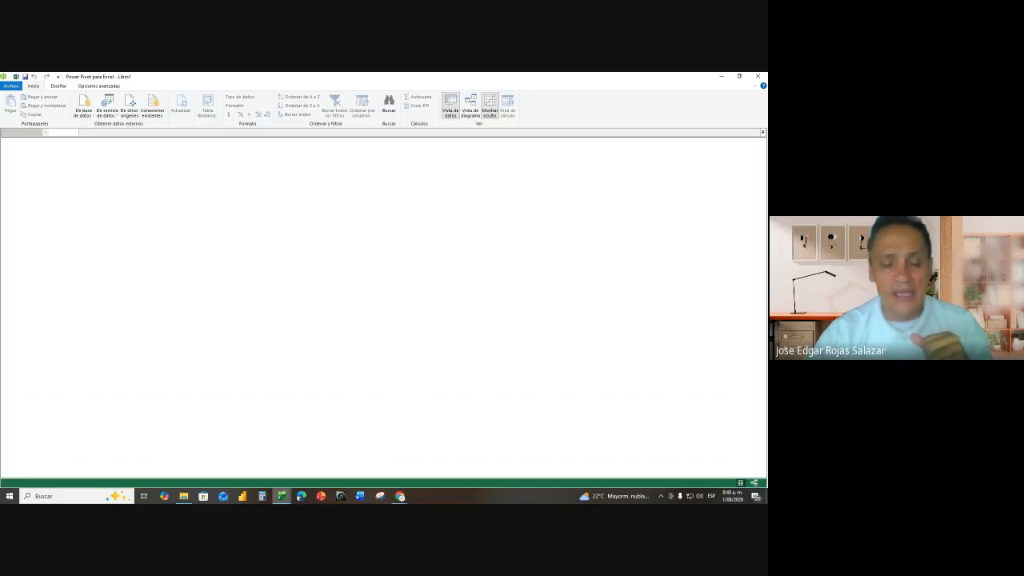
left_click(282, 496)
left_click(247, 463)
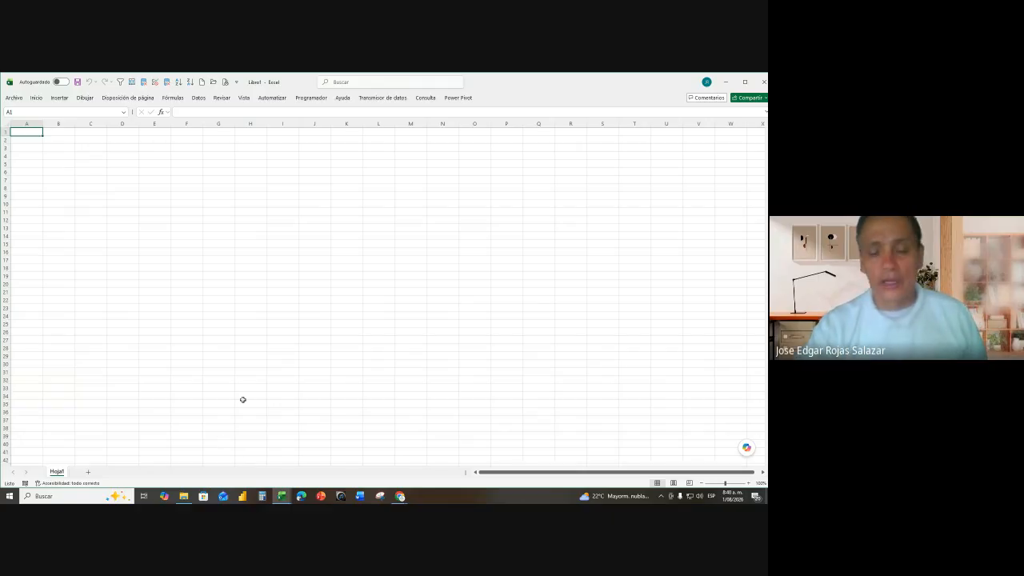
mouse_move(281, 496)
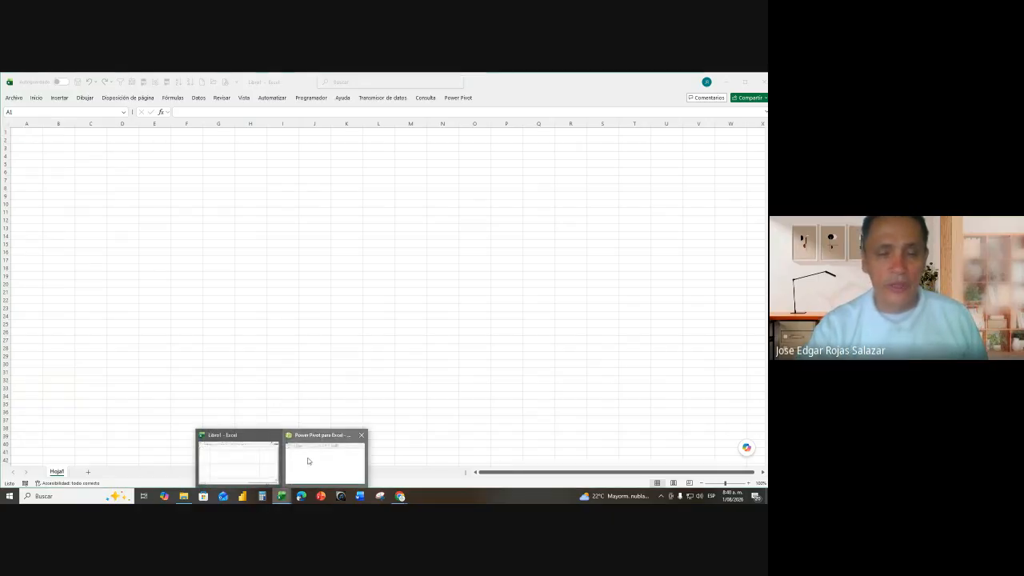
left_click(310, 462)
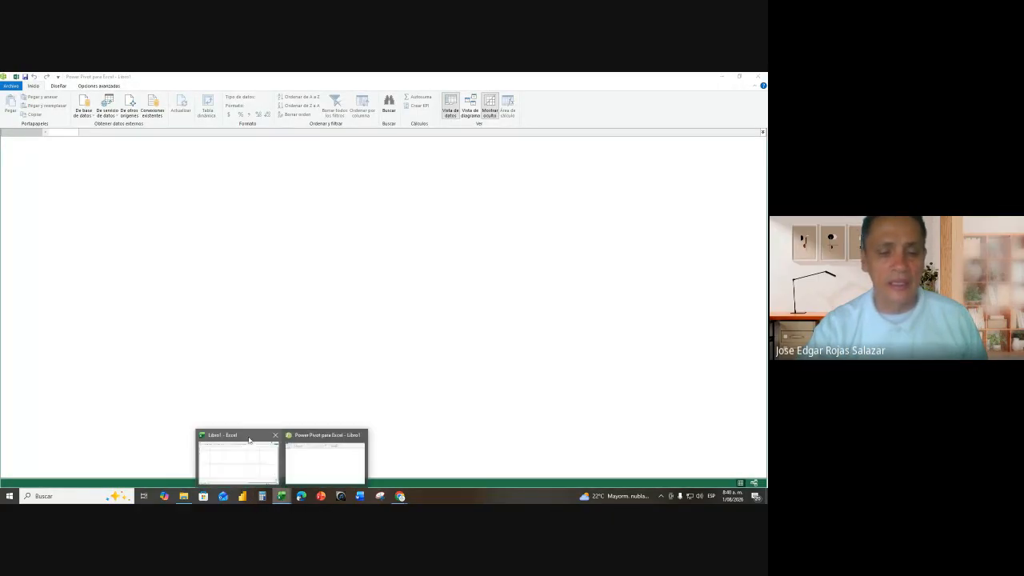
left_click(239, 452)
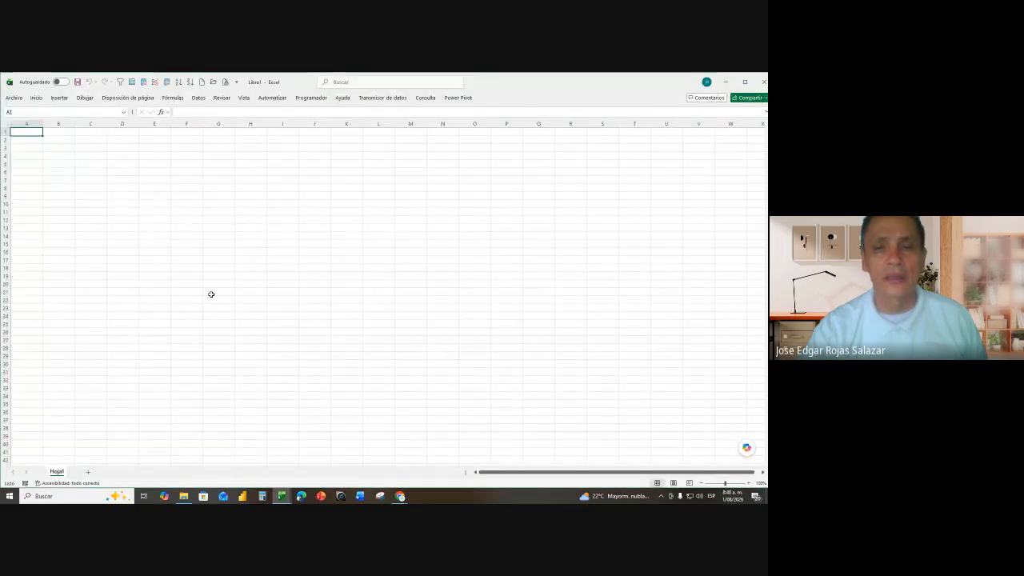
- Examine the source types in Power Pivot's table import wizard, from Microsoft Access to Excel files, and return to the blank workbook without importing
left_click(459, 97)
left_click(23, 116)
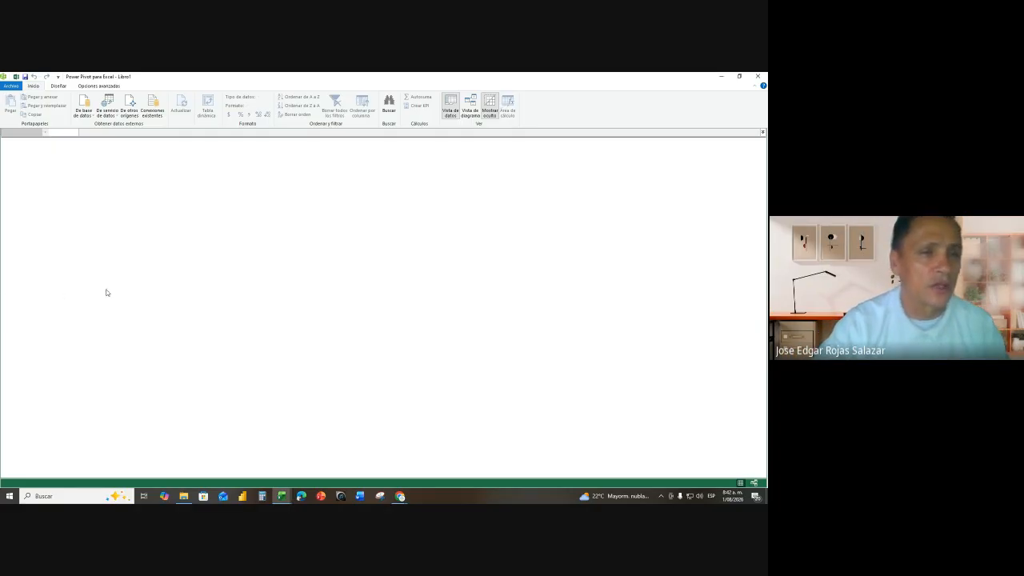
left_click(129, 106)
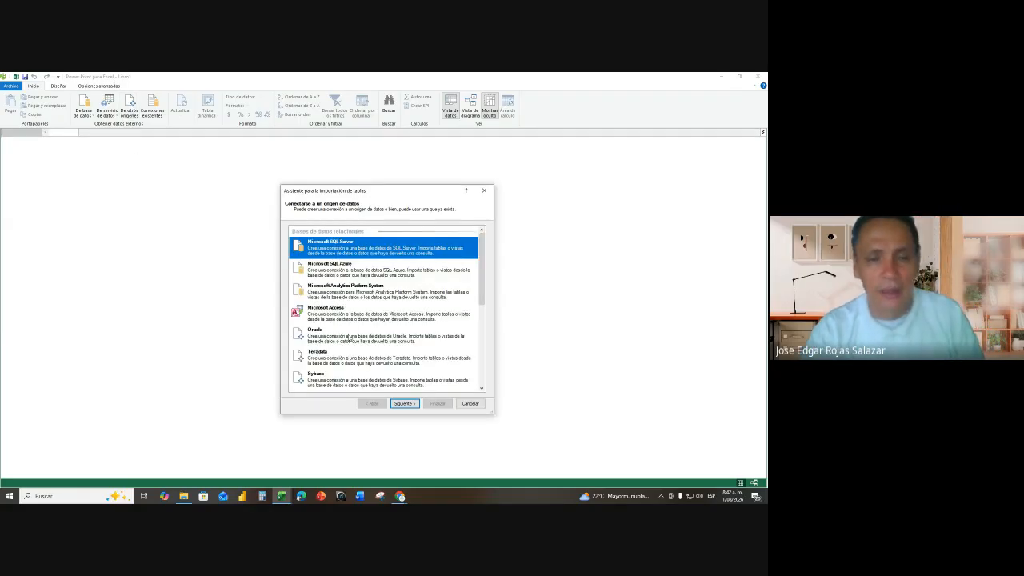
left_click(342, 315)
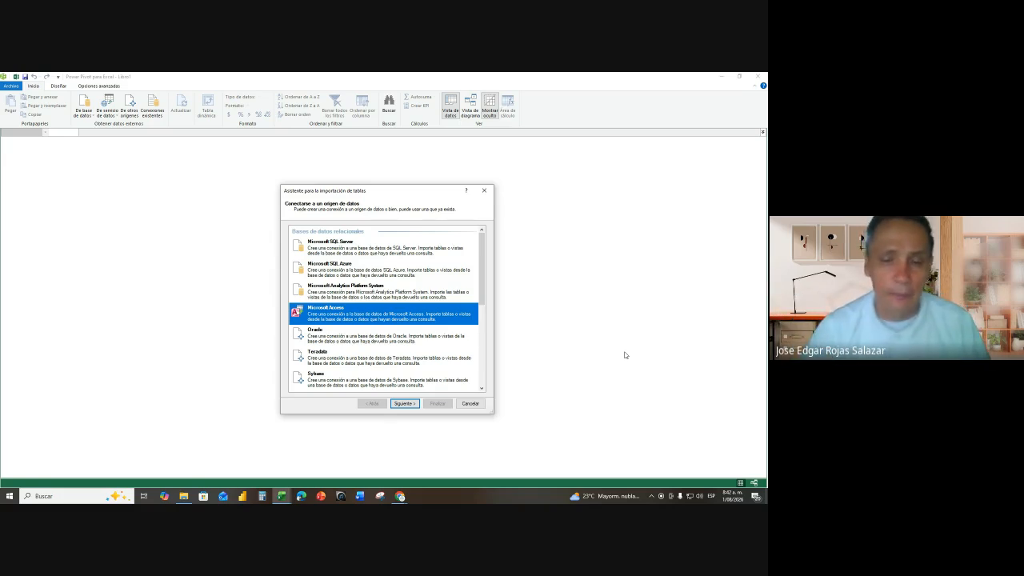
left_click(482, 389)
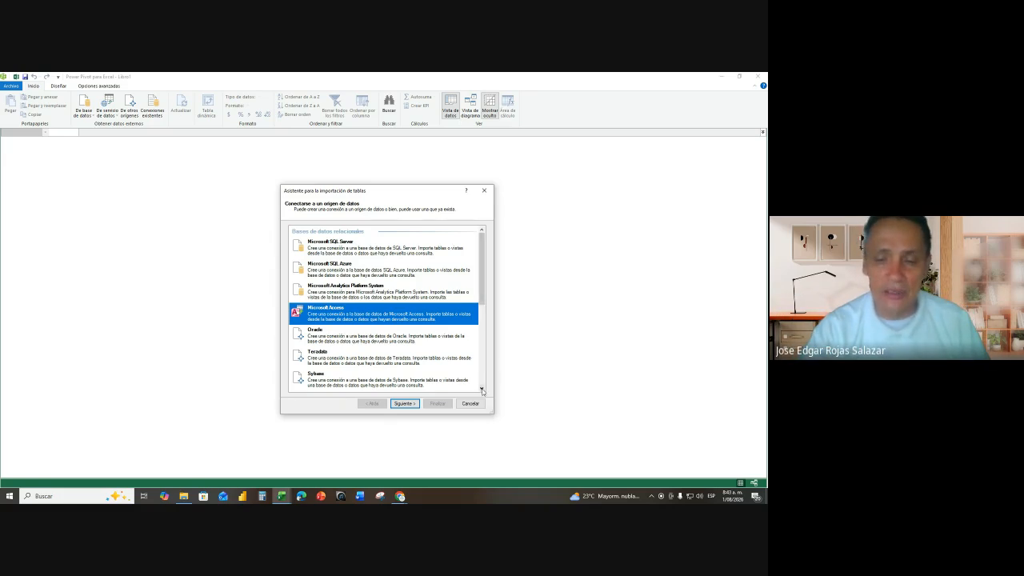
left_click_drag(482, 388, 482, 390)
left_click(322, 360)
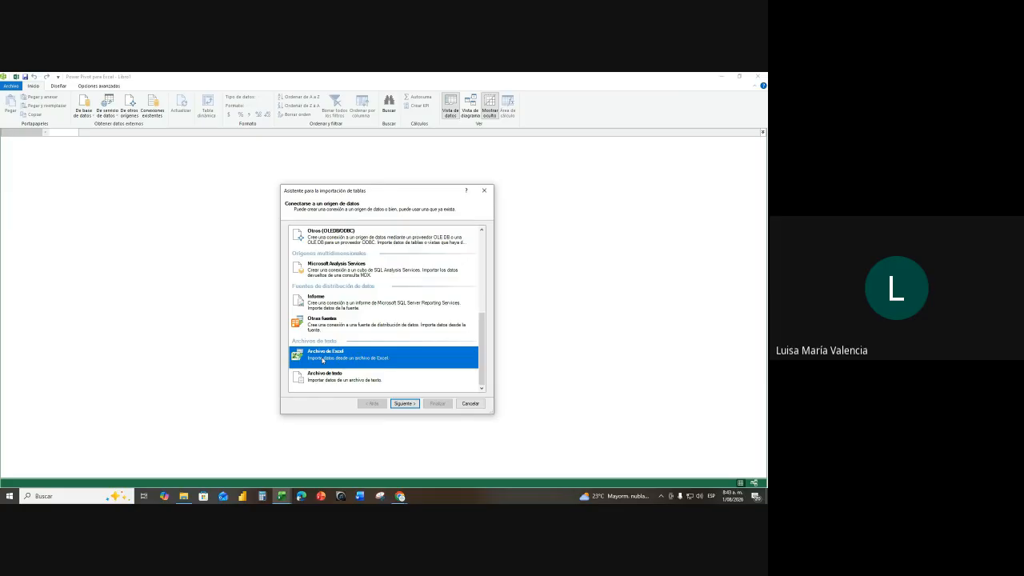
left_click(471, 403)
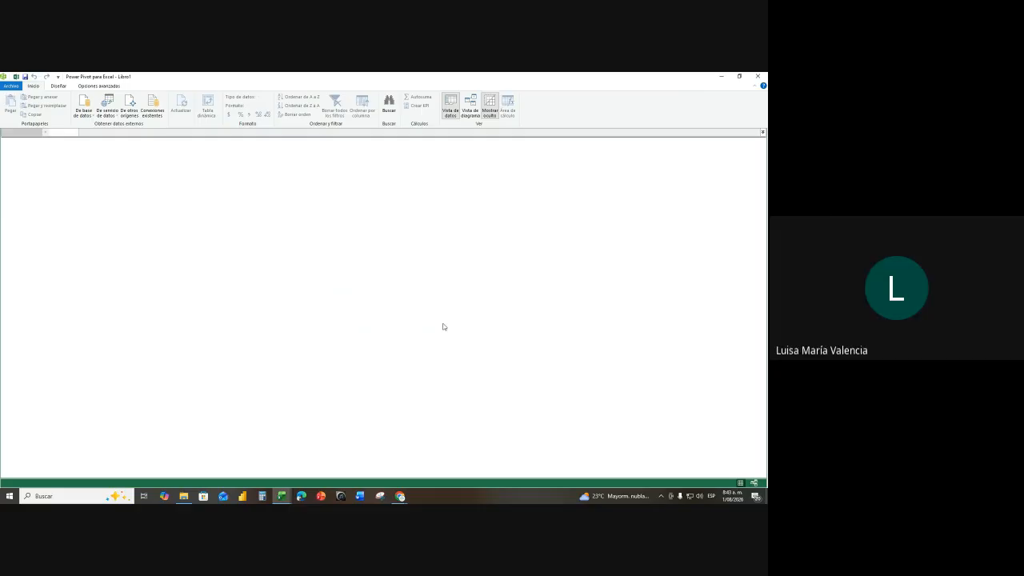
left_click(758, 76)
left_click(255, 271)
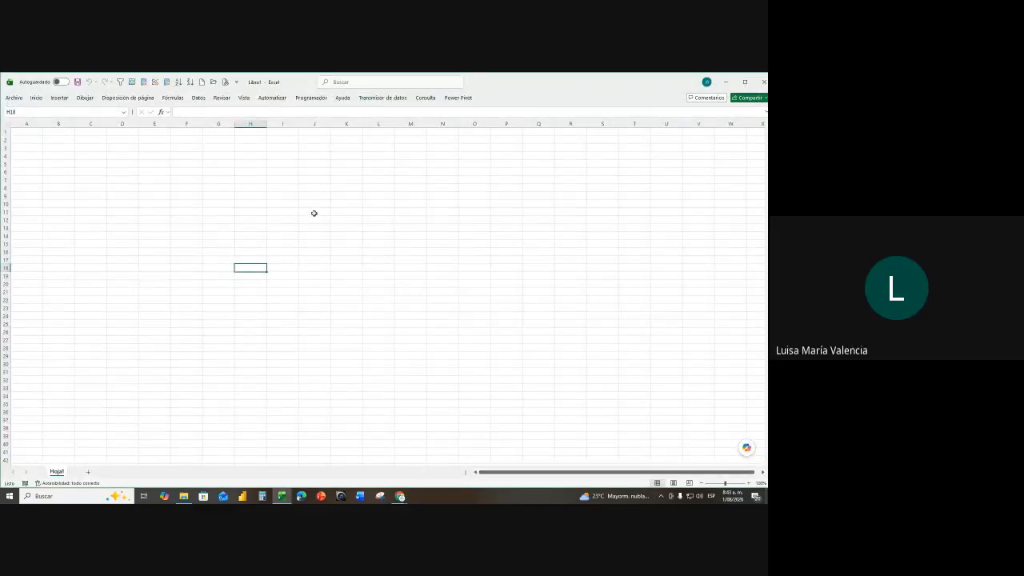
- Reopen the Power Pivot data model window from the blank workbook
left_click(460, 98)
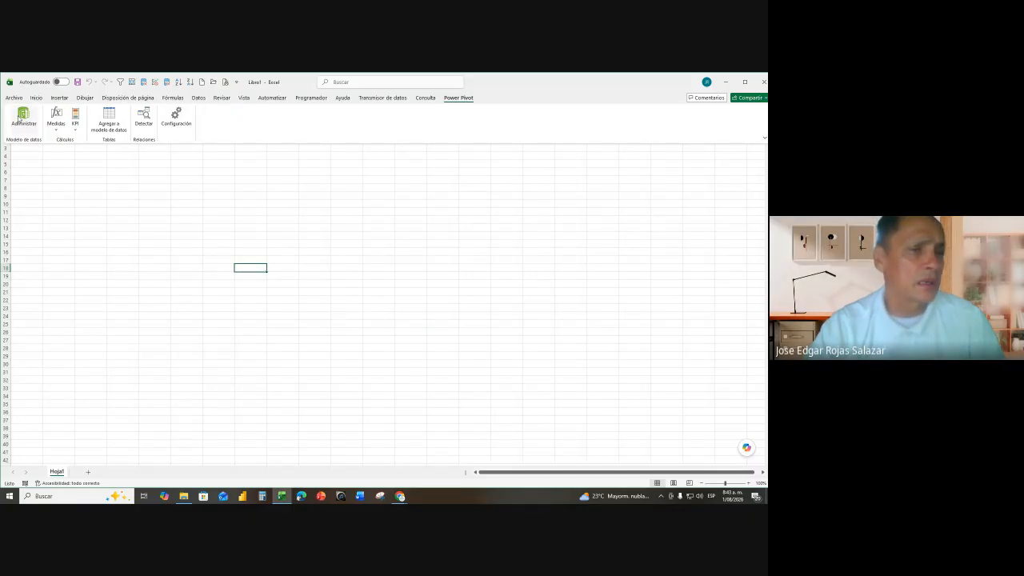
left_click(23, 118)
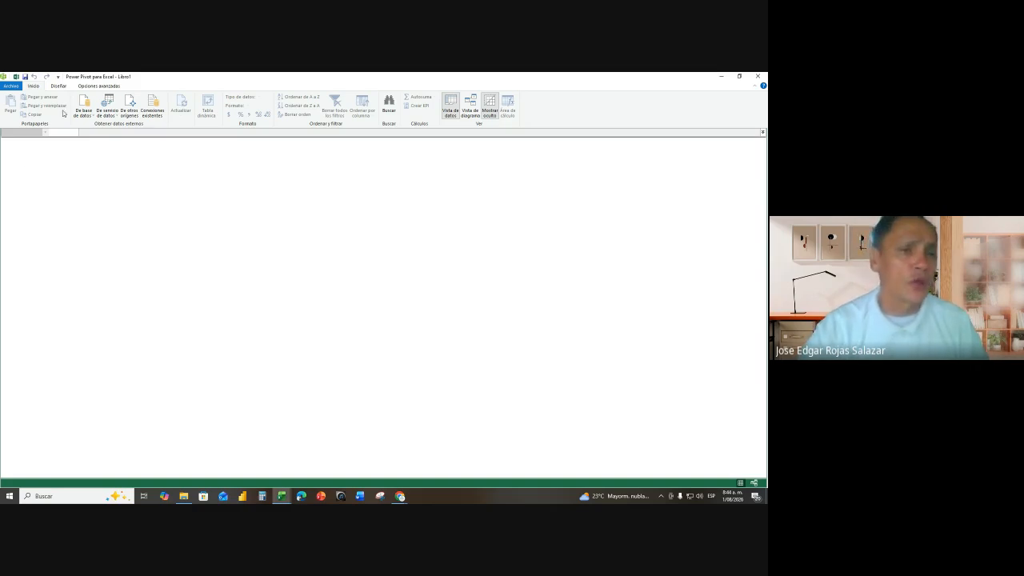
left_click(129, 109)
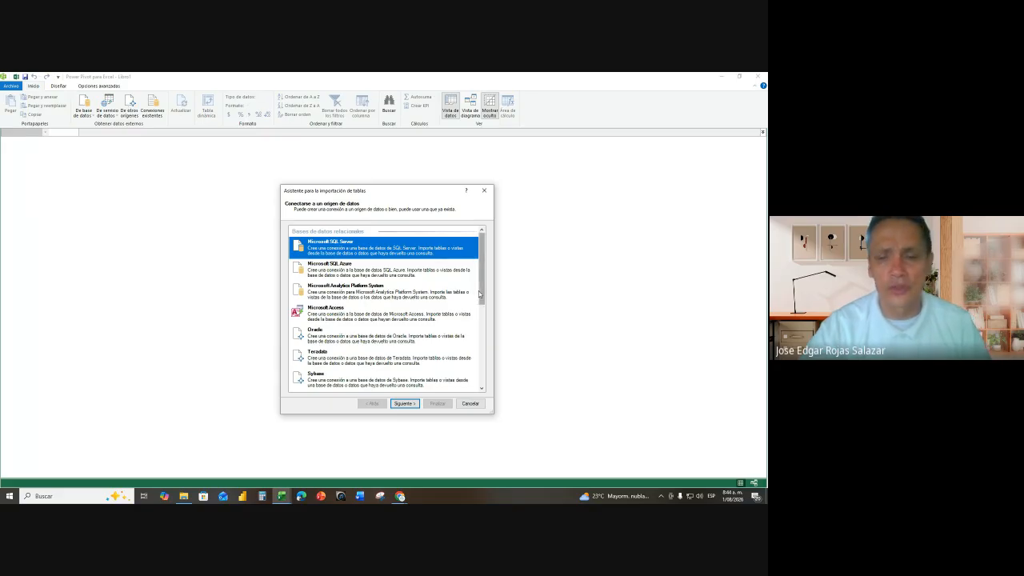
left_click_drag(481, 300, 480, 376)
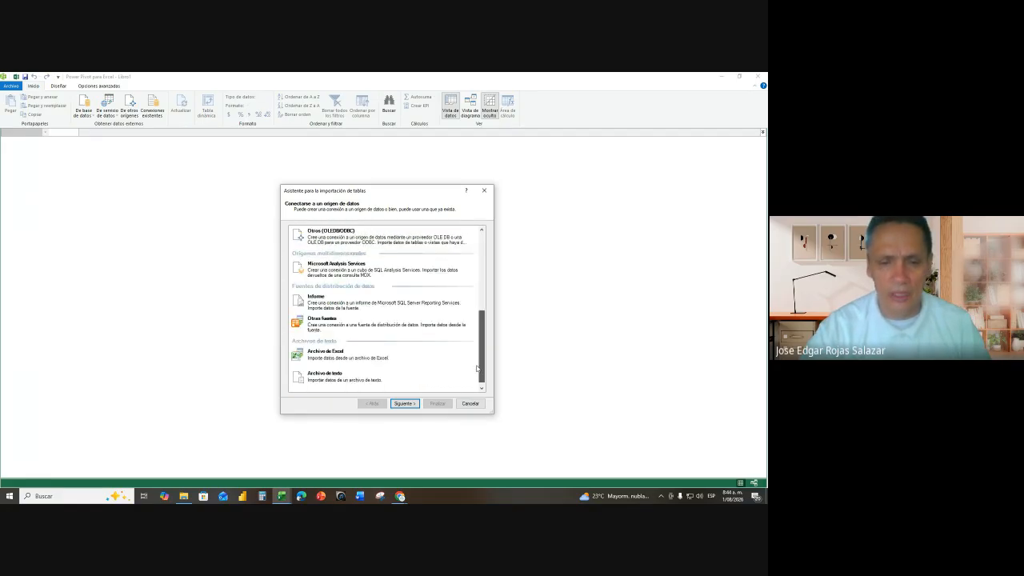
left_click(332, 353)
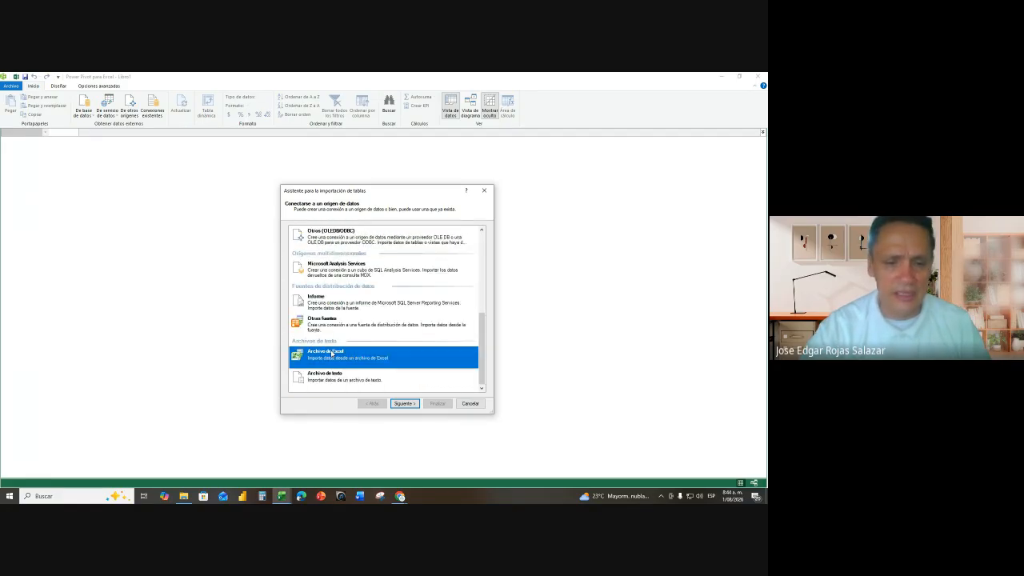
left_click(403, 405)
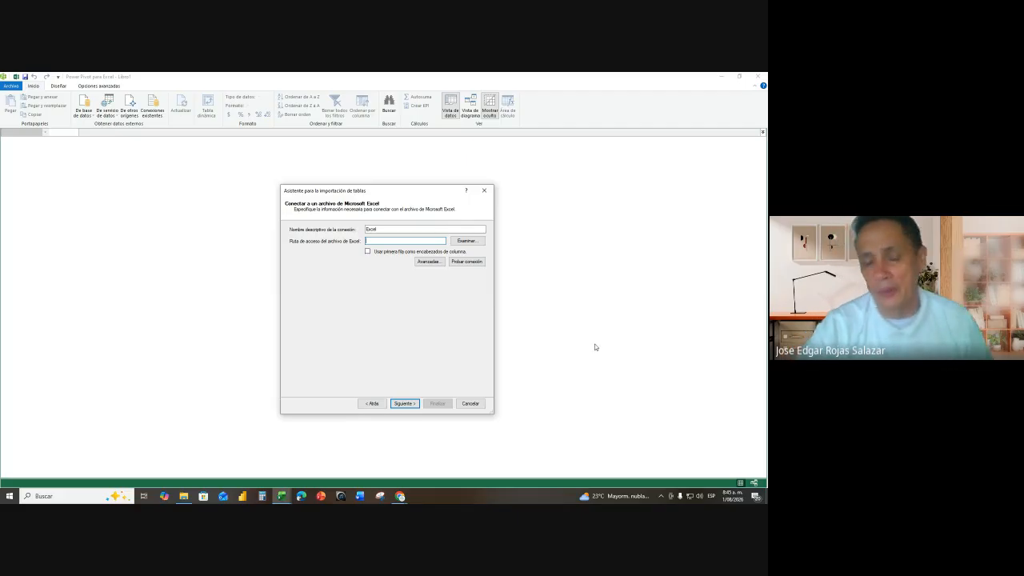
left_click(467, 242)
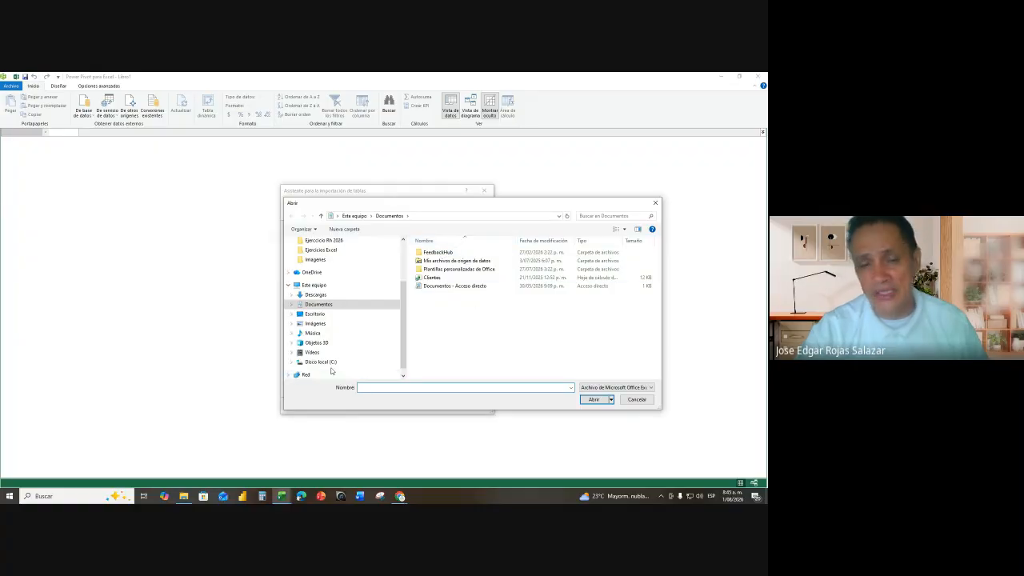
left_click(312, 316)
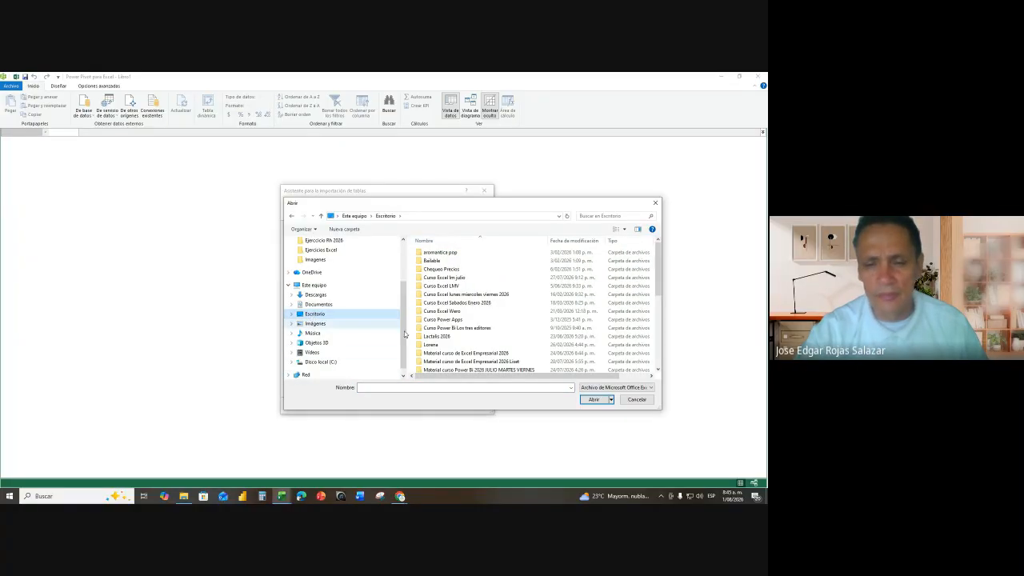
double_click(448, 312)
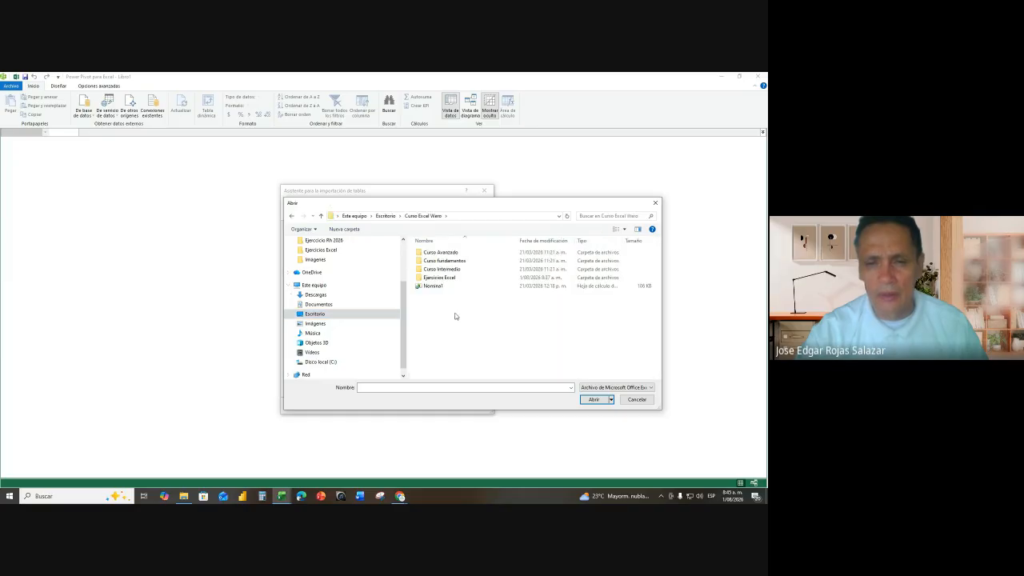
left_click(450, 280)
double_click(450, 278)
scroll(450, 280, "down", 1)
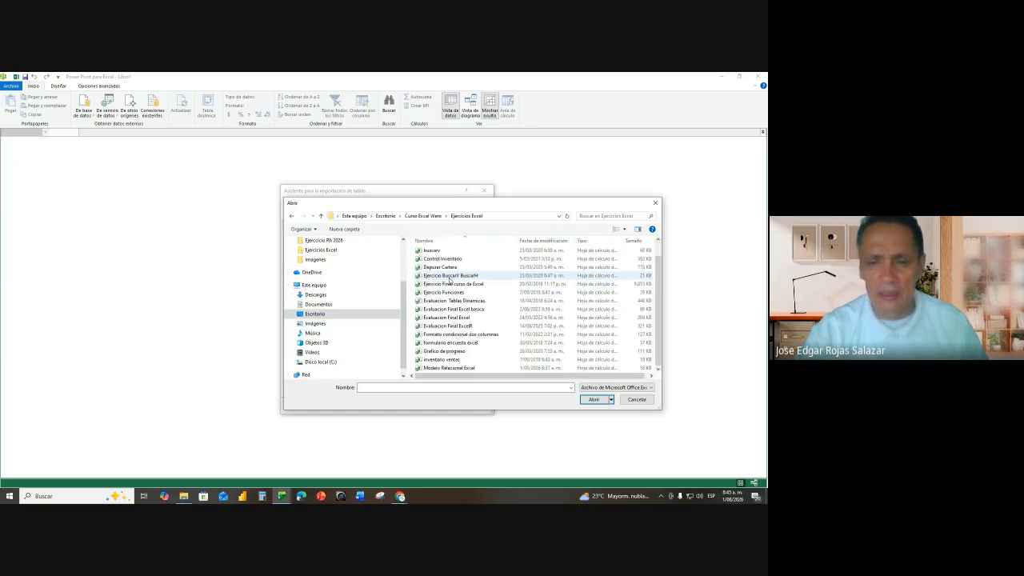
left_click(451, 368)
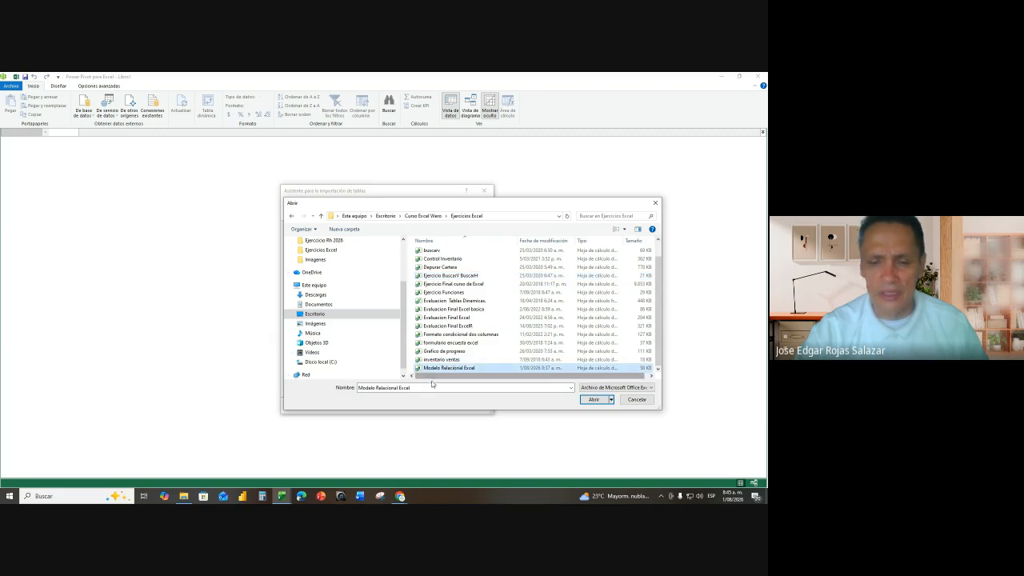
left_click(591, 402)
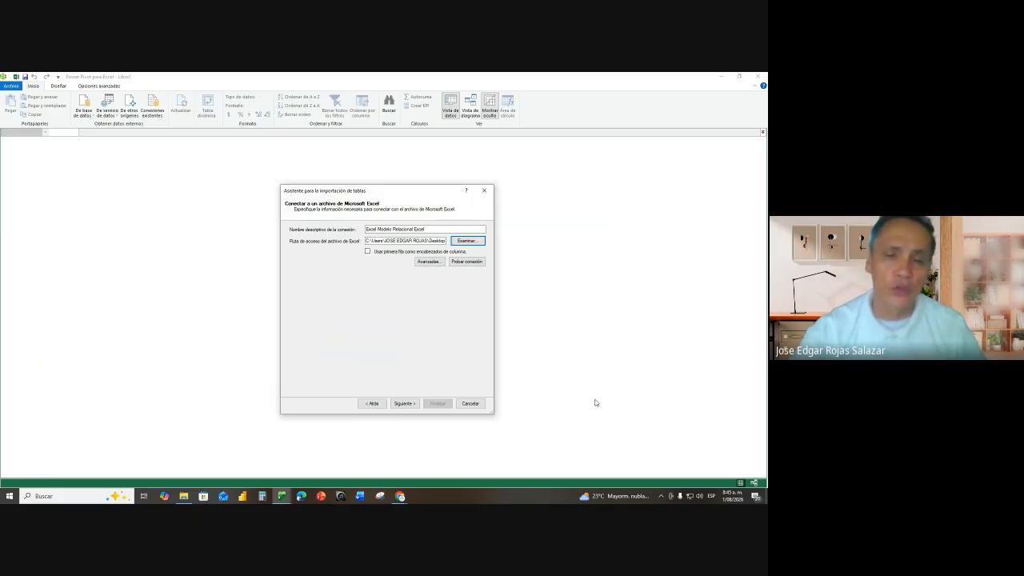
left_click(368, 252)
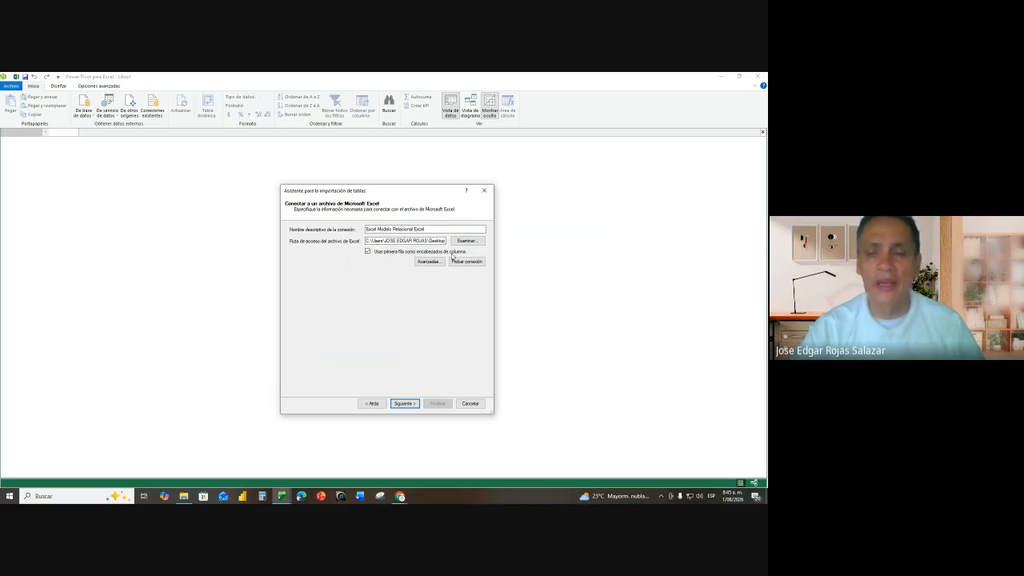
left_click(404, 403)
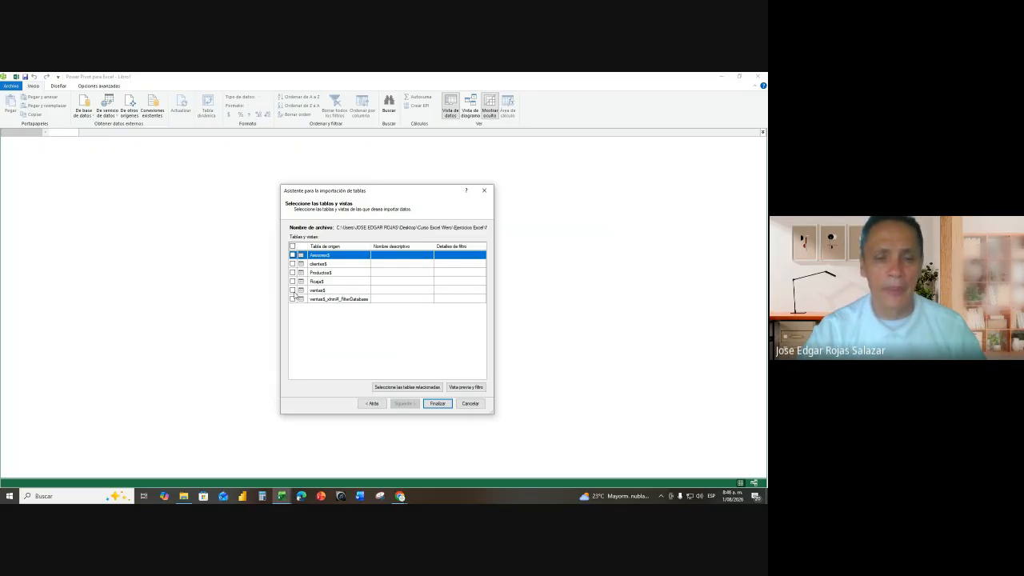
left_click(293, 291)
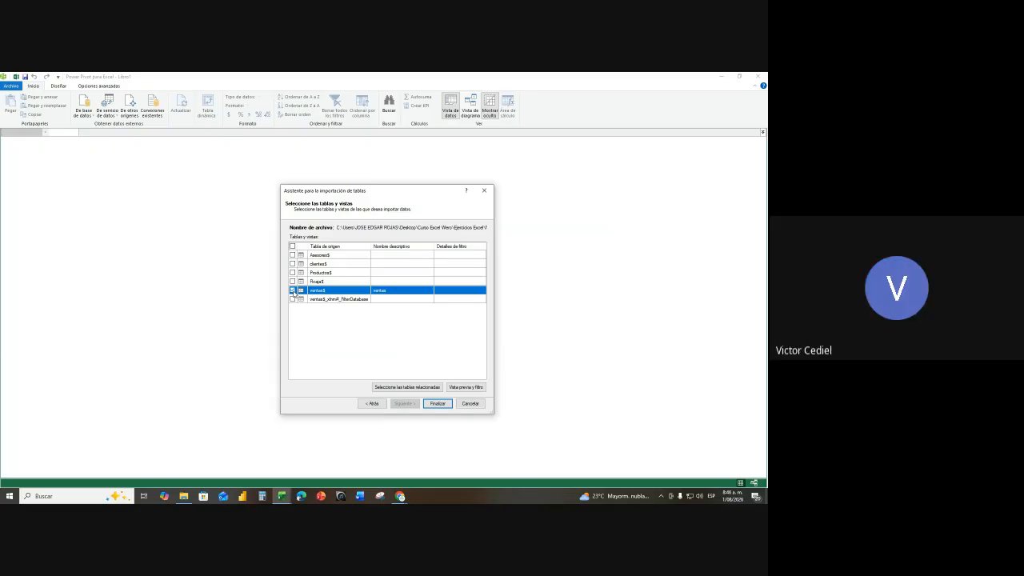
left_click(478, 404)
left_click(404, 313)
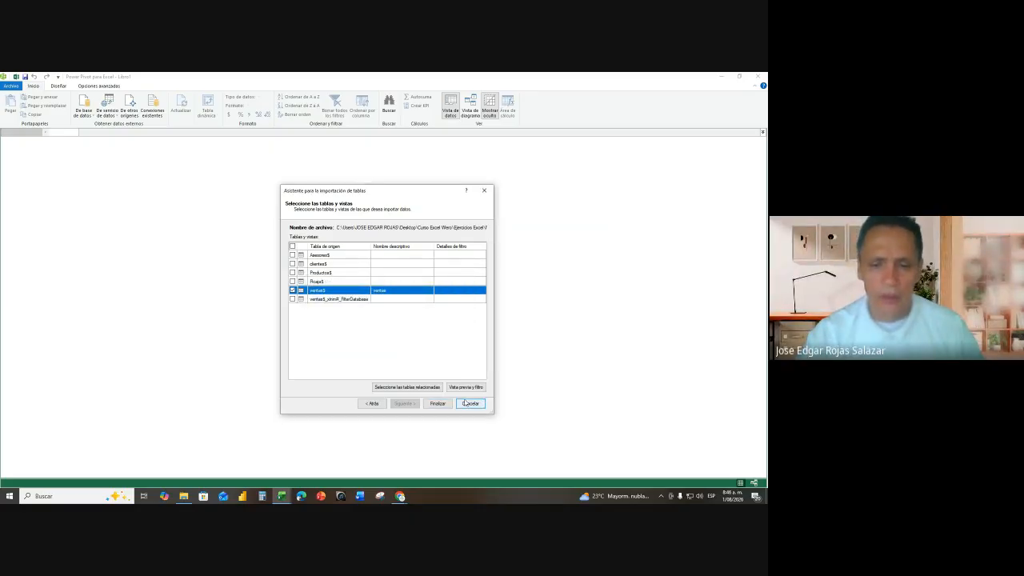
left_click(372, 404)
left_click(373, 404)
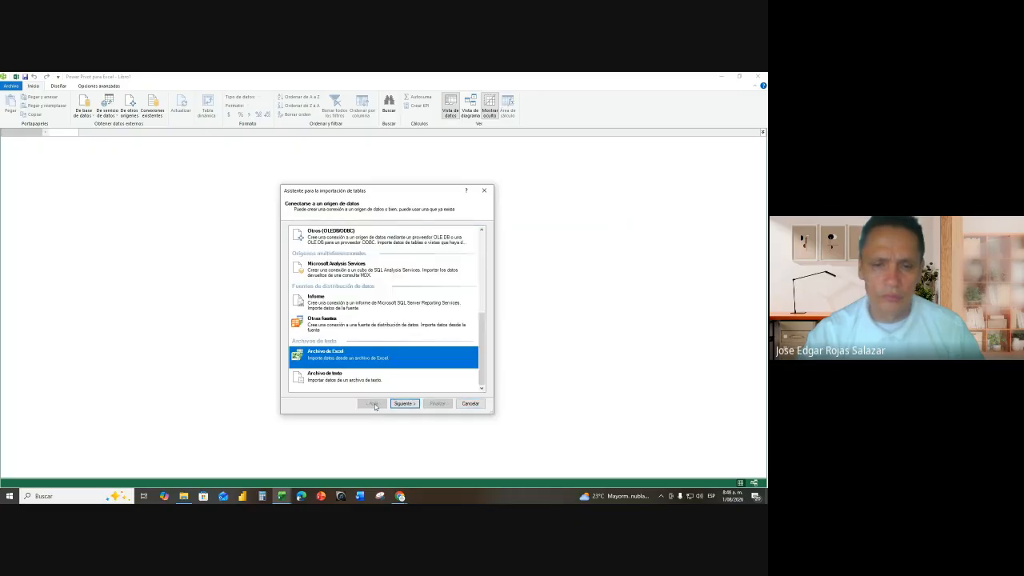
left_click(471, 404)
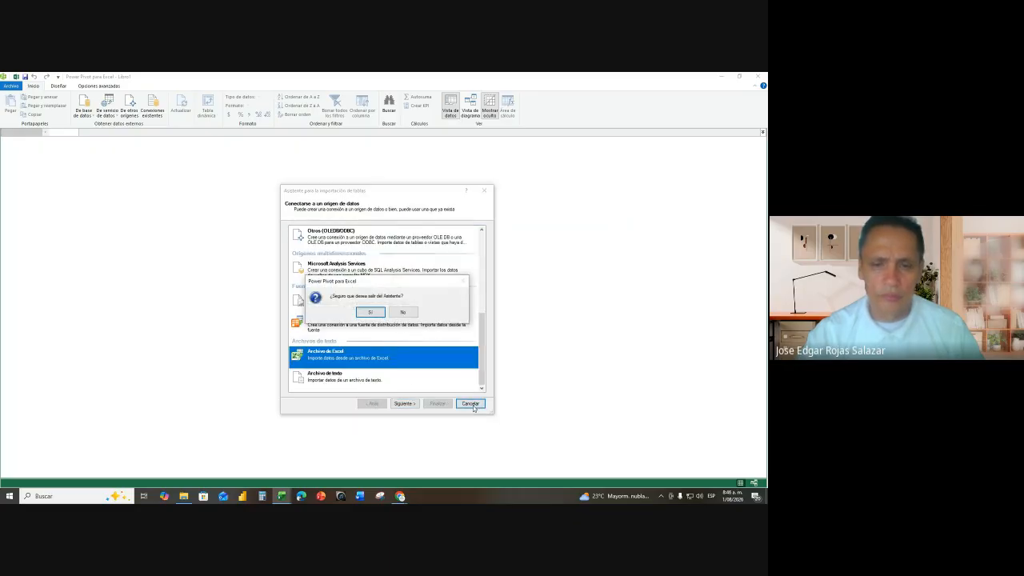
left_click(365, 313)
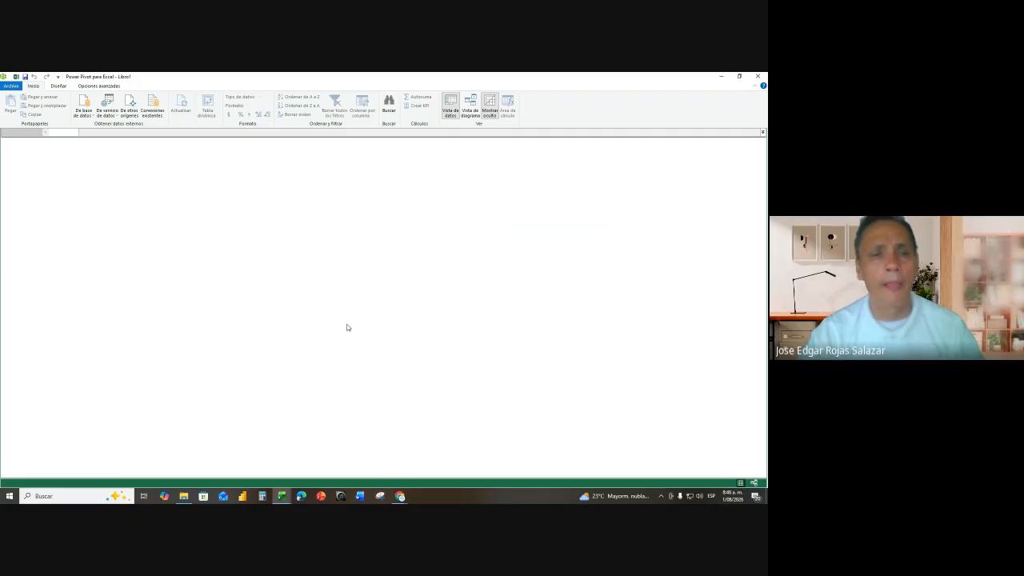
- Connect the table import wizard to the Modelo Relacional Excel file, using the first row as column headers
left_click(132, 103)
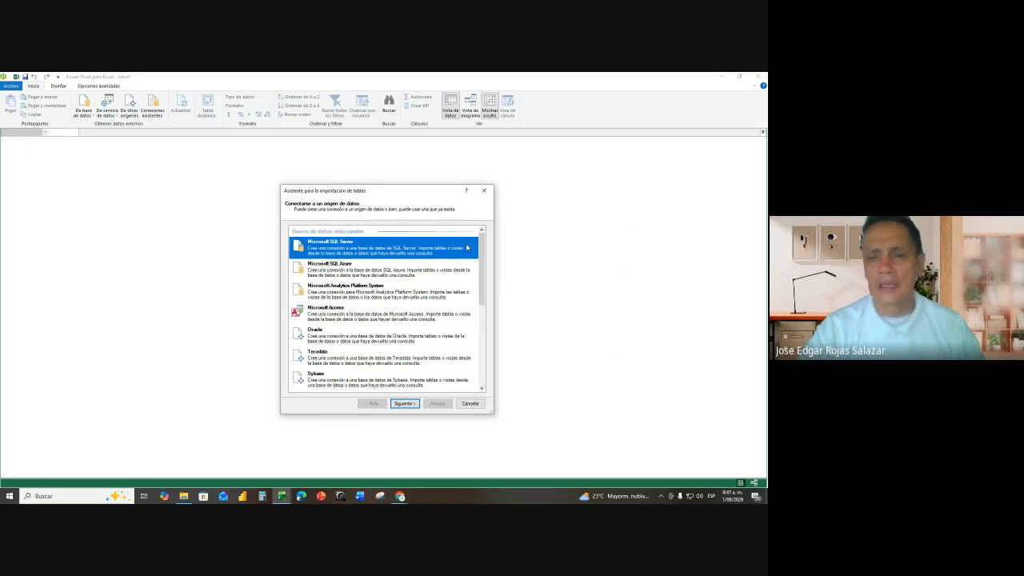
left_click_drag(481, 250, 482, 338)
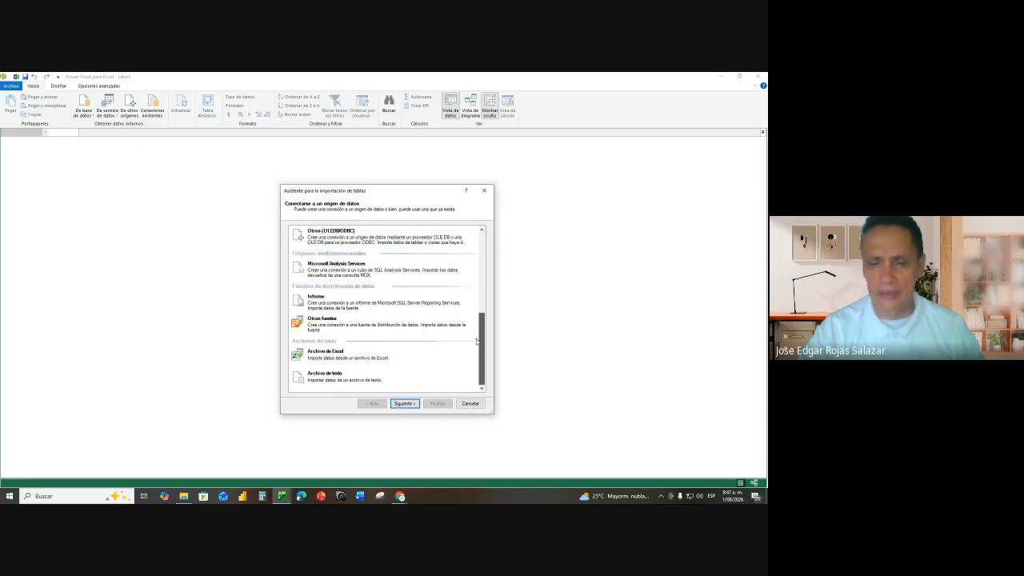
left_click(343, 356)
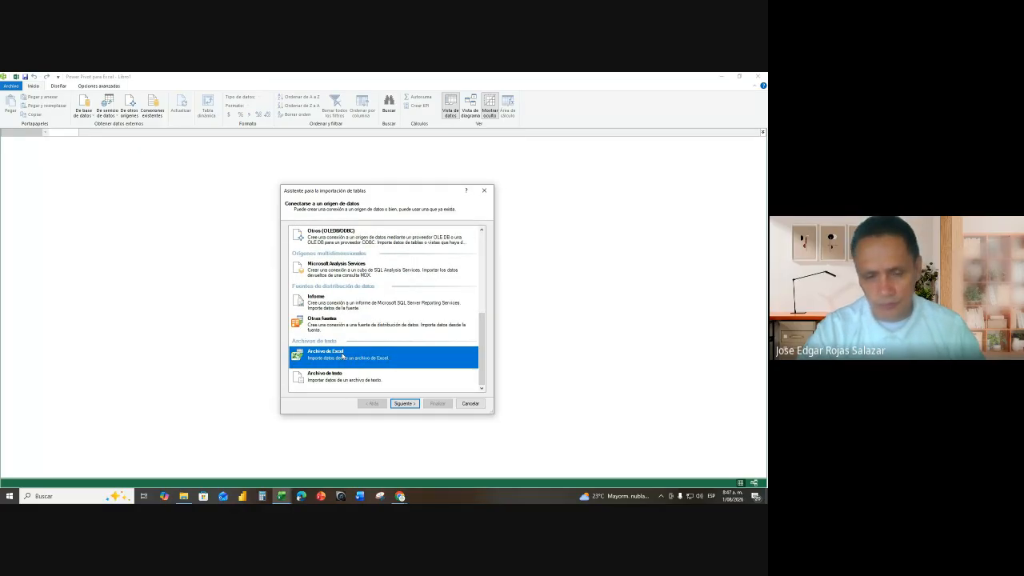
left_click(405, 404)
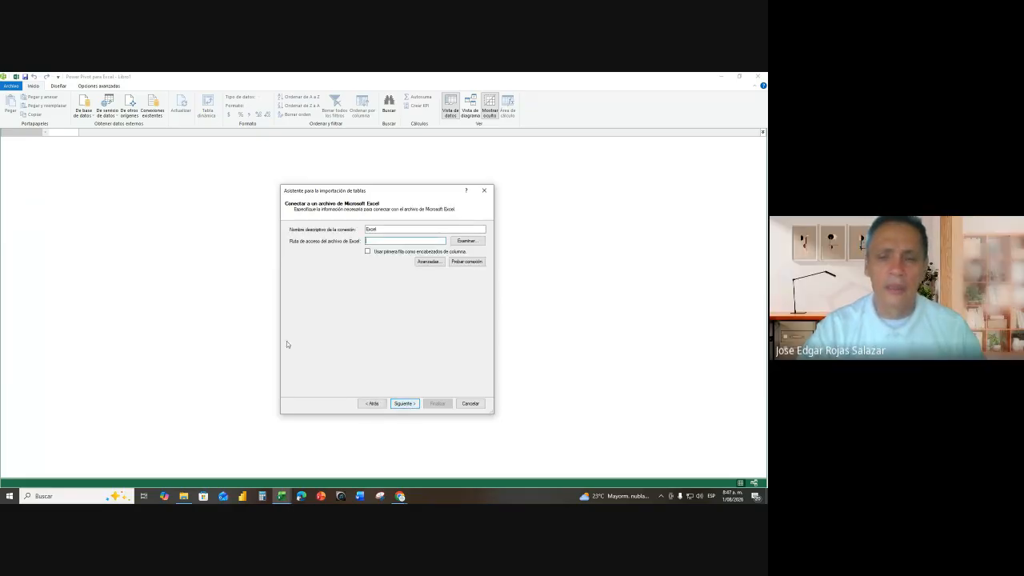
left_click(471, 242)
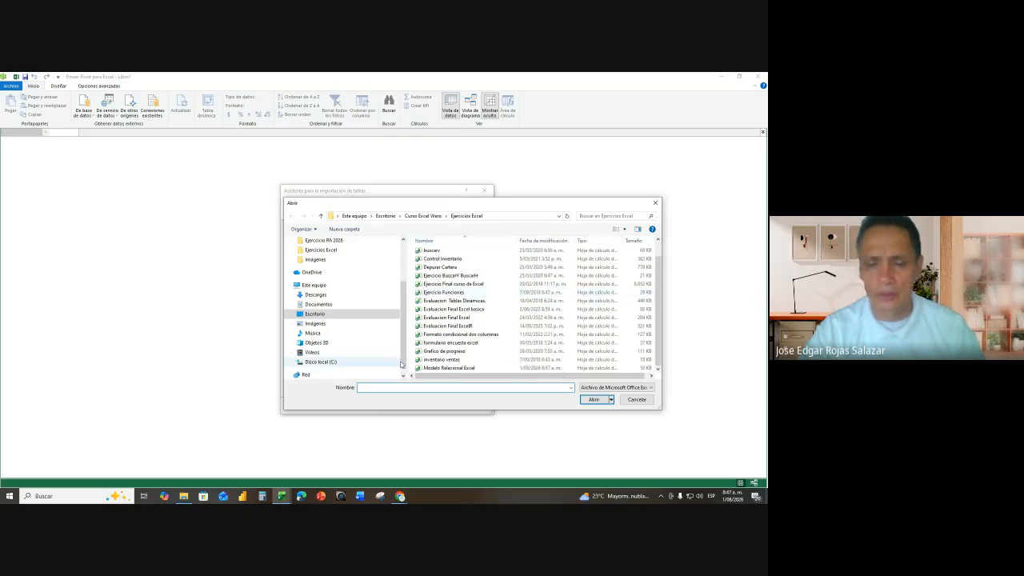
double_click(447, 368)
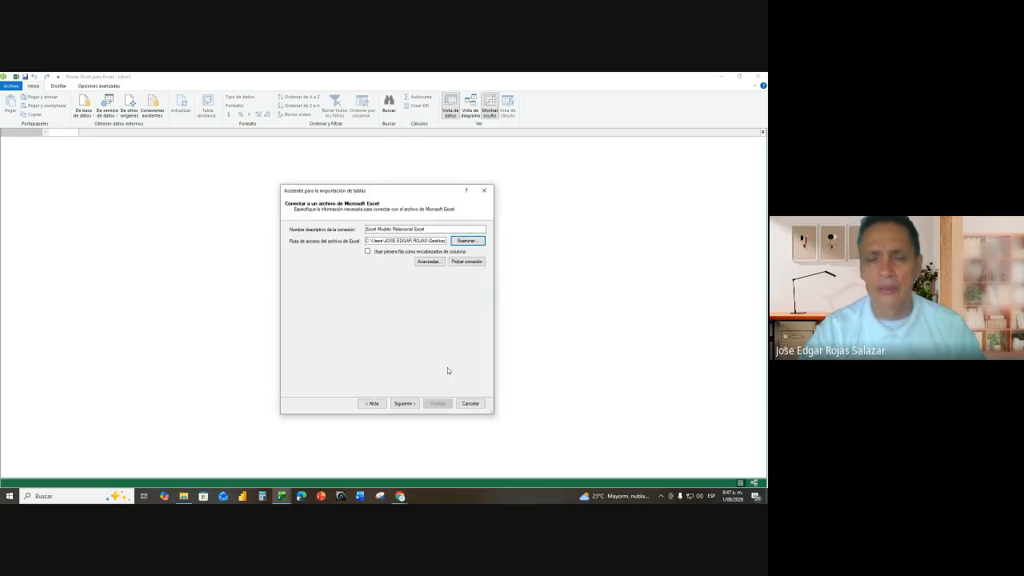
left_click(368, 251)
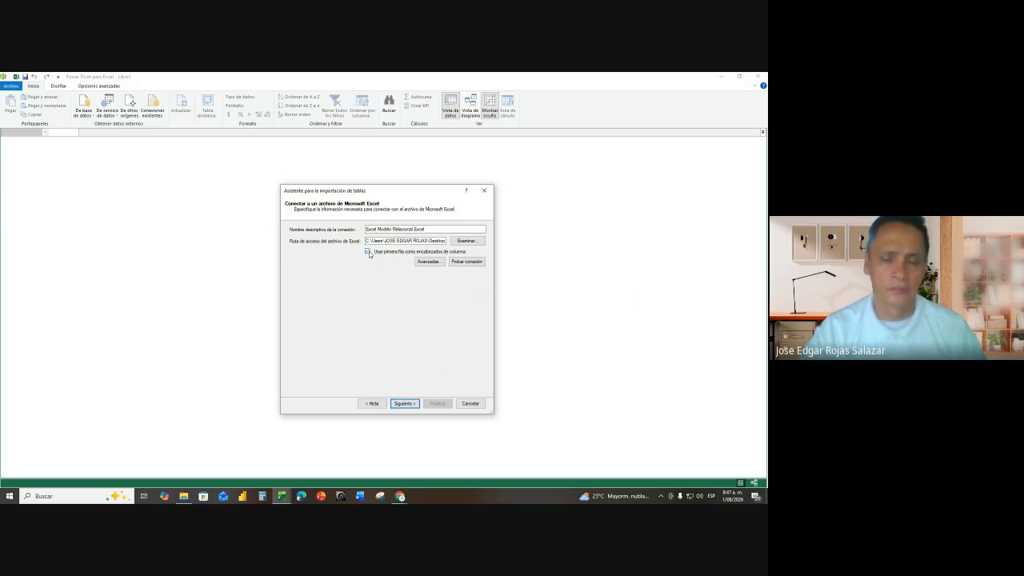
left_click(404, 404)
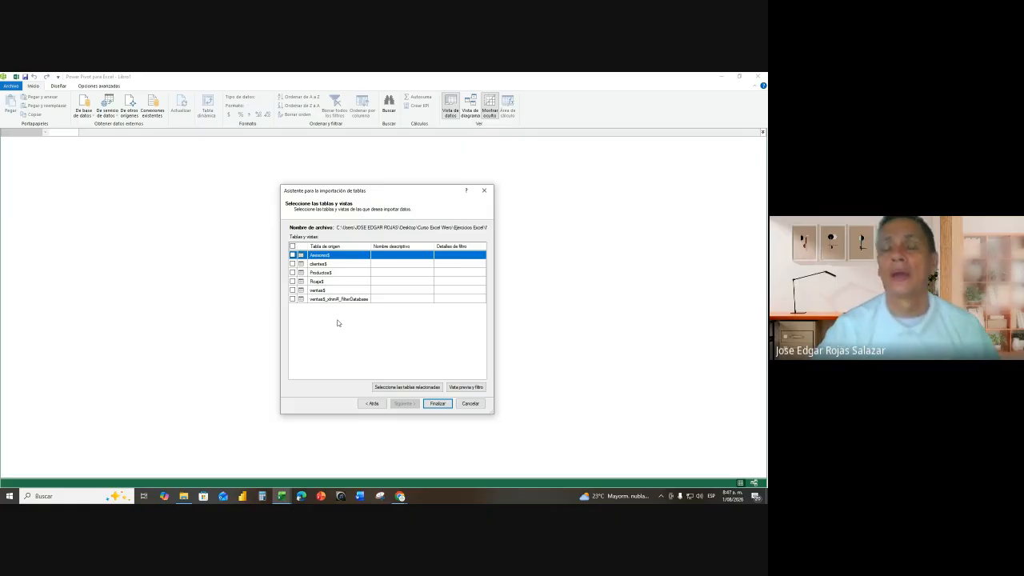
- Preview the ventas$ source table with all its columns selected and import it into the data model
left_click(292, 290)
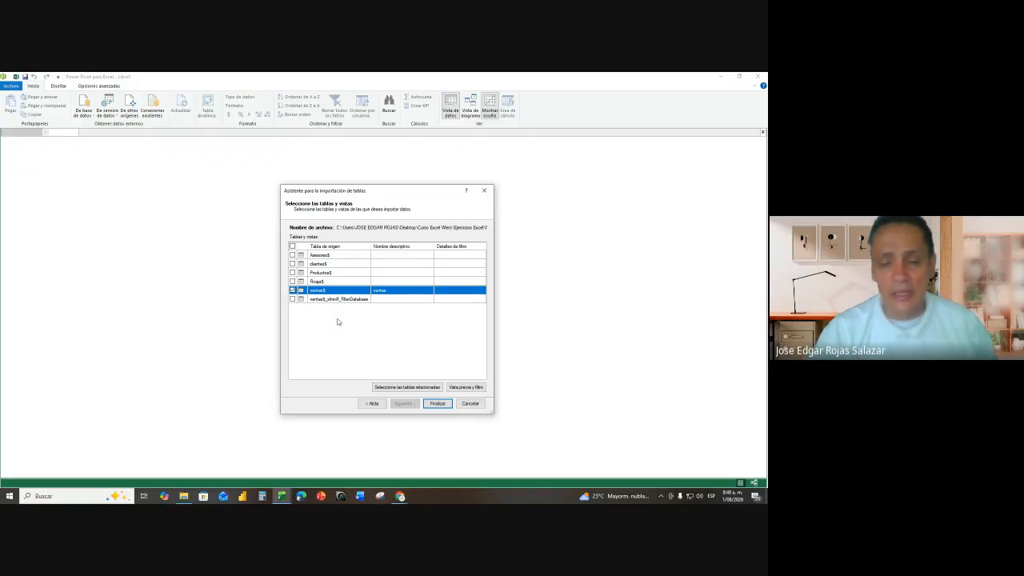
left_click(468, 388)
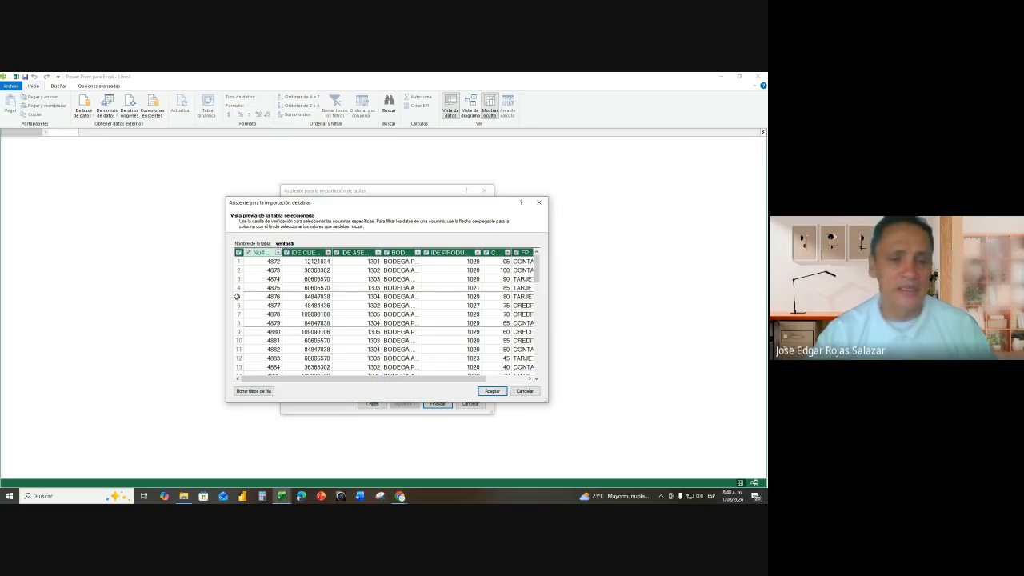
left_click(238, 253)
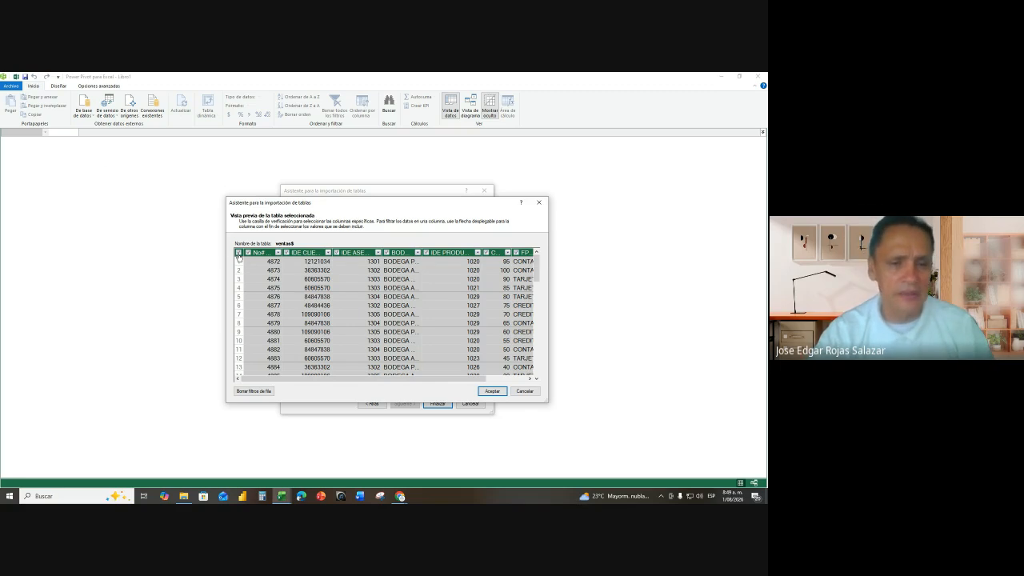
left_click(492, 391)
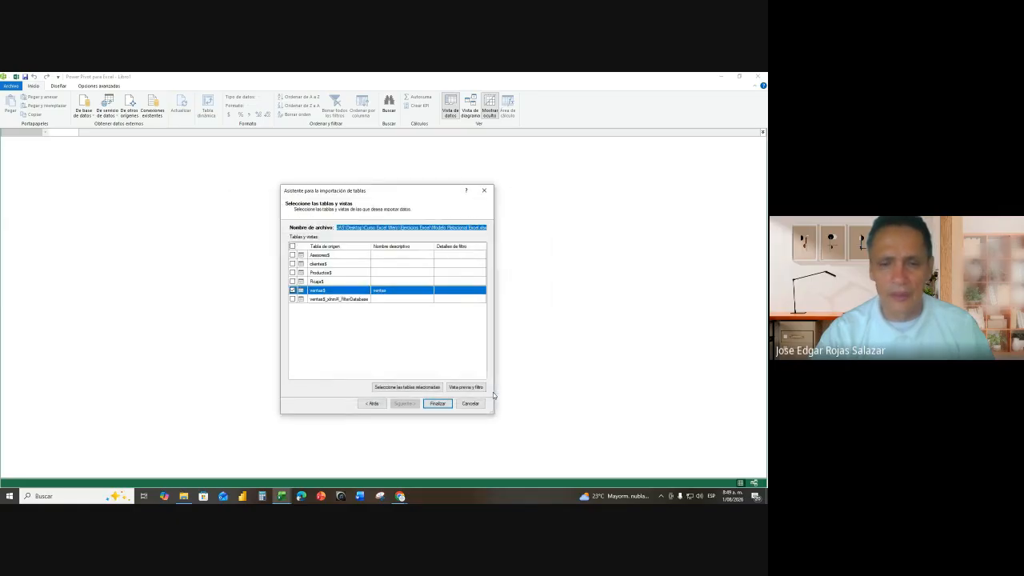
left_click(431, 404)
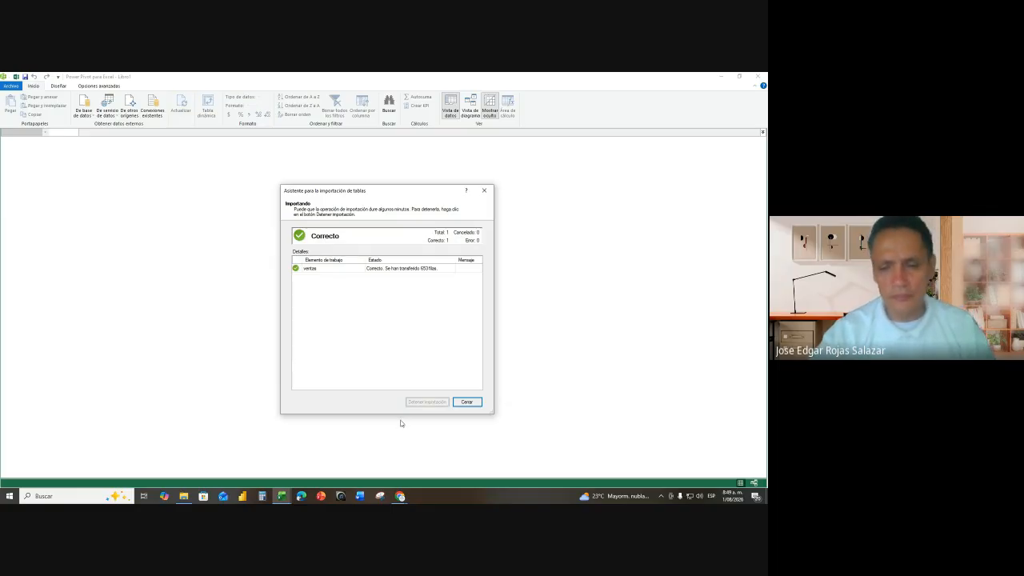
left_click(464, 404)
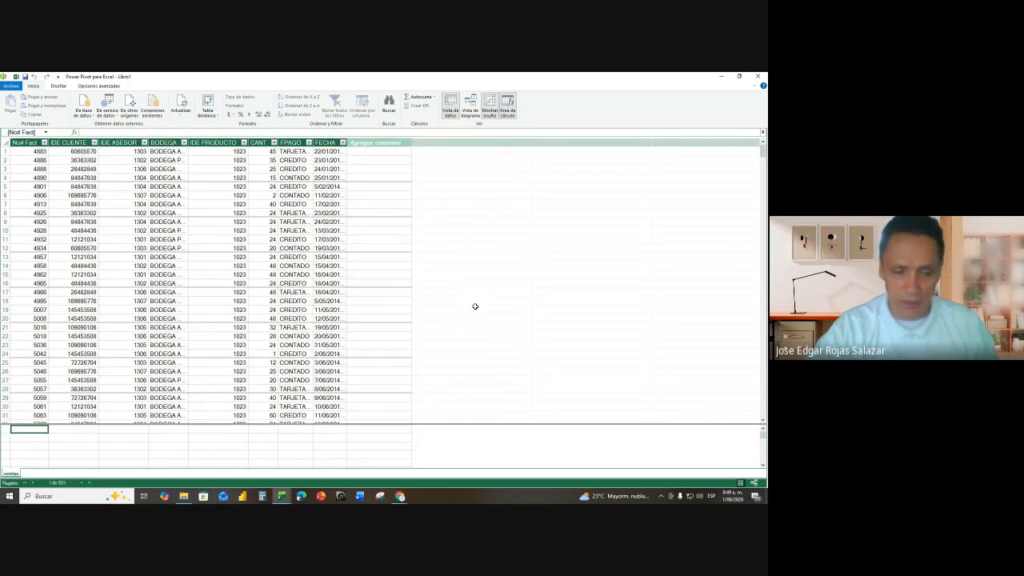
- Enlarge the calculation area beneath the ventas table to roughly a third of the window's height
left_click(90, 132)
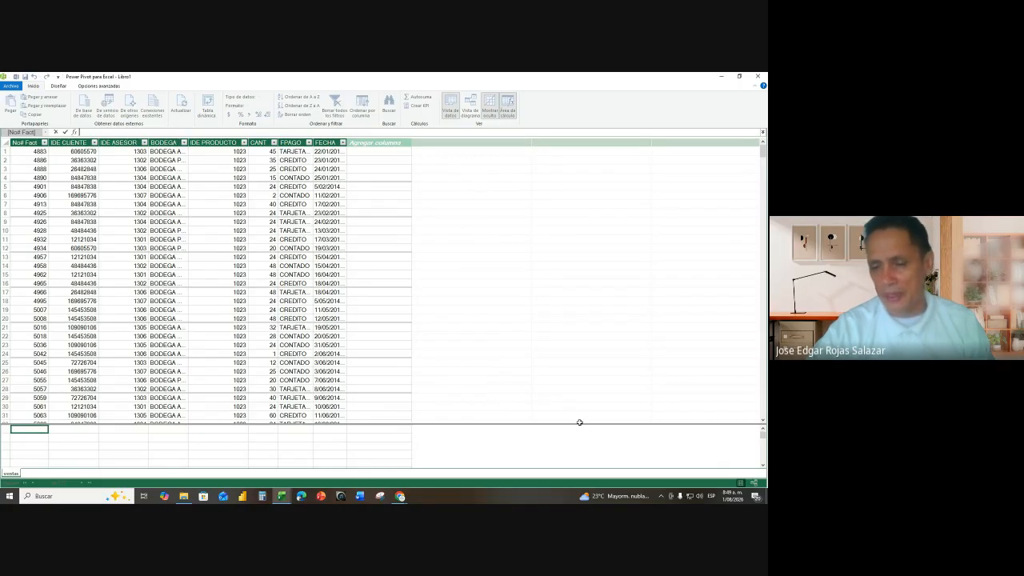
left_click_drag(579, 422, 570, 344)
- Examine the imported ventas records by moving down and back up through the FPAGO column
left_click(296, 292)
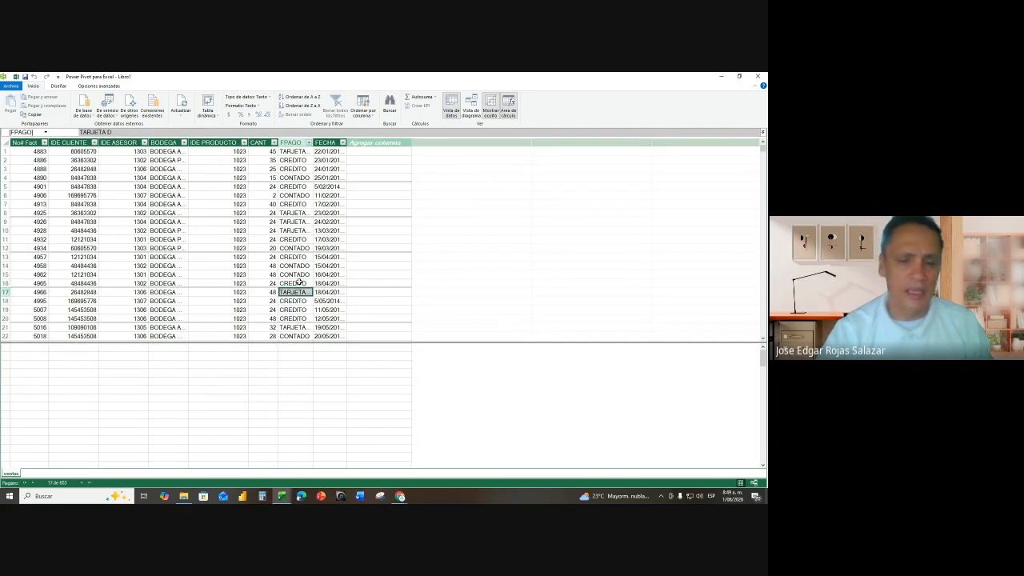
key("Down")
key("Down")
key("Down")
key("Down")
key("Down")
key("Down")
key("Down")
key("Down")
key("Down")
key("Down")
key("Down")
key("Down")
key("Down")
key("Down")
key("Down")
key("Down")
key("Down")
key("Down")
key("Down")
key("Up")
key("Up")
key("Up")
key("Up")
key("Up")
key("Up")
key("Up")
key("Up")
key("Up")
key("Up")
key("Up")
key("Up")
key("Up")
key("Up")
key("Up")
key("Up")
key("Up")
key("Up")
key("Up")
key("Up")
key("Up")
key("Up")
key("Up")
key("Up")
key("Up")
key("Up")
key("Up")
key("Up")
key("Up")
key("ctrl+space")
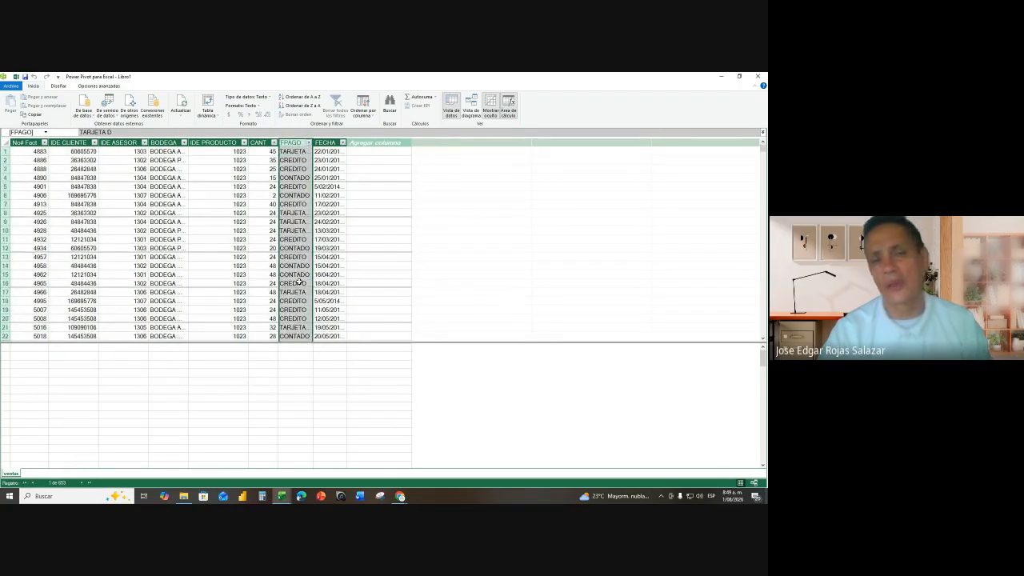
key("Down")
key("Down")
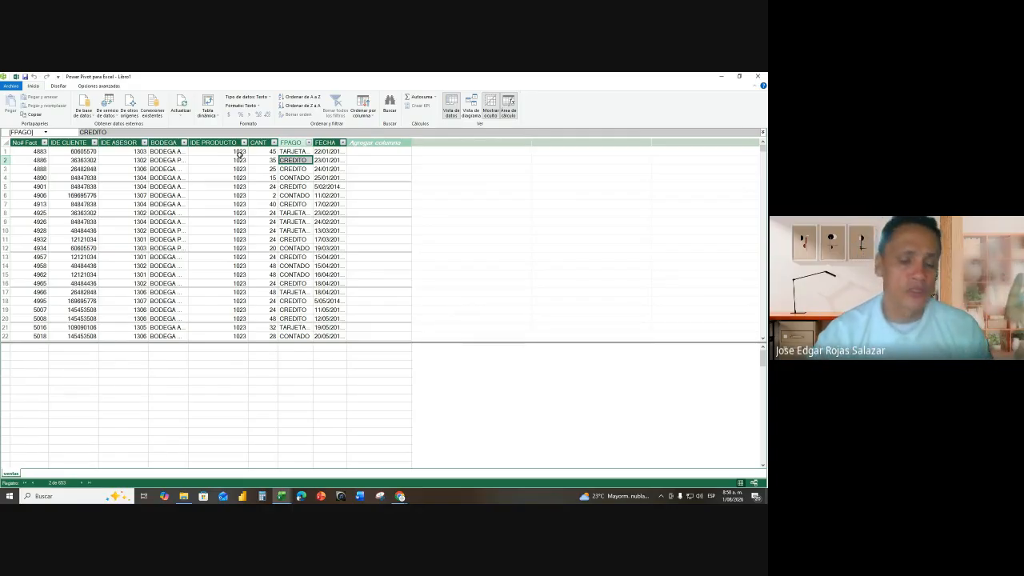
- Open the Modelo Relacional Excel file from the Ejercicios Excel folder and examine the header row of its product table
left_click(183, 497)
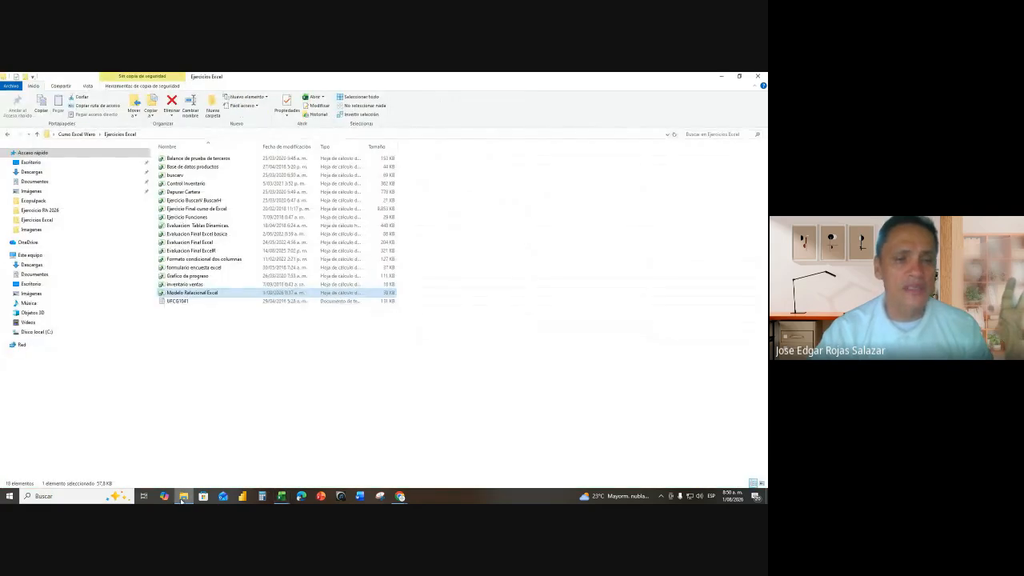
left_click(212, 293)
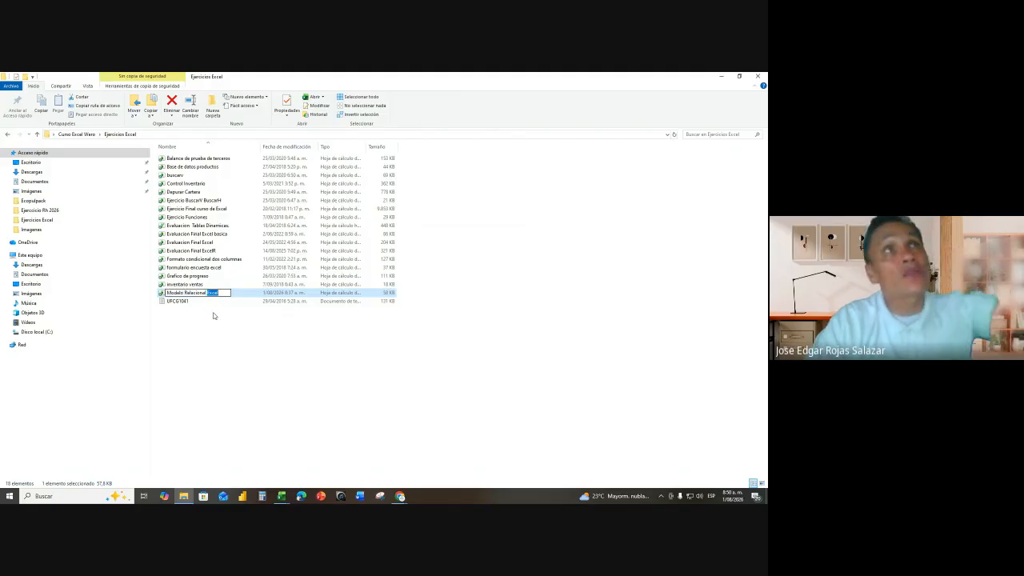
key("Return")
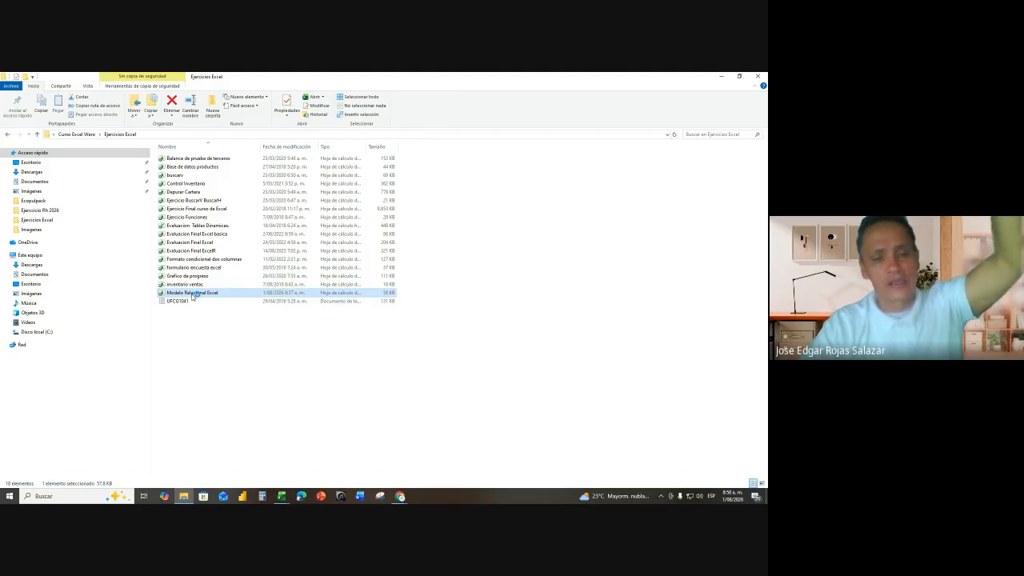
double_click(192, 293)
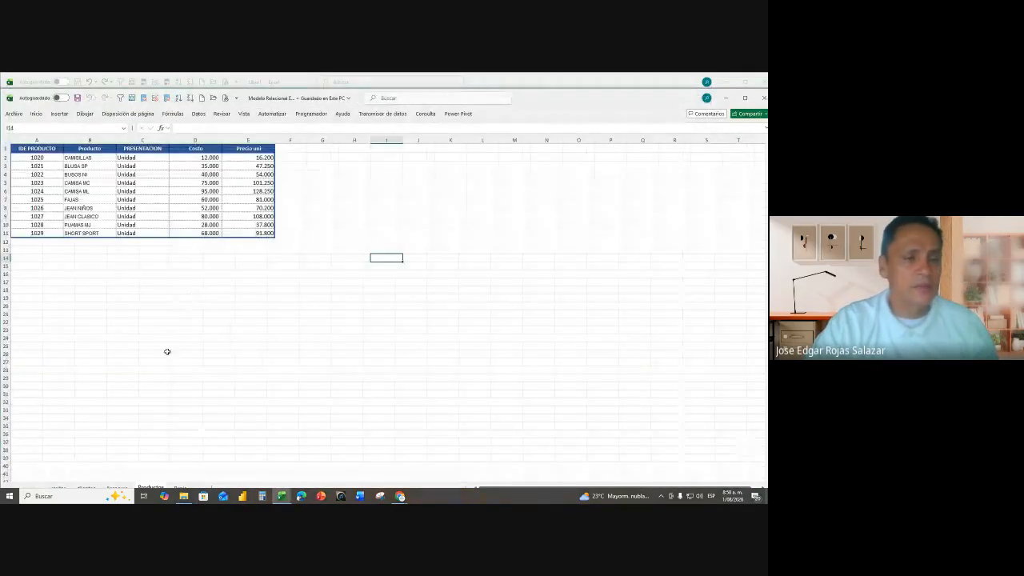
left_click_drag(32, 148, 250, 144)
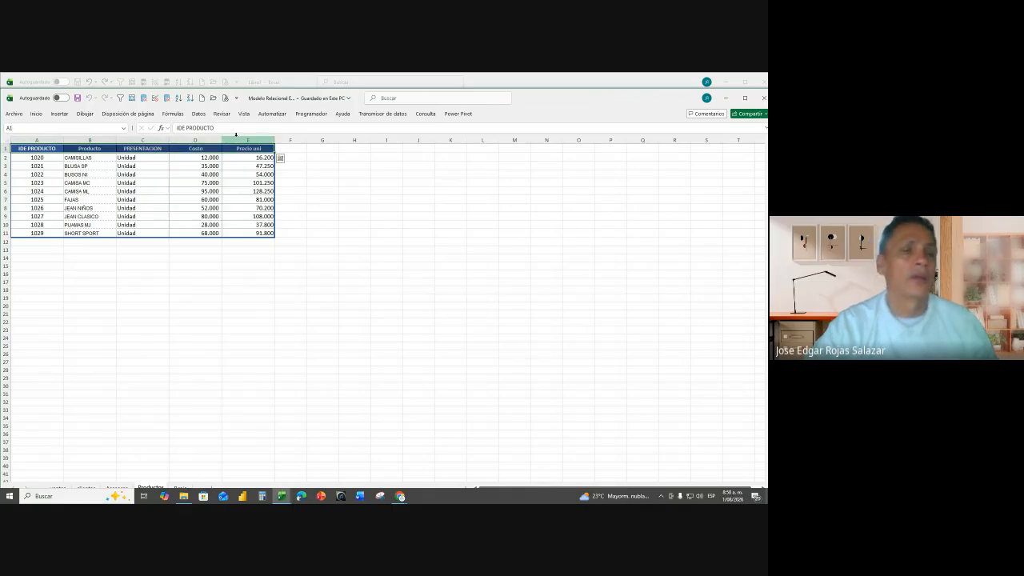
- Insert a row above the product table's headers, enter C in cell A1, and select the shifted header row
right_click(6, 148)
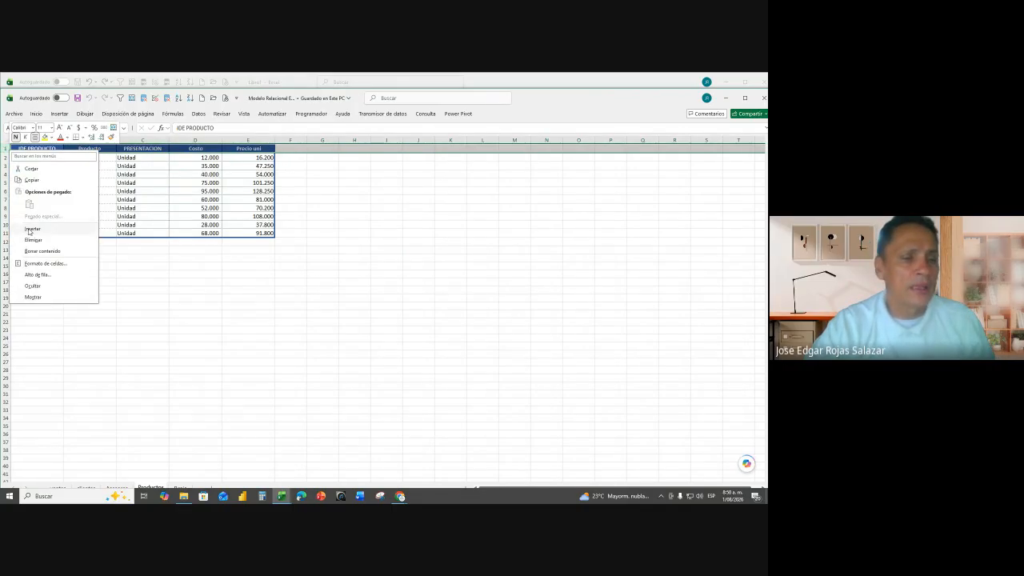
left_click(30, 231)
left_click(90, 266)
left_click(128, 289)
left_click(37, 150)
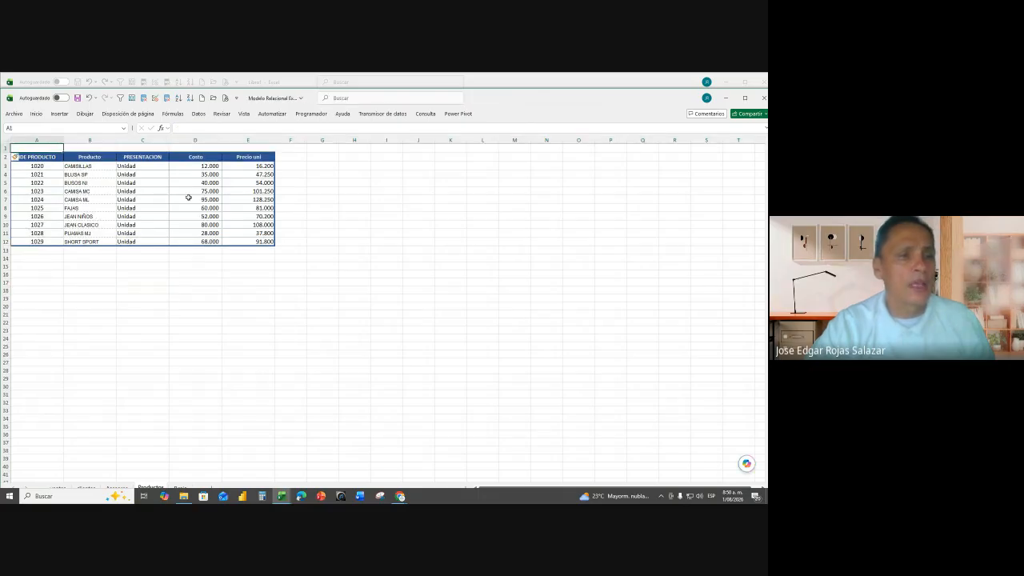
type("c")
key("Tab")
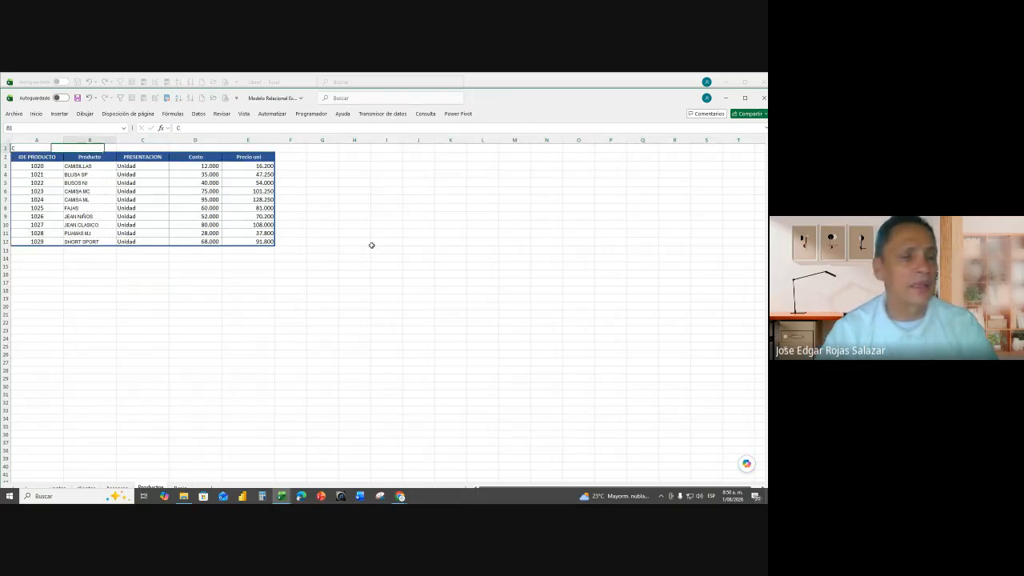
key("Down")
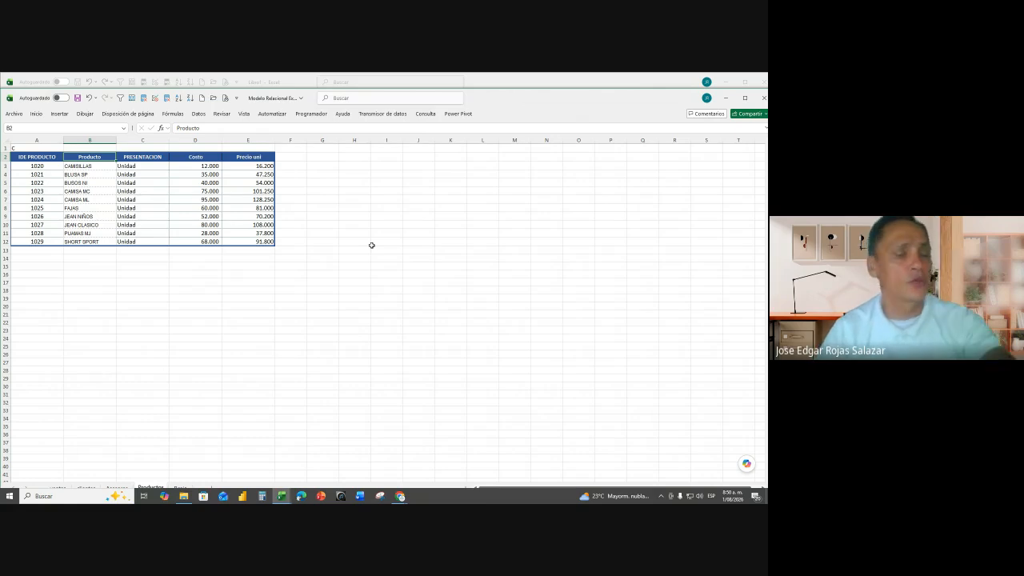
left_click_drag(16, 157, 232, 157)
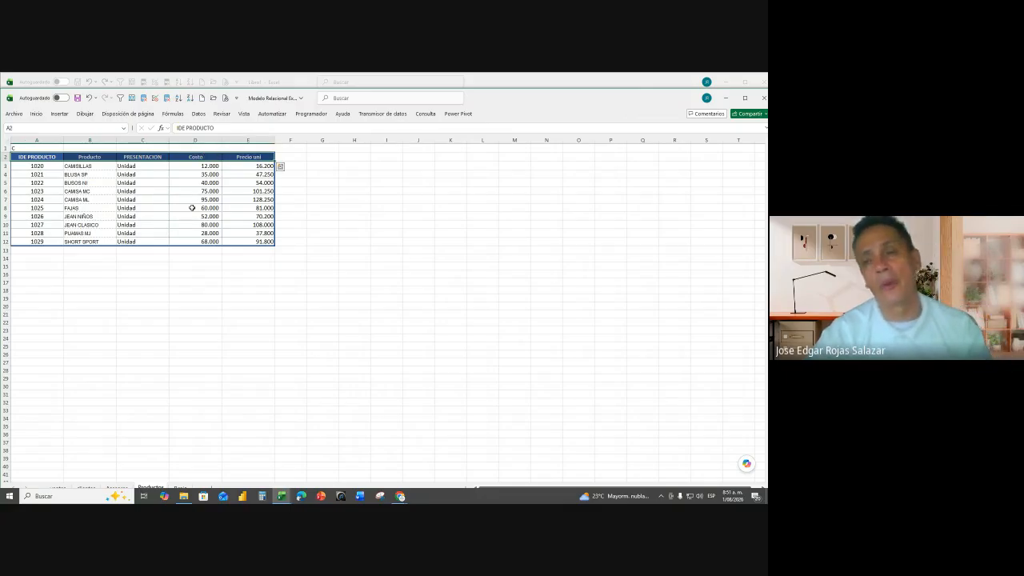
- Close Modelo Relacional Excel without saving and, back in Power Pivot, widen the FECHA column of the ventas table
left_click(763, 98)
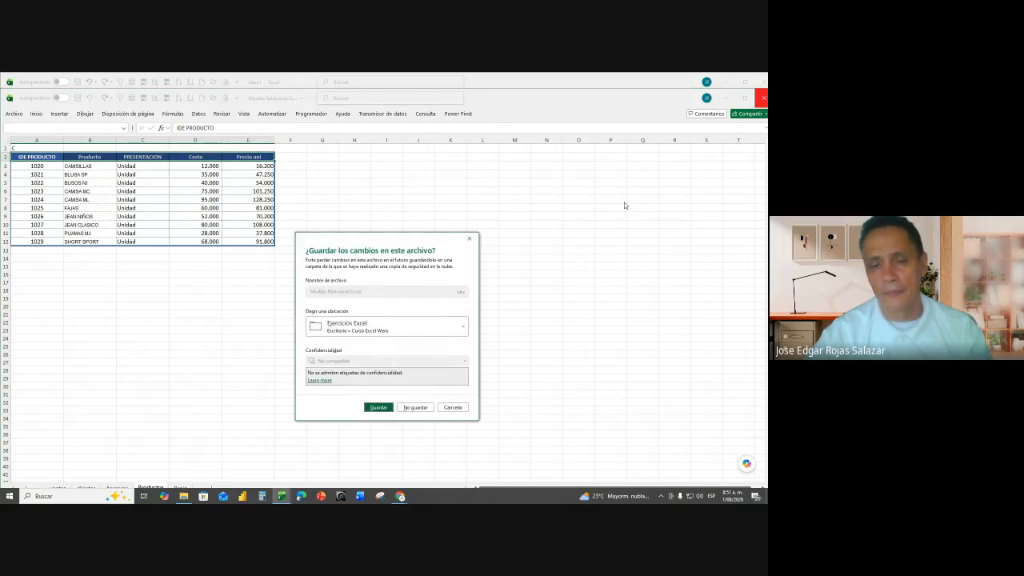
left_click(415, 408)
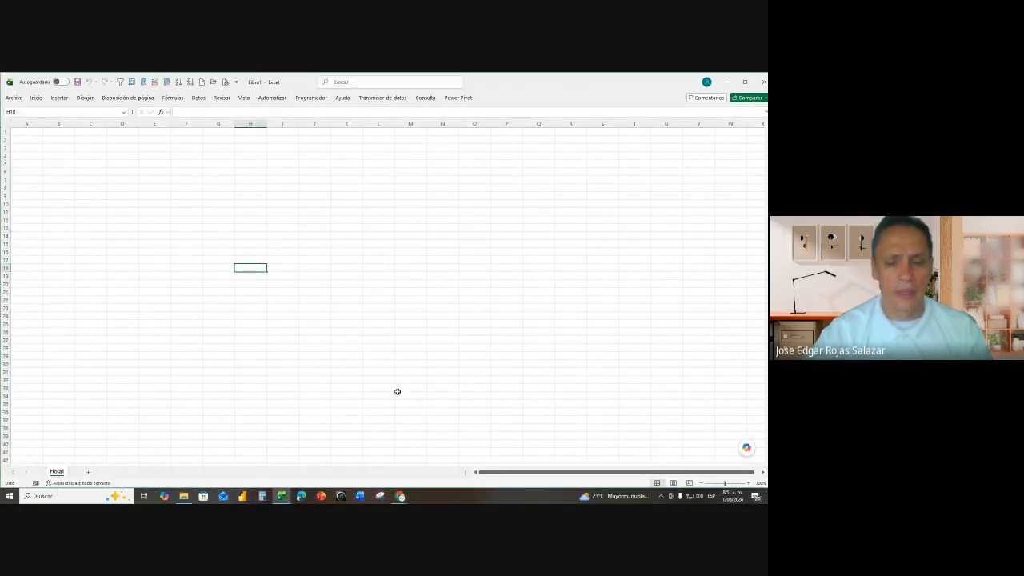
left_click(282, 497)
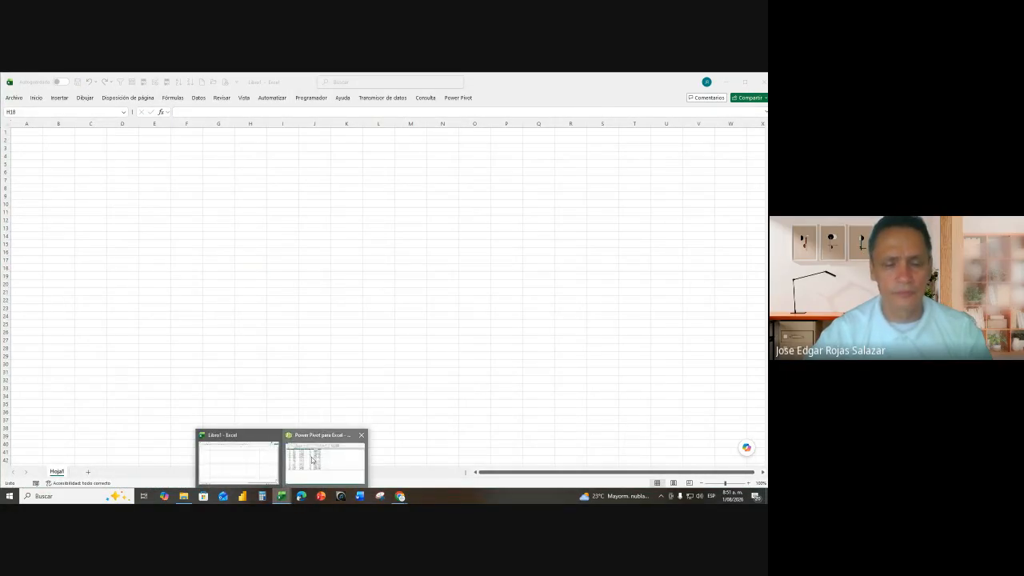
left_click(312, 459)
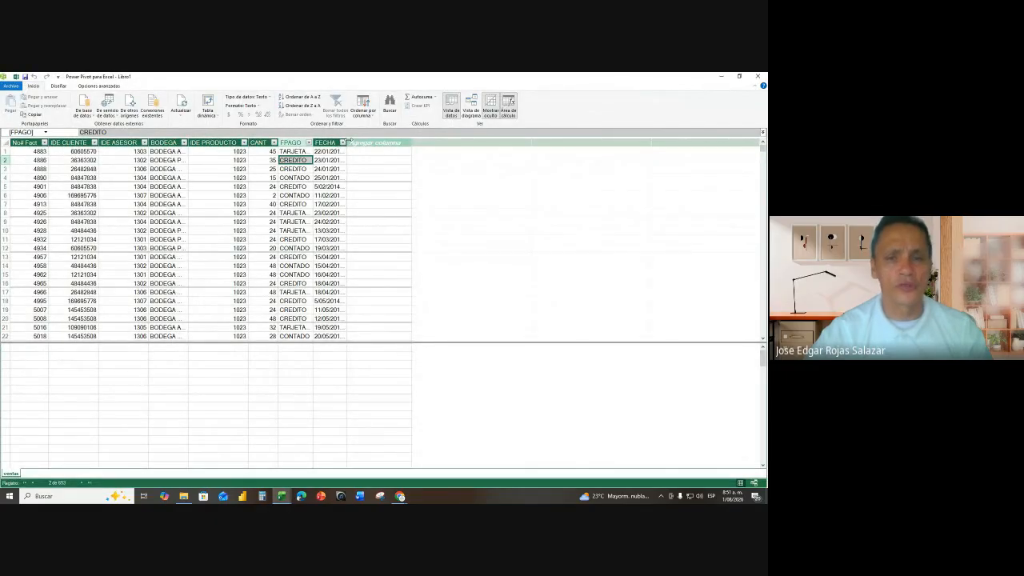
left_click_drag(348, 142, 372, 142)
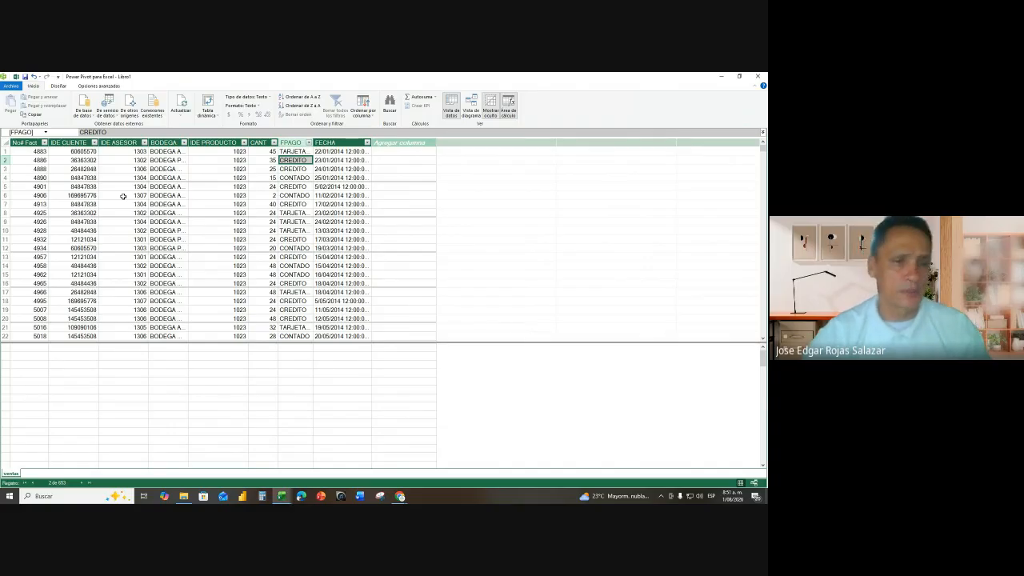
- Start another table import from an Excel file and choose Modelo Relacional Excel as its source
left_click(130, 110)
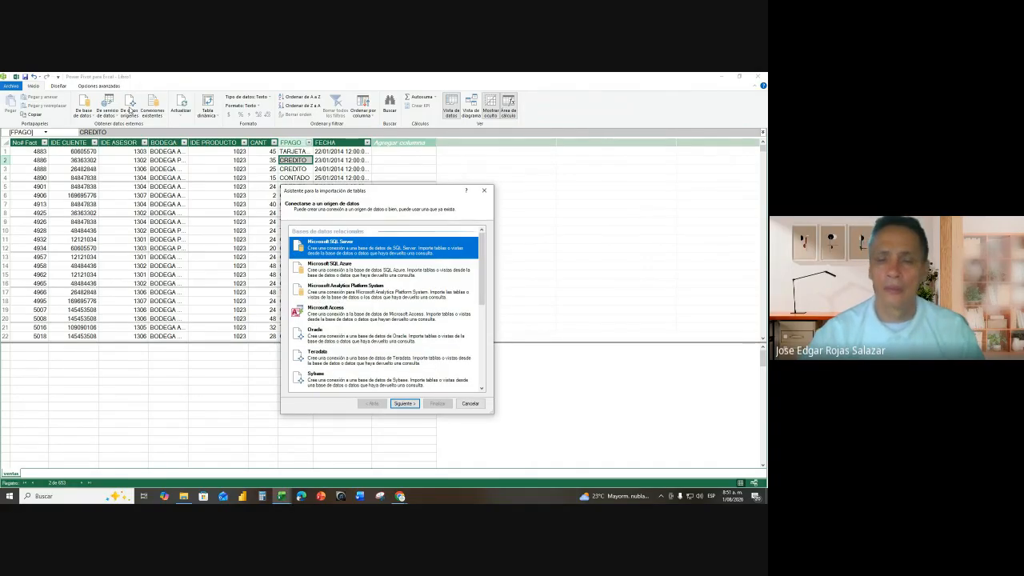
left_click_drag(480, 260, 488, 377)
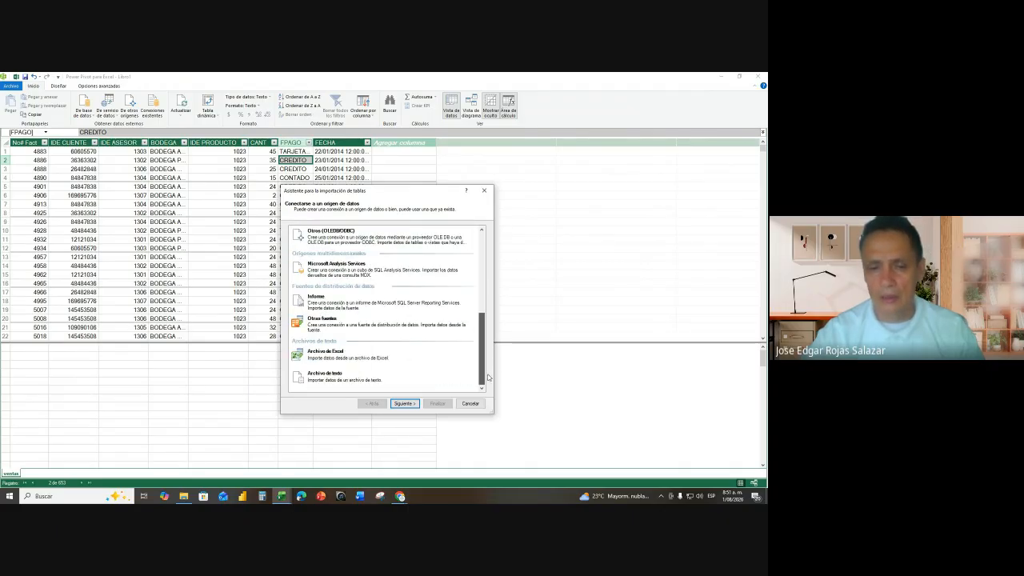
left_click(328, 356)
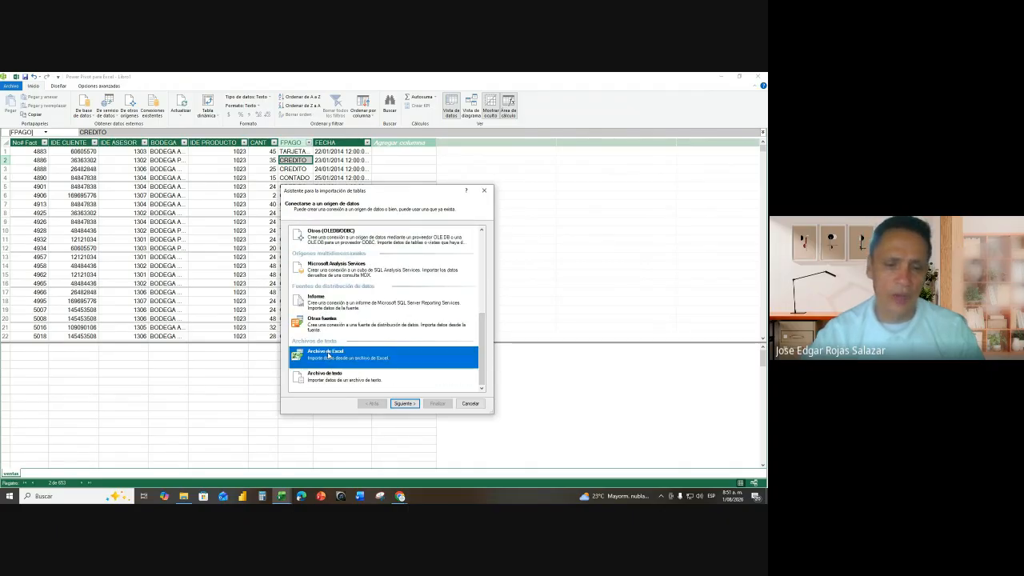
left_click(403, 404)
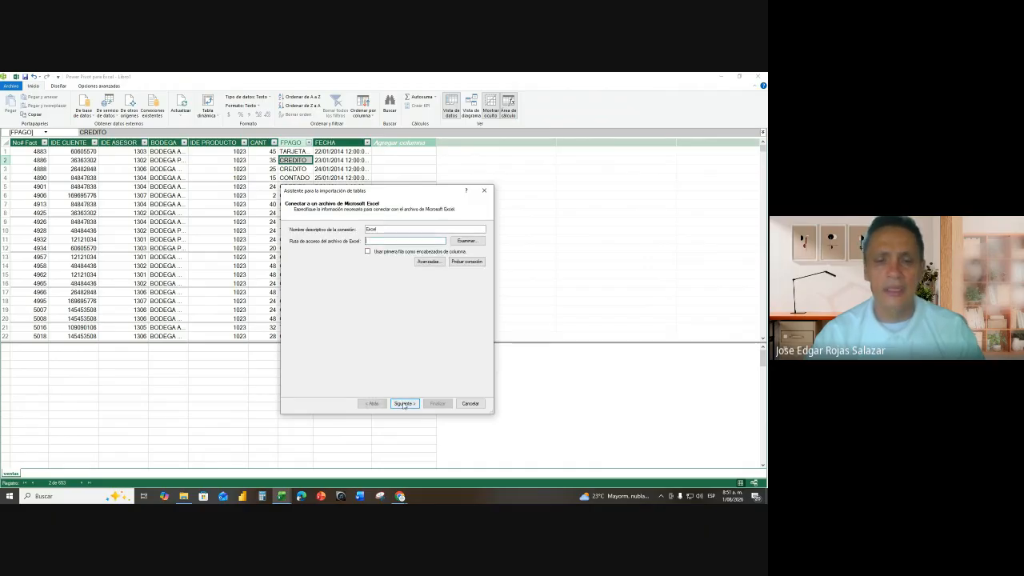
left_click(464, 242)
scroll(464, 272, "down", 1)
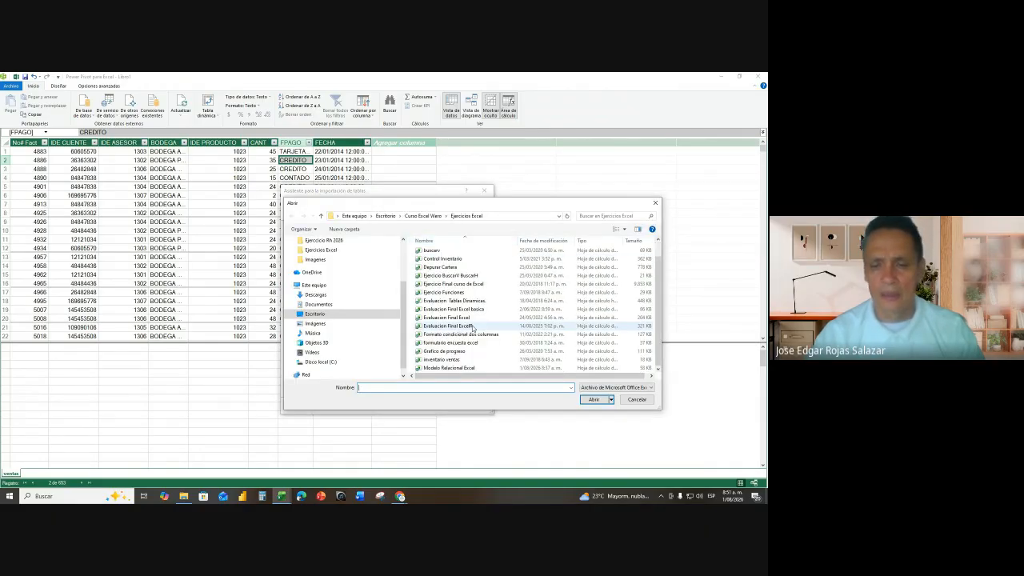
left_click(453, 368)
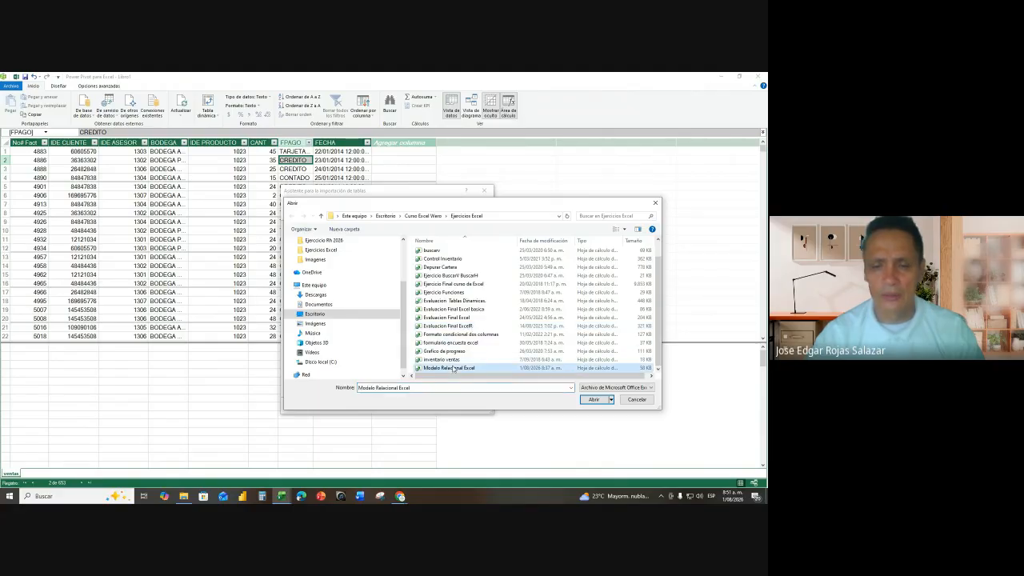
double_click(453, 369)
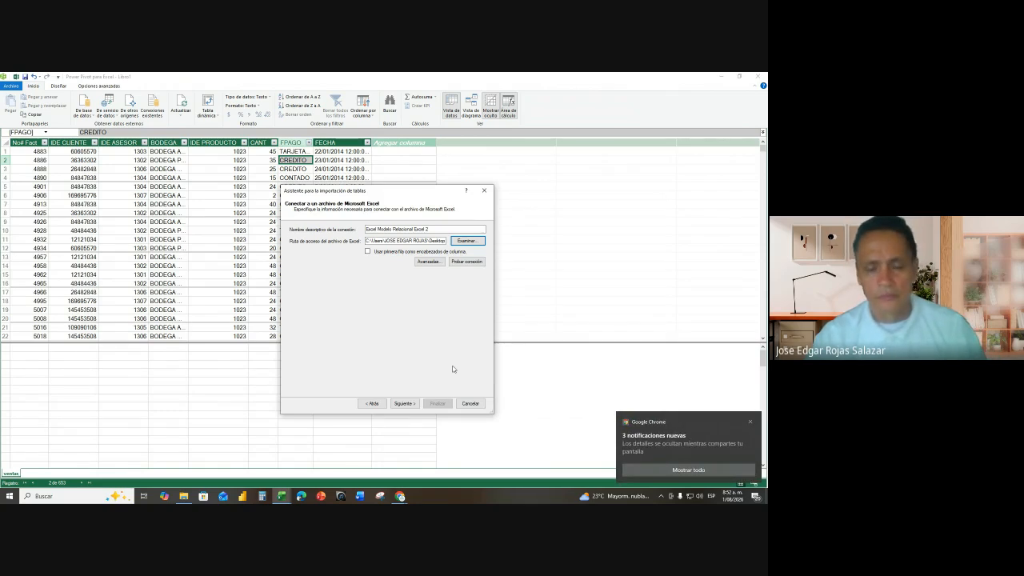
- Reselect the Modelo Relacional Excel file and connect to it using the first row as column headers
left_click(468, 241)
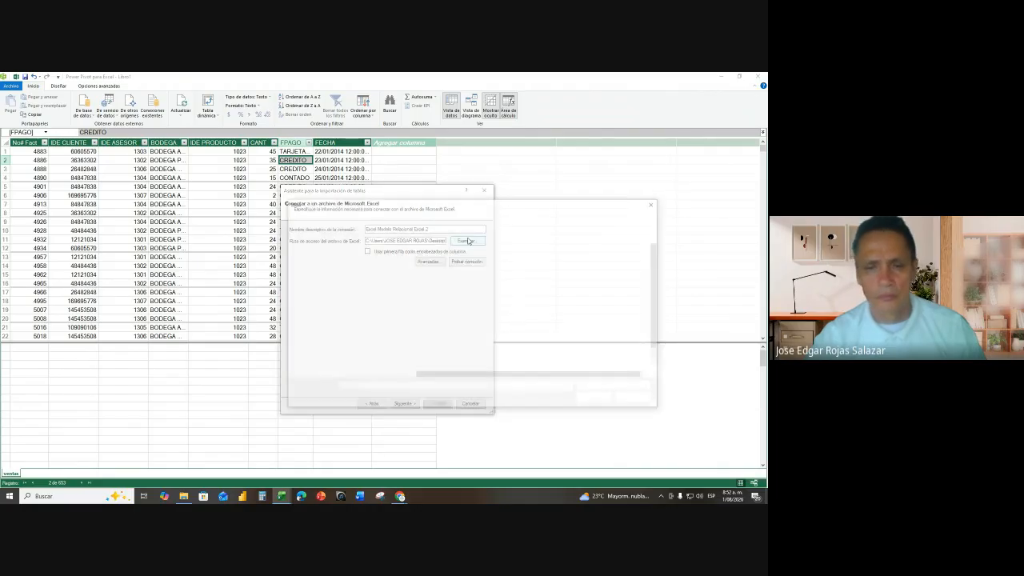
scroll(482, 305, "down", 2)
double_click(436, 368)
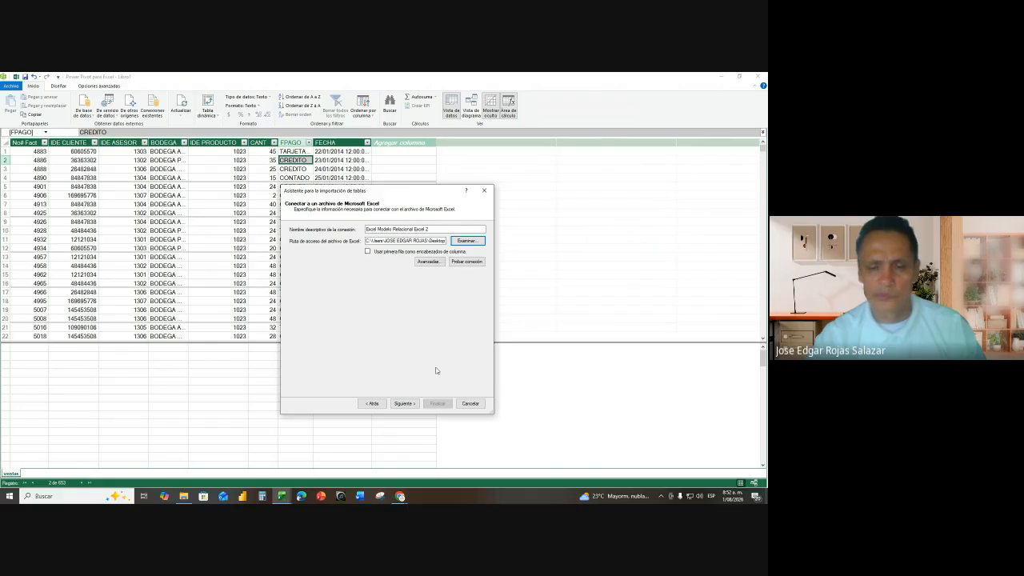
left_click(368, 252)
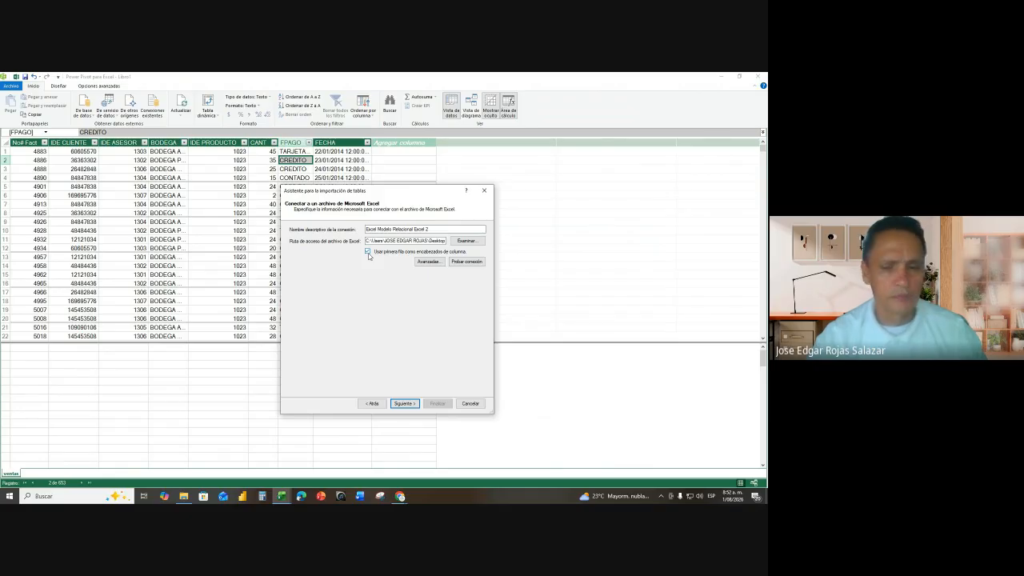
left_click(405, 403)
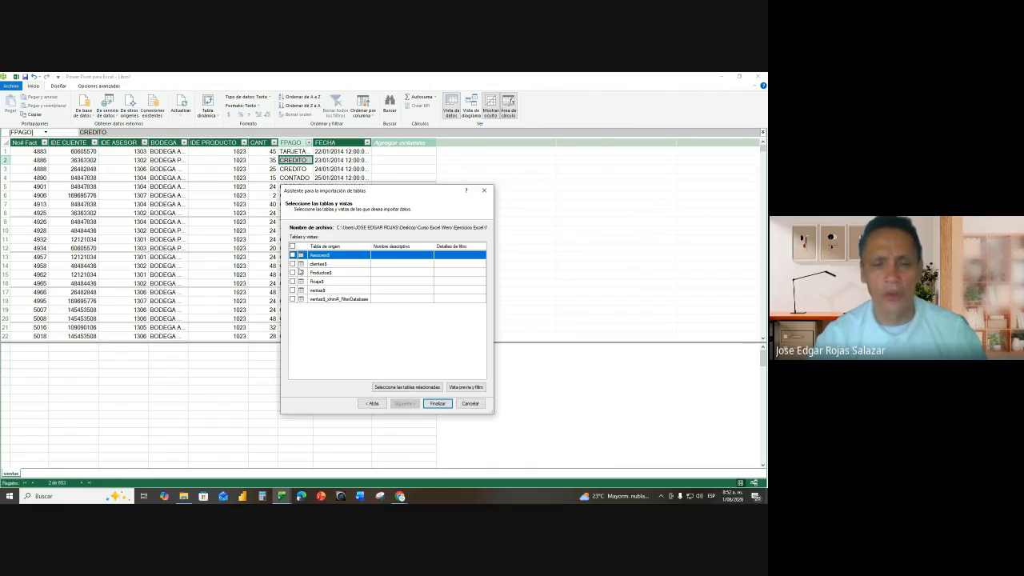
- Import only the clientes$ source table into the data model and close the import wizard
left_click(293, 264)
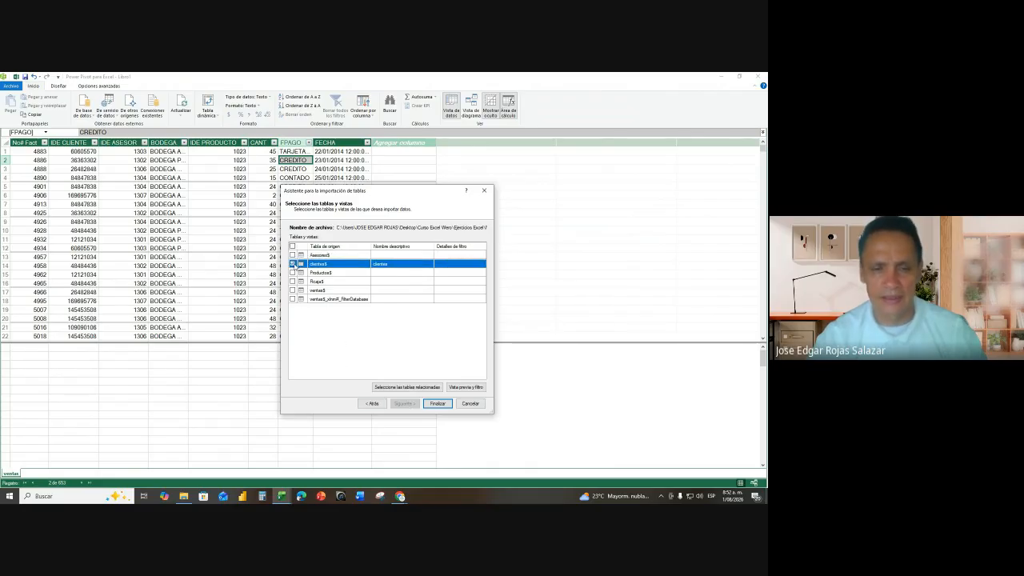
left_click(438, 403)
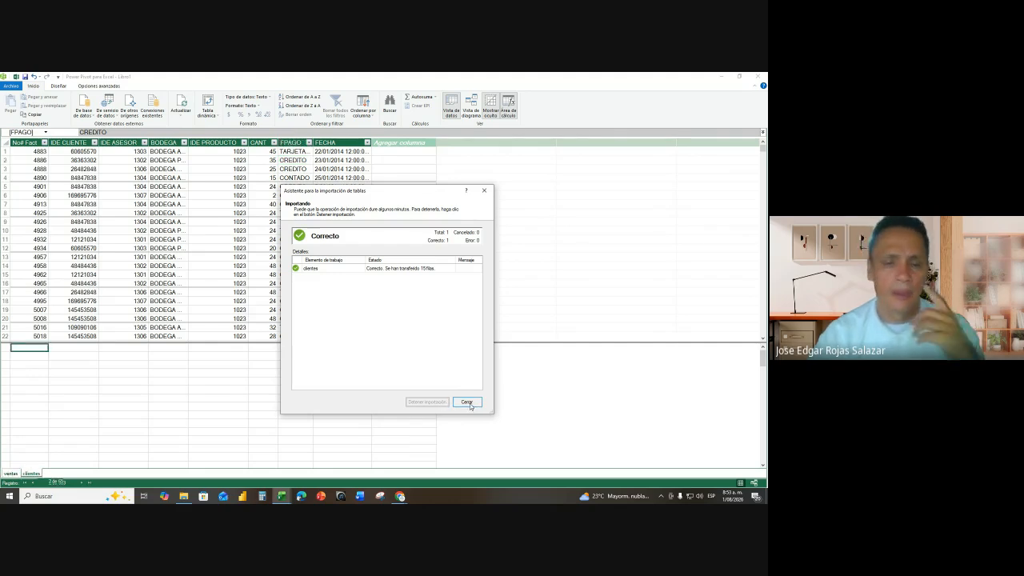
left_click(468, 403)
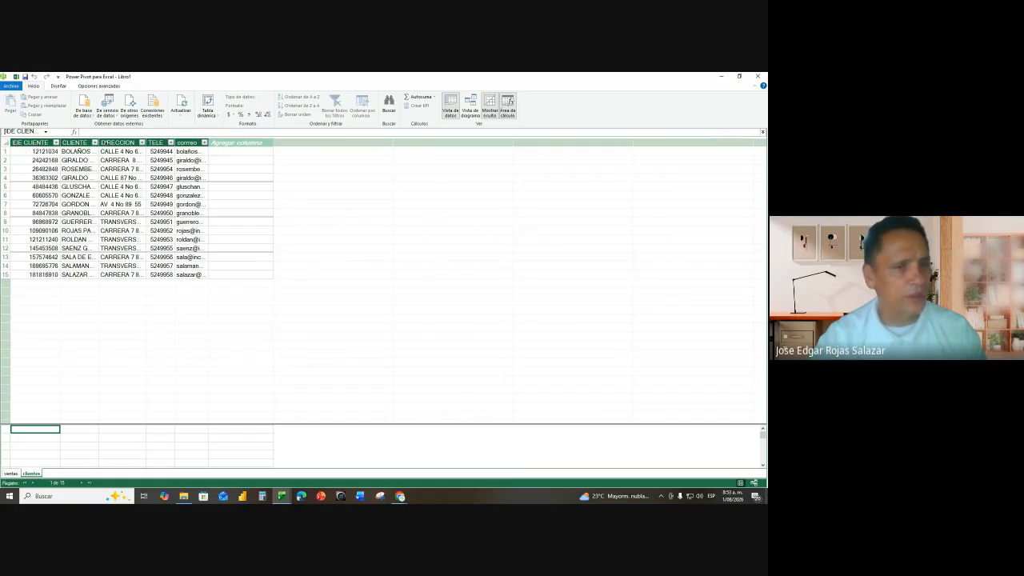
- Widen the CLIENTE, DIRECCION and correo columns of the clientes table so their entries can be read
left_click_drag(99, 143, 231, 144)
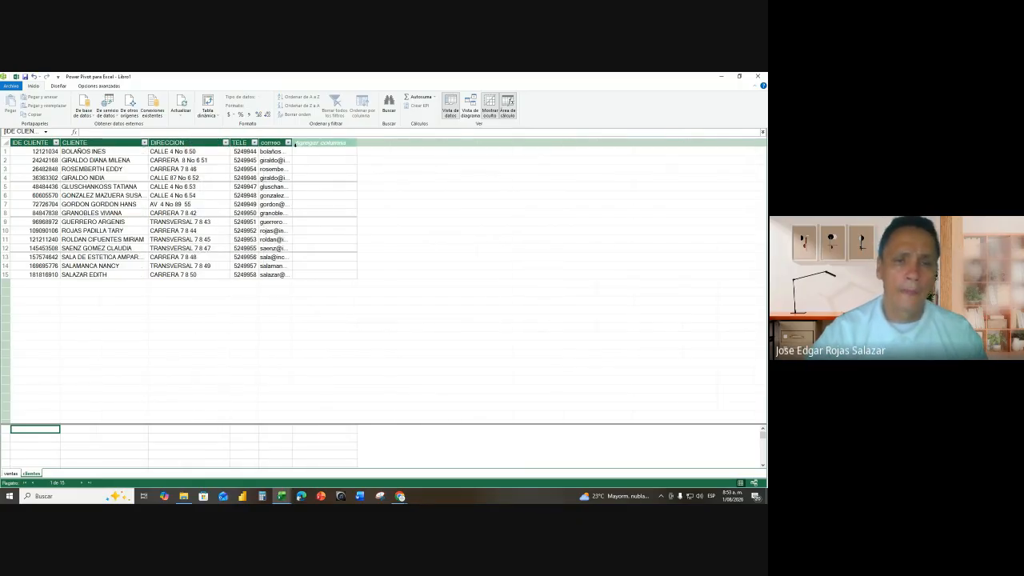
left_click_drag(342, 143, 351, 143)
left_click(87, 152)
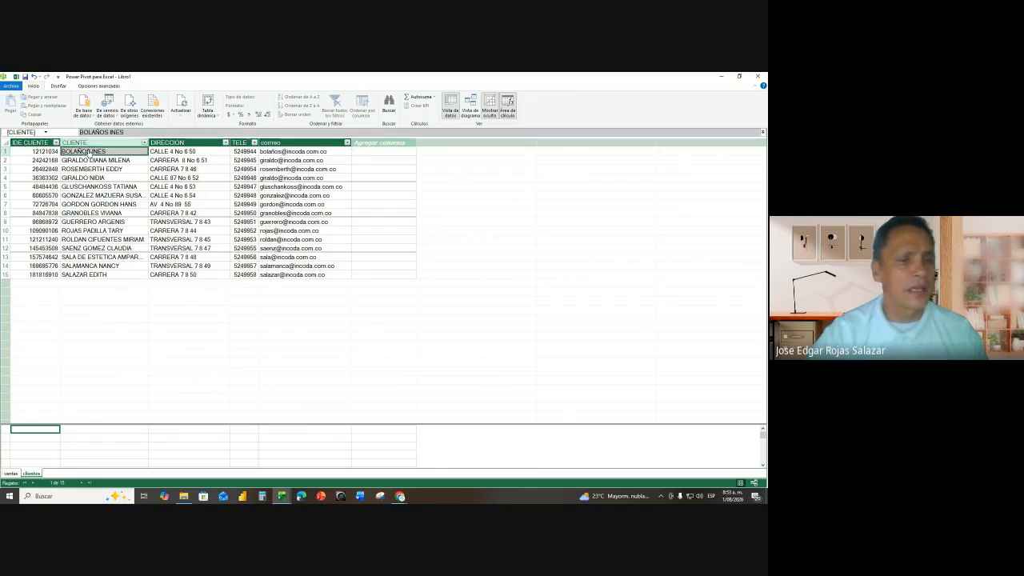
- Compare the imported ventas and clientes tables, checking the BODEGA column in ventas and the TELE column in clientes
left_click(11, 474)
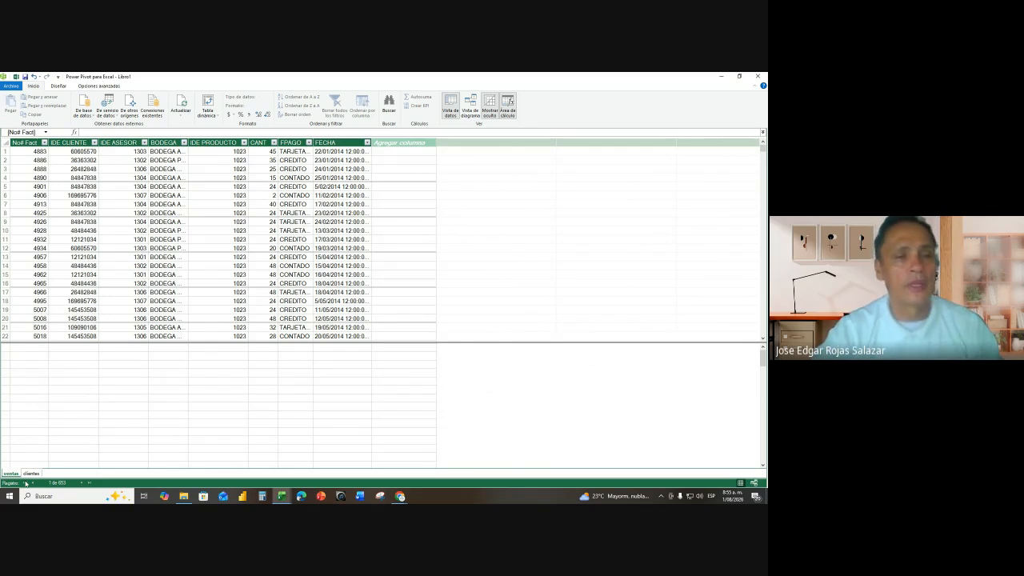
left_click(166, 151)
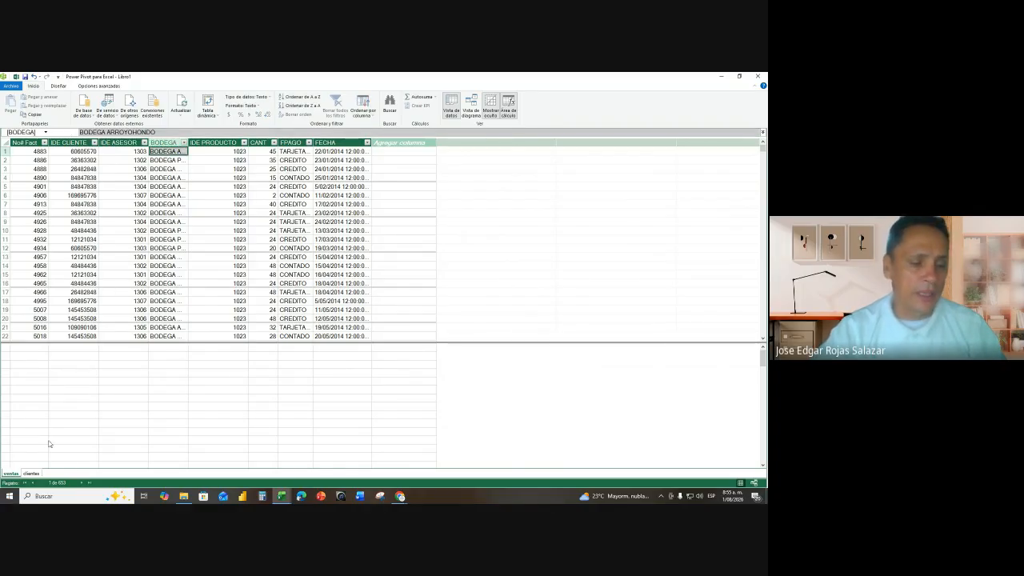
left_click(31, 474)
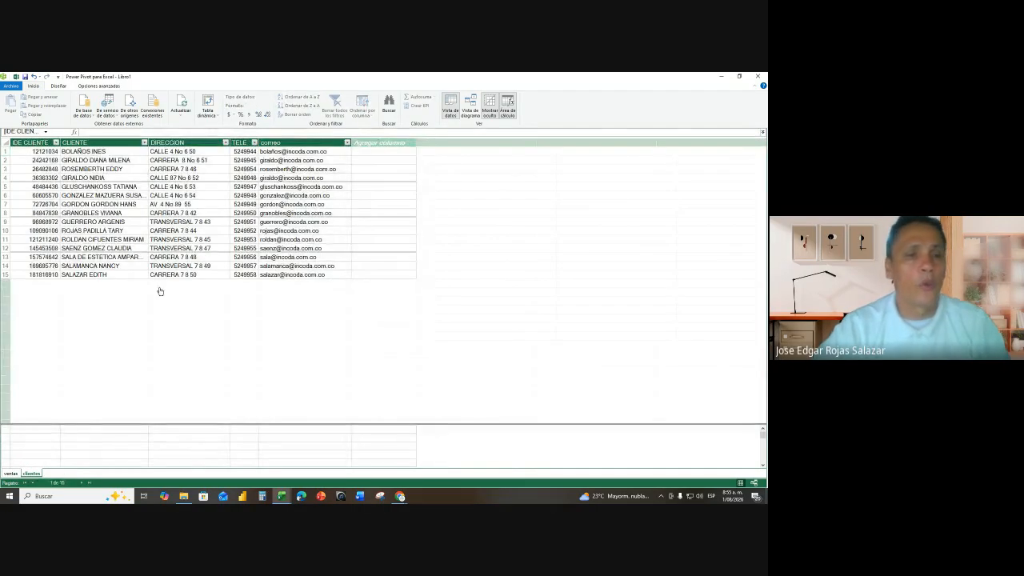
left_click(247, 158)
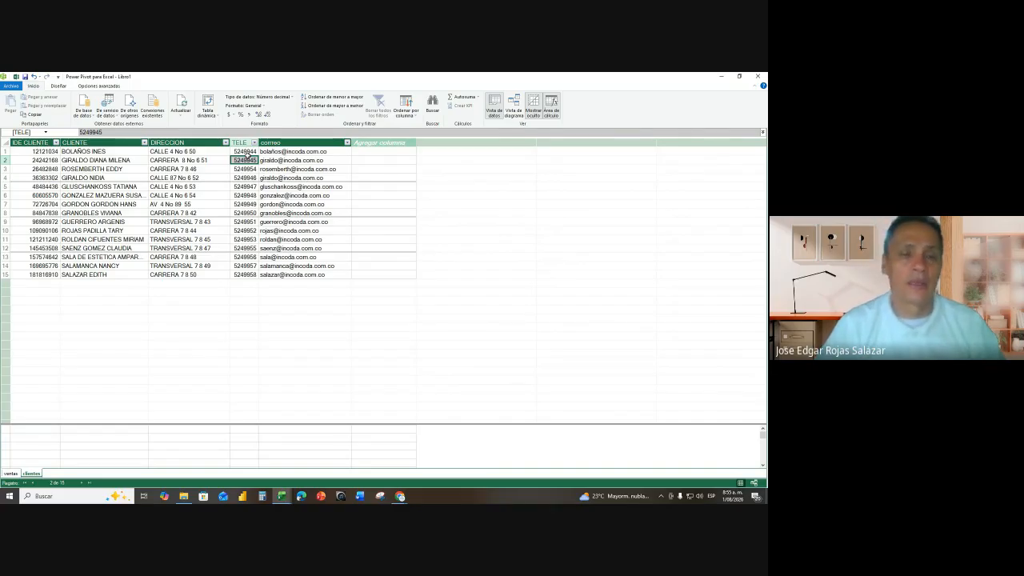
- Compare the IDE CLIENTE column in the ventas and clientes tables, and check the IDE ASESOR column in ventas
left_click(10, 474)
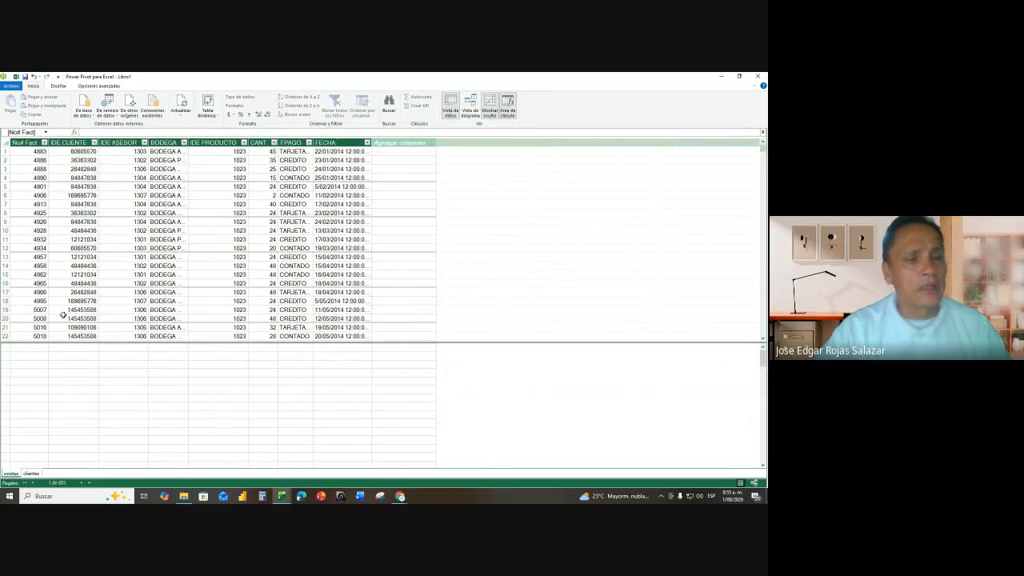
left_click(83, 213)
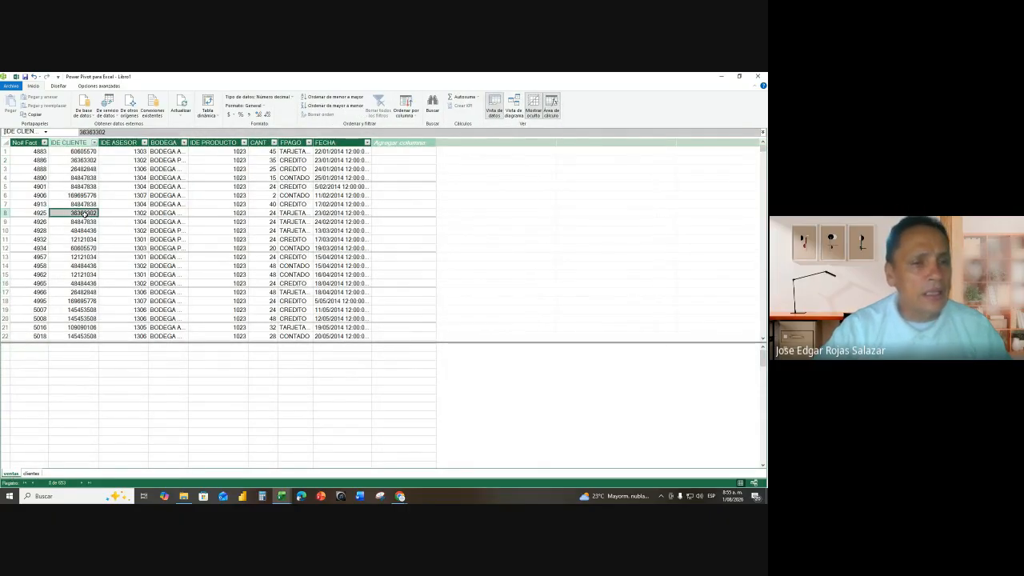
left_click(32, 474)
left_click(24, 170)
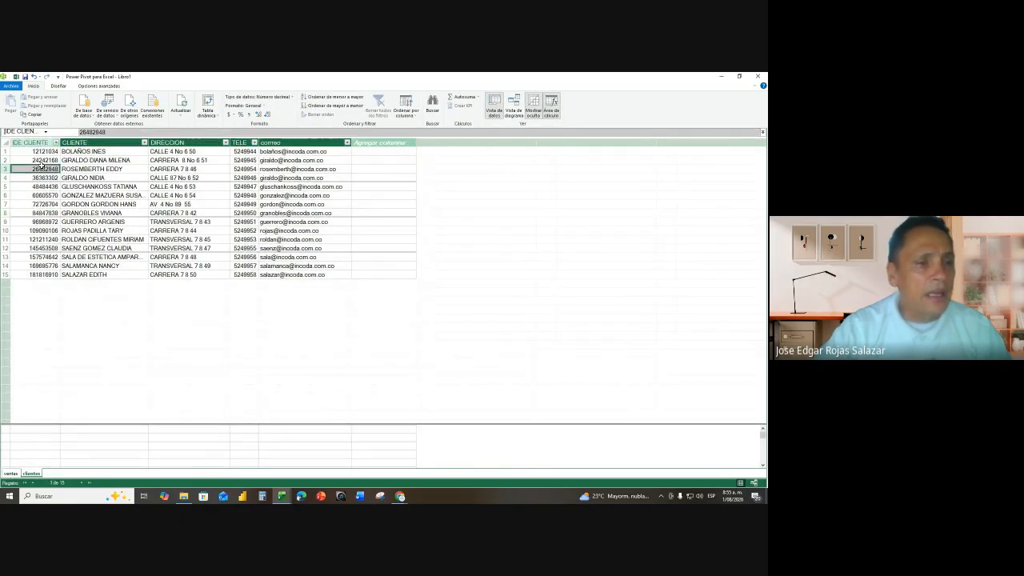
left_click(10, 474)
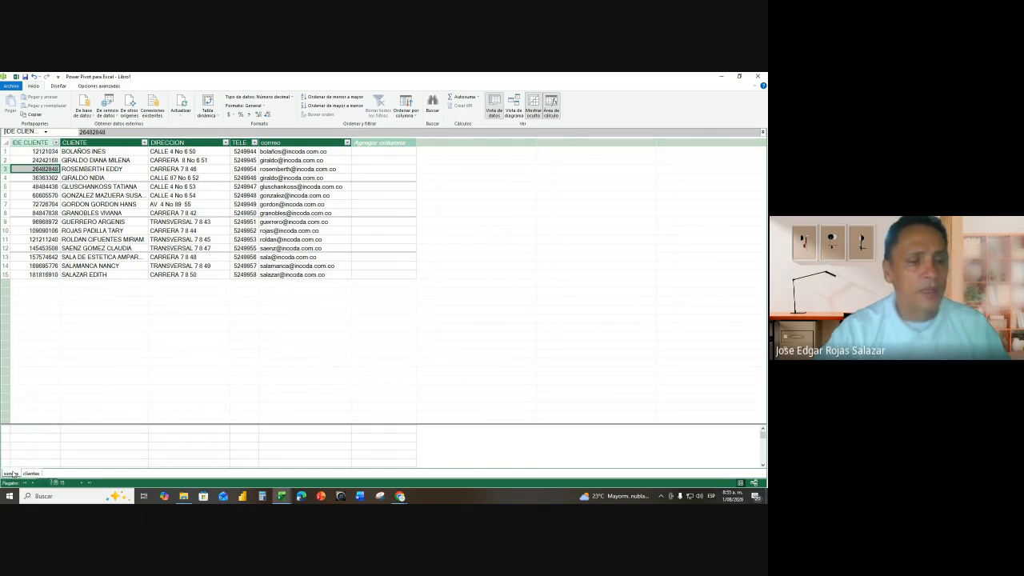
left_click(80, 205)
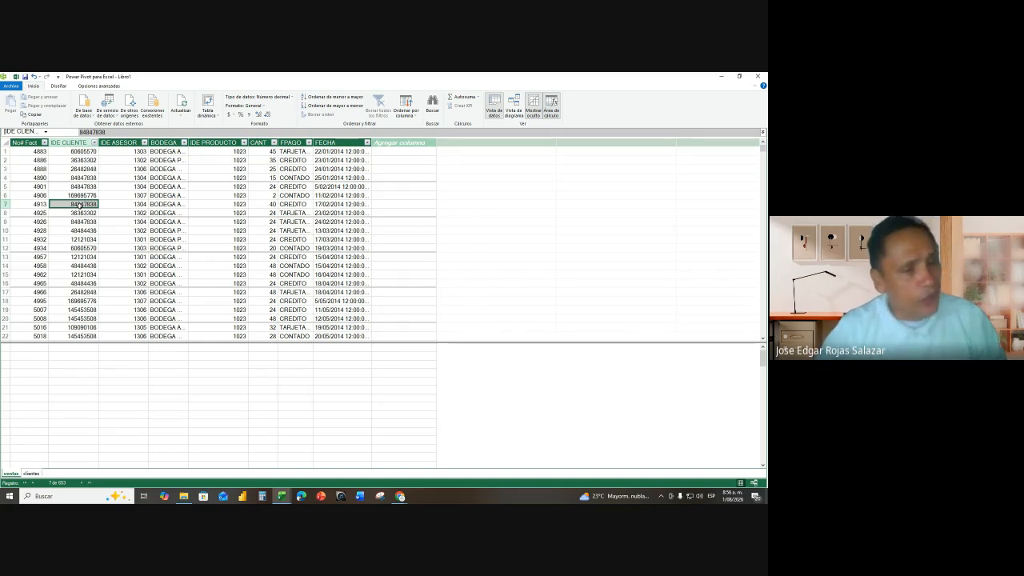
left_click(30, 474)
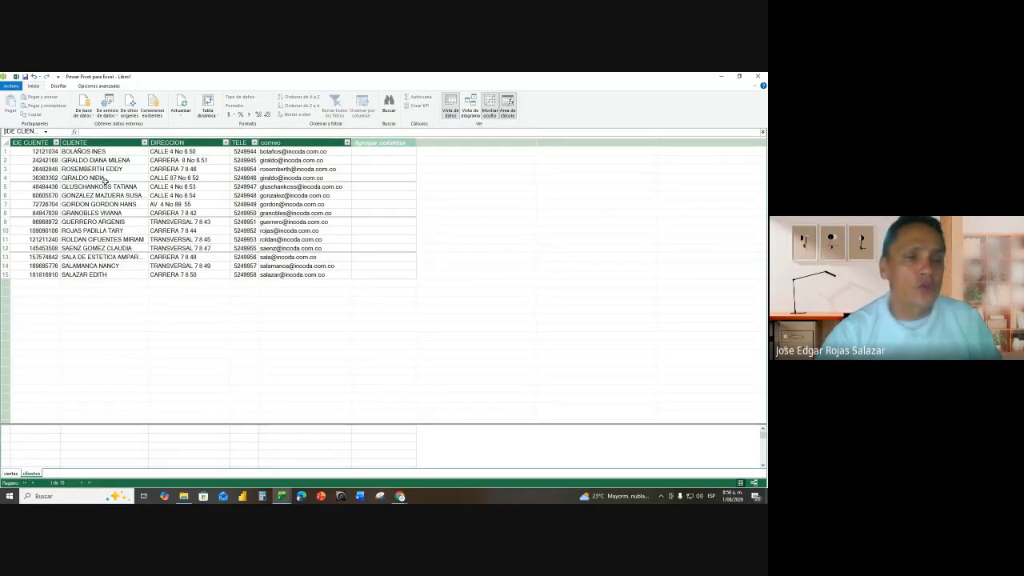
left_click(10, 473)
left_click(101, 256)
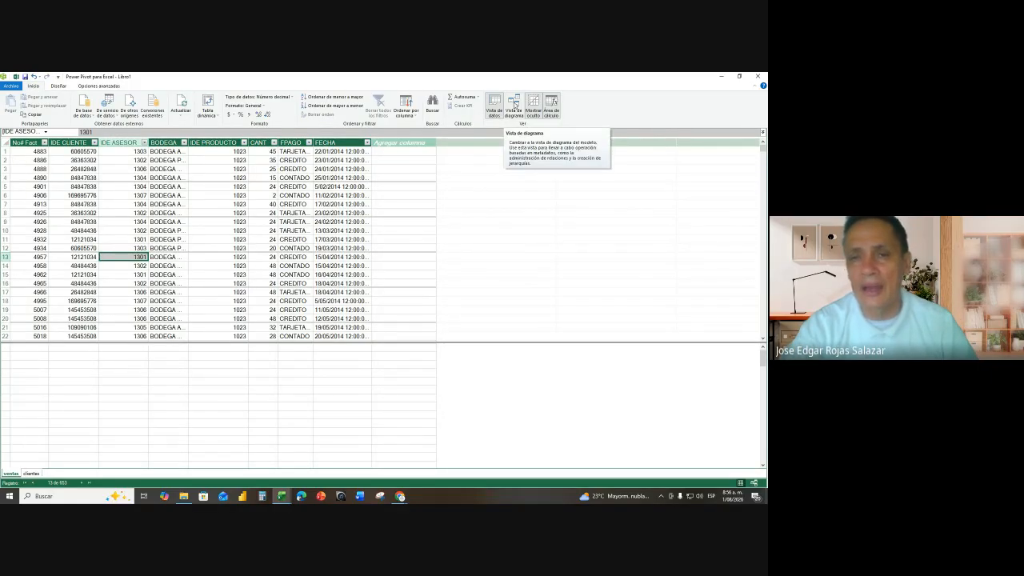
- Show the model as a diagram, place the ventas and clientes tables side by side and enlarge both so all their fields fit
left_click(513, 104)
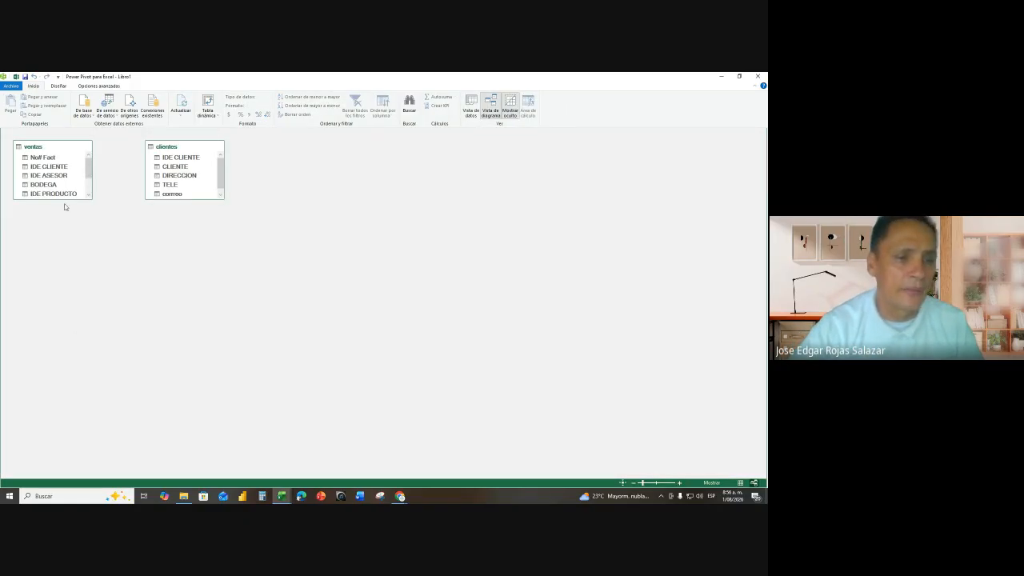
left_click_drag(65, 200, 56, 300)
left_click_drag(189, 151, 364, 169)
left_click(40, 159)
left_click_drag(50, 148, 272, 170)
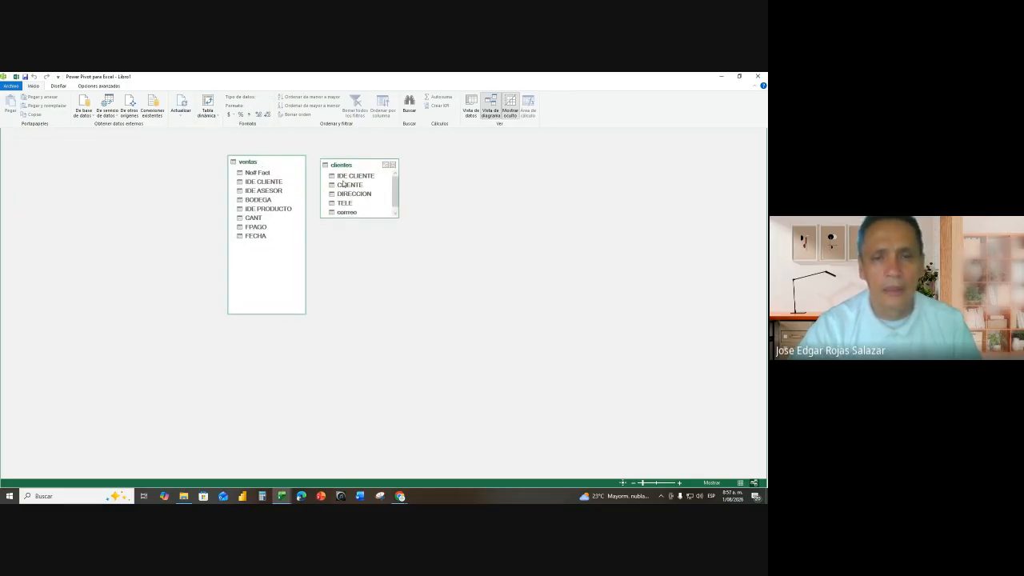
mouse_move(364, 217)
left_mouse_down()
mouse_move(364, 246)
mouse_move(364, 232)
left_mouse_up()
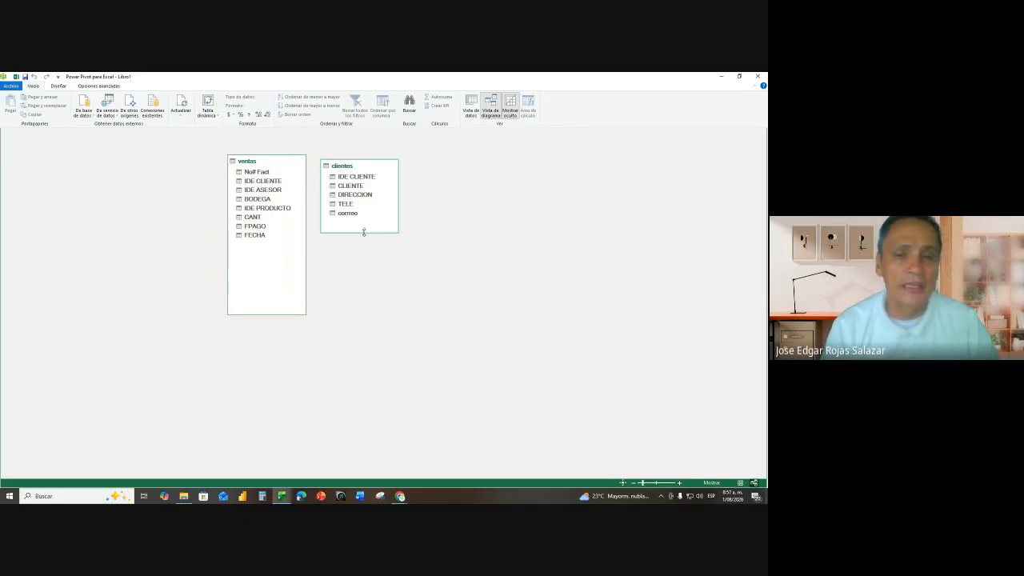
- Relate IDE CLIENTE in ventas to IDE CLIENTE in clientes, move clientes farther from ventas and select the relationship line
left_click(358, 178)
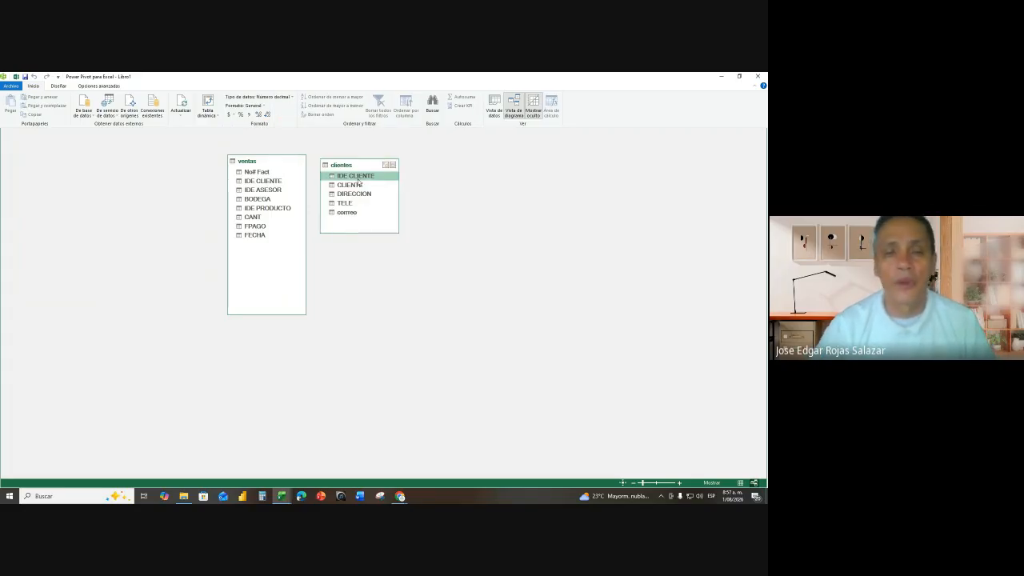
left_click(252, 182)
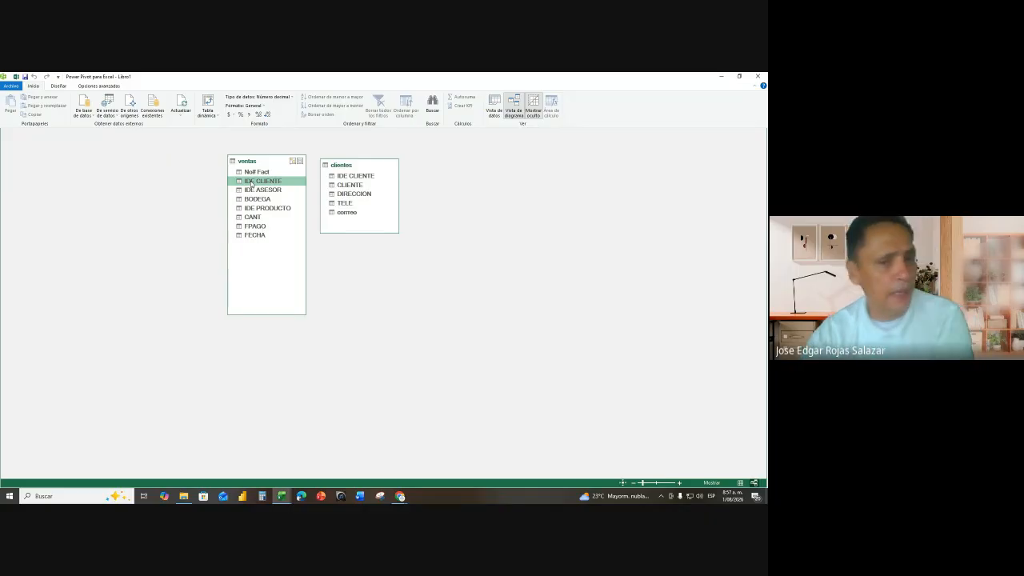
left_click_drag(271, 182, 364, 179)
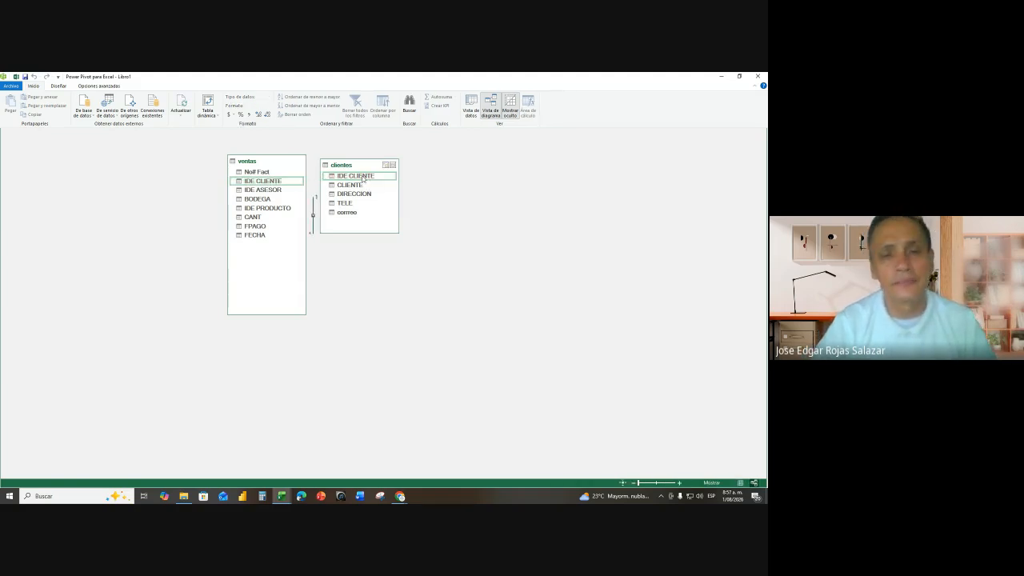
left_click_drag(365, 164, 405, 159)
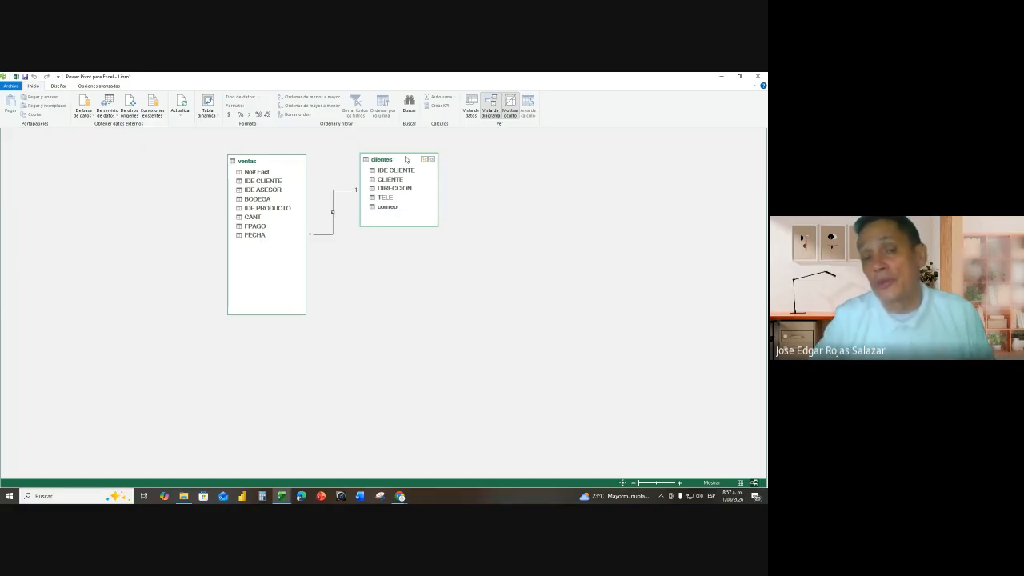
left_click(333, 224)
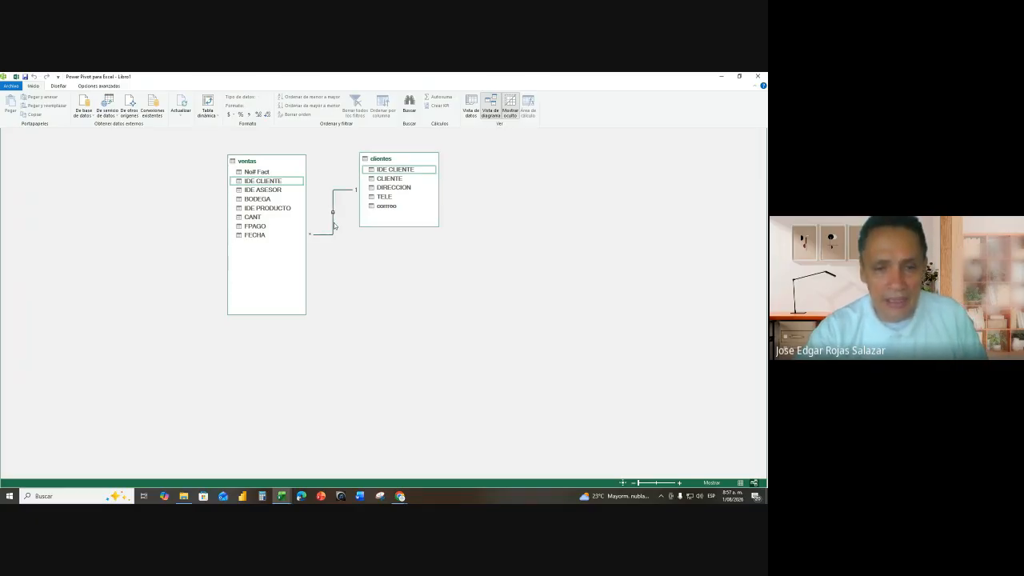
- Delete the existing relationship between the ventas and clientes tables from the model
right_click(334, 225)
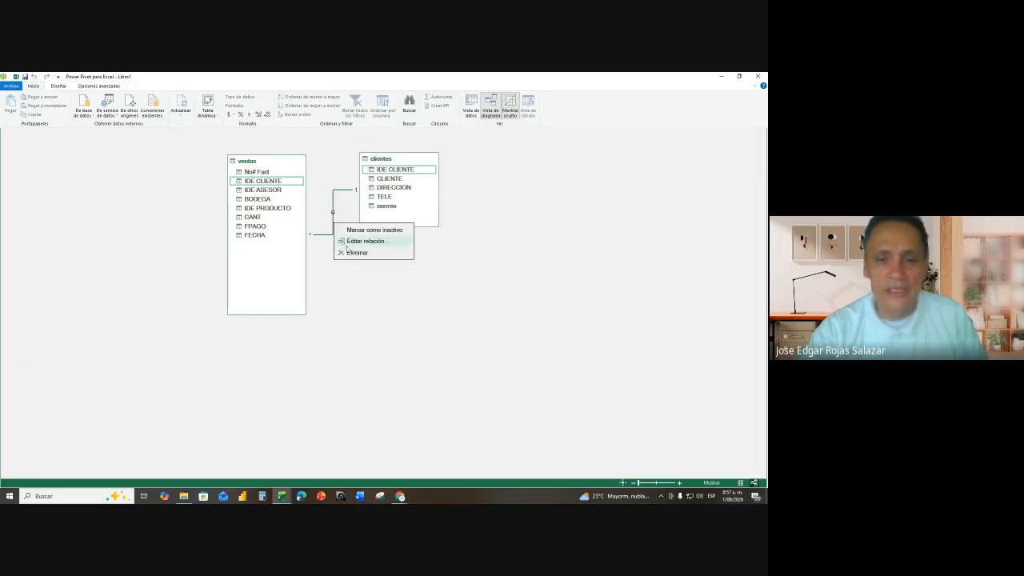
left_click(344, 251)
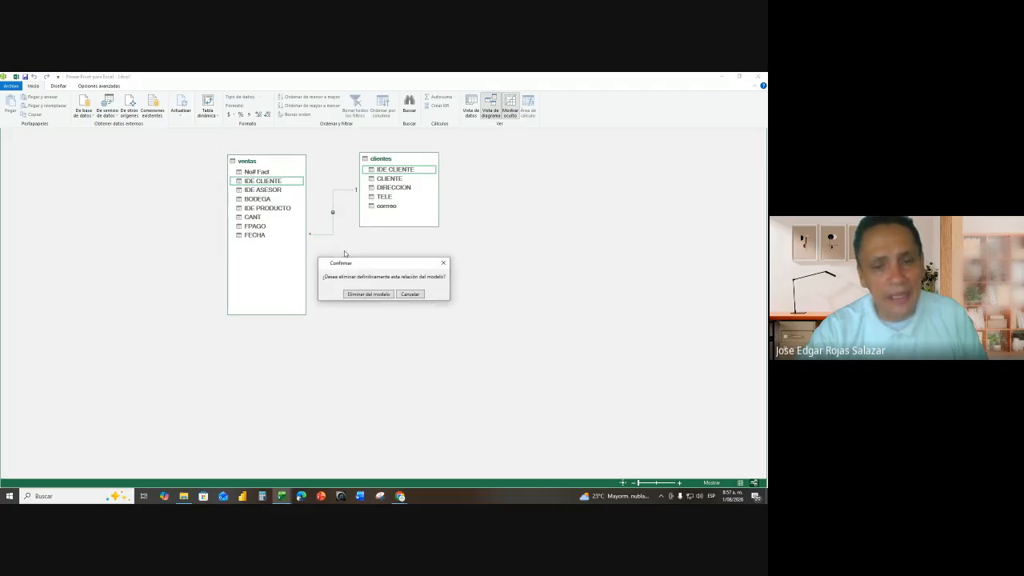
left_click(364, 294)
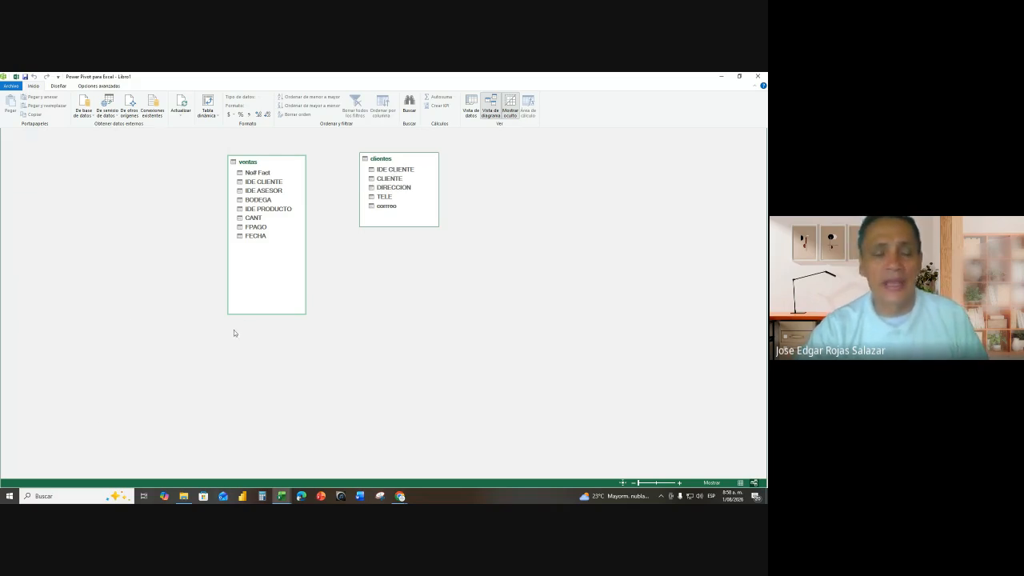
- Try relating IDE CLIENTE in ventas to CLIENTE in clientes, and delete that relationship from the model
left_click_drag(269, 182, 394, 178)
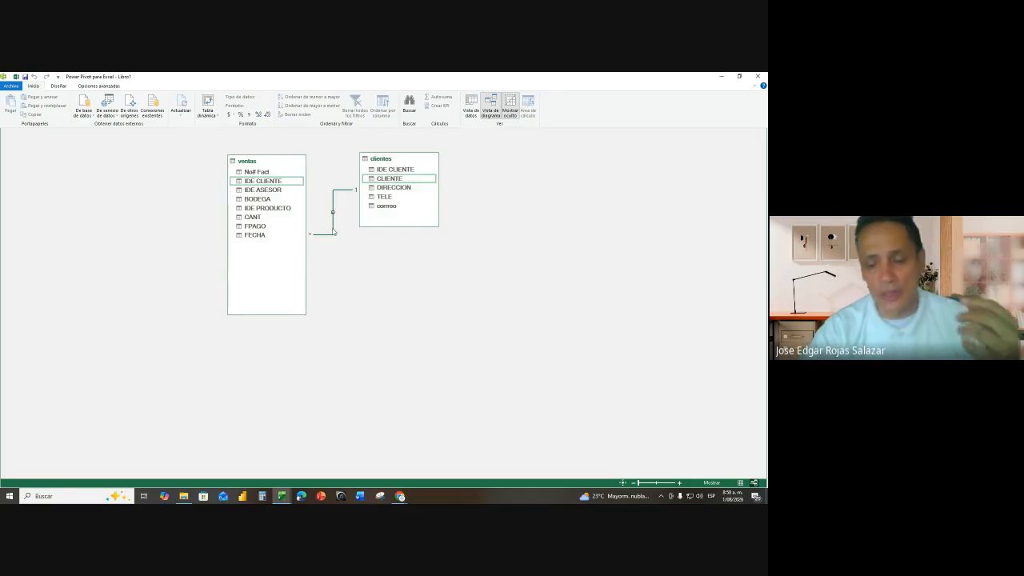
key("Delete")
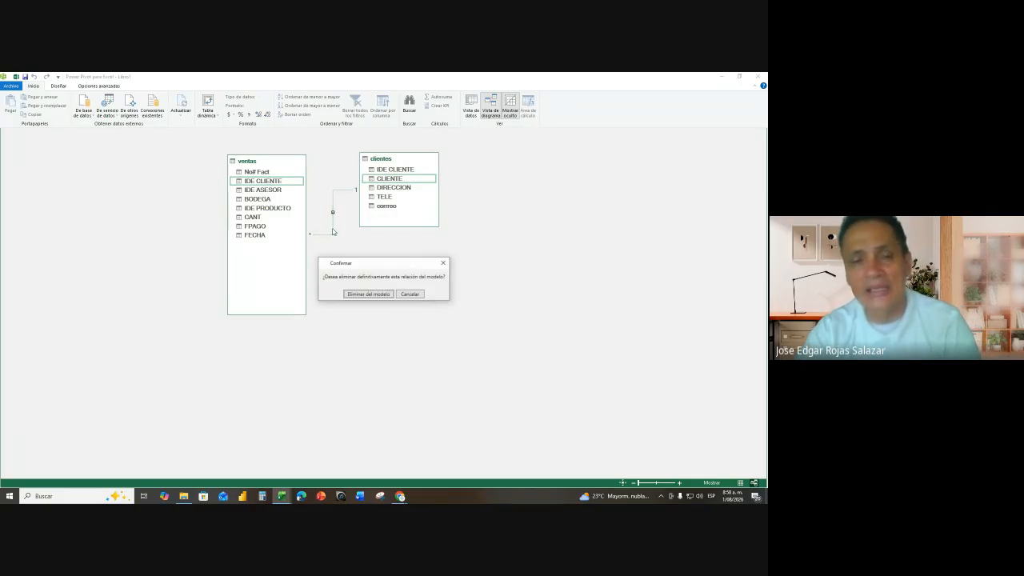
left_click(359, 295)
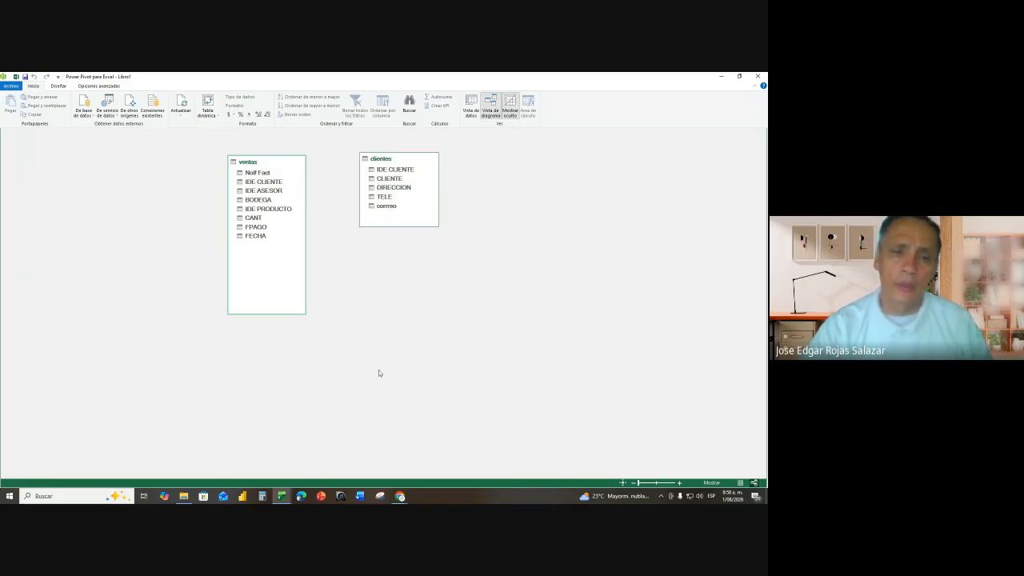
- Relate IDE CLIENTE in ventas to IDE CLIENTE in clientes and review the columns the relationship links
left_click(277, 183)
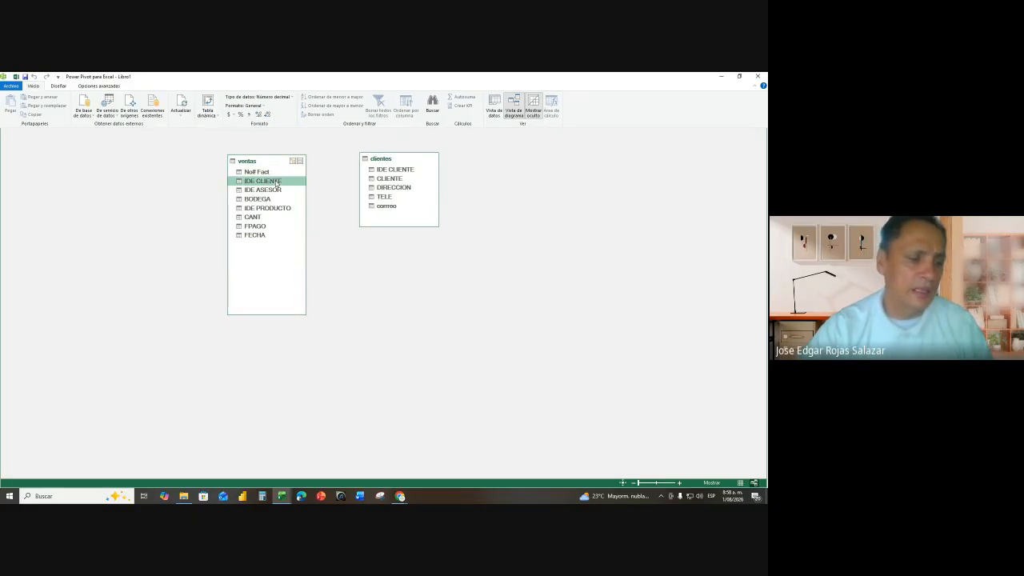
left_click_drag(277, 183, 383, 174)
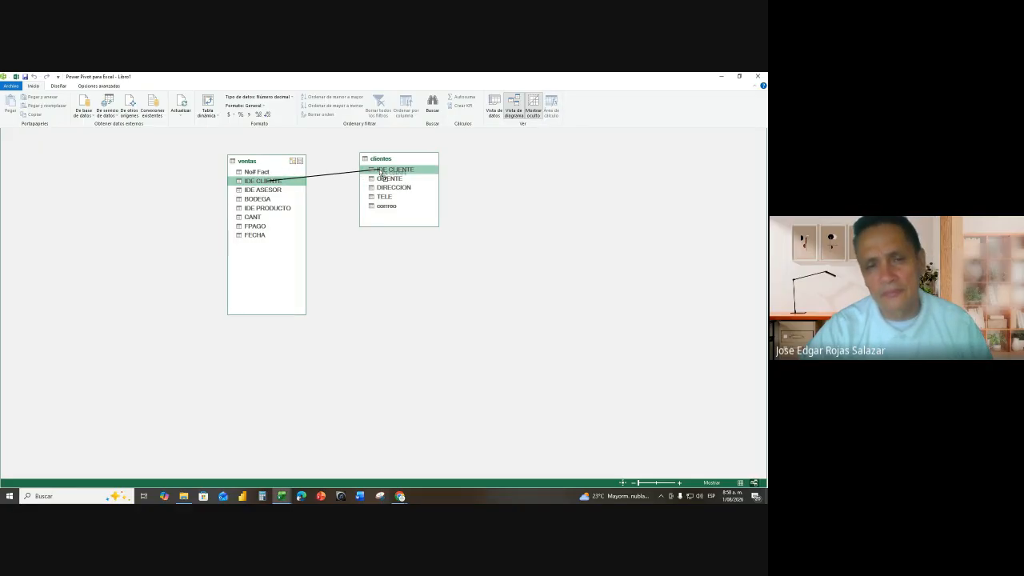
left_click_drag(383, 173, 383, 174)
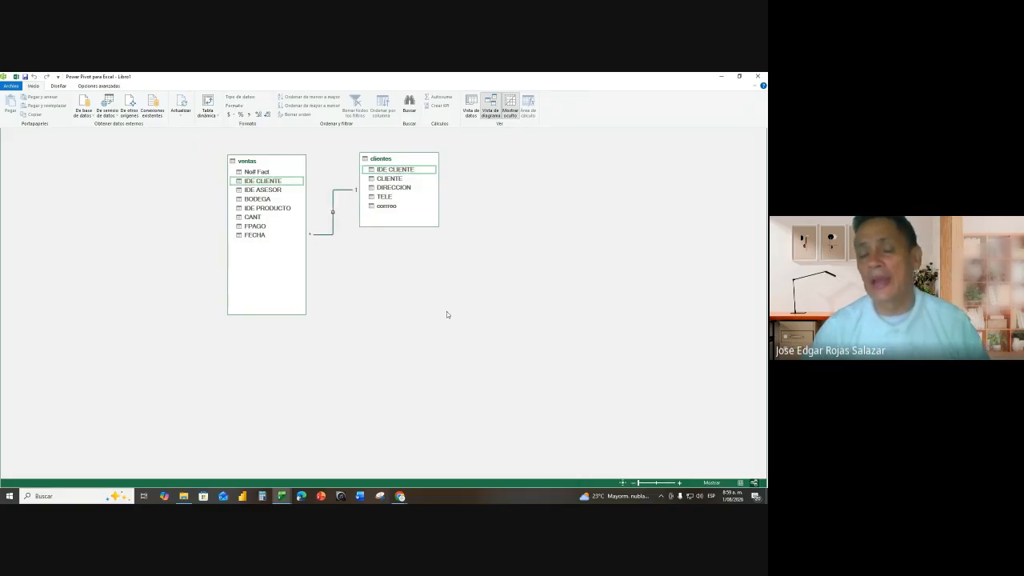
double_click(334, 231)
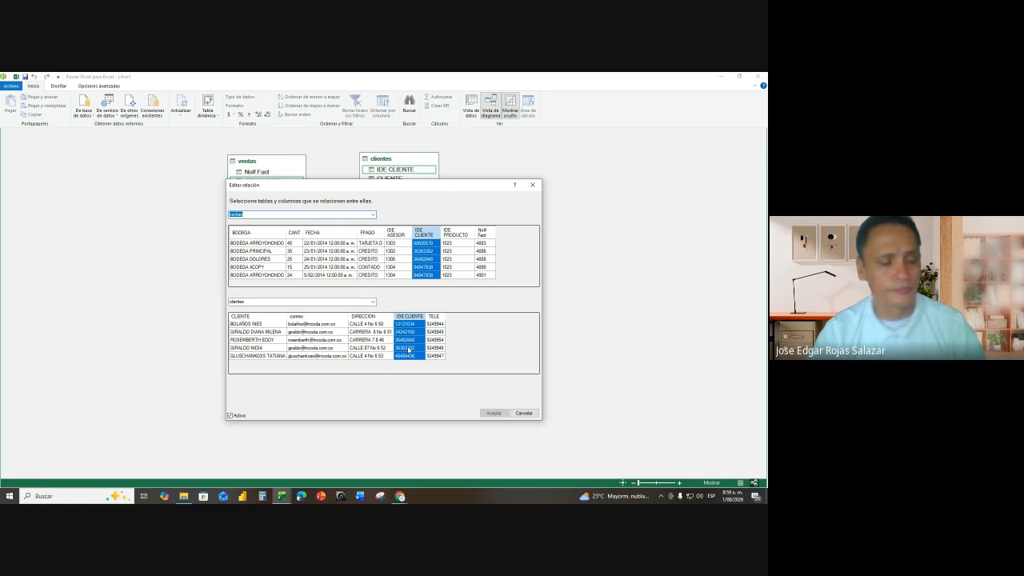
left_click(524, 414)
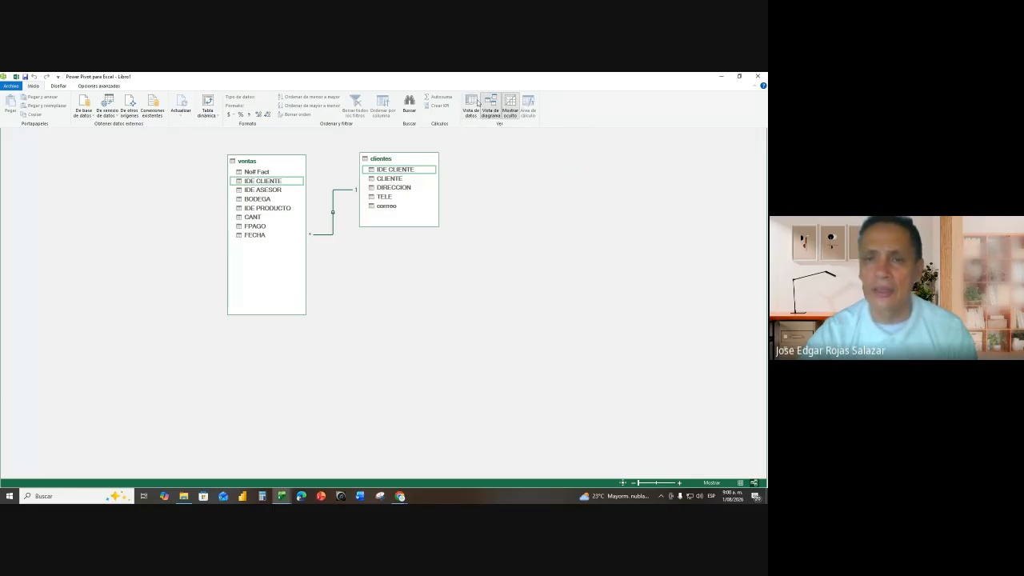
- Examine the clientes table's data row by row, checking the IDE CLIENTE values against the customer names
left_click(467, 101)
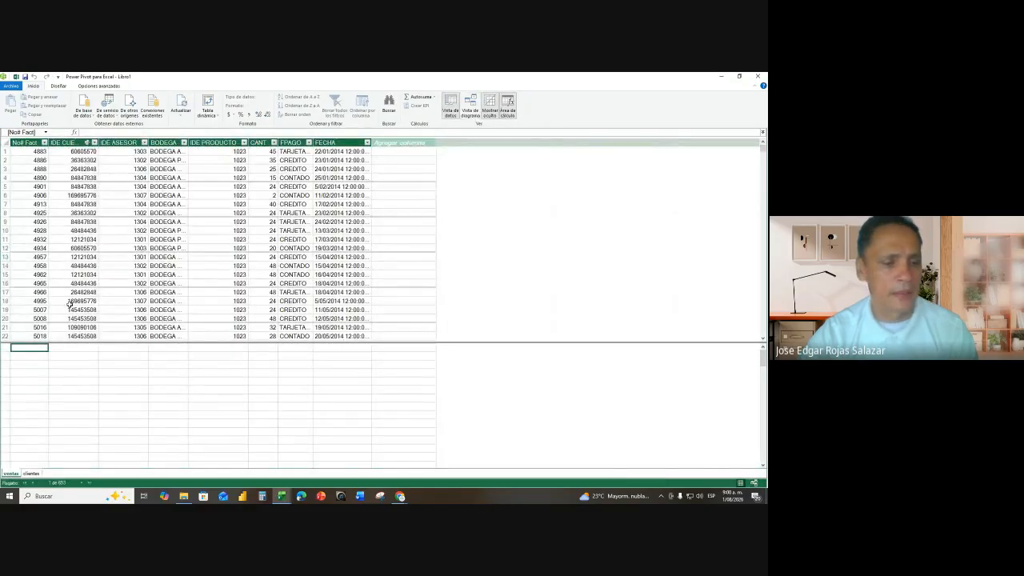
left_click(32, 474)
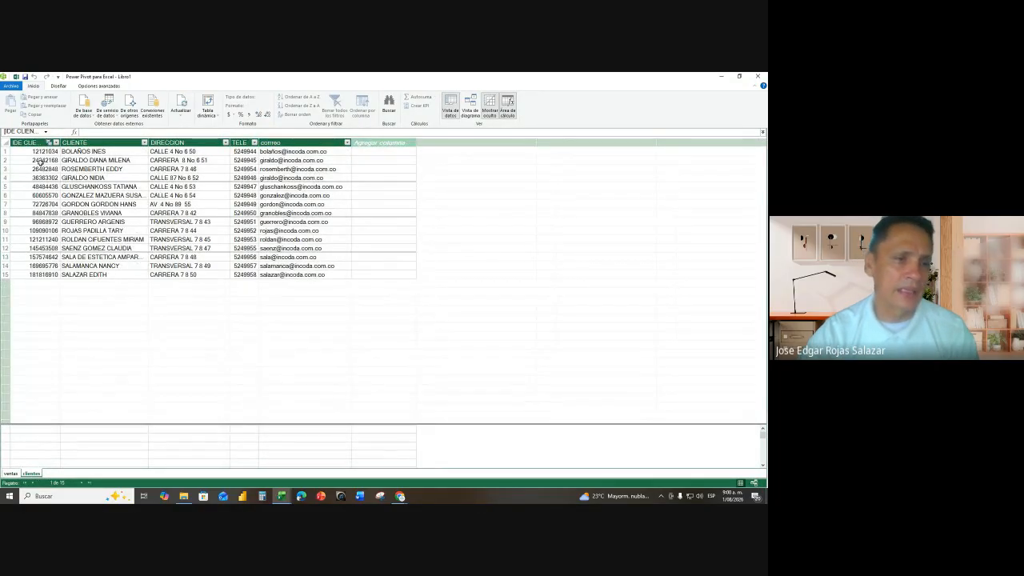
left_click(48, 151)
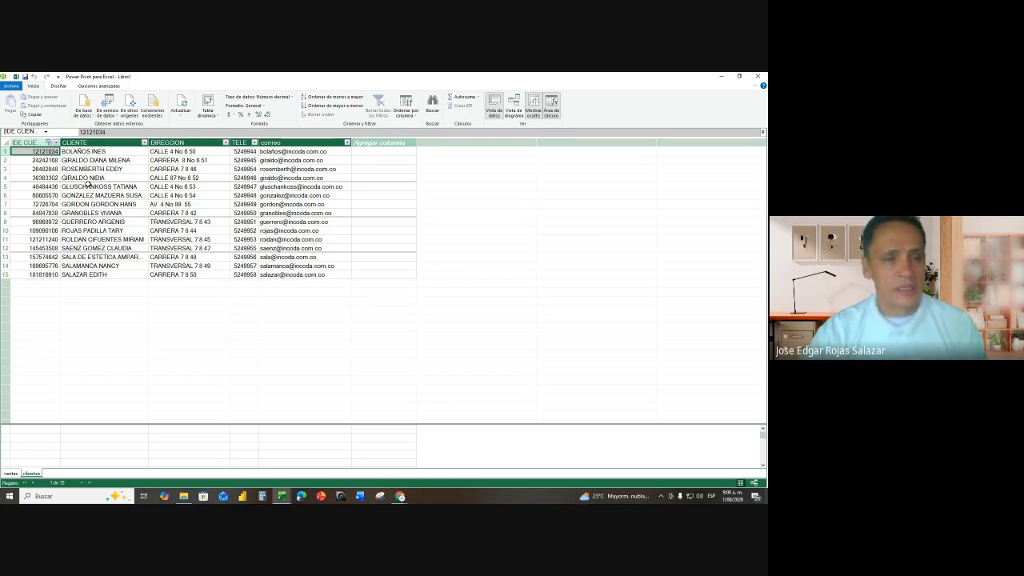
left_click(100, 167)
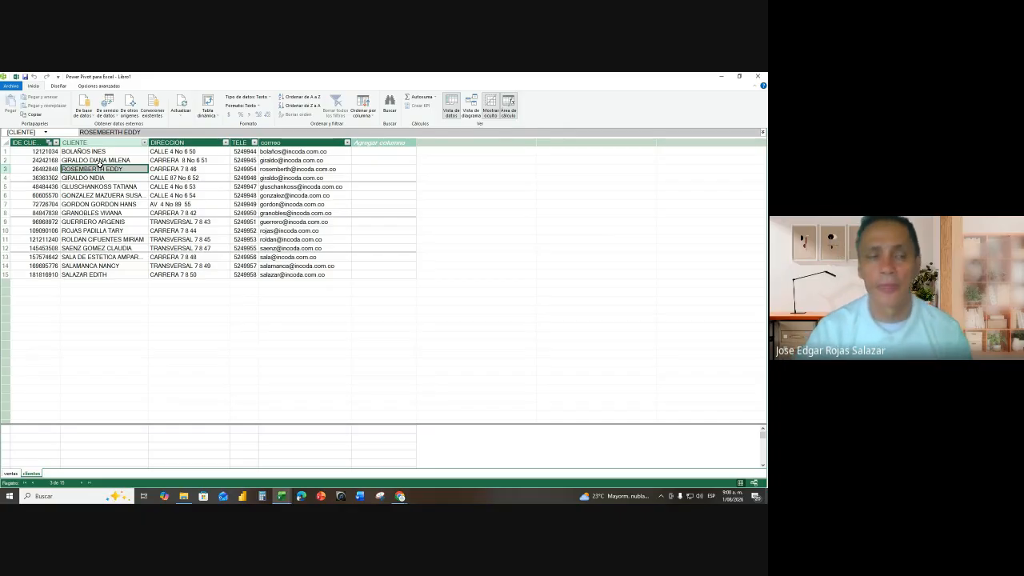
left_click(43, 168)
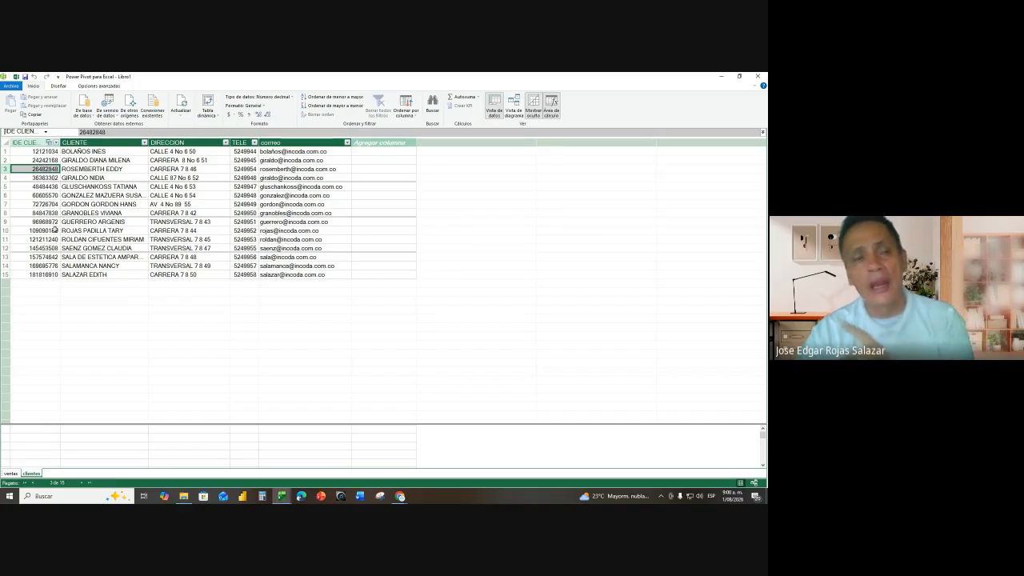
left_click(32, 160)
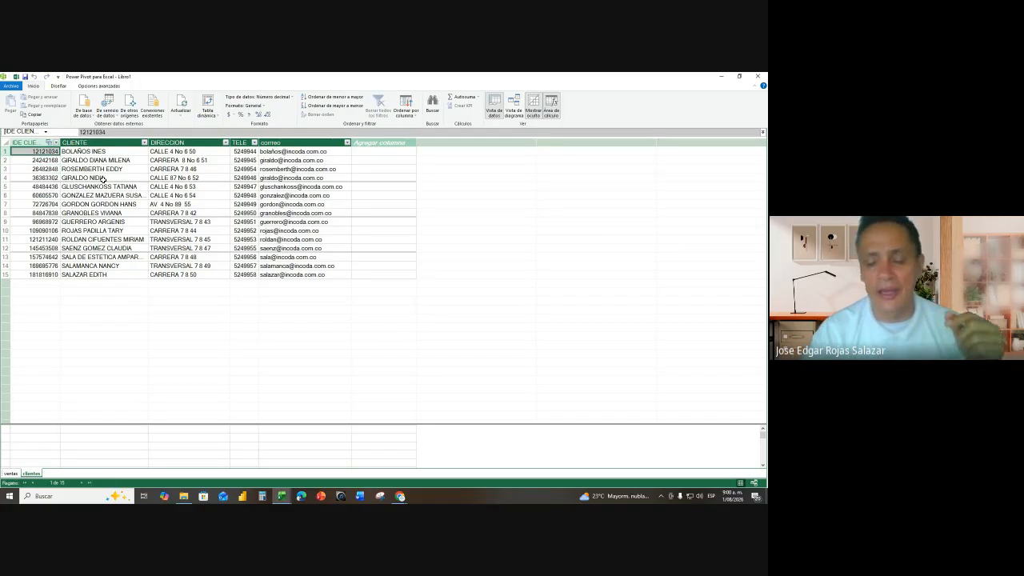
key("Down")
key("Down")
key("Down")
key("Down")
key("Down")
key("Down")
key("Down")
key("Down")
key("Down")
key("Down")
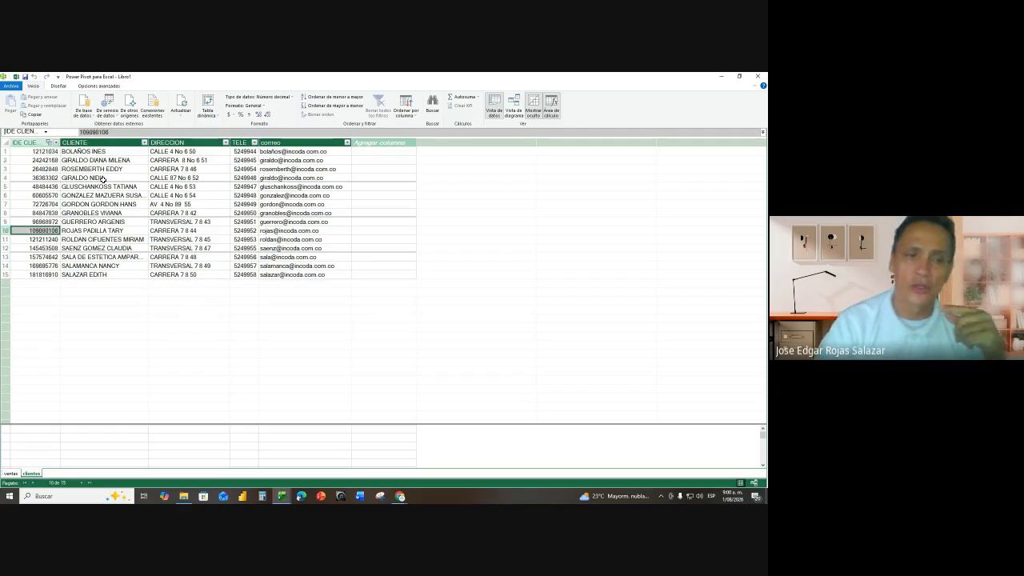
key("Down")
key("Down")
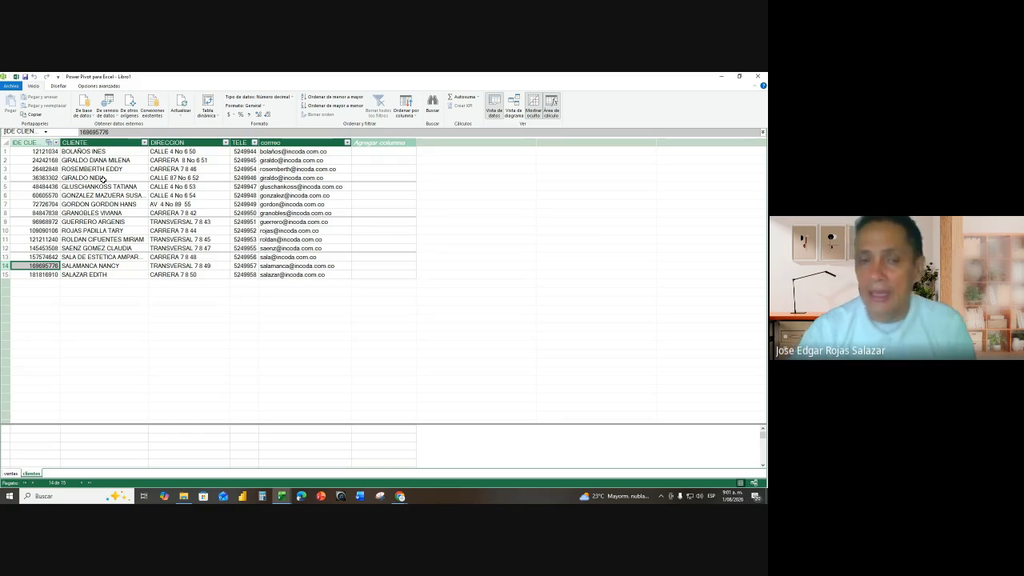
- Examine the IDE CLIENTE values in the ventas table's data and review the relationship diagram
left_click(8, 474)
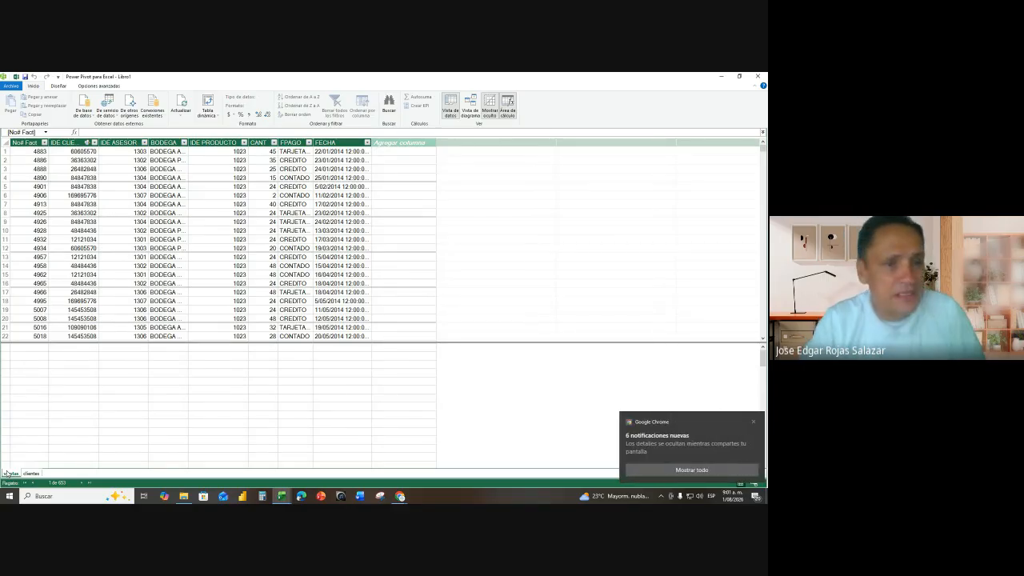
left_click(91, 204)
left_click(92, 187)
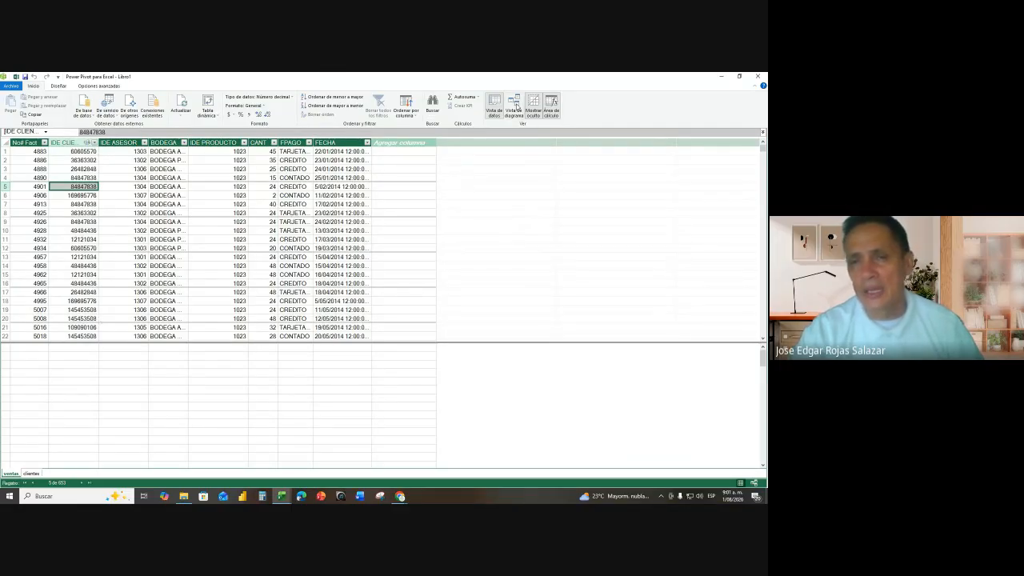
left_click(514, 108)
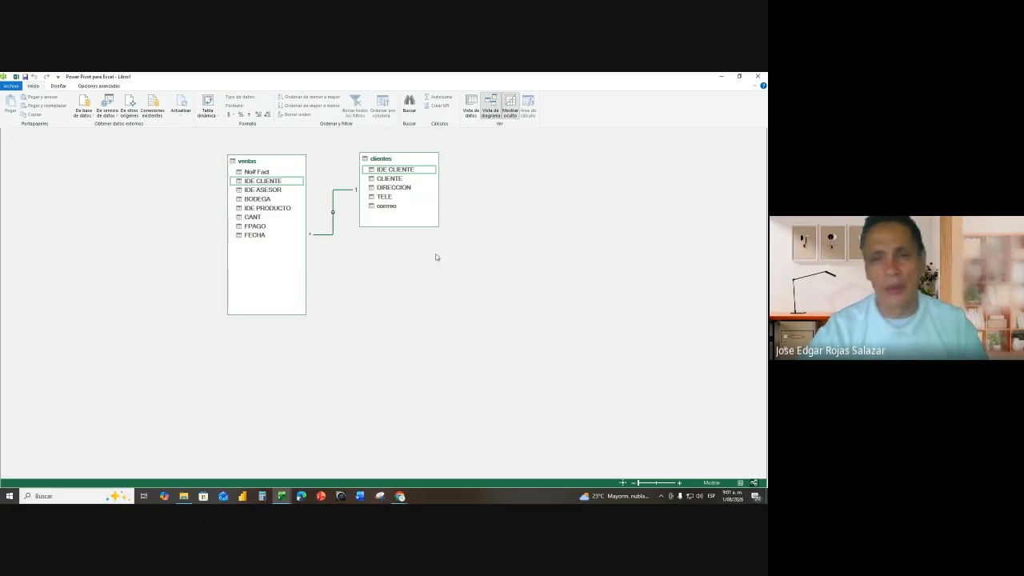
- Insert a new column before IDE ASESOR in the ventas table's data
left_click(471, 104)
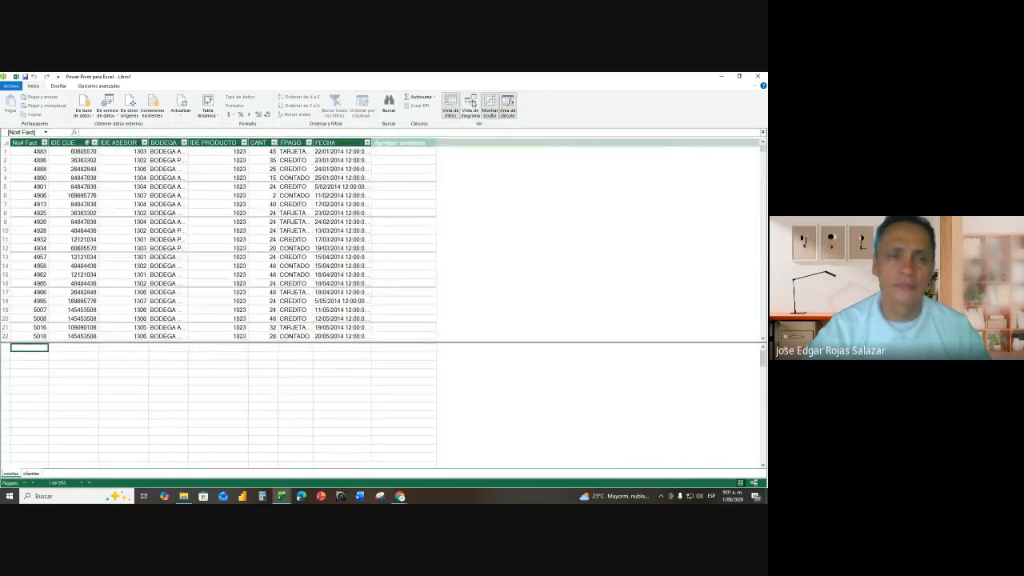
left_click(112, 169)
left_click(114, 142)
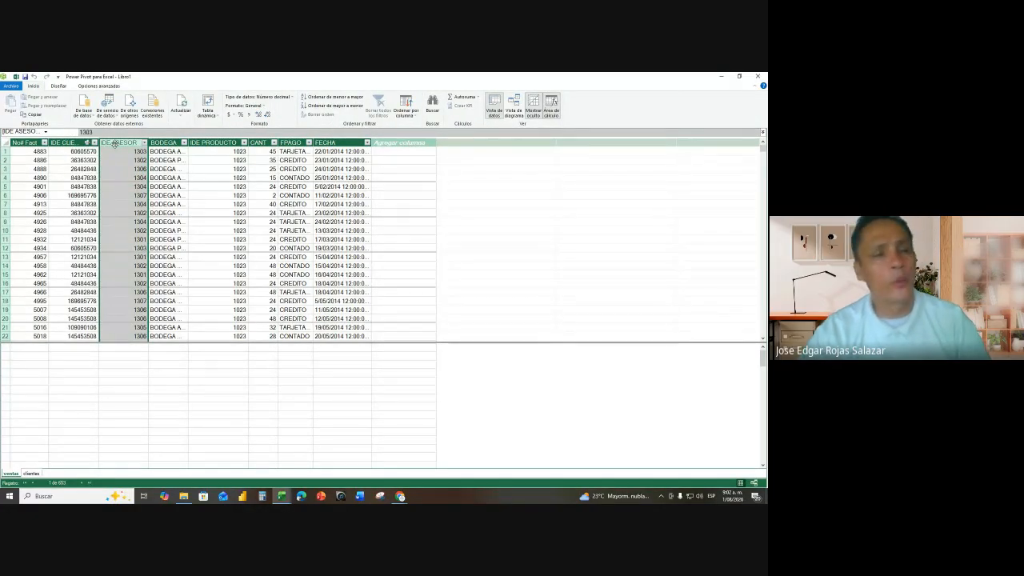
right_click(116, 144)
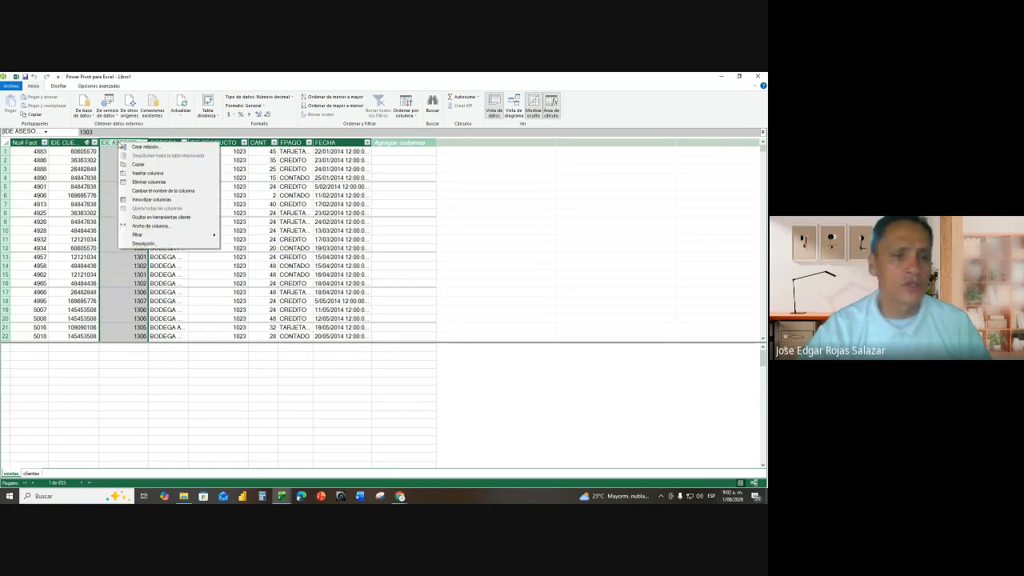
left_click(163, 175)
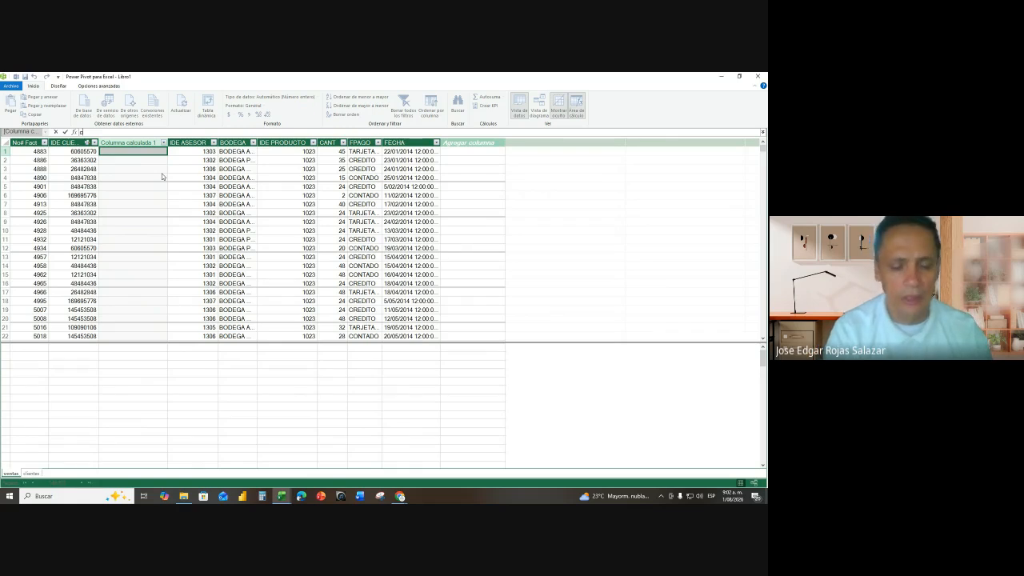
- Define the new ventas column as CLIENTES with the formula RELATED(clientes[CLIENTE])
type("LIENTES")
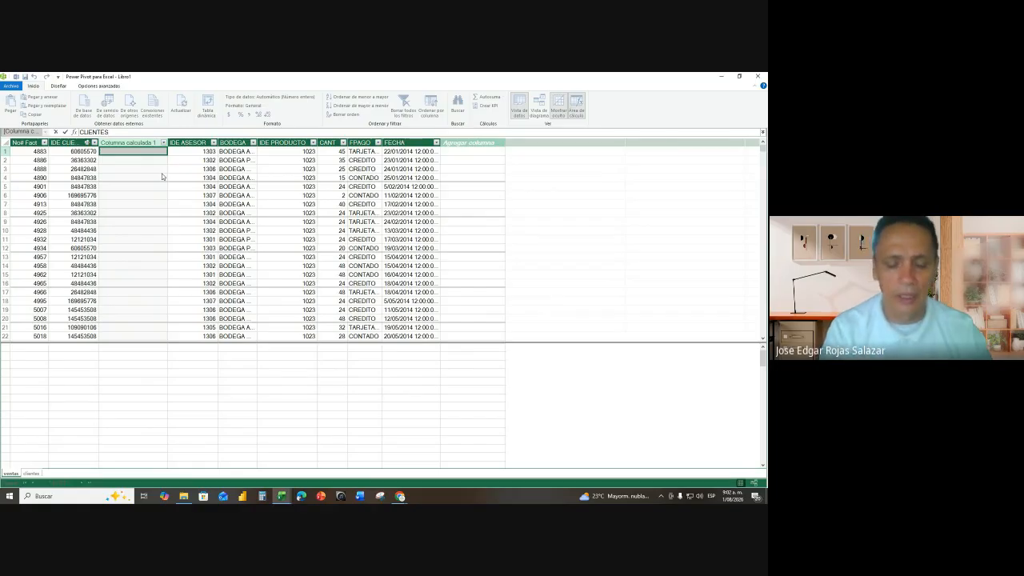
type("=")
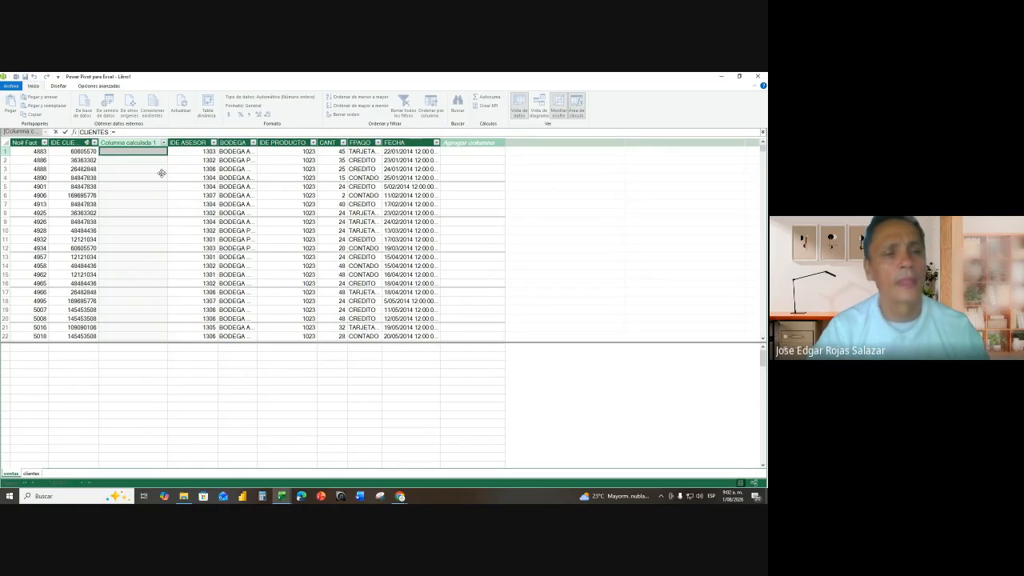
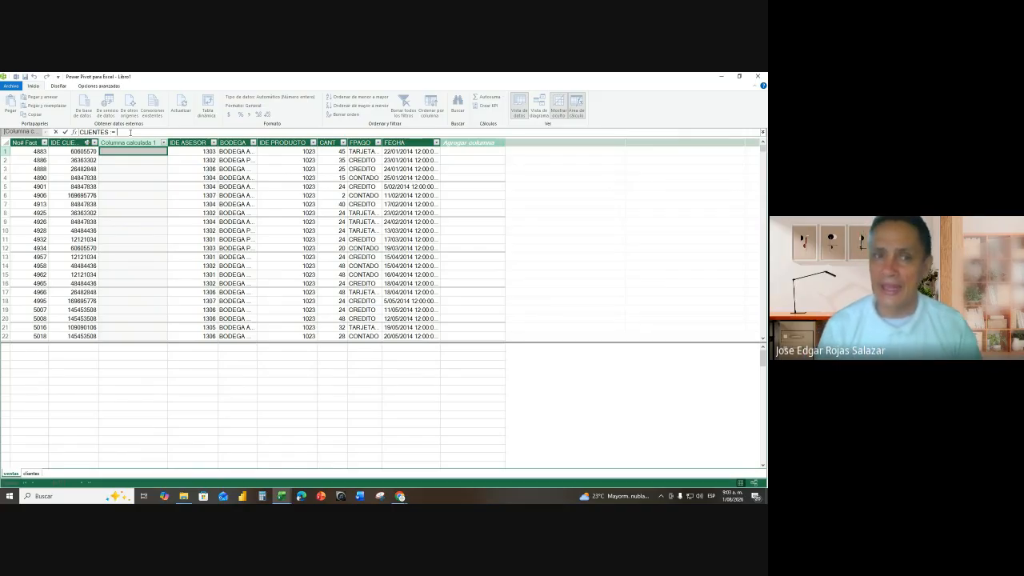
type("RELA")
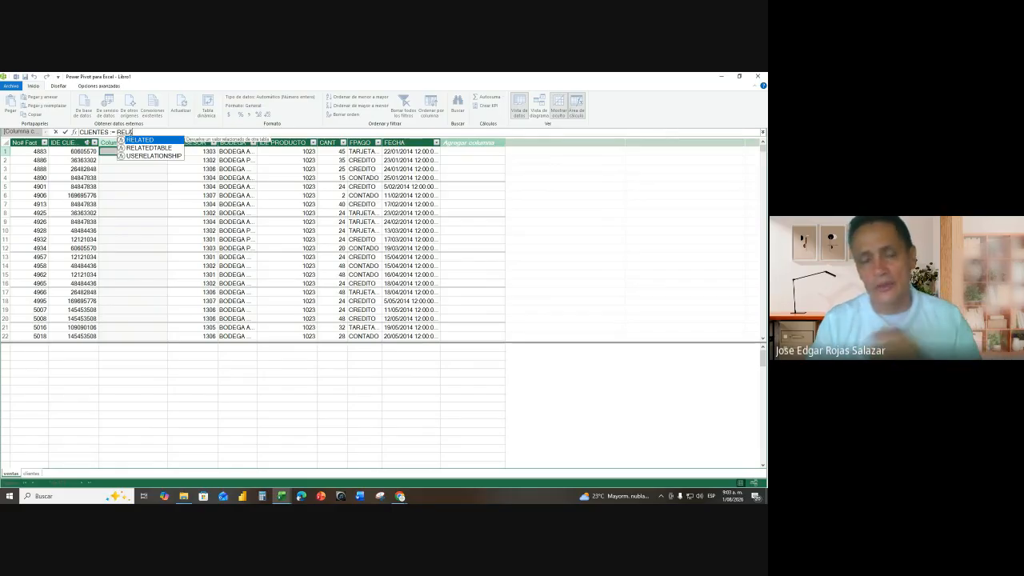
double_click(147, 141)
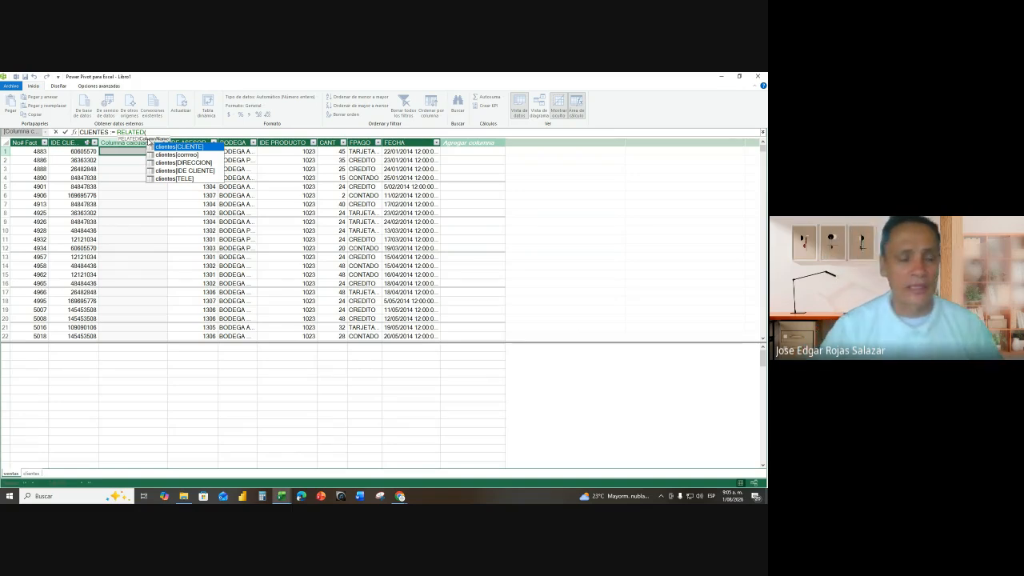
type("CLI")
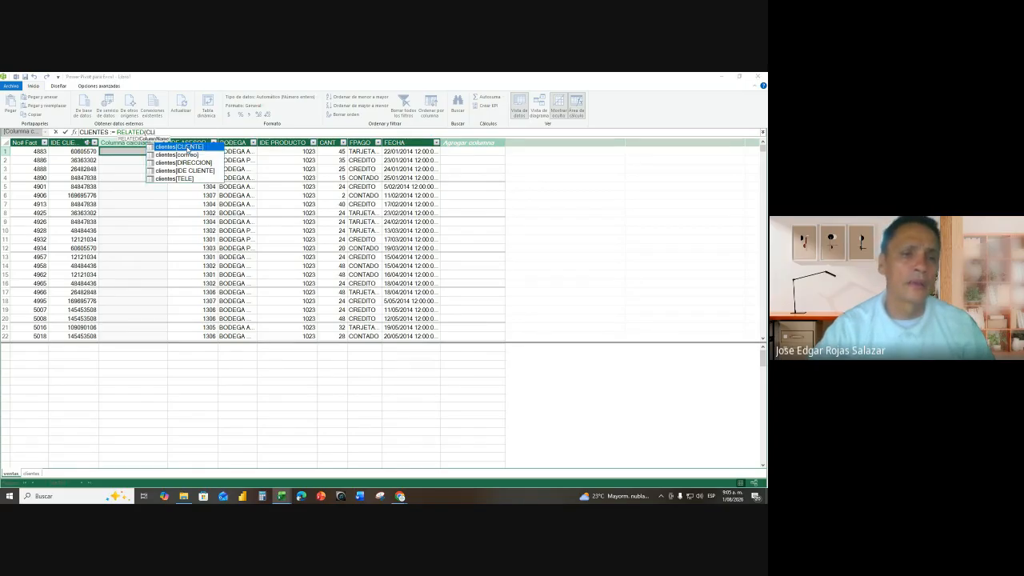
double_click(186, 147)
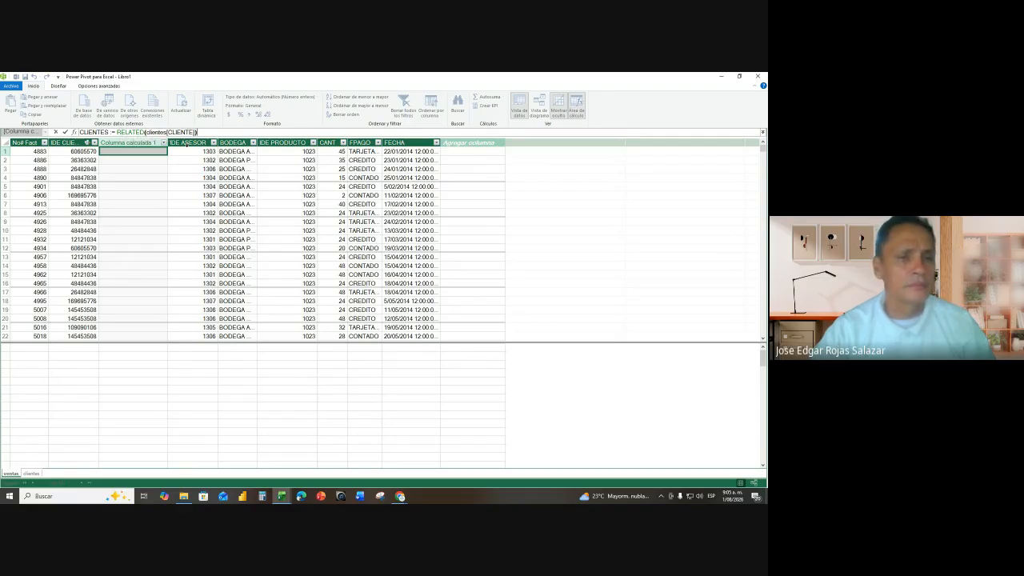
key("Return")
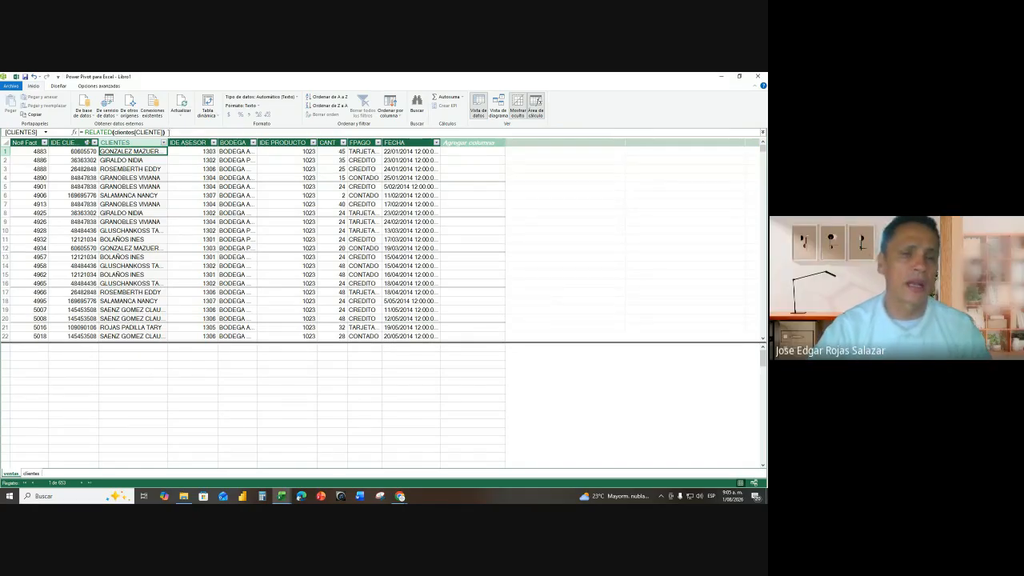
- Delete the CLIENTES calculated column from the ventas table, confirming its permanent removal
left_click(134, 144)
right_click(134, 144)
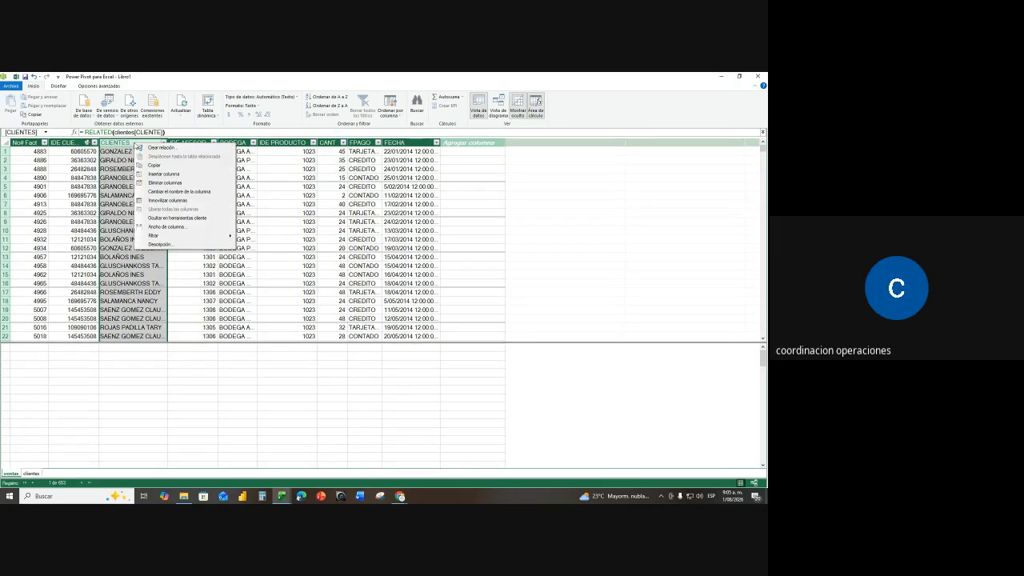
left_click(162, 183)
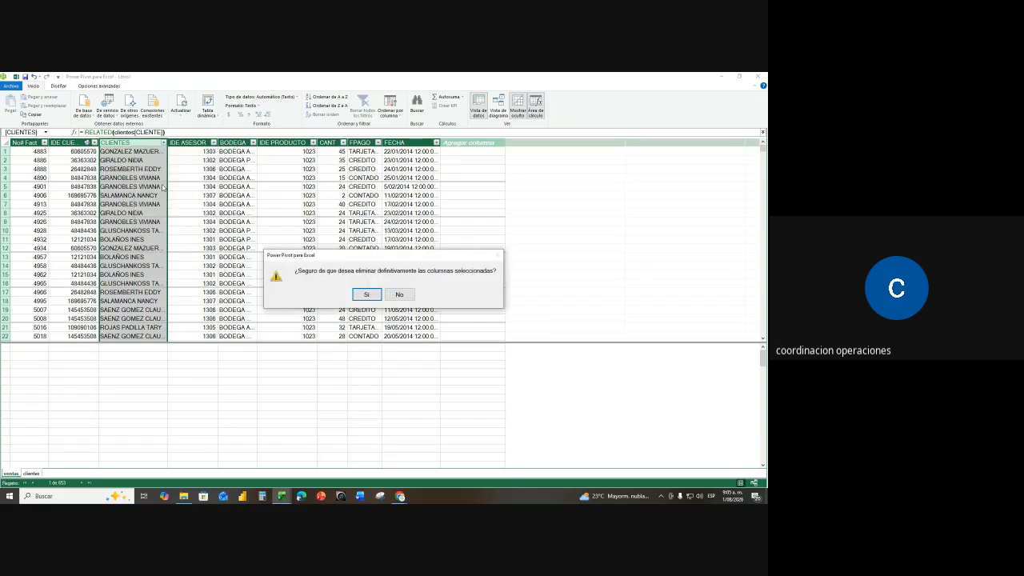
left_click(367, 294)
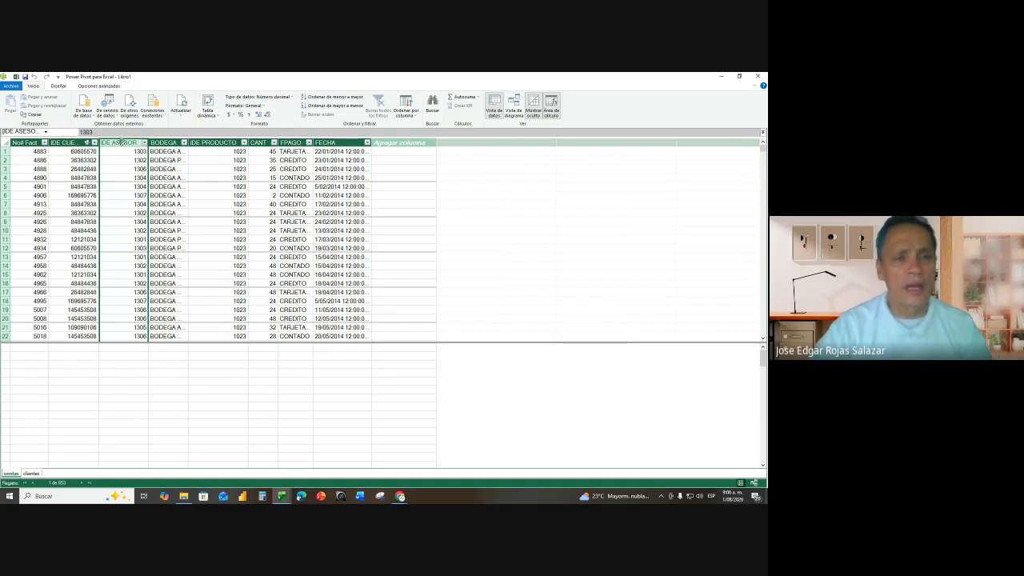
- Insert a calculated column before IDE ASESOR in ventas and define it as CLIENTES with the formula RELATED(clientes[CLIENTE])
right_click(121, 141)
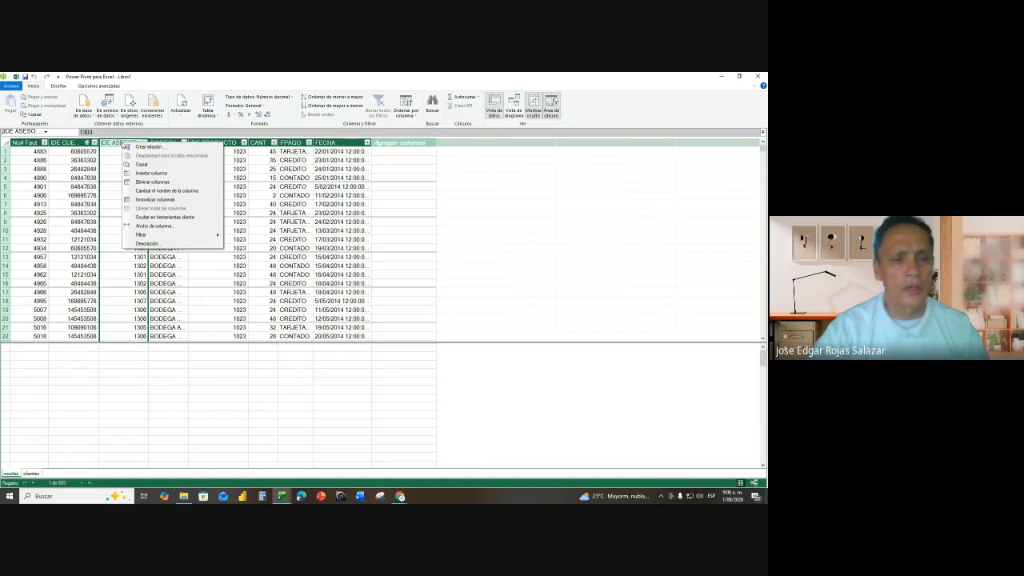
left_click(146, 172)
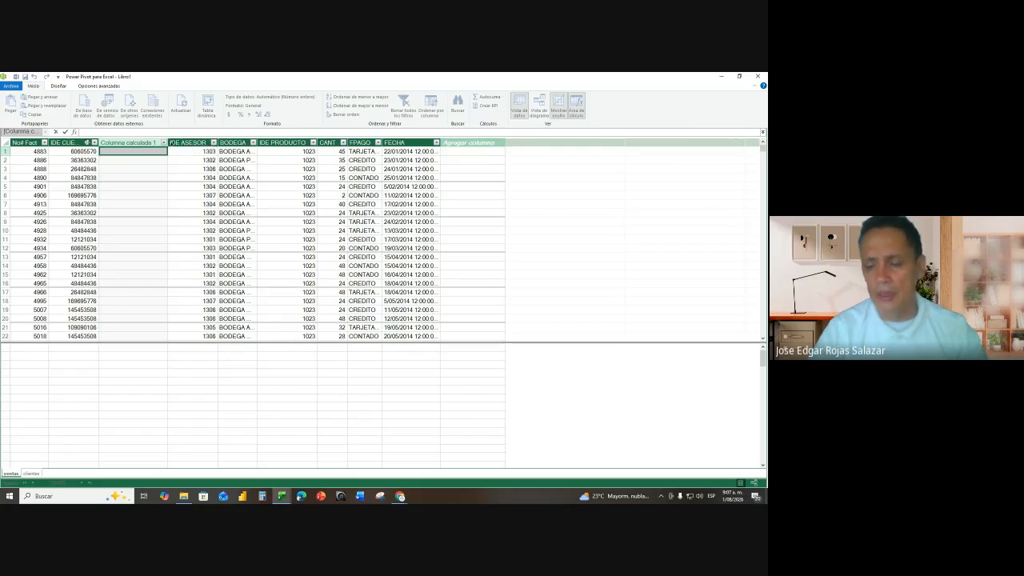
type("CLIENTES")
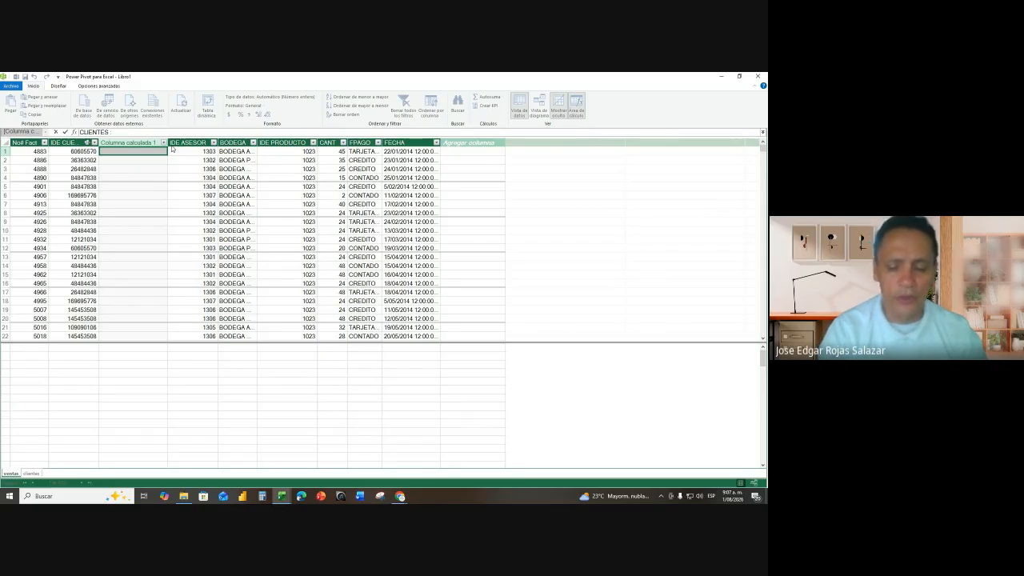
type("=")
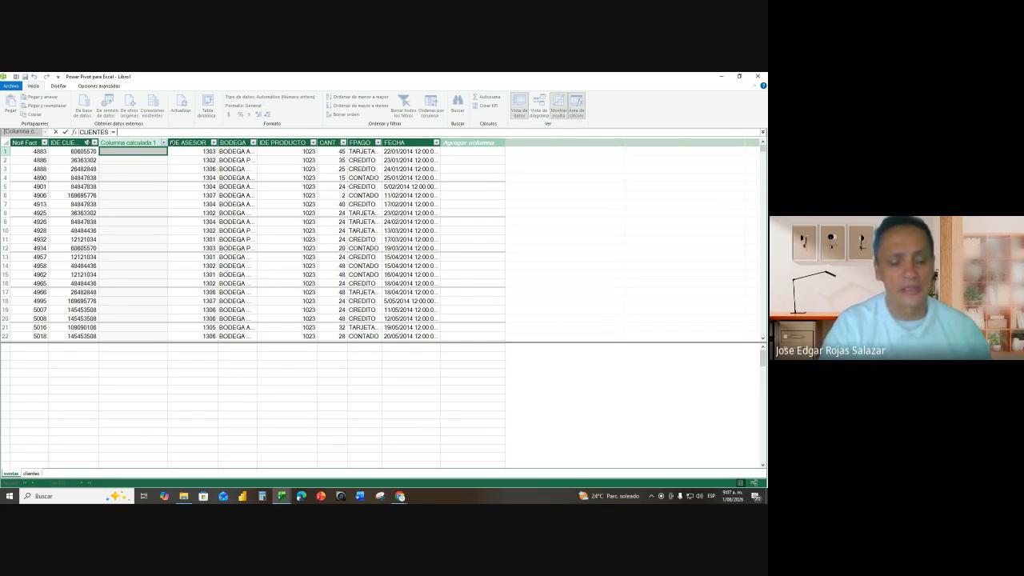
type("RELA")
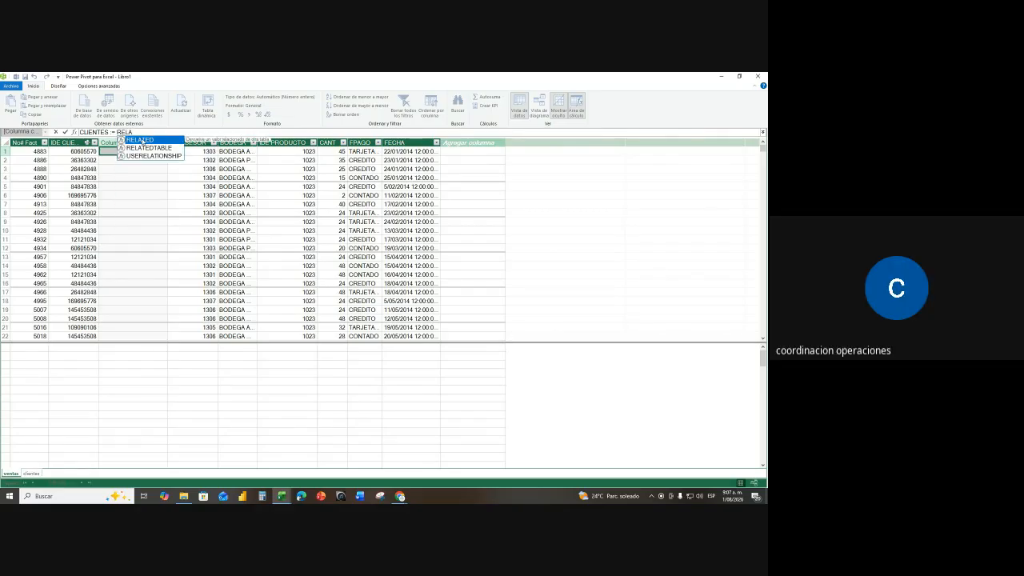
double_click(140, 141)
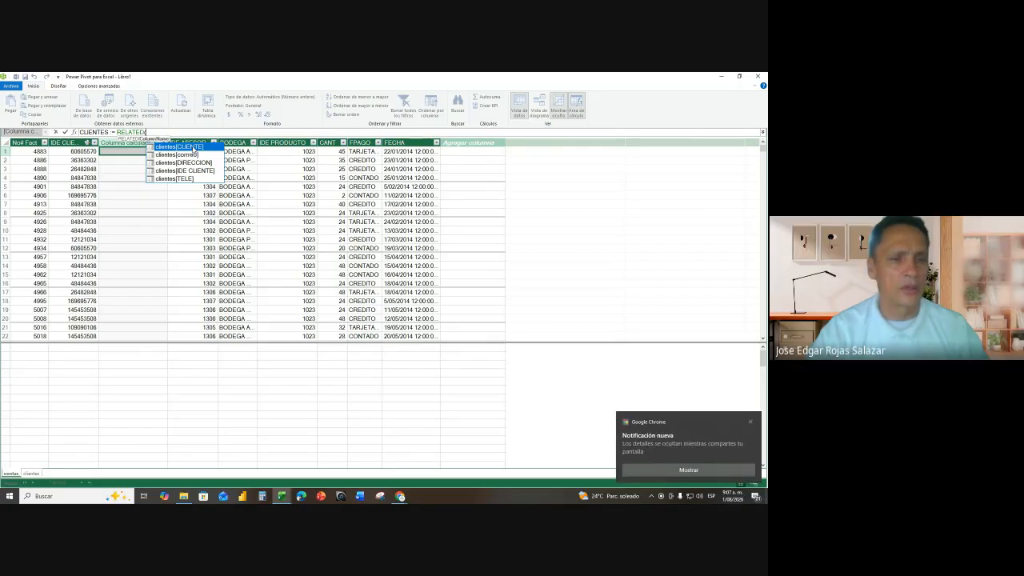
double_click(192, 148)
key("Return")
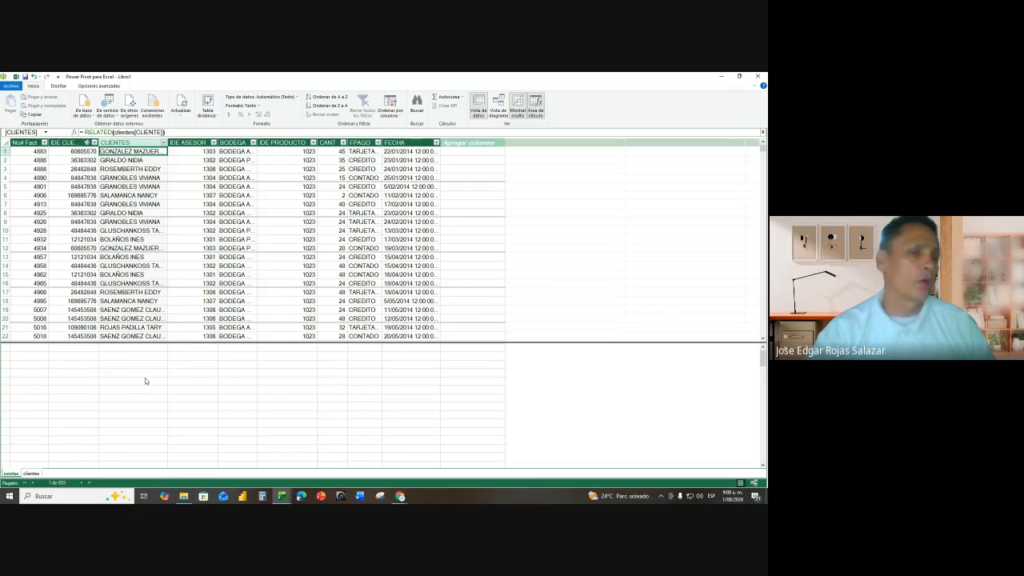
left_click(236, 417)
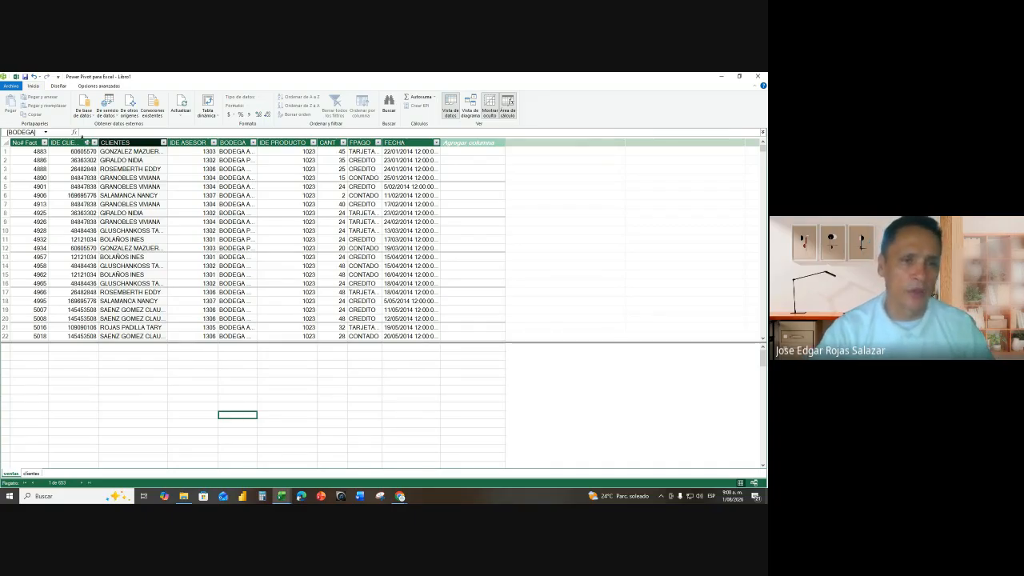
left_click(129, 109)
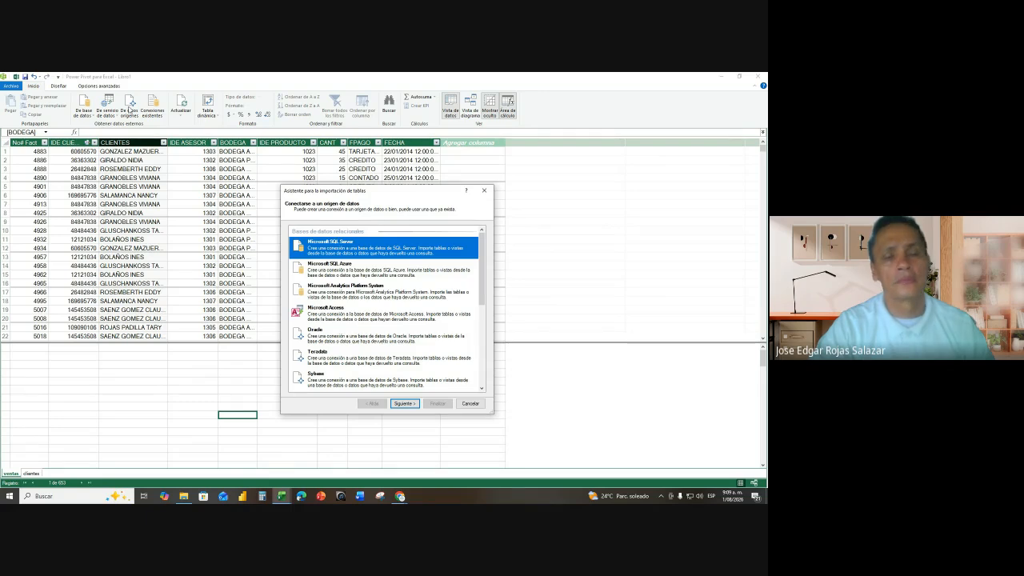
left_click(472, 405)
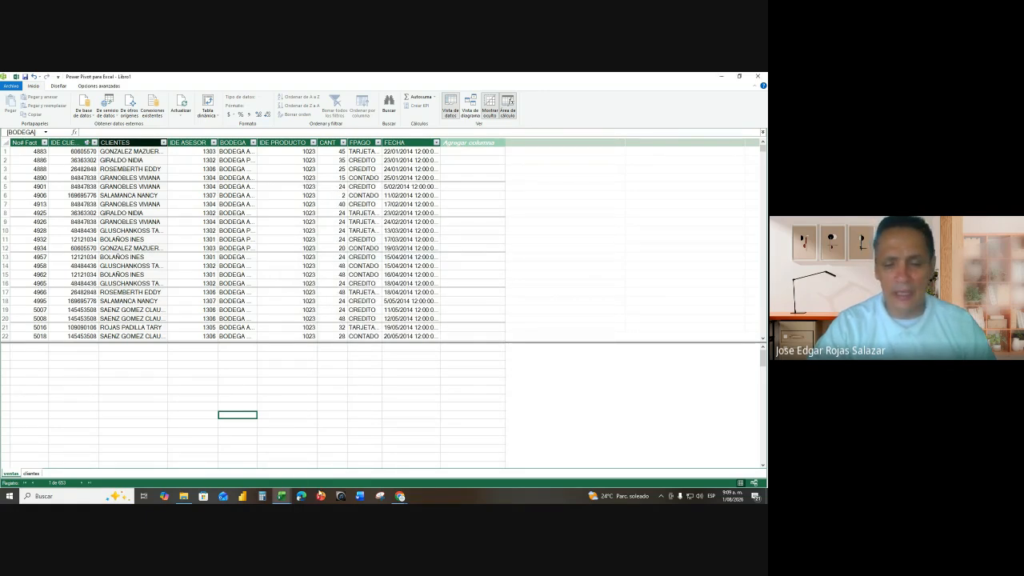
mouse_move(282, 496)
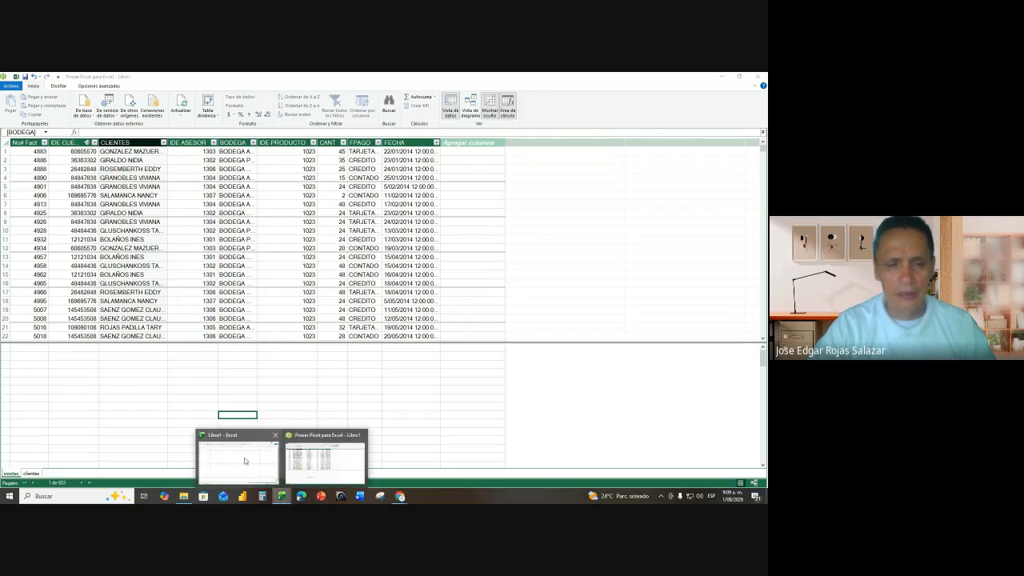
left_click(246, 463)
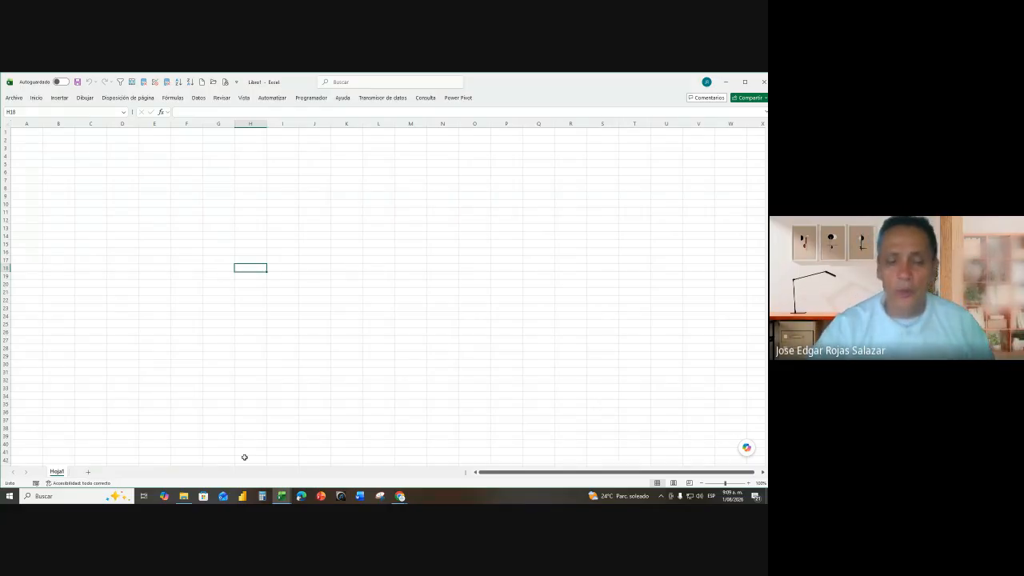
mouse_move(281, 496)
left_click(318, 451)
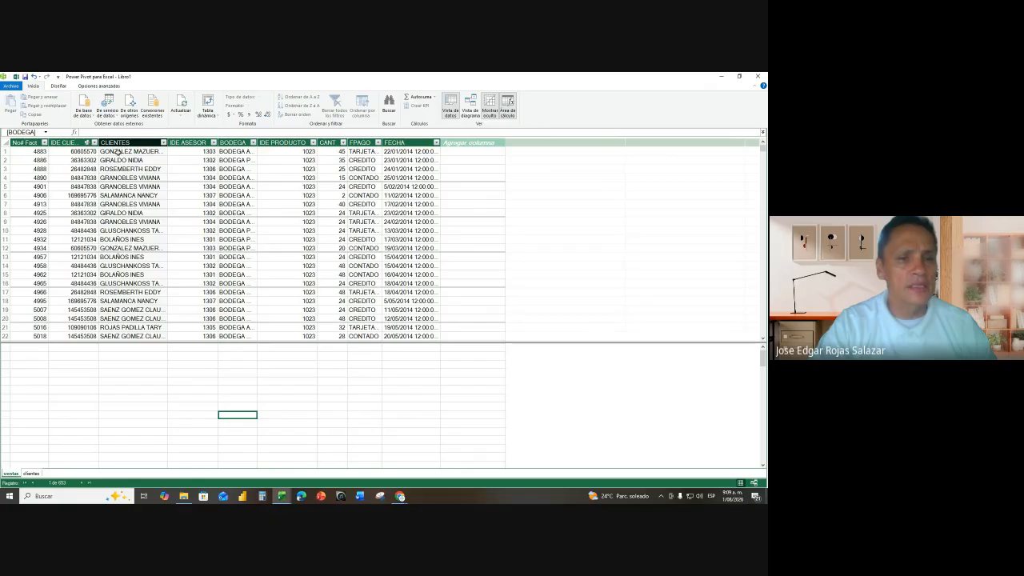
- Connect the table import to the Excel file Modelo Relacional Excel, using its first row as column headers
left_click(129, 105)
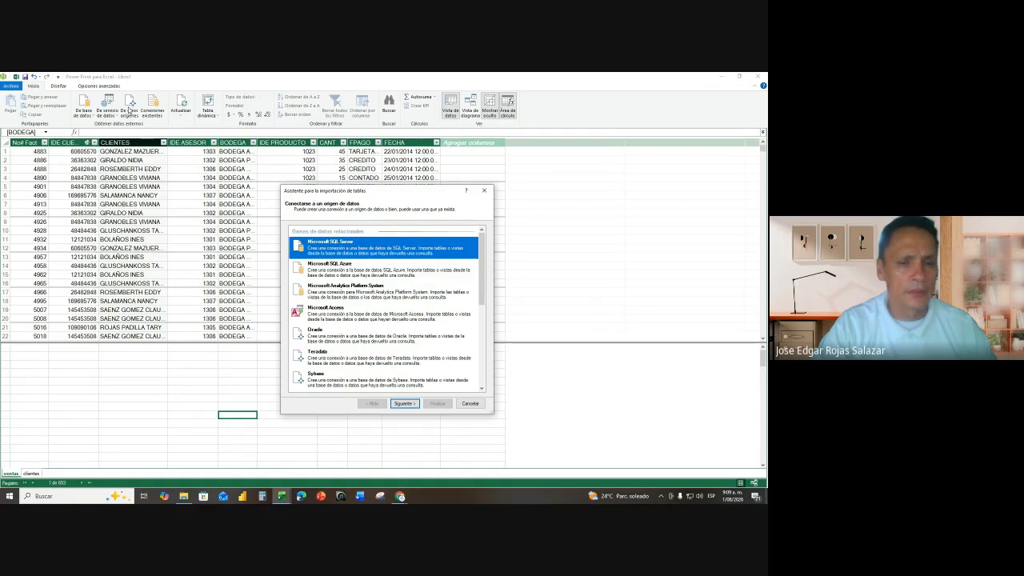
left_click_drag(482, 269, 478, 351)
left_click(391, 348)
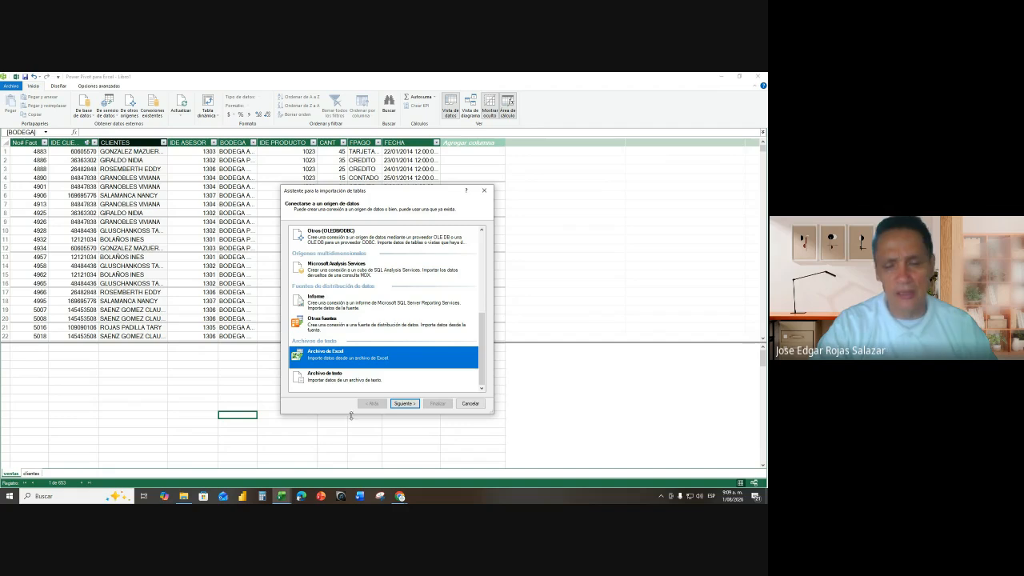
left_click(402, 405)
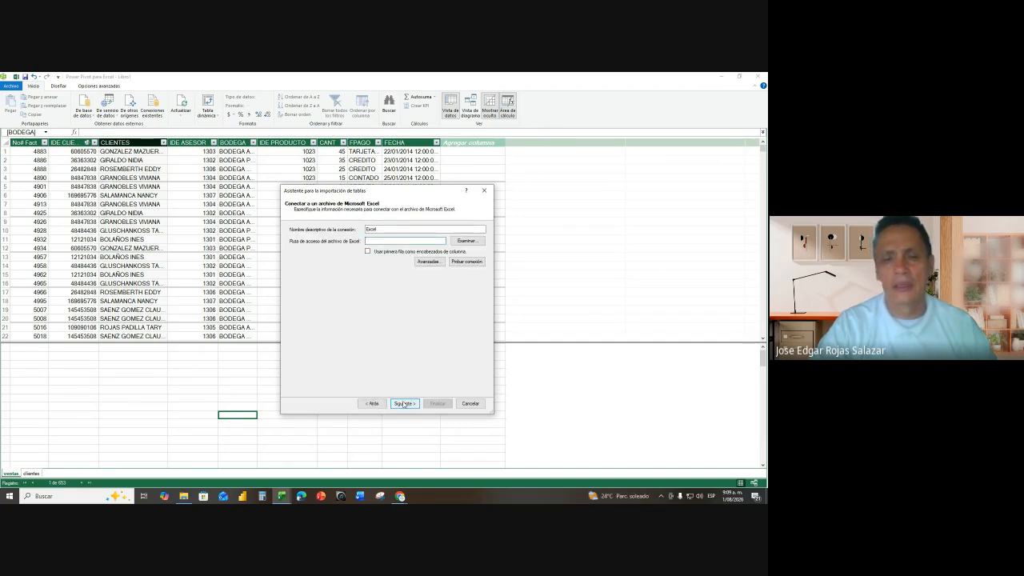
left_click(466, 241)
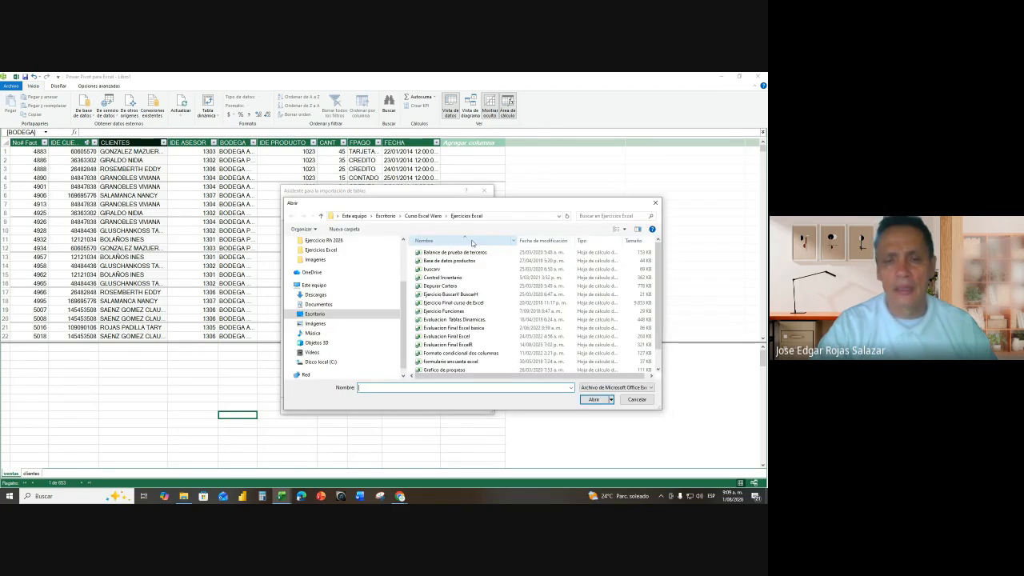
scroll(477, 273, "down", 1)
left_click(438, 368)
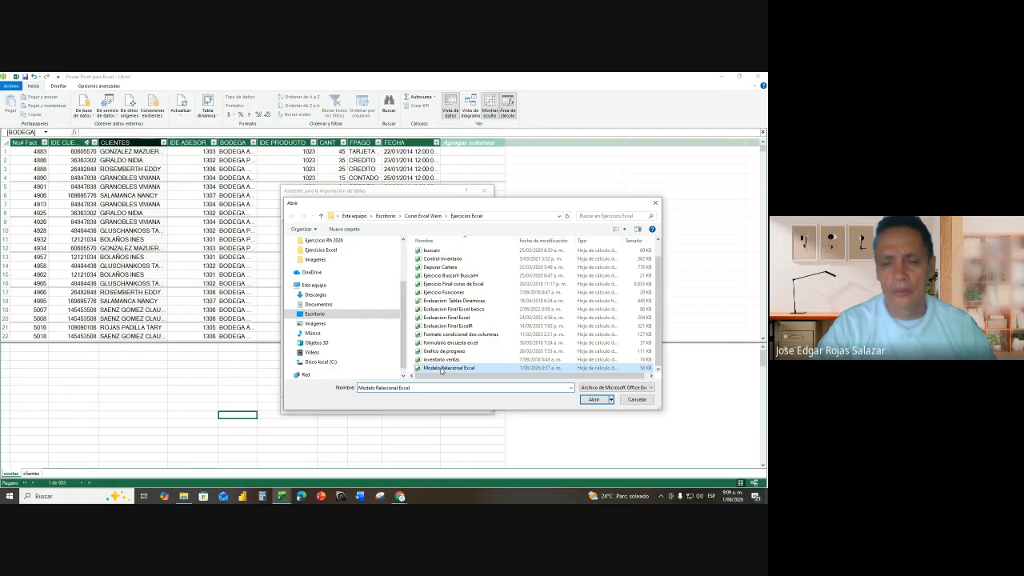
left_click(593, 400)
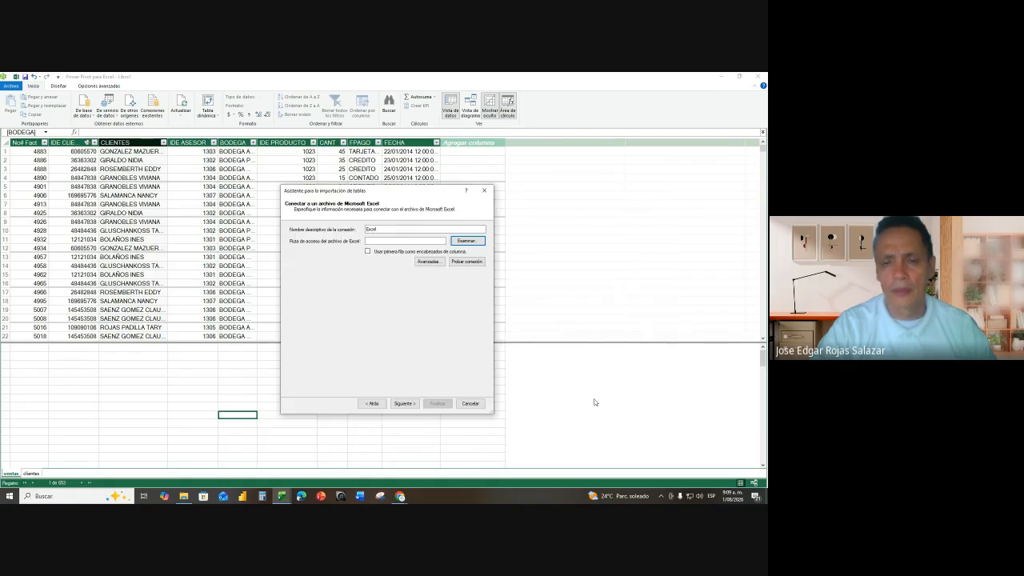
left_click(368, 252)
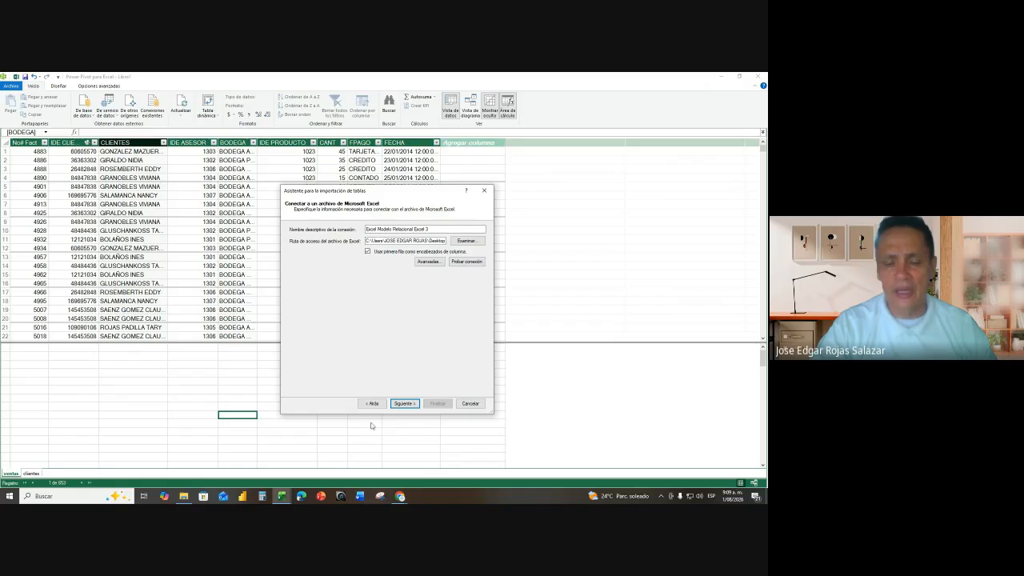
left_click(404, 403)
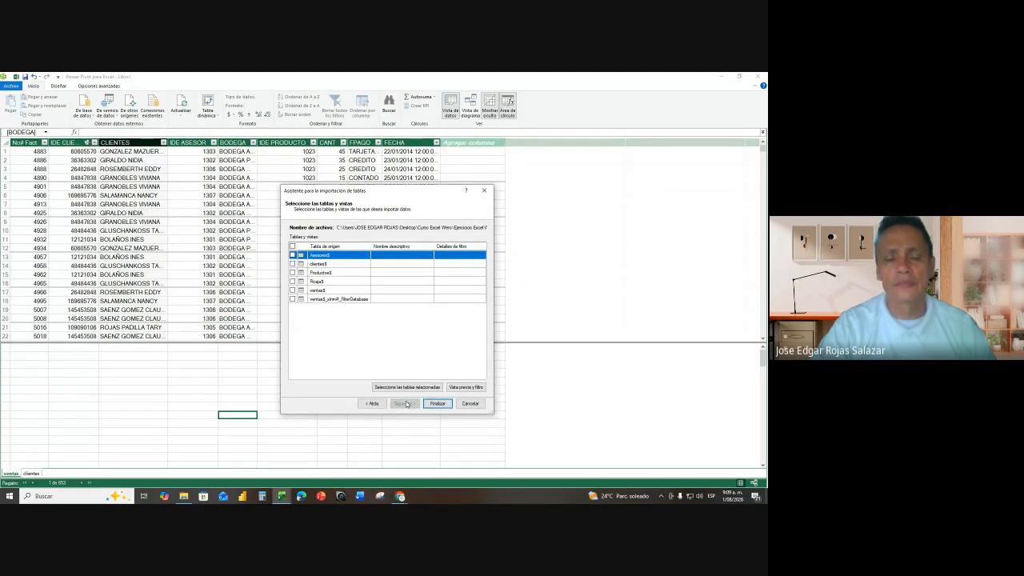
- Import the Asesores$ table into the data model and close the import wizard
left_click(293, 255)
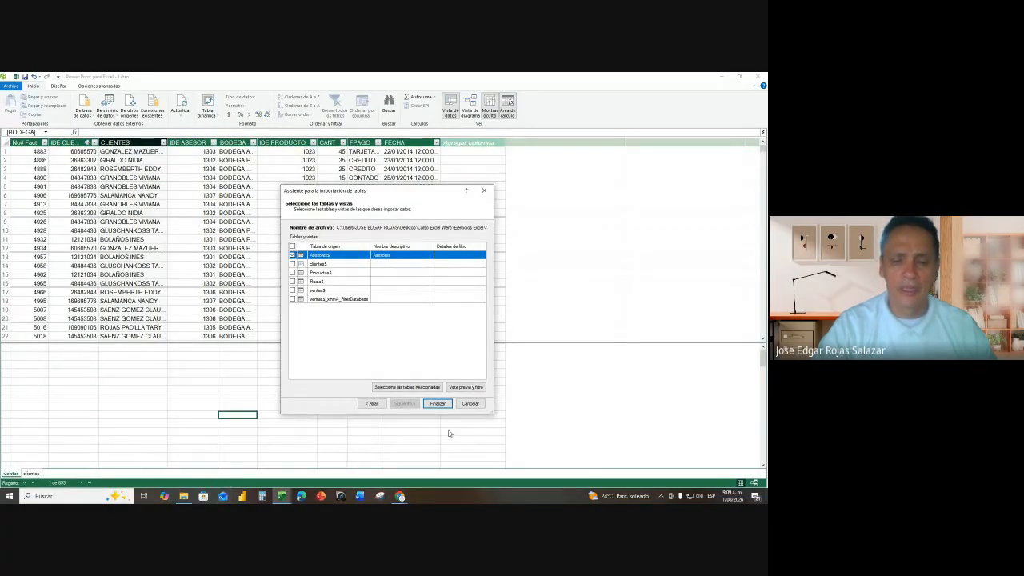
left_click(437, 403)
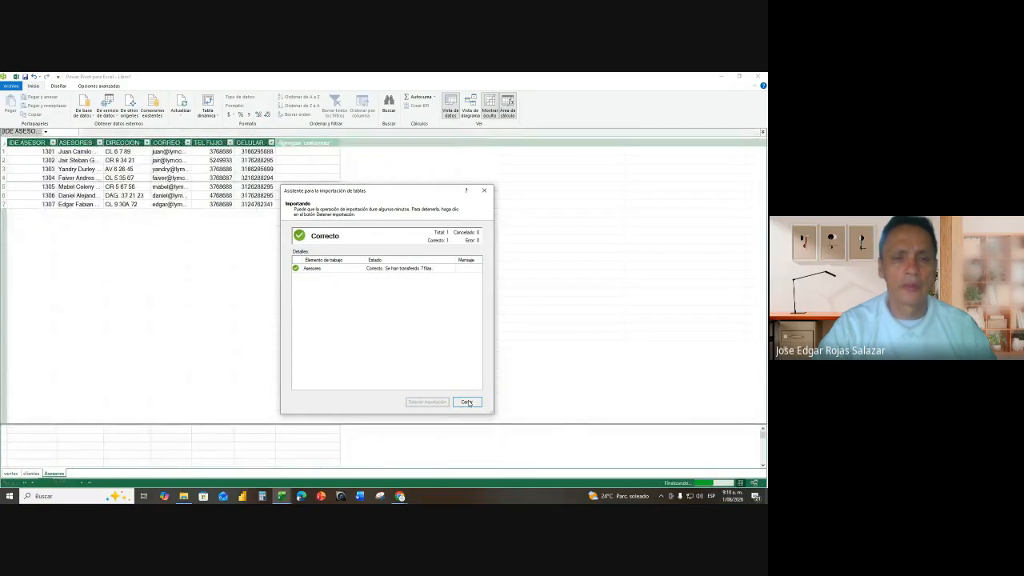
left_click(484, 191)
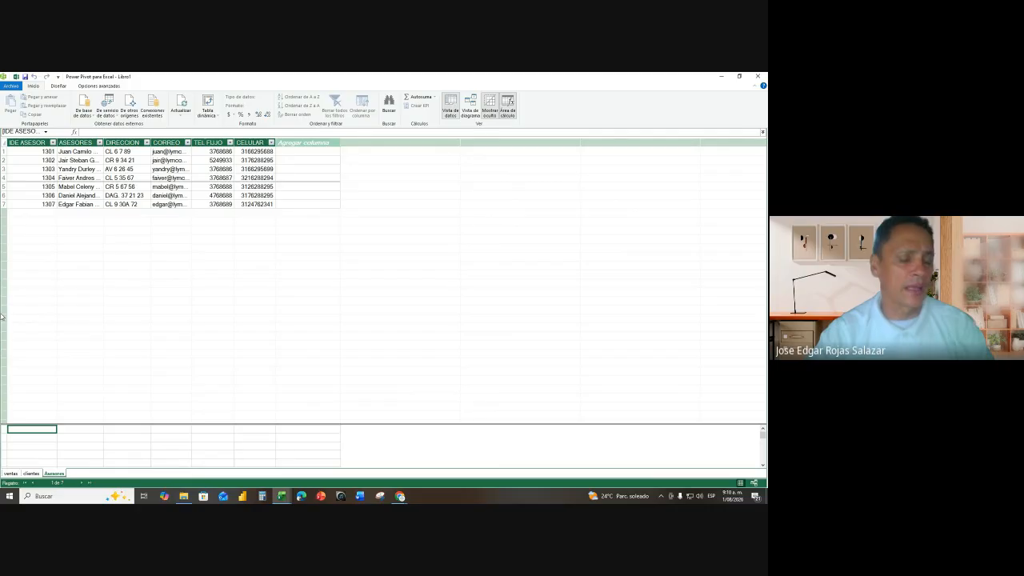
- Compare the IDE ASESOR values in the Asesores table's data with those in the ventas table
right_click(56, 473)
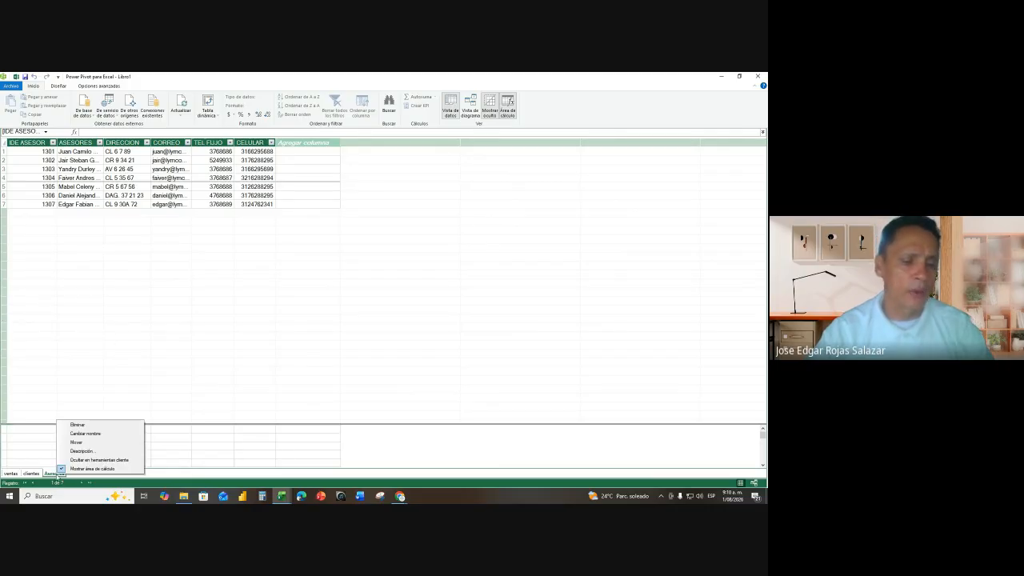
left_click(318, 334)
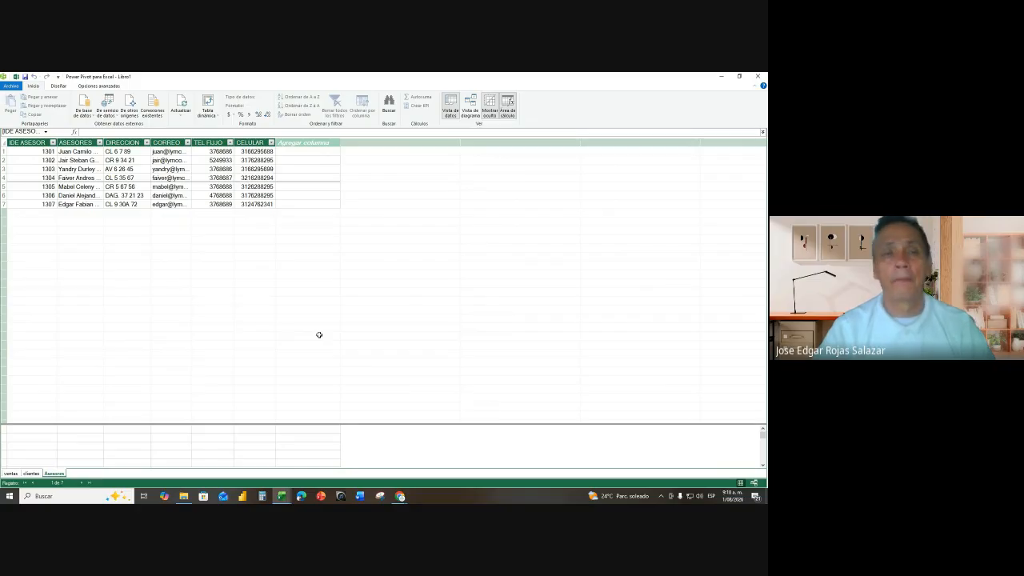
left_click(10, 473)
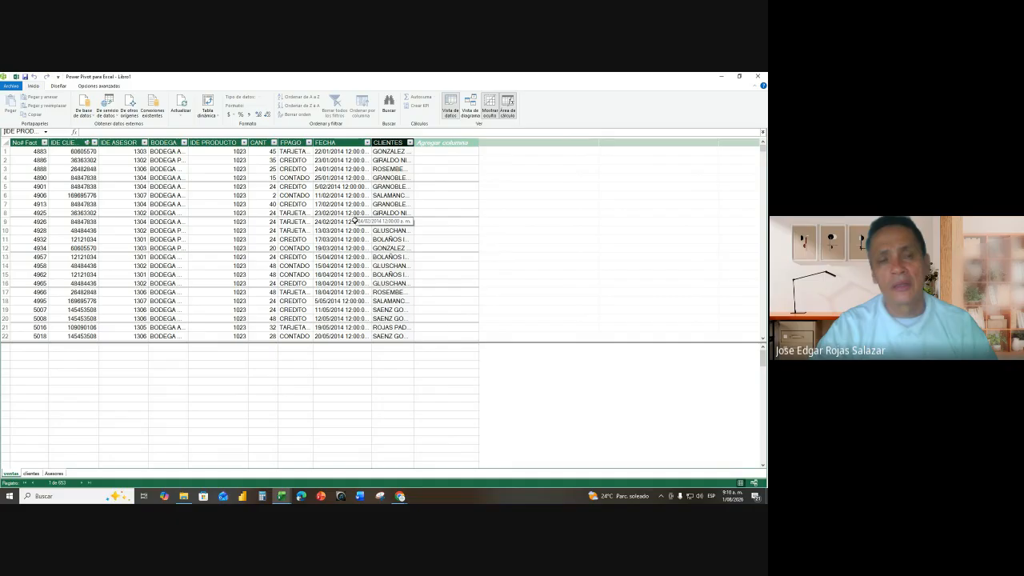
left_click(53, 473)
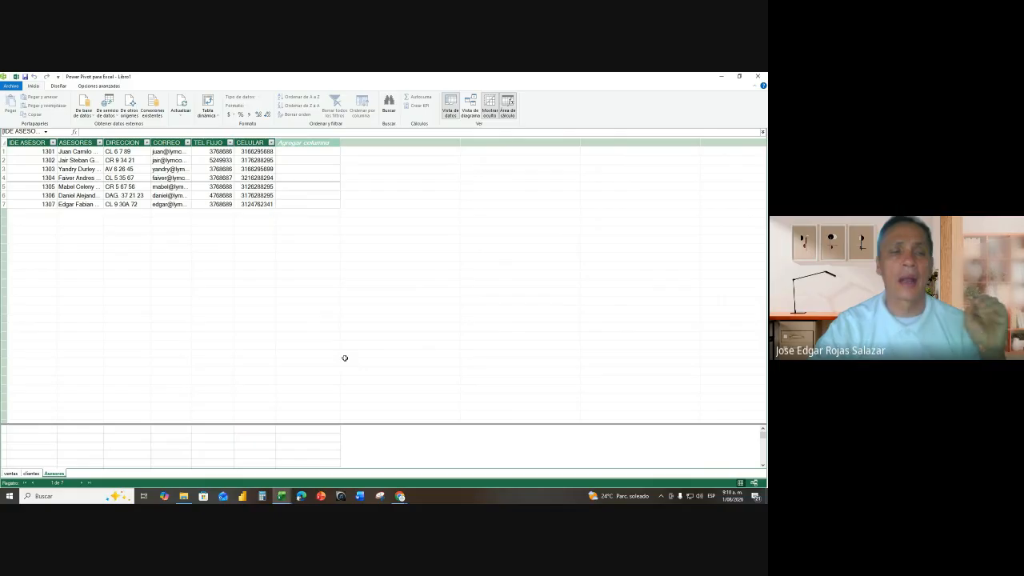
left_click(45, 160)
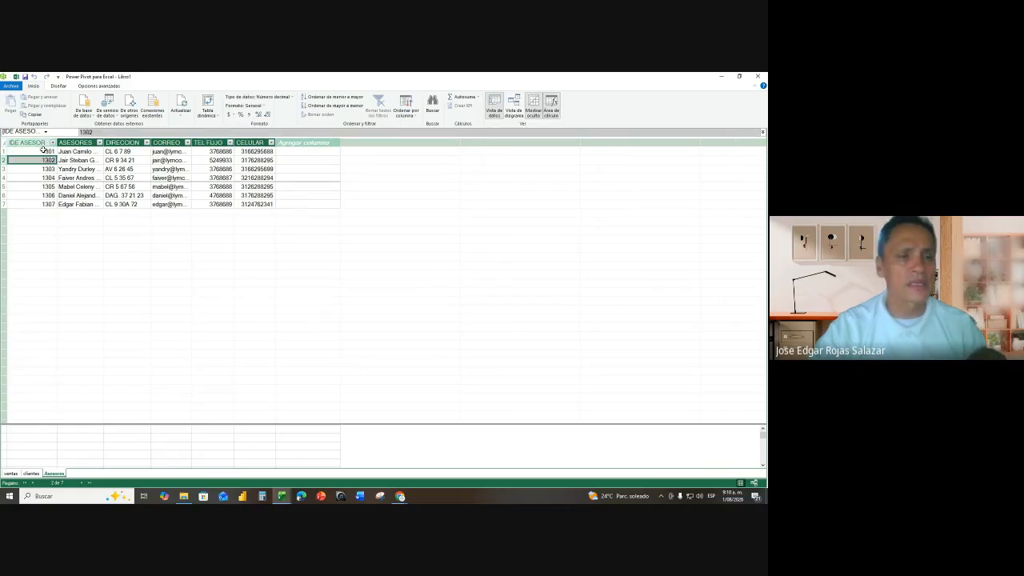
left_click(12, 473)
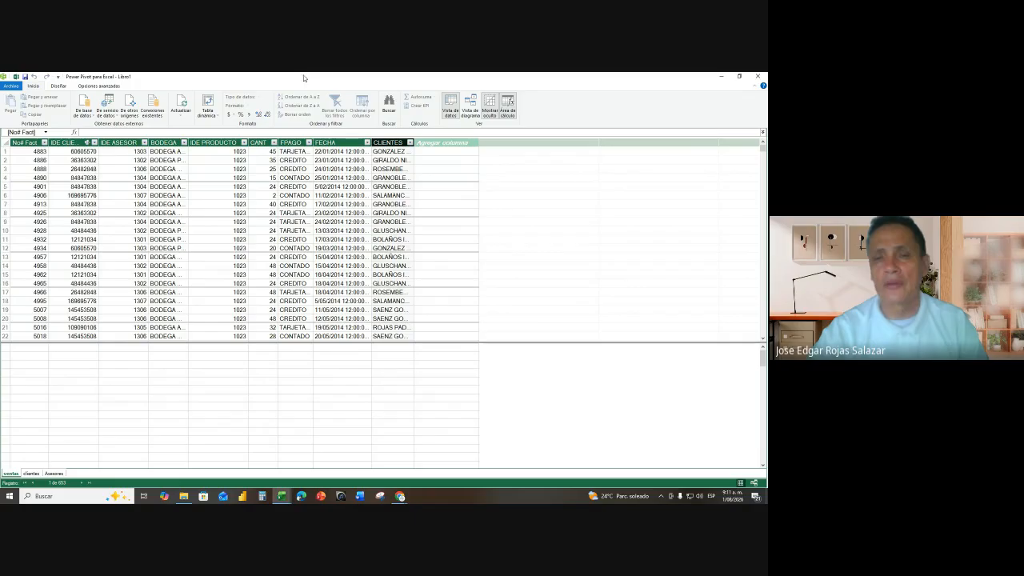
- Show the model as a diagram, place the Asesores table below clientes, and enlarge it until all its fields fit
left_click(470, 108)
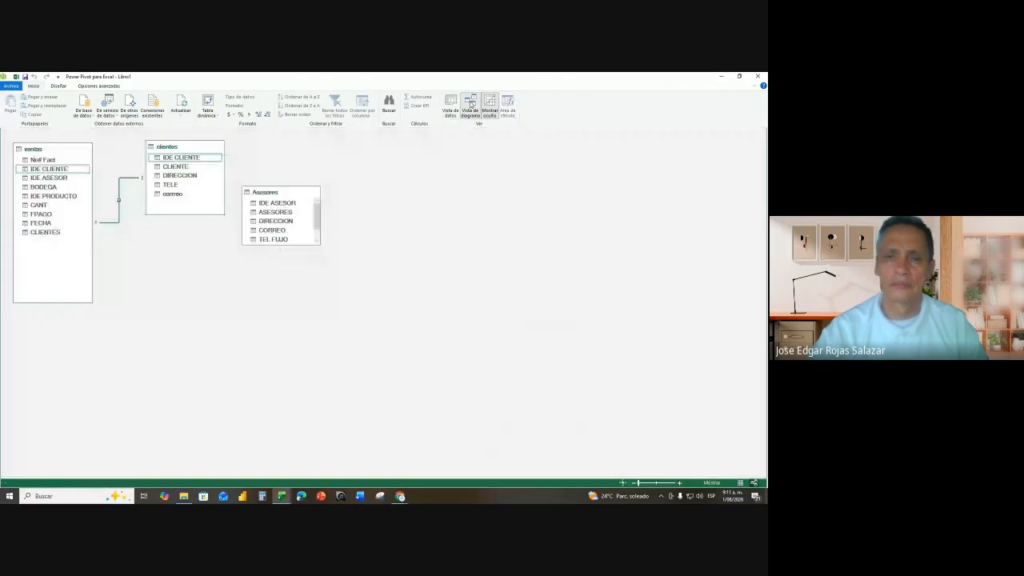
left_click(49, 153)
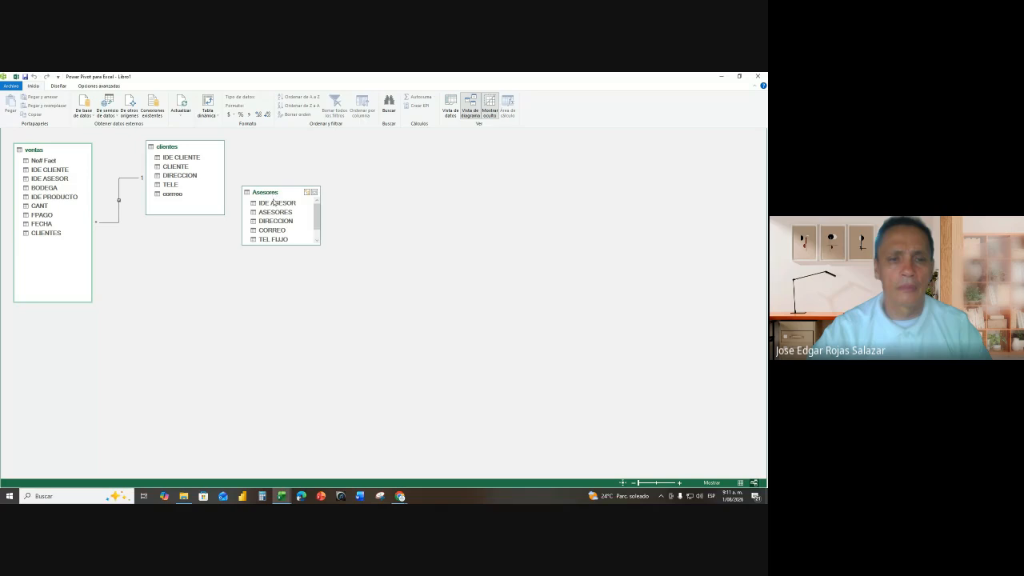
left_click_drag(280, 195, 207, 279)
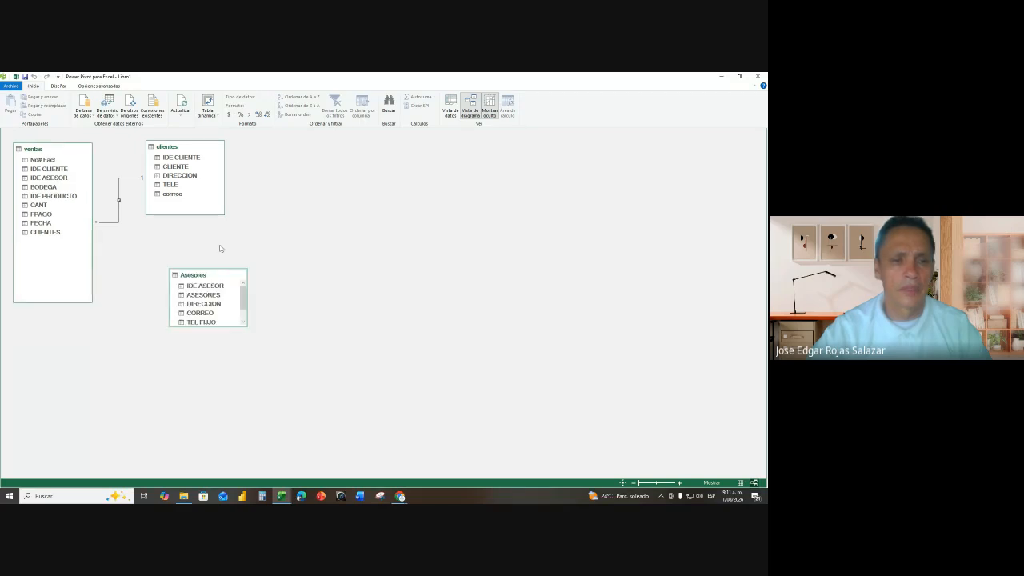
left_click_drag(205, 278, 180, 233)
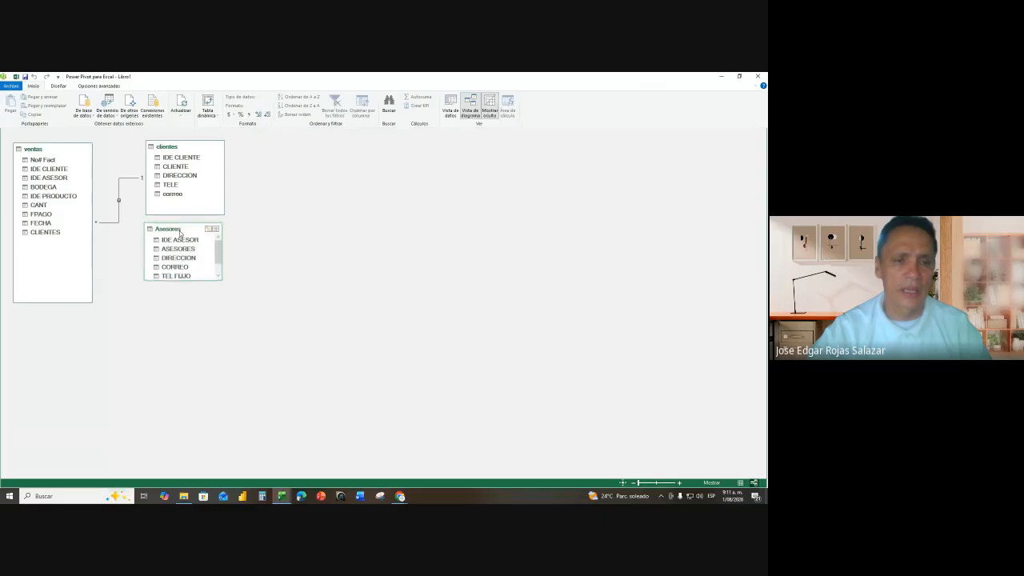
mouse_move(184, 279)
left_mouse_down()
mouse_move(183, 318)
mouse_move(187, 300)
left_mouse_up()
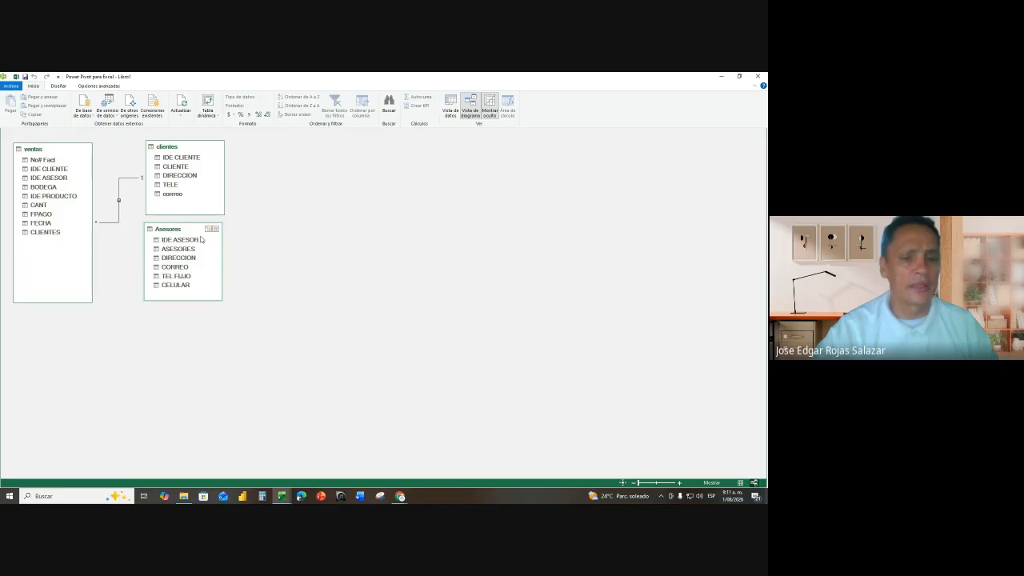
- Relate IDE ASESOR in ventas to IDE ASESOR in Asesores and return to the data view
left_click(59, 180)
left_click_drag(58, 180, 176, 240)
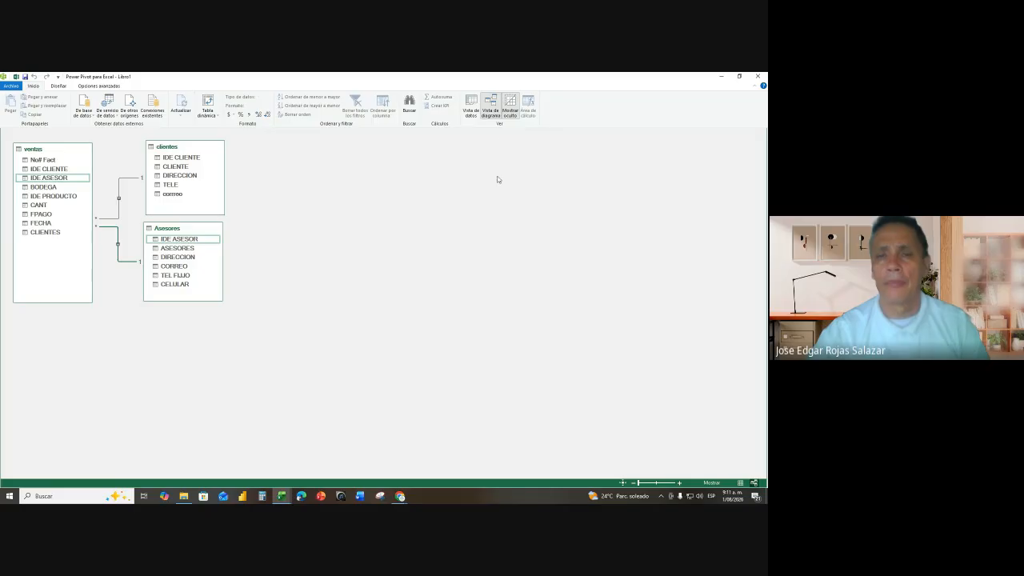
left_click(471, 106)
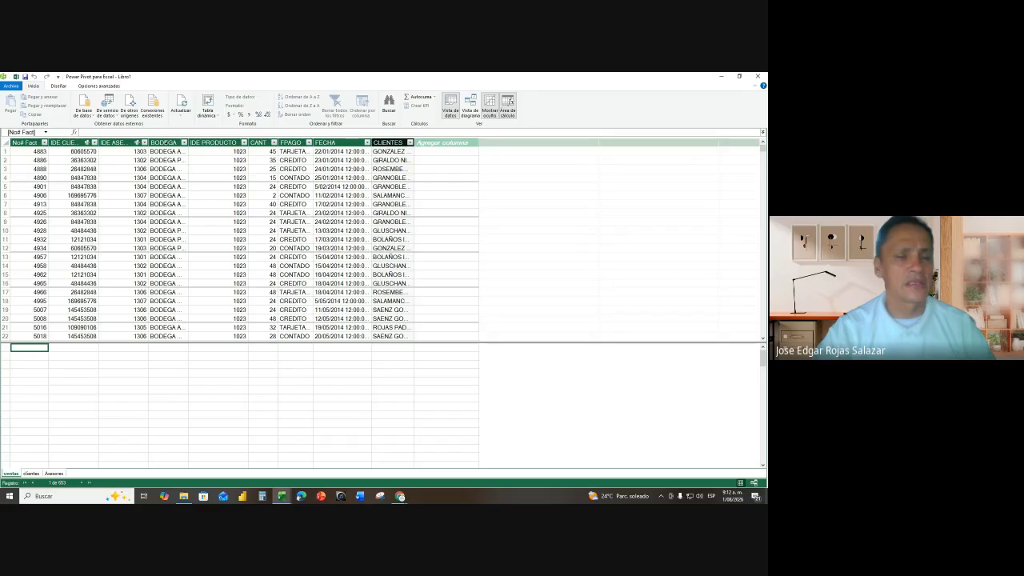
- Insert a calculated column before BODEGA in ventas and define it as ASESORES with the formula RELATED(Asesores[ASESORES])
left_click(164, 144)
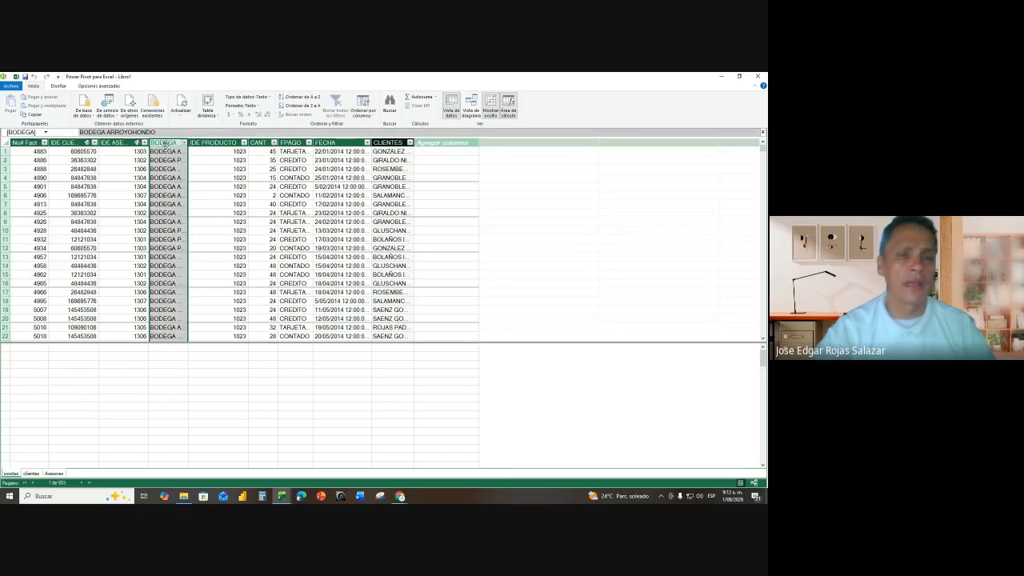
right_click(165, 145)
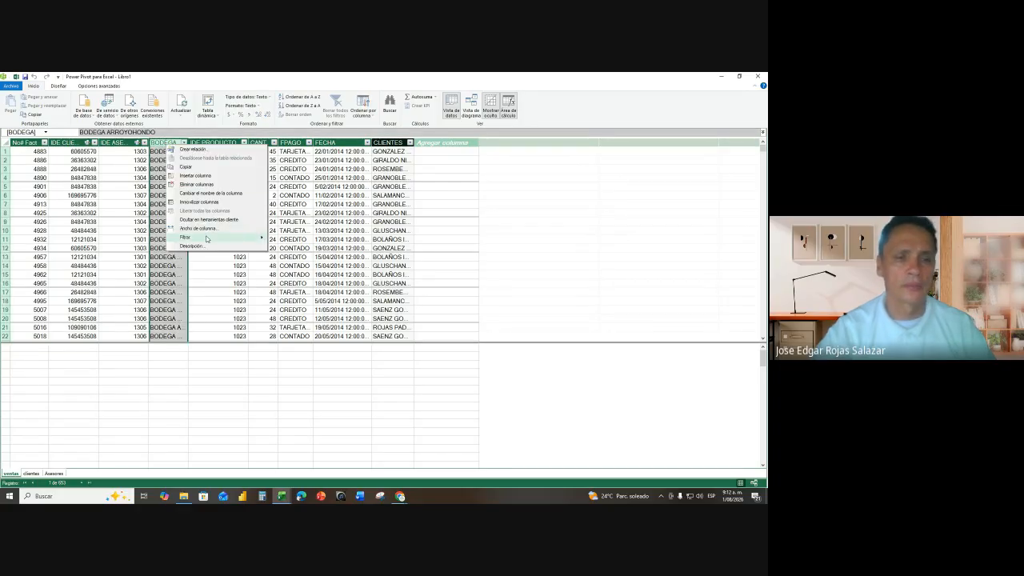
left_click(201, 177)
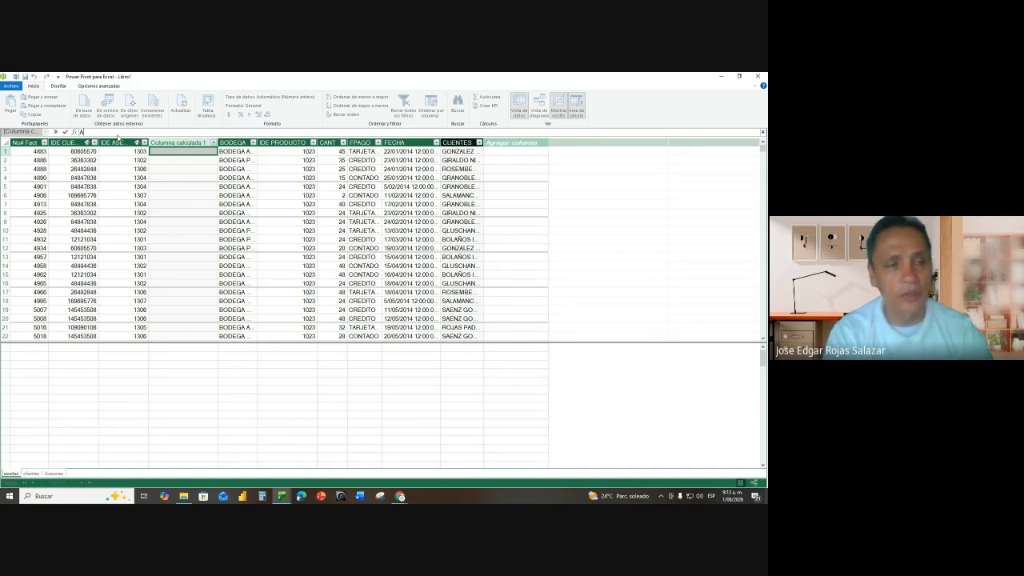
type("ORES")
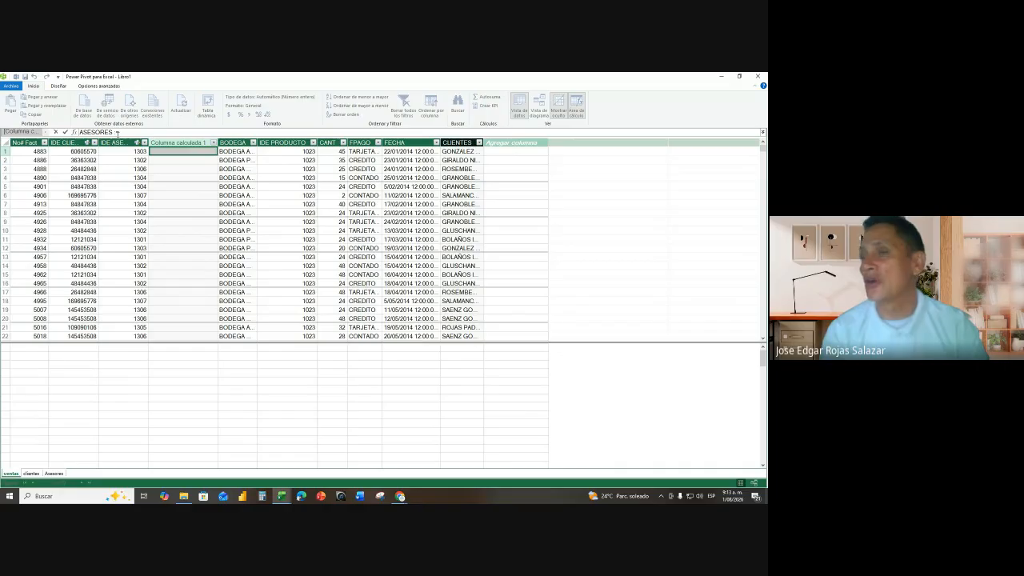
type("=RELA")
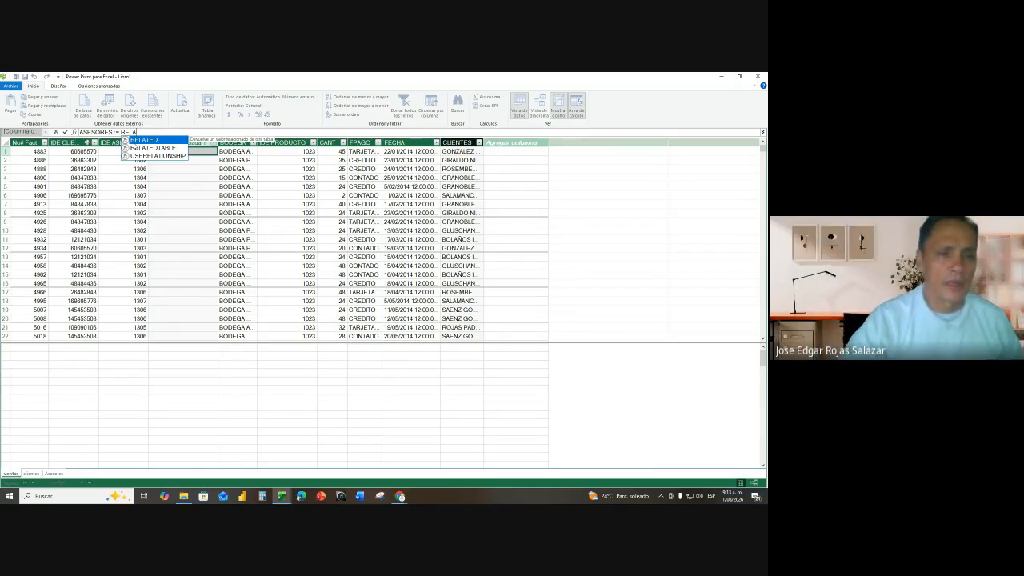
double_click(146, 140)
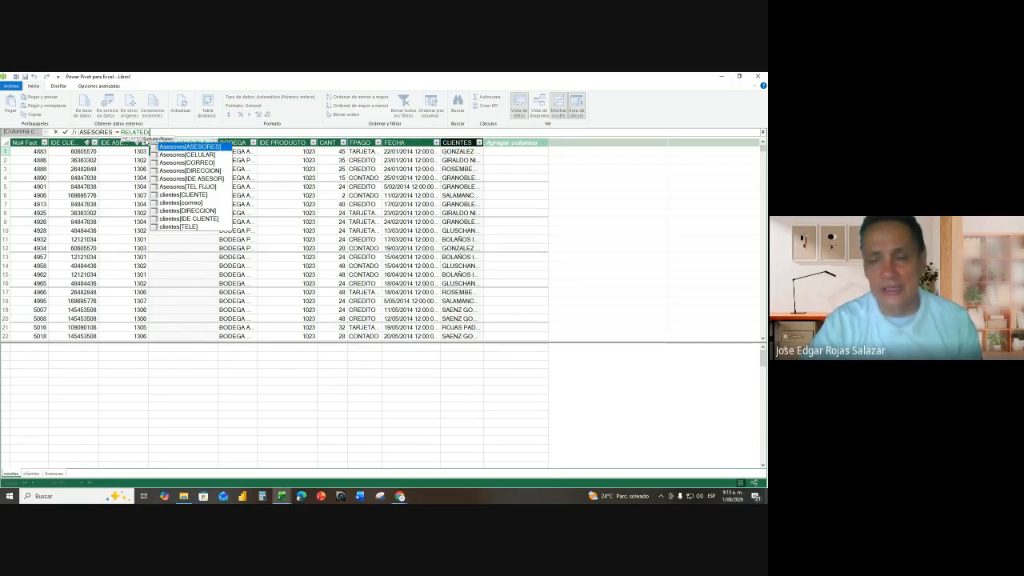
type("ASE")
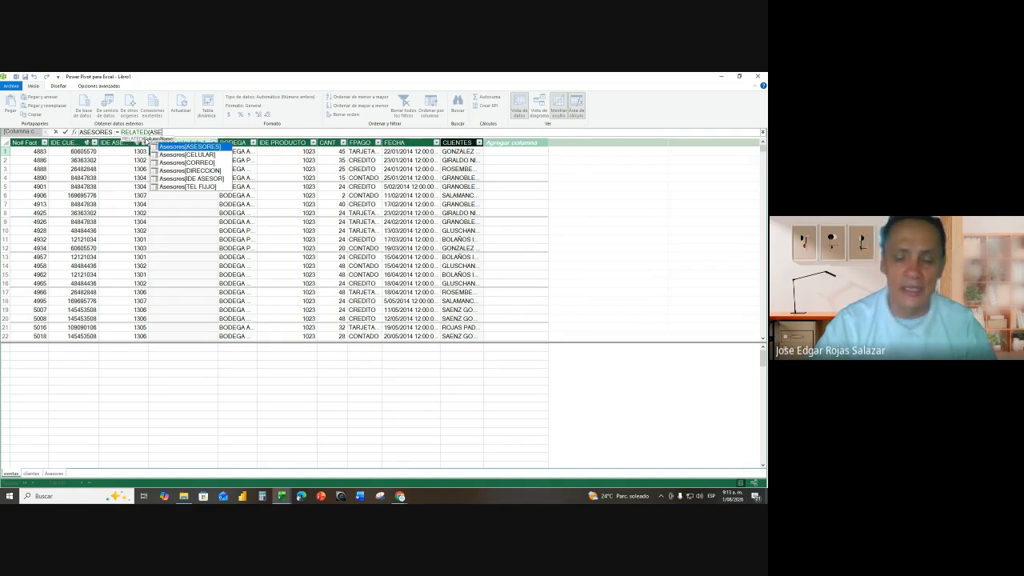
key("BackSpace")
key("BackSpace")
key("BackSpace")
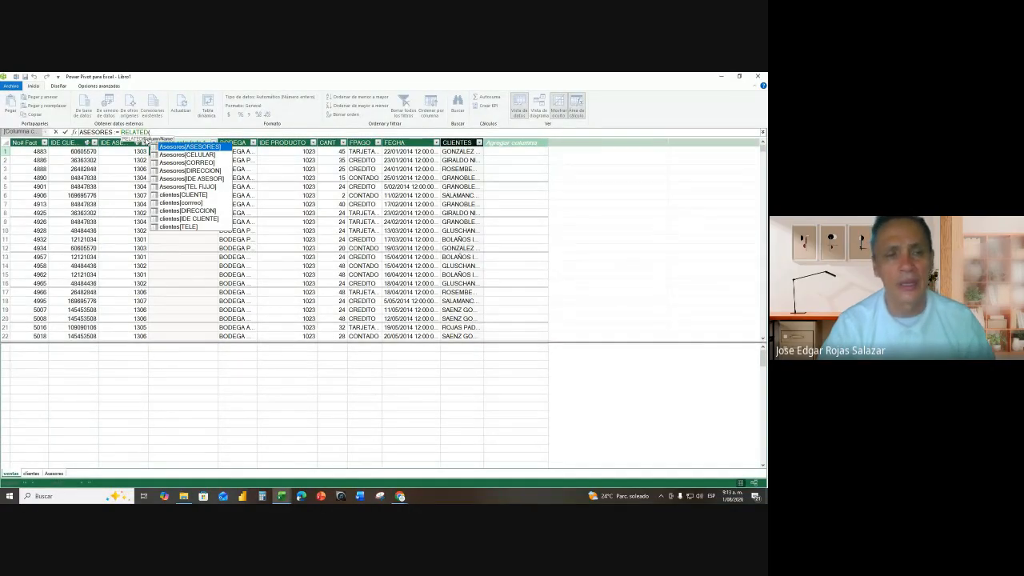
type("ASE")
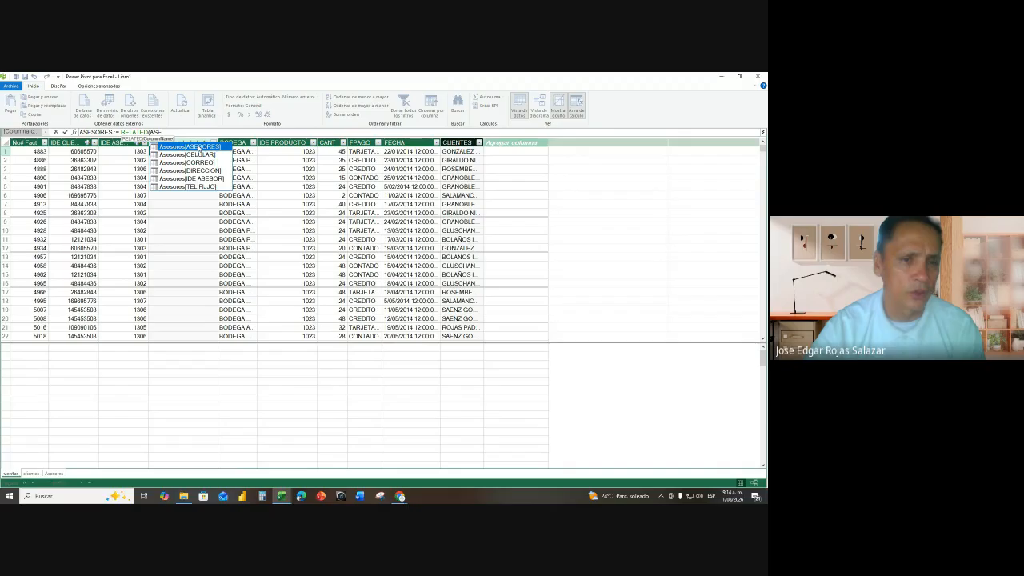
double_click(192, 147)
type(")")
key("Return")
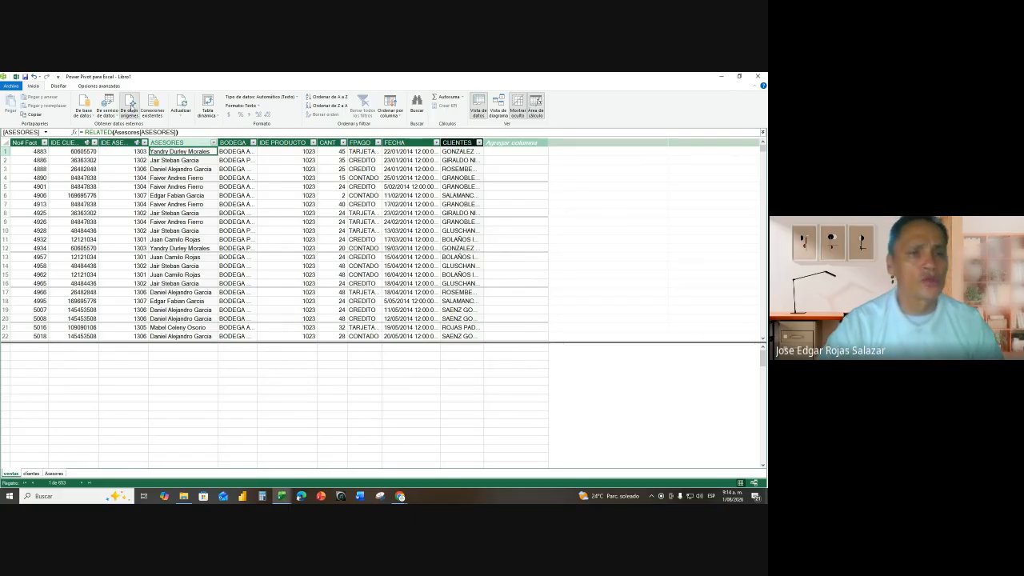
- Start another table import from the Excel file Modelo Relacional Excel, with its first row as column headers
left_click(131, 107)
scroll(480, 289, "down", 1)
scroll(480, 290, "down", 3)
left_click(330, 352)
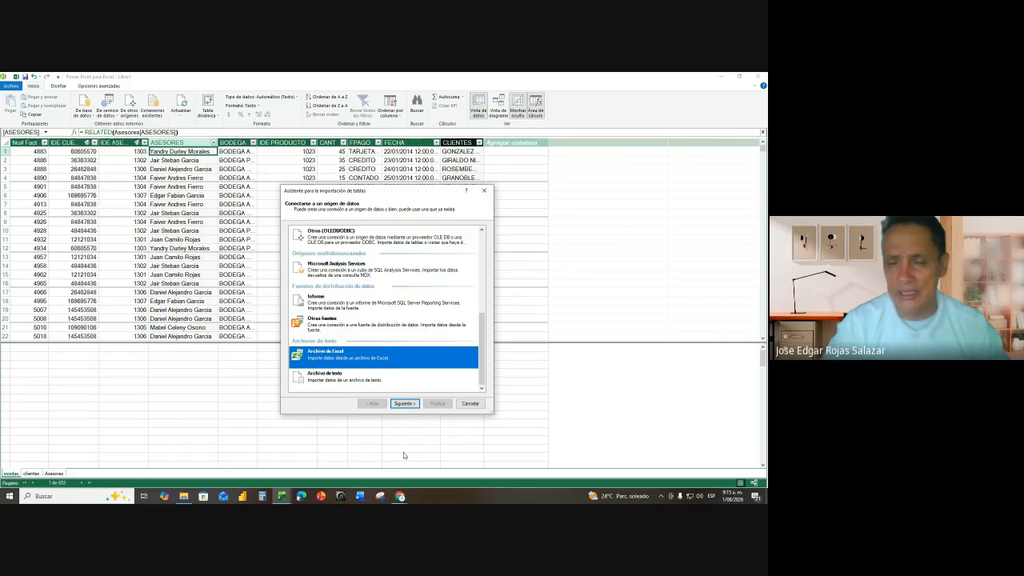
left_click(404, 403)
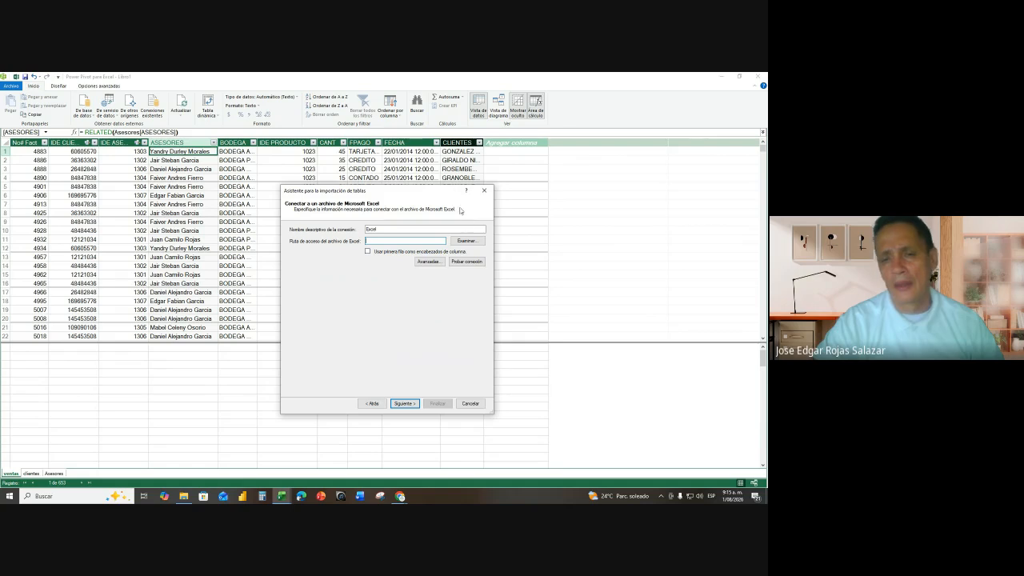
left_click(467, 242)
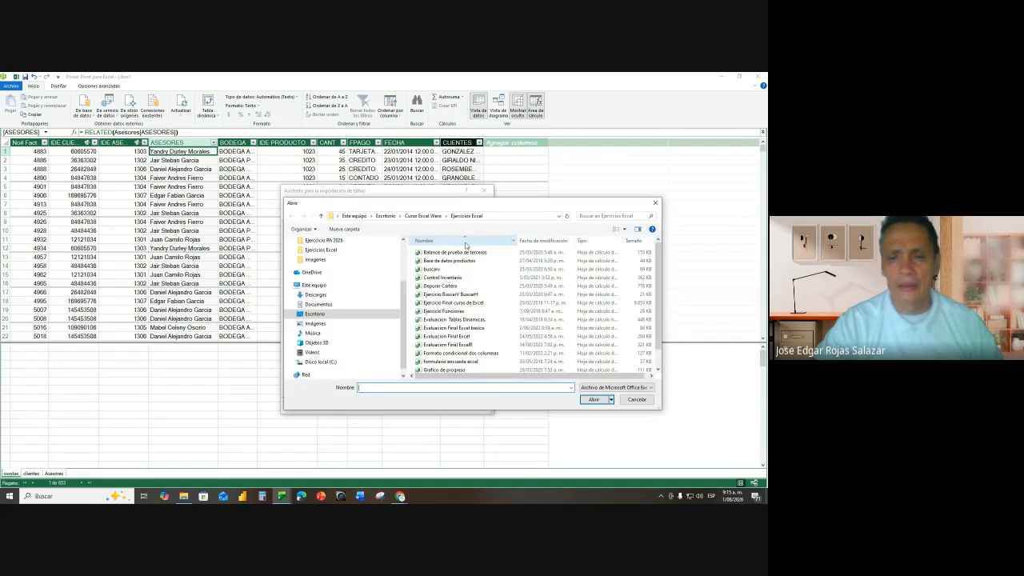
scroll(465, 296, "down", 1)
left_click(455, 368)
double_click(454, 367)
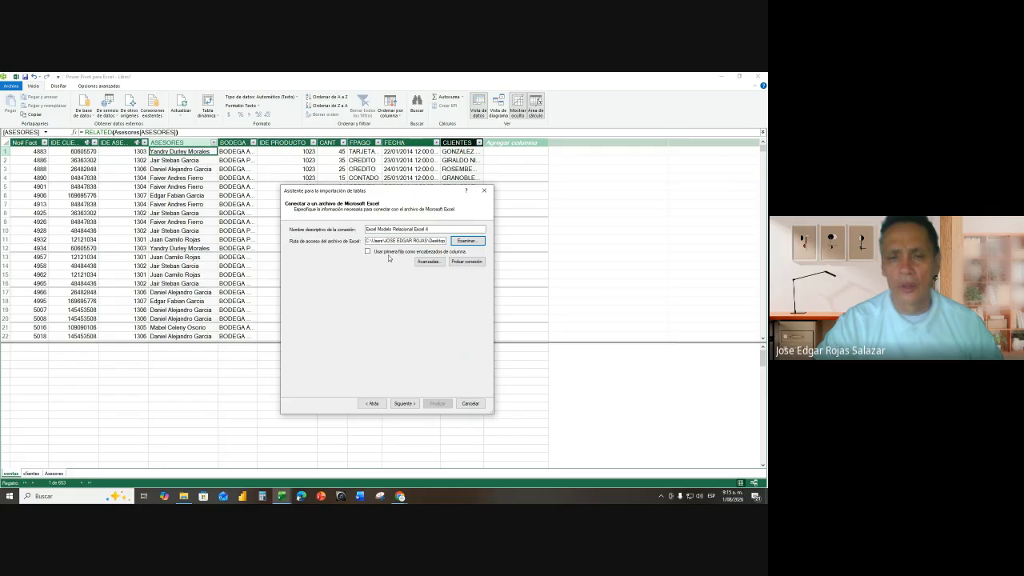
left_click(368, 252)
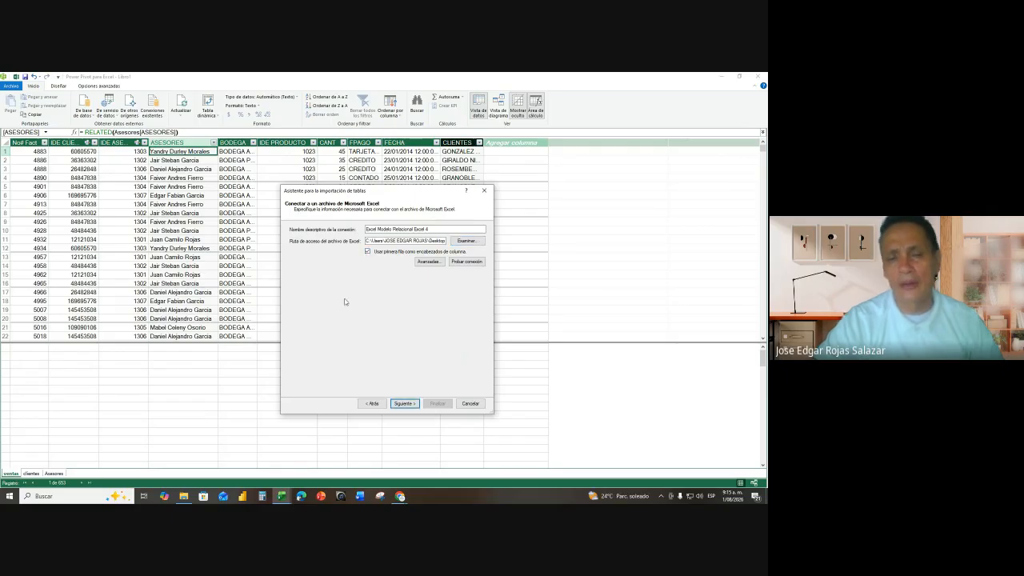
left_click(406, 404)
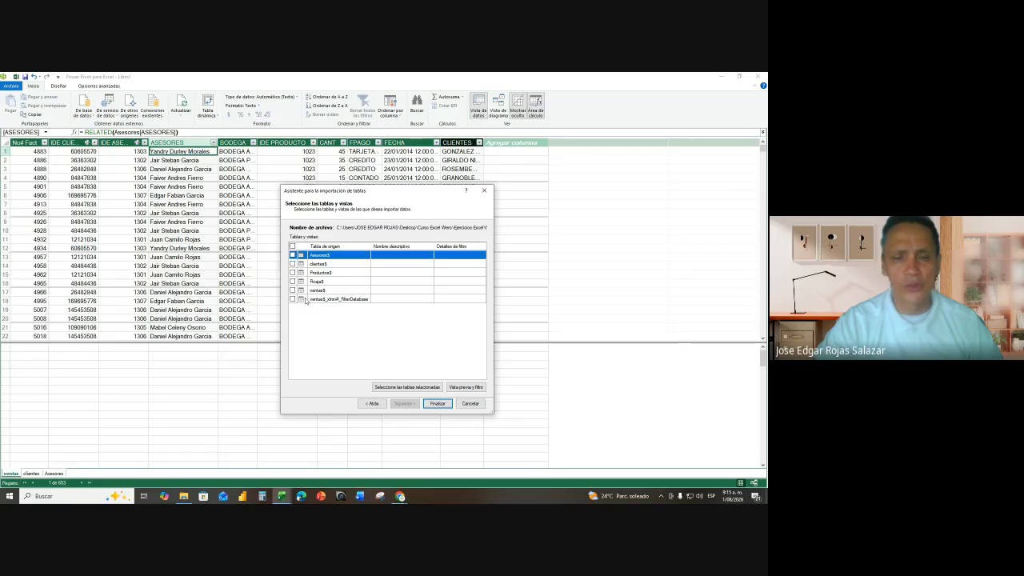
- Import the Productos$ table into the data model and close the import wizard
left_click(292, 273)
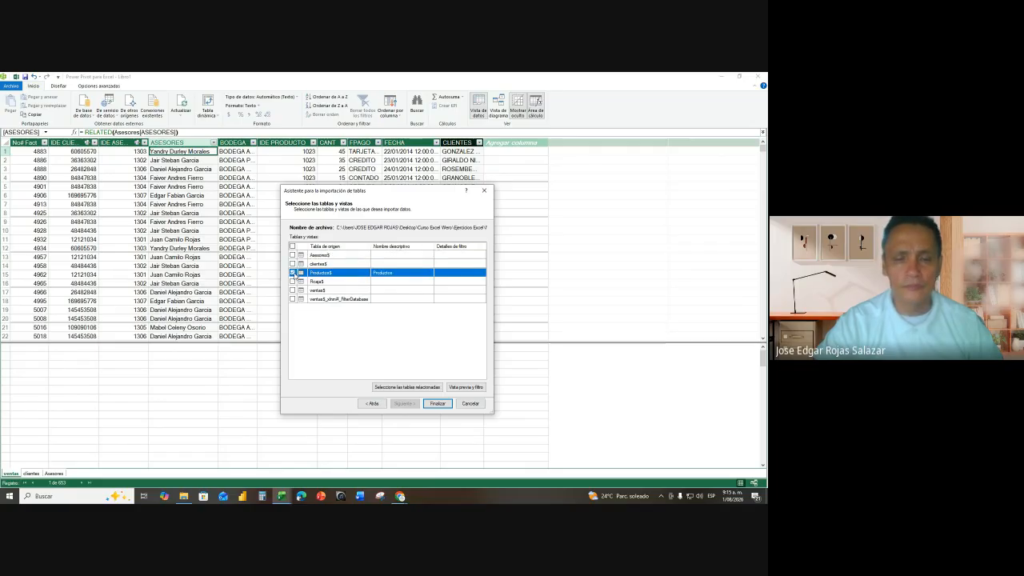
left_click(442, 407)
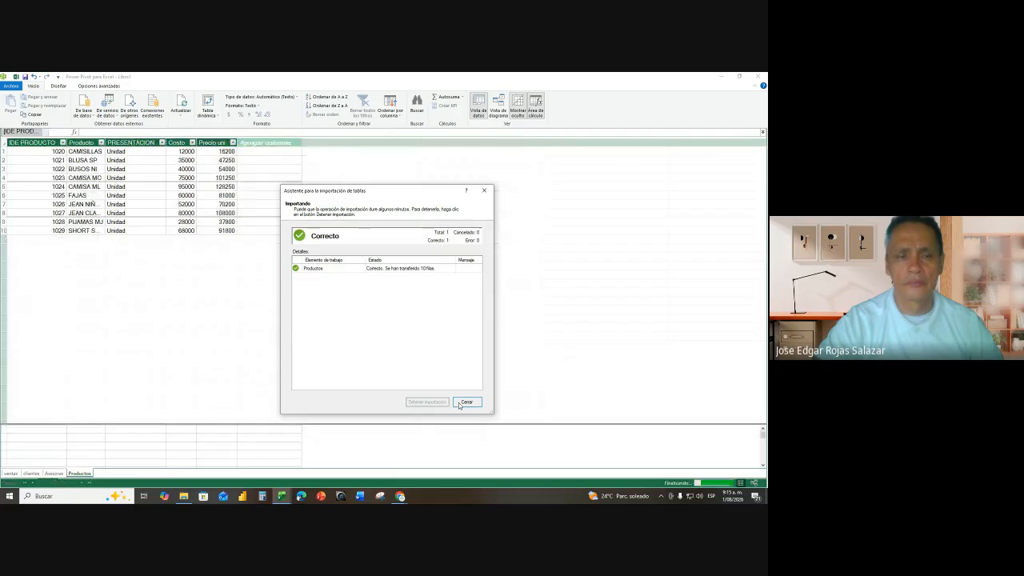
left_click(466, 402)
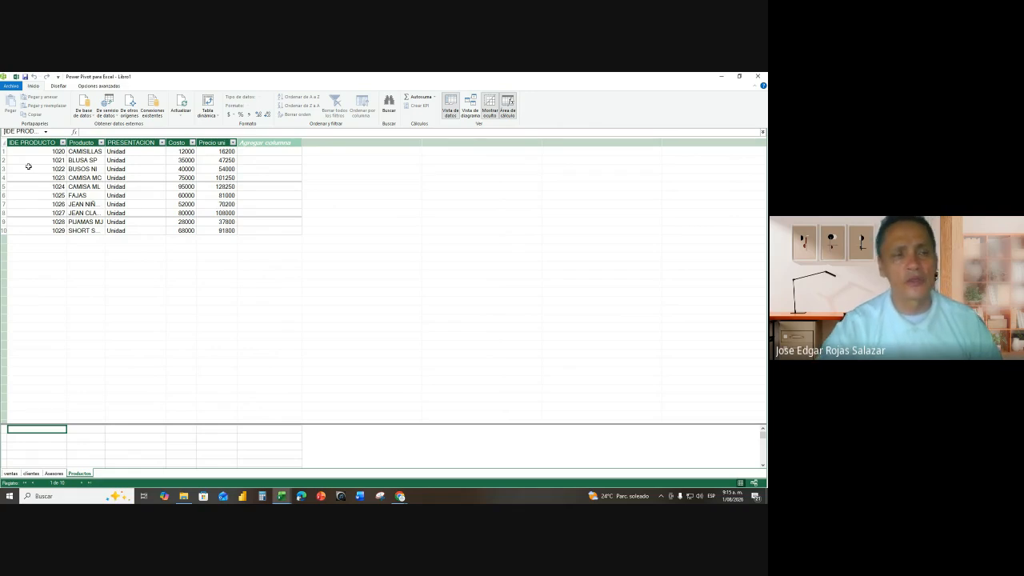
- Examine the IDE PRODUCTO, Costo and unit price columns of the Productos table
left_click(34, 142)
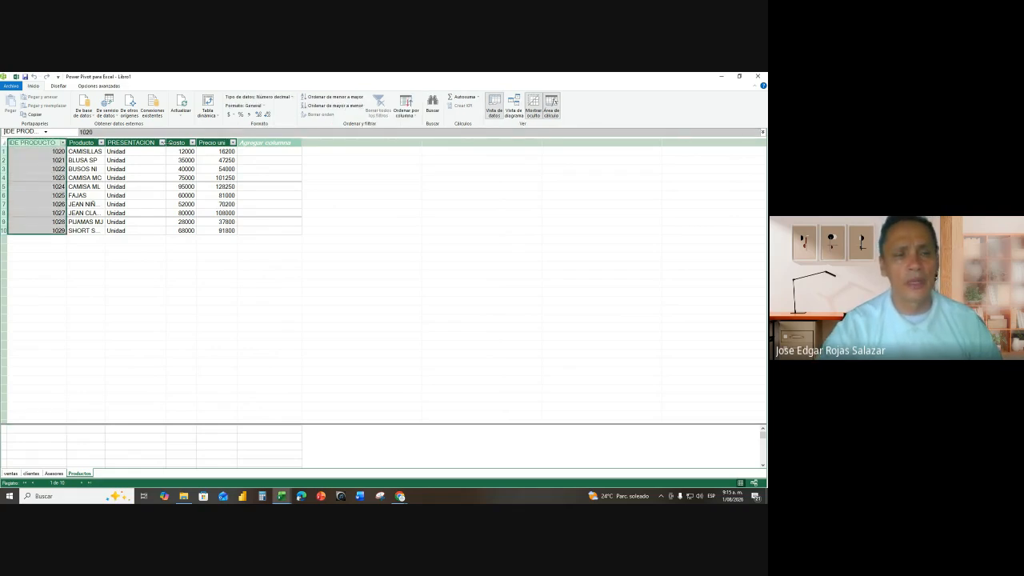
left_click(176, 141)
left_click(226, 143)
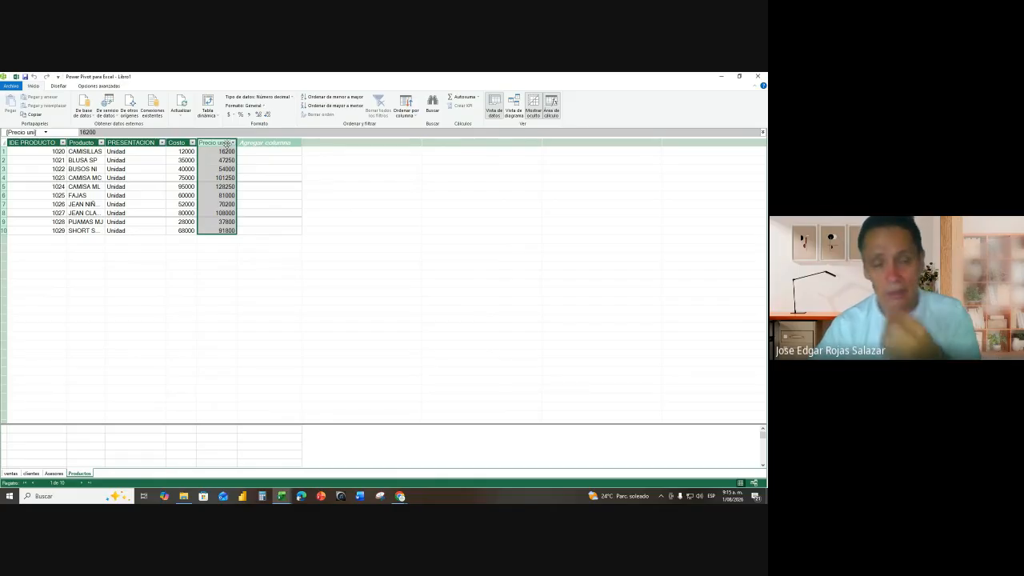
- Insert a calculated column before CANT in the ventas table
left_click(11, 473)
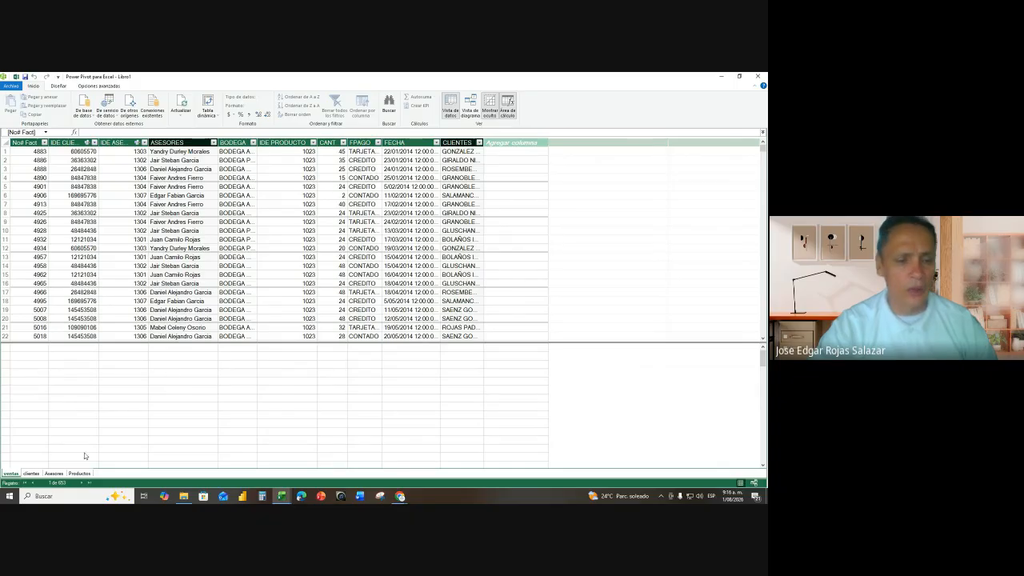
left_click(325, 143)
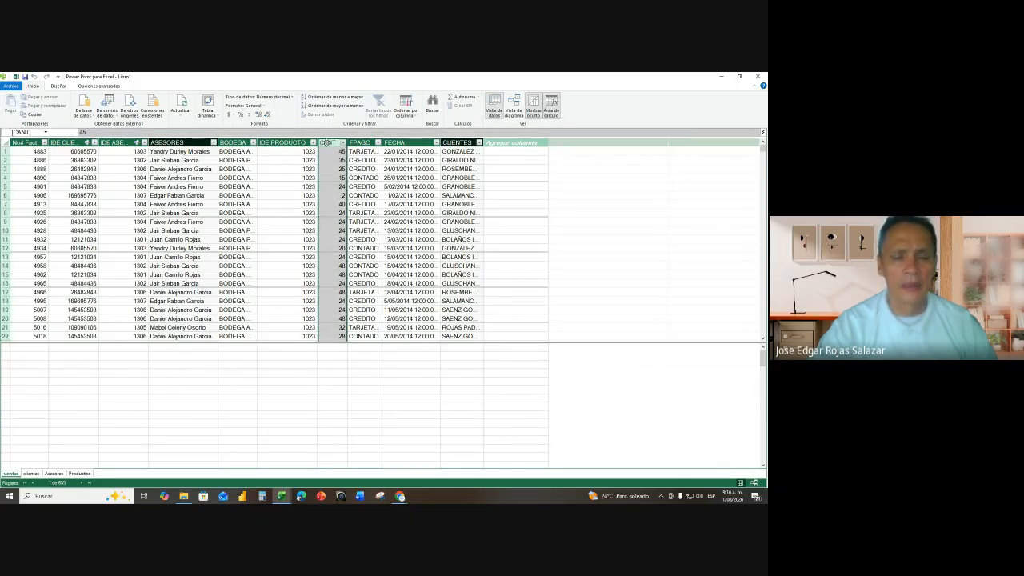
right_click(327, 143)
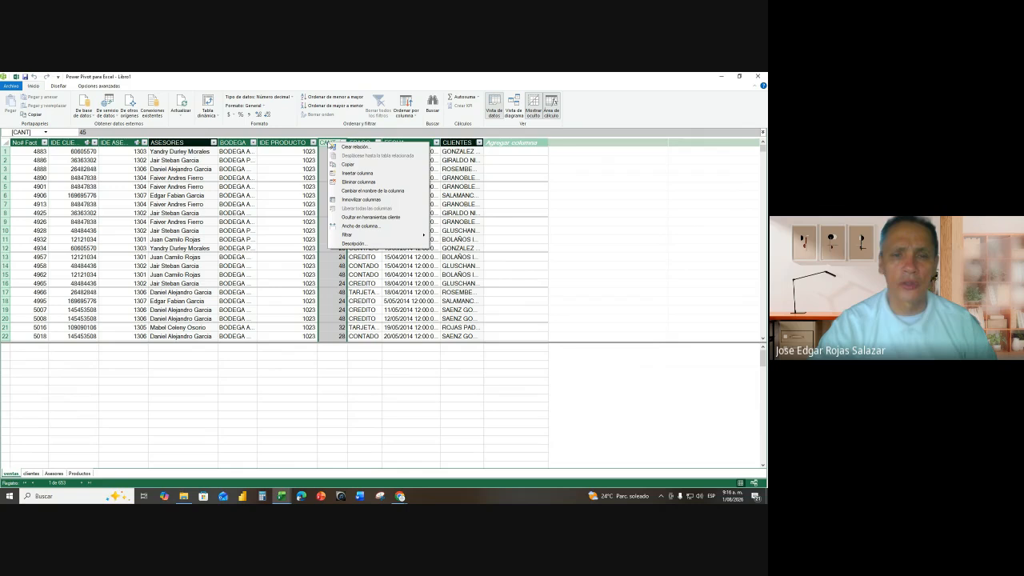
left_click(375, 174)
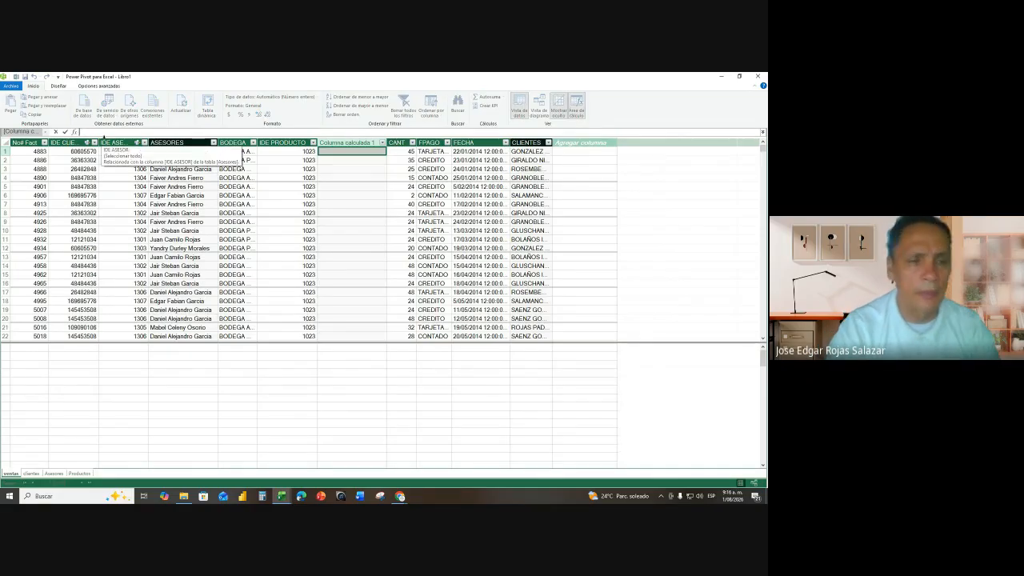
type("PROD")
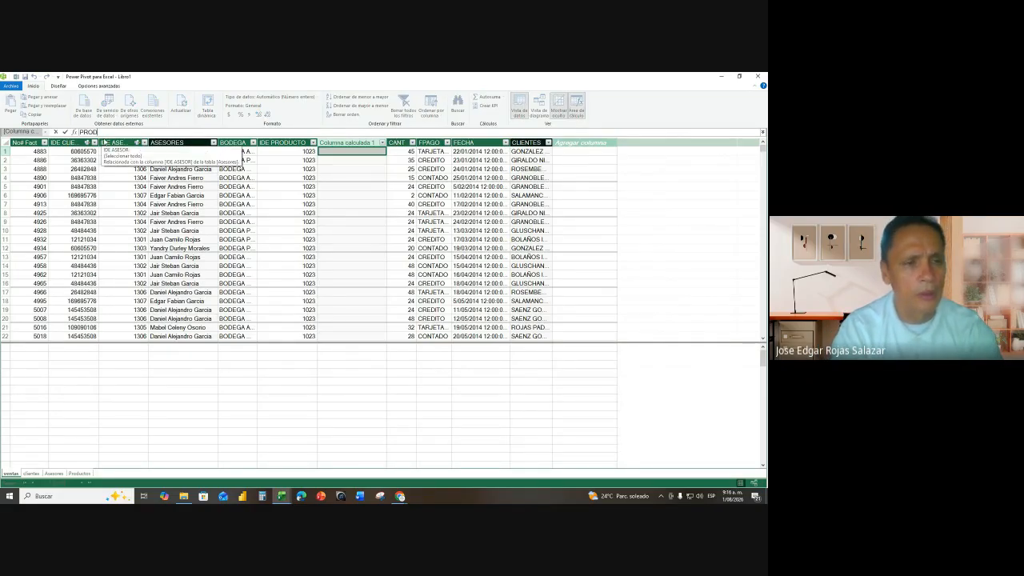
type("UCTO")
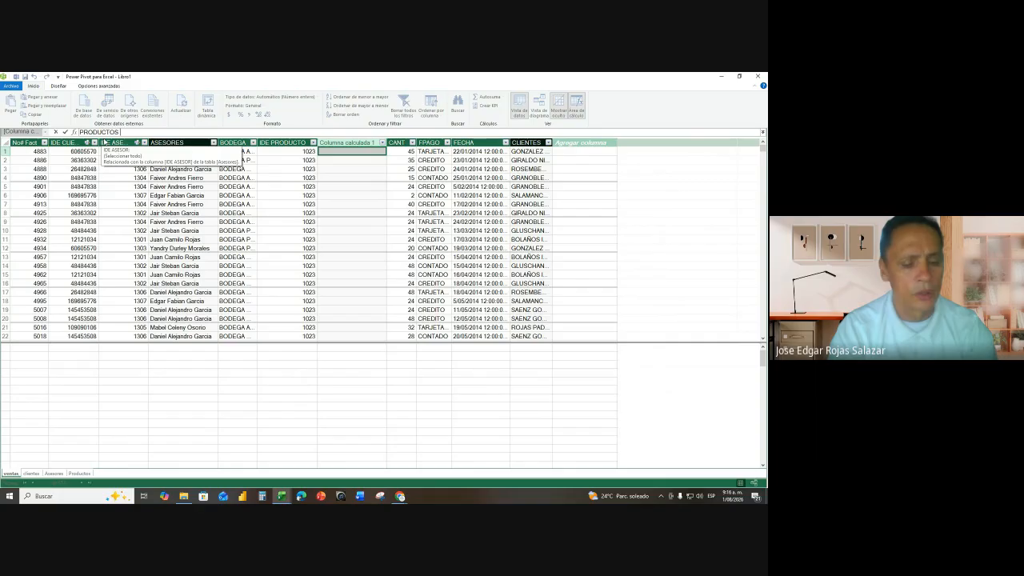
type("S ")
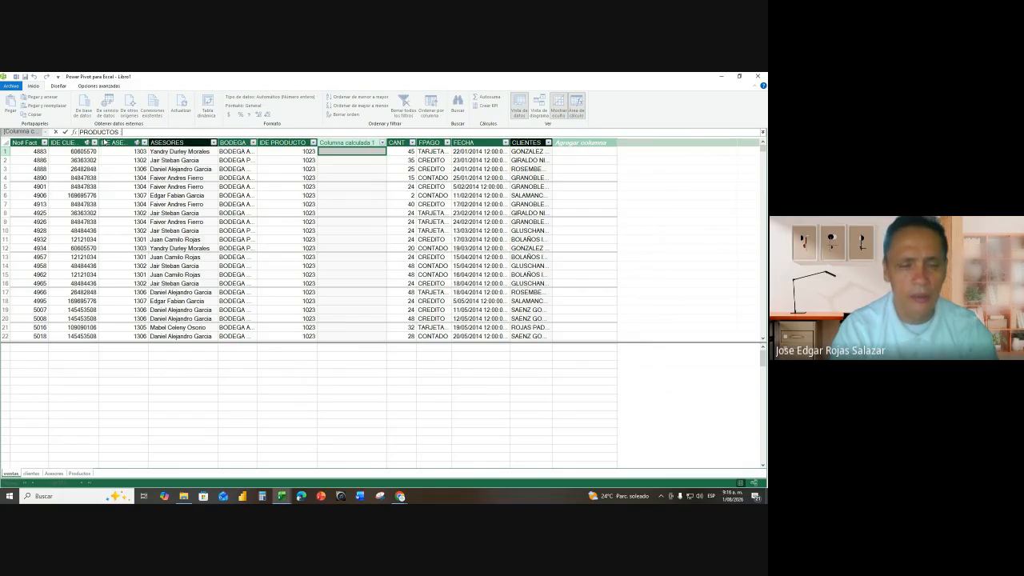
type(":= REAL")
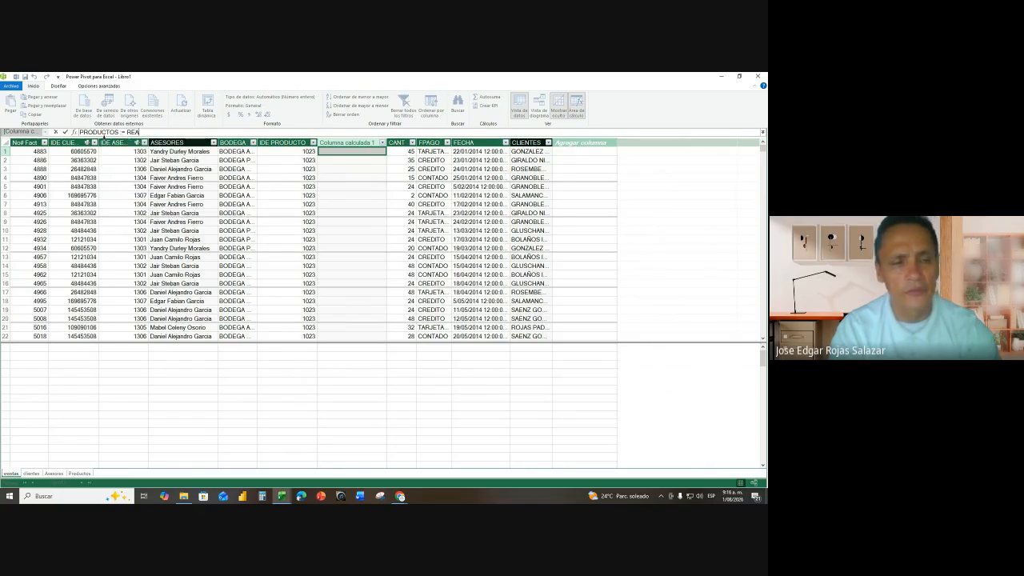
key("BackSpace")
key("BackSpace")
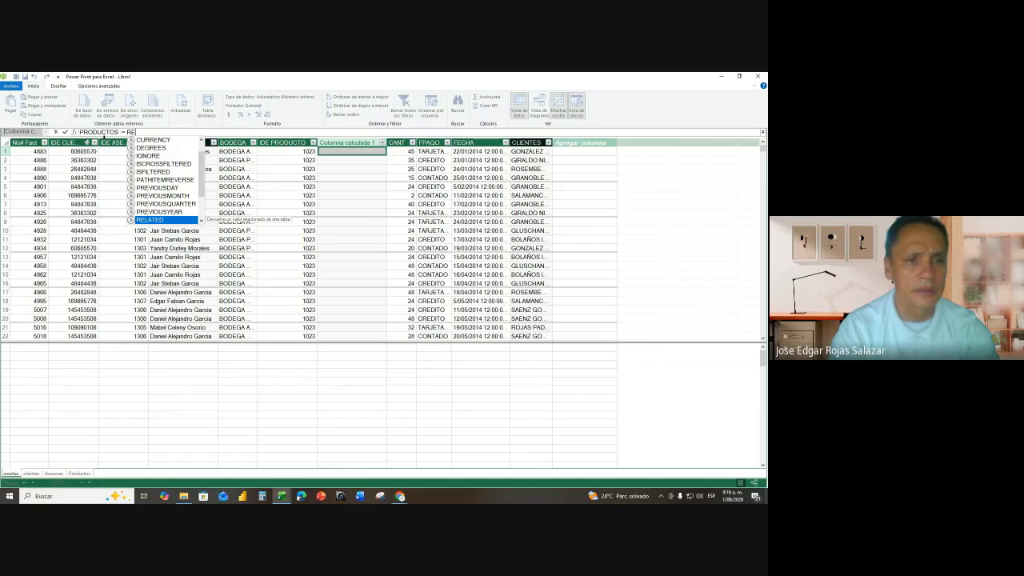
type("LA")
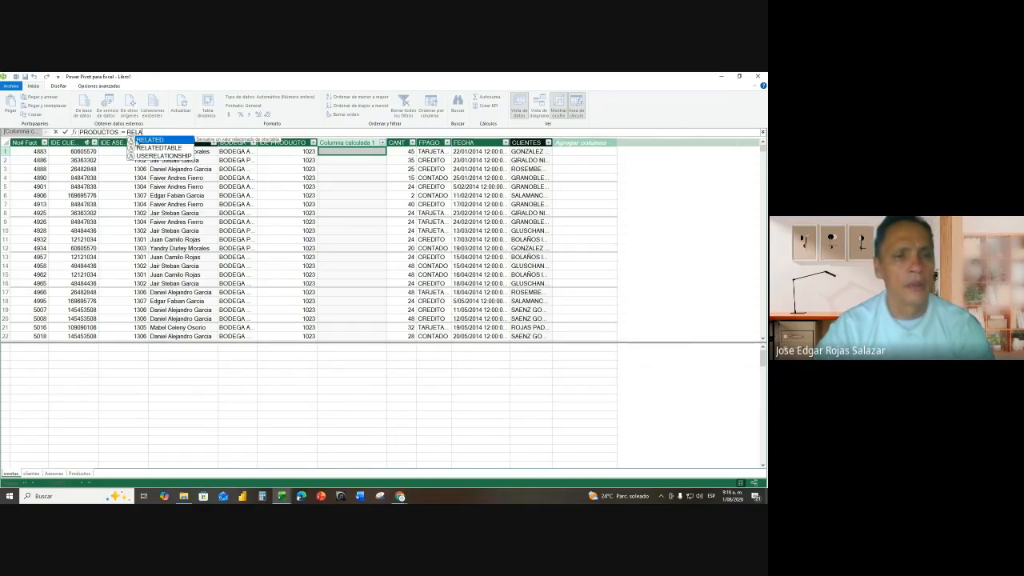
key("Tab")
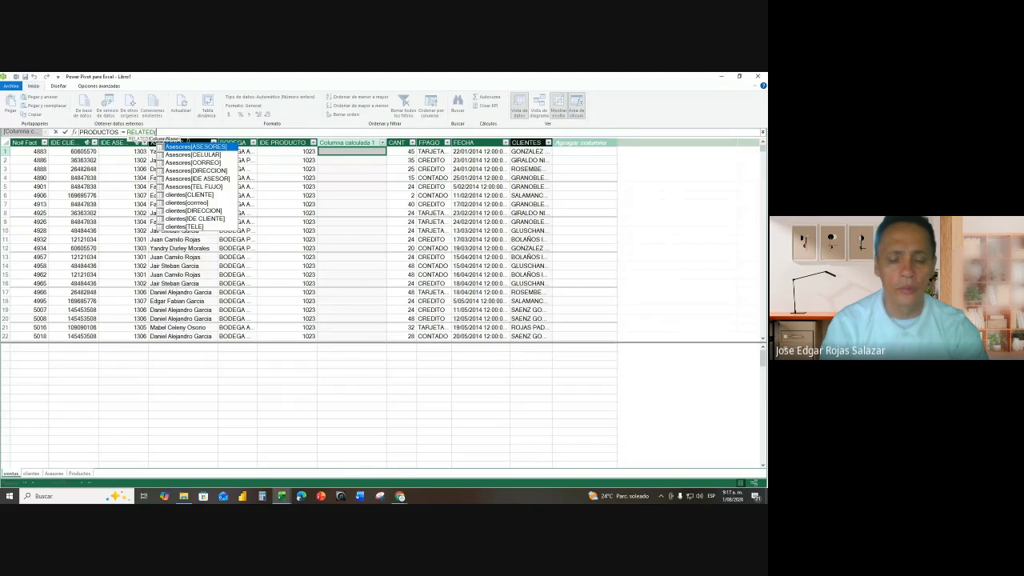
type("PR")
key("BackSpace")
key("BackSpace")
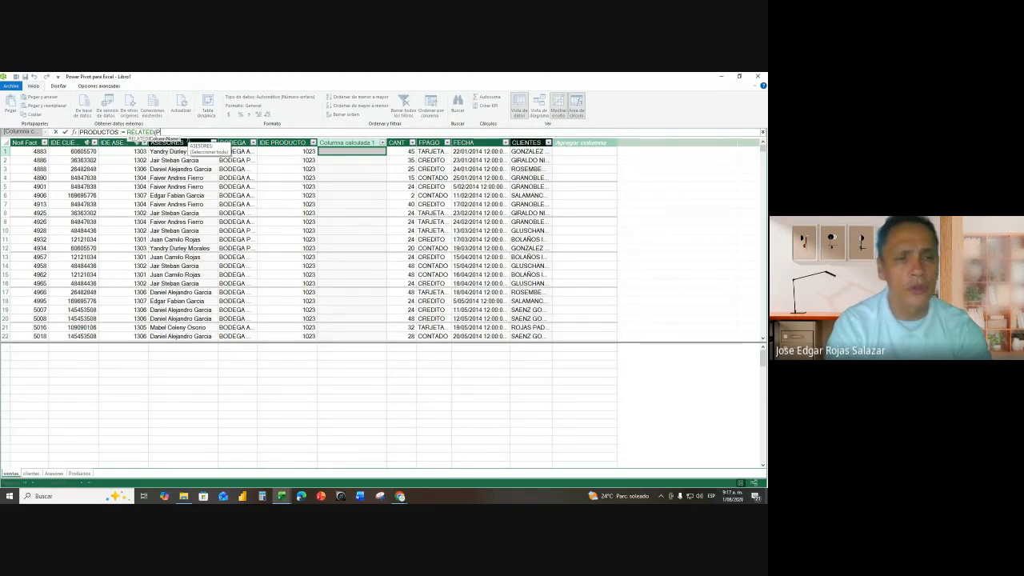
type("P")
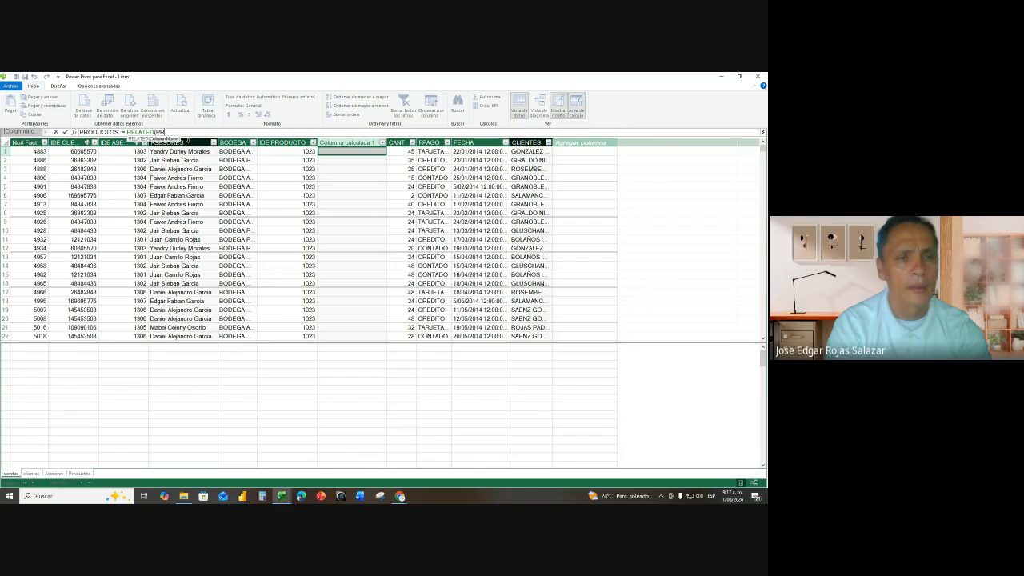
key("BackSpace")
key("BackSpace")
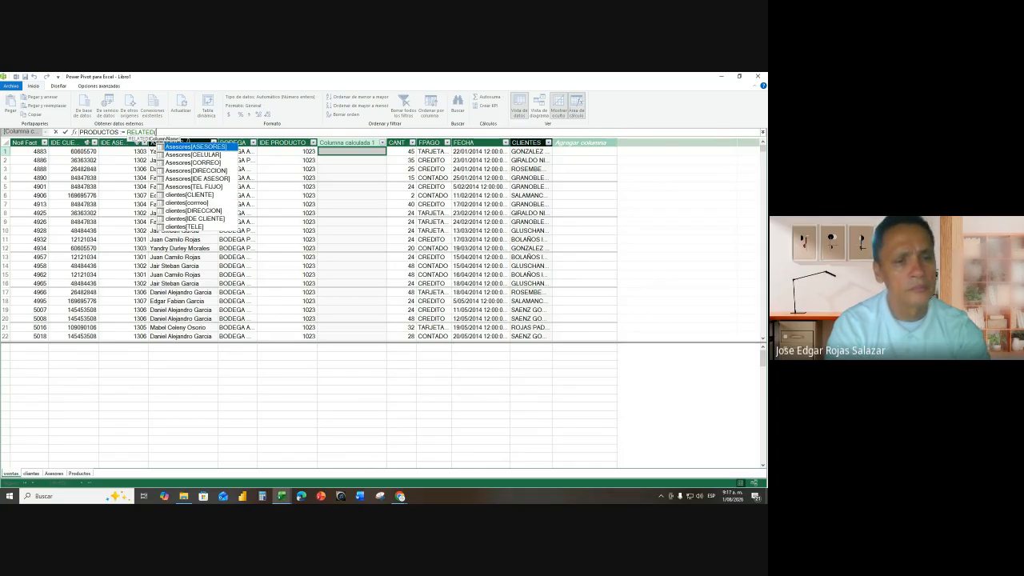
key("Escape")
key("Escape")
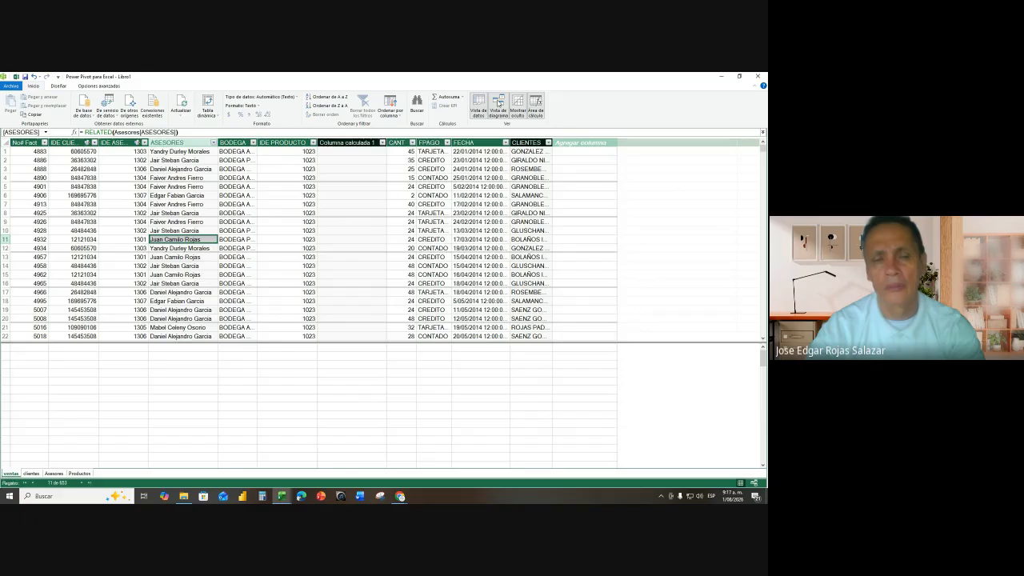
- Check the model diagram, insert another calculated column before CANT in ventas and begin its formula as PRODUCTOS = RELATED(
left_click(492, 106)
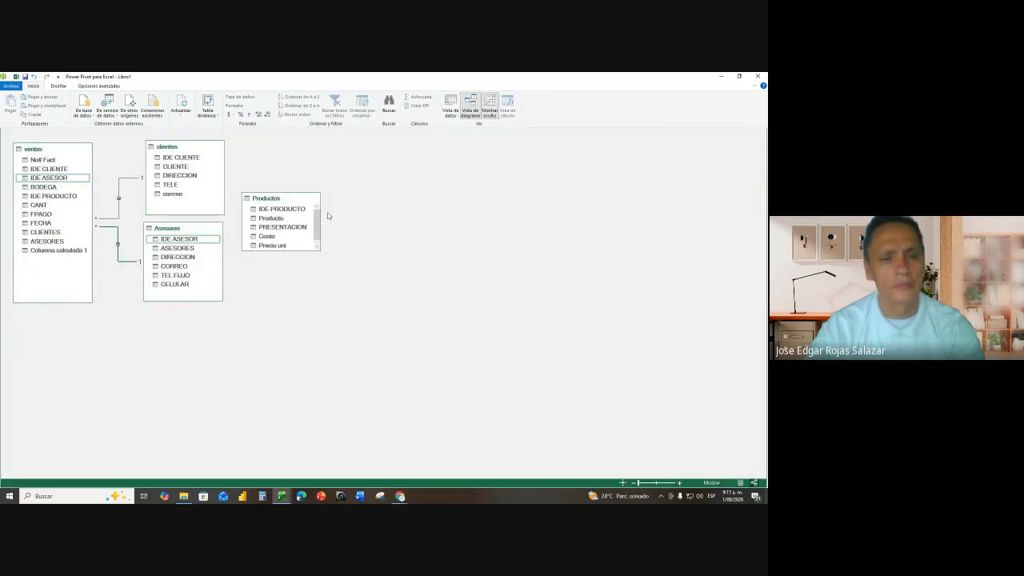
left_click(451, 106)
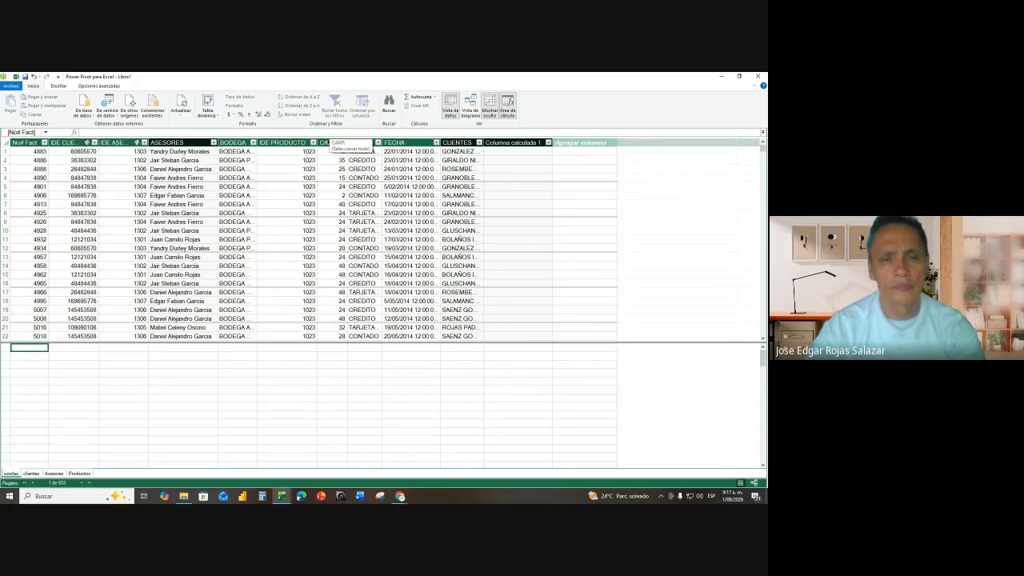
right_click(326, 144)
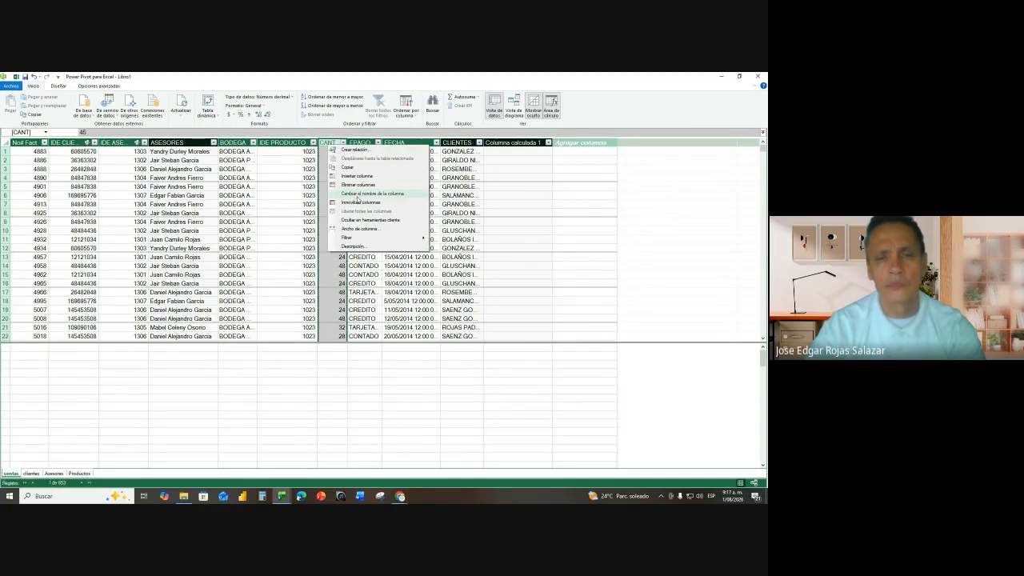
left_click(374, 179)
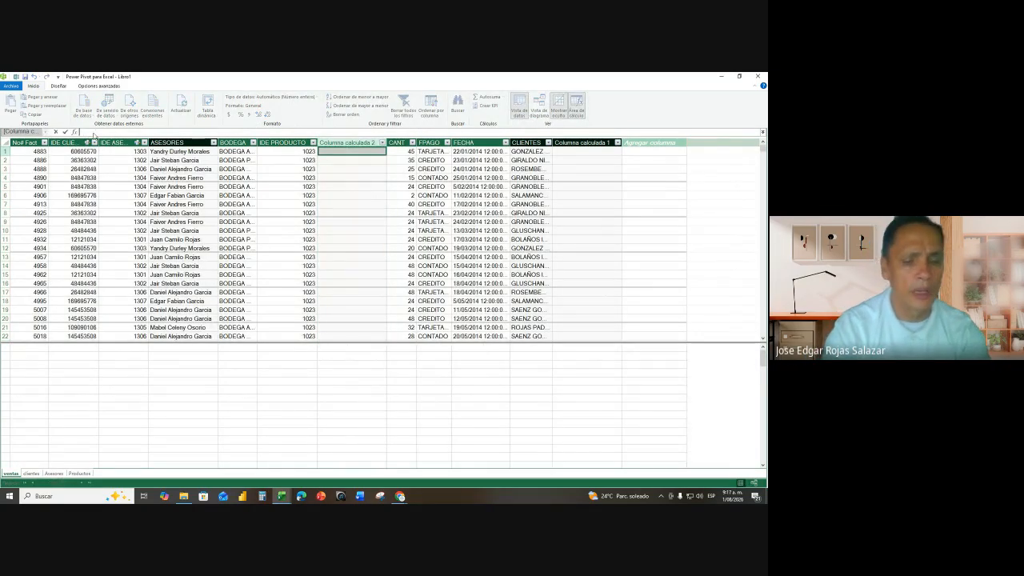
type("PRODUC")
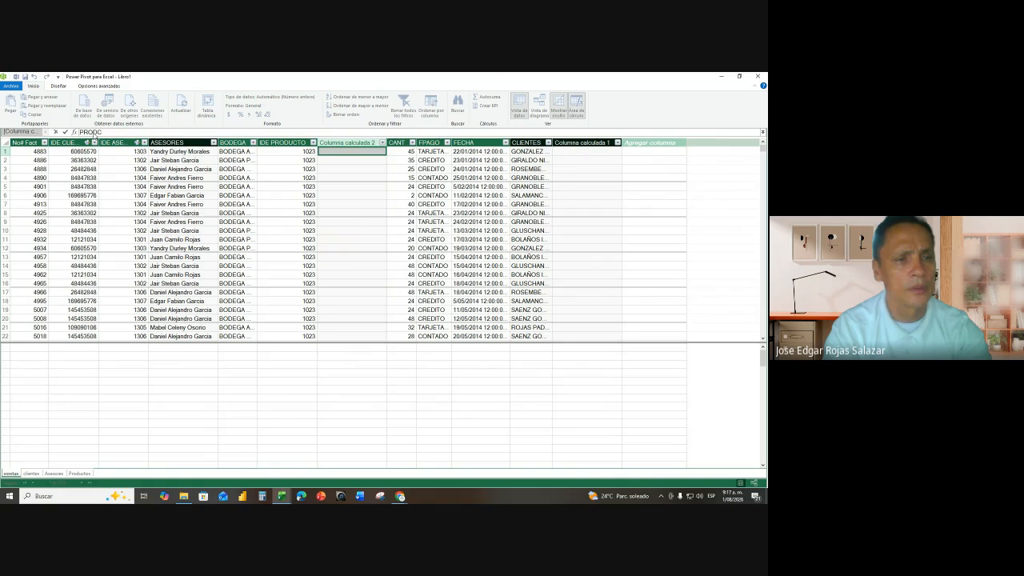
type("TOS")
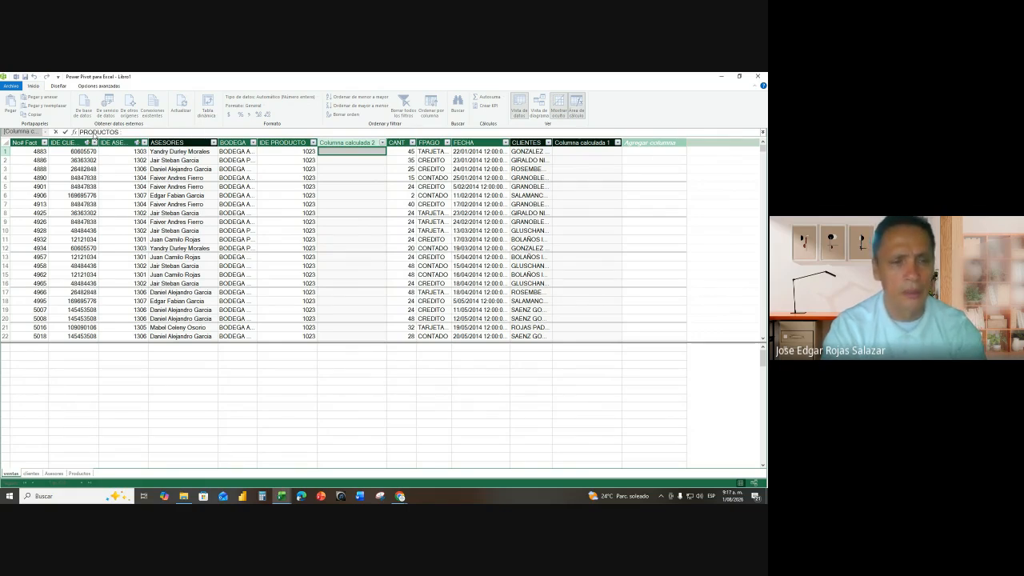
type(" = RELA")
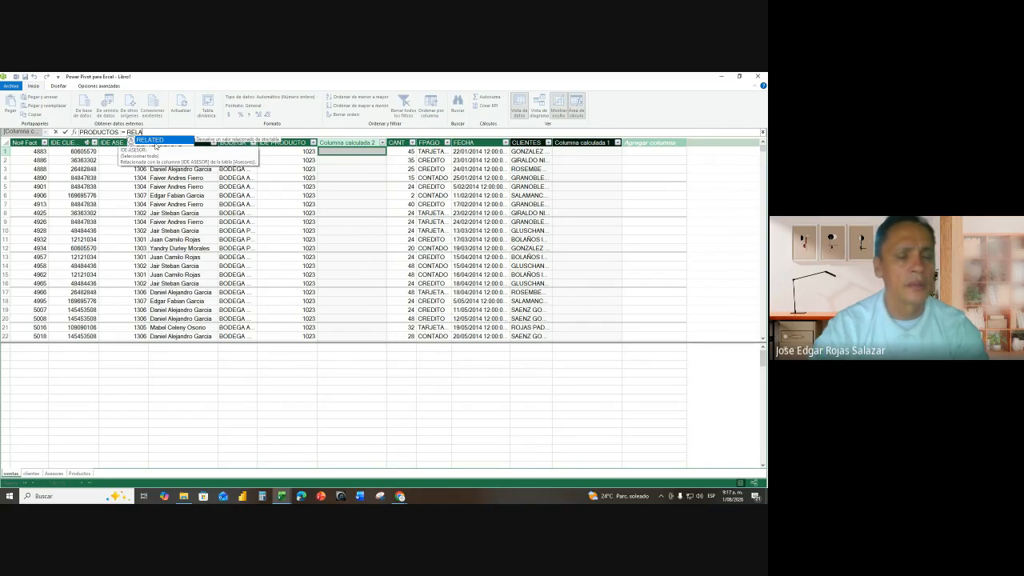
double_click(159, 141)
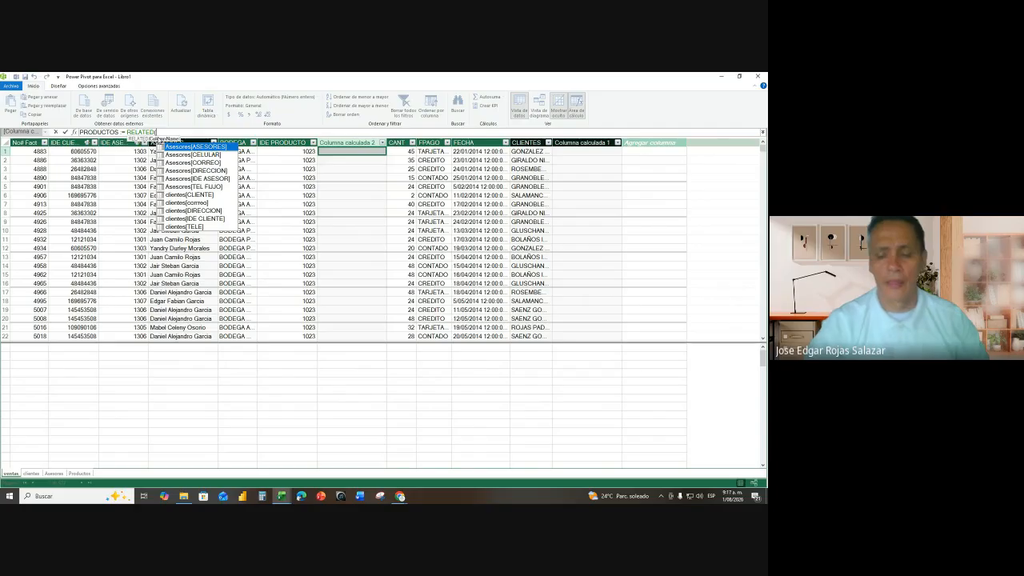
- Look for a Productos column as the RELATED argument, remove the argument and enter the column as PRODUCTOS = RELATED
key("Down")
key("Down")
key("Down")
key("Down")
key("Down")
key("Down")
key("Down")
key("Down")
key("Down")
key("Down")
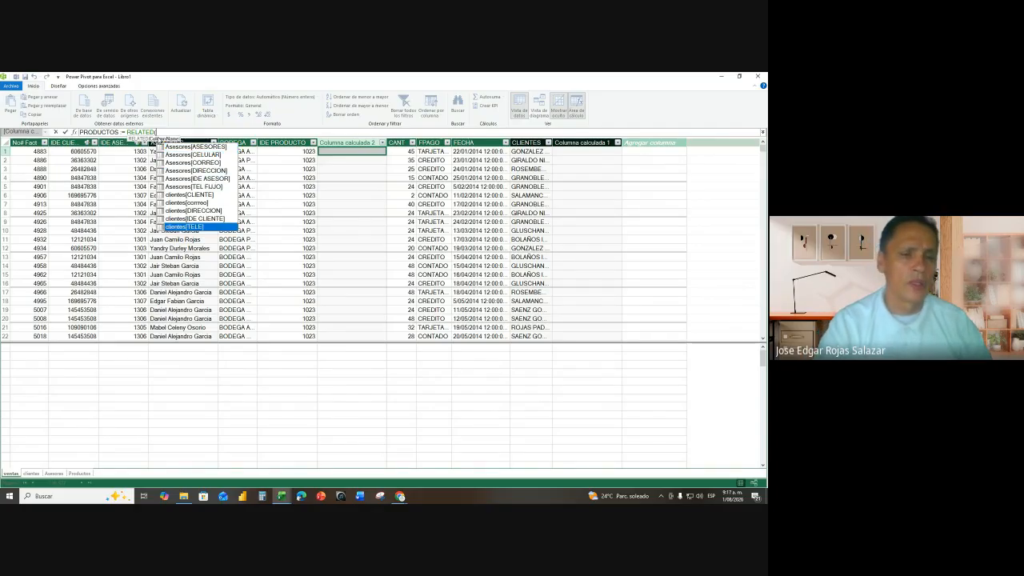
type("PRO")
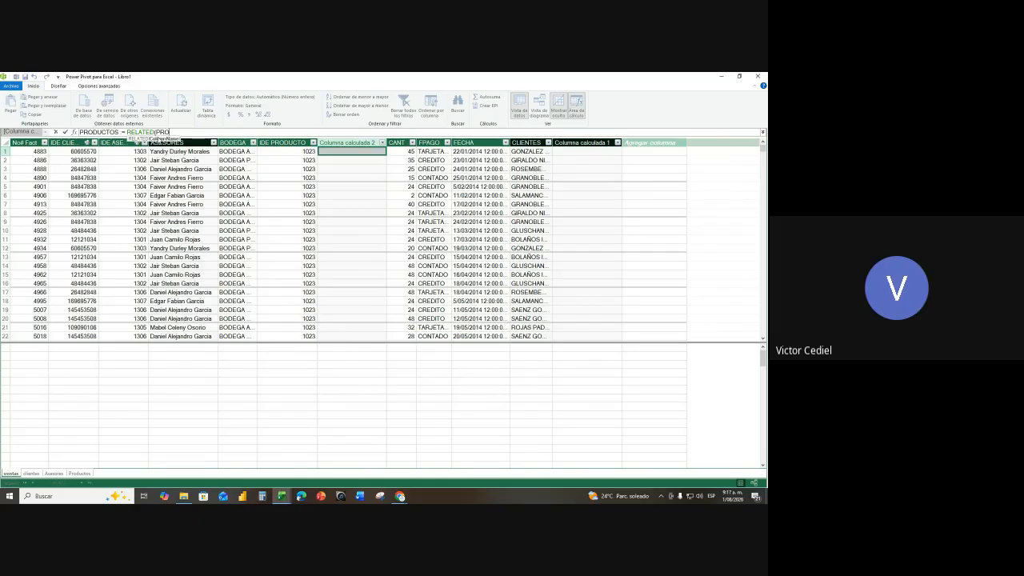
key("BackSpace")
key("BackSpace")
key("BackSpace")
key("BackSpace")
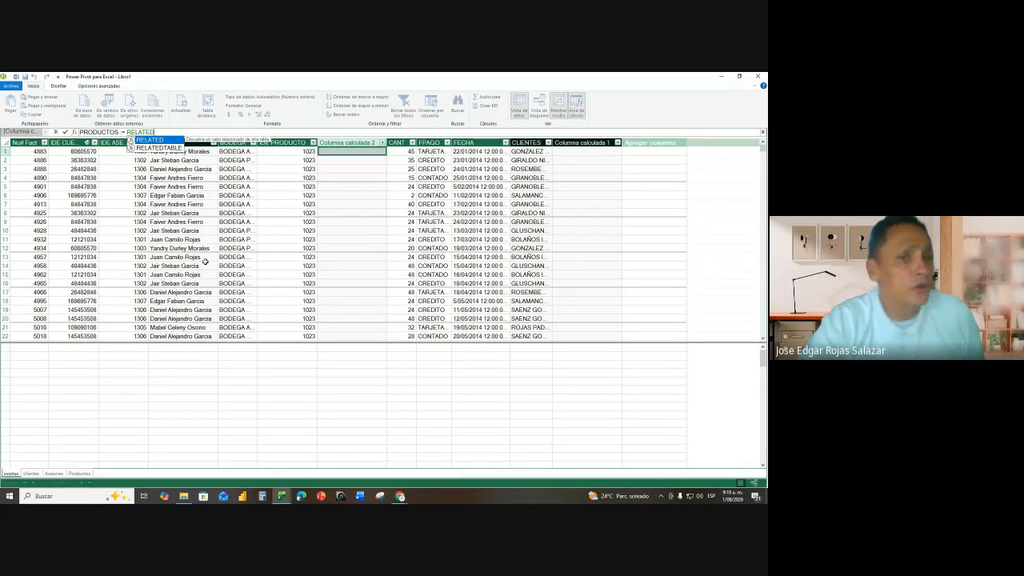
key("Return")
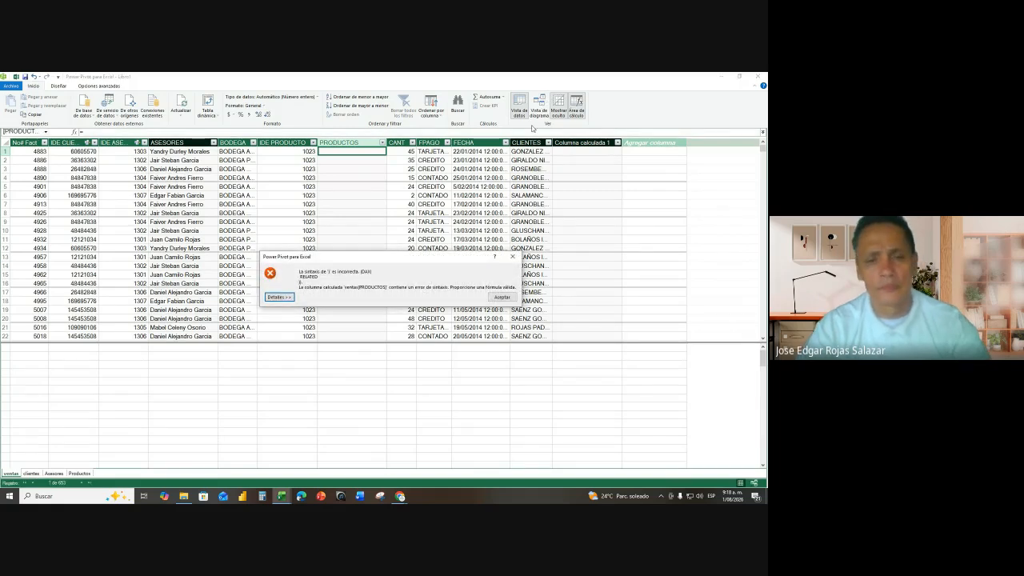
key("Escape")
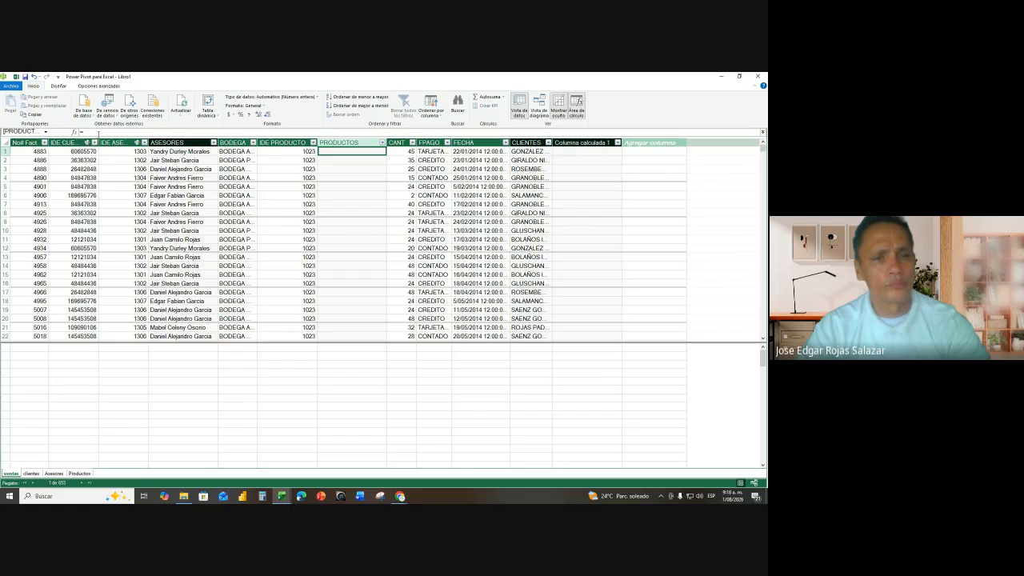
- Rearrange the model diagram with ventas in the middle, Productos to its left, and clientes and Asesores to its right
left_click(336, 220)
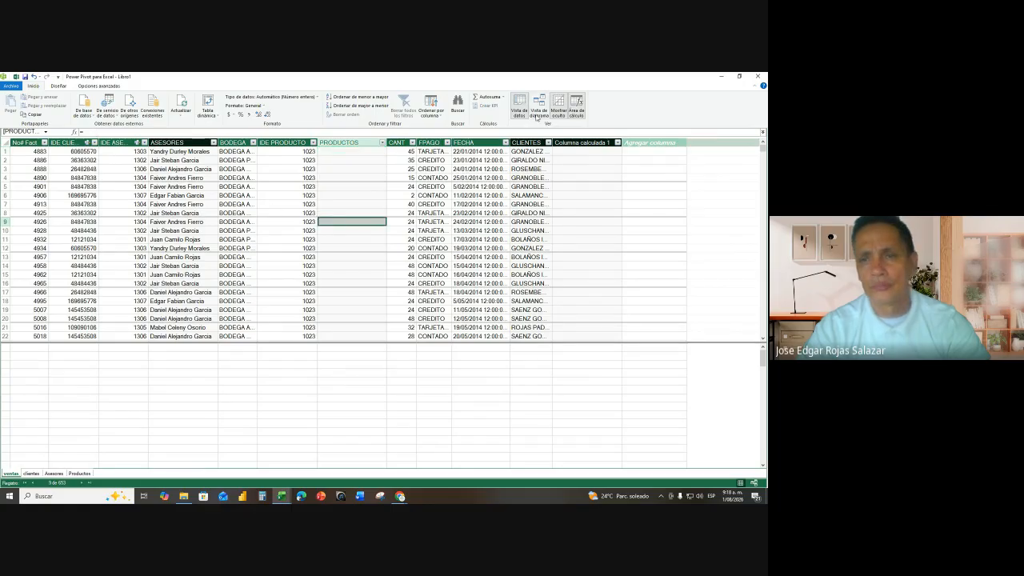
left_click(538, 106)
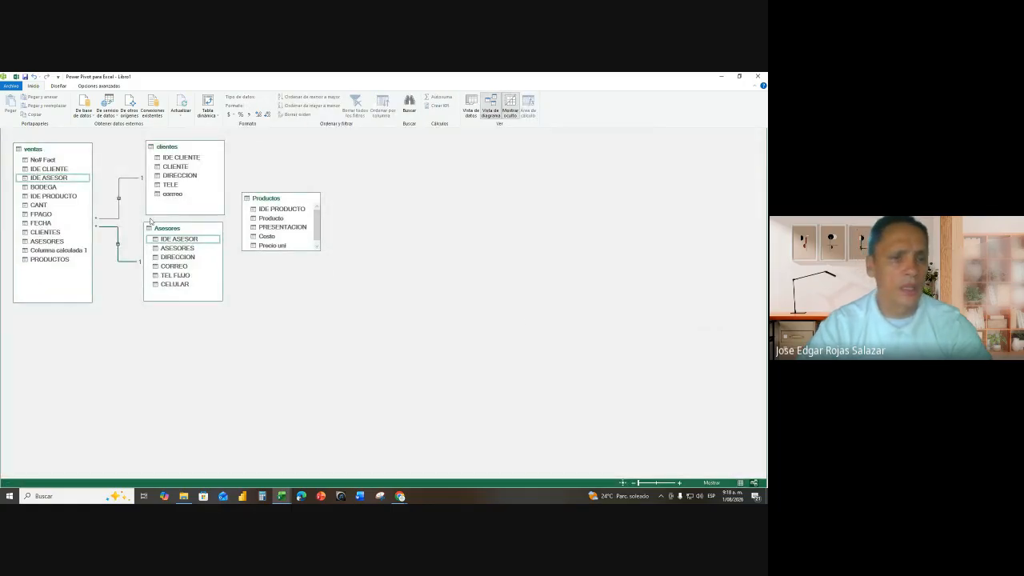
left_click_drag(278, 202, 286, 366)
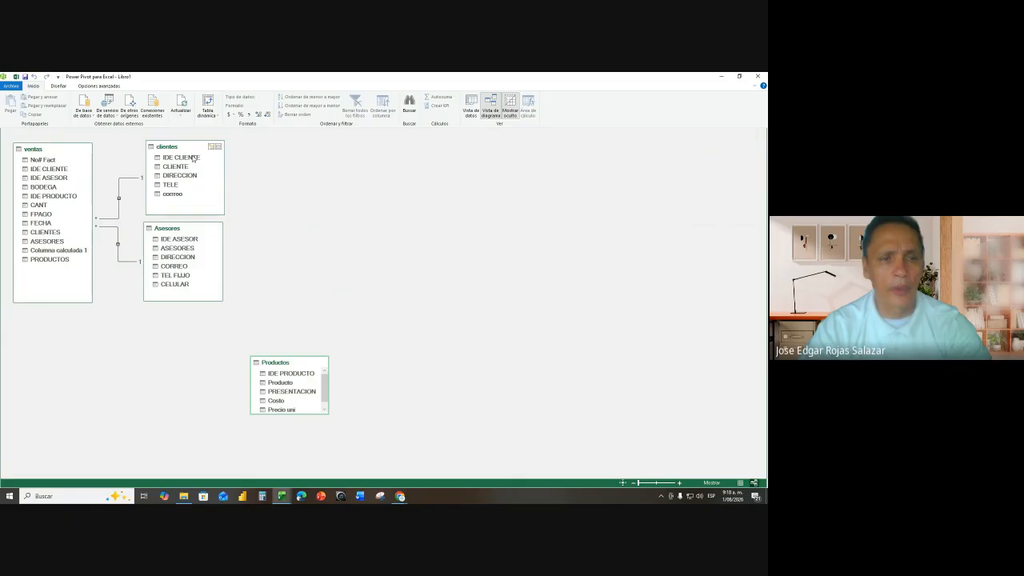
left_click_drag(194, 148, 426, 146)
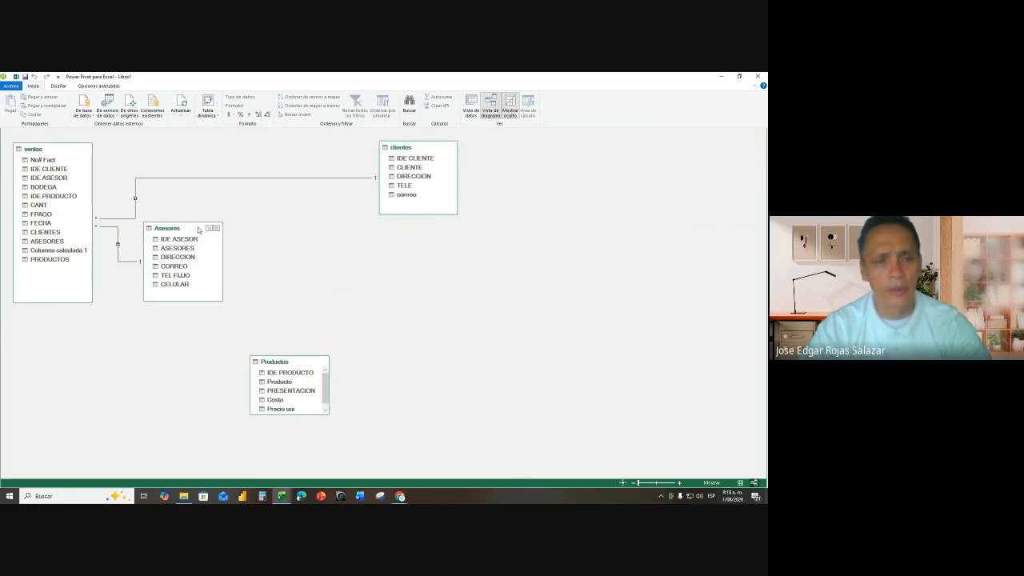
left_click_drag(195, 232, 419, 244)
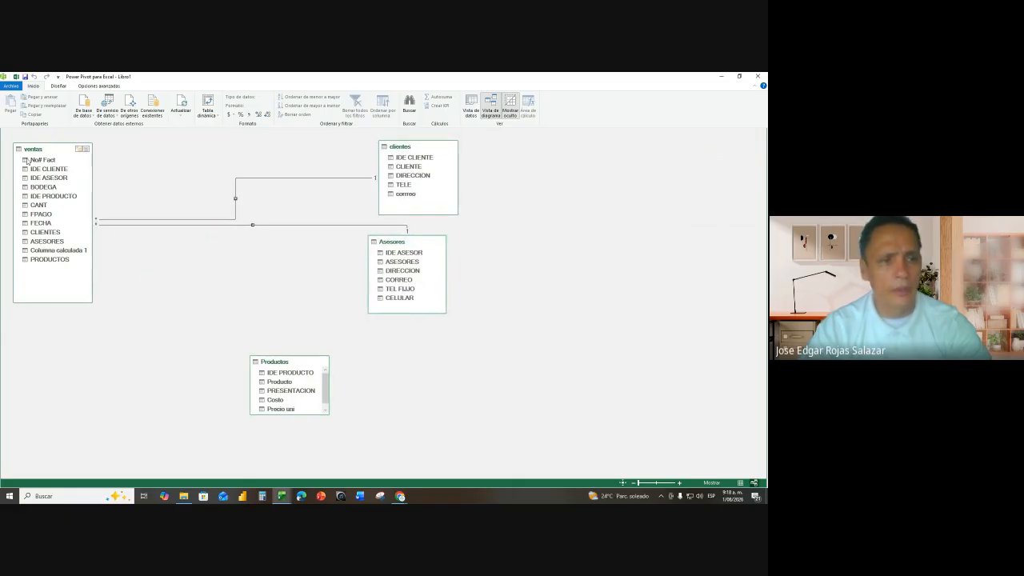
left_click_drag(39, 152, 269, 167)
left_click_drag(269, 366, 140, 173)
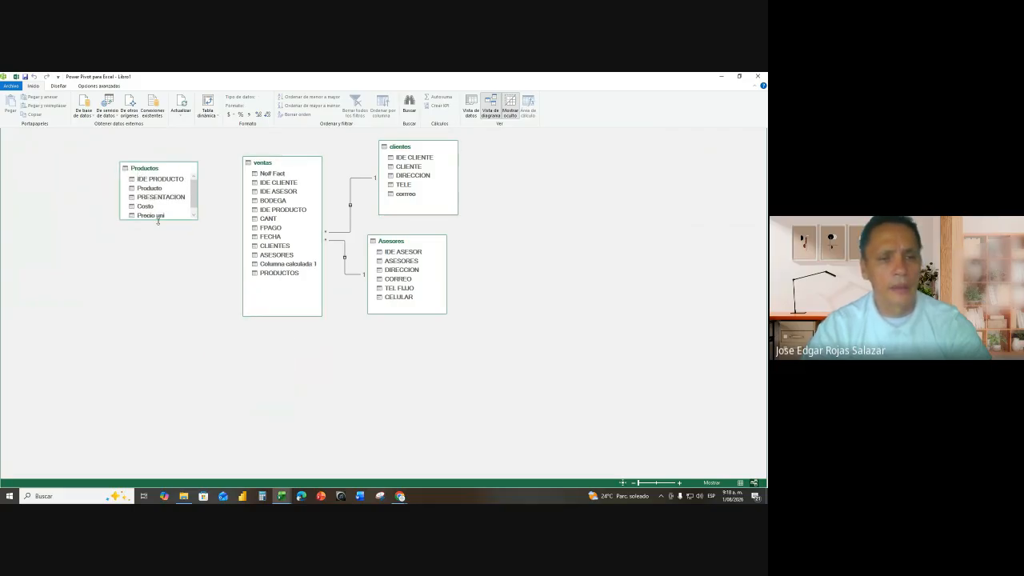
- Relate Productos to ventas through their IDE PRODUCTO columns and return to the table data
left_click(165, 182)
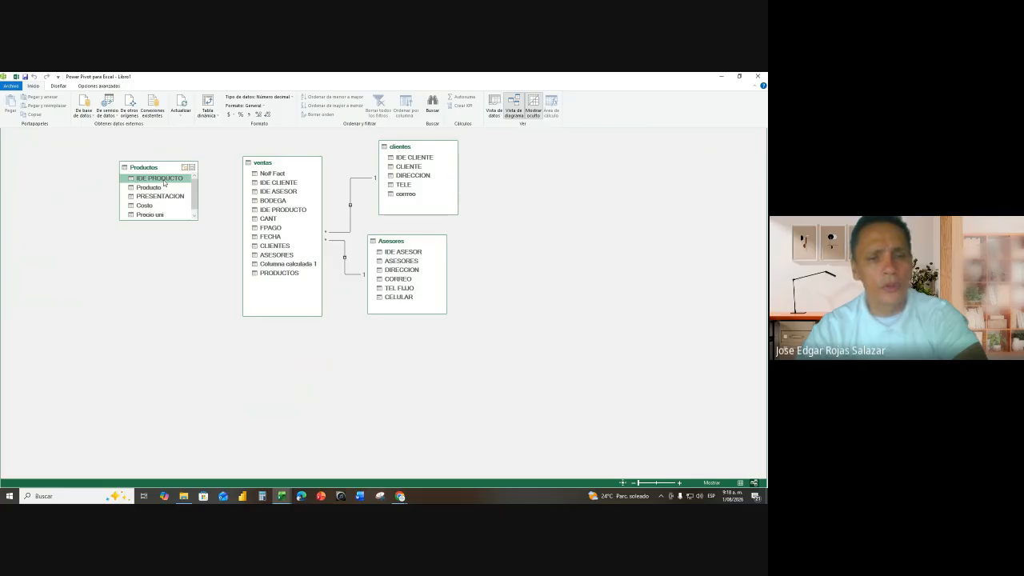
left_click_drag(178, 181, 265, 209)
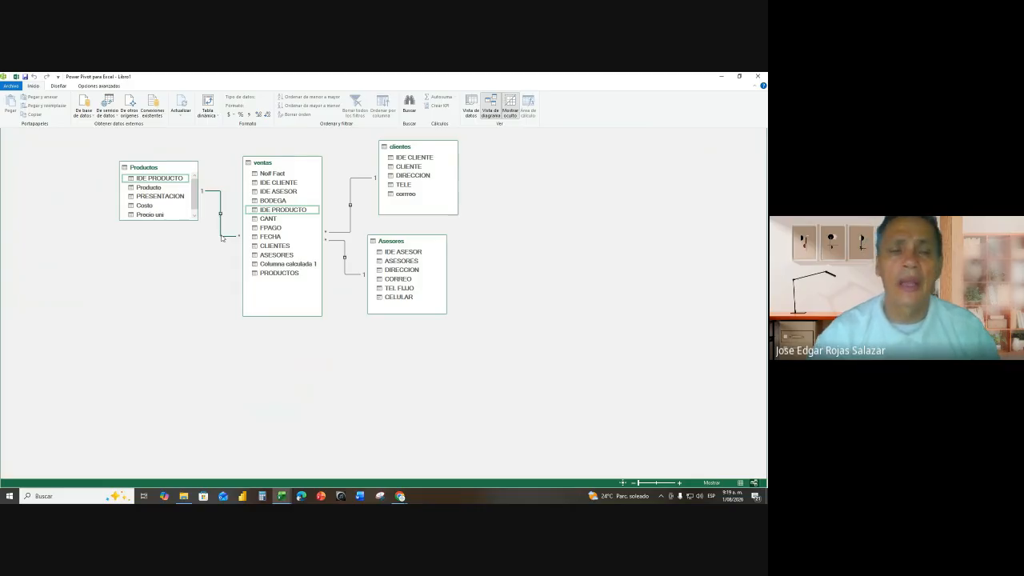
left_click(472, 104)
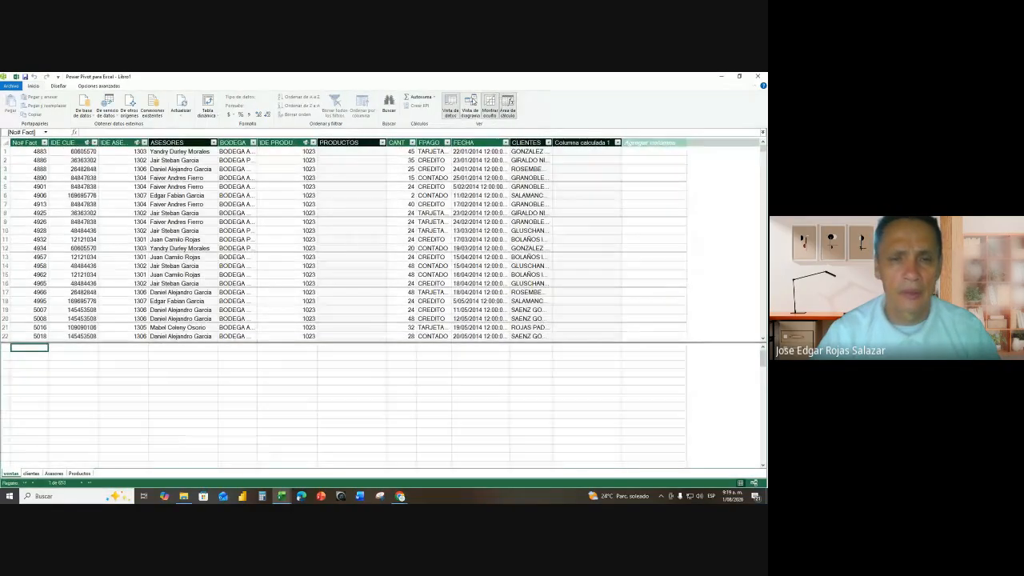
- Define the PRODUCTOS column in ventas with the formula RELATED(Productos[Producto])
left_click(345, 151)
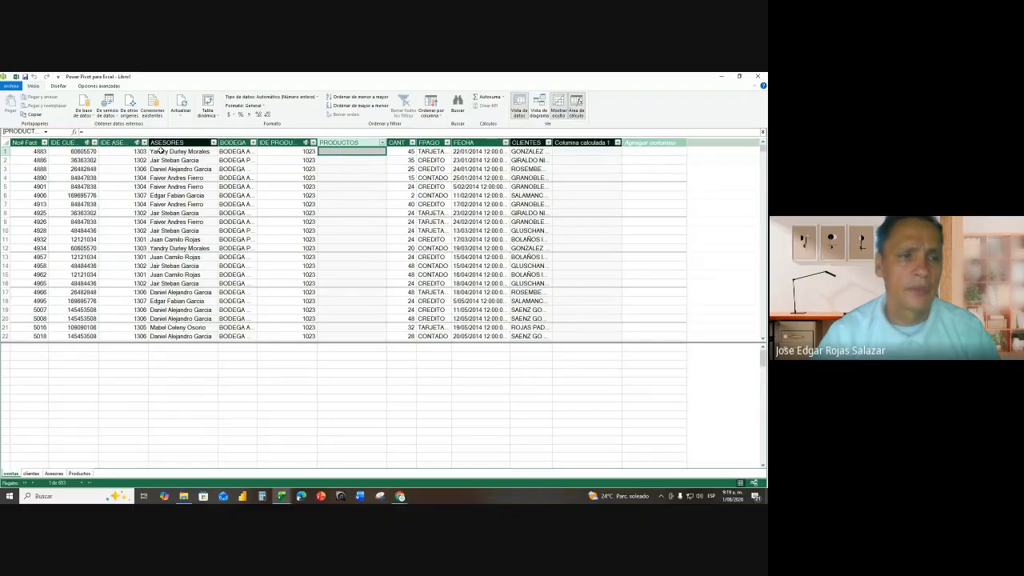
left_click(104, 133)
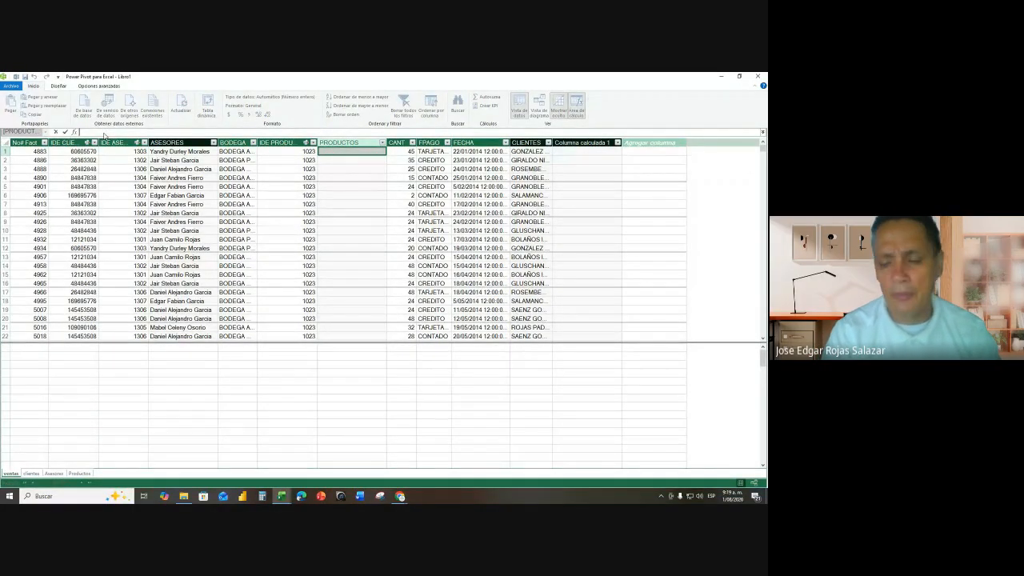
type("PRODUCTOS ")
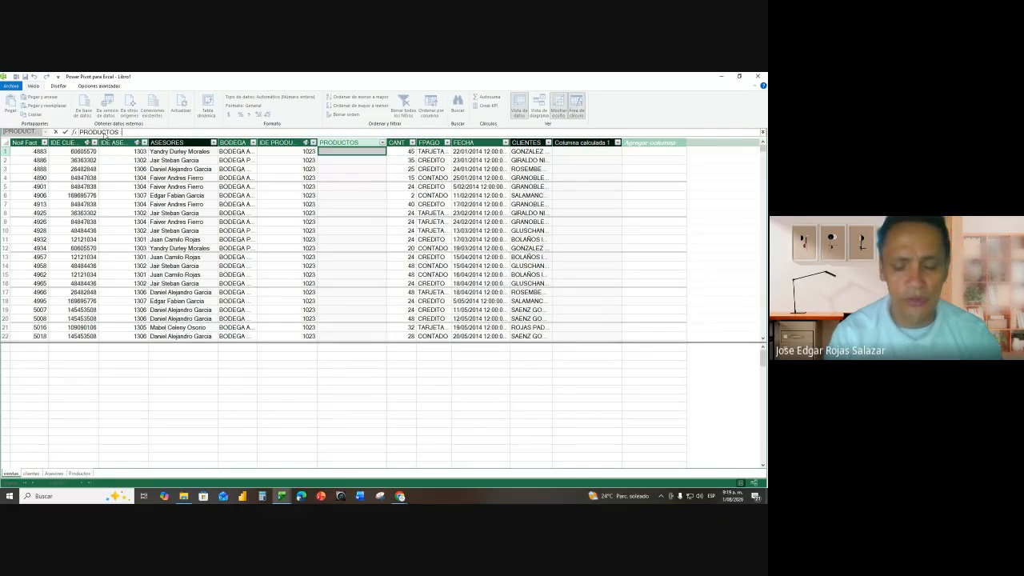
type("= RELA")
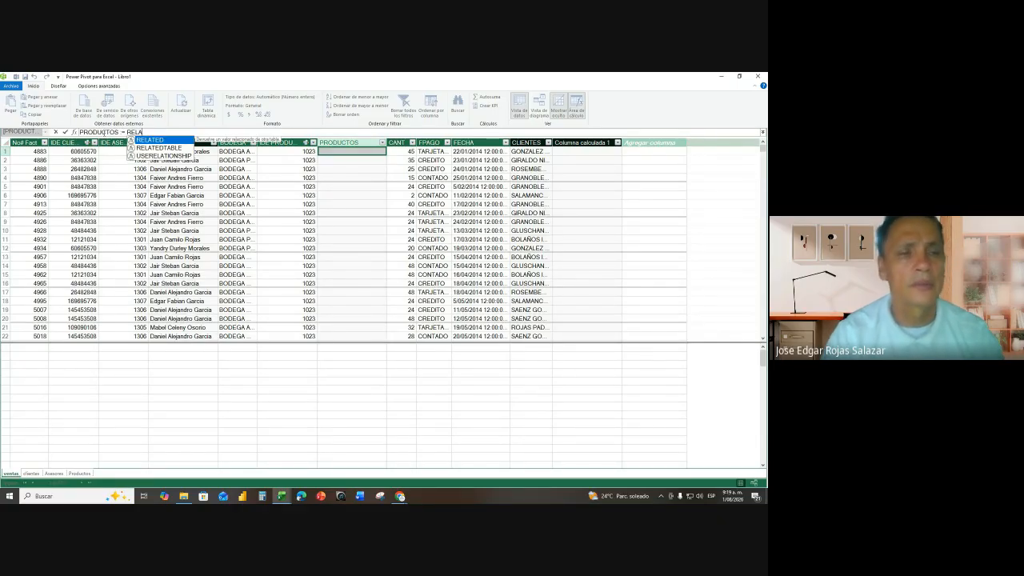
type("TED(")
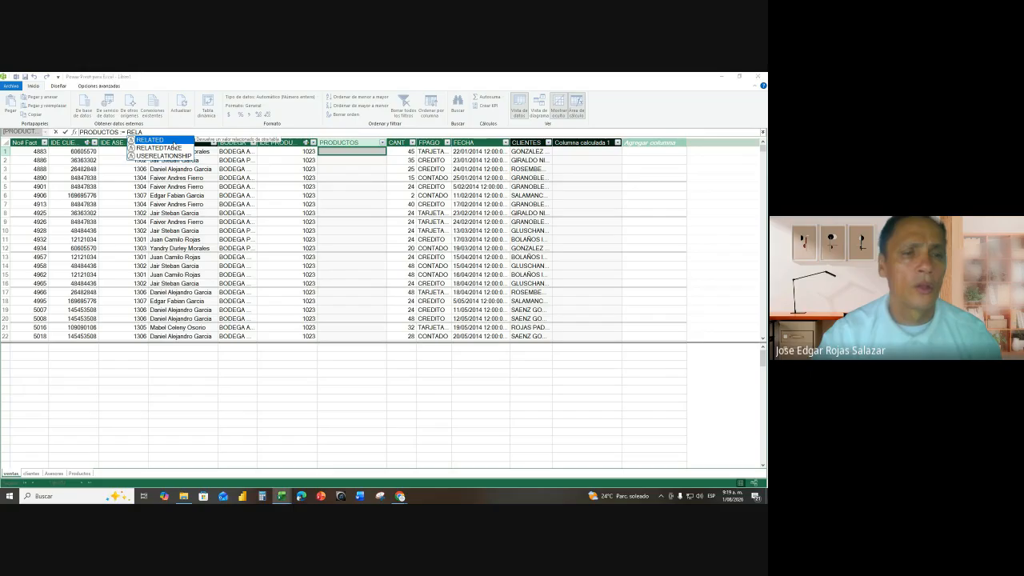
type("PRO")
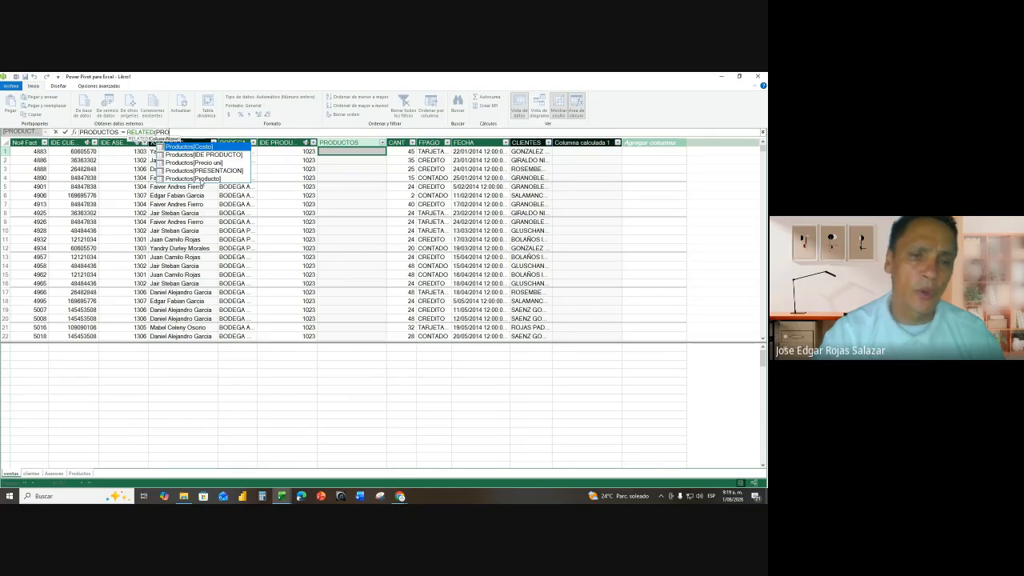
left_click(199, 179)
double_click(200, 180)
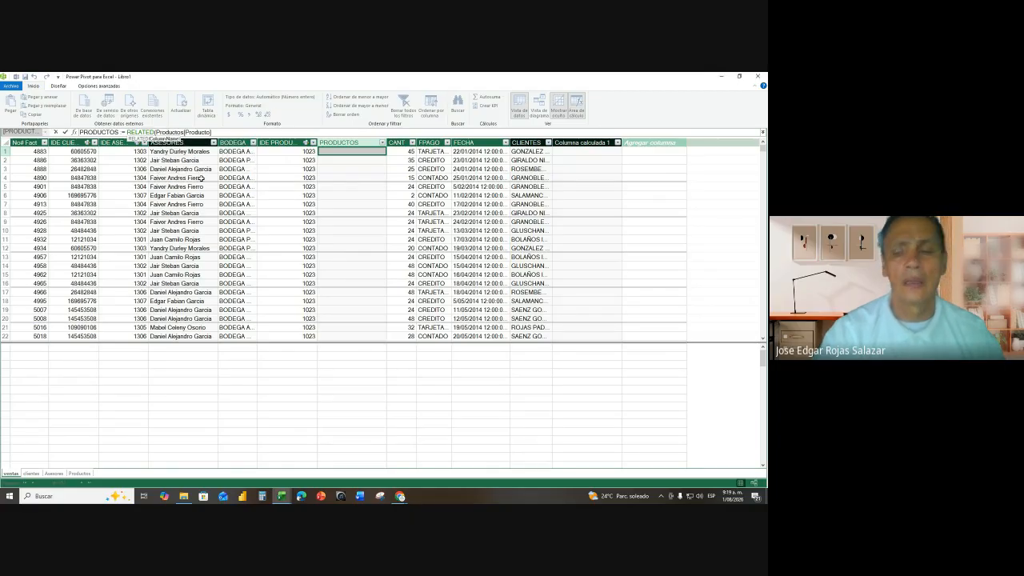
type(")")
key("Return")
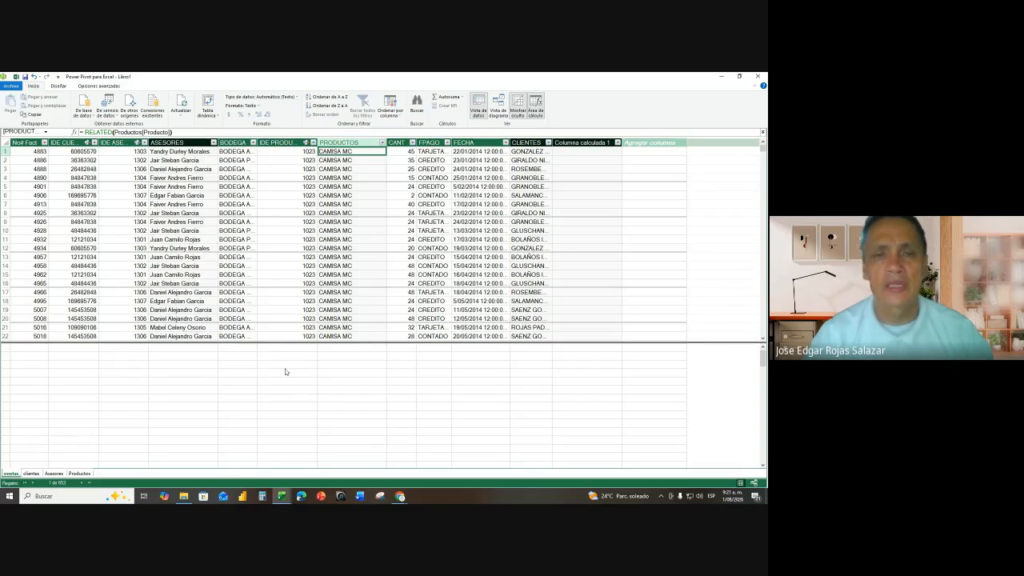
- Insert a new calculated column between PRODUCTOS and CANT in the ventas table
left_click(398, 142)
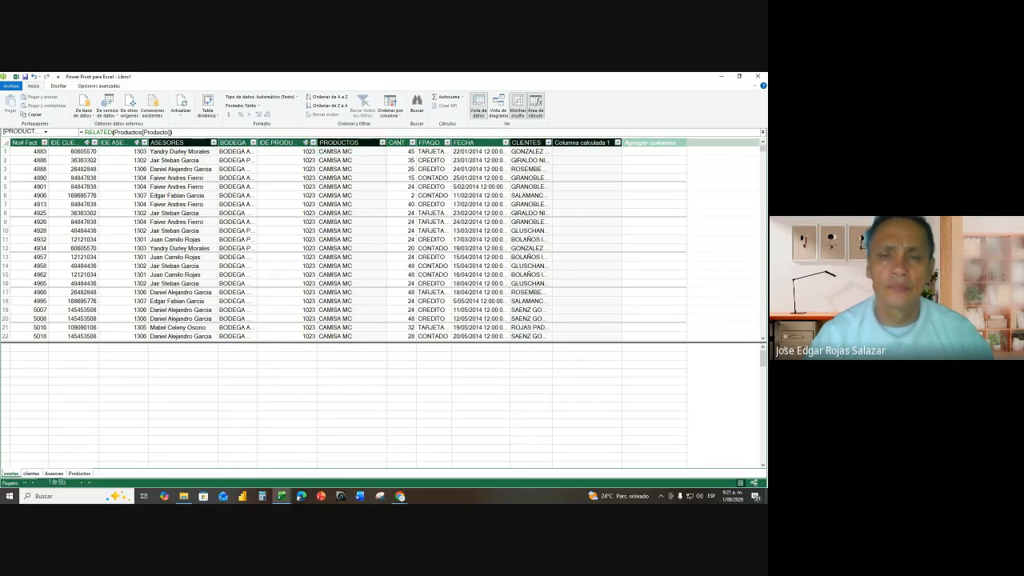
right_click(400, 144)
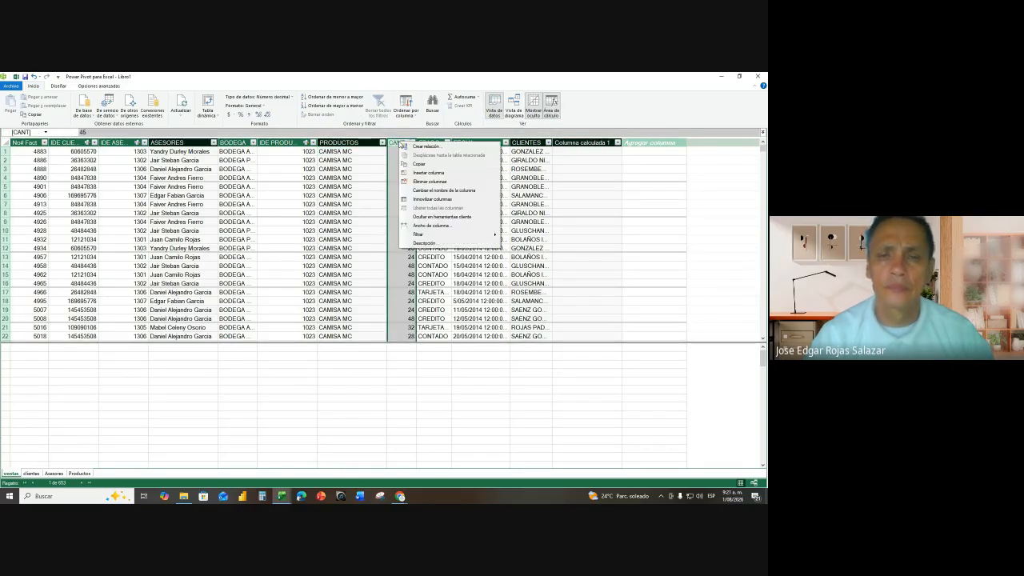
left_click(433, 175)
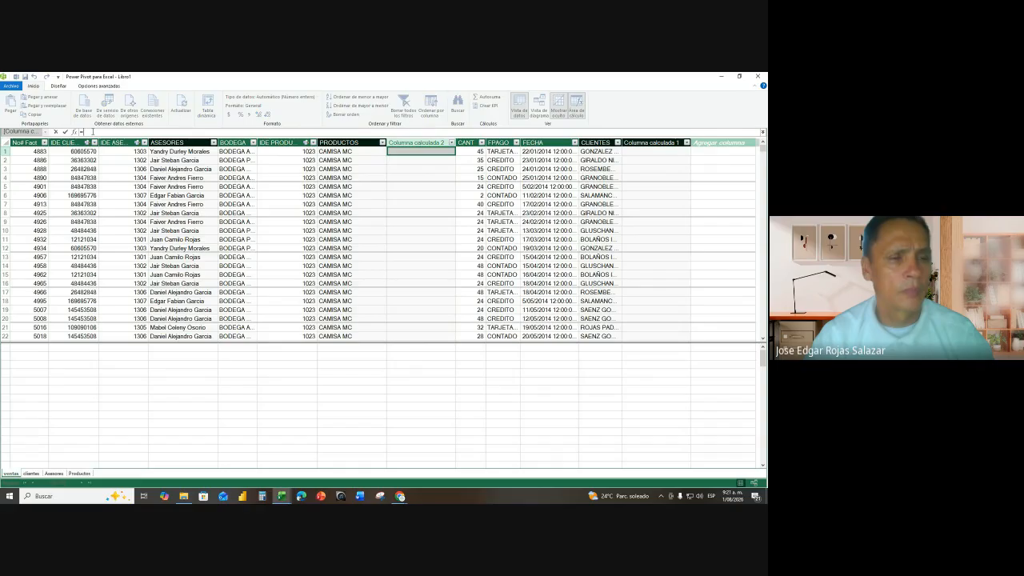
- Name the new calculated column and give it its formula as COSTO UNI := RELATED(Productos[Costo])
key("BackSpace")
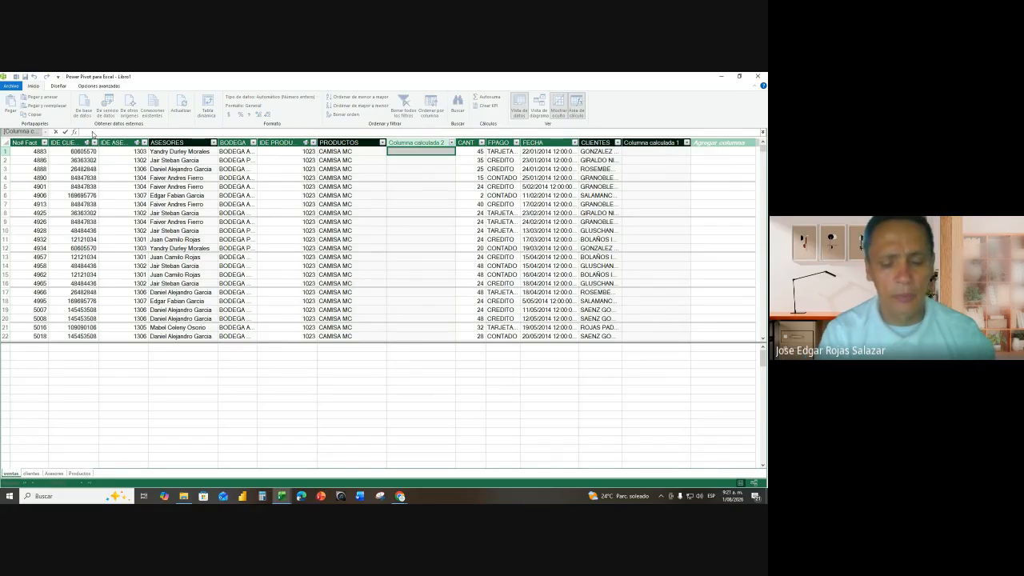
type("COSTO UNI")
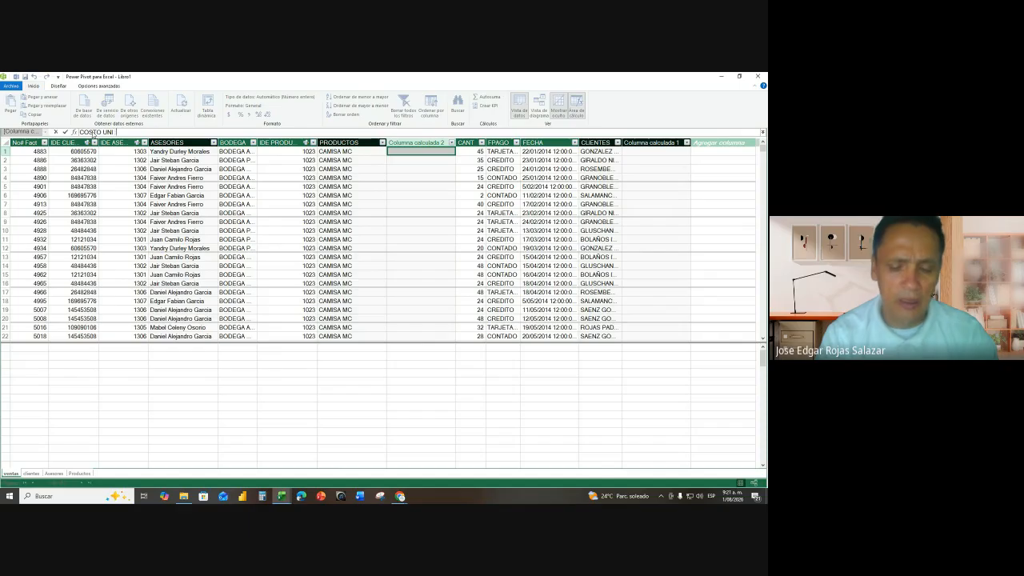
type(" =")
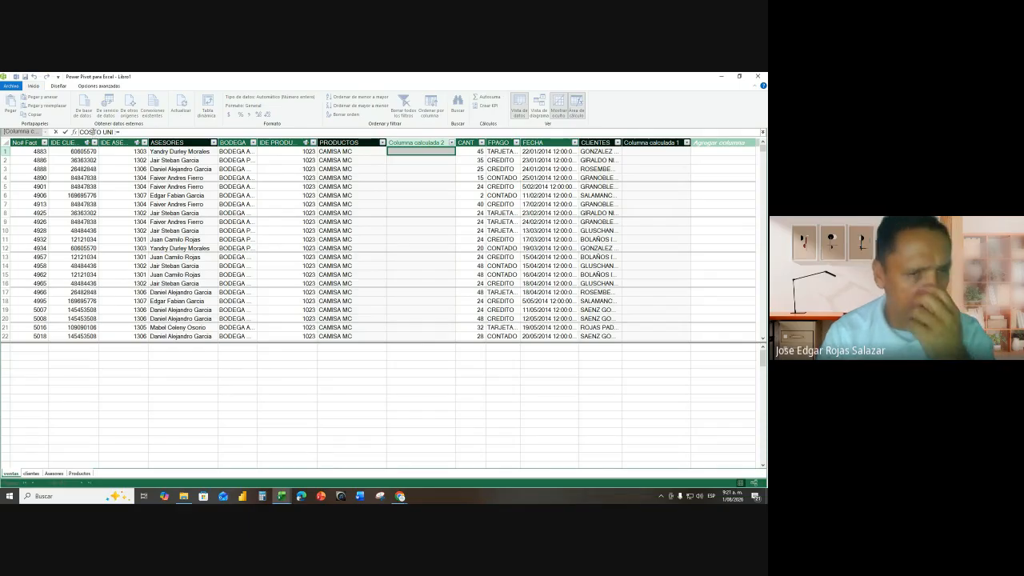
type(" RELA")
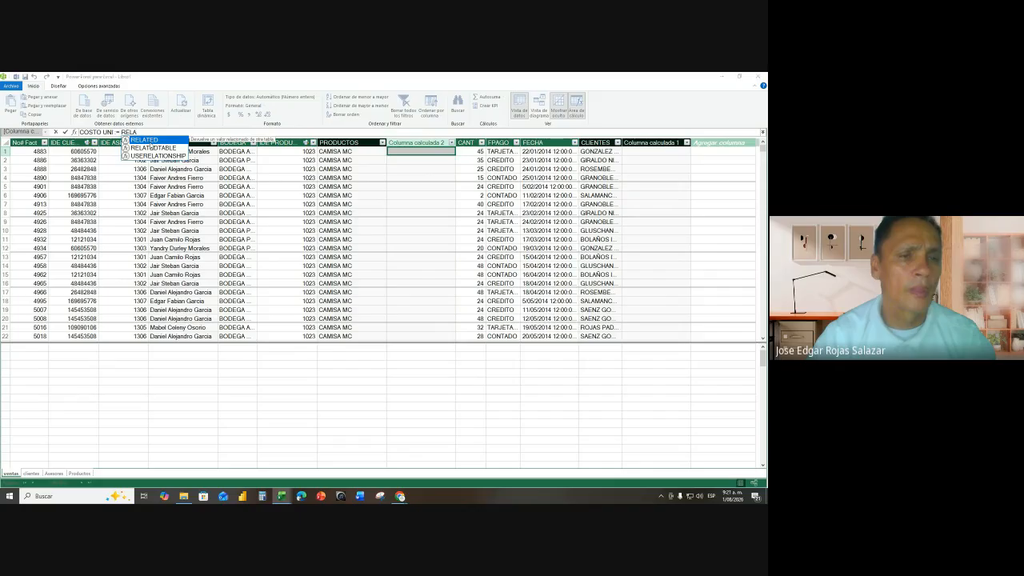
key("Tab")
type("PRO")
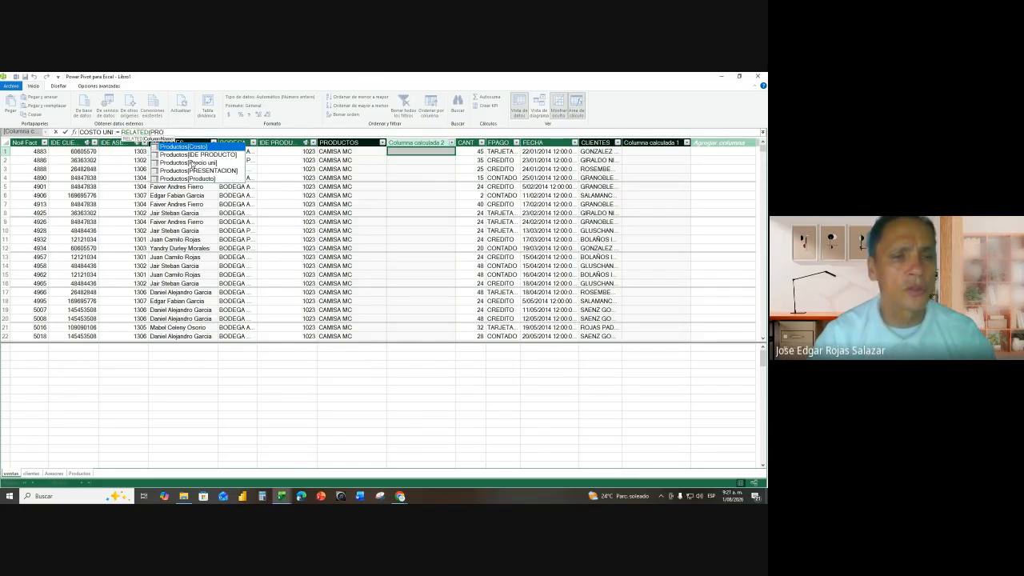
double_click(198, 148)
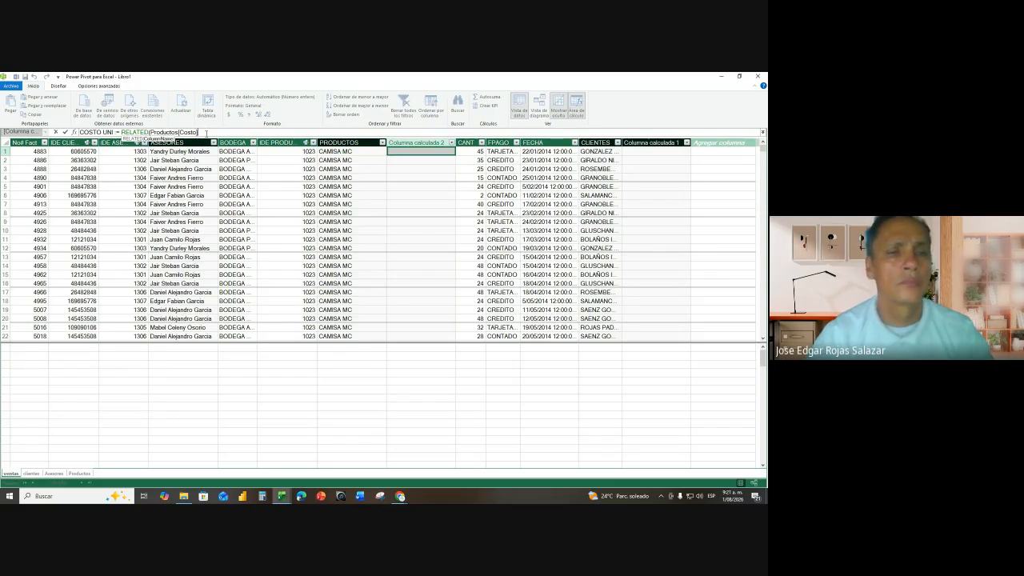
scroll(206, 134, "up", 5)
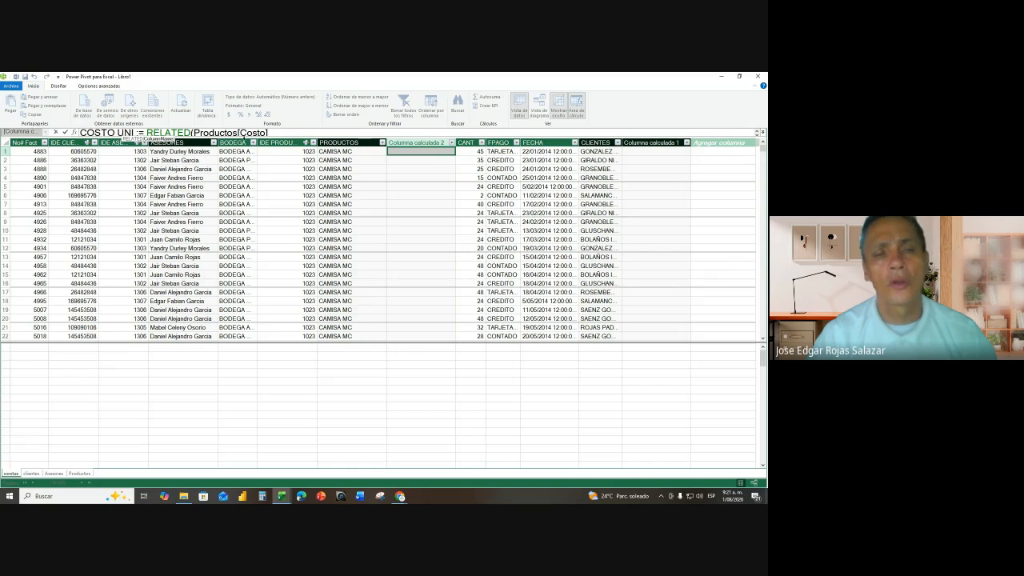
scroll(281, 130, "down", 2)
scroll(281, 130, "up", 3)
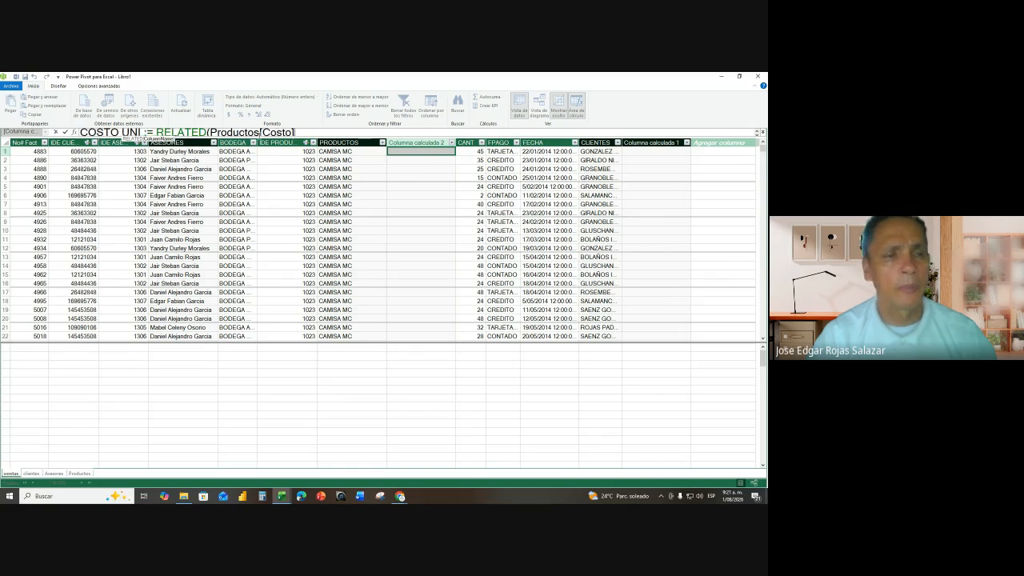
scroll(259, 136, "down", 1)
left_click(256, 134)
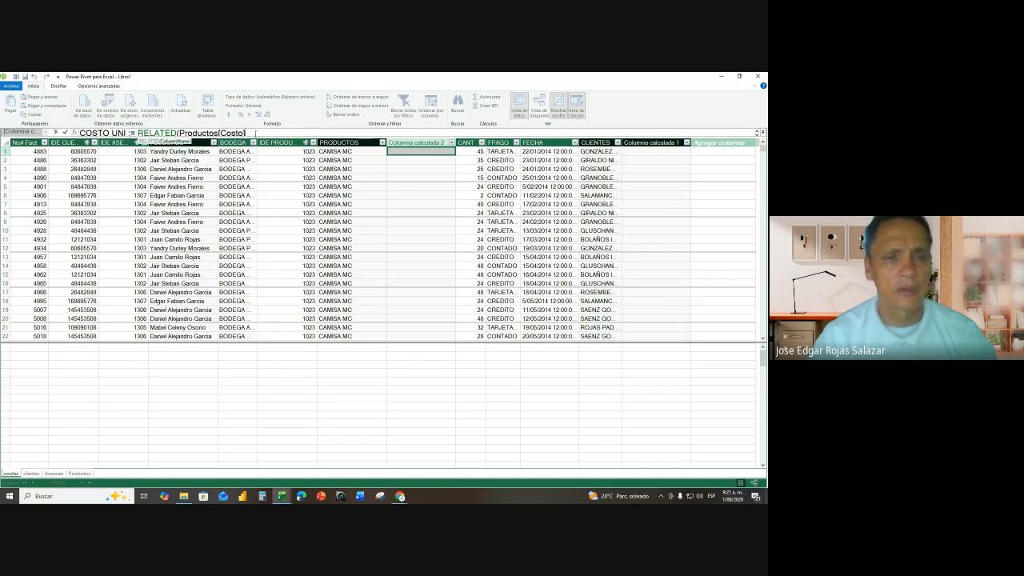
scroll(256, 134, "down", 2)
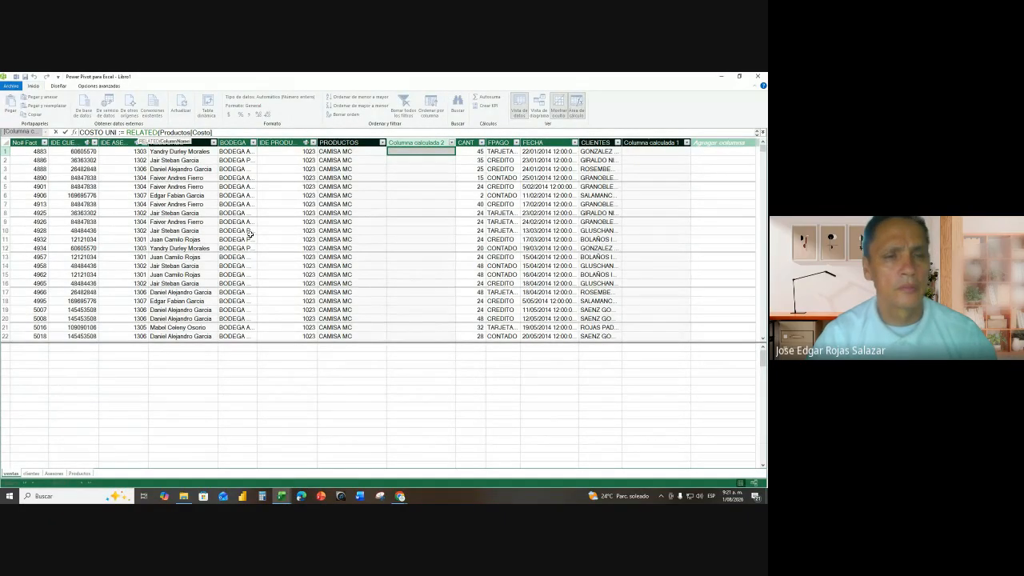
left_click(238, 135)
scroll(237, 135, "up", 1)
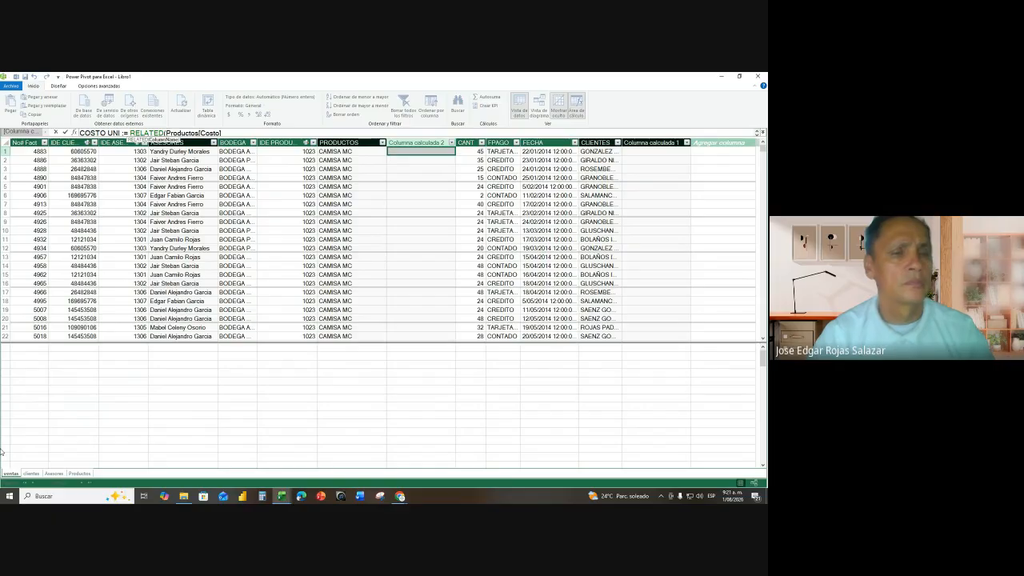
key("Return")
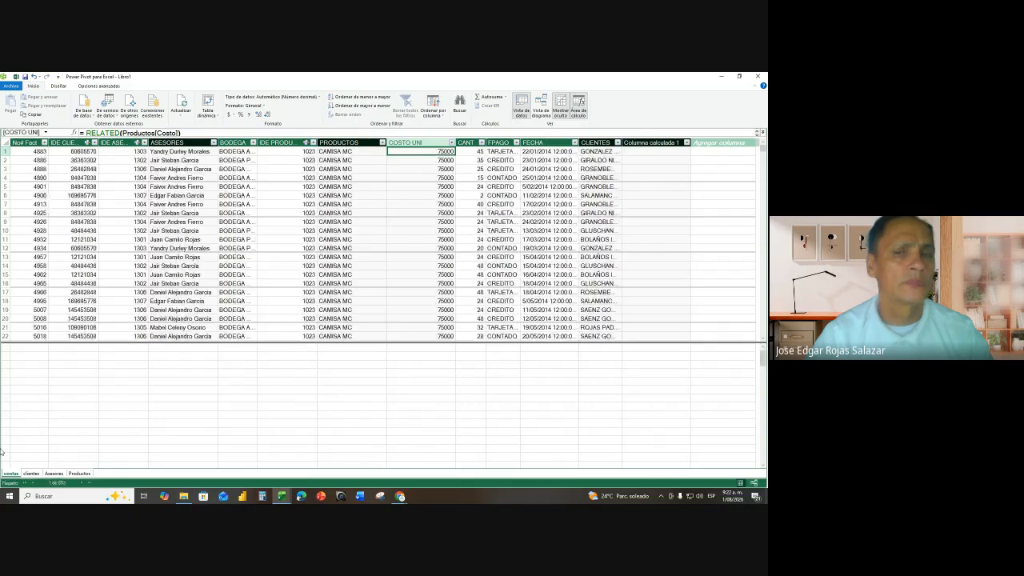
- Insert a calculated column before CANT named PRECIO UNI, with the formula RELATED(Productos[Precio uni])
right_click(468, 141)
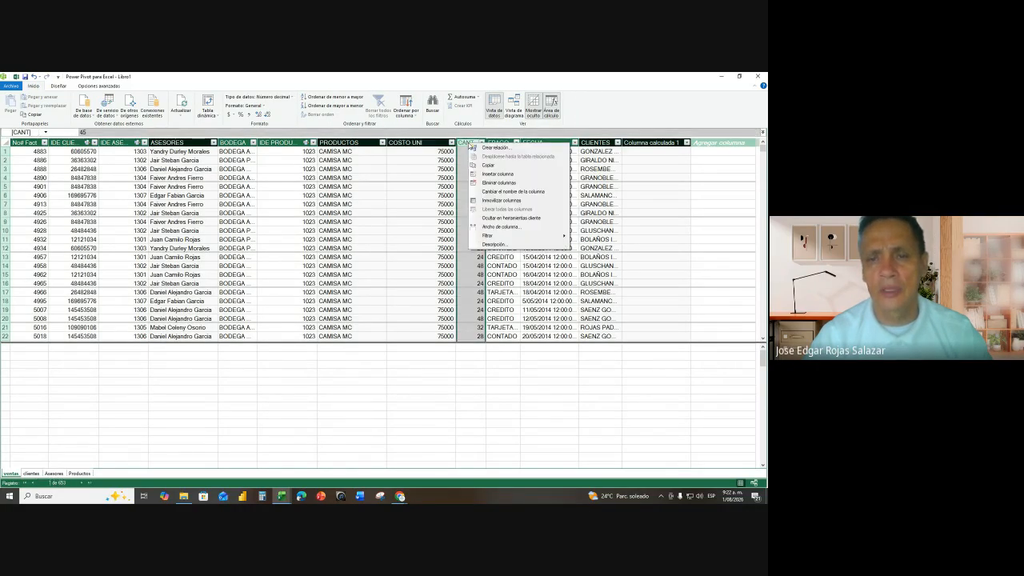
left_click(488, 175)
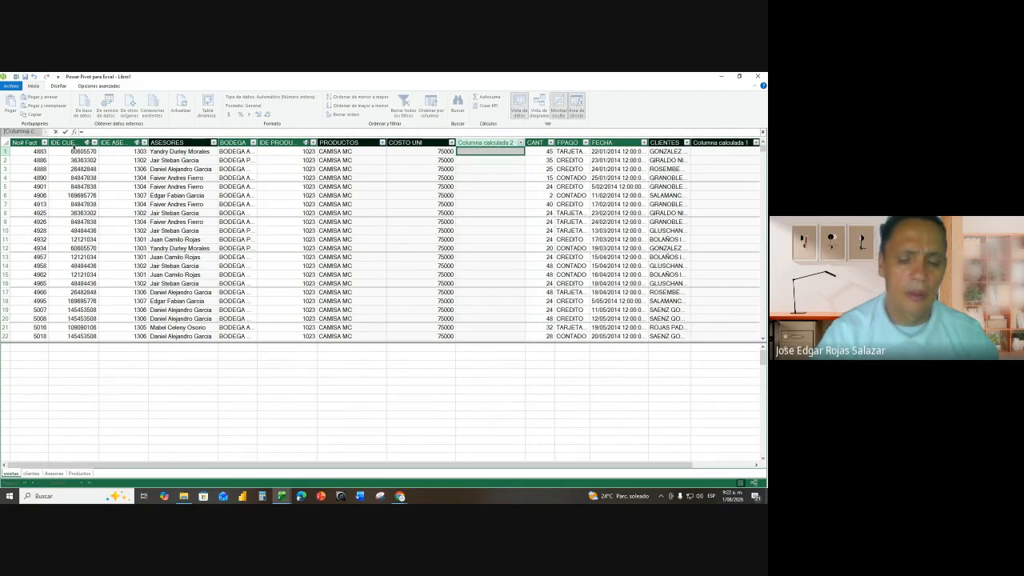
type("PRE")
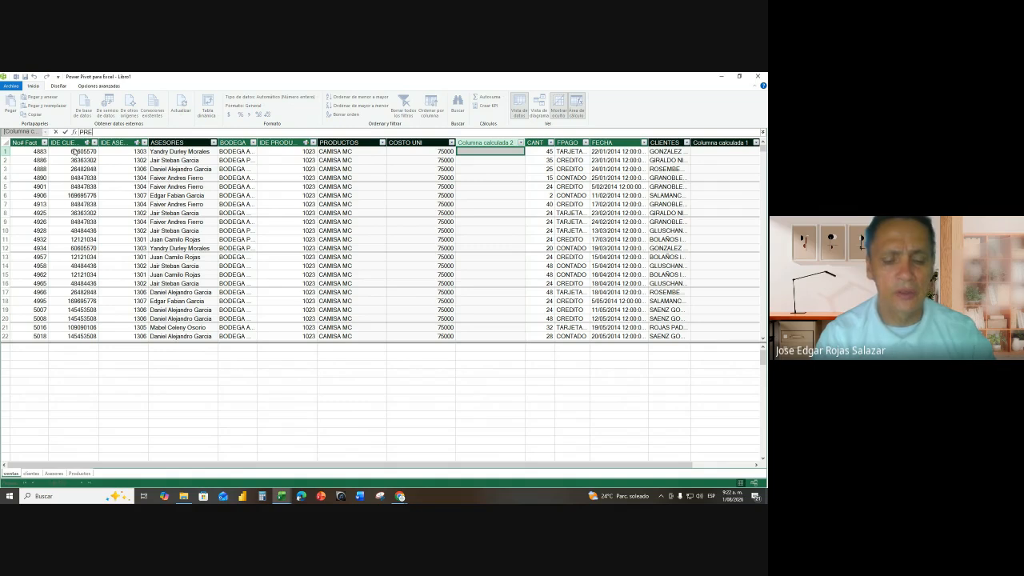
type("CIO UNI ")
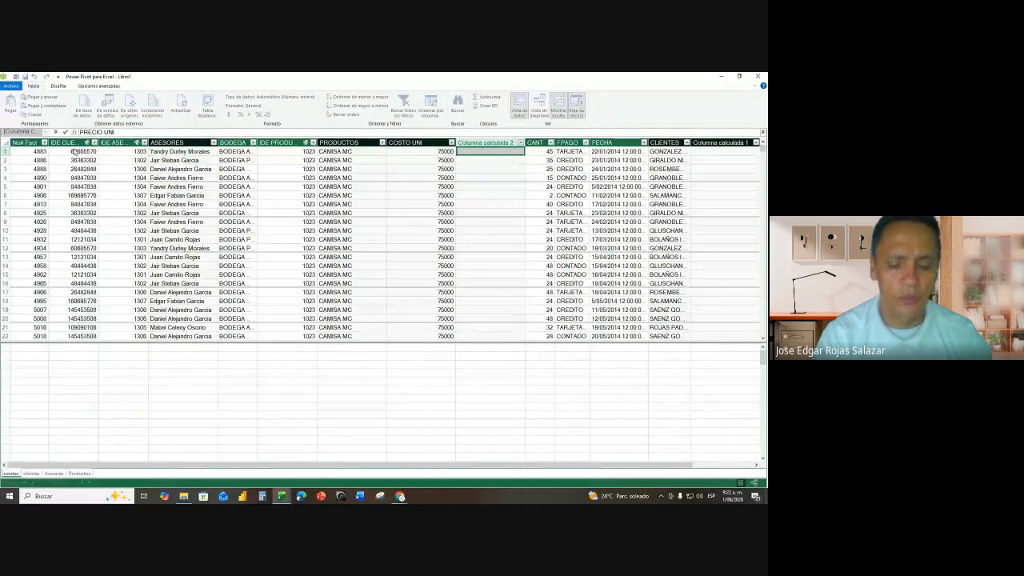
type("= RELA")
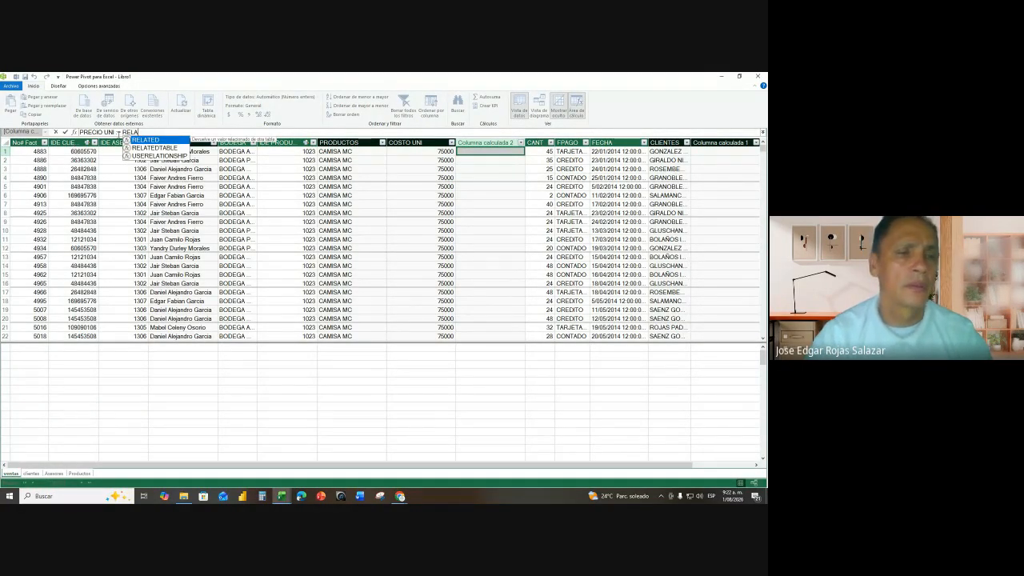
double_click(146, 140)
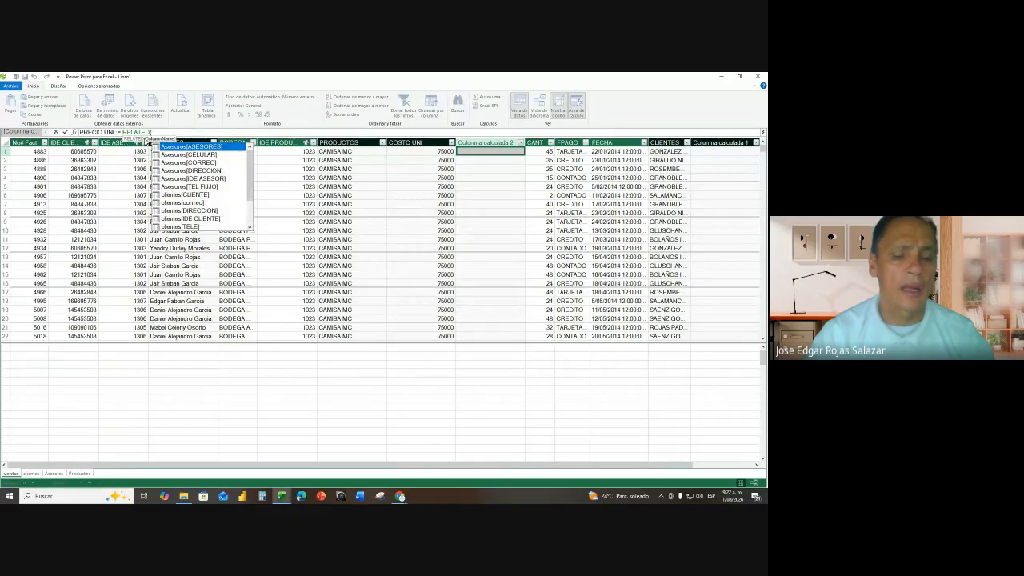
type("PRO")
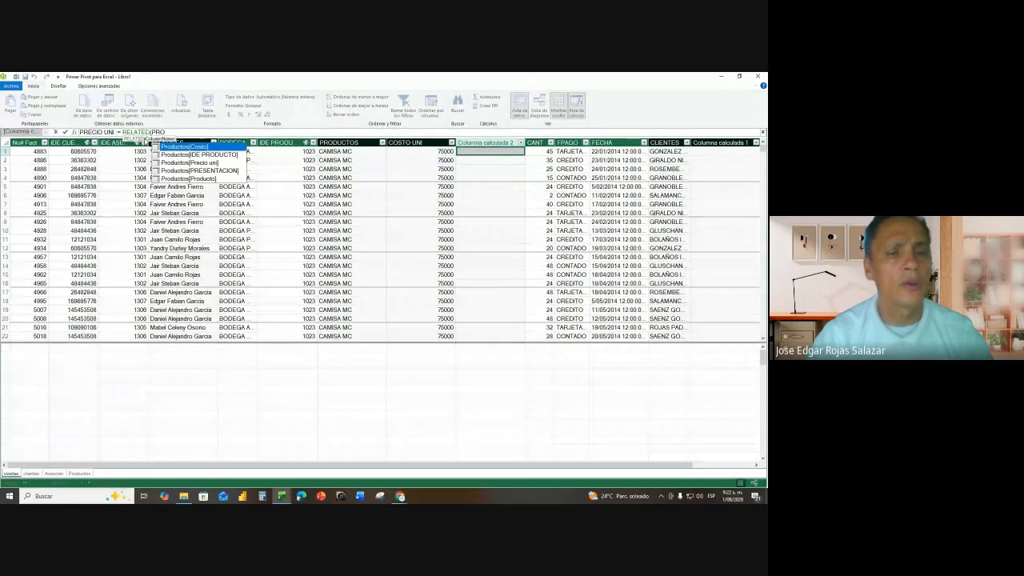
double_click(212, 162)
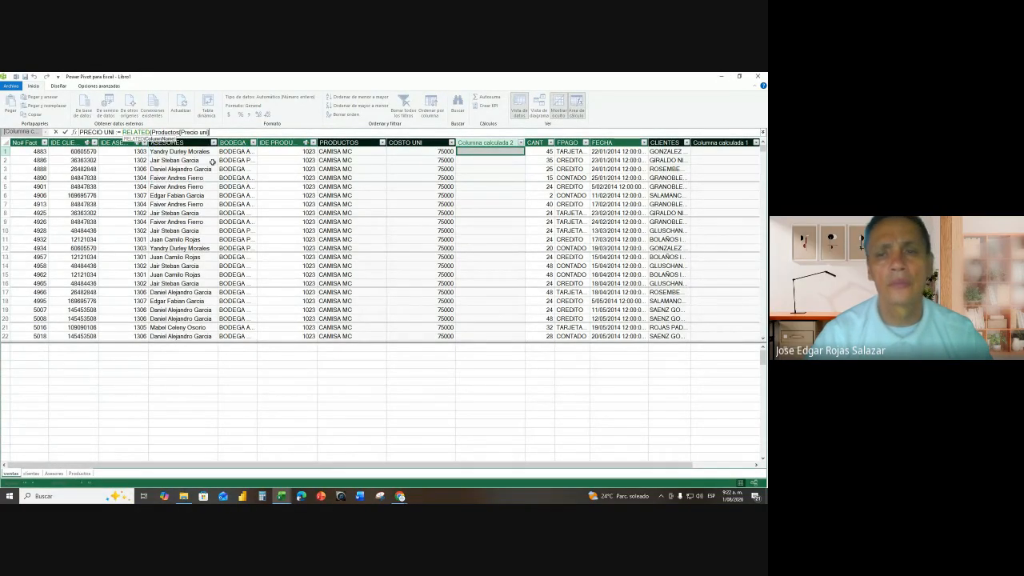
type(")")
key("Return")
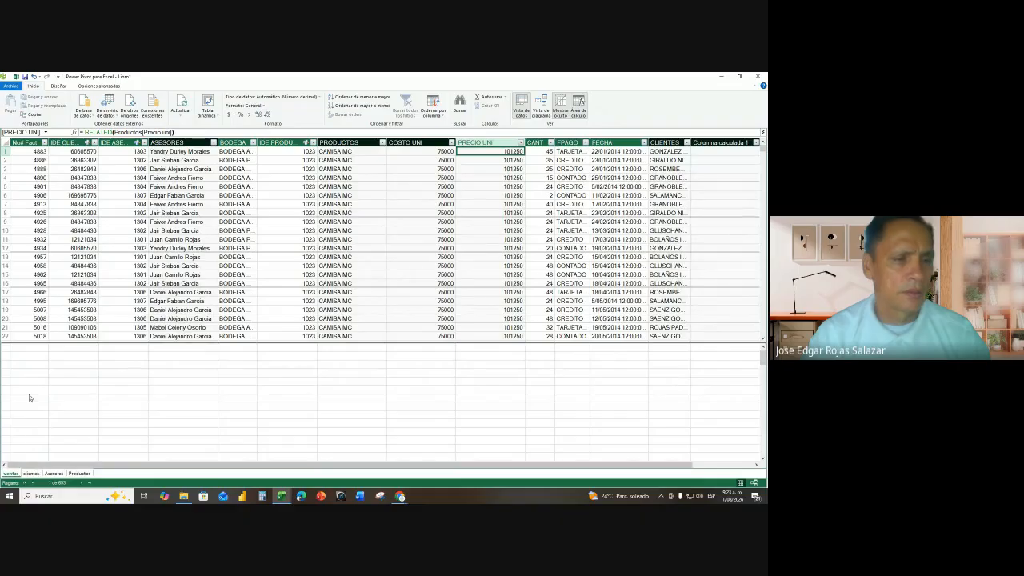
- Format the FECHA column in the ventas table with the date-only format 14/03/2001
left_click(66, 303)
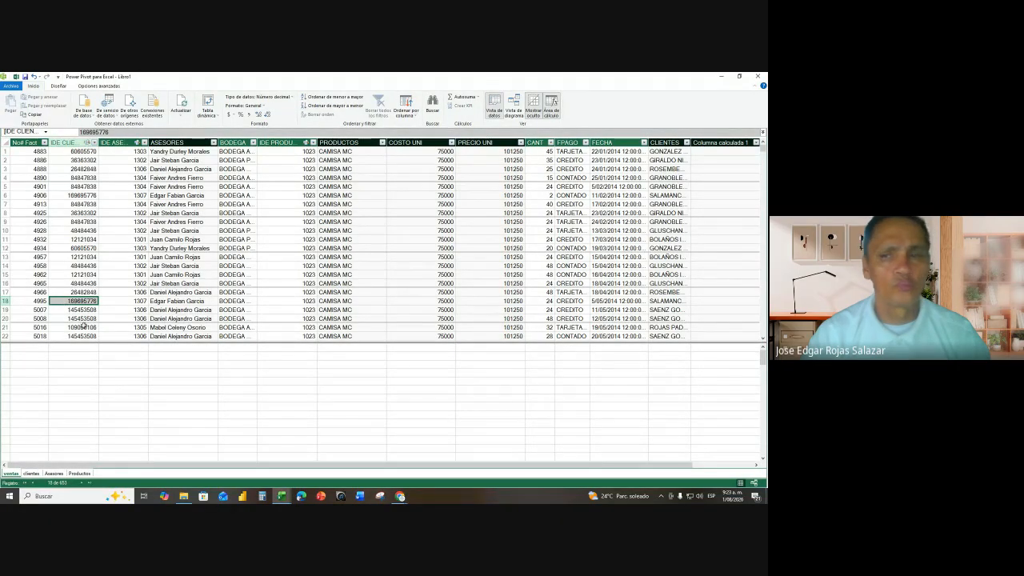
left_click(607, 222)
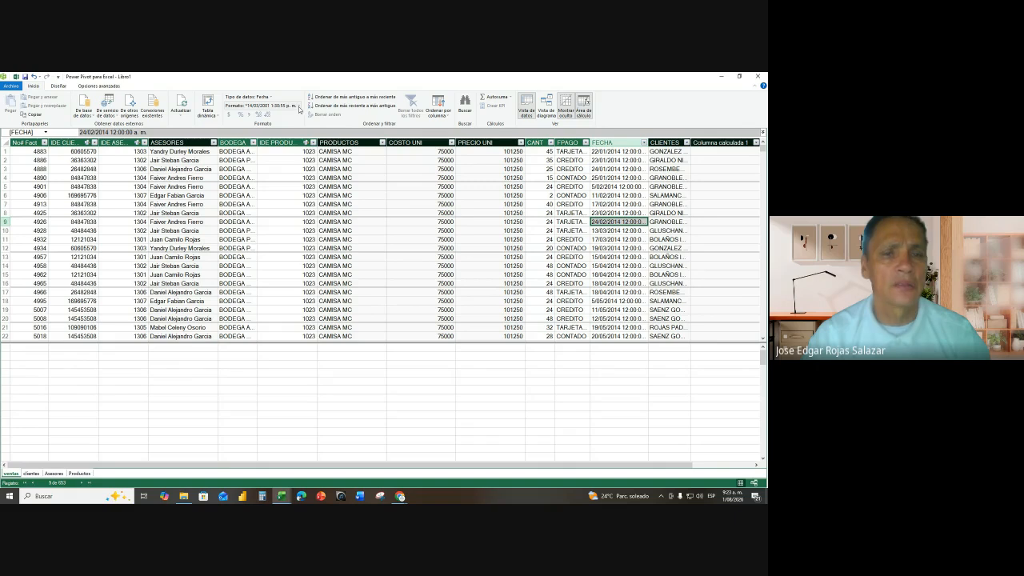
left_click(299, 106)
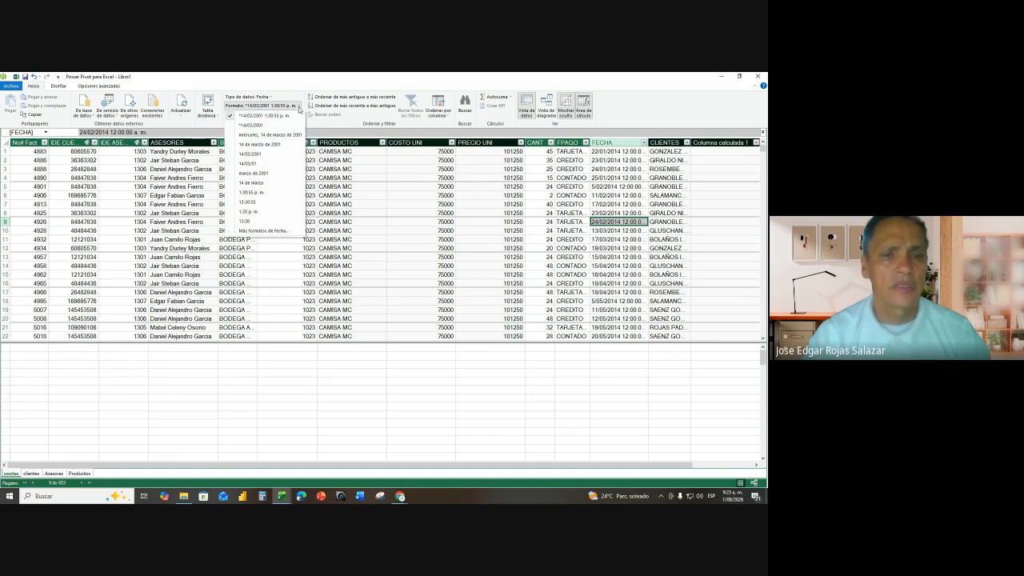
left_click(252, 156)
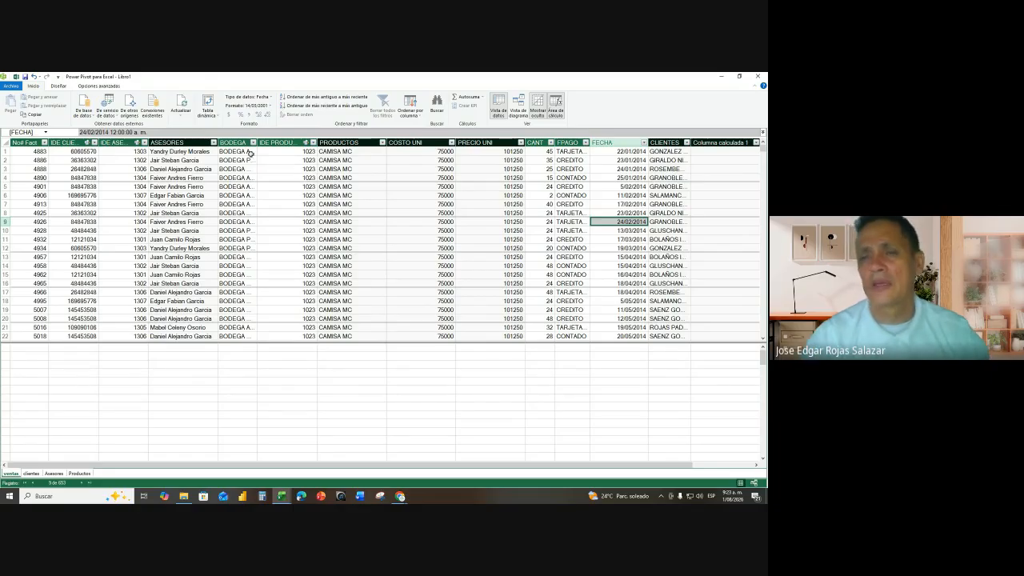
- Format the COSTO UNI column with a thousands separator and no decimal places
left_click(430, 169)
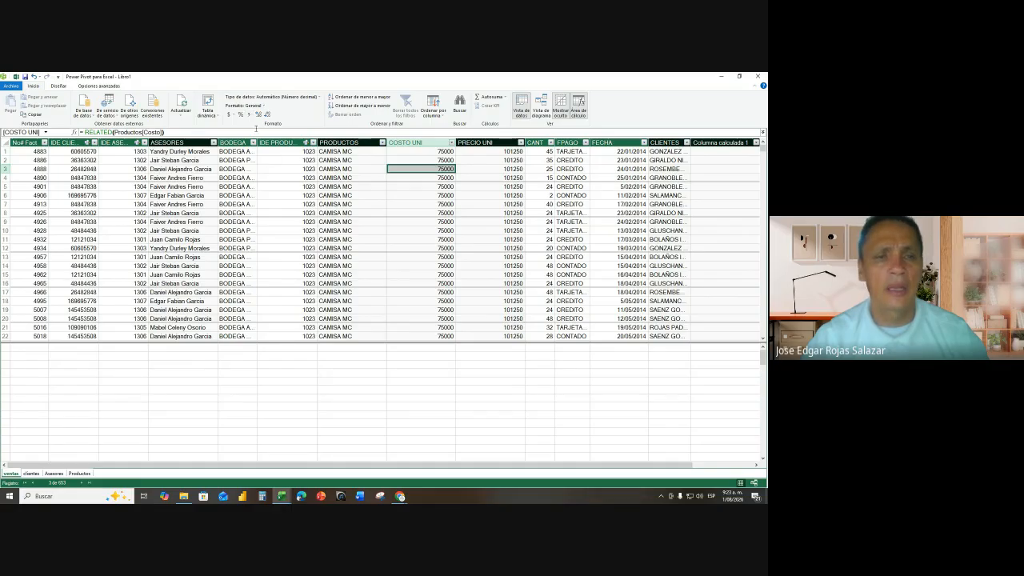
left_click(249, 116)
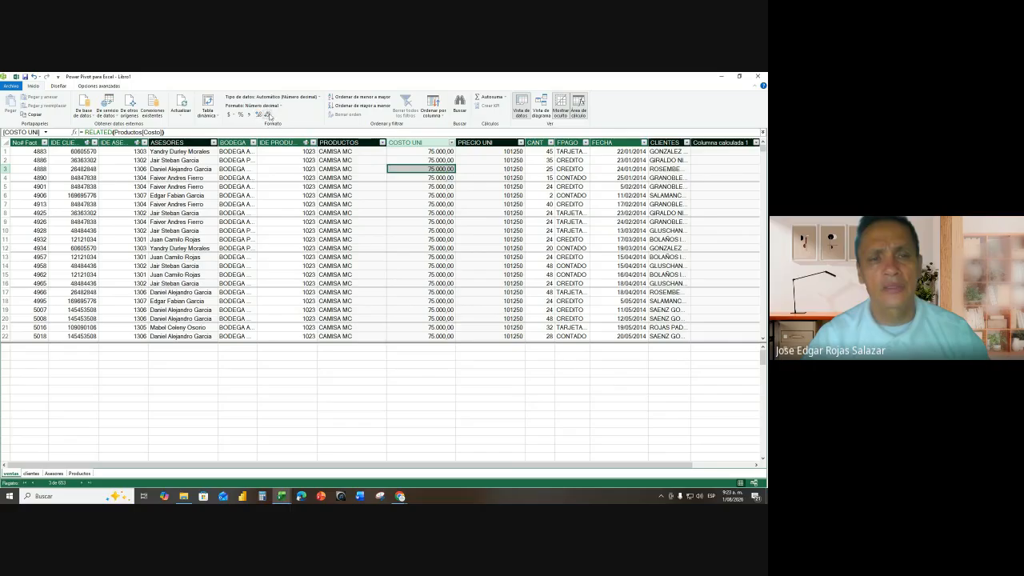
left_click(266, 115)
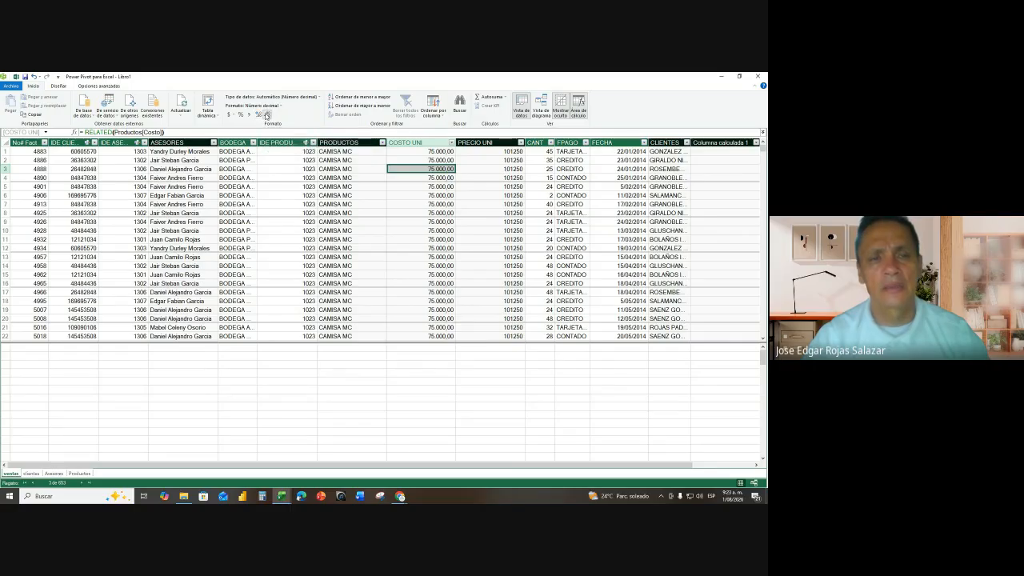
left_click(267, 115)
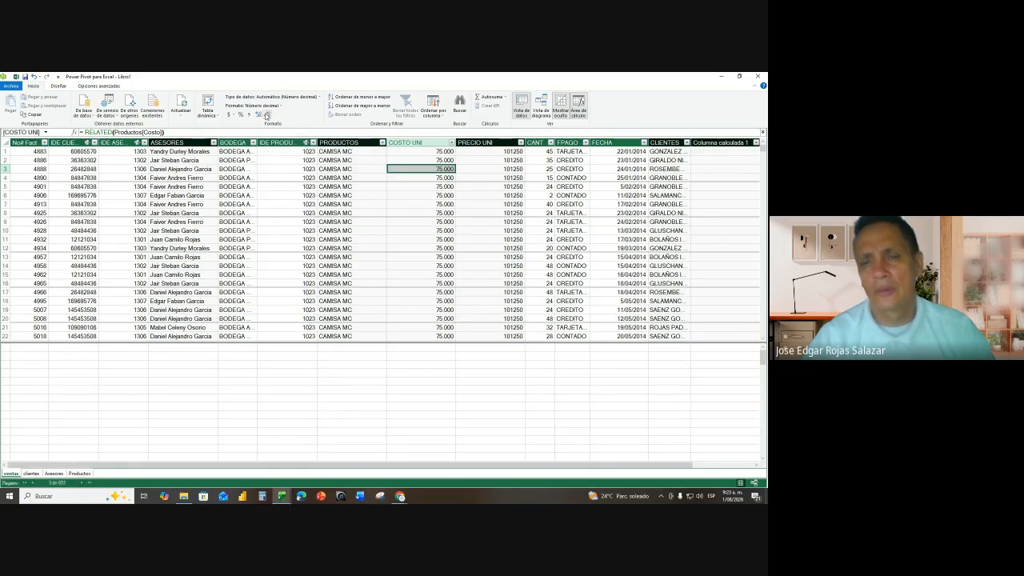
- Format the PRECIO UNI column with a thousands separator and no decimals, and widen the FPAGO column to fit its text
left_click(505, 169)
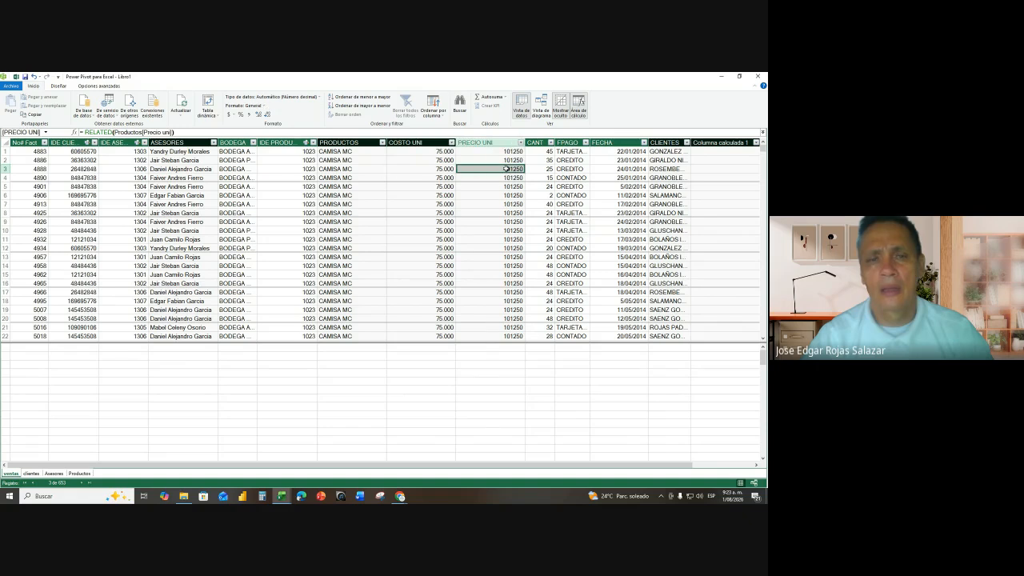
left_click(250, 115)
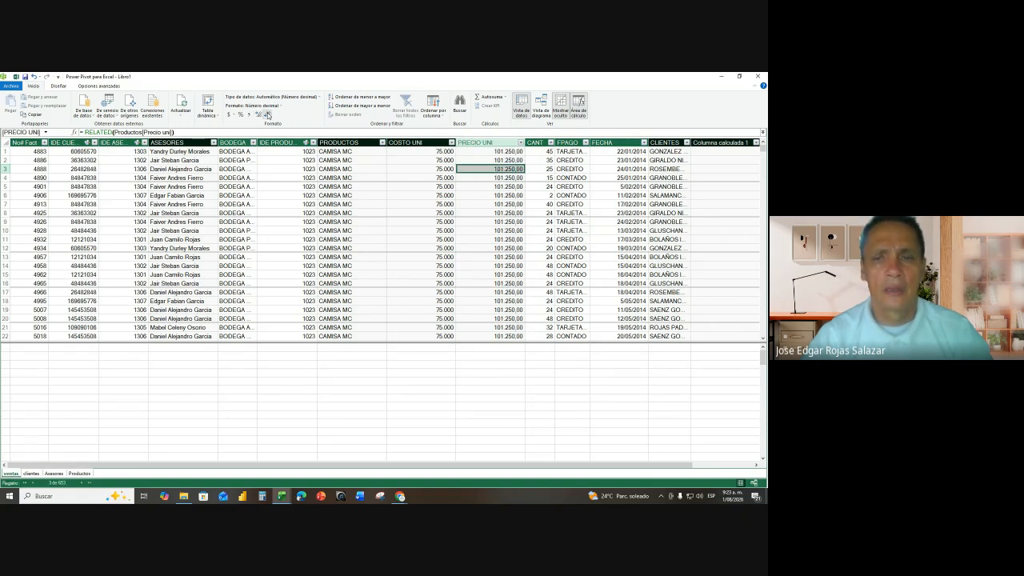
left_click(268, 115)
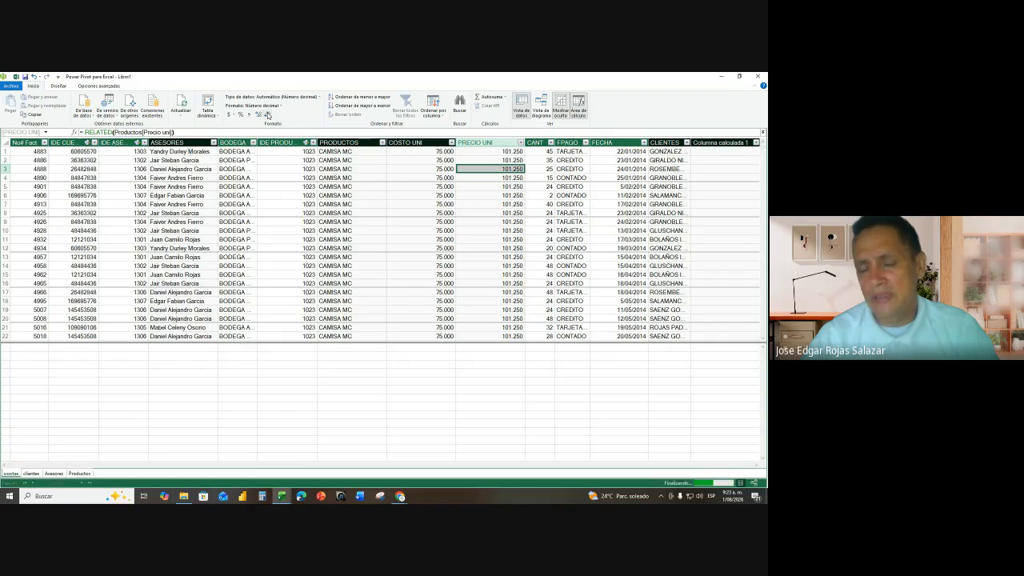
left_click(268, 114)
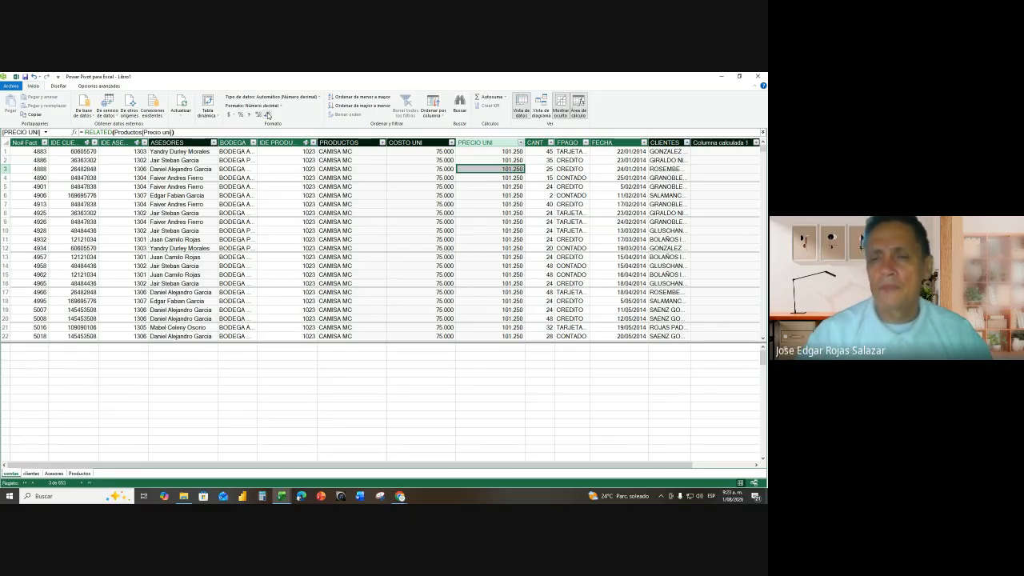
left_click_drag(590, 142, 610, 141)
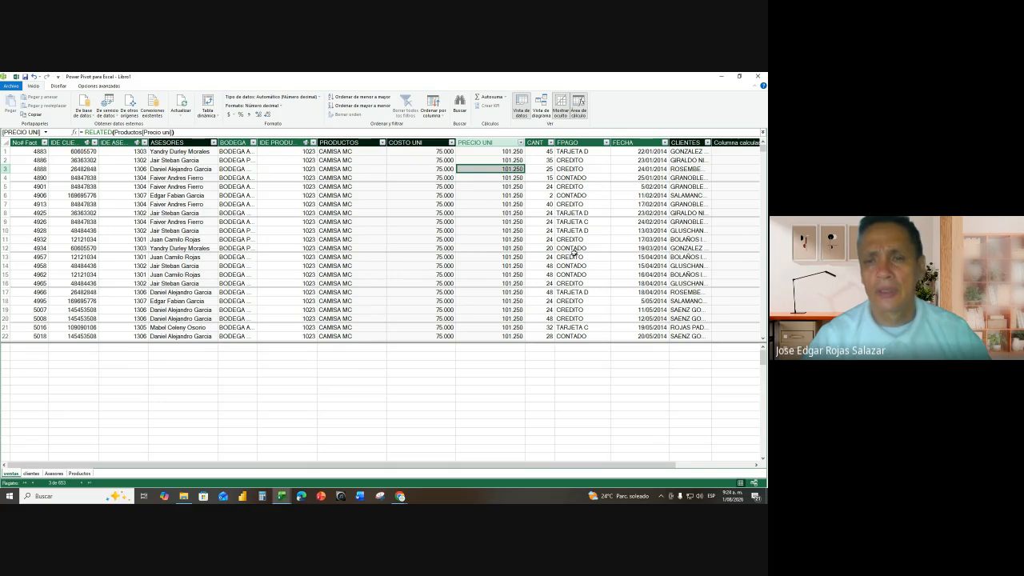
- Examine the CANT, COSTO UNI and PRECIO UNI columns in ventas as the basis for calculating totals
left_click(539, 151)
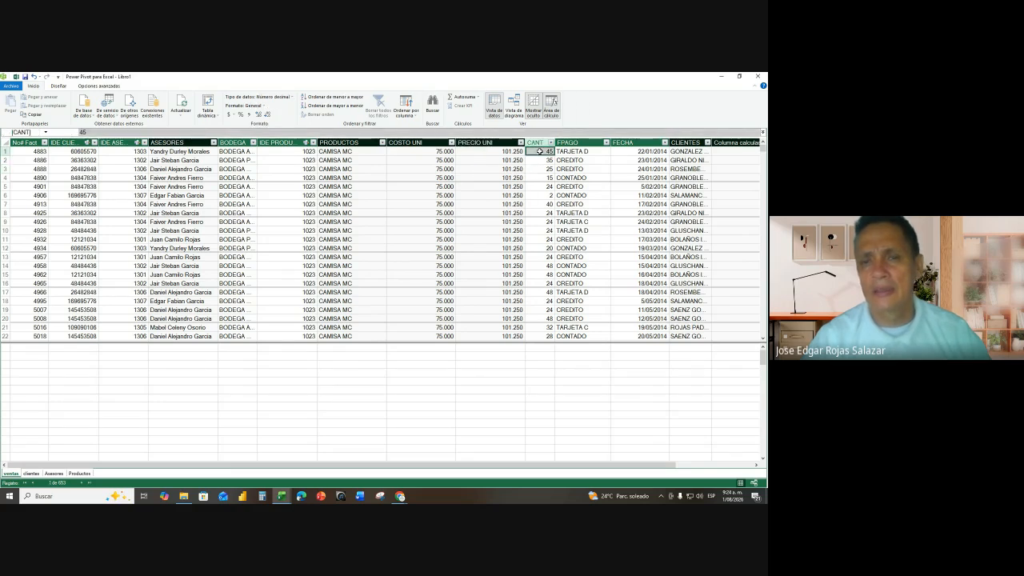
left_click(424, 151)
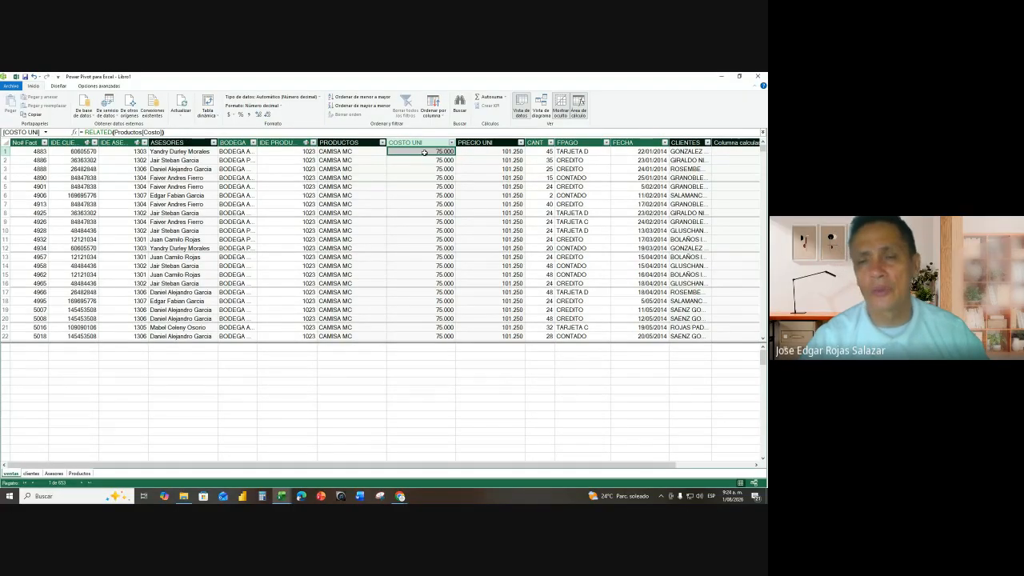
left_click(549, 151)
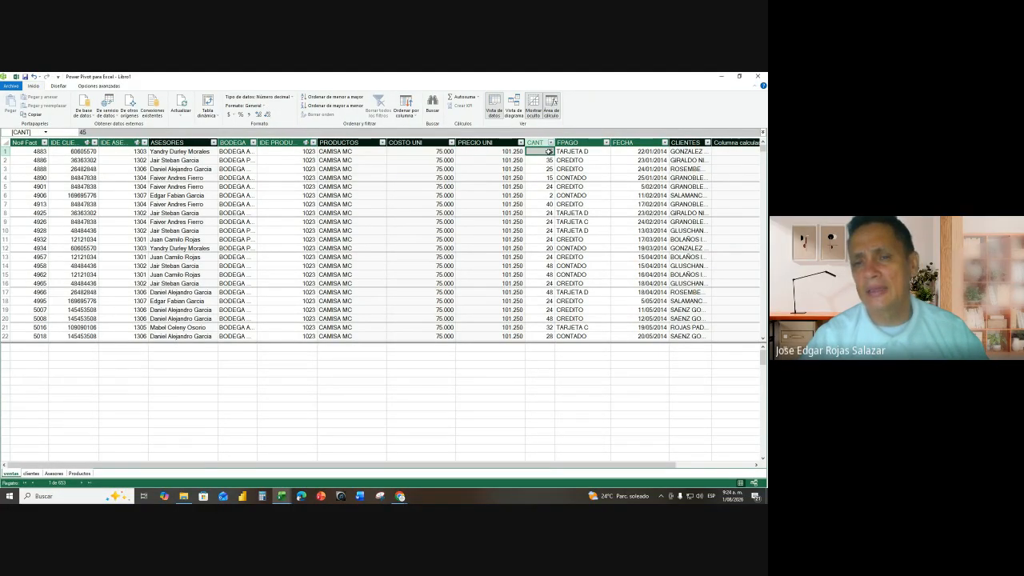
left_click(495, 152)
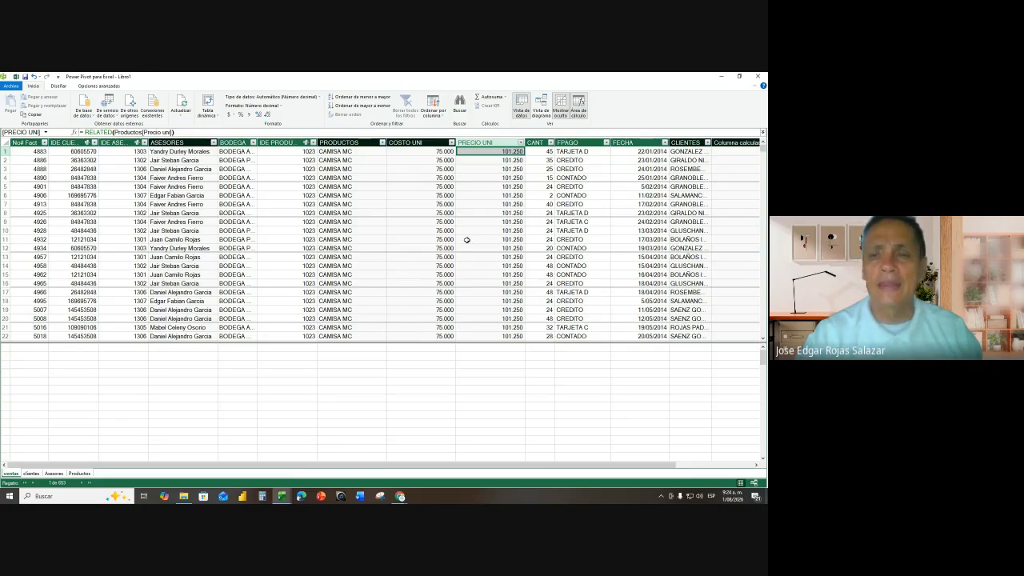
left_click(540, 139)
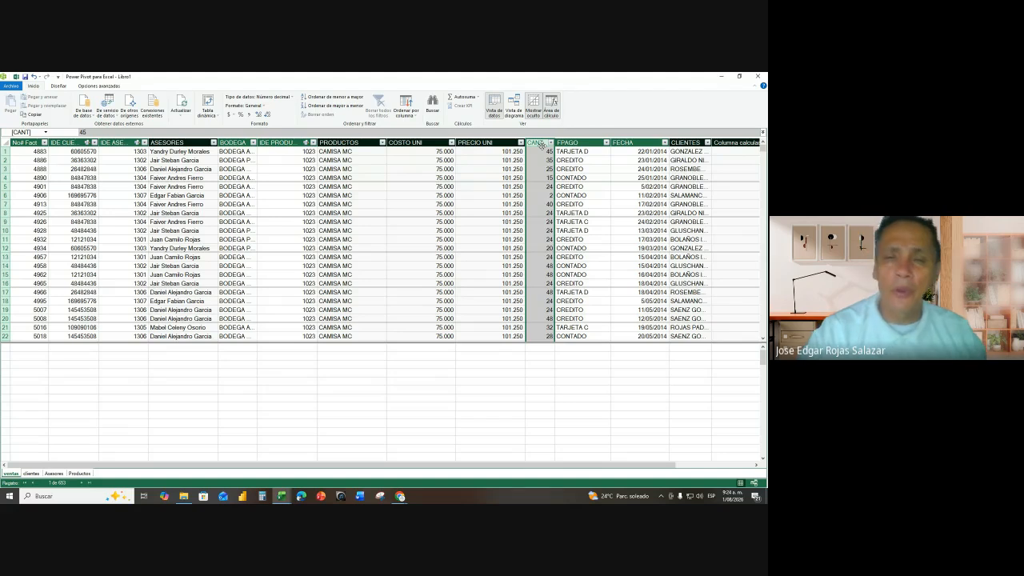
left_click(410, 141)
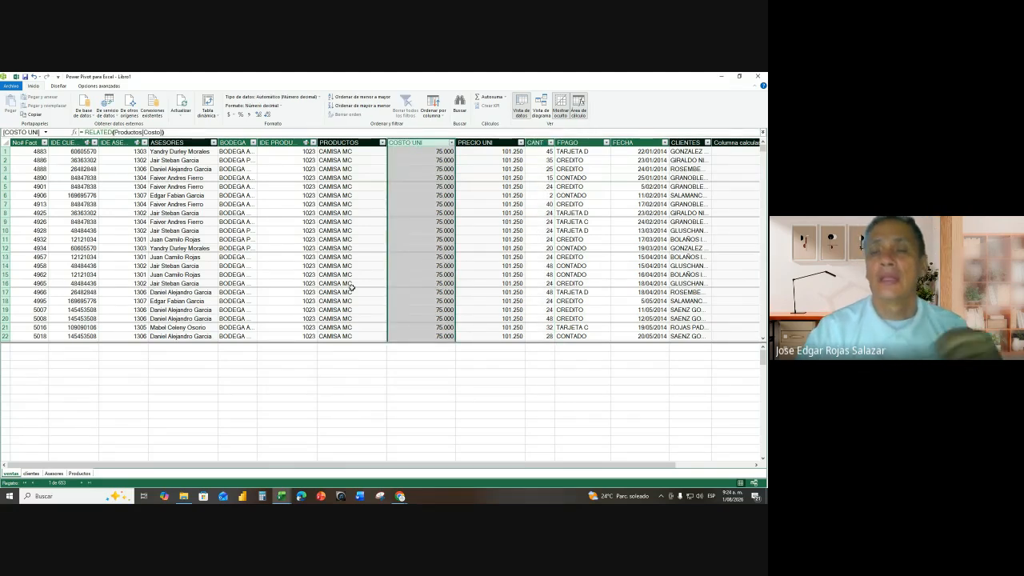
left_click(544, 150)
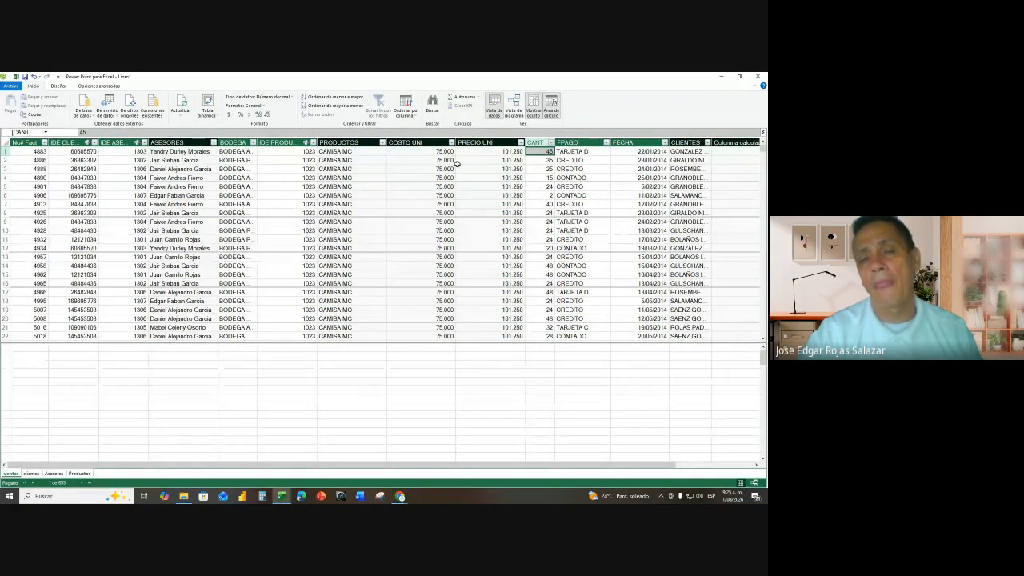
left_click(485, 152)
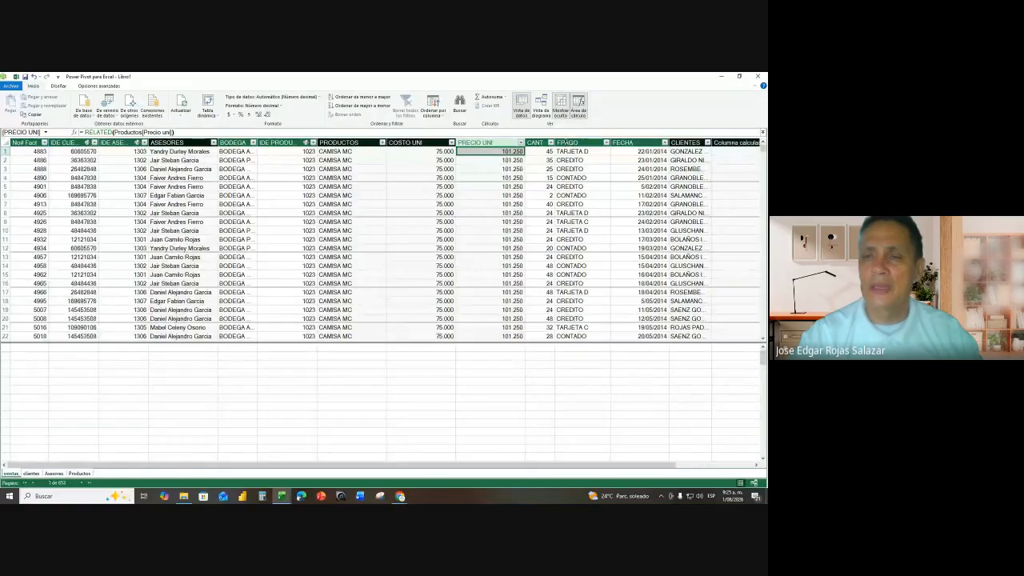
- Insert a new calculated column between CANT and FPAGO in the ventas table
left_click(567, 143)
right_click(567, 142)
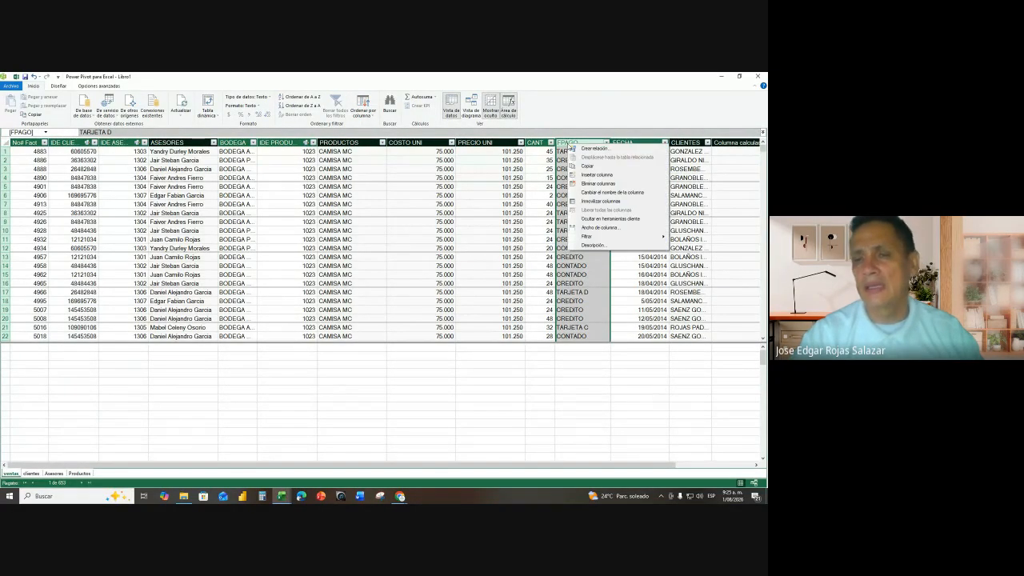
left_click(598, 173)
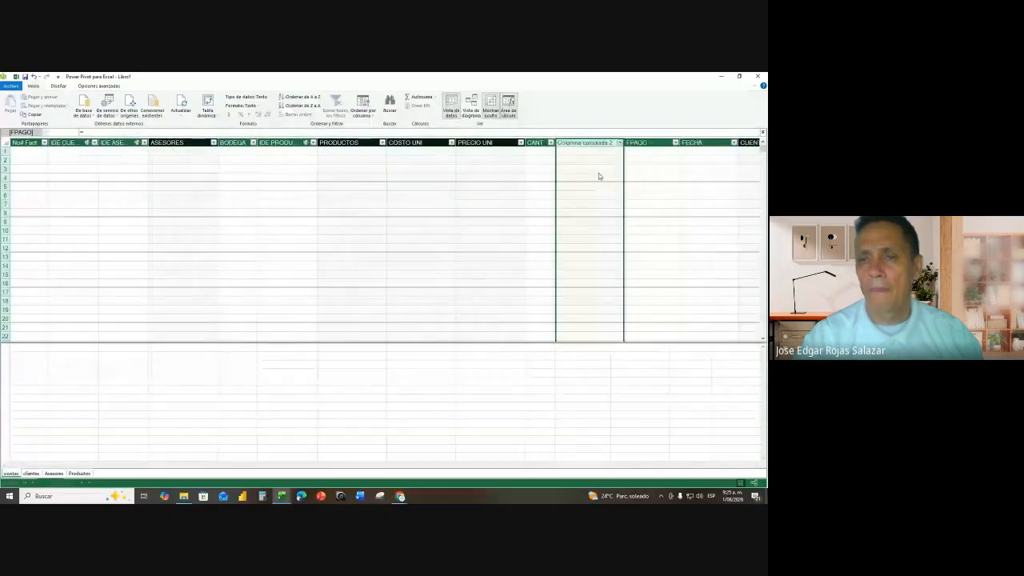
left_click(577, 143)
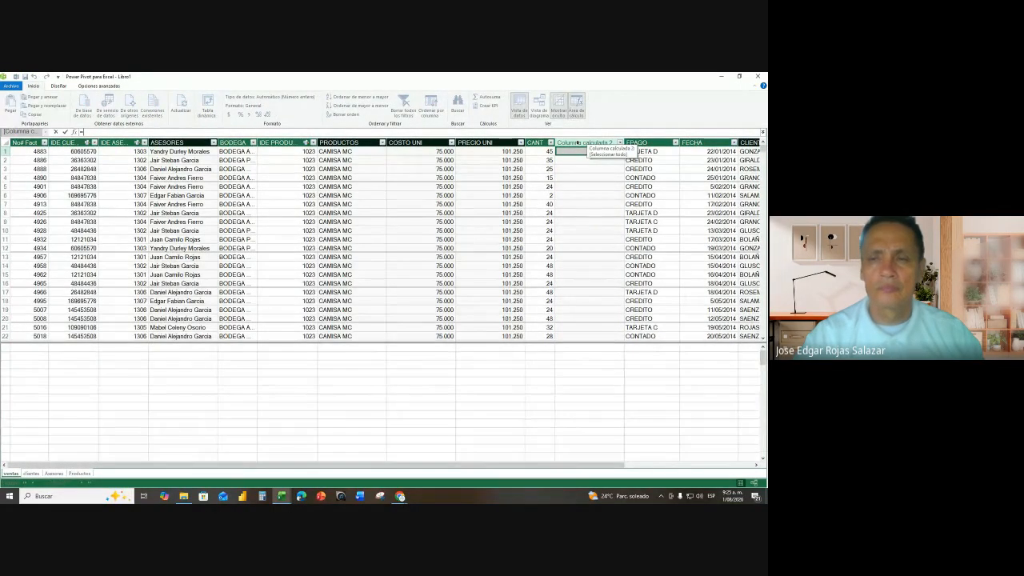
left_click(581, 151)
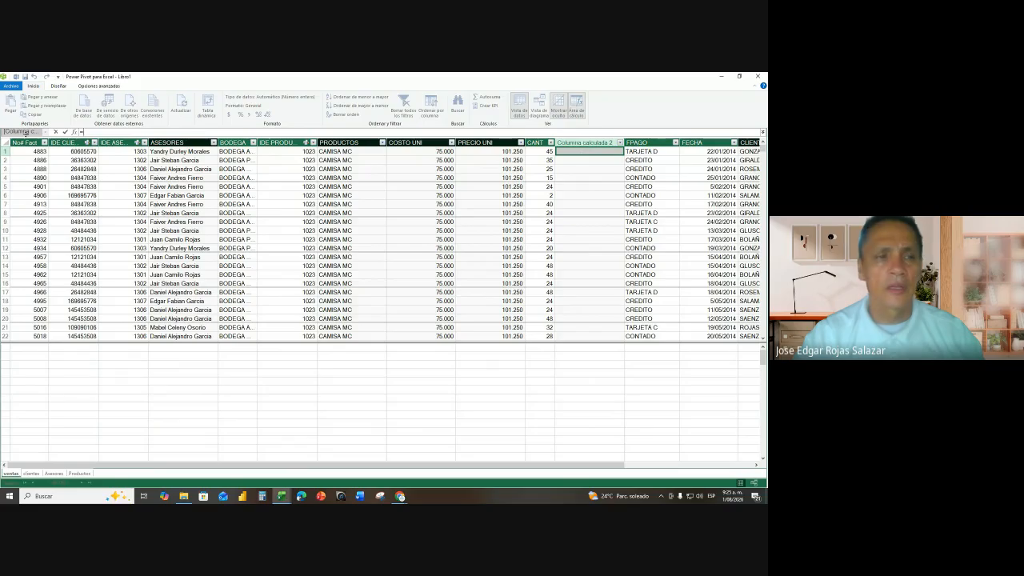
- Define the new column as TOTAL COSTO with the formula ventas[CANT]*ventas[COSTO UNI]
key("BackSpace")
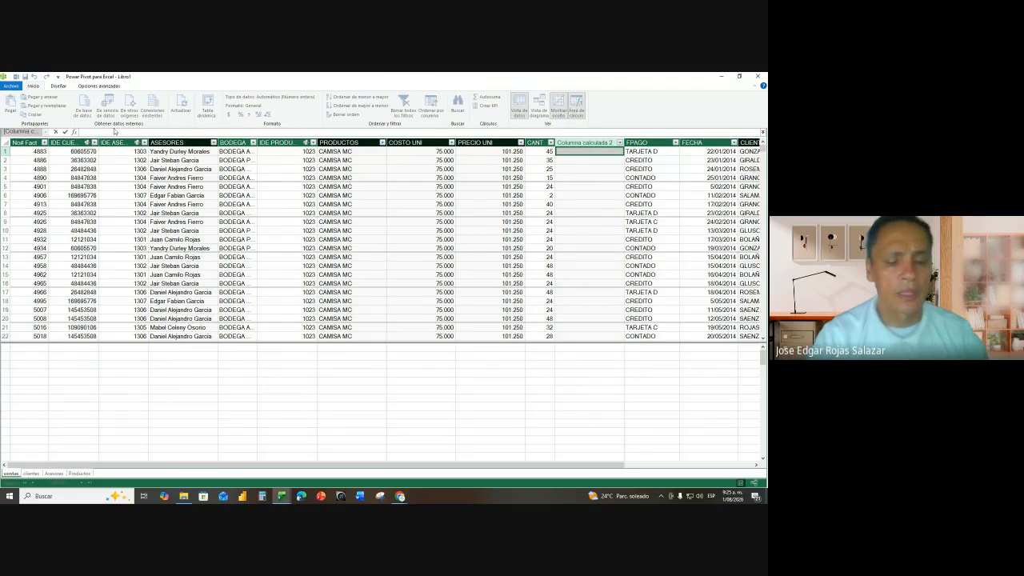
type("TOTAL COS")
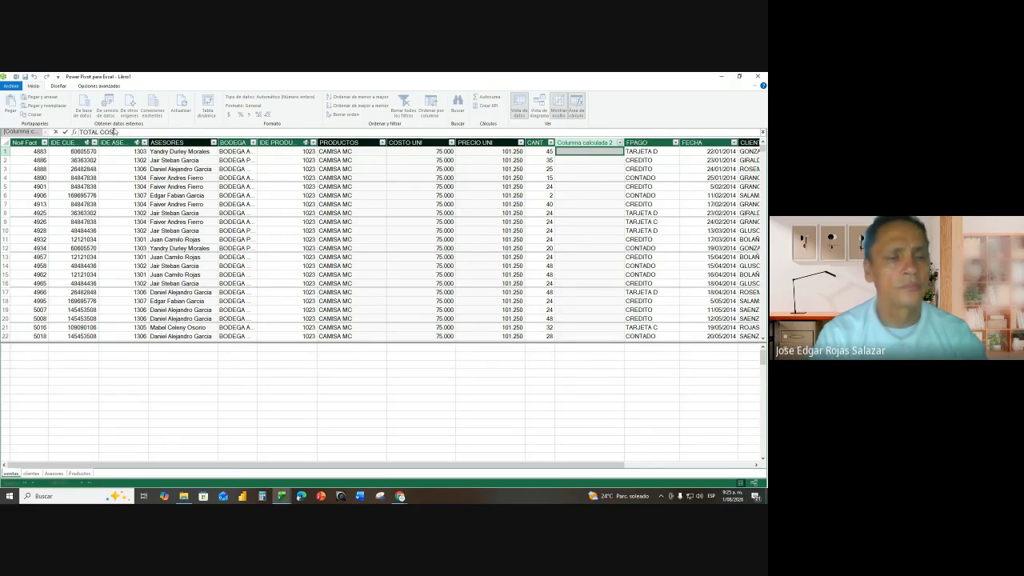
type("TO")
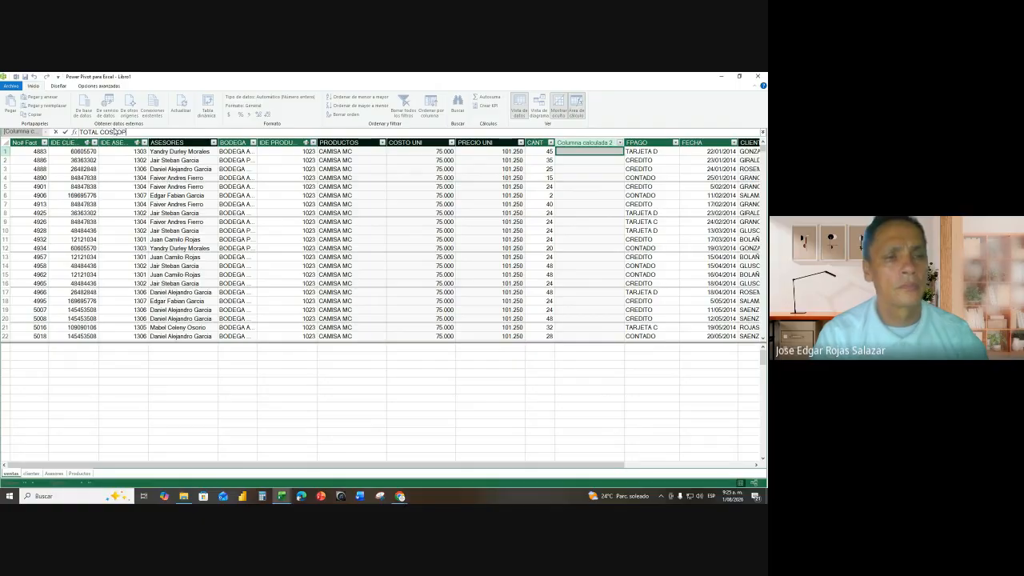
type(" =")
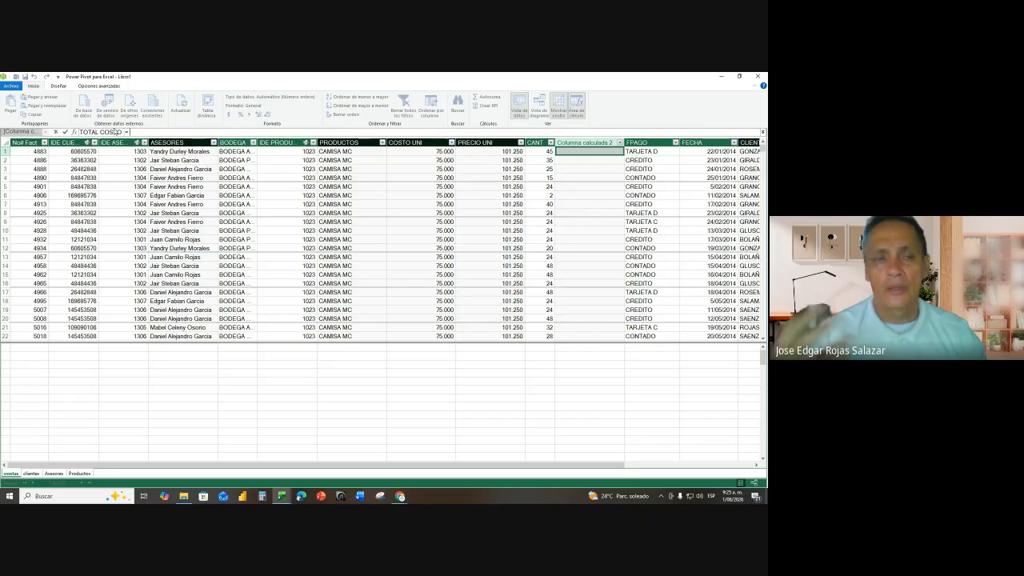
type("VE")
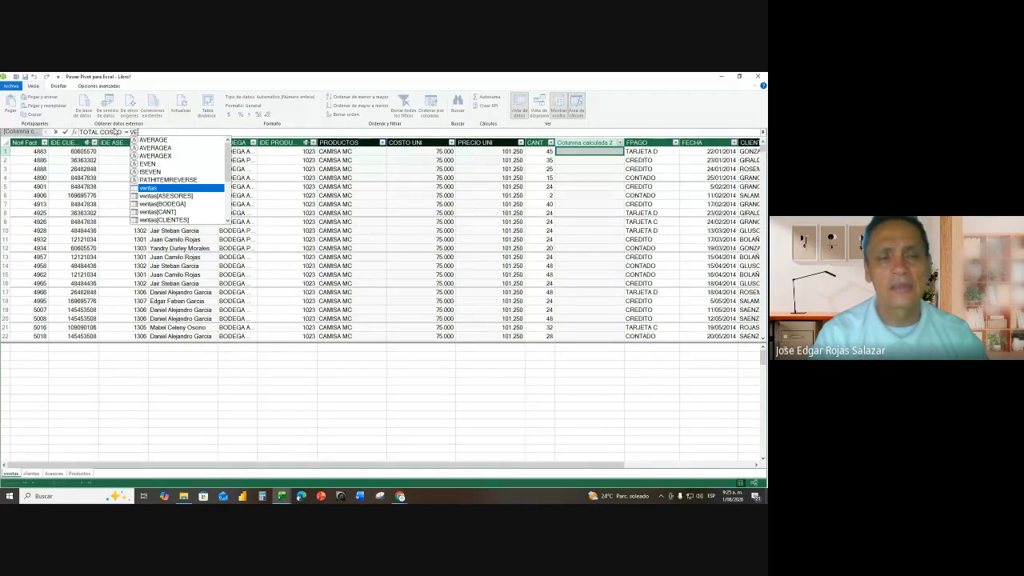
type("N")
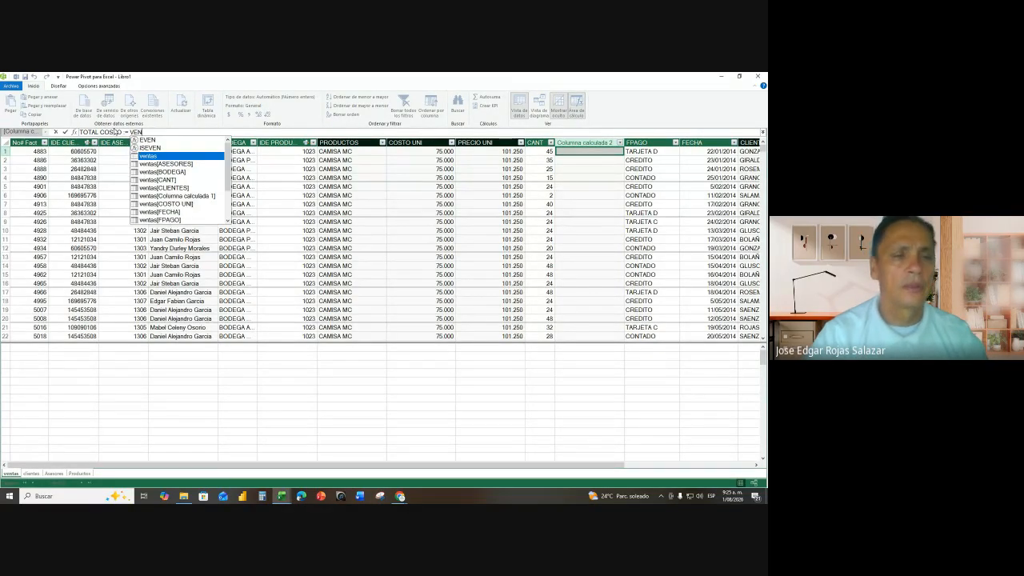
type("T")
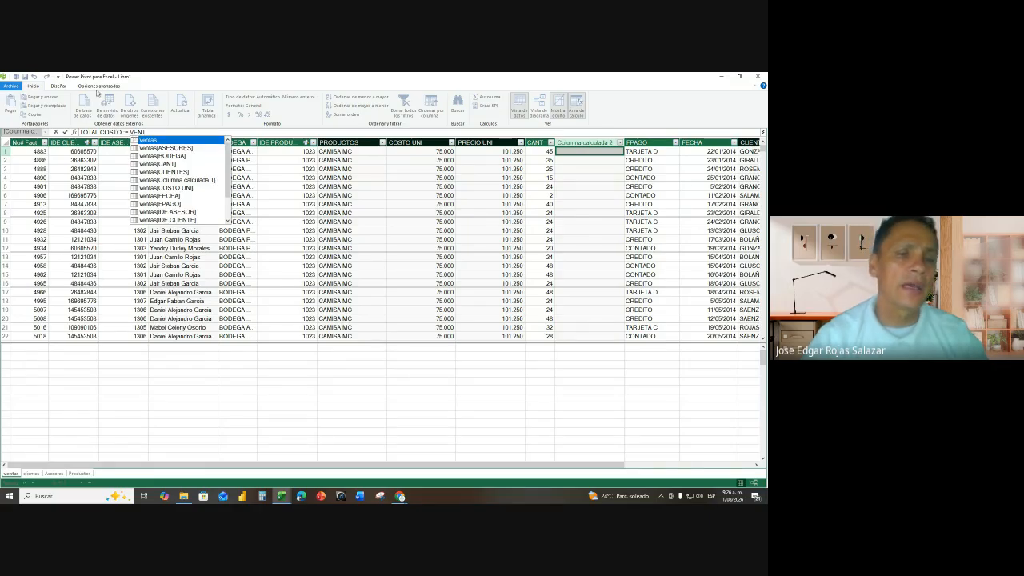
double_click(167, 162)
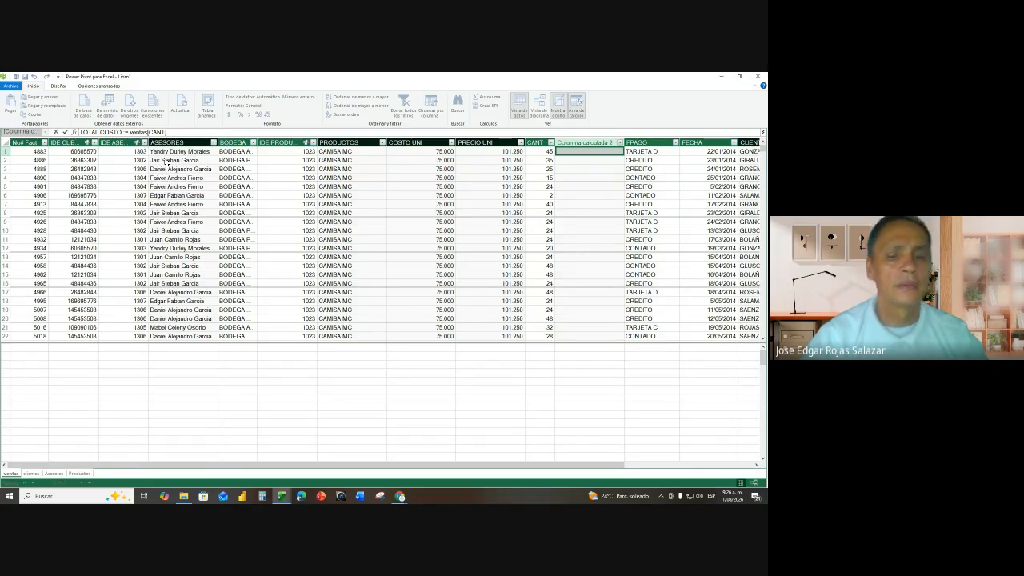
type("*")
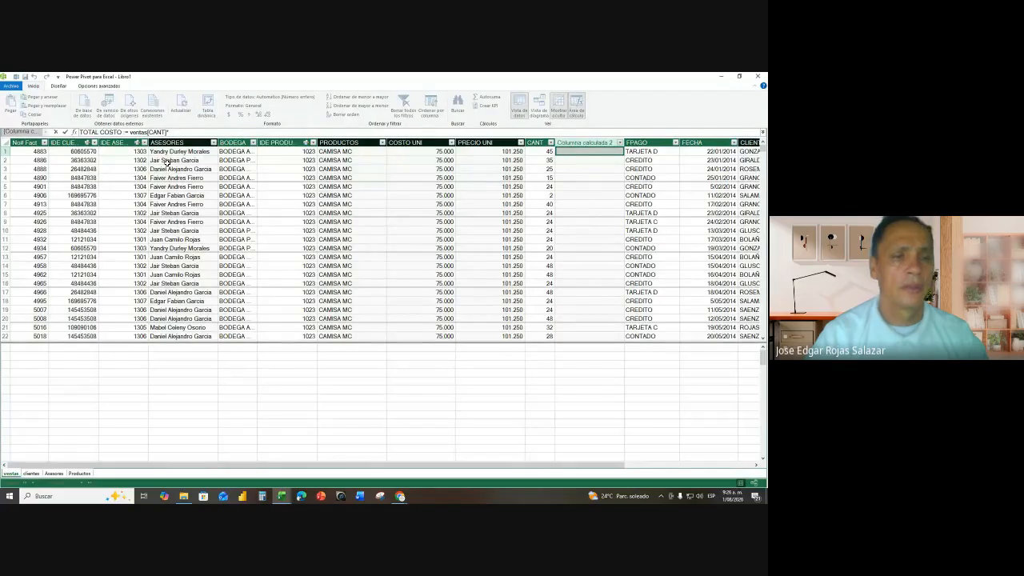
type("VENTAS")
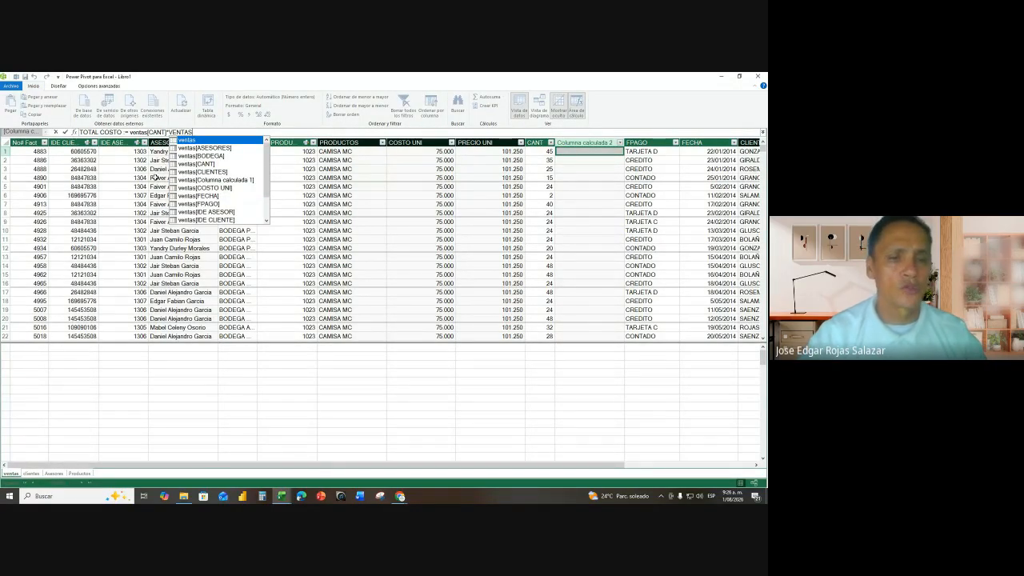
double_click(213, 188)
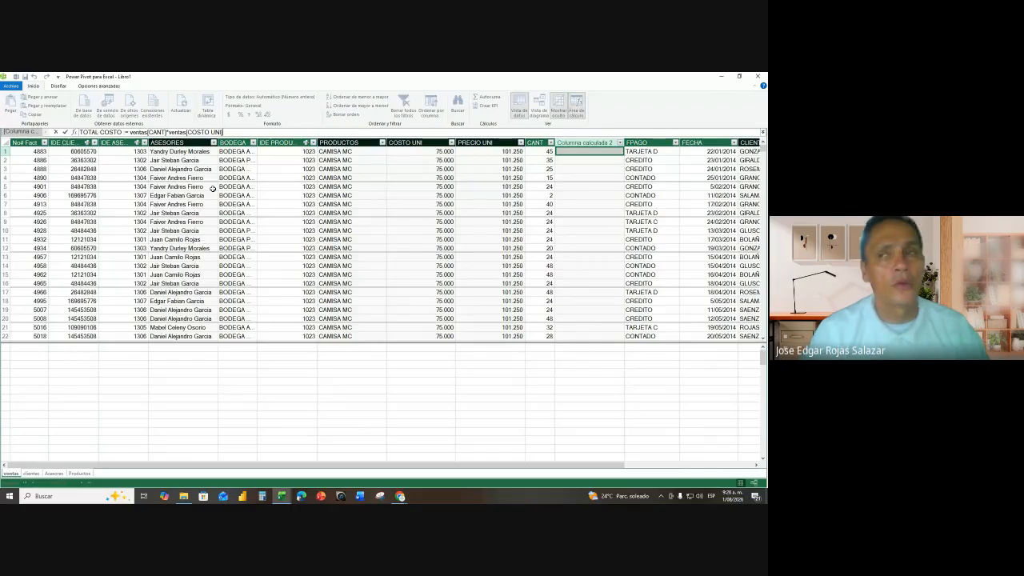
key("Return")
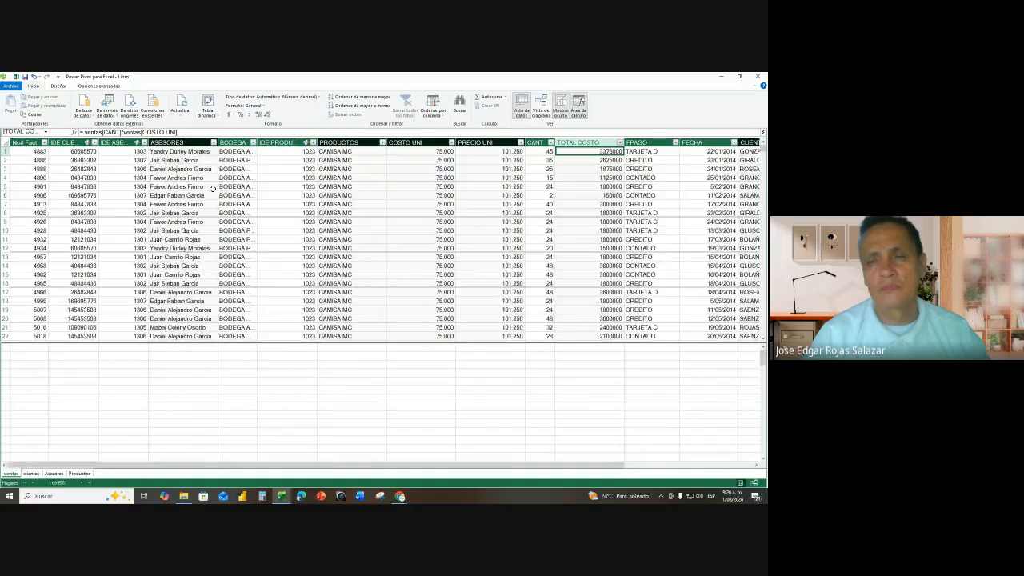
- Format the TOTAL COSTO column with a thousands separator and no decimal places
left_click(249, 116)
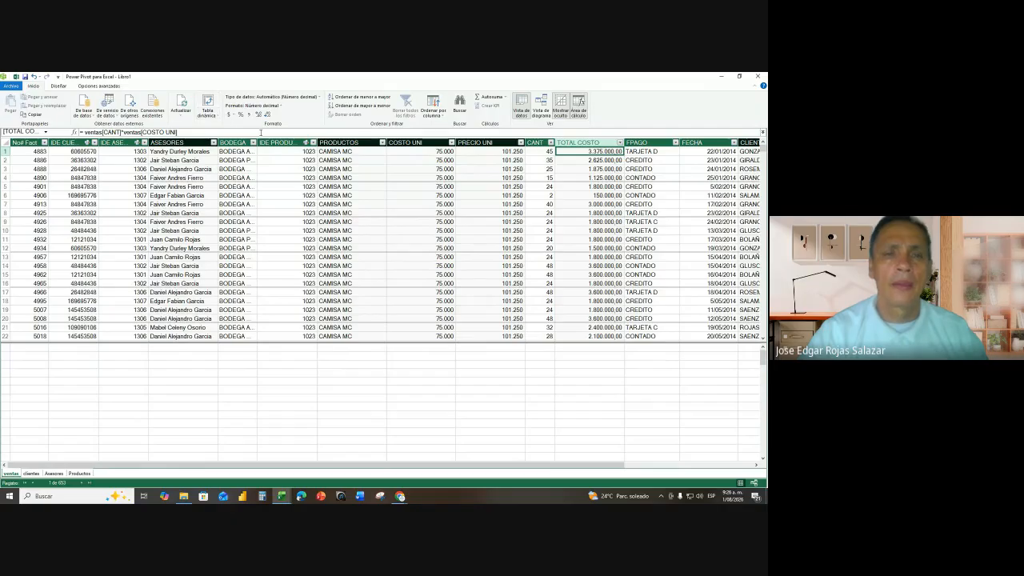
left_click(267, 114)
left_click(268, 114)
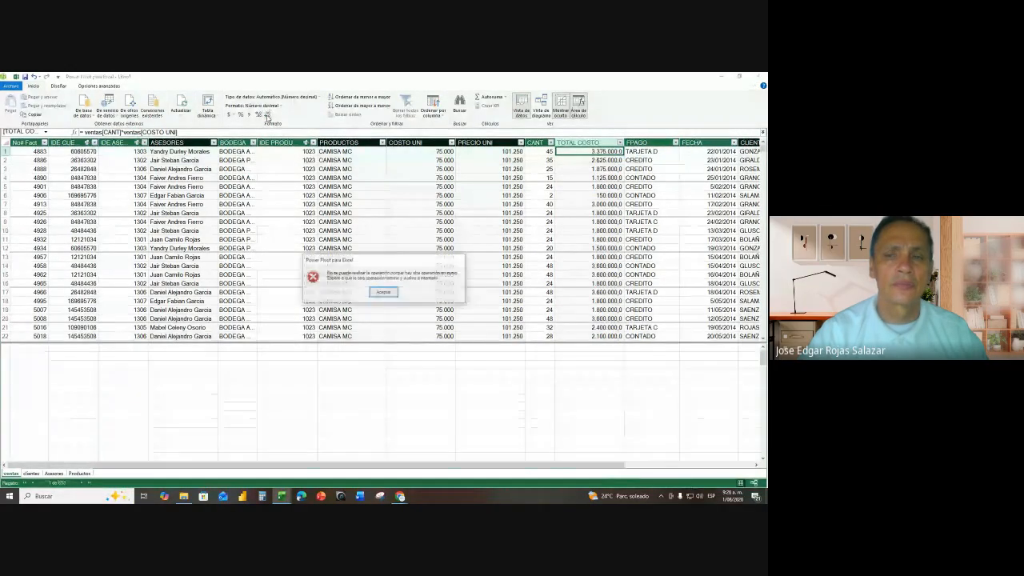
left_click(383, 291)
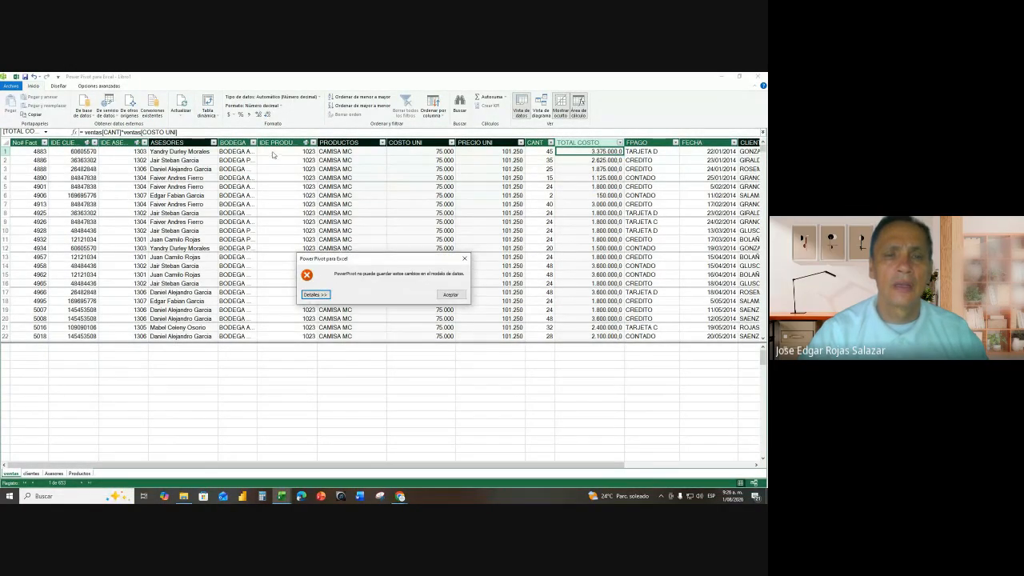
left_click(452, 295)
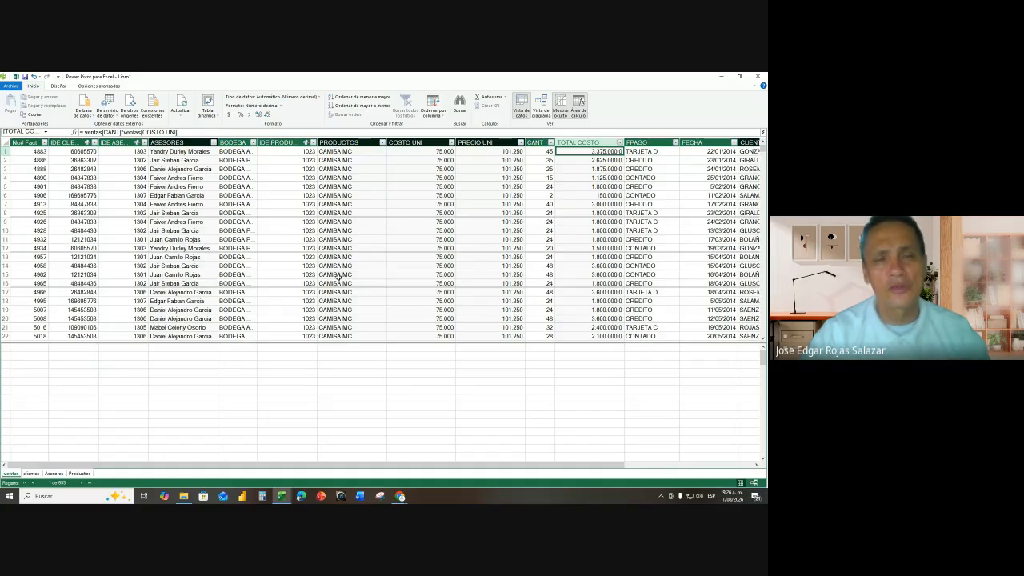
left_click(267, 114)
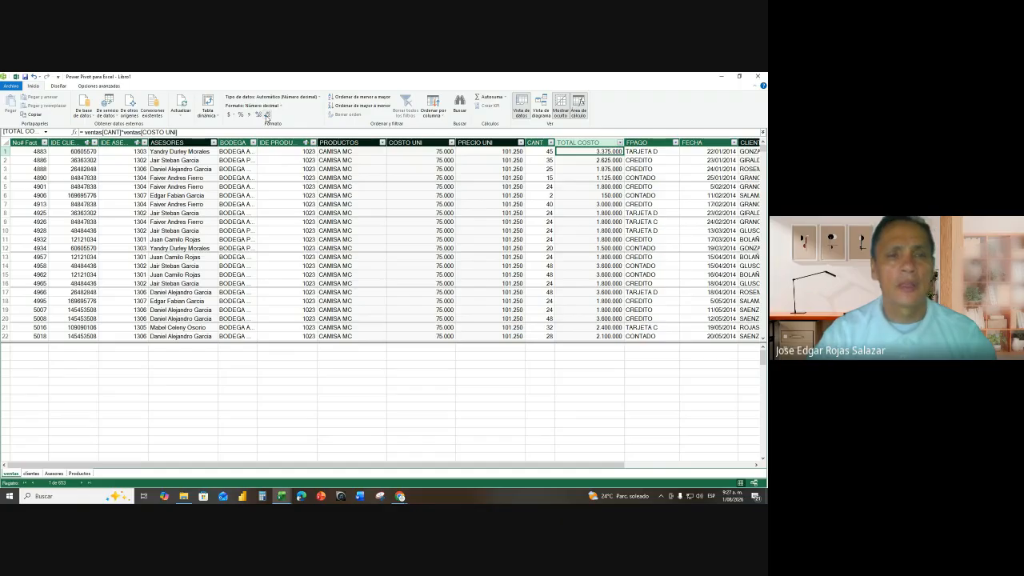
- Insert a new calculated column between TOTAL COSTO and FPAGO in the ventas table
left_click(653, 144)
right_click(655, 146)
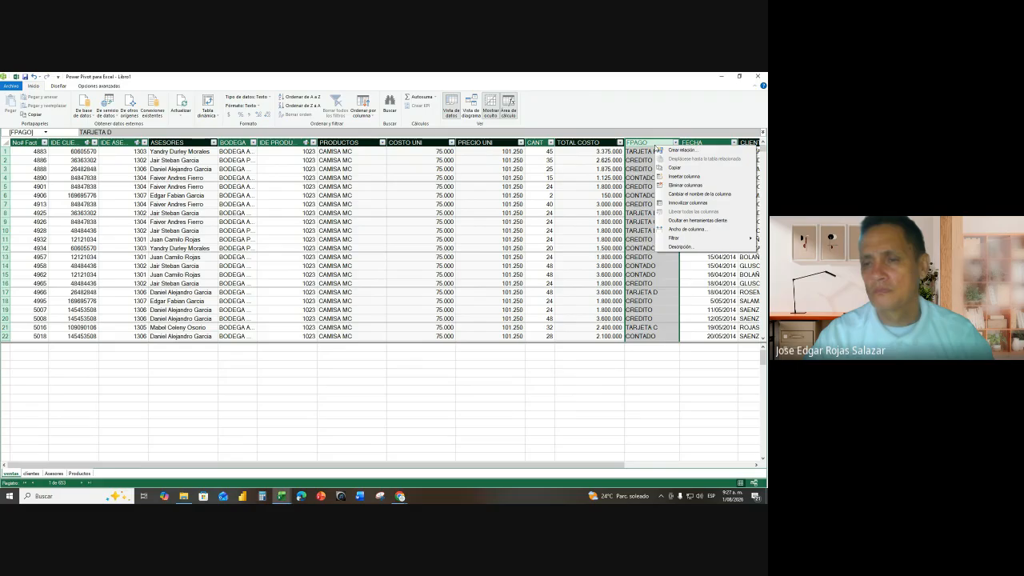
left_click(675, 177)
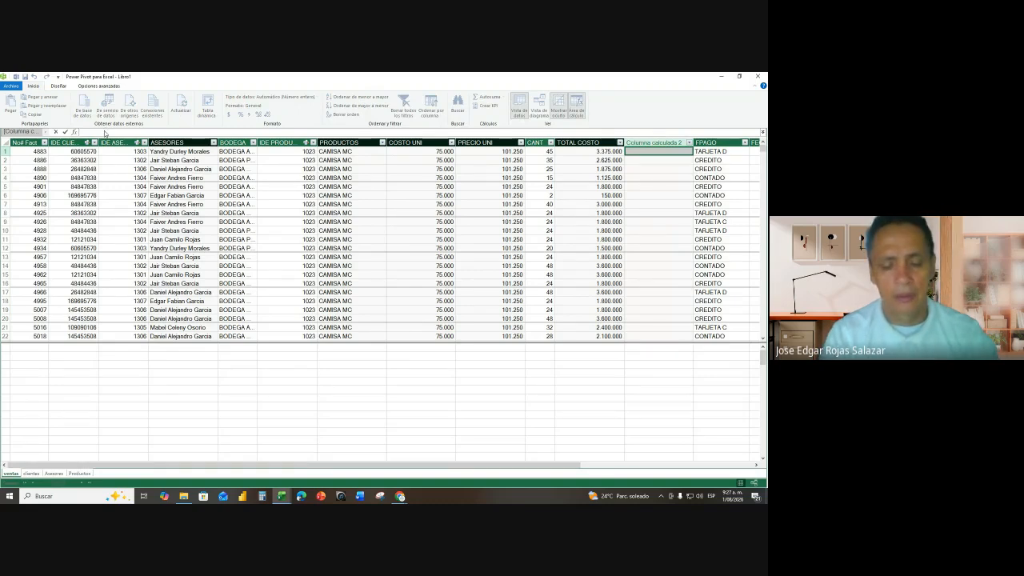
- Define the new column as TOTAL VENTA with the formula ventas[CANT]*ventas[PRECIO UNI]
key("BackSpace")
key("BackSpace")
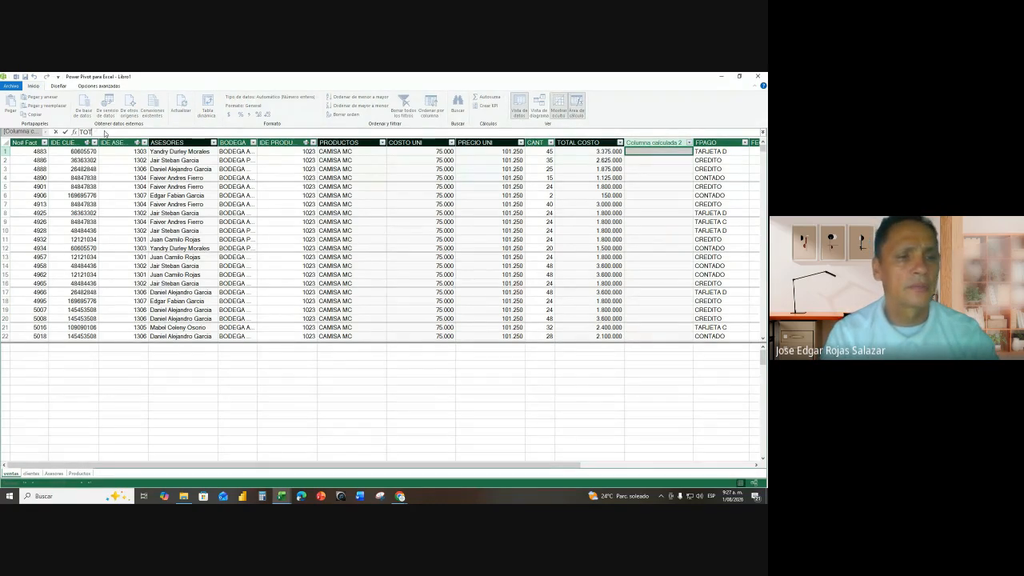
type("L VENTA")
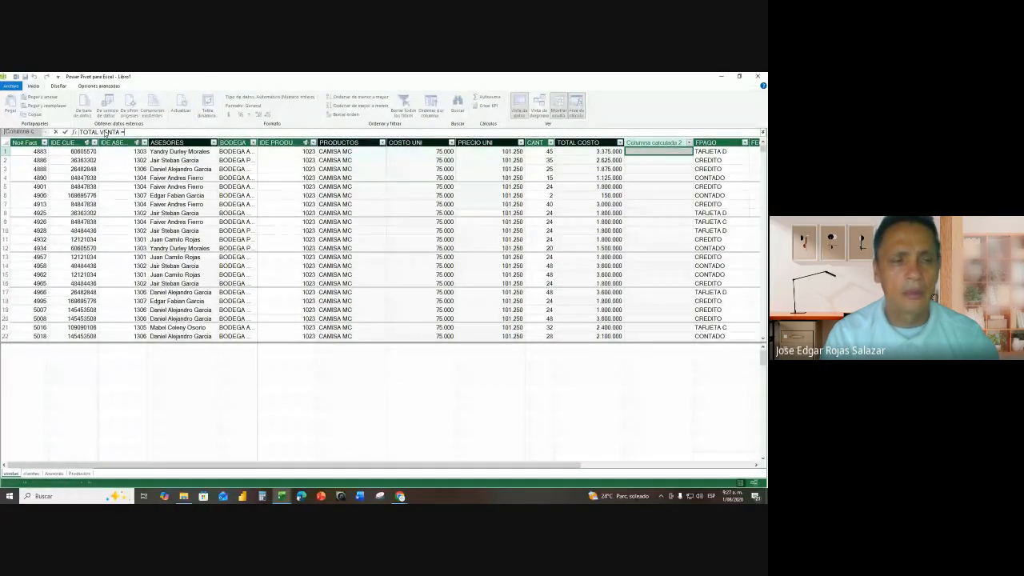
type(" =")
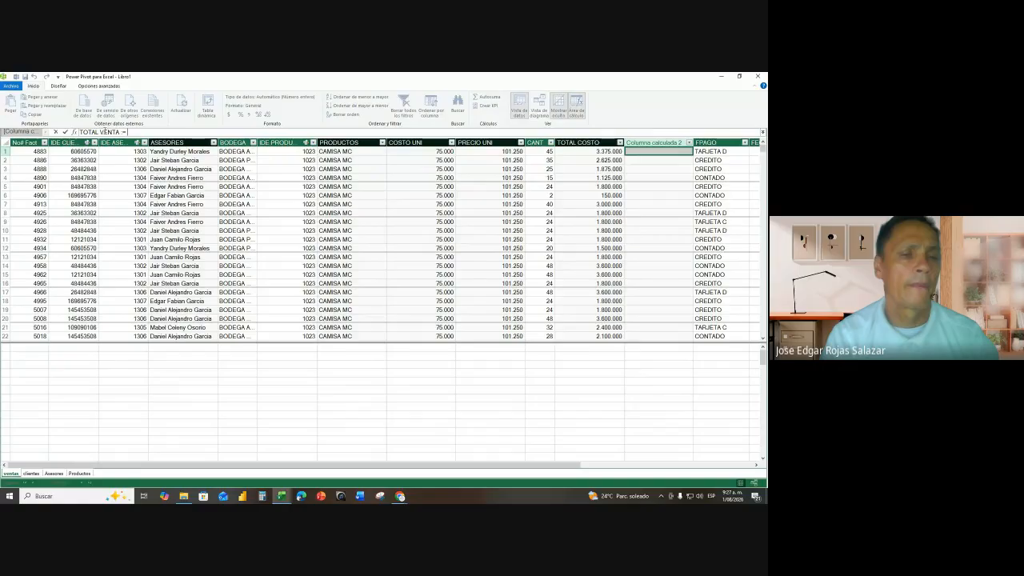
type(" VENTAS")
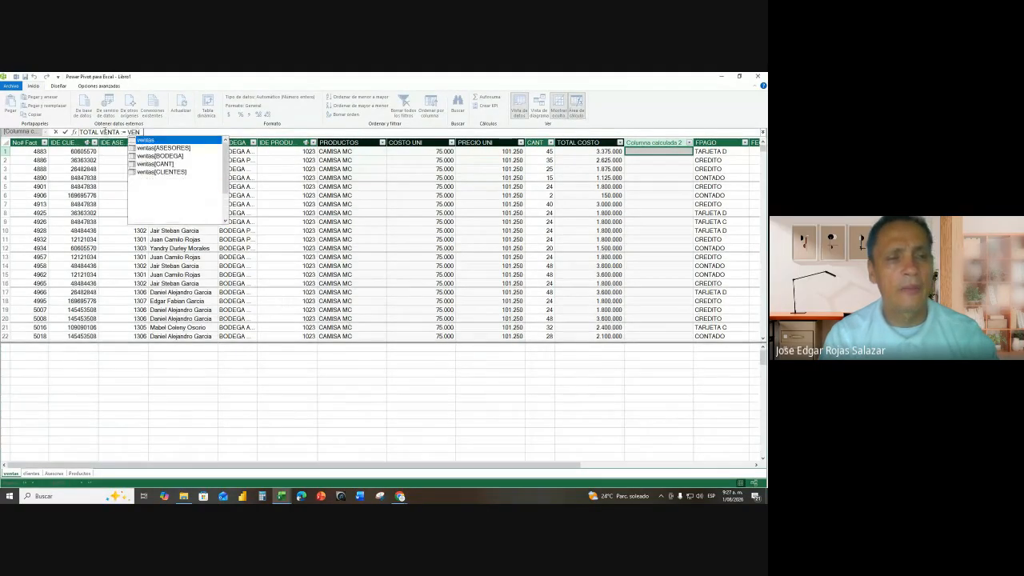
double_click(160, 164)
type("*")
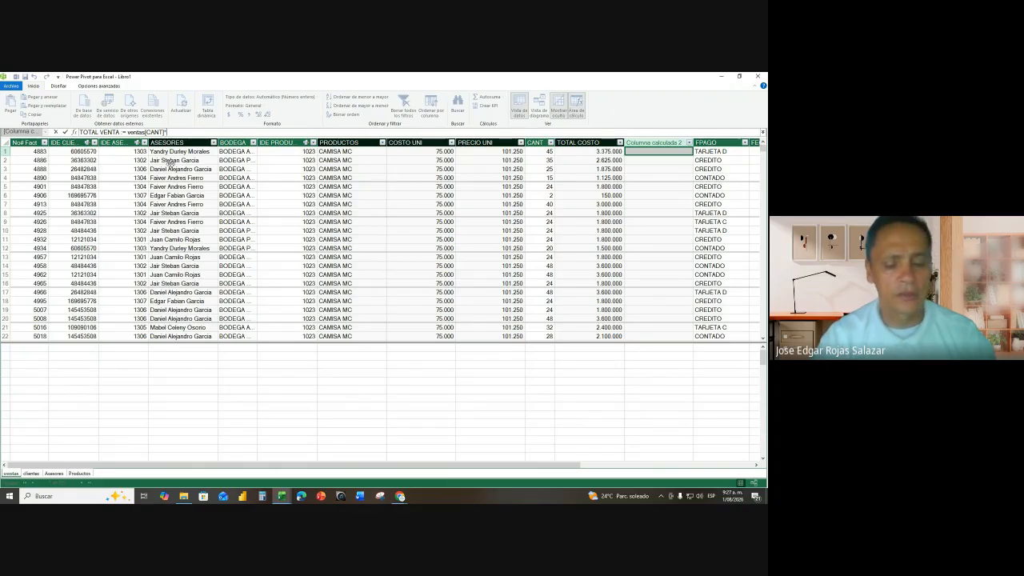
type("VENTAS")
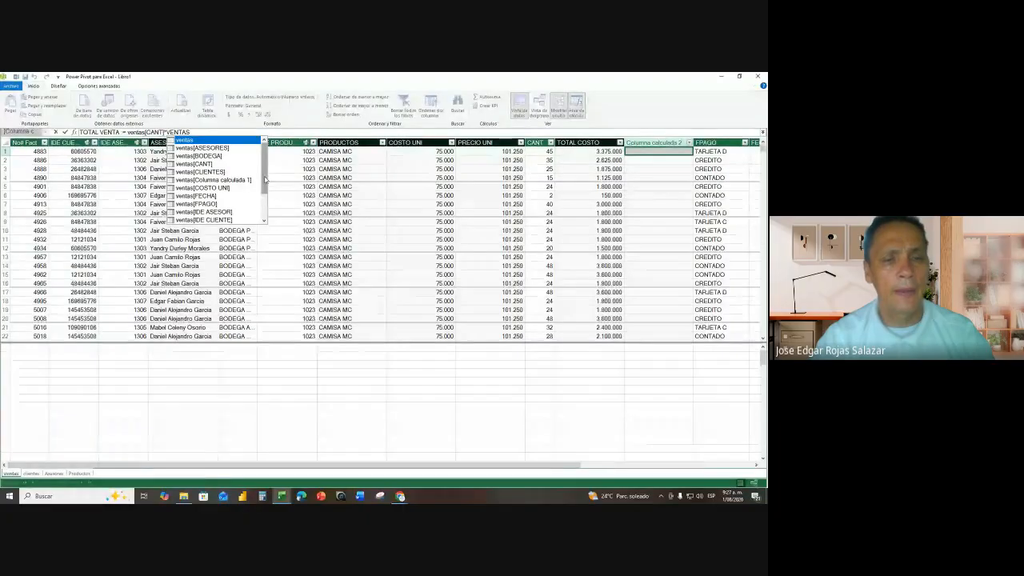
scroll(248, 200, "down", 2)
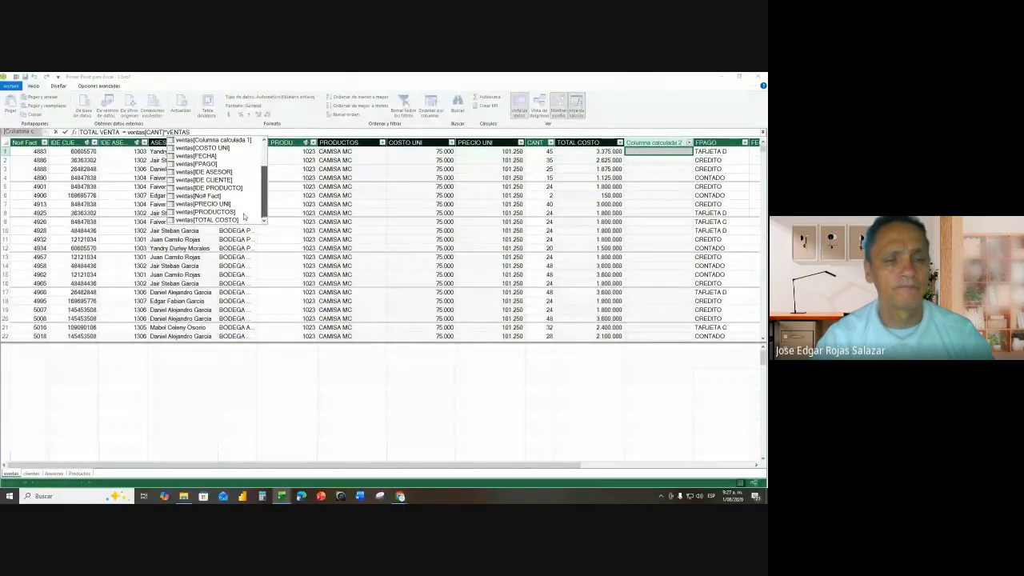
double_click(209, 204)
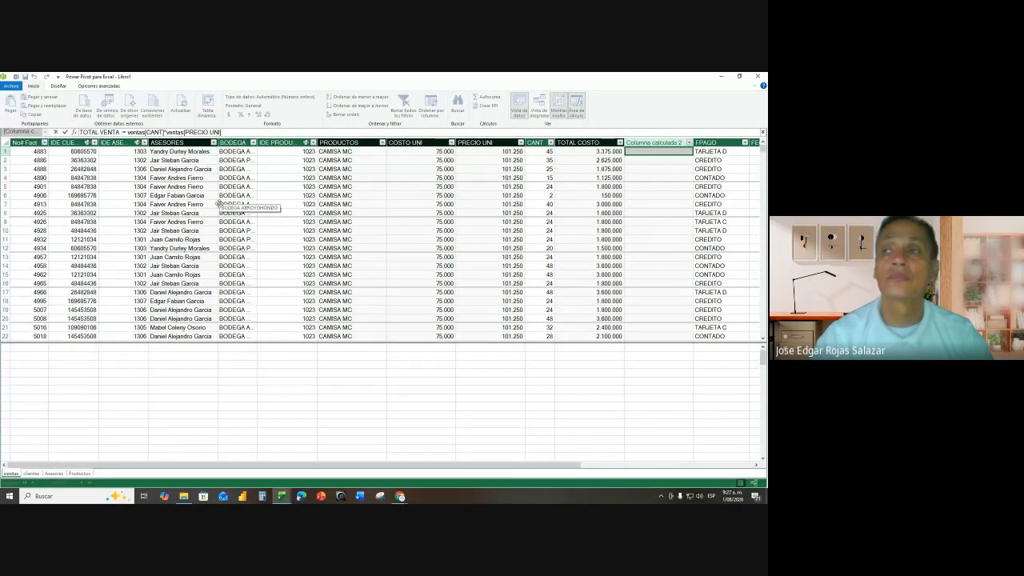
key("Return")
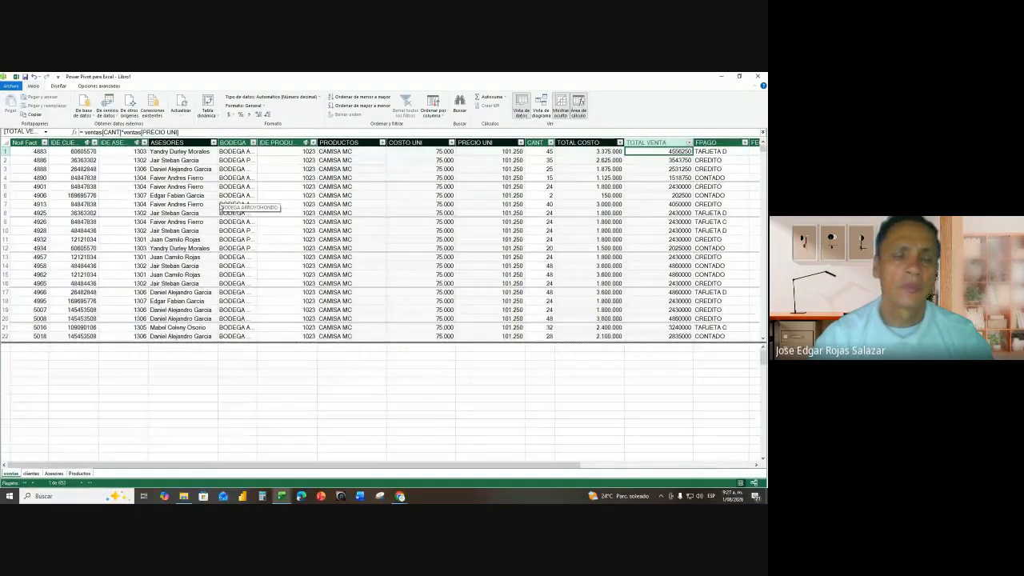
- Format the TOTAL VENTA column with a thousands separator and no decimal places
left_click(250, 116)
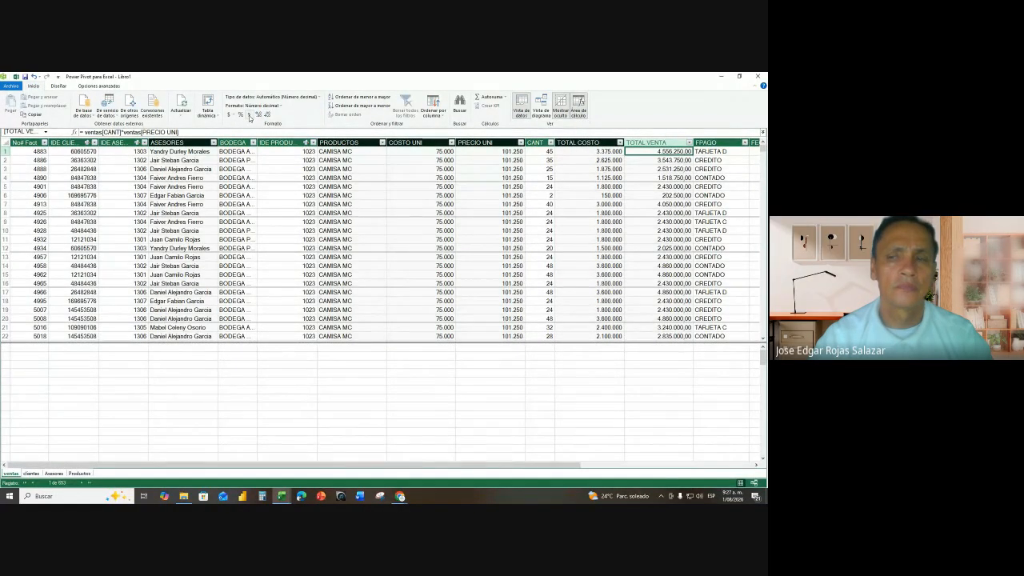
left_click(268, 114)
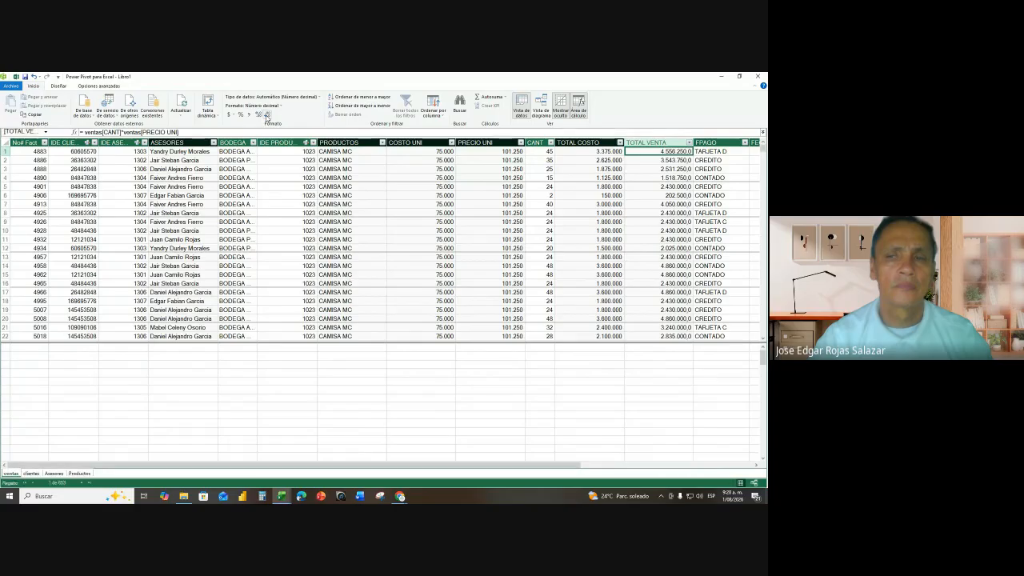
left_click(267, 114)
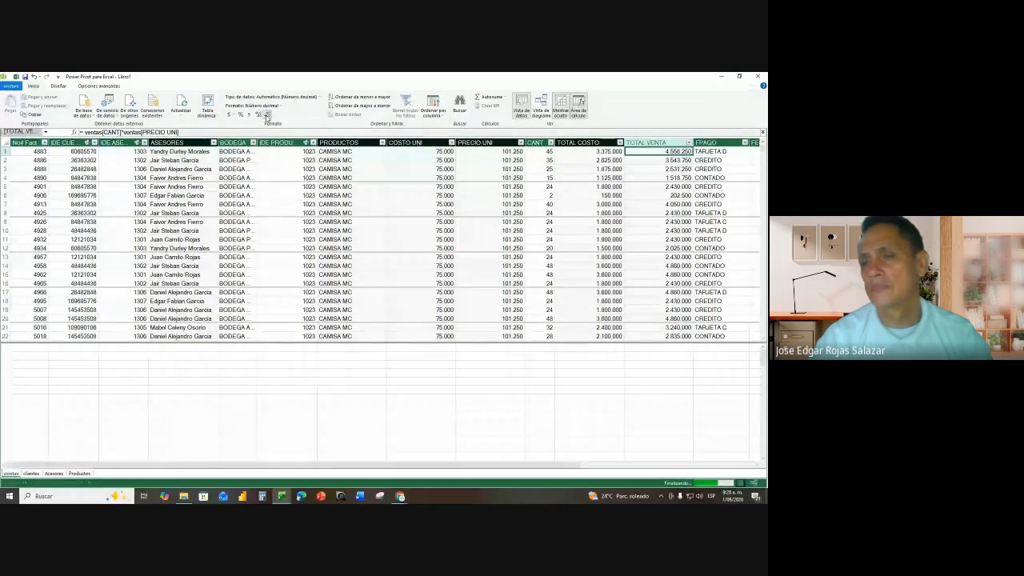
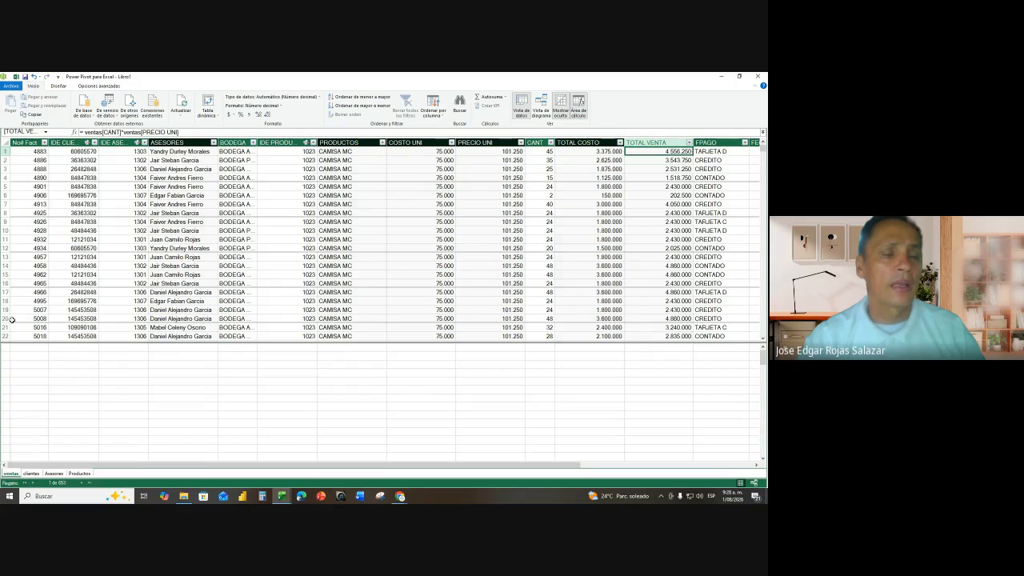
- Review the formulas behind the ASESORES and TOTAL VENTA columns in the ventas table
left_click(177, 194)
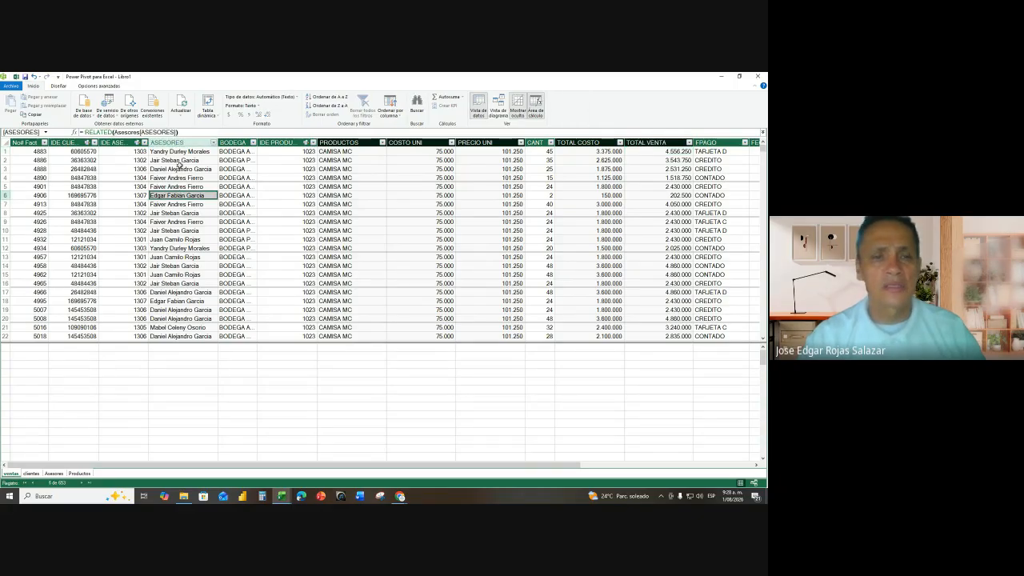
left_click(176, 177)
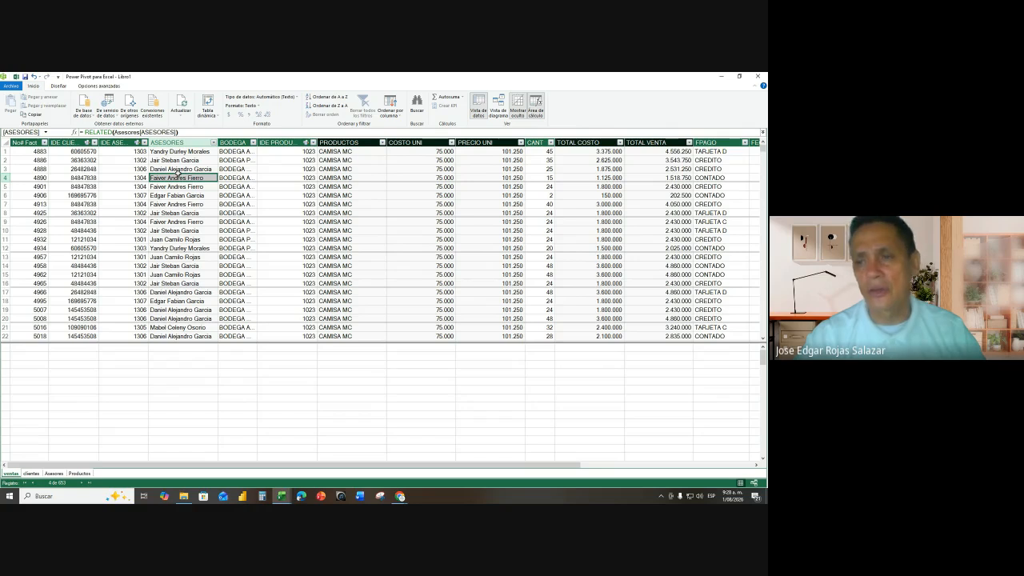
left_click(652, 169)
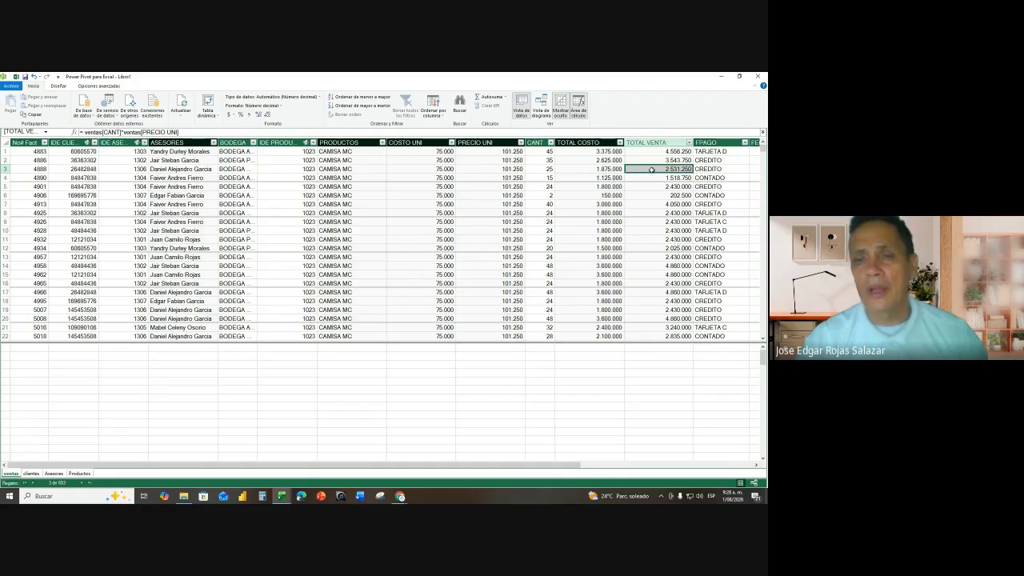
- Examine the columns across the ventas table, comparing imported fields such as BODEGA and FECHA with calculated ones such as ASESORES and PRODUCTOS
left_click(237, 151)
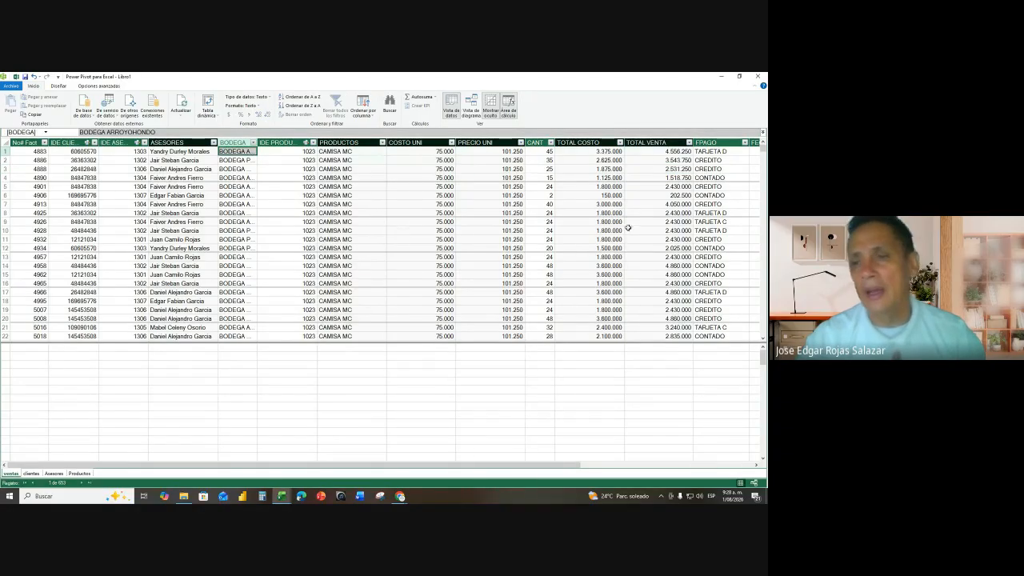
left_click(659, 161)
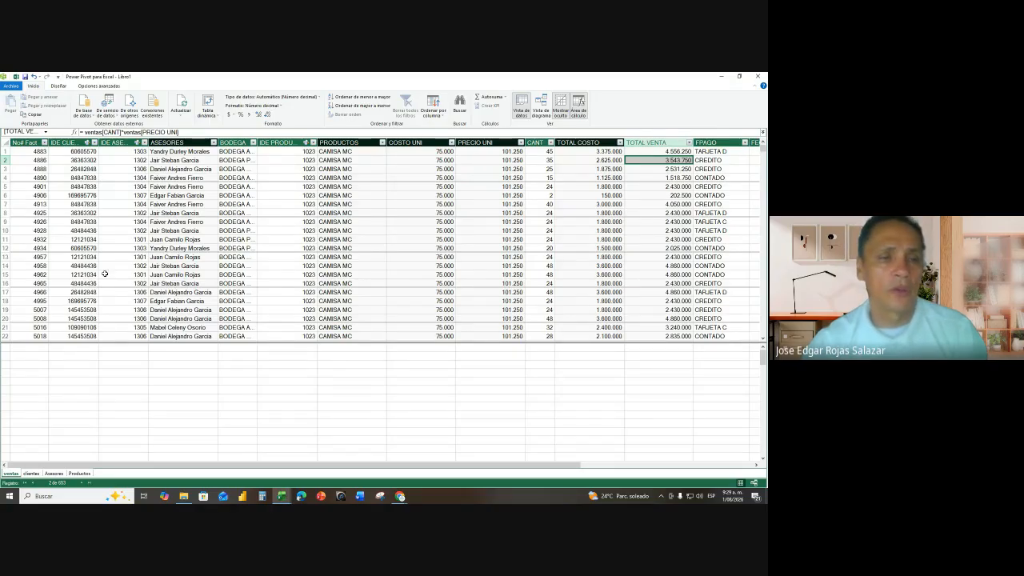
left_click(173, 187)
left_click(115, 177)
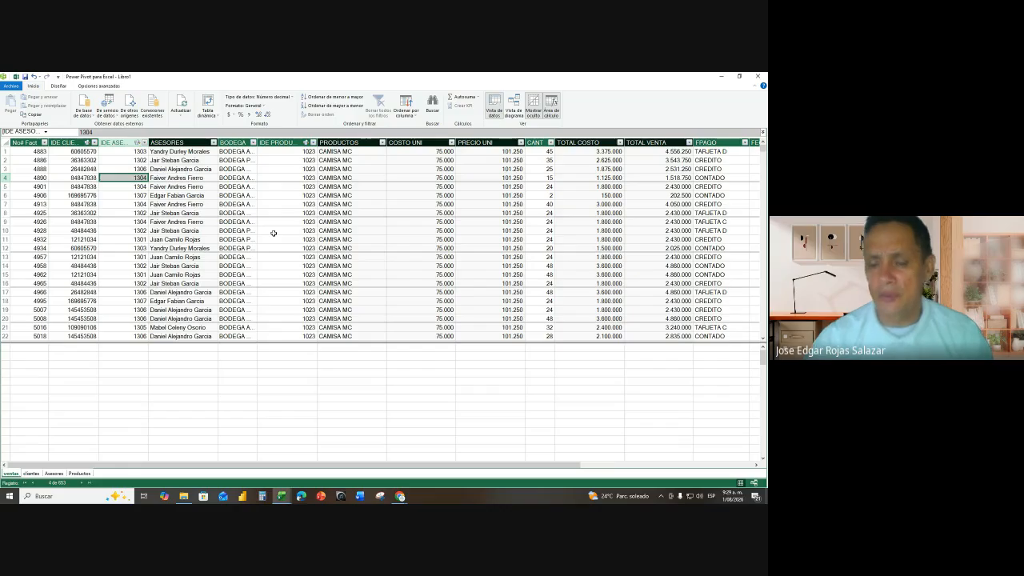
key("Right")
key("Right")
key("Right")
key("Right")
key("Right")
key("Right")
key("Right")
key("Right")
key("Right")
key("Right")
key("Right")
key("Right")
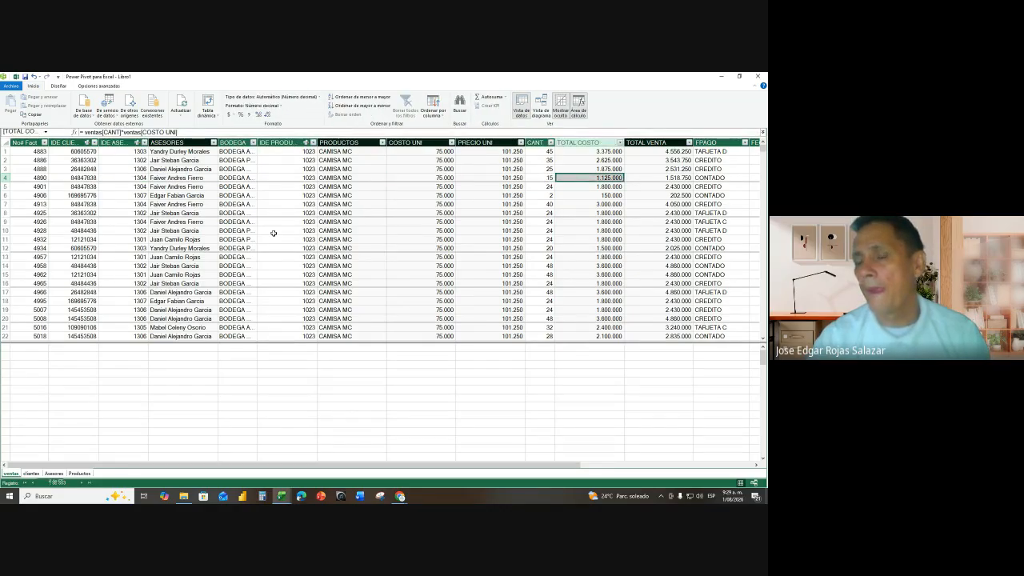
key("Left")
key("Left")
key("Left")
key("Left")
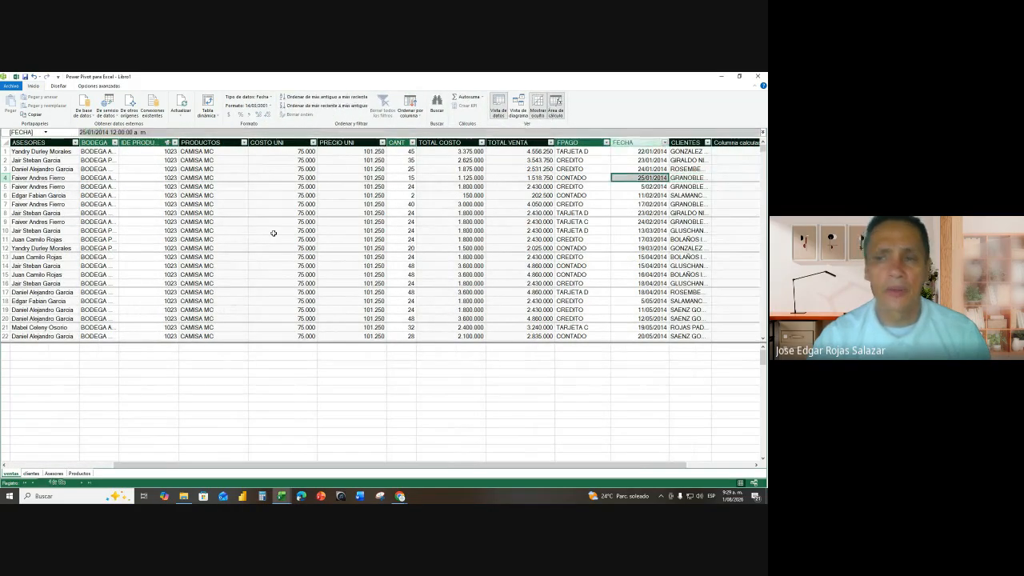
key("Left")
key("Left")
key("Left")
key("Left")
key("Left")
key("Left")
key("Left")
key("Left")
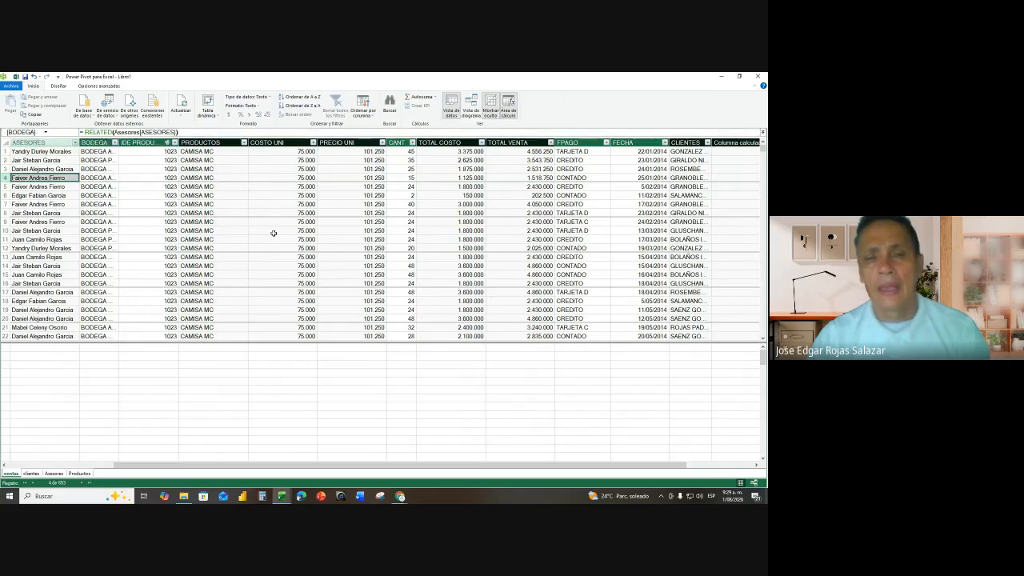
key("Right")
key("Right")
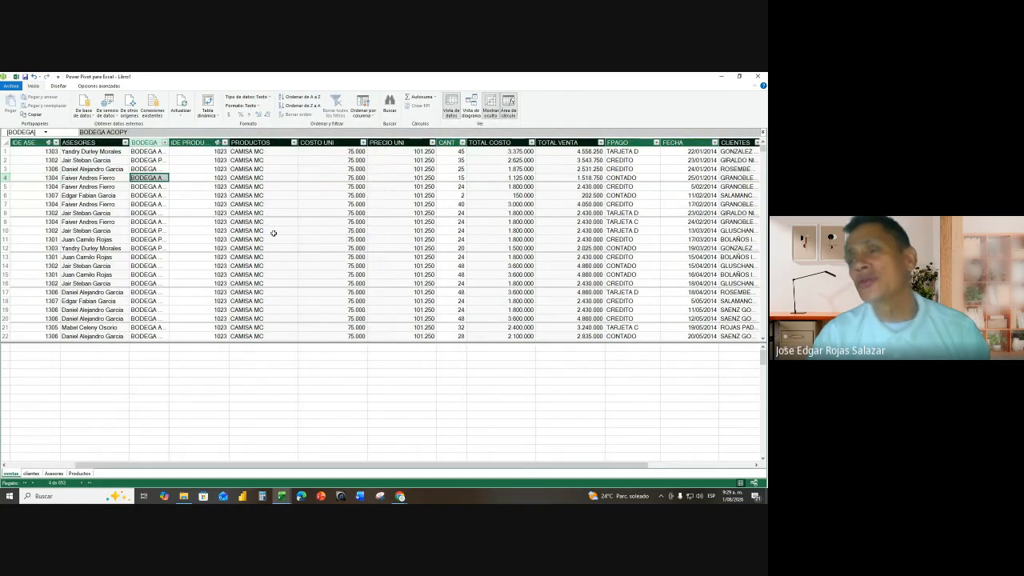
key("Right")
key("Right")
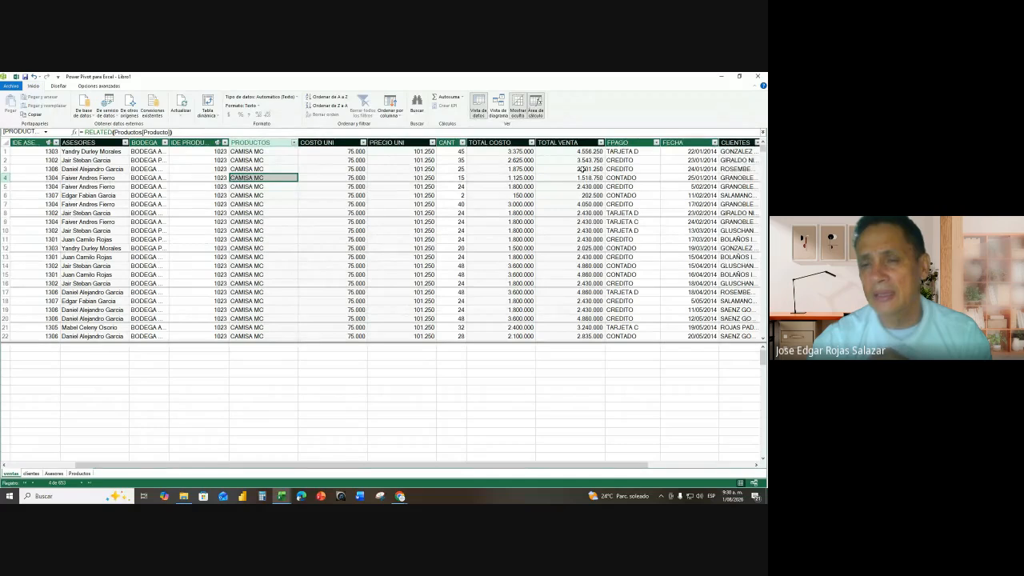
- Compare the row-by-row formula of the TOTAL VENTA column with the formulas of the ASESORES and PRODUCTOS columns
left_click(576, 151)
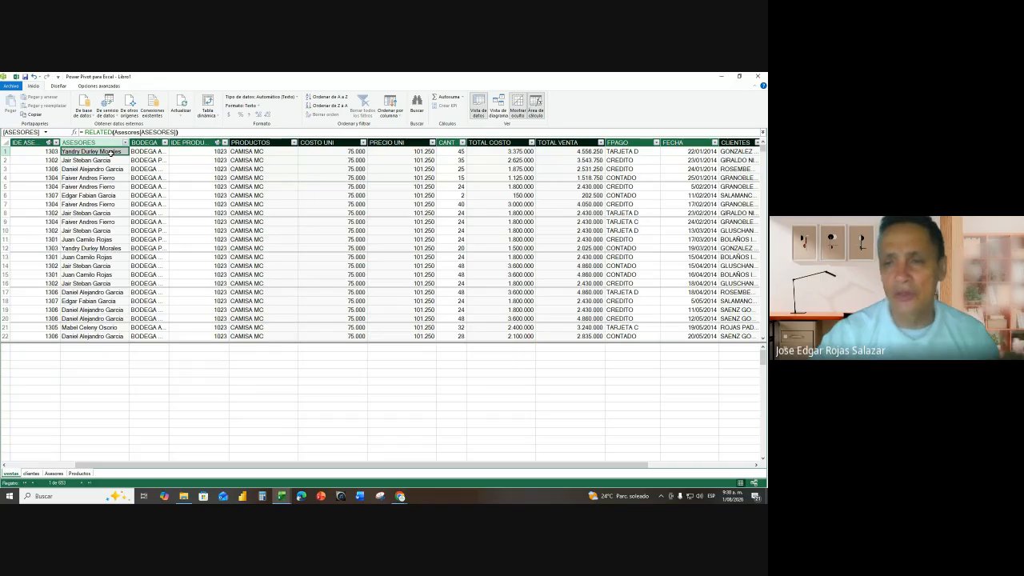
left_click(567, 152)
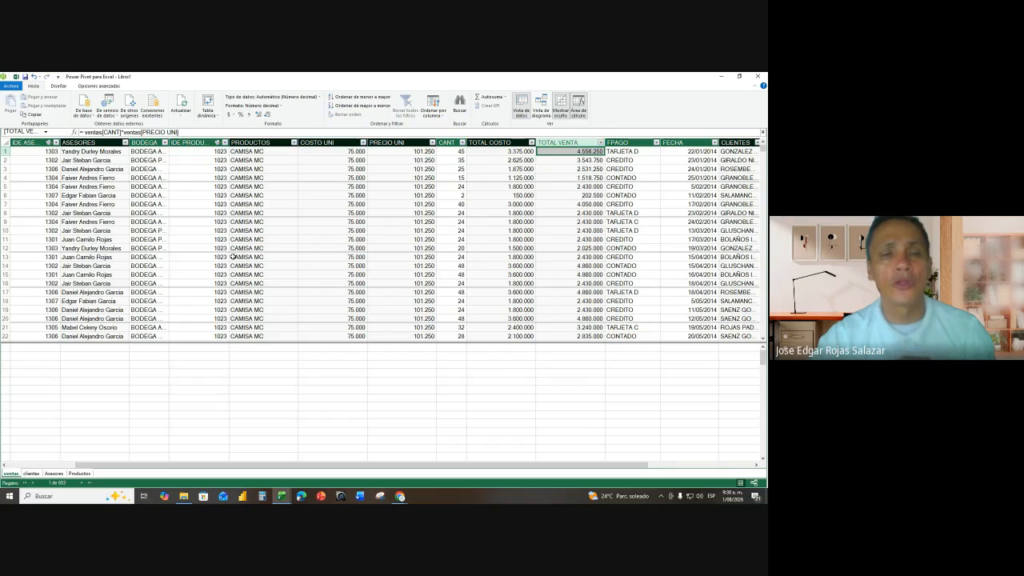
left_click(253, 178)
left_click(569, 177)
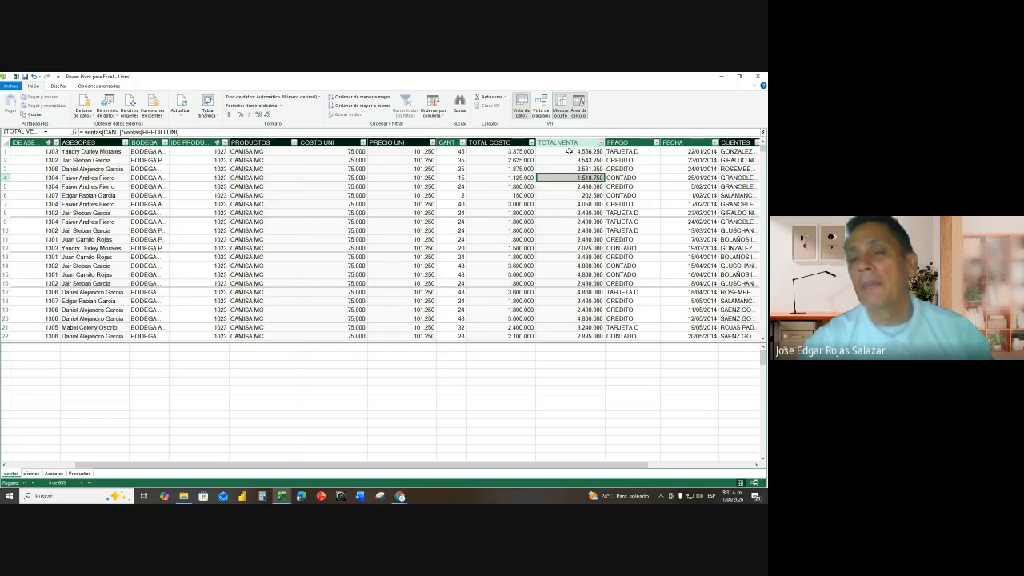
left_click(569, 151)
key("Down")
key("Down")
key("Down")
key("Down")
key("Down")
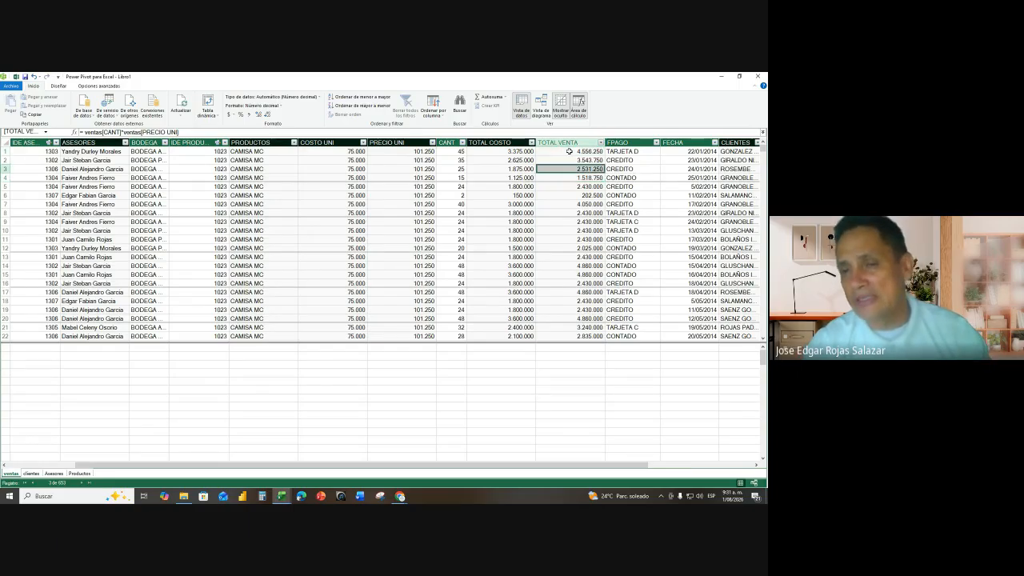
key("Down")
key("Down")
key("Down")
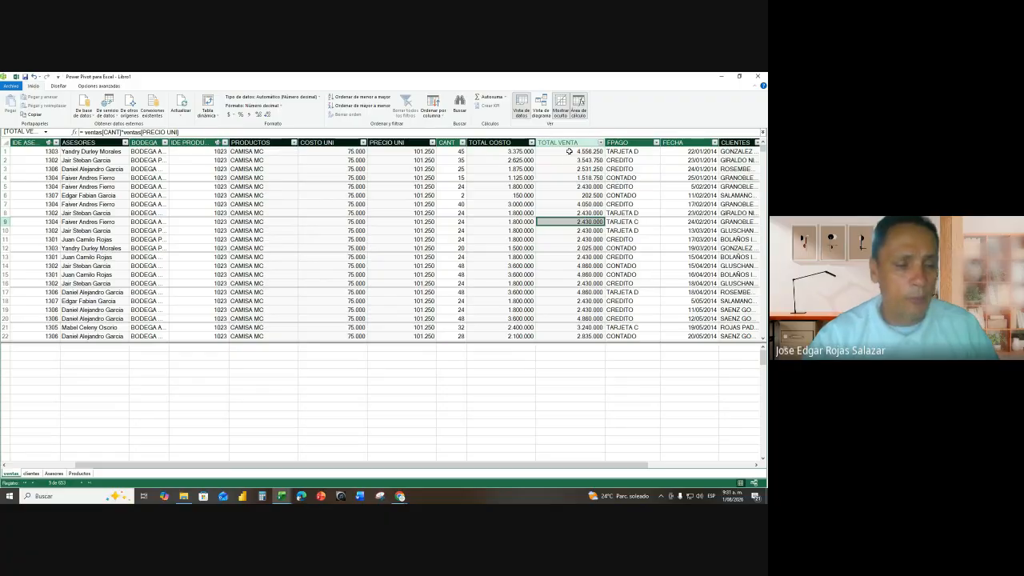
- Add the label MEDIDAS TOTAL VENTA in the calculation area beneath the ASESORES column and widen that column slightly
left_click(88, 365)
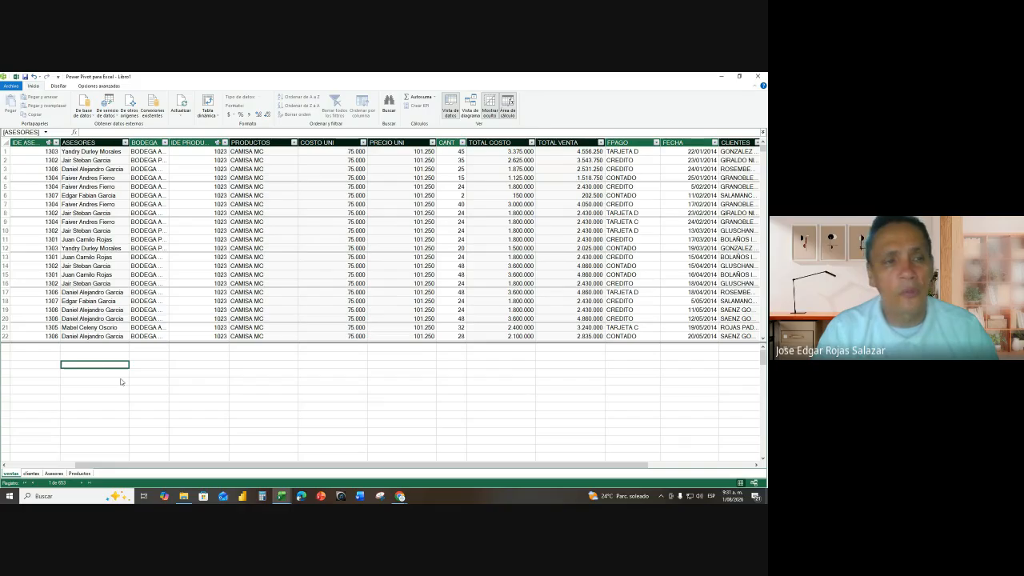
type("su")
key("BackSpace")
key("BackSpace")
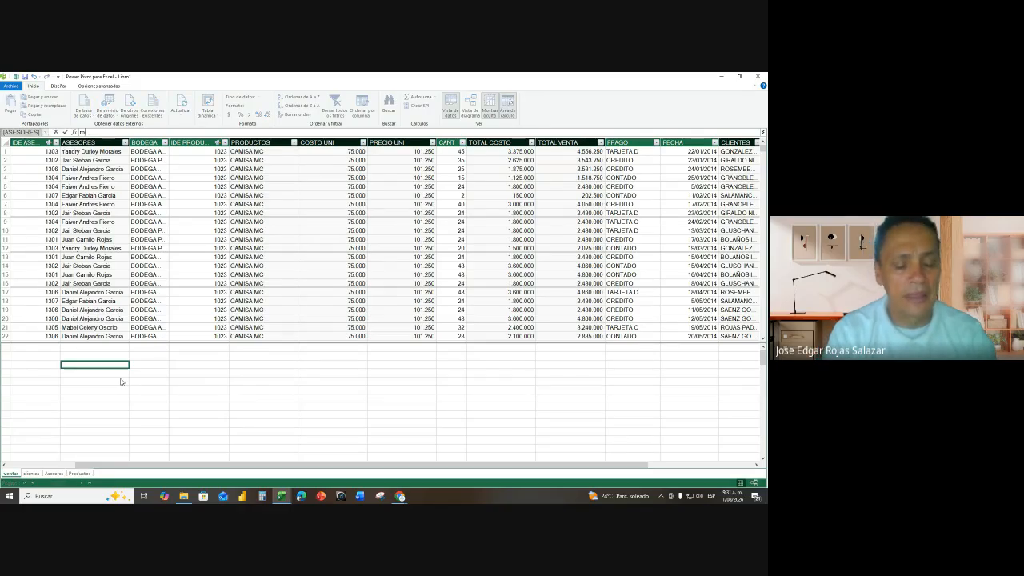
type("MEDIDAS")
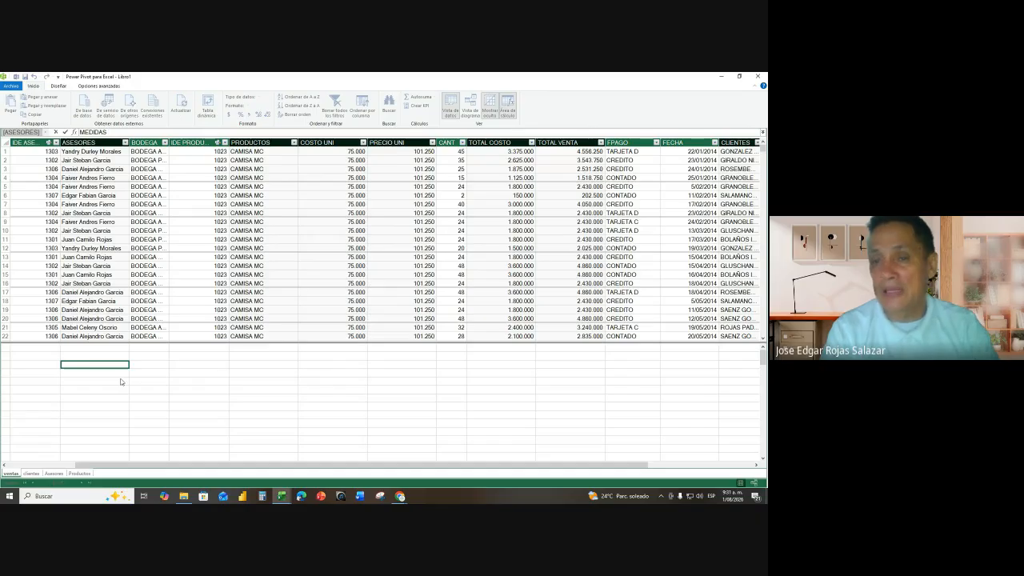
type(" TOTAL")
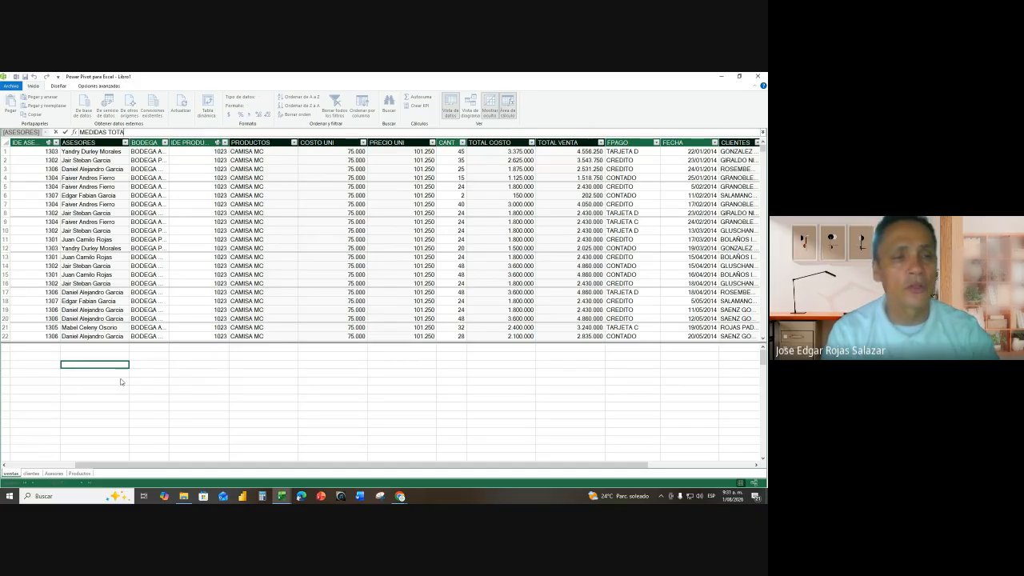
type(" VENTA")
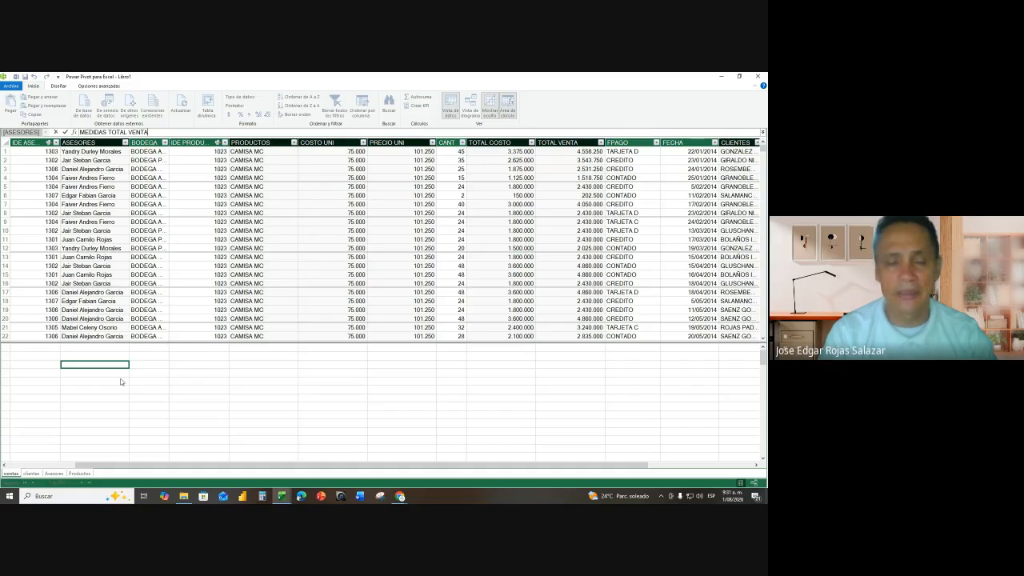
key("Return")
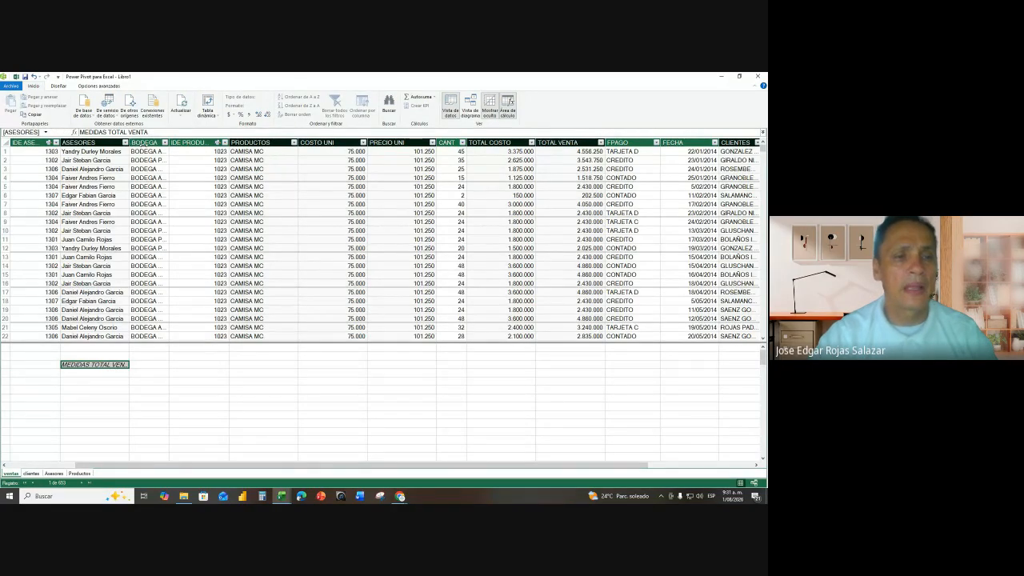
left_click_drag(129, 143, 144, 142)
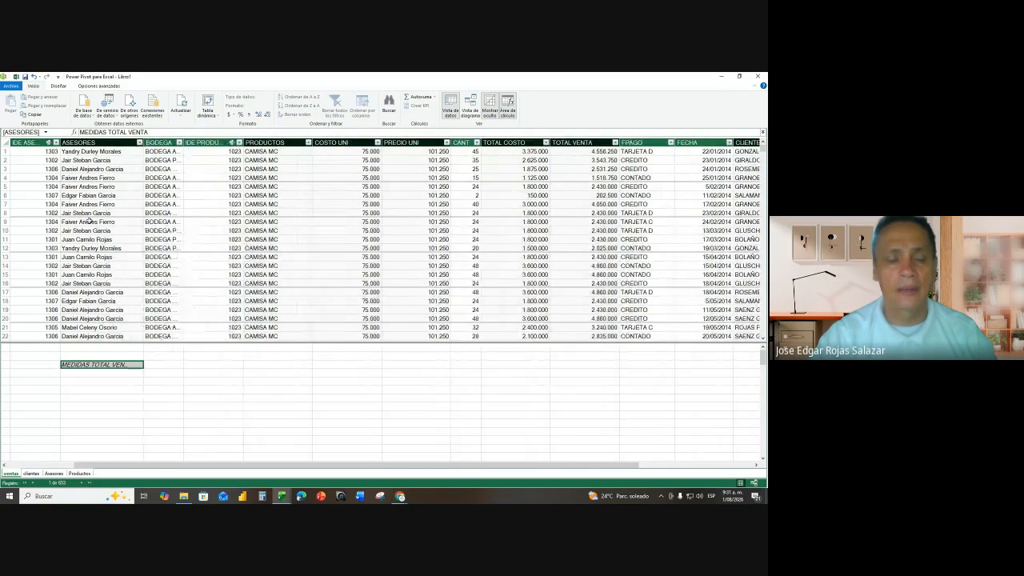
- Begin a measure named TotalVenta with the := assignment in the calculation area, two rows below the MEDIDAS TOTAL VENTA label
left_click(69, 376)
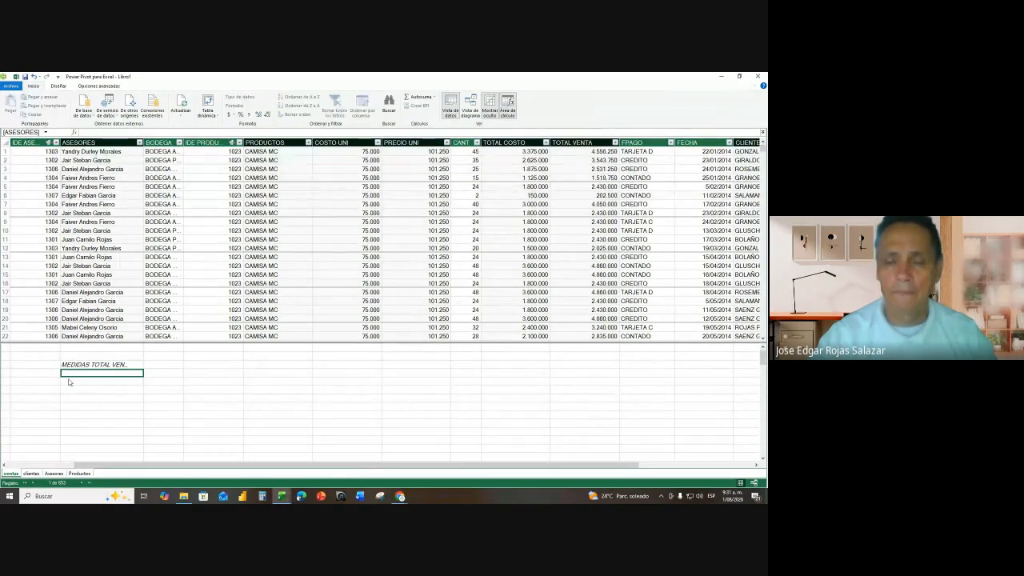
left_click(69, 383)
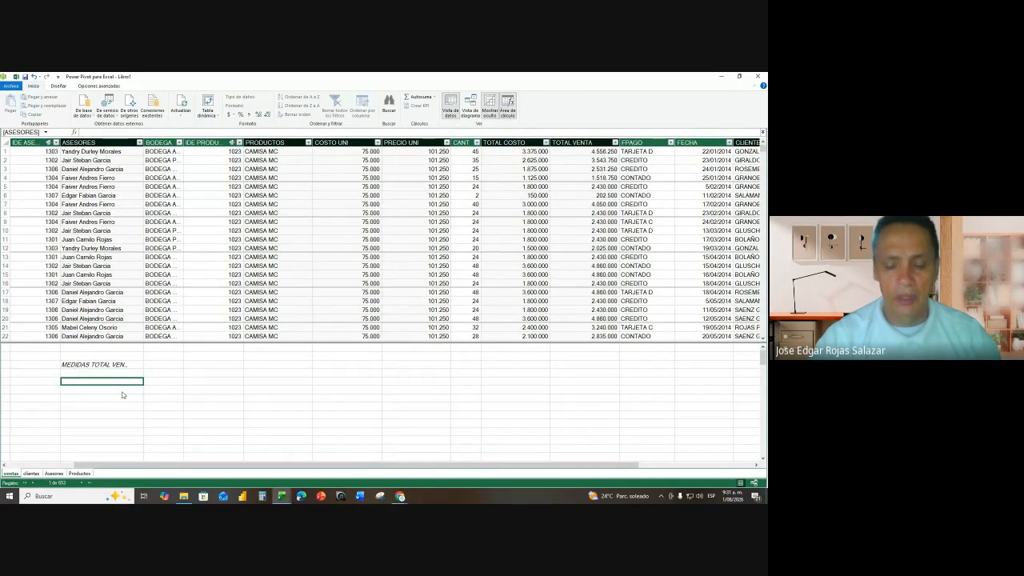
type("TOTAL")
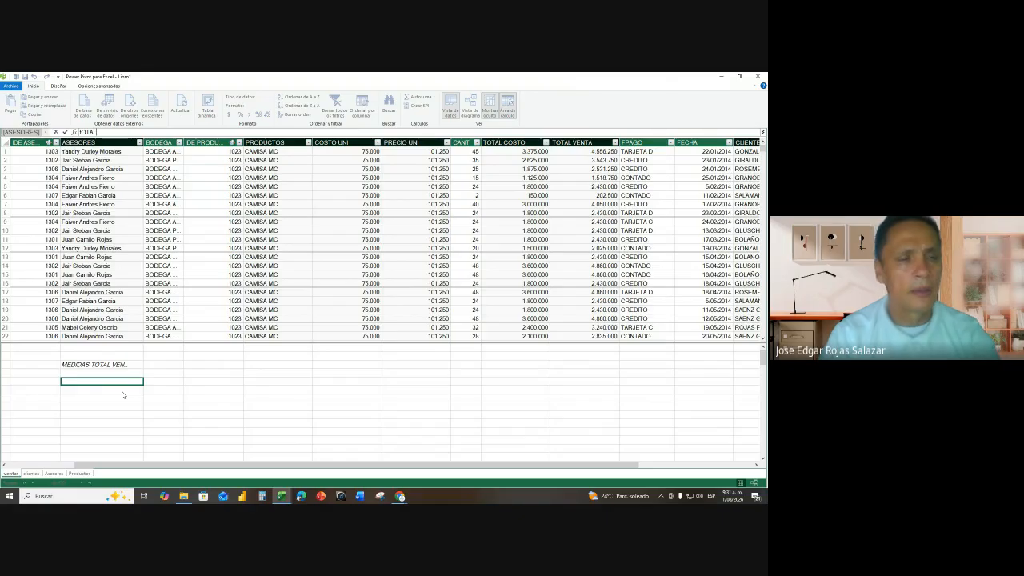
key("BackSpace")
key("BackSpace")
key("BackSpace")
key("BackSpace")
type("Total")
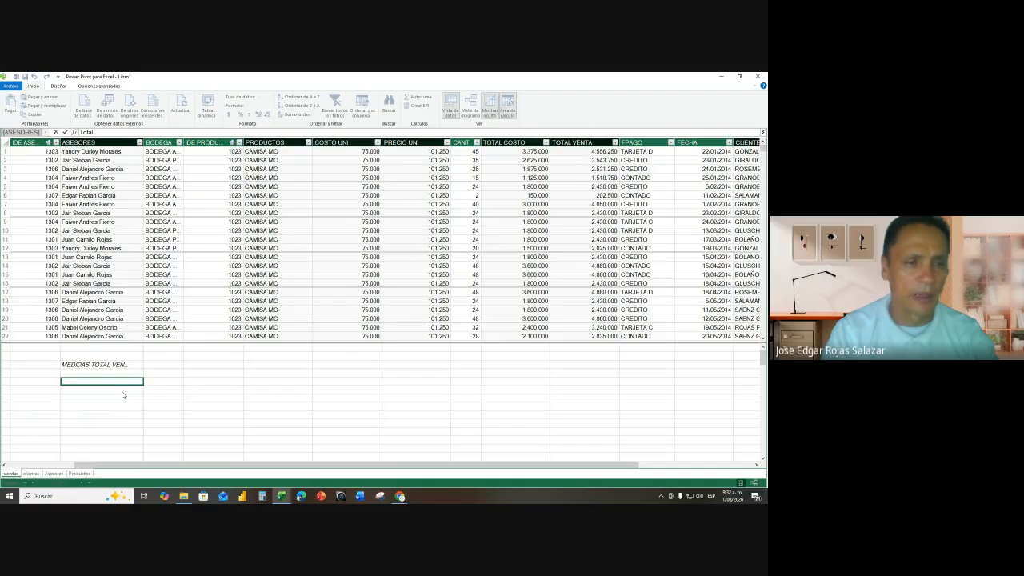
type("Venta")
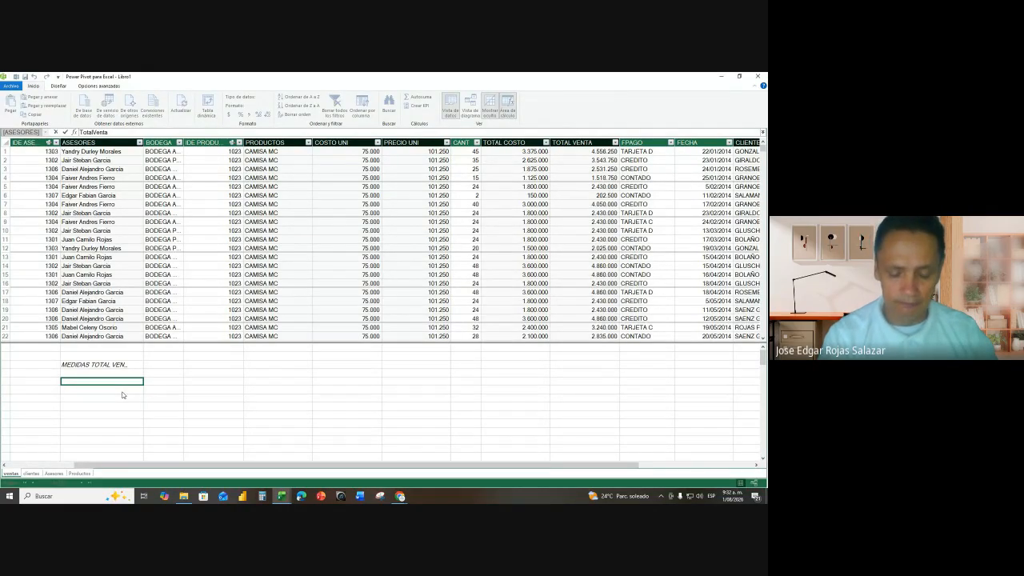
type(":=")
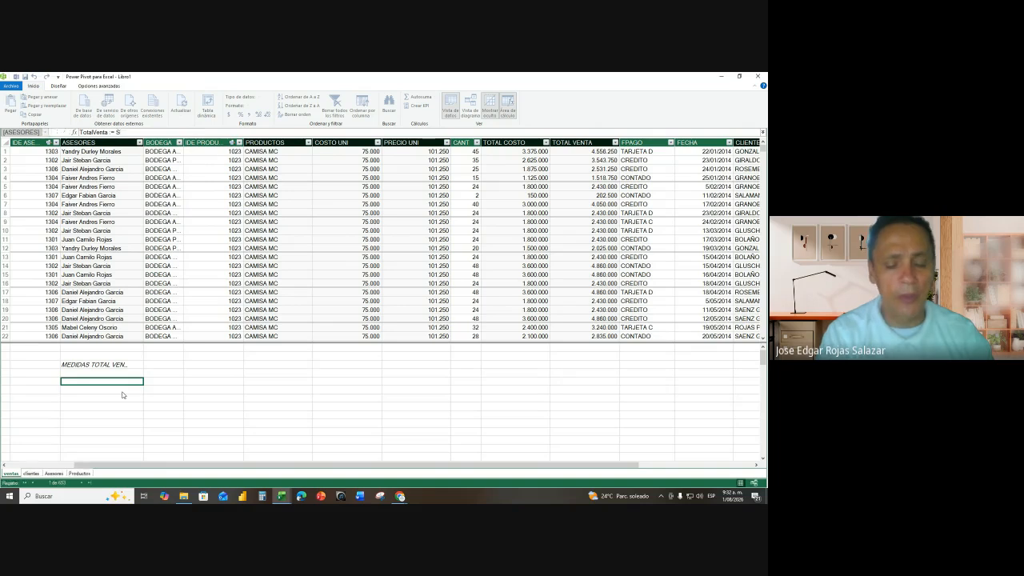
- Complete the TotalVenta measure with the formula SUM(ventas[TOTAL VENTA])
type("SUM")
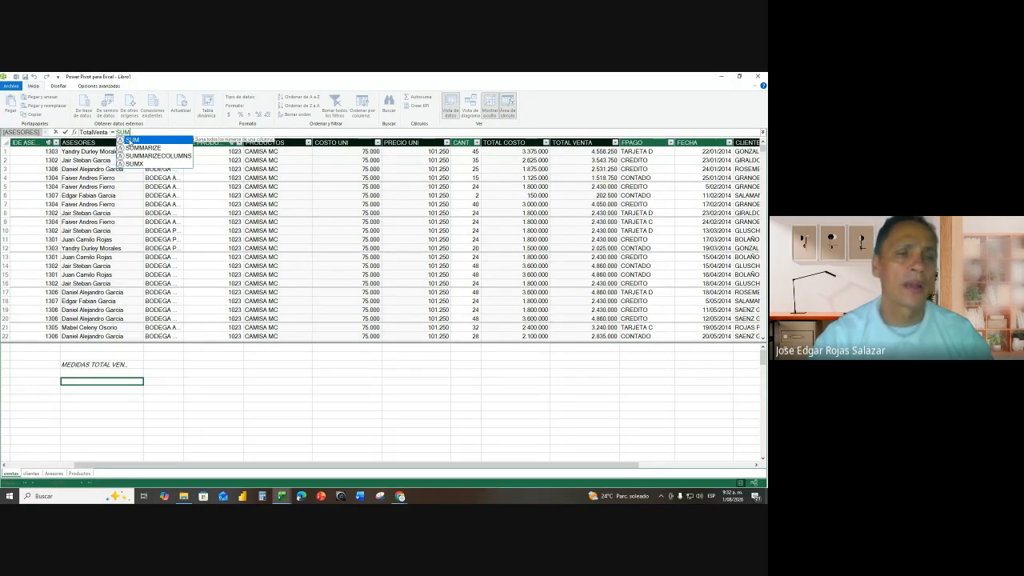
double_click(130, 140)
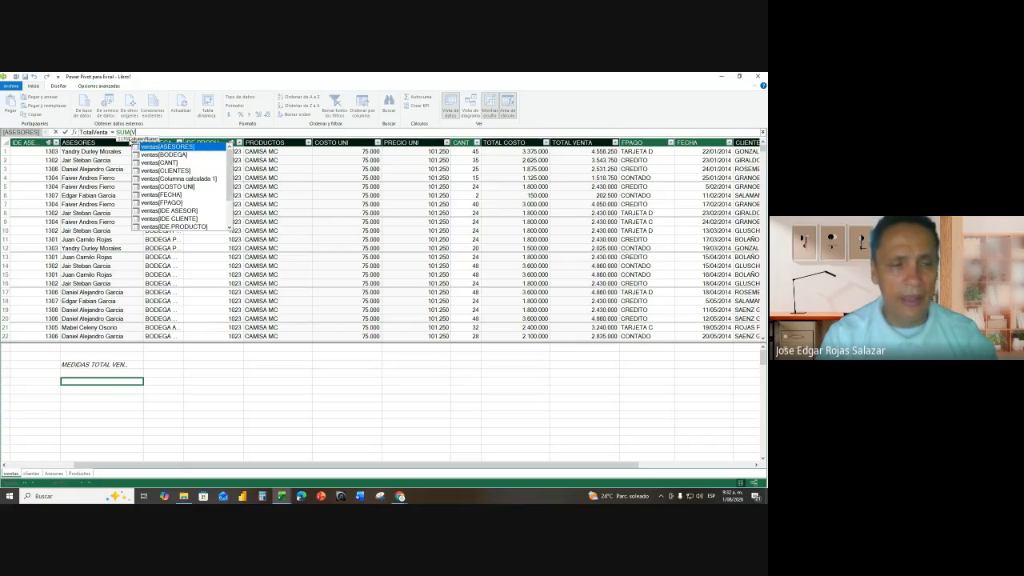
type("VENTA")
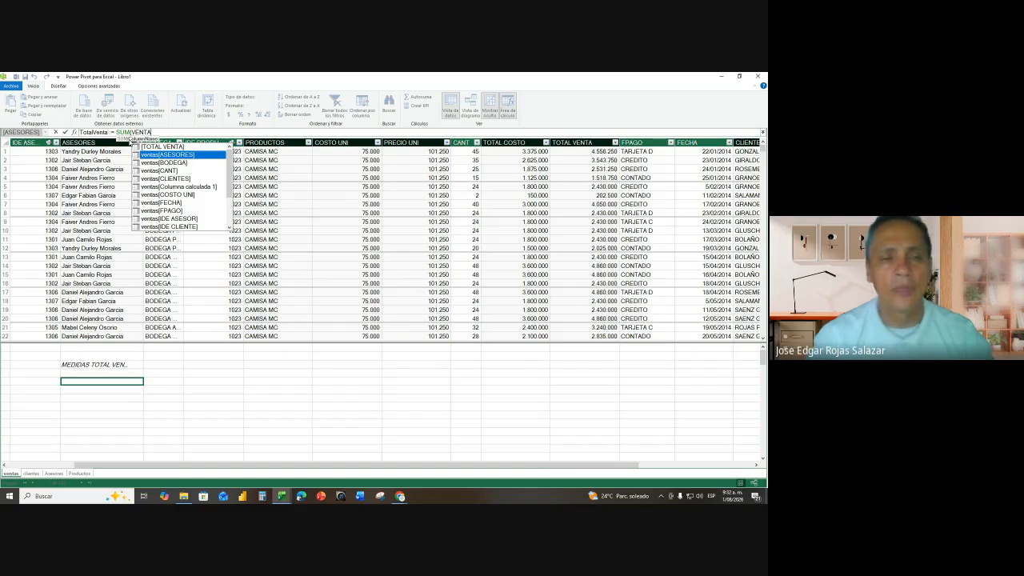
left_click(229, 227)
left_click(229, 228)
left_click(230, 228)
left_click(229, 228)
left_click(230, 228)
left_click(229, 228)
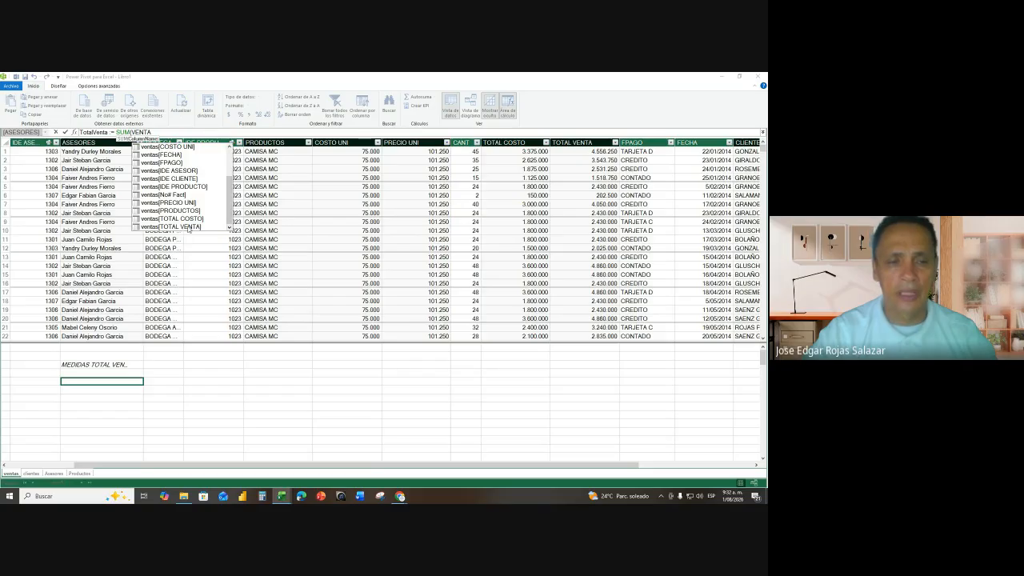
double_click(187, 227)
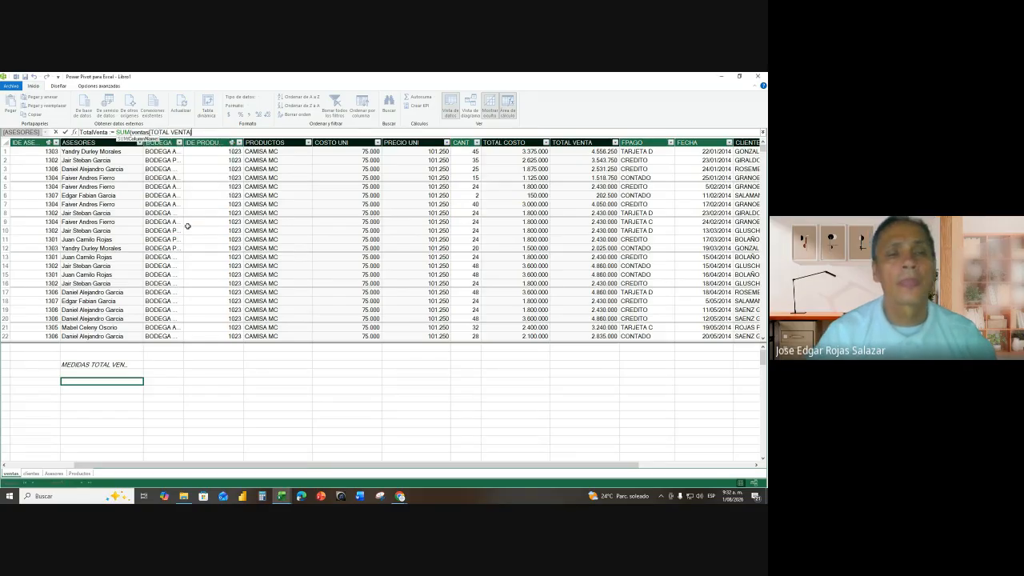
type(")")
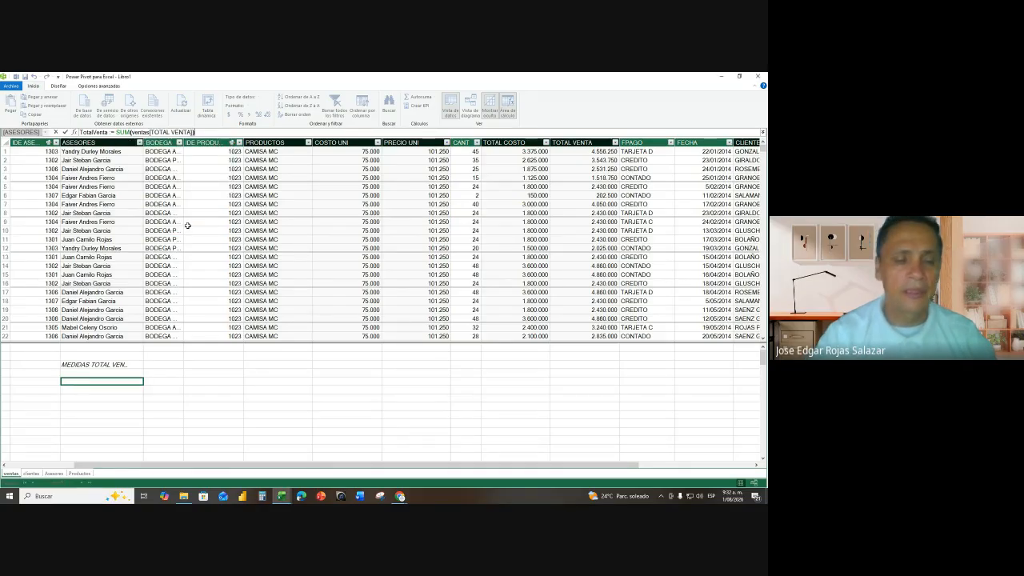
key("Return")
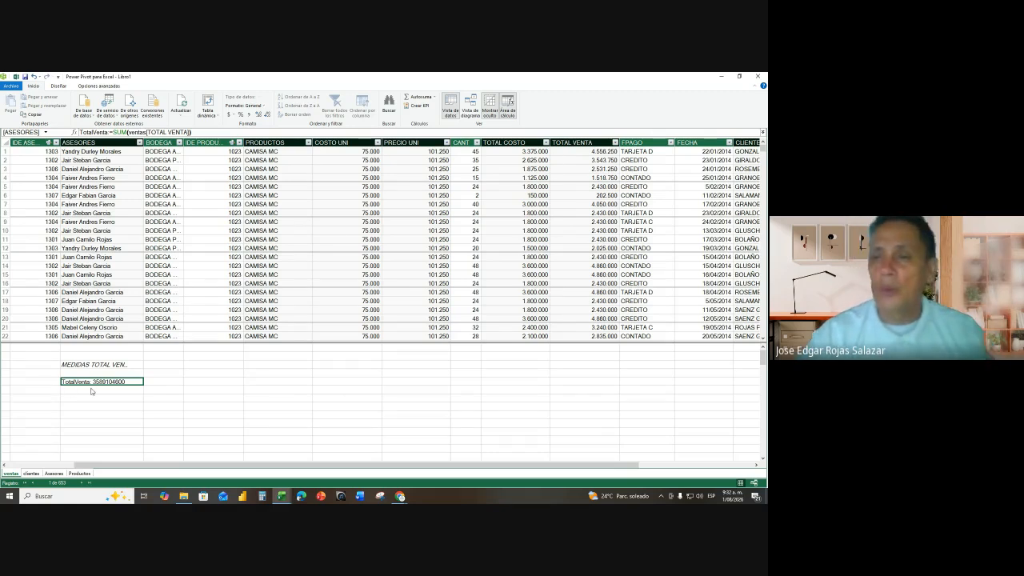
- Check the TOTAL VENTA and ASESORES column formulas to contrast calculated columns with the TotalVenta measure
left_click(120, 163)
left_click(587, 169)
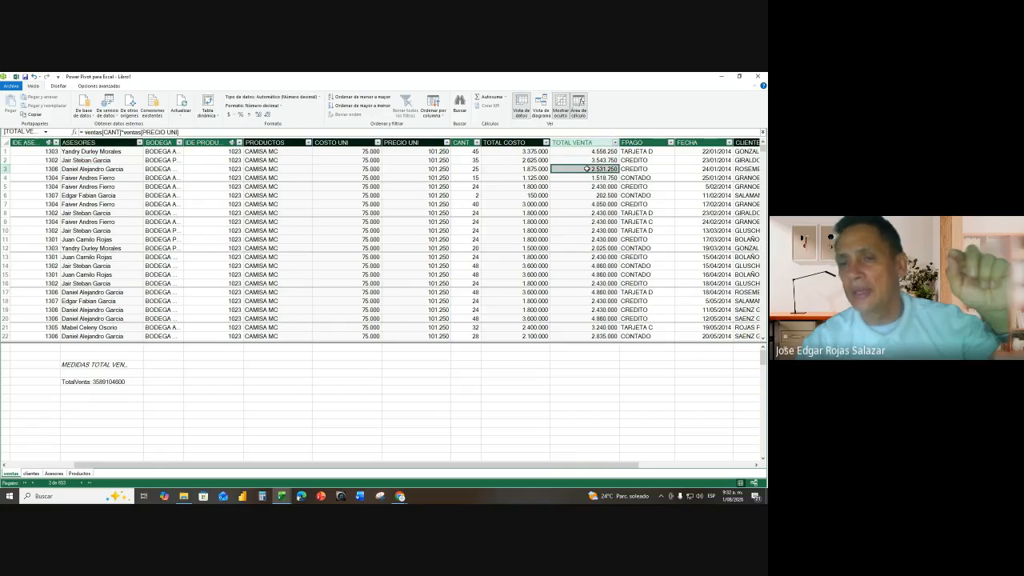
left_click(105, 168)
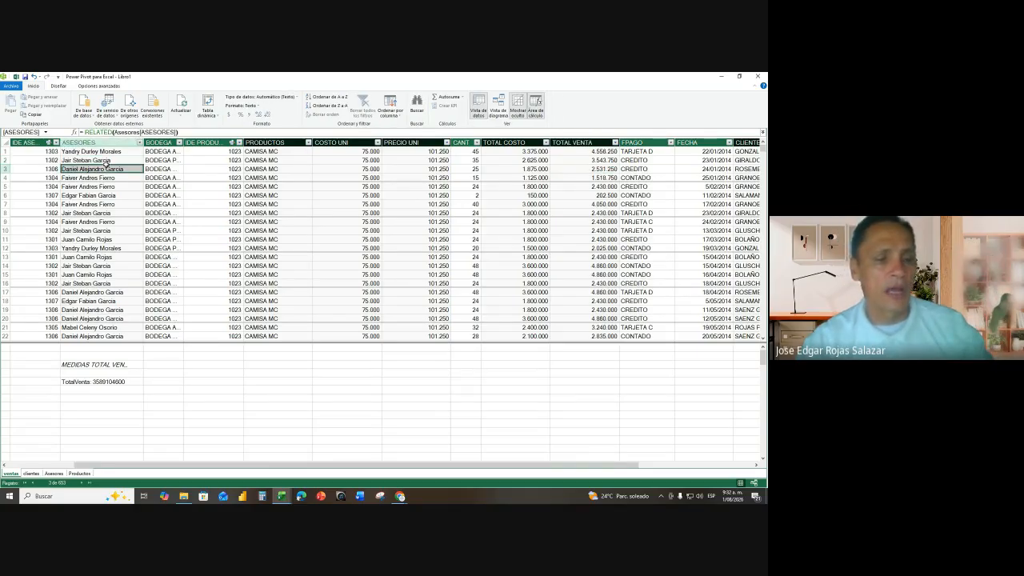
- Format the TotalVenta measure as a decimal number with a thousands separator and no decimal places
left_click(99, 383)
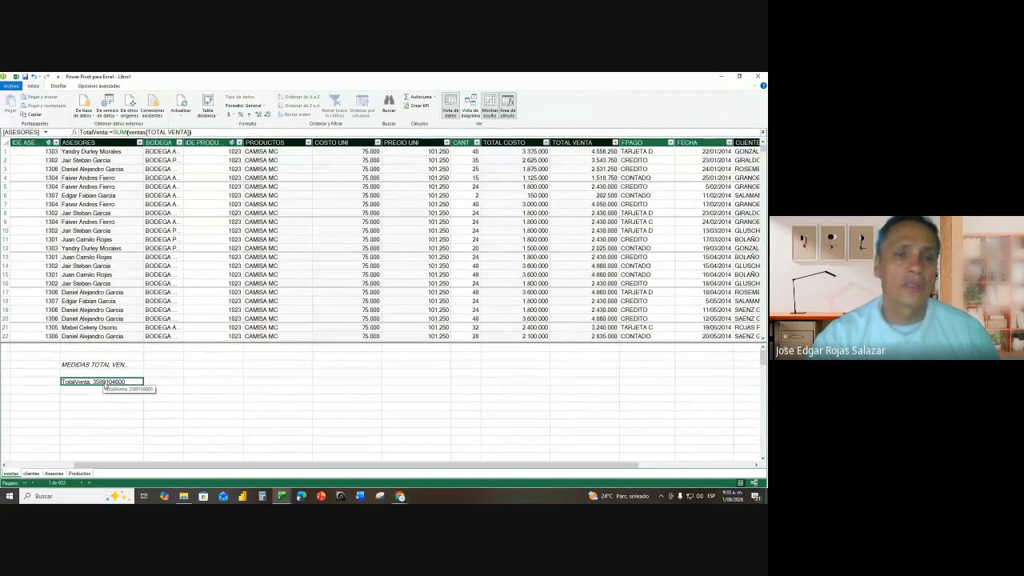
left_click(250, 117)
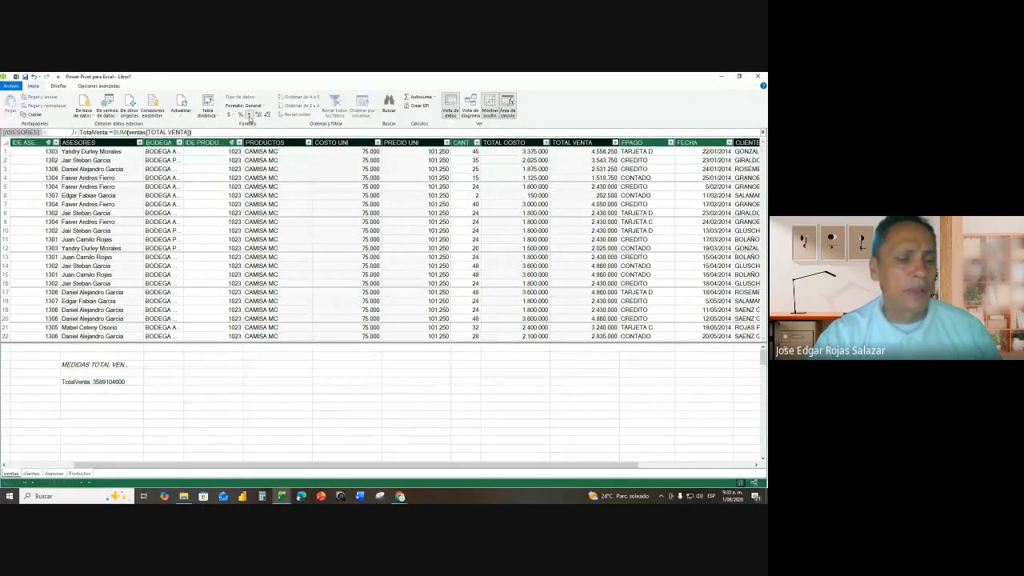
left_click(268, 117)
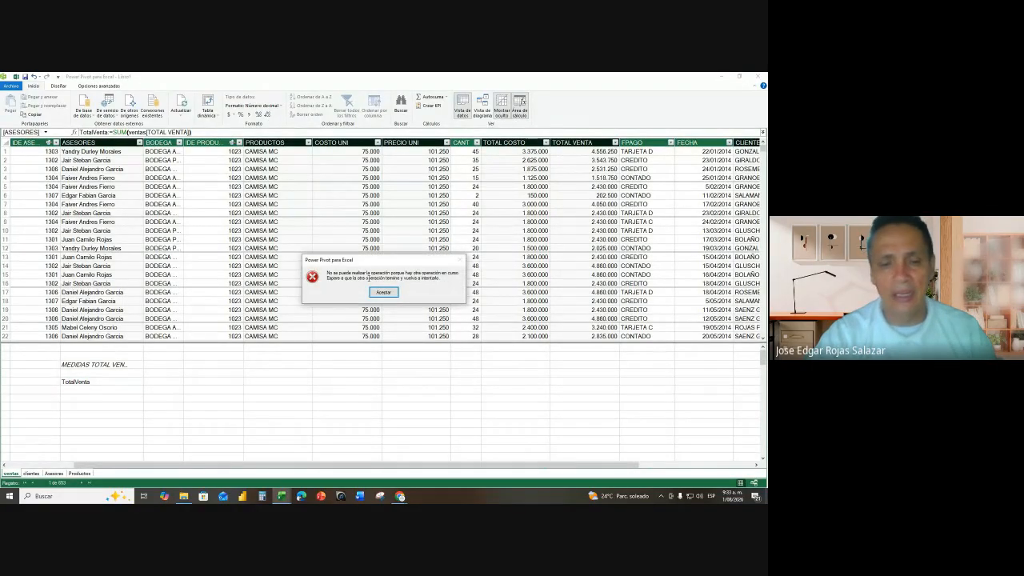
left_click(384, 292)
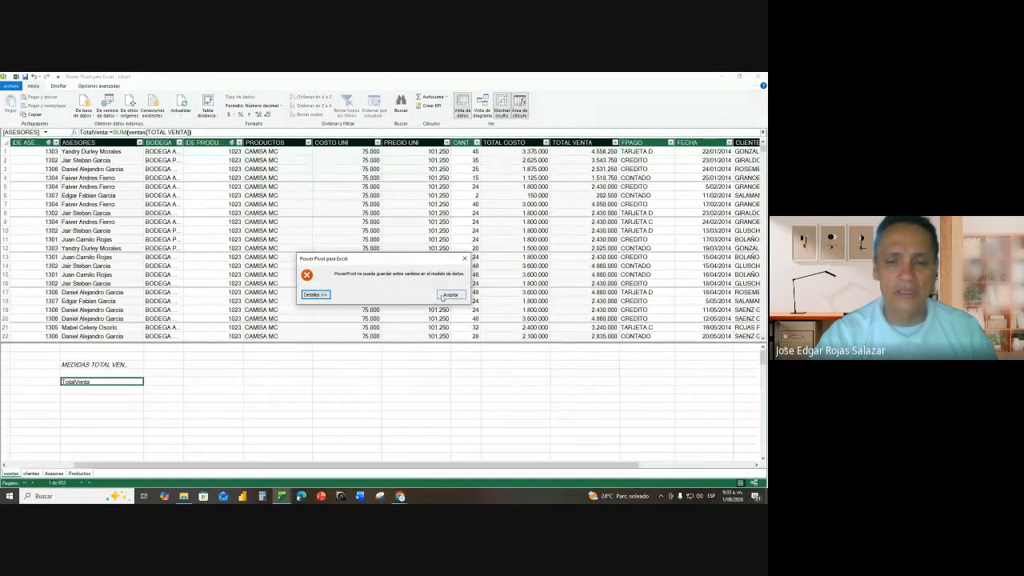
left_click(449, 295)
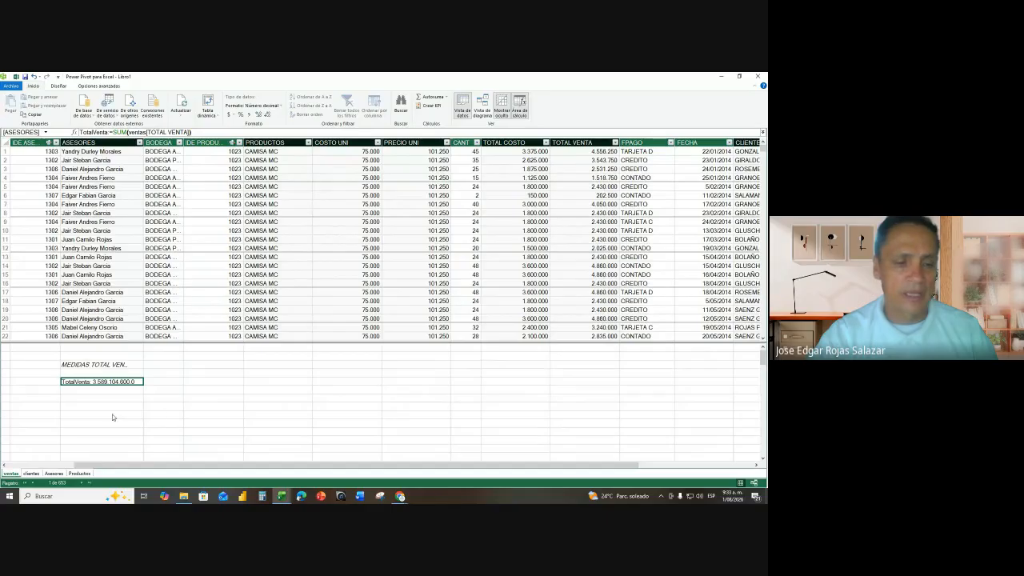
left_click(269, 117)
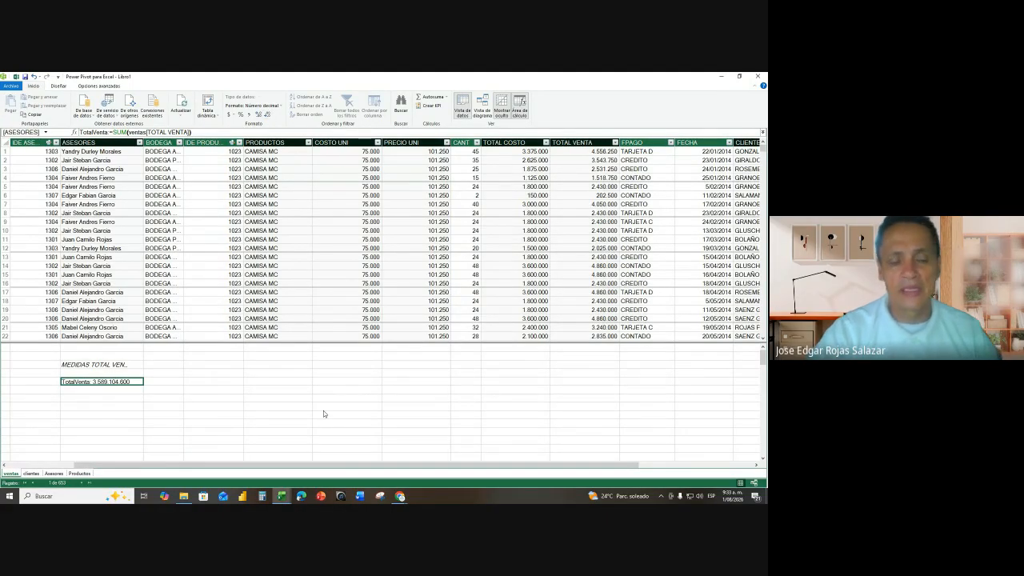
- Create a measure named Promeventa directly below TotalVenta with the formula AVERAGE(ventas[TOTAL VENTA])
left_click(85, 390)
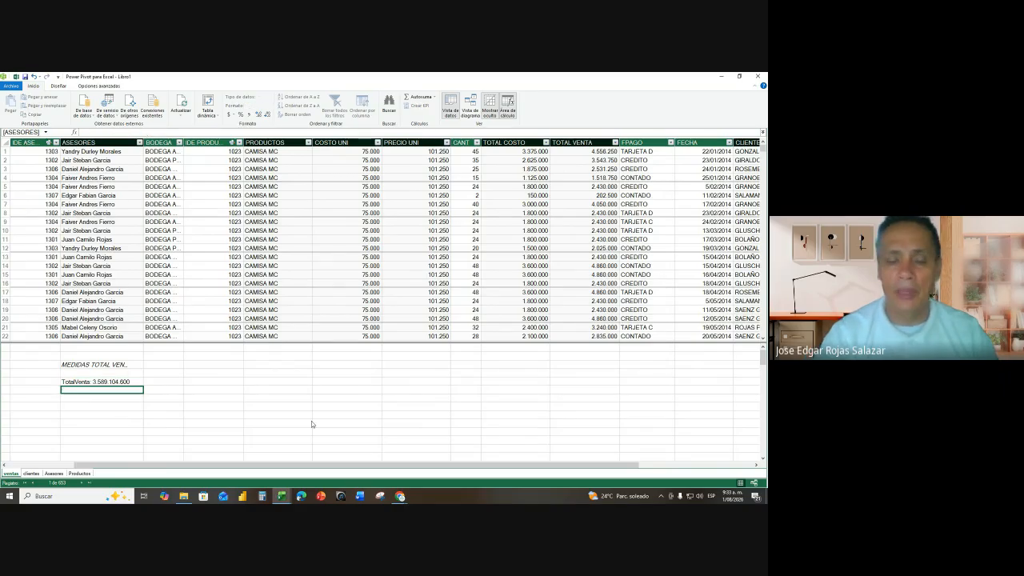
type("pR")
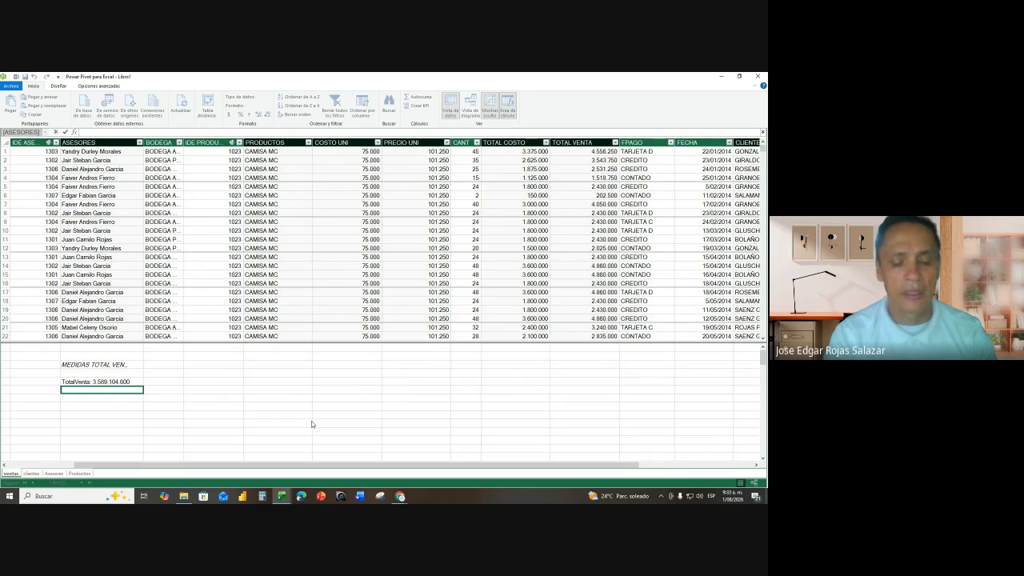
type("rome")
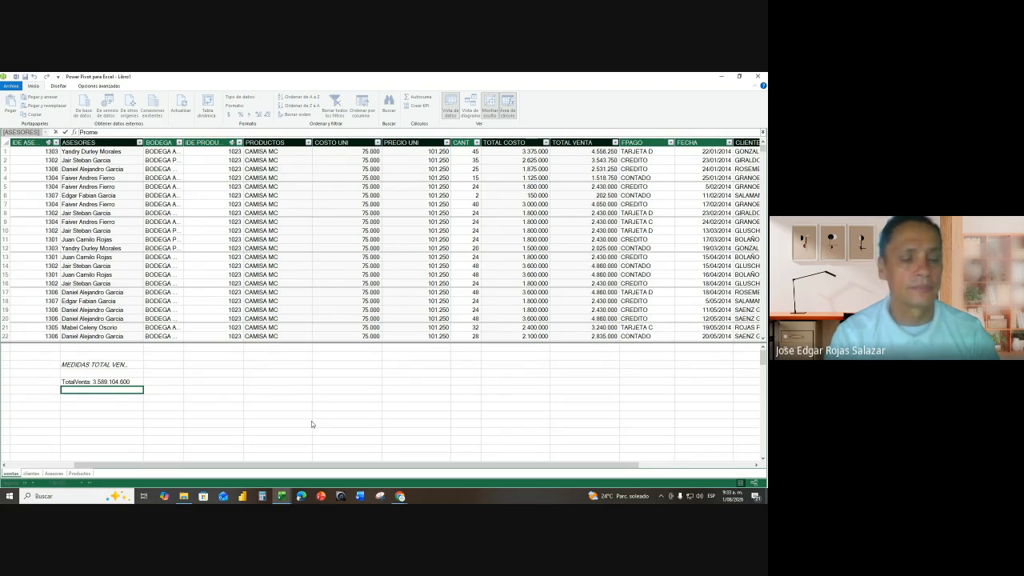
type("venta =")
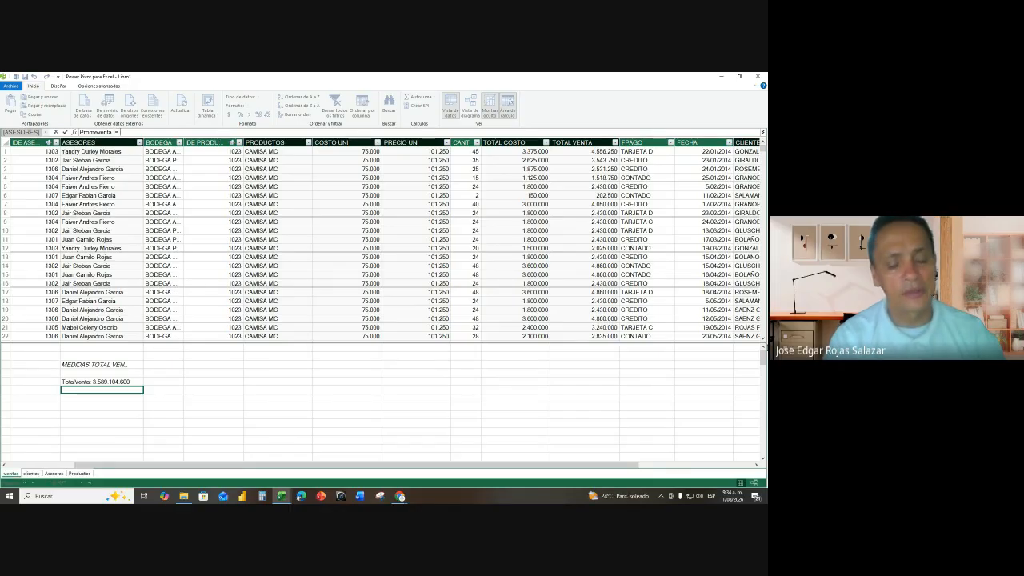
type("aver")
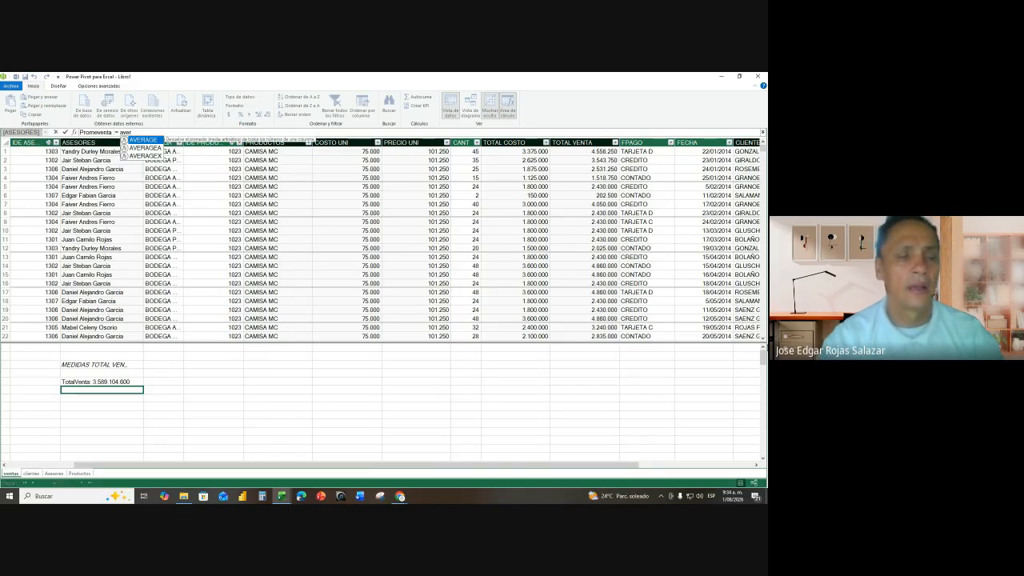
double_click(141, 140)
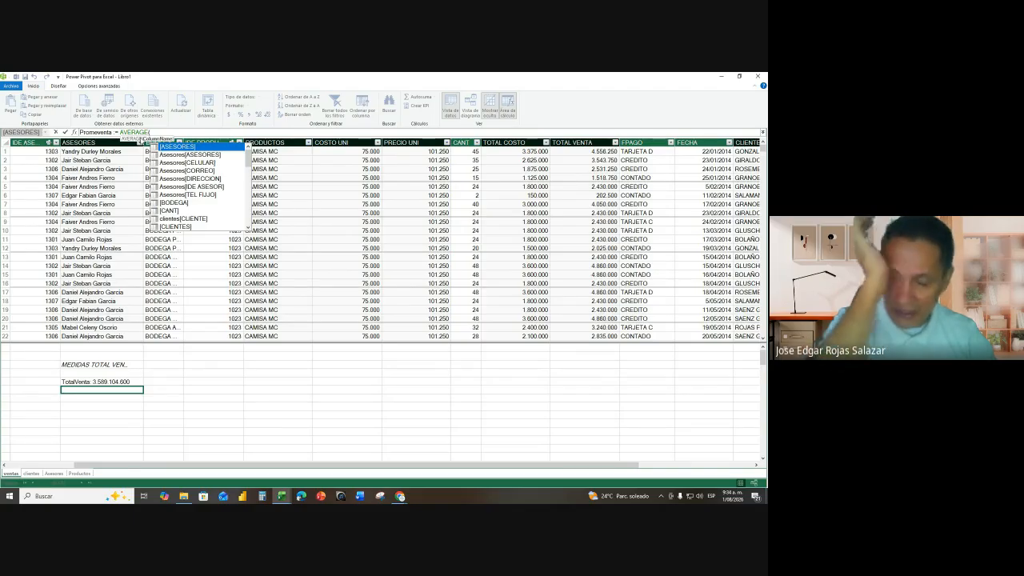
type("ve")
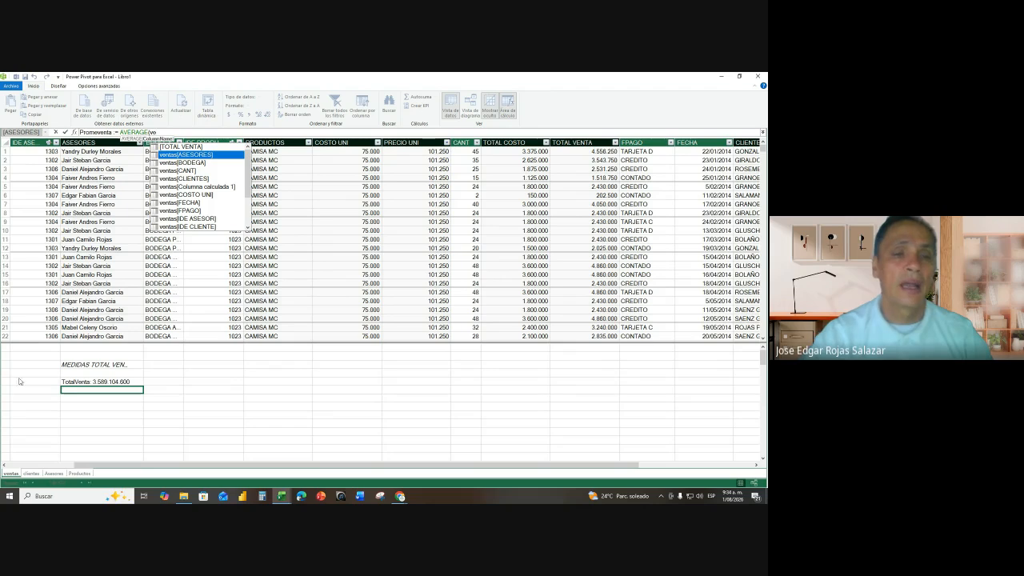
left_click_drag(247, 174, 248, 209)
left_click(212, 228)
double_click(212, 227)
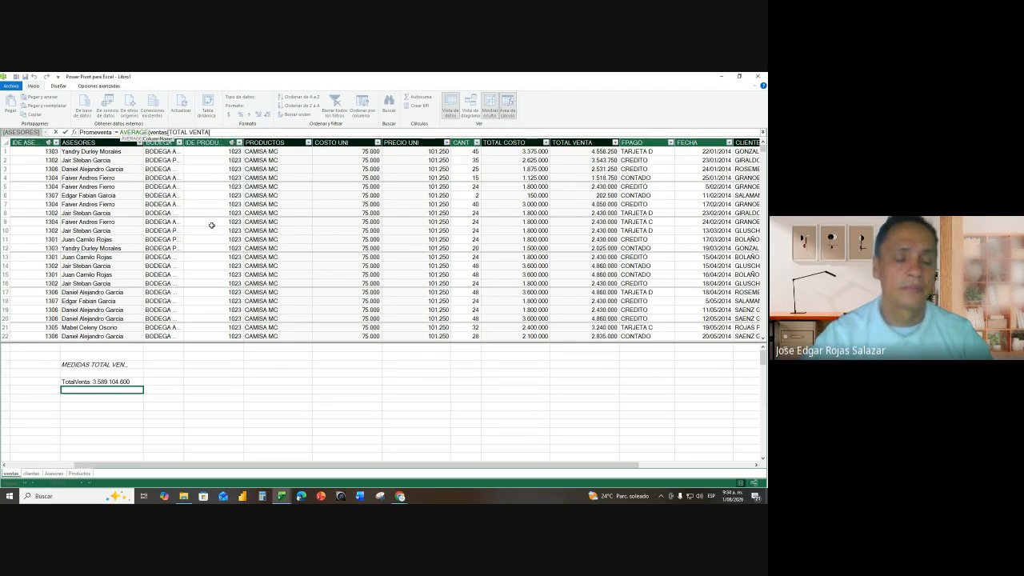
key("Return")
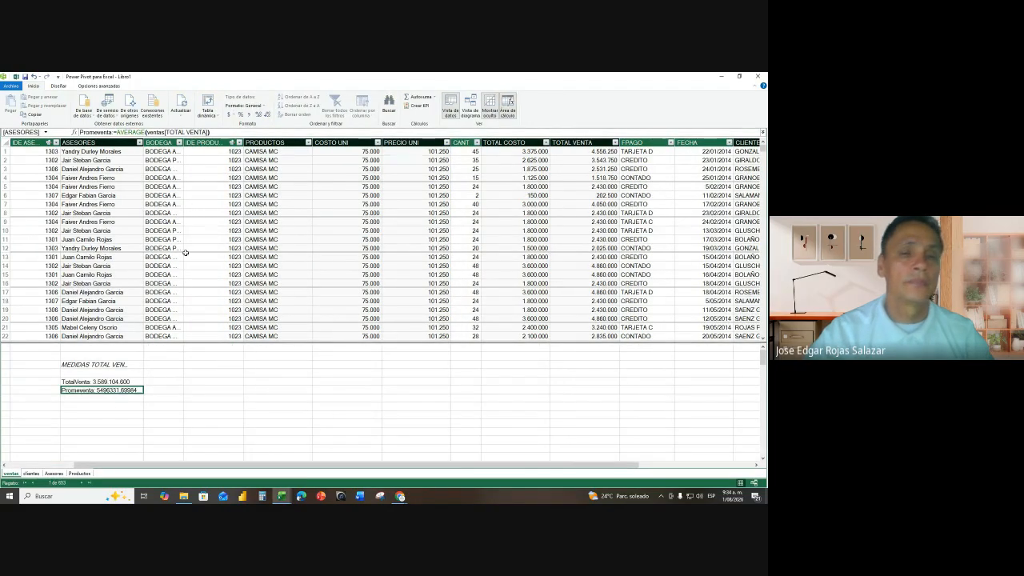
- Format the Promeventa measure with a thousands separator and no decimal places
left_click(250, 115)
left_click(268, 116)
left_click(268, 116)
- Begin a measure named CantVentas directly below Promeventa, using the := assignment and the COUNT function on a ventas column
left_click(74, 400)
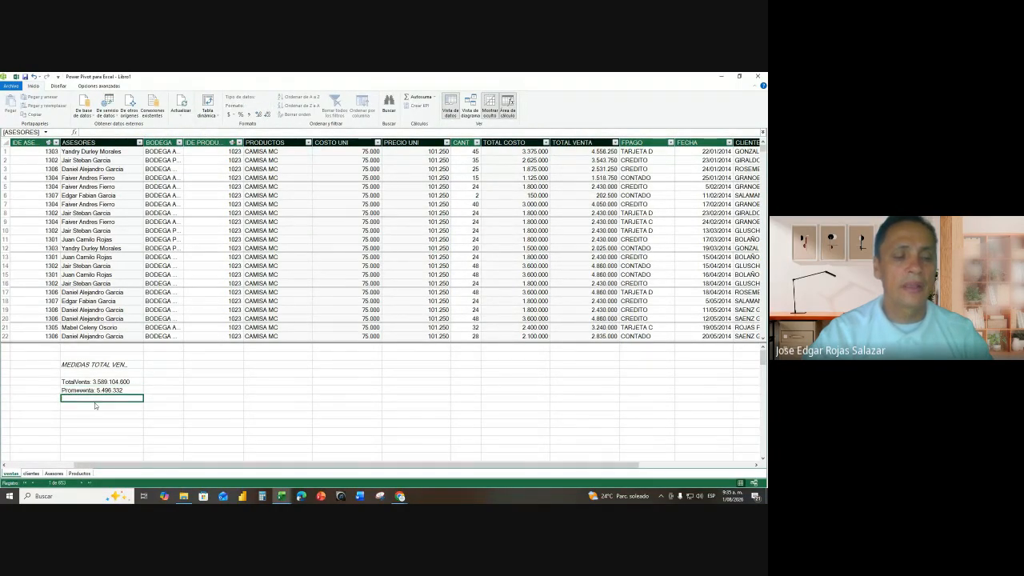
type("Ca")
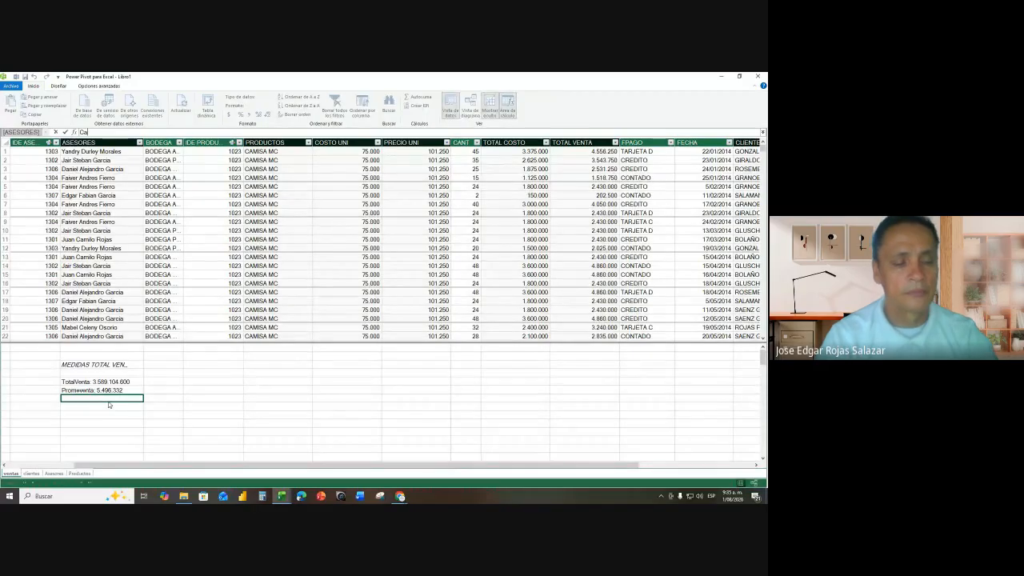
type("t")
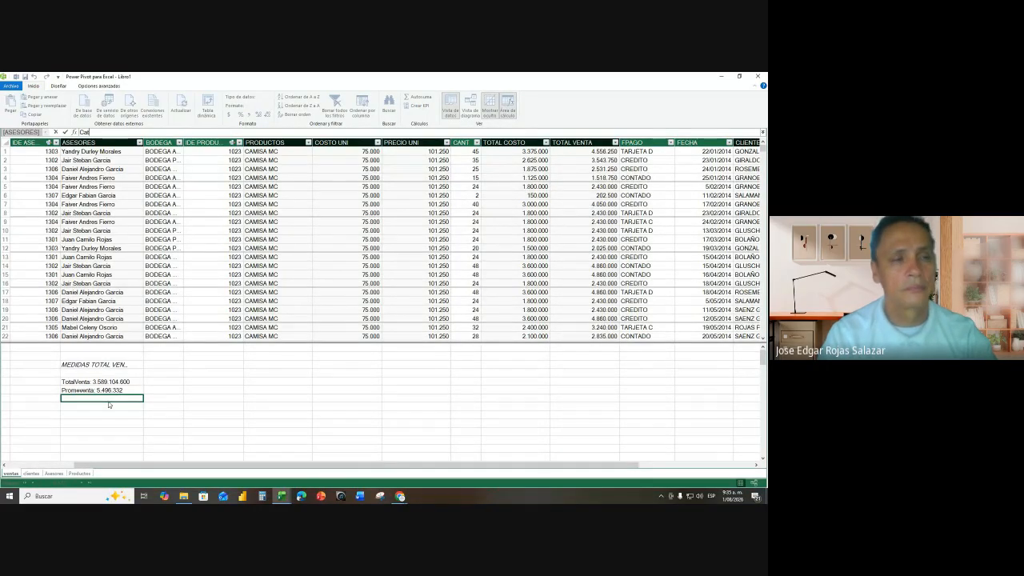
type("t")
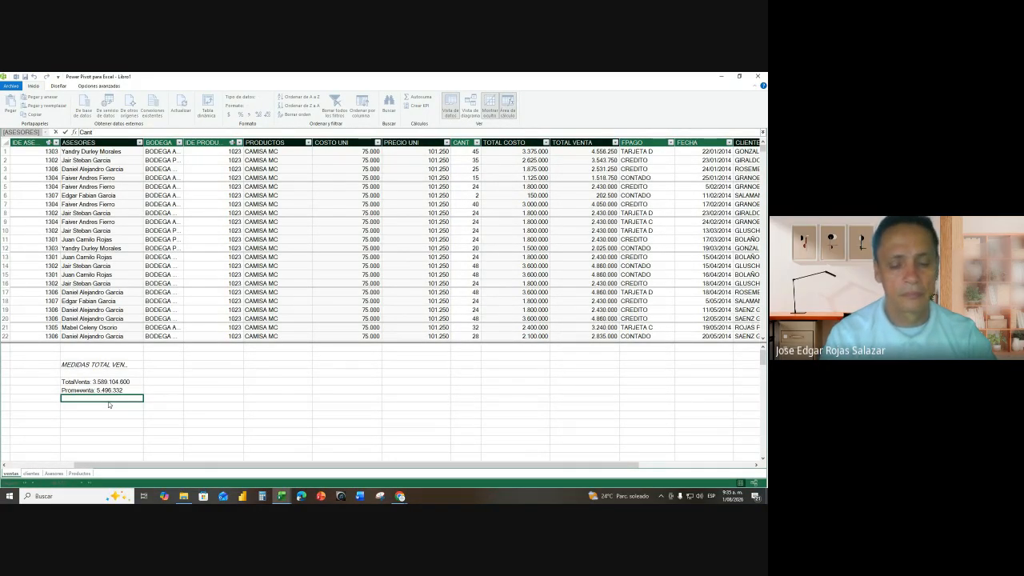
type("Venta")
type("as")
key("BackSpace")
key("BackSpace")
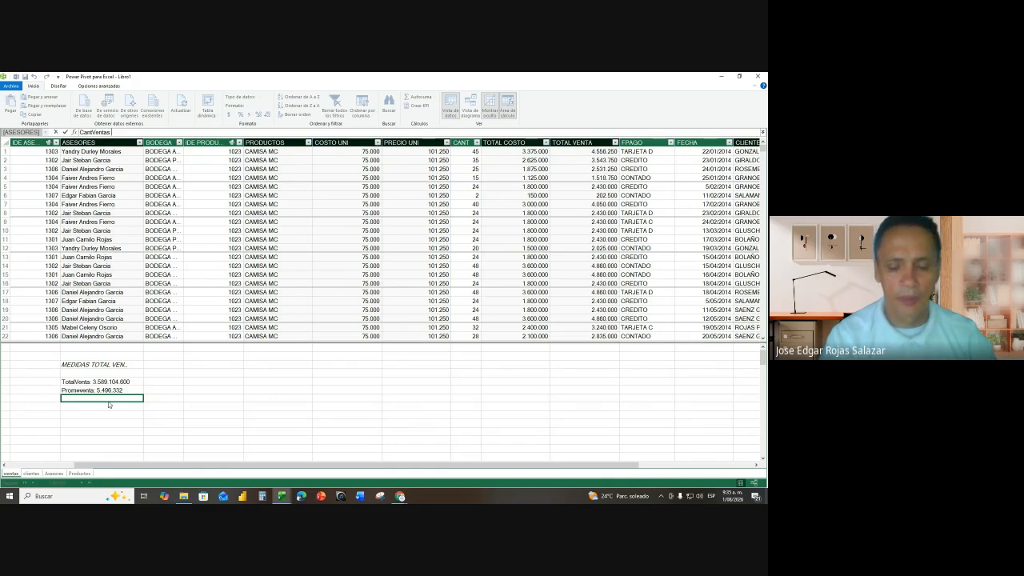
type(":=")
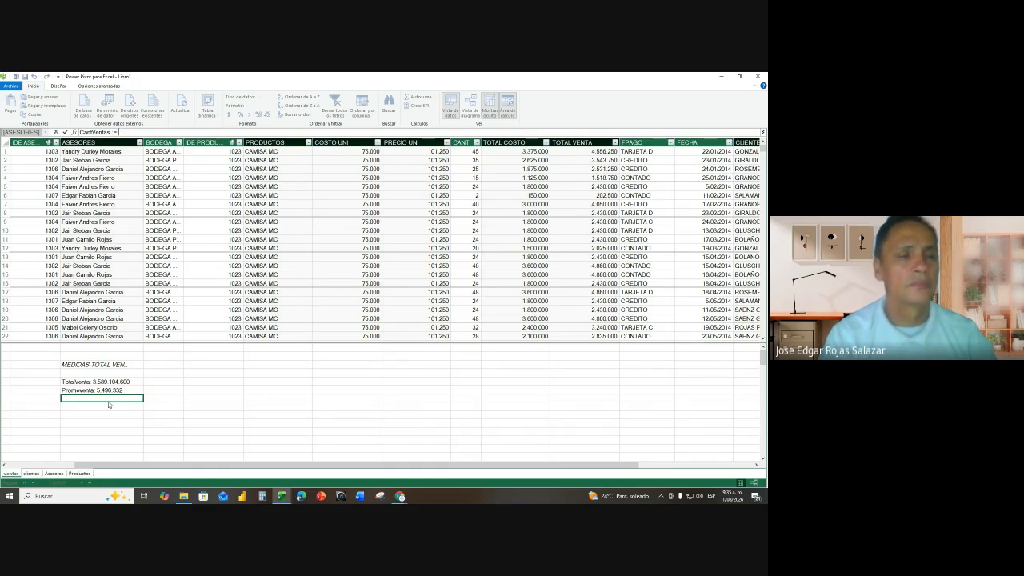
type(" cou")
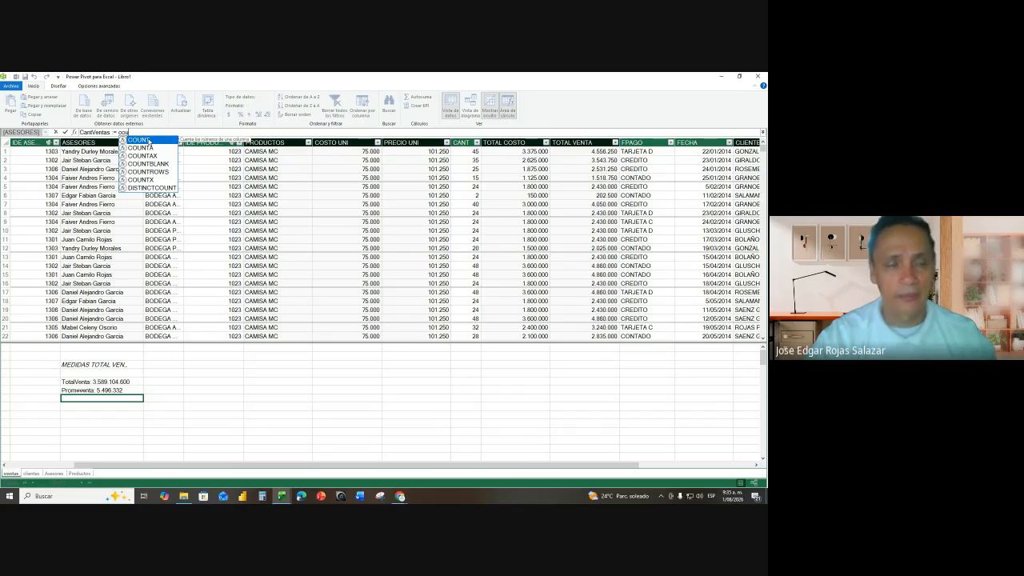
double_click(148, 141)
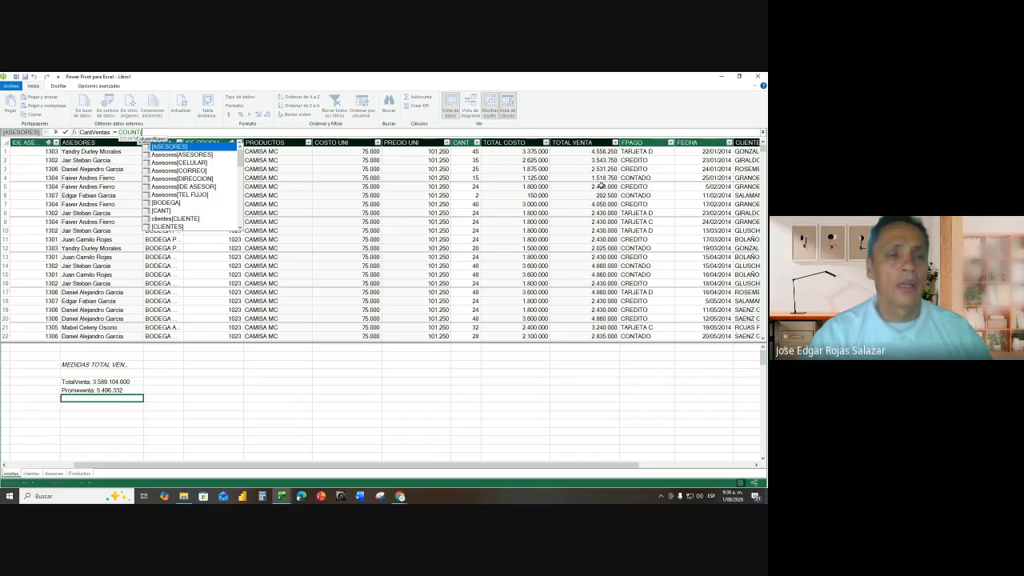
type("vent")
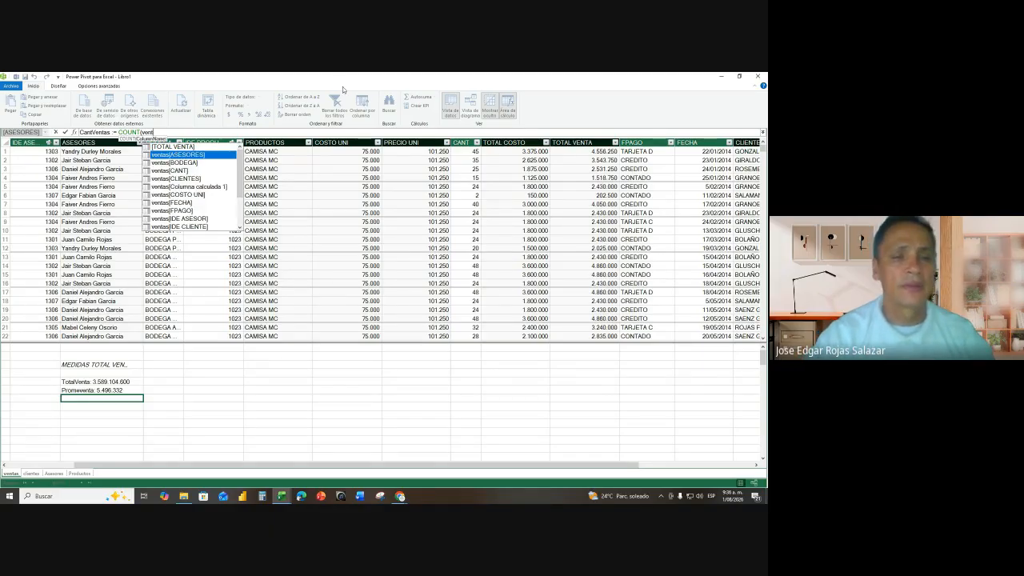
- Complete the CantVentas measure as COUNT(ventas[TOTAL VENTA]) in the calculation area
scroll(235, 208, "down", 2)
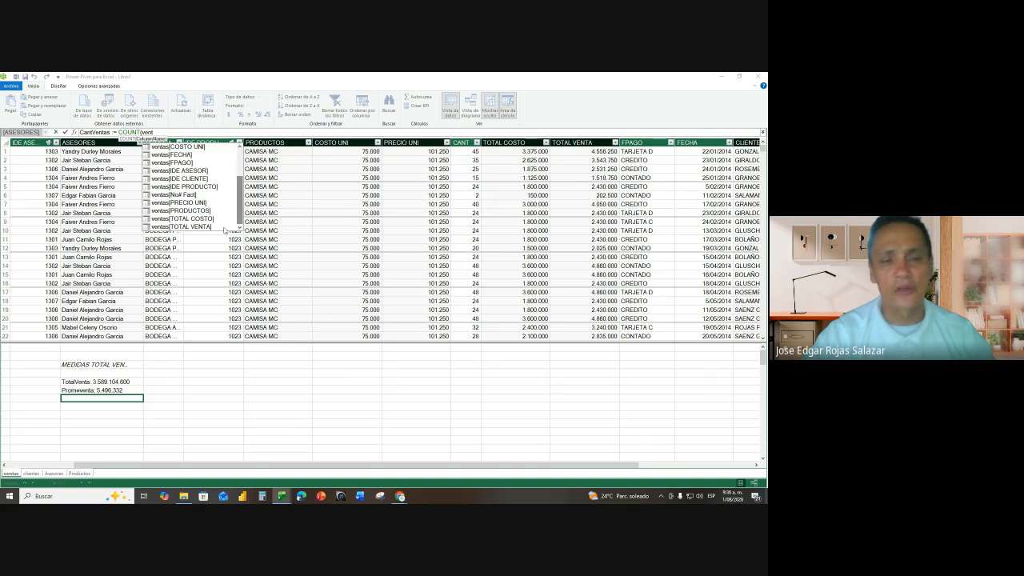
left_click(204, 227)
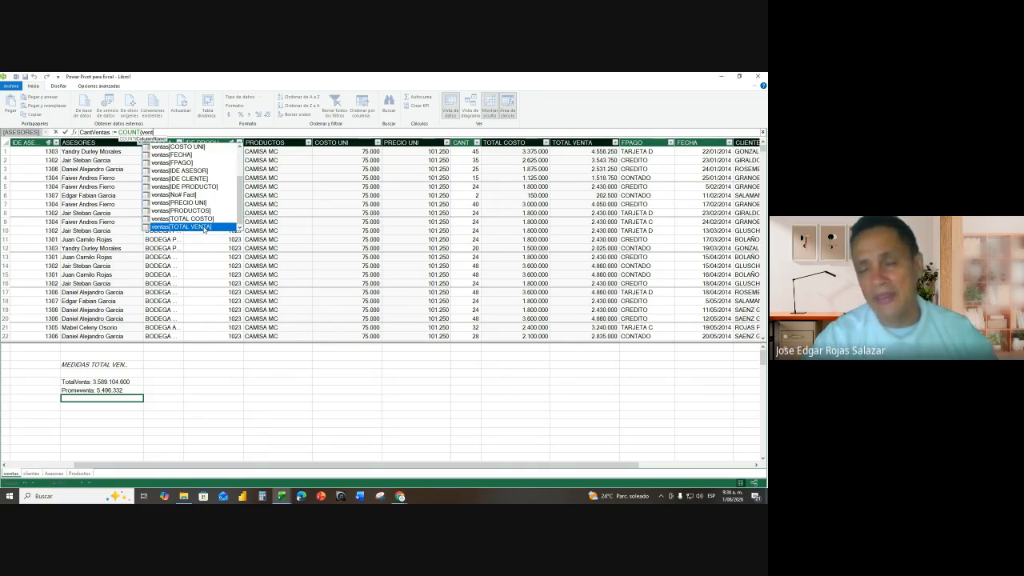
double_click(204, 227)
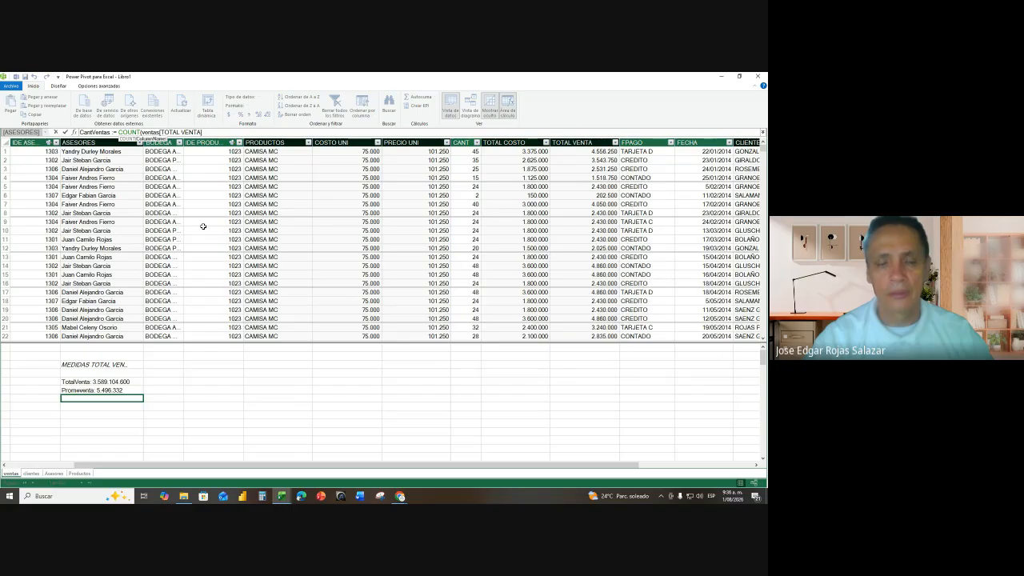
type(")")
key("Return")
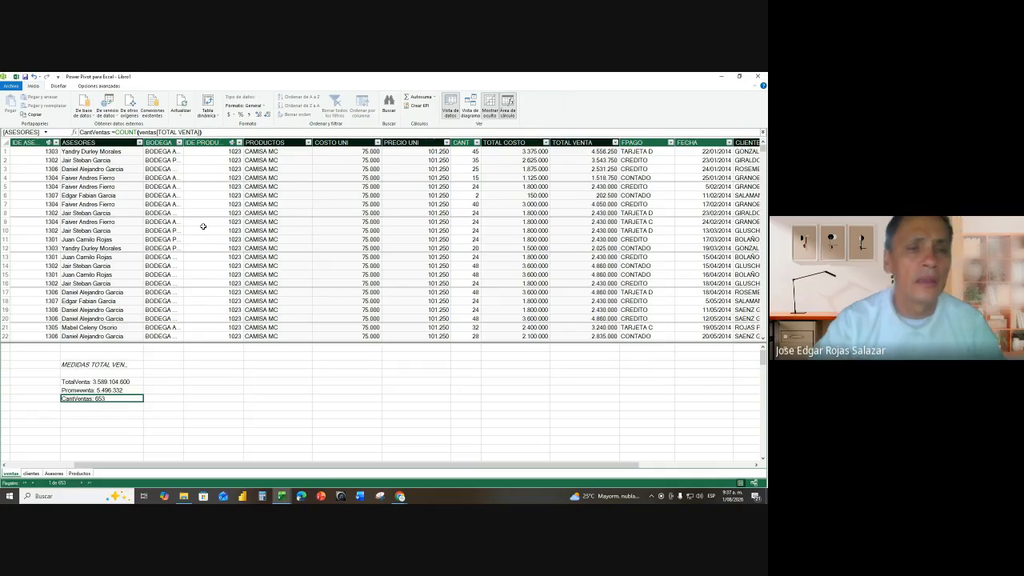
- Create a pivot table from the data model on the existing worksheet Hoja1, starting at cell A5
left_click(217, 117)
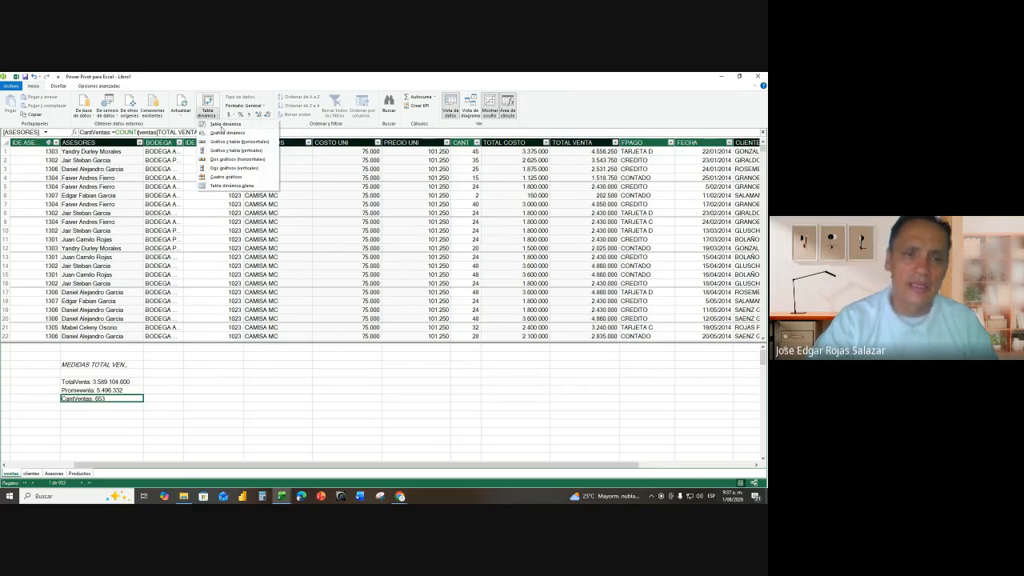
left_click(221, 125)
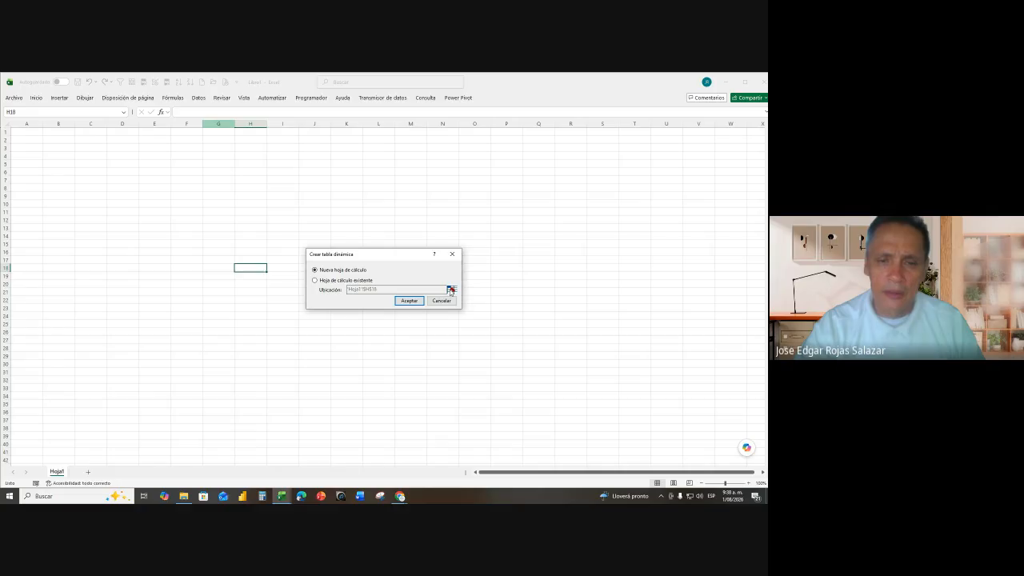
left_click(315, 282)
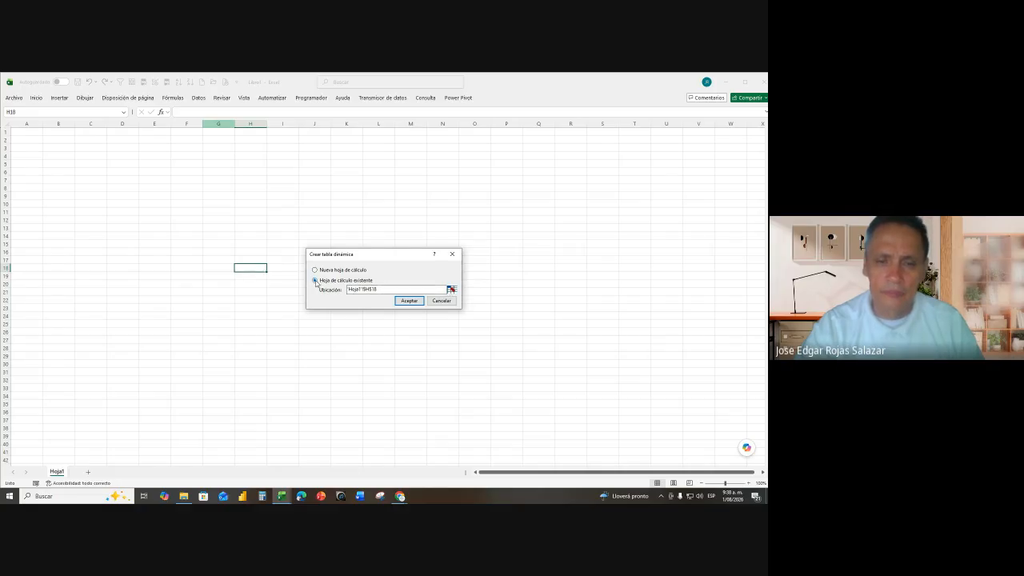
left_click(316, 270)
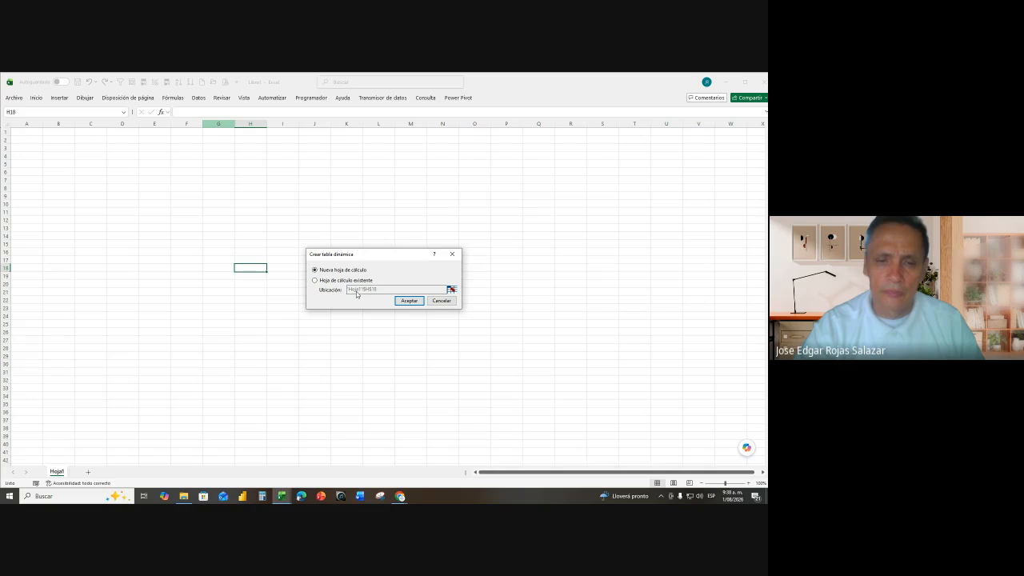
left_click(315, 280)
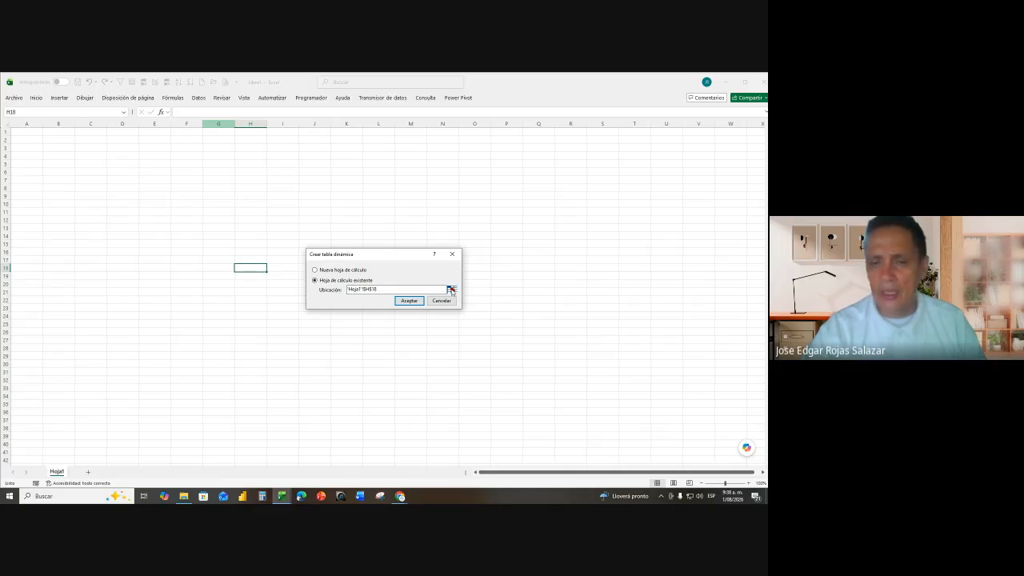
left_click(451, 289)
left_click(21, 164)
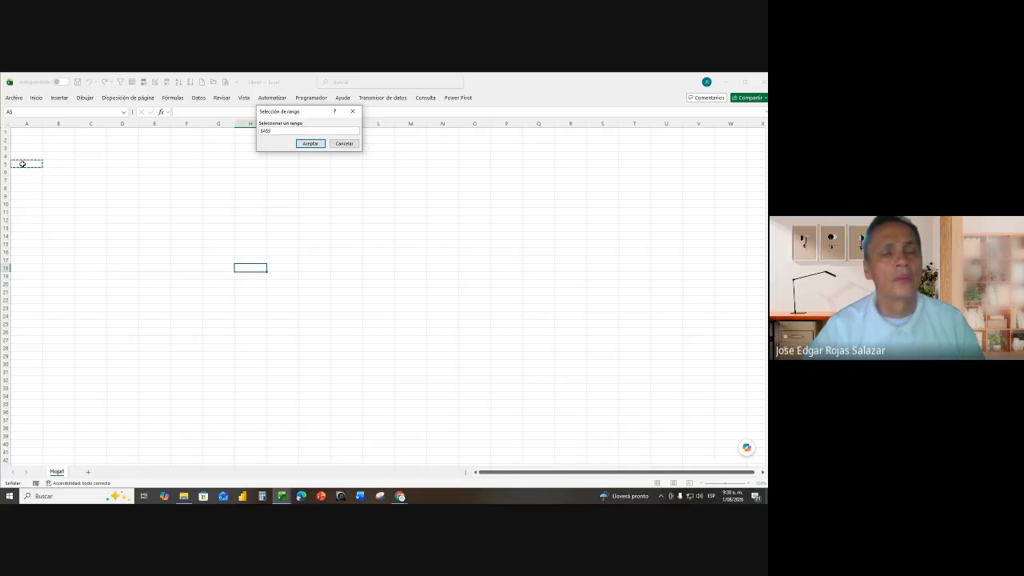
left_click(309, 143)
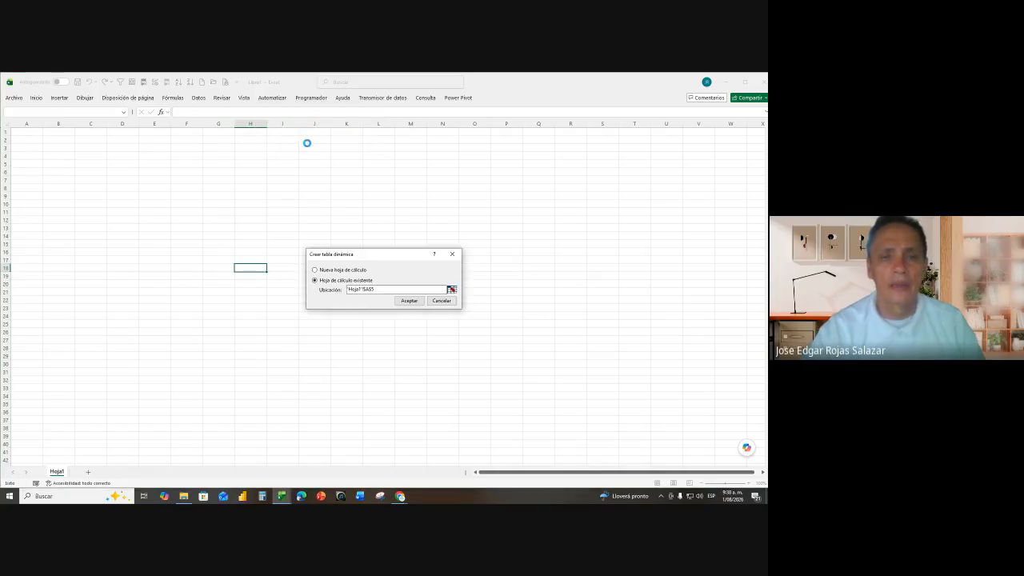
left_click(409, 300)
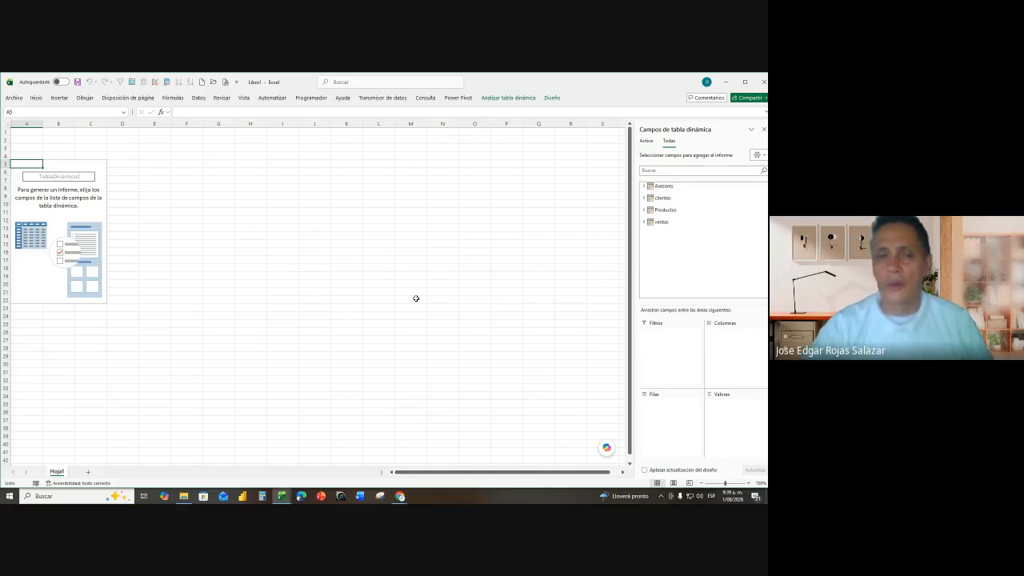
- Add the CLIENTES field of the ventas table to the pivot table's rows
left_click(644, 221)
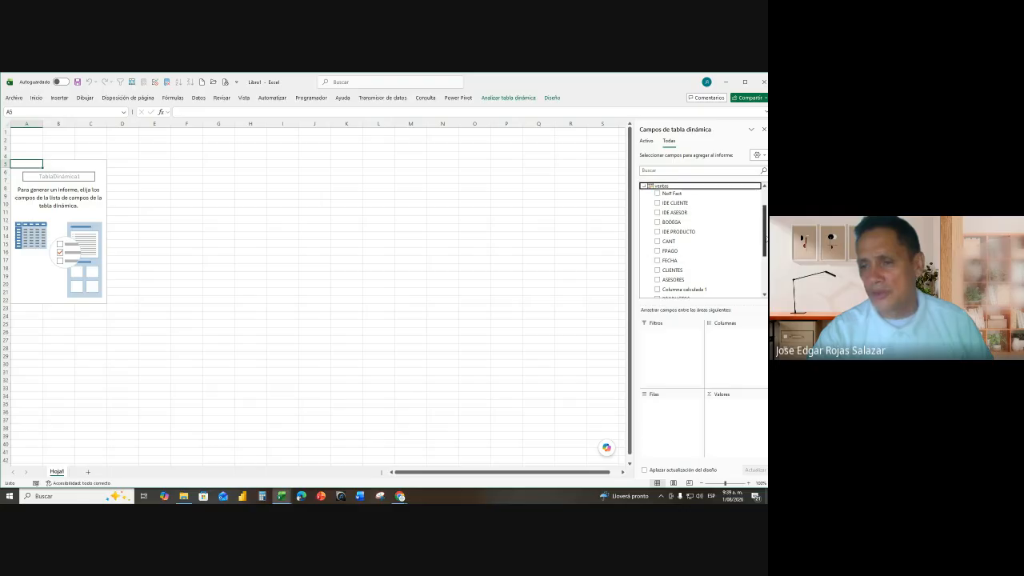
left_click_drag(765, 238, 766, 276)
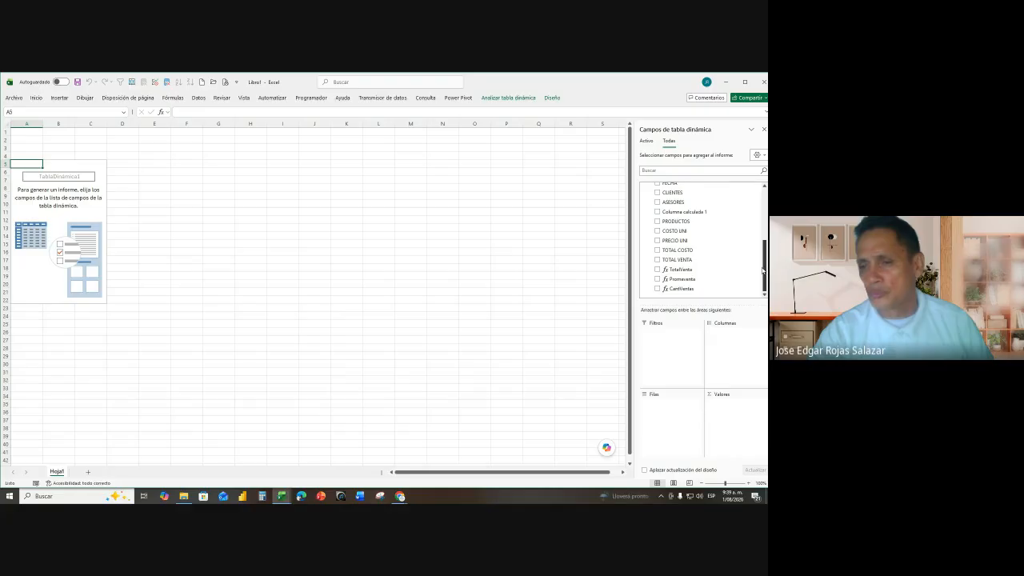
left_click_drag(766, 274, 766, 243)
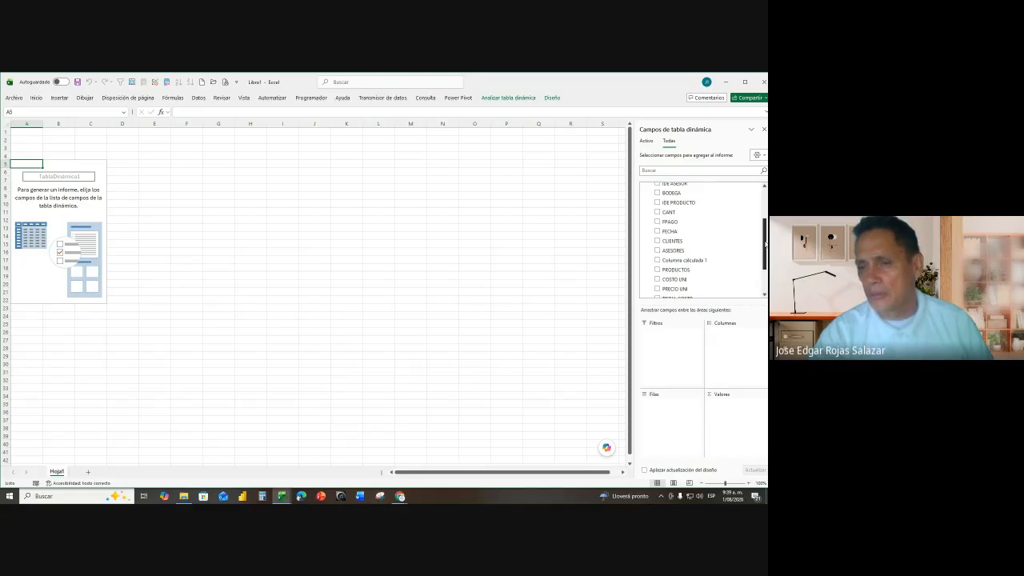
left_click(658, 241)
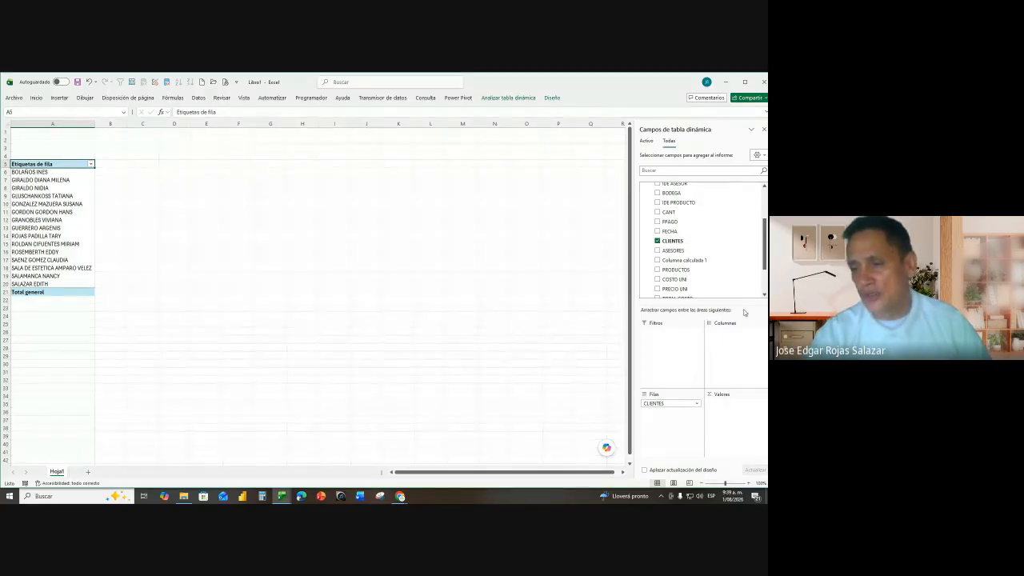
- Try the TOTAL VENTA field in the pivot table's values and remove it again
left_click(764, 296)
left_click(765, 296)
left_click(765, 296)
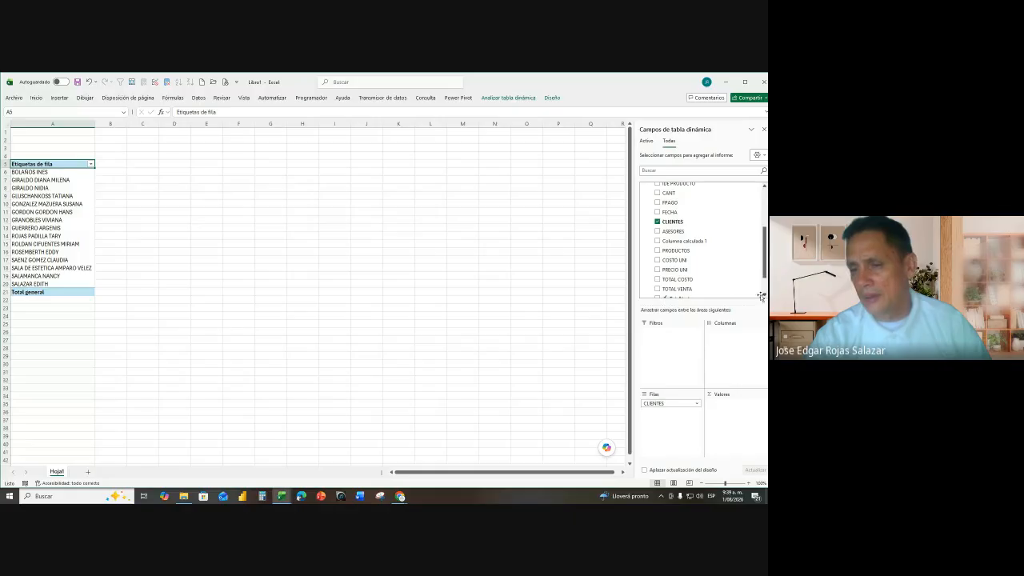
left_click(658, 289)
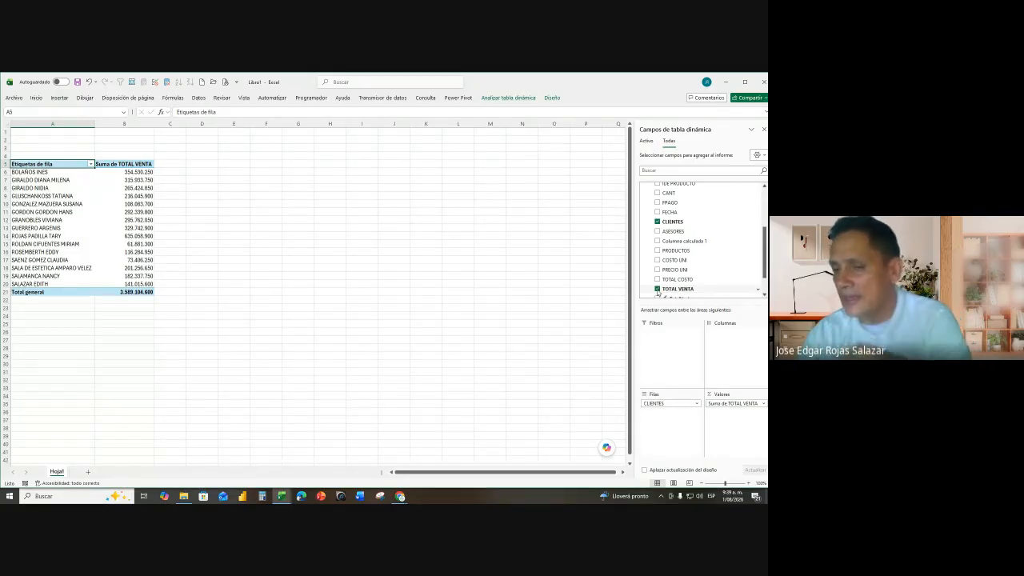
left_click(657, 289)
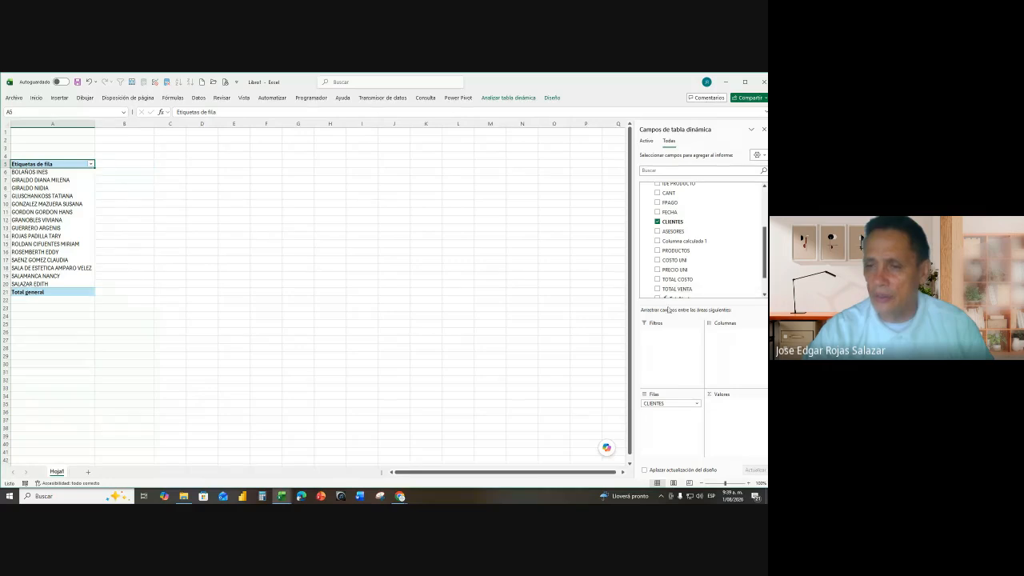
- Look over the measures in the Power Pivot window, and add the TOTAL VENTA field to the pivot table's values in Excel
left_click(764, 296)
left_click(765, 296)
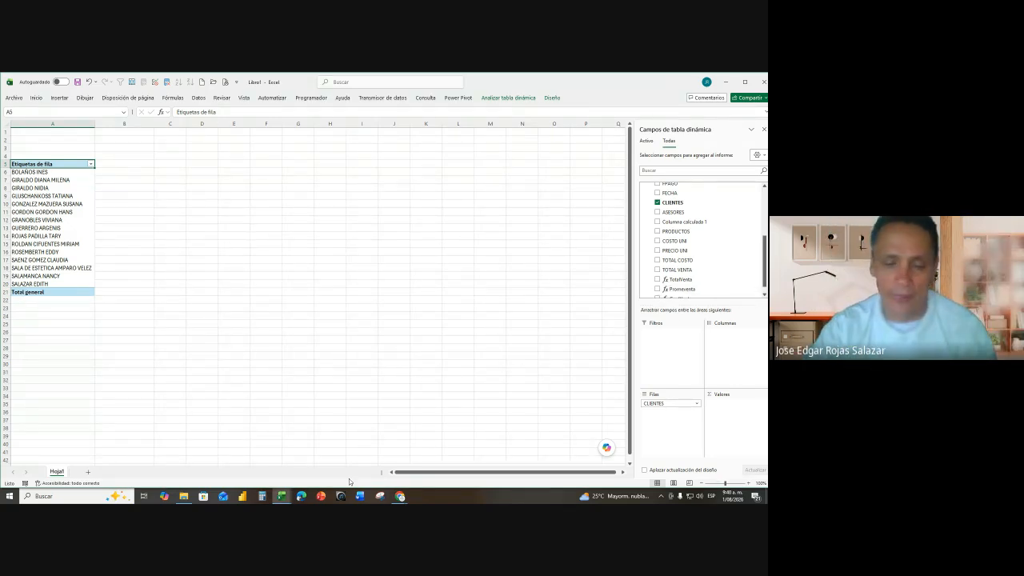
mouse_move(282, 496)
left_click(320, 460)
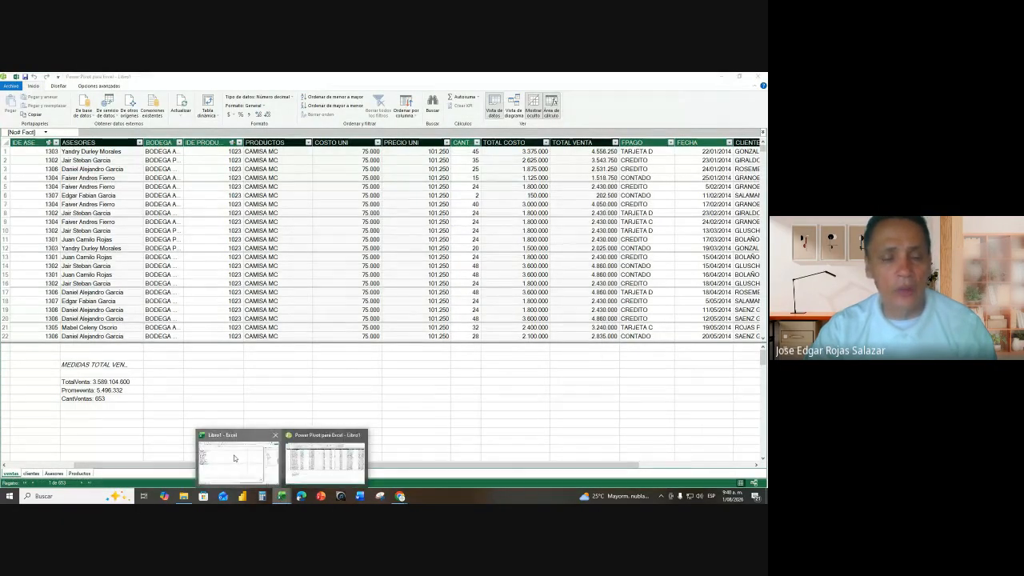
left_click(237, 458)
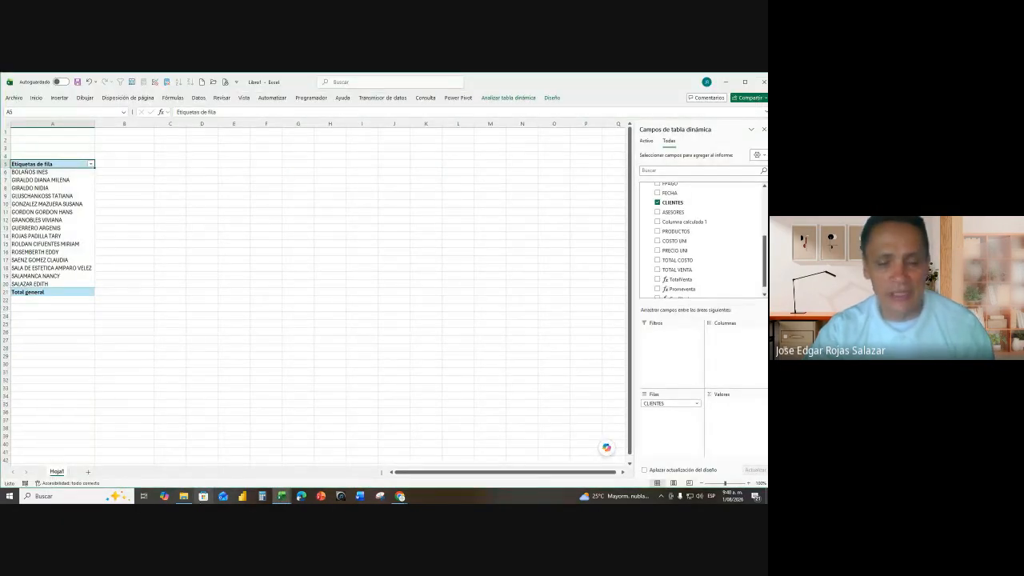
left_click(282, 497)
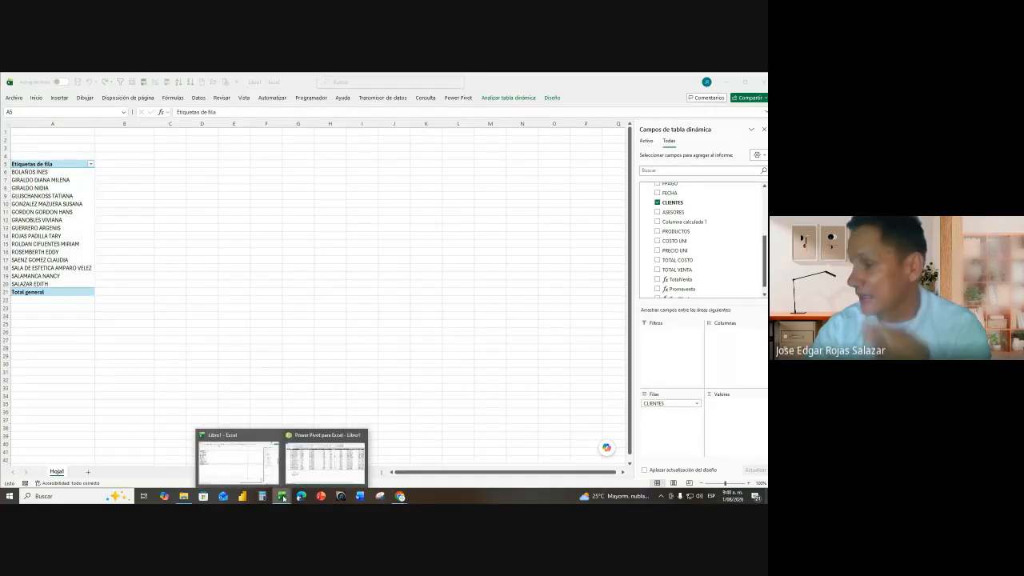
left_click(334, 464)
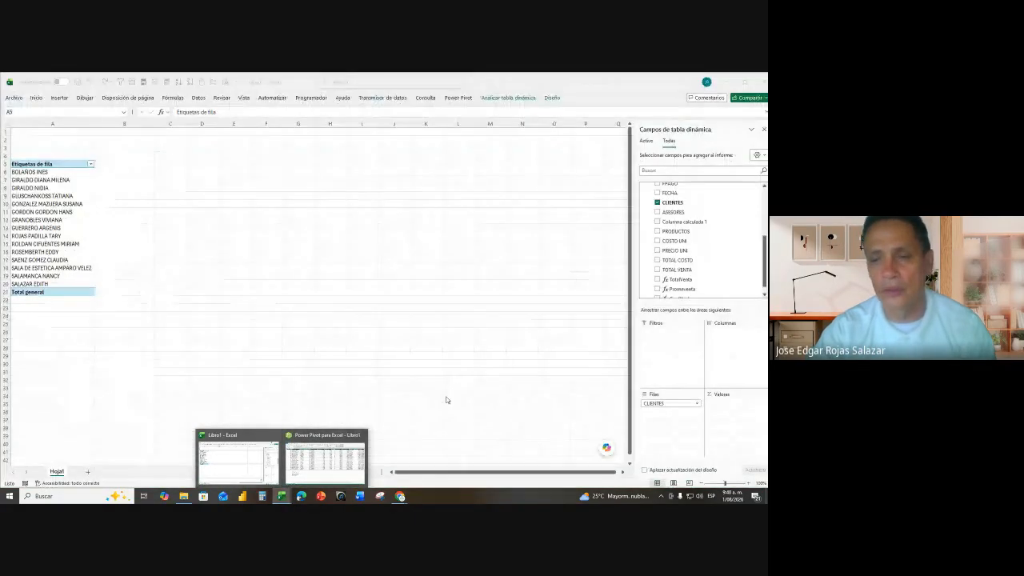
left_click(250, 468)
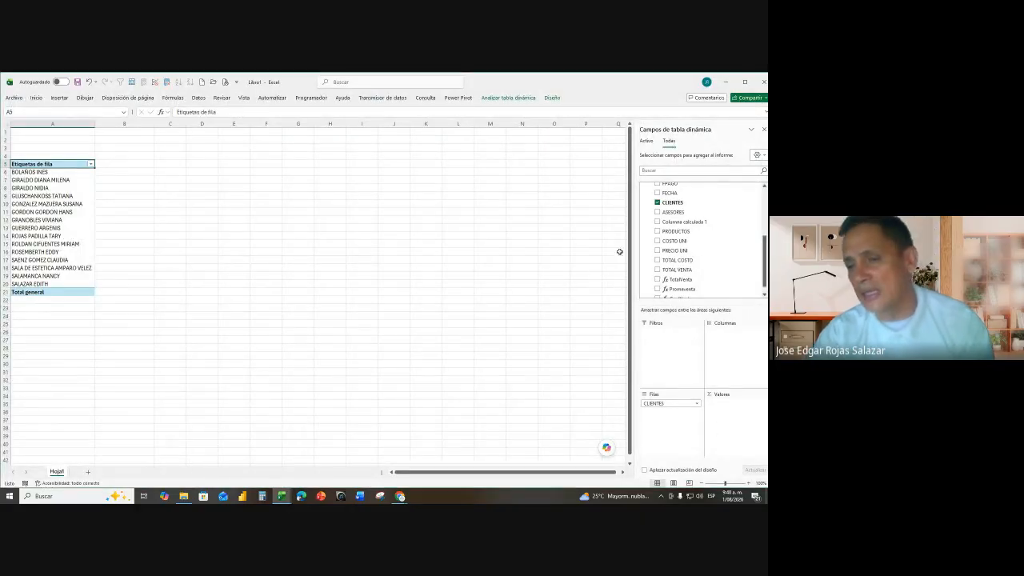
left_click(657, 271)
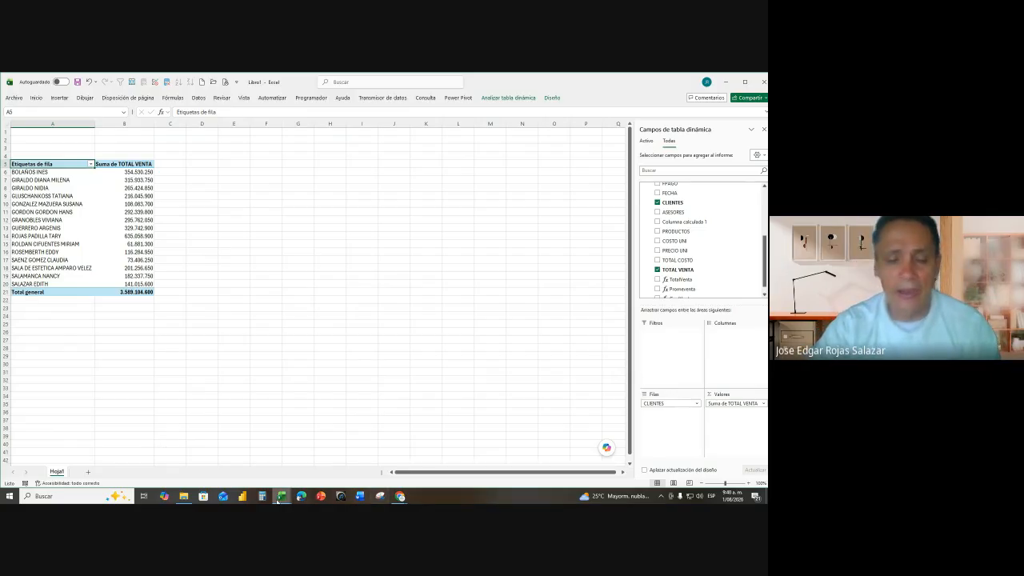
- In the Power Pivot window, examine how the ventas rows pair each CLIENTES entry with its TOTAL VENTA amount
mouse_move(282, 496)
left_click(306, 477)
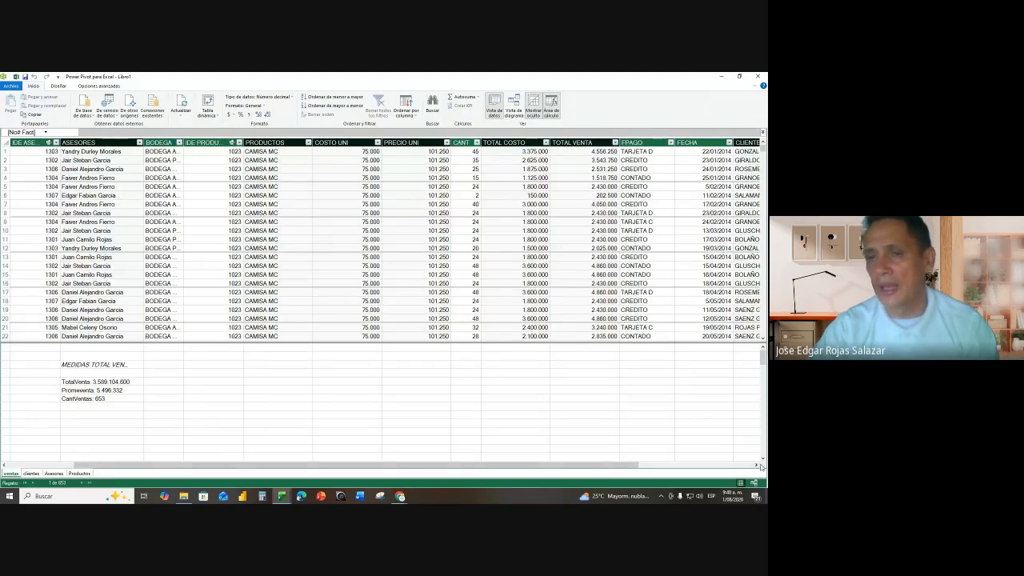
left_click(743, 152)
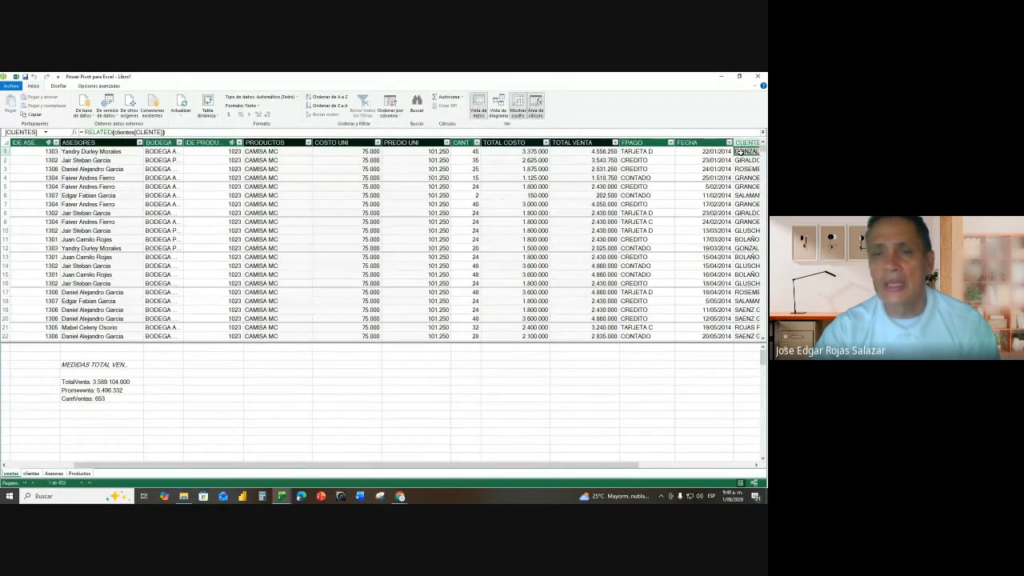
left_click(604, 151)
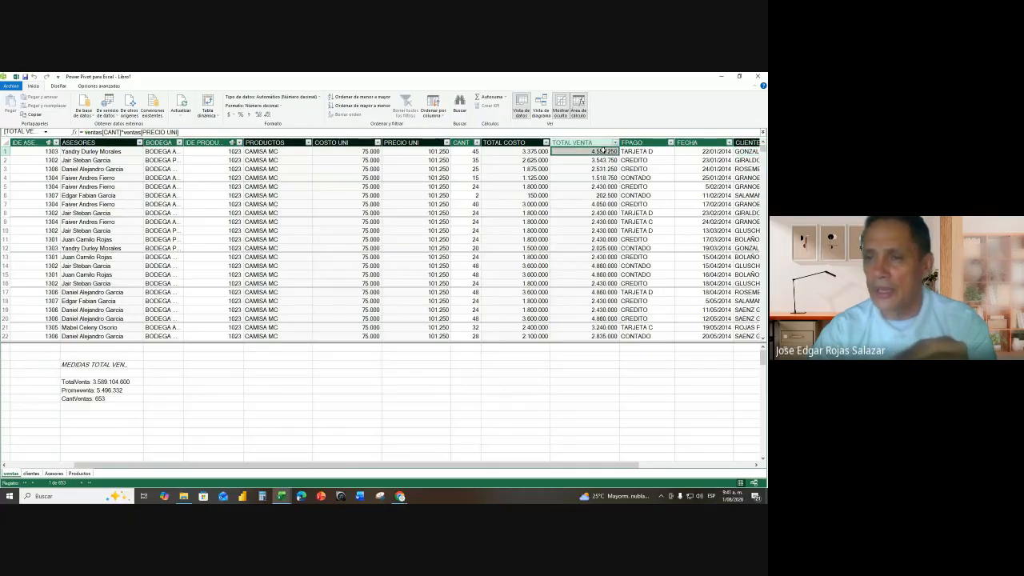
left_click(742, 151)
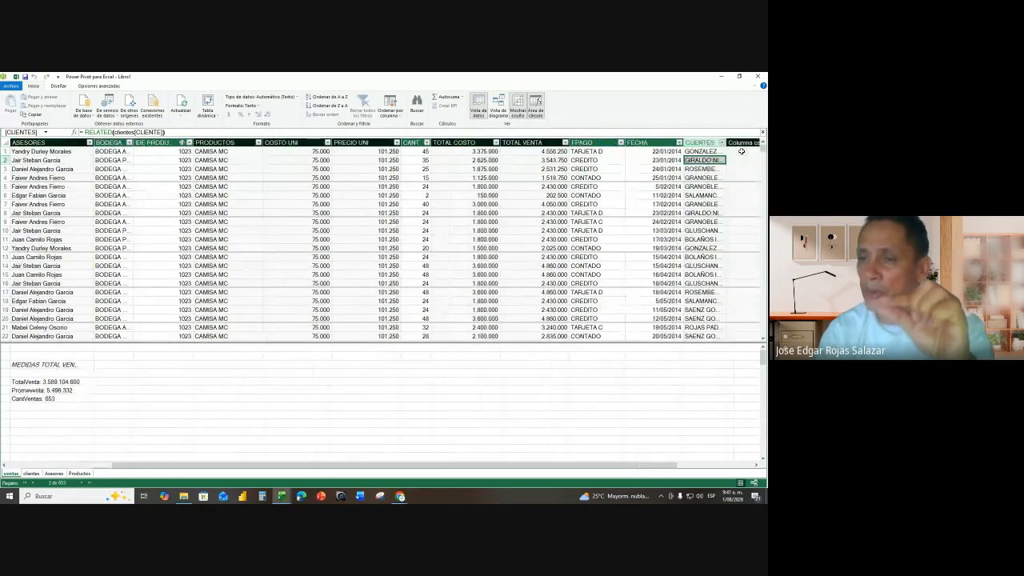
key("Down")
key("Down")
key("Down")
key("Down")
key("Down")
key("Down")
key("Down")
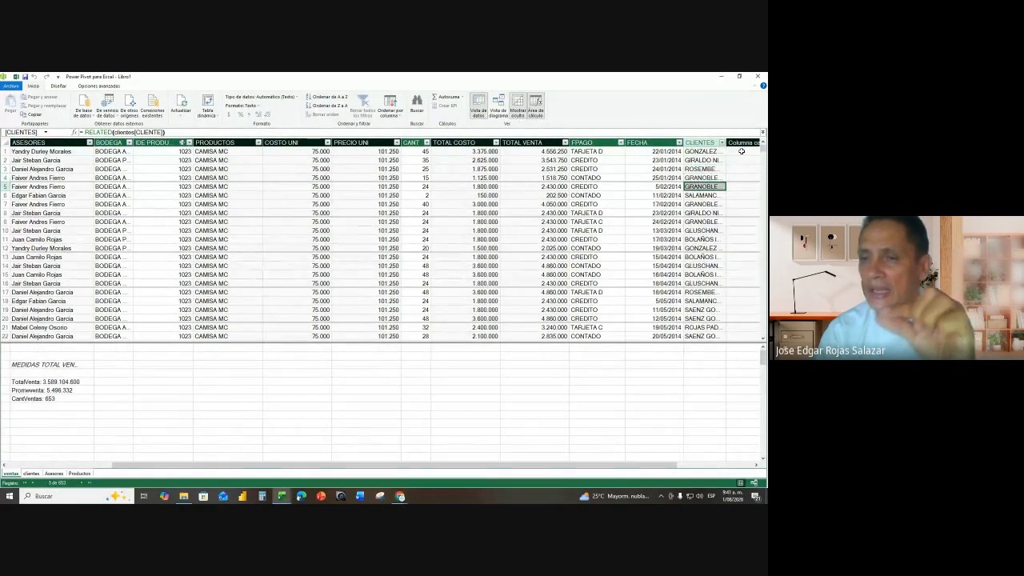
key("Down")
key("Down")
key("Down")
key("Down")
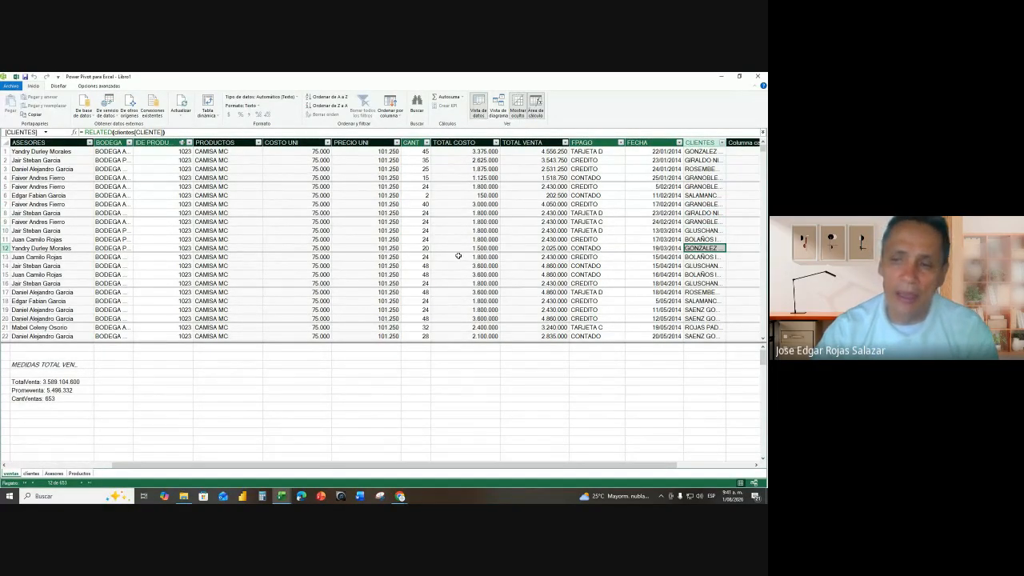
key("Down")
key("Down")
key("Down")
key("Down")
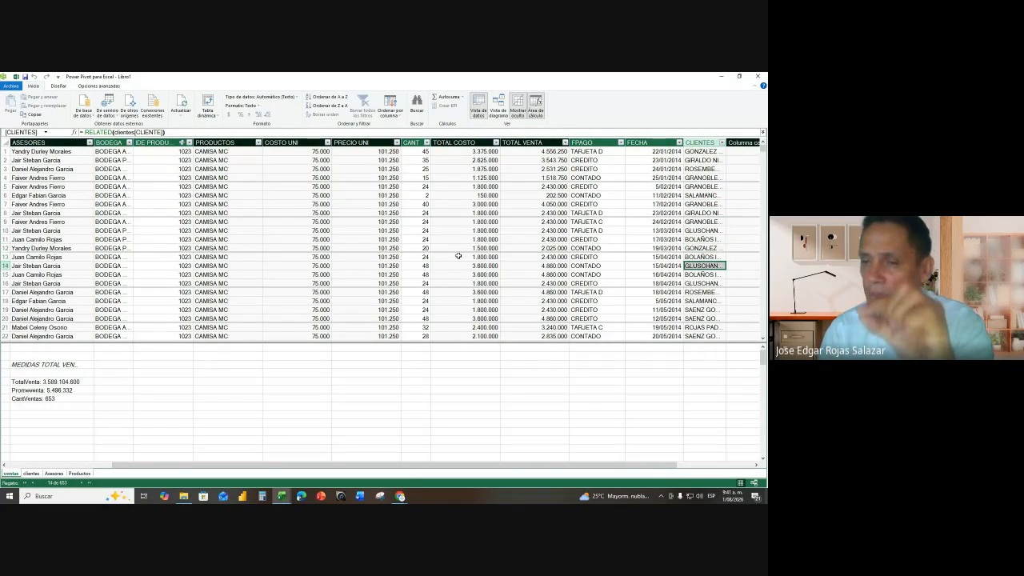
key("Down")
key("Down")
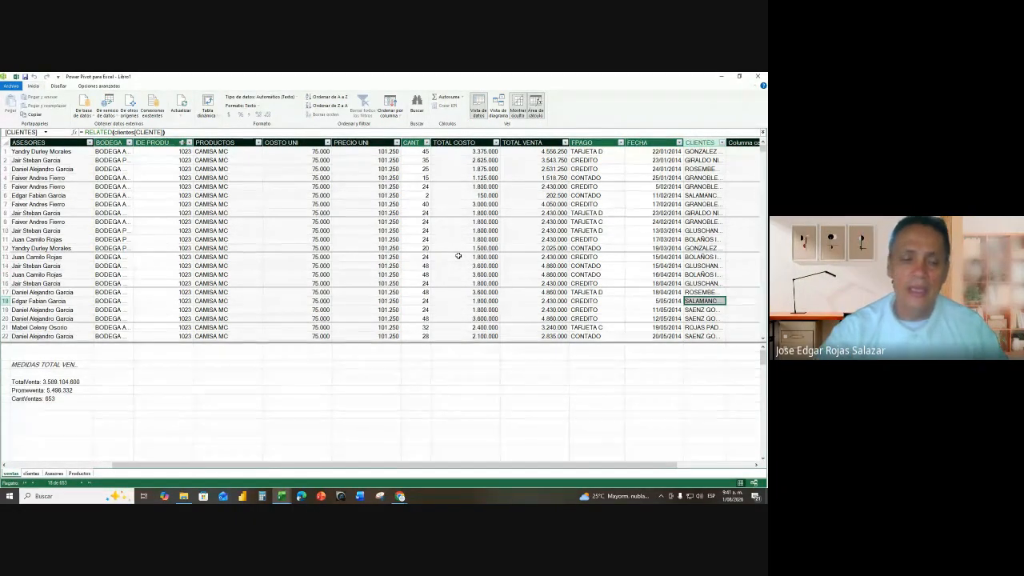
mouse_move(283, 498)
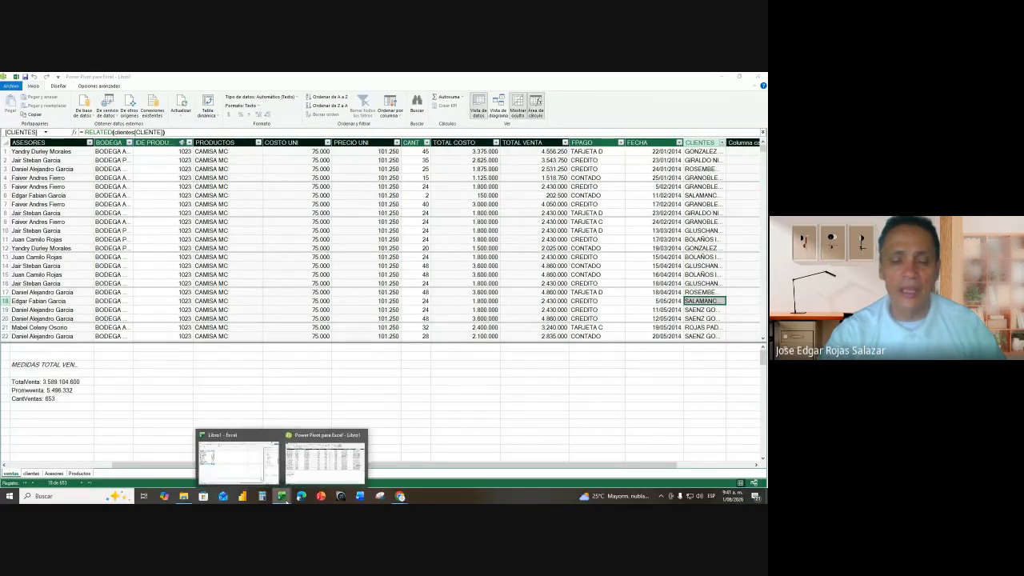
- Compare the client totals in the Excel pivot table with the CLIENTES and TOTAL VENTA entries of the ventas table in Power Pivot
left_click(258, 477)
left_click(136, 173)
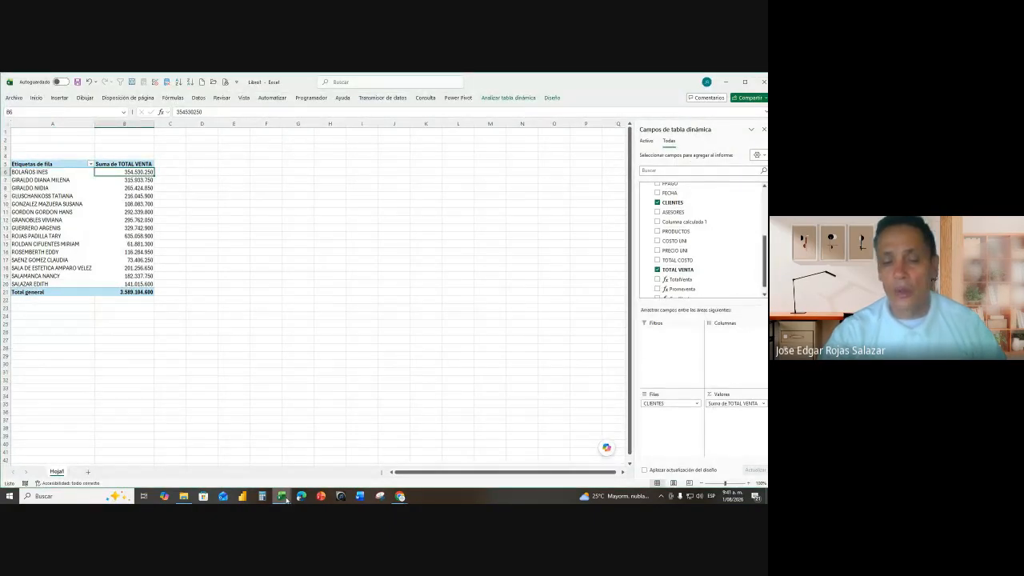
mouse_move(280, 497)
left_click(338, 471)
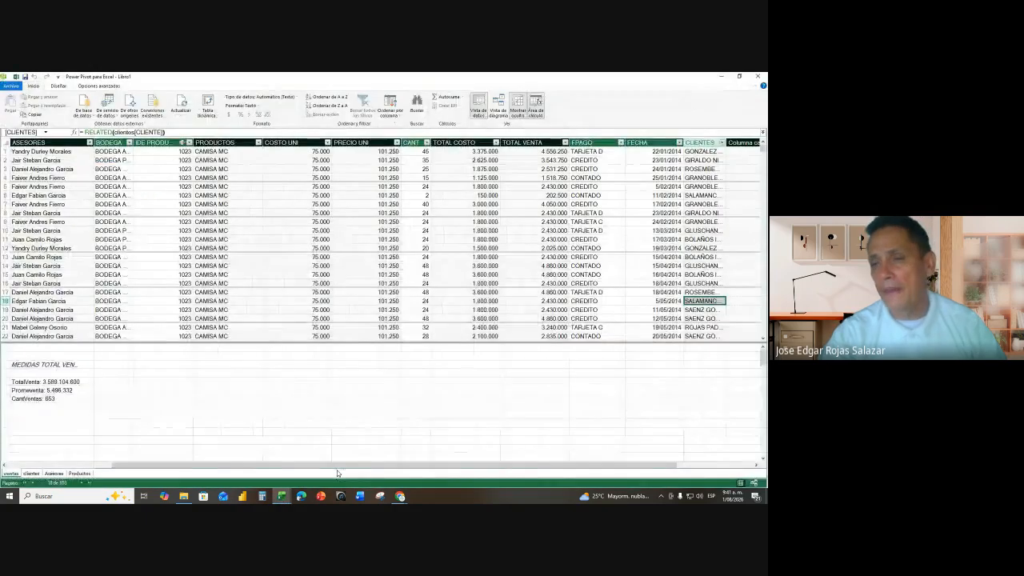
left_click(697, 160)
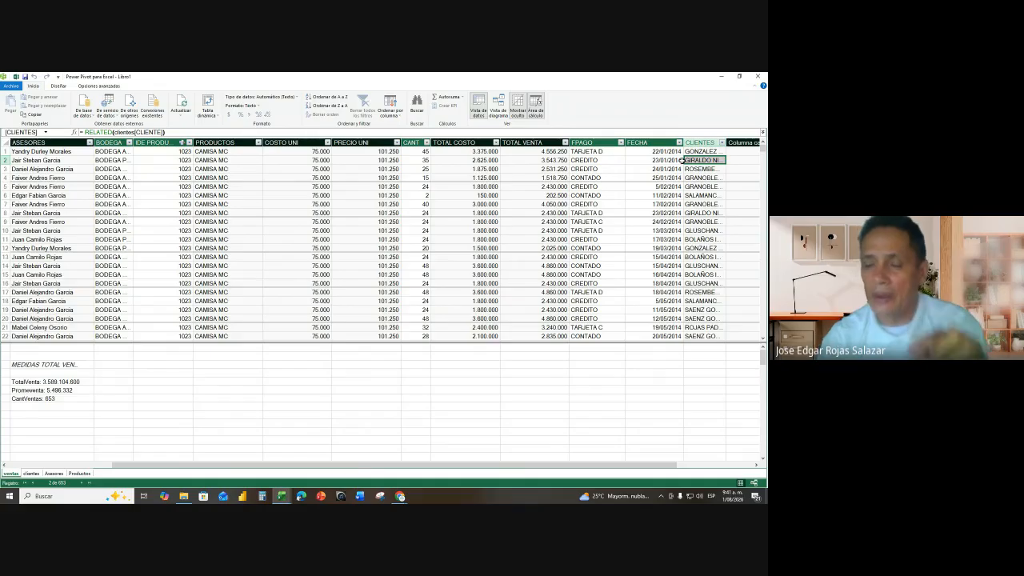
key("Left")
key("Left")
key("Right")
key("Right")
key("Down")
key("Down")
key("Down")
key("Down")
key("Down")
key("Down")
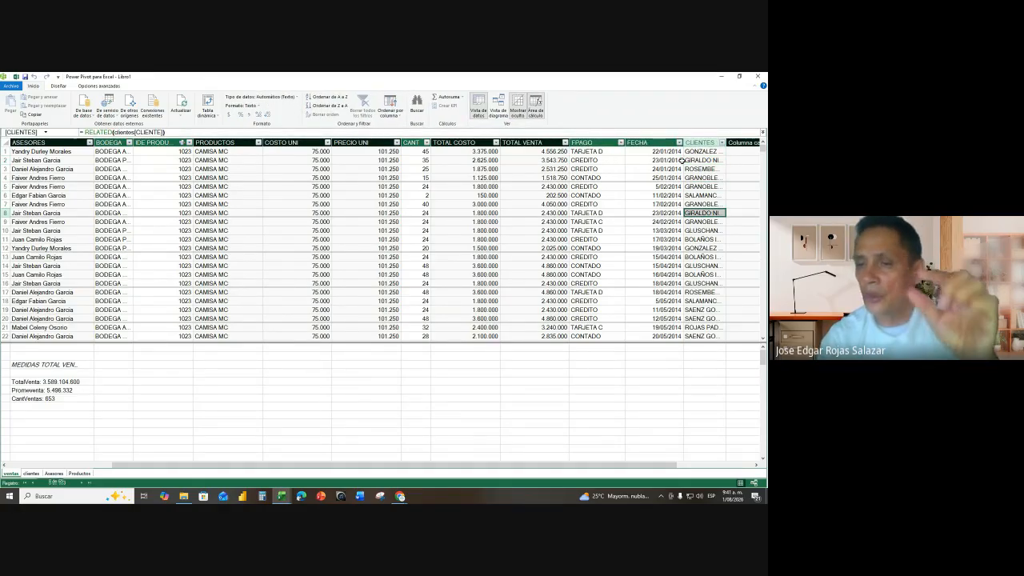
key("Left")
key("Left")
key("Left")
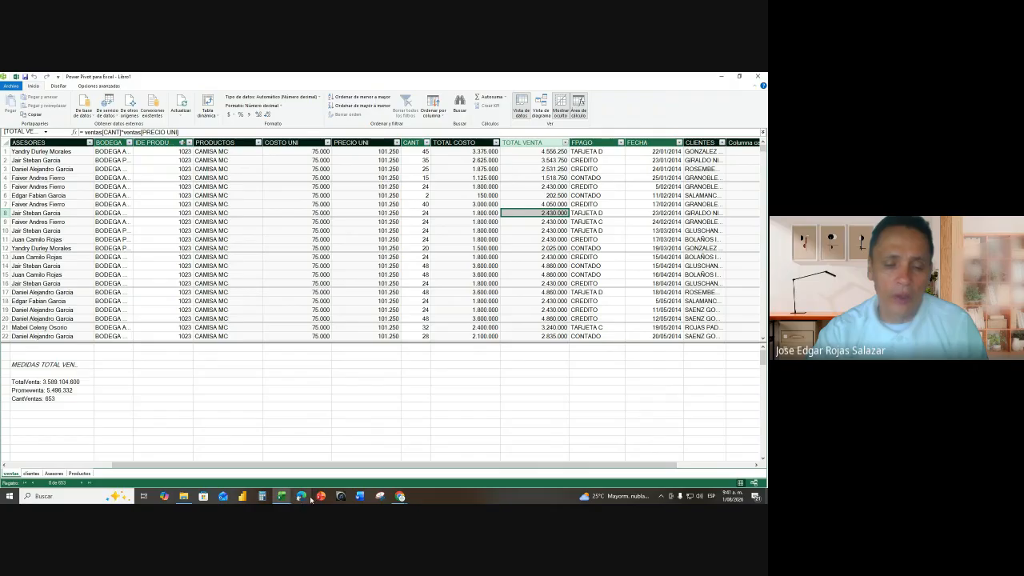
- Back in Excel, replace the TOTAL VENTA field in the pivot table's values with the TotalVenta measure
mouse_move(282, 496)
left_click(239, 456)
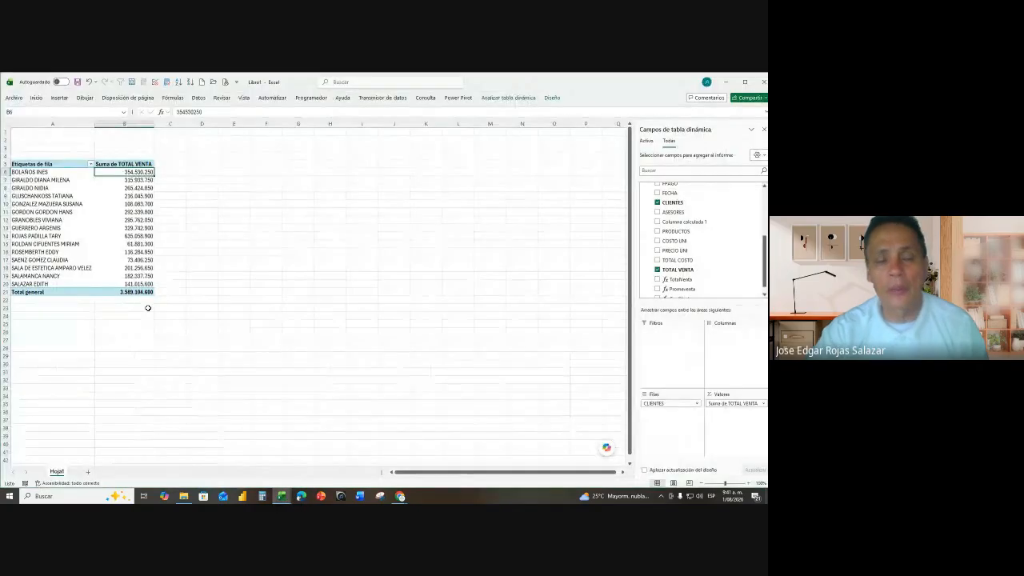
left_click(148, 229)
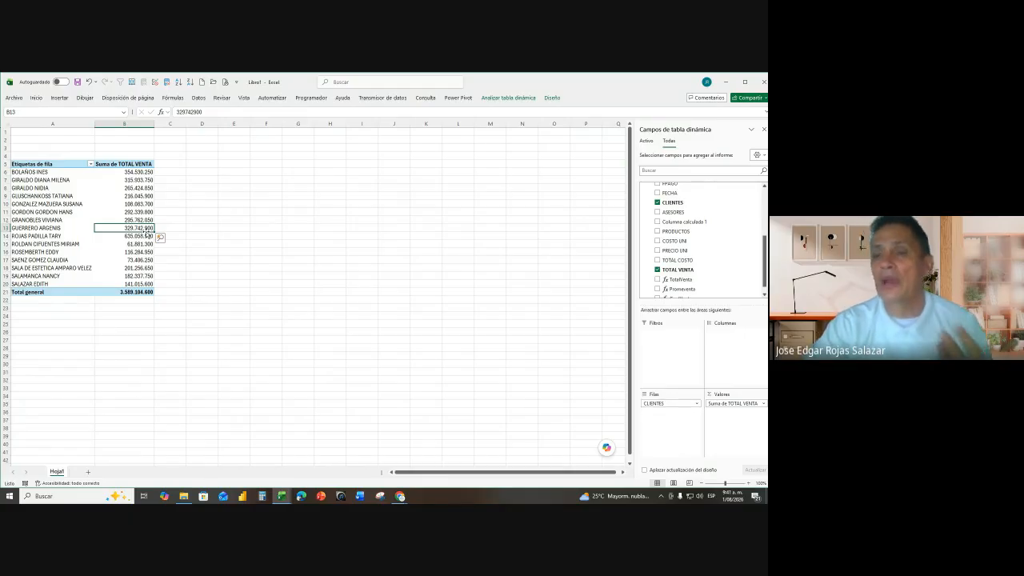
left_click(657, 270)
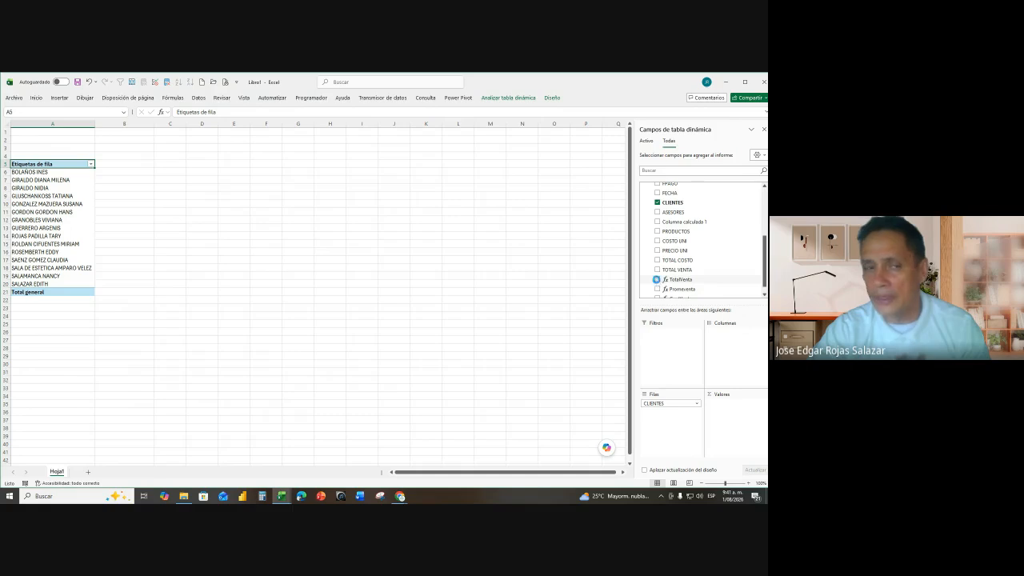
left_click(657, 279)
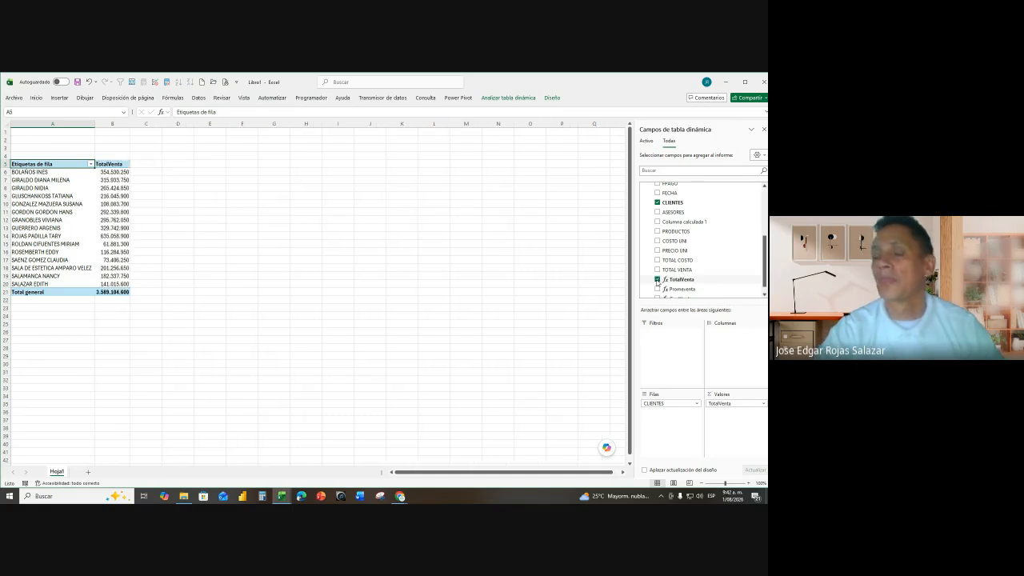
left_click(104, 204)
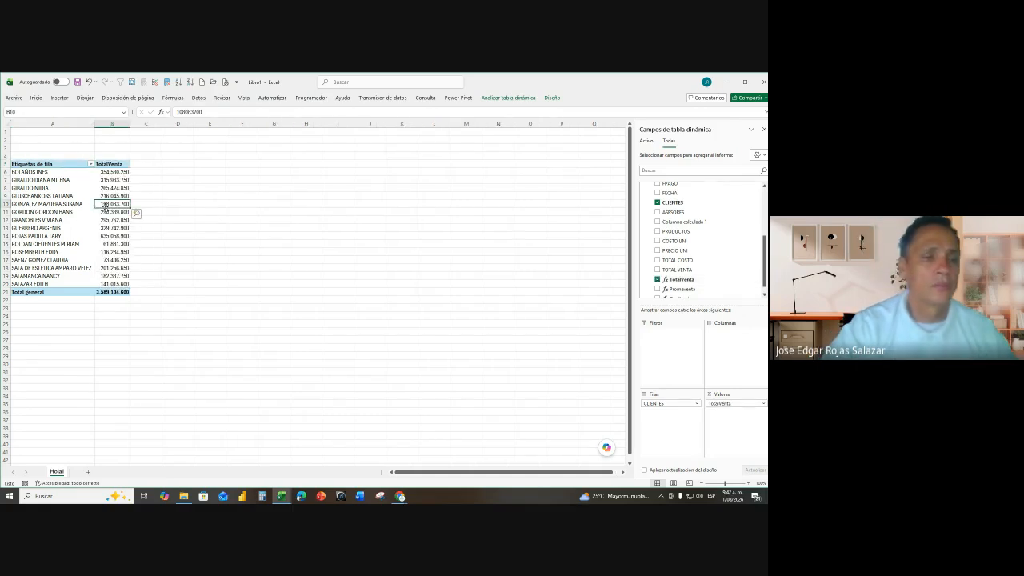
- Try to create a combined pivot chart of the type Columna agrupada - Línea en eje secundario
left_click(510, 99)
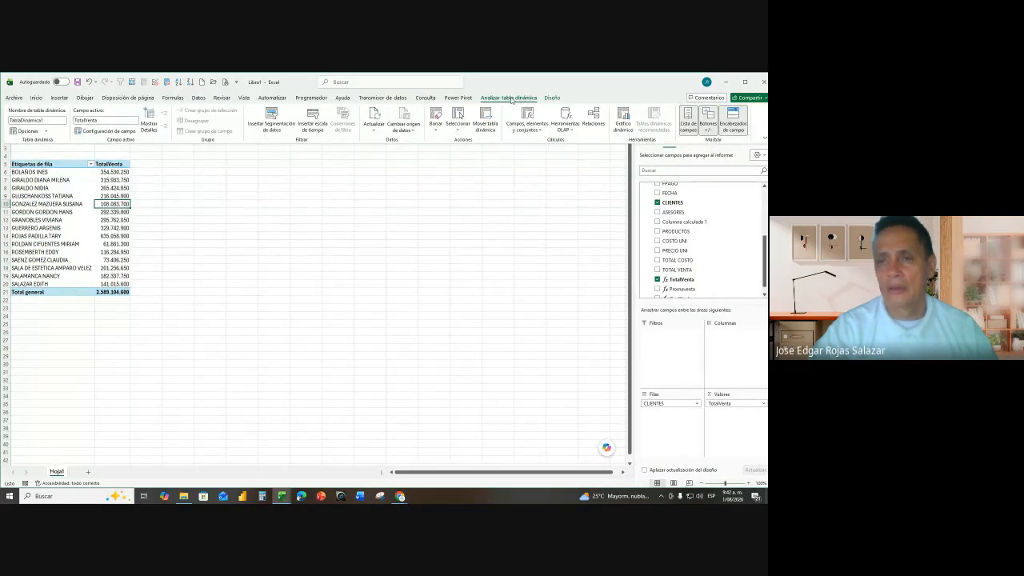
left_click(621, 125)
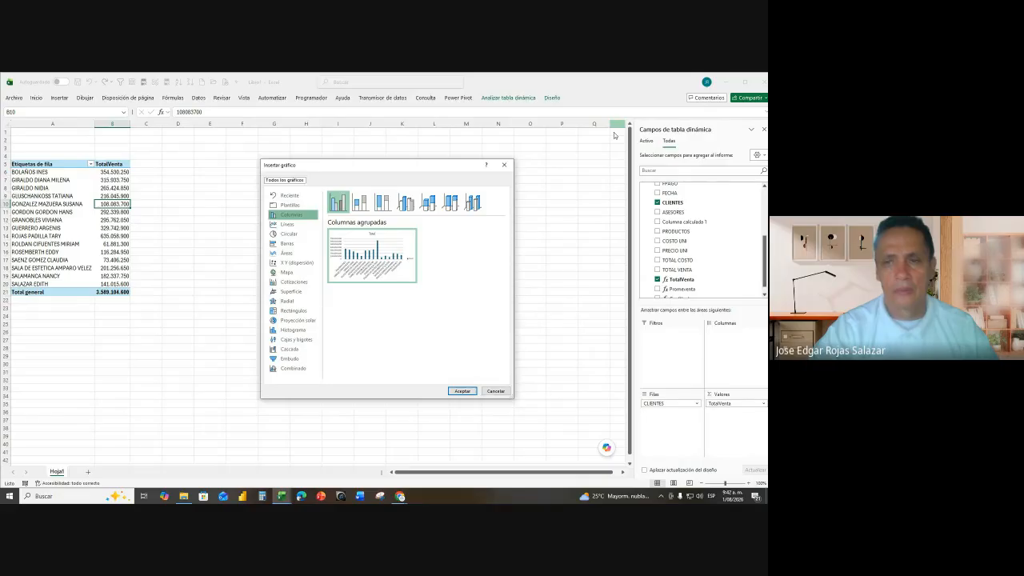
left_click(289, 368)
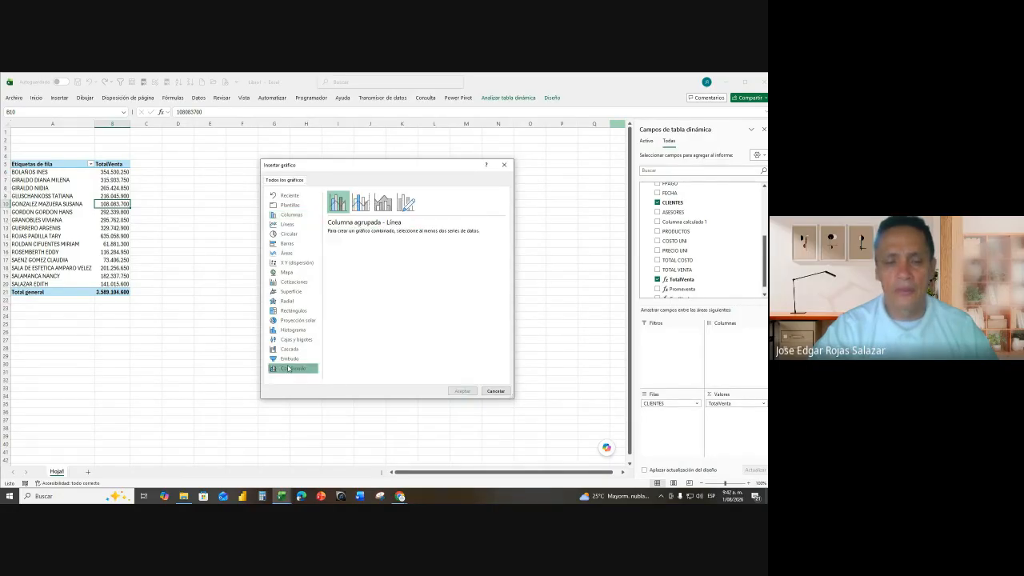
left_click(360, 202)
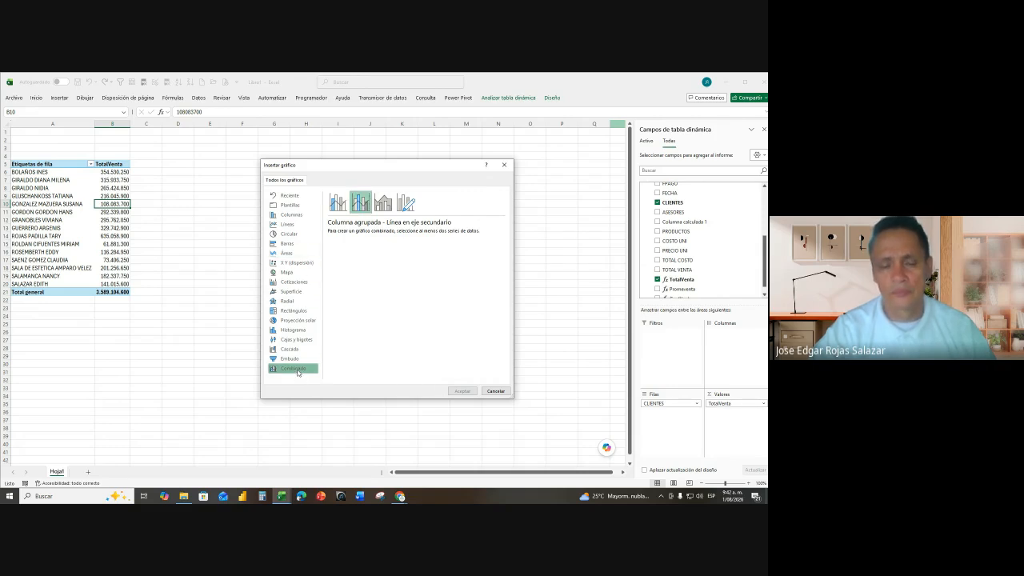
left_click(496, 390)
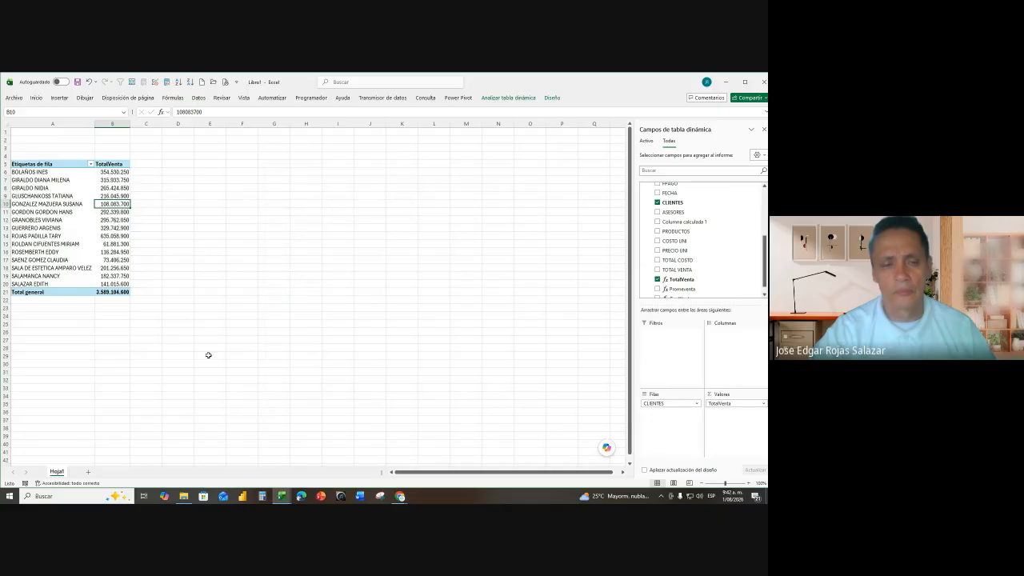
- Starting from a client cell, try the combined pivot chart variants Columna agrupada - Línea and Línea en eje secundario again
left_click(80, 204)
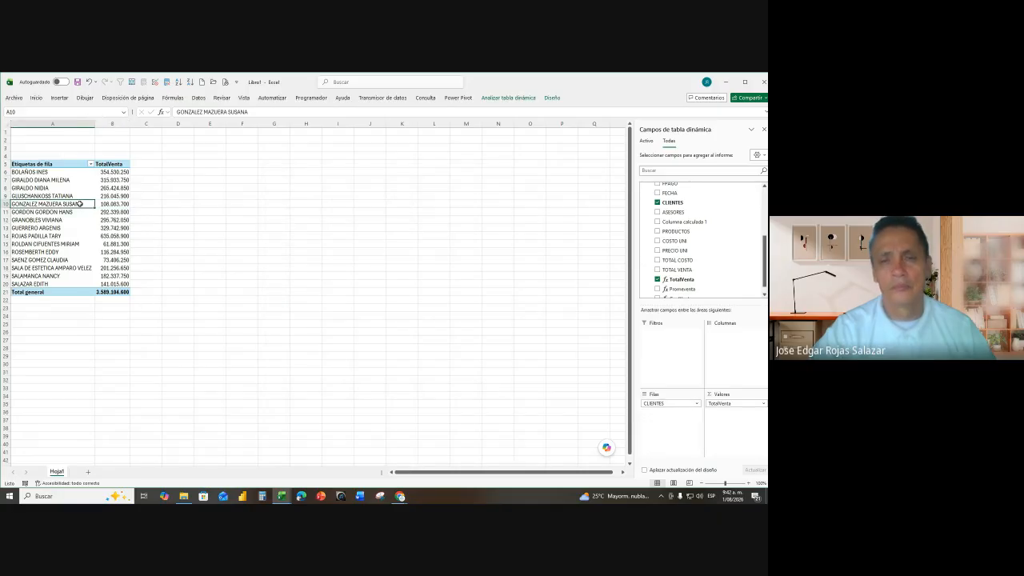
left_click(516, 99)
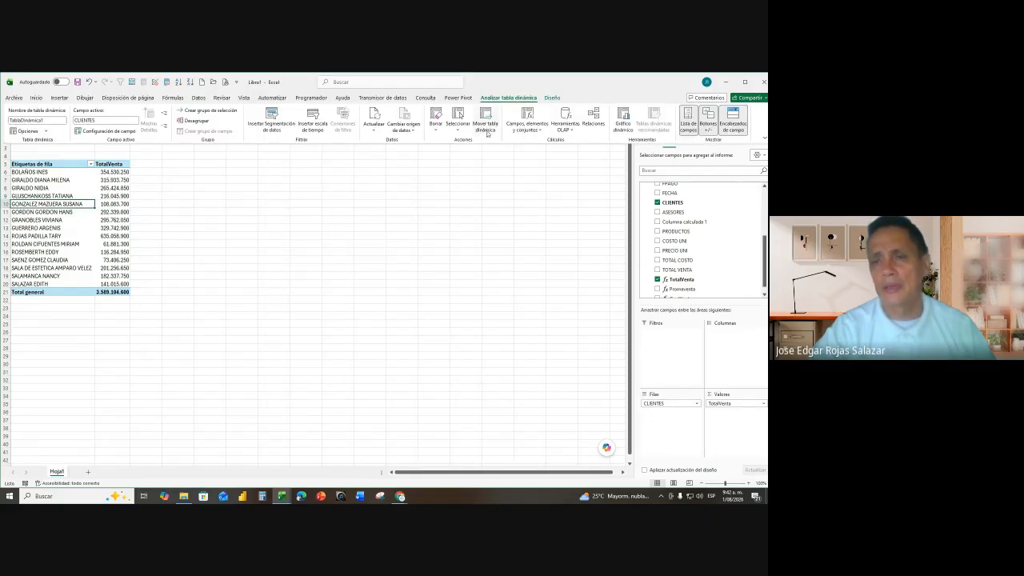
left_click(623, 120)
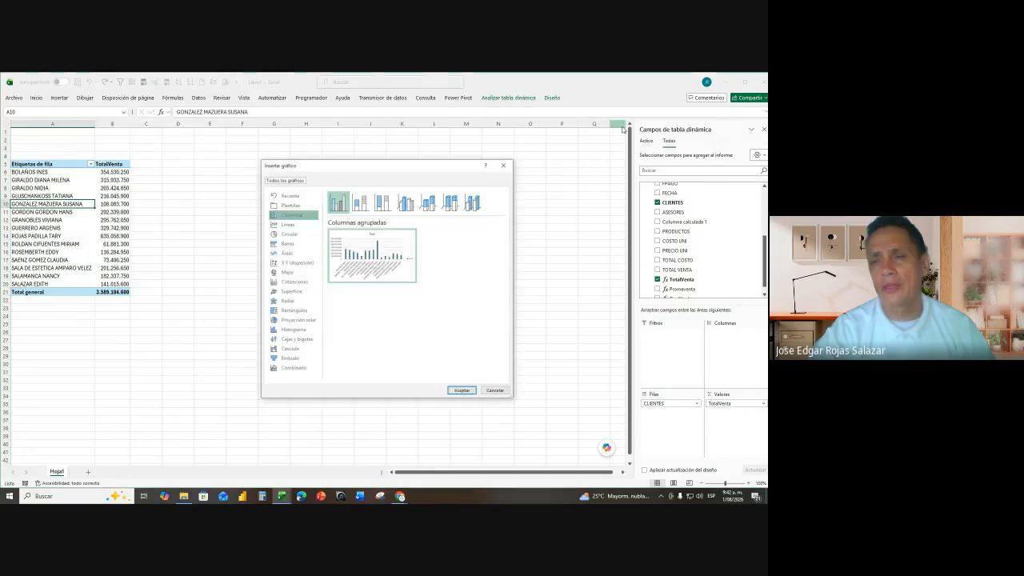
left_click(293, 368)
left_click(366, 206)
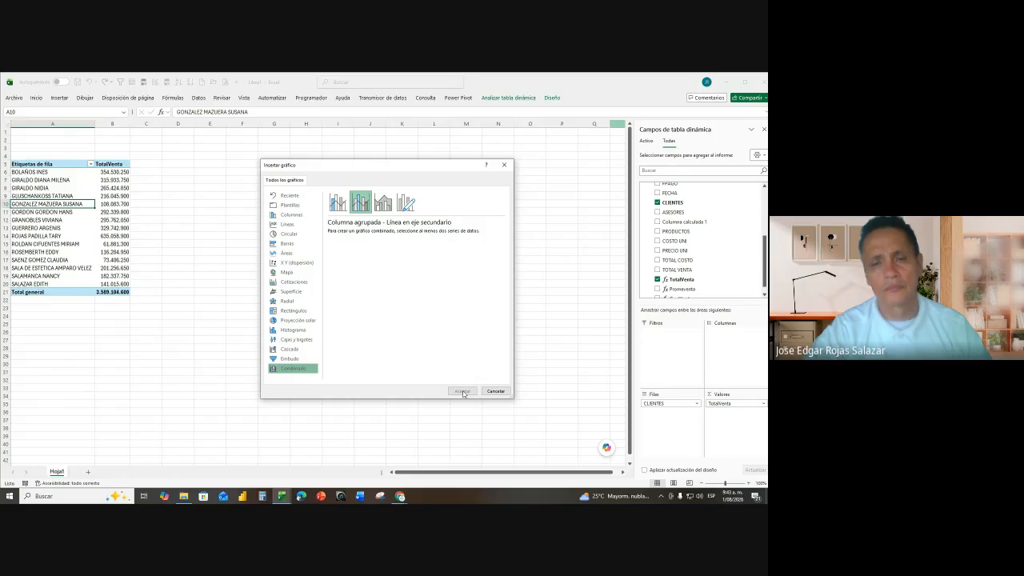
left_click(337, 201)
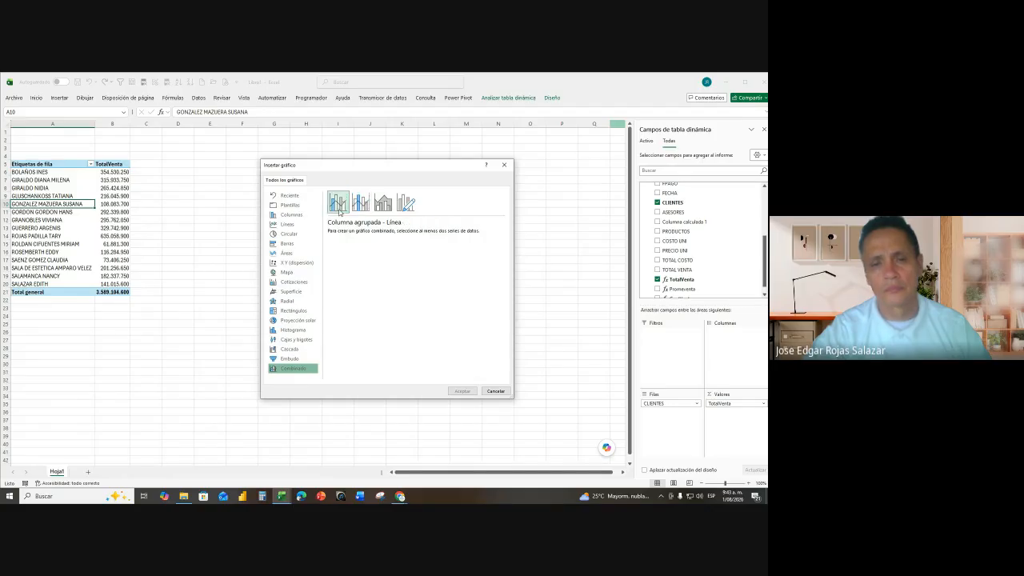
left_click(360, 202)
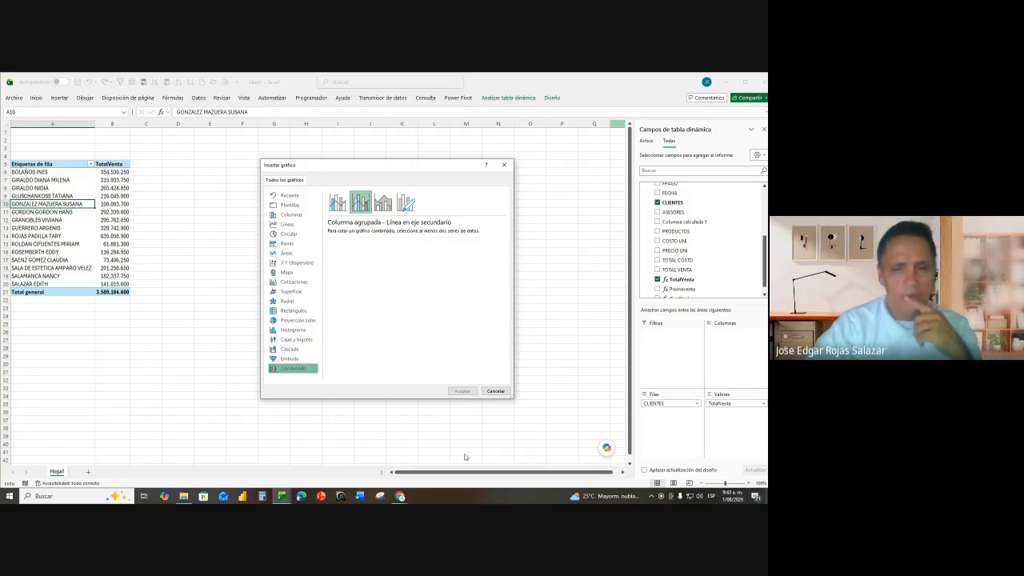
left_click(493, 392)
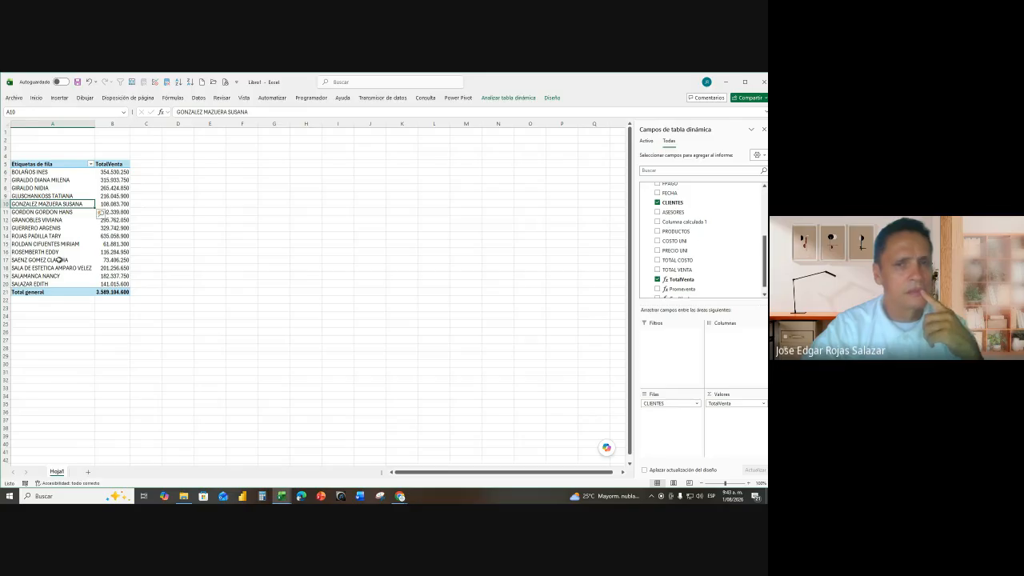
- Try to insert a combo chart for the pivot table, starting from a cell in the TotalVenta column
left_click(104, 240)
left_click(63, 241)
left_click(113, 227)
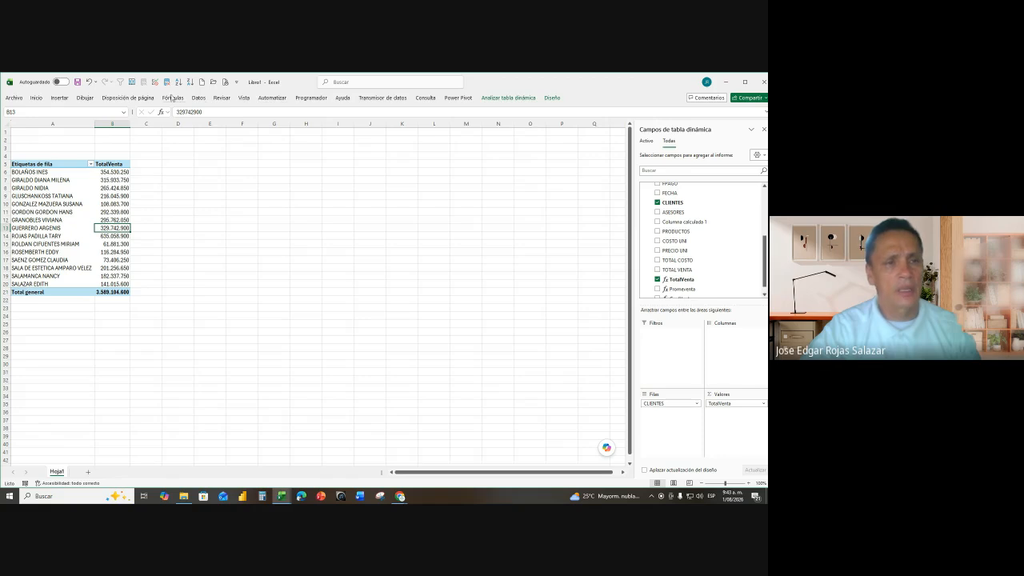
left_click(60, 98)
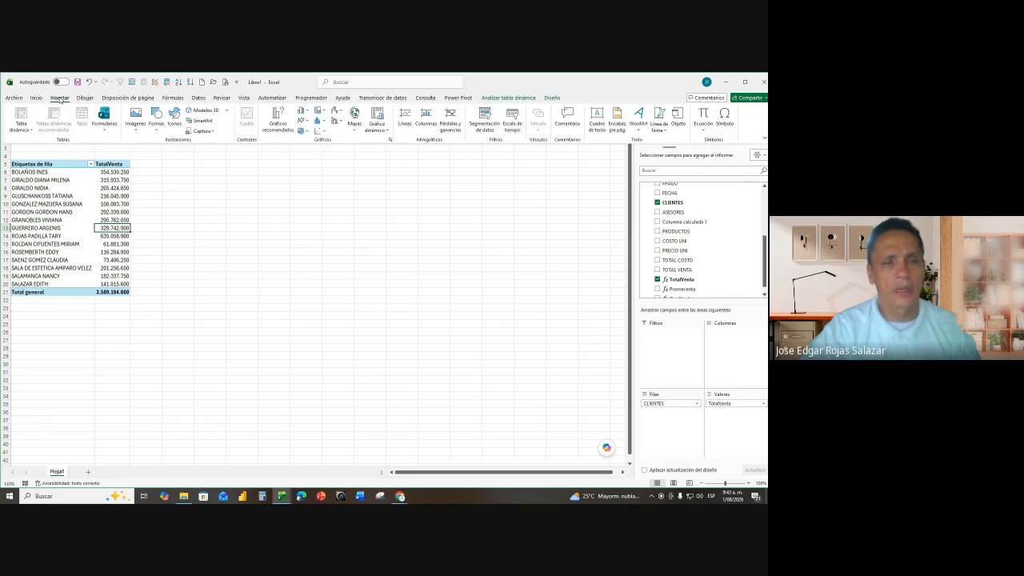
left_click(338, 126)
left_click(365, 152)
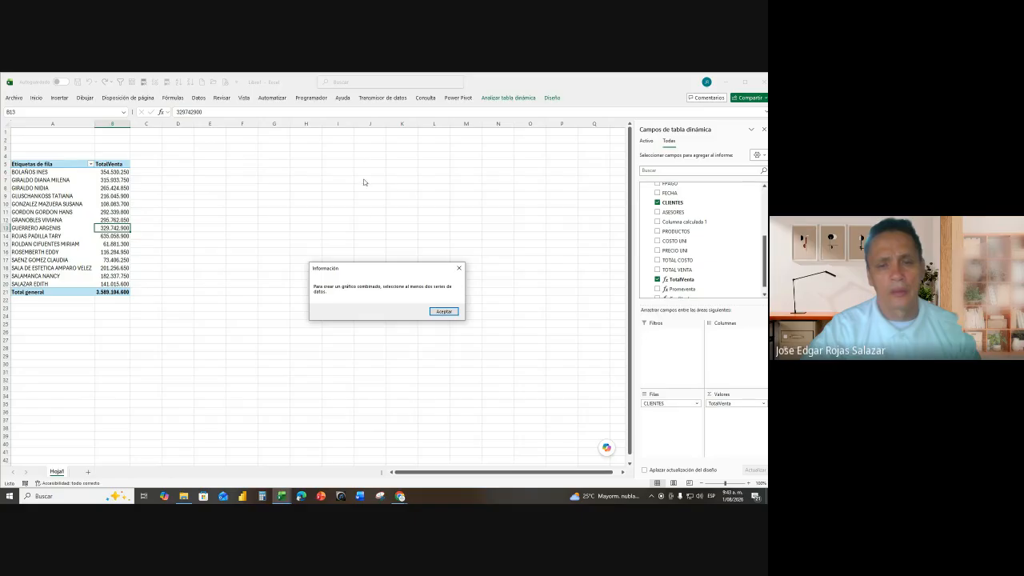
left_click(444, 311)
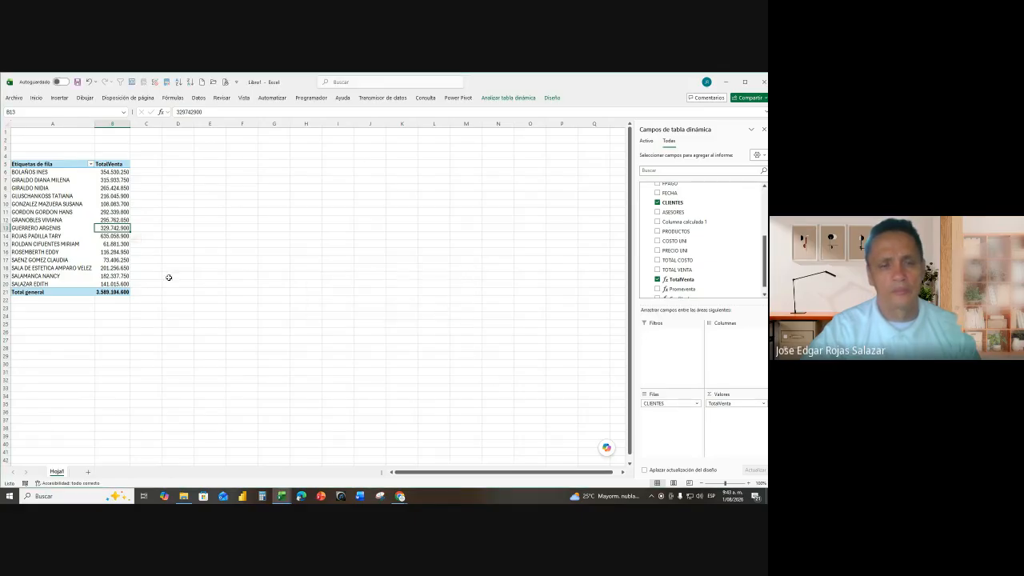
left_click(49, 231)
left_click(27, 181)
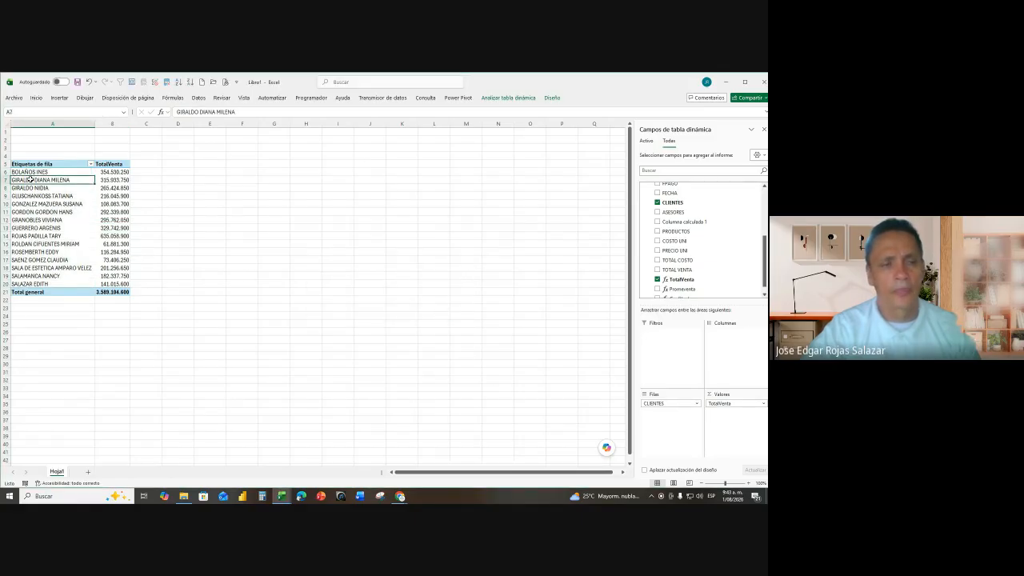
left_click(510, 98)
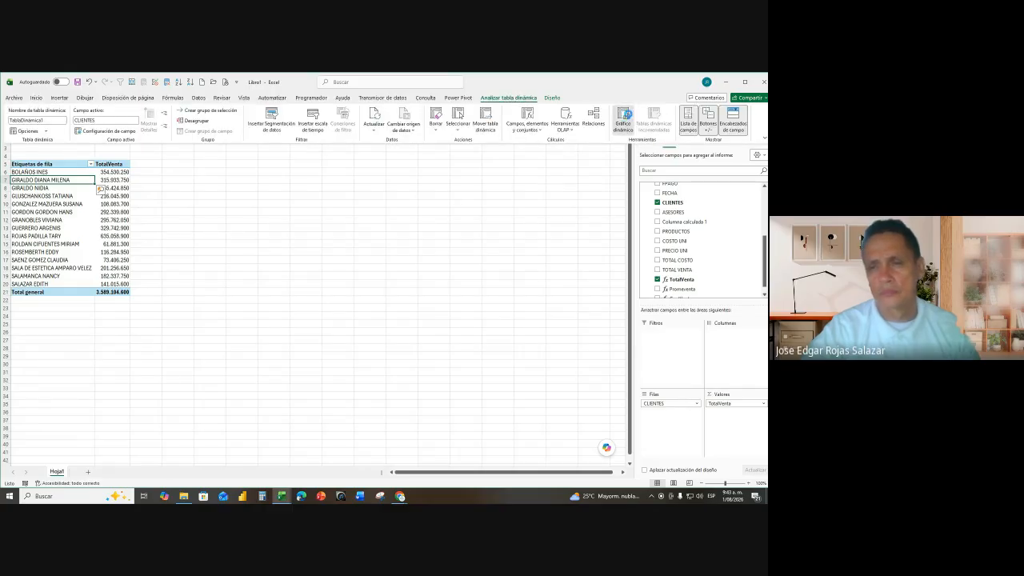
left_click(625, 118)
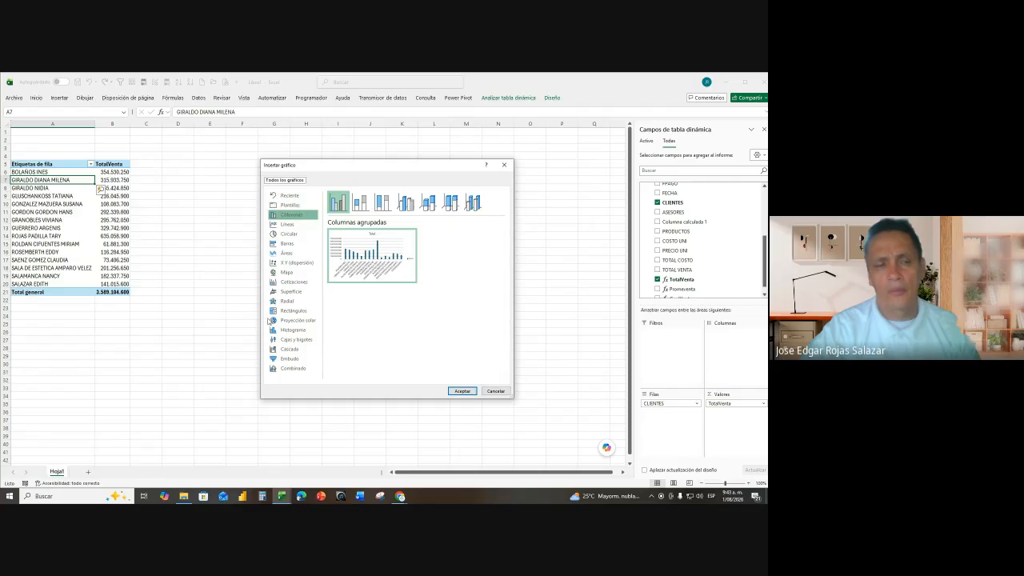
left_click(495, 391)
- Add the TotalVenta measure to the pivot table's values a second time and show that copy as % del total de columnas
left_click(109, 204)
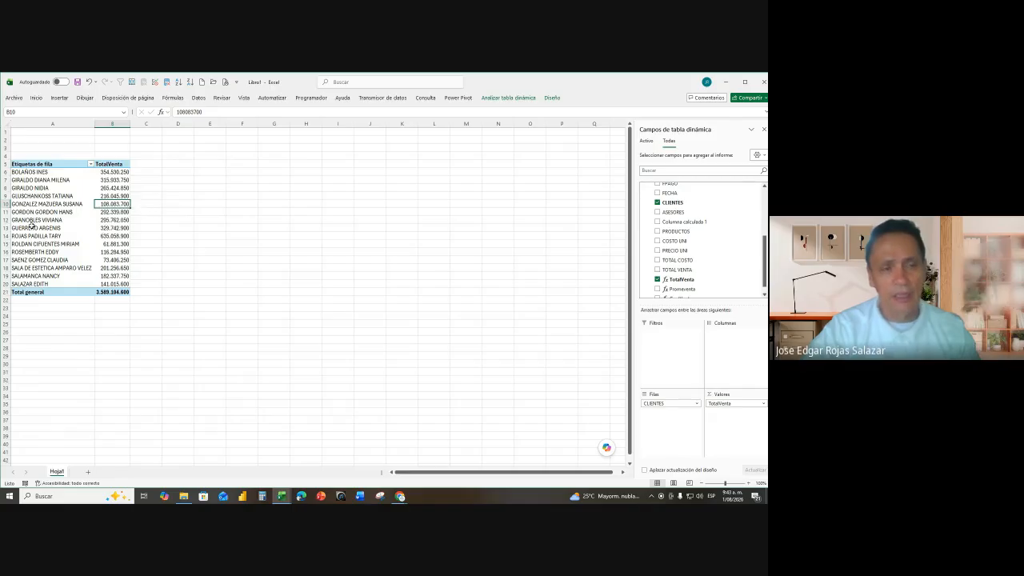
left_click(690, 281)
left_click_drag(691, 280, 735, 434)
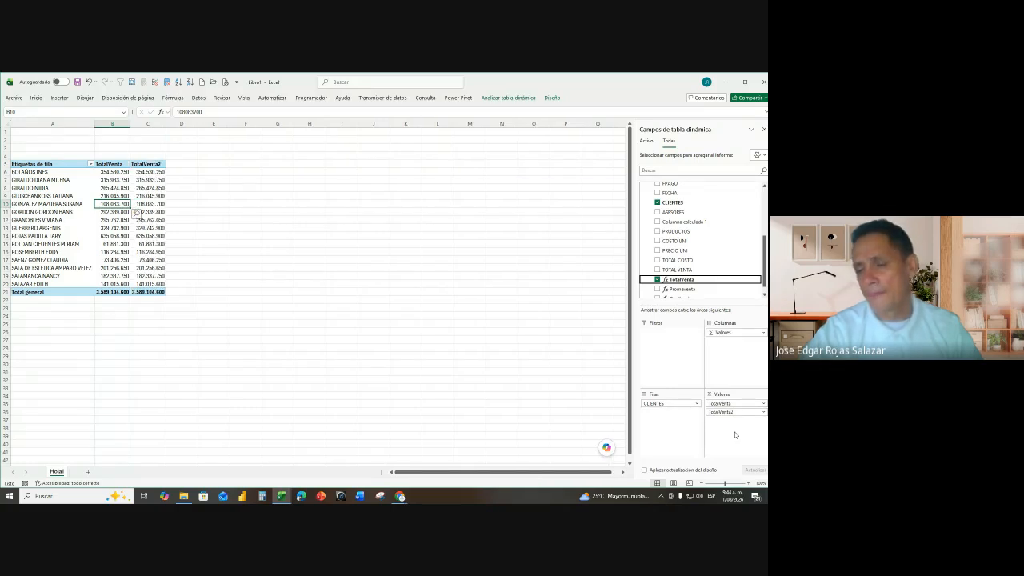
left_click(148, 188)
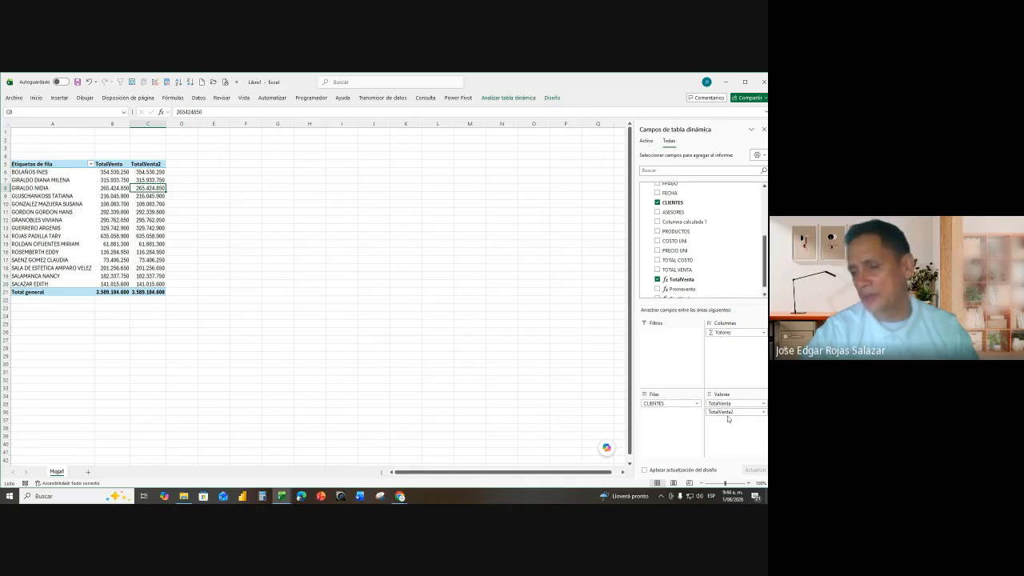
right_click(153, 188)
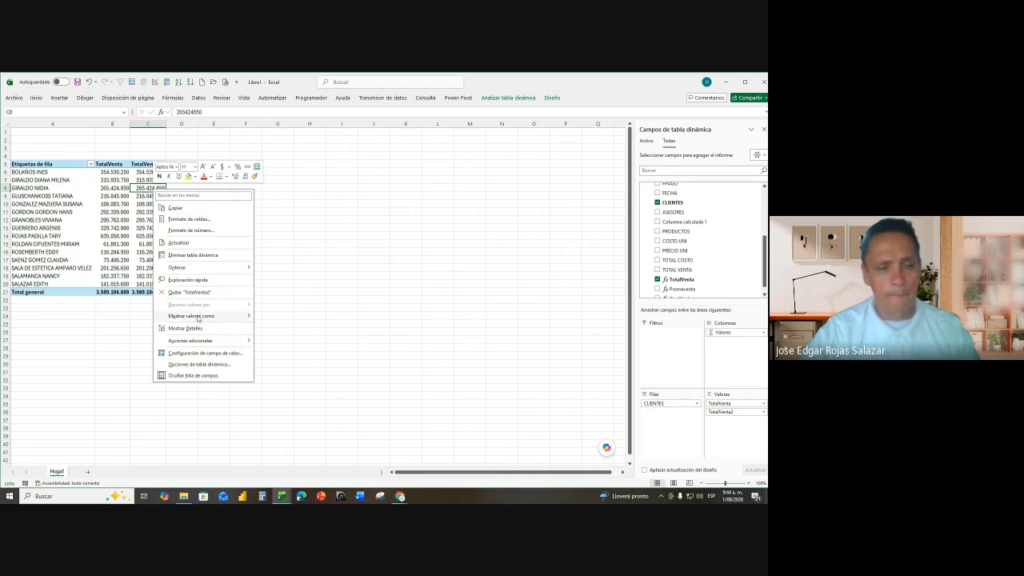
mouse_move(198, 318)
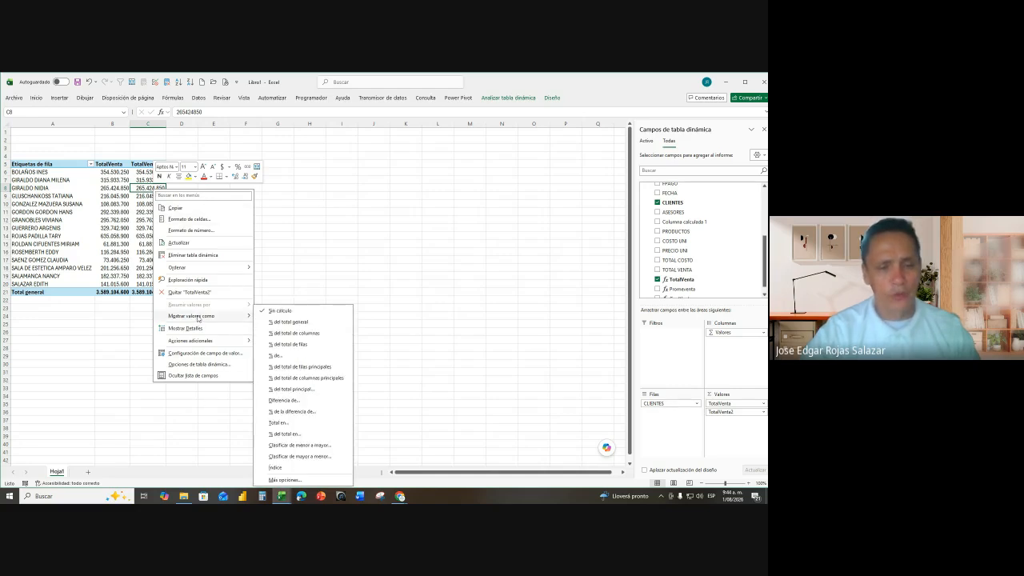
left_click(309, 334)
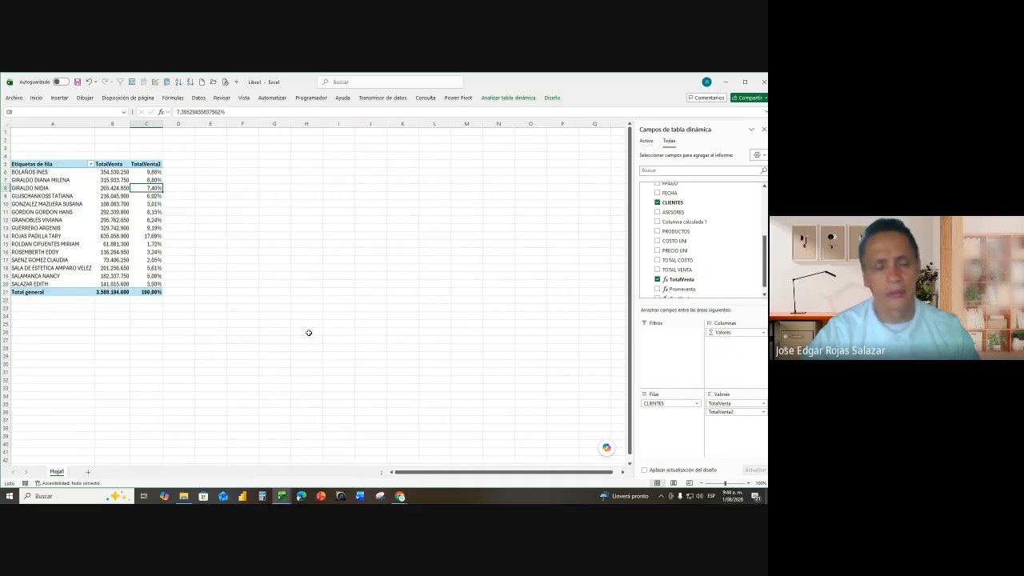
- Insert a combined pivot chart of the type Columna agrupada - Línea en eje secundario for the client pivot table
left_click(114, 219)
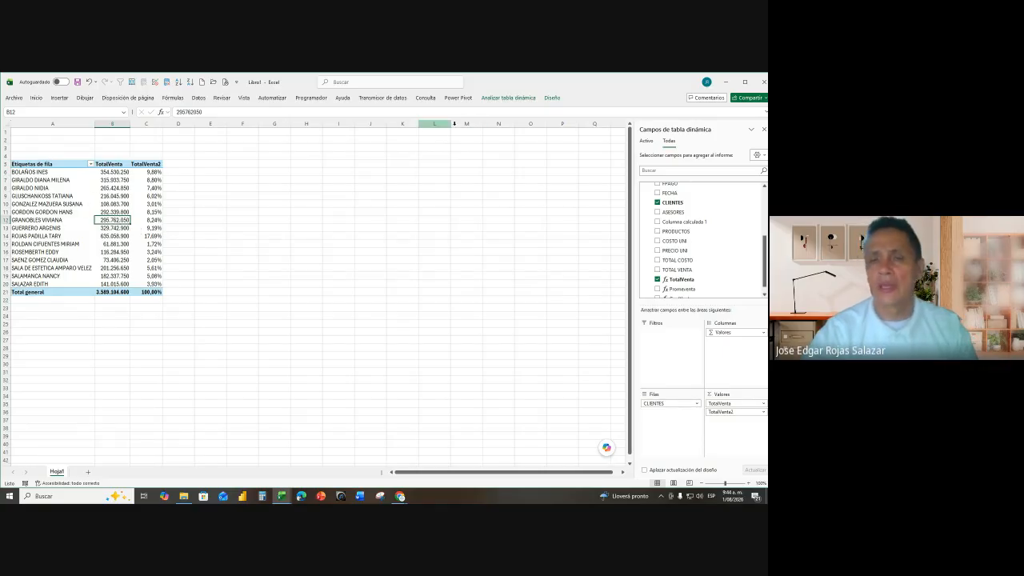
left_click(509, 97)
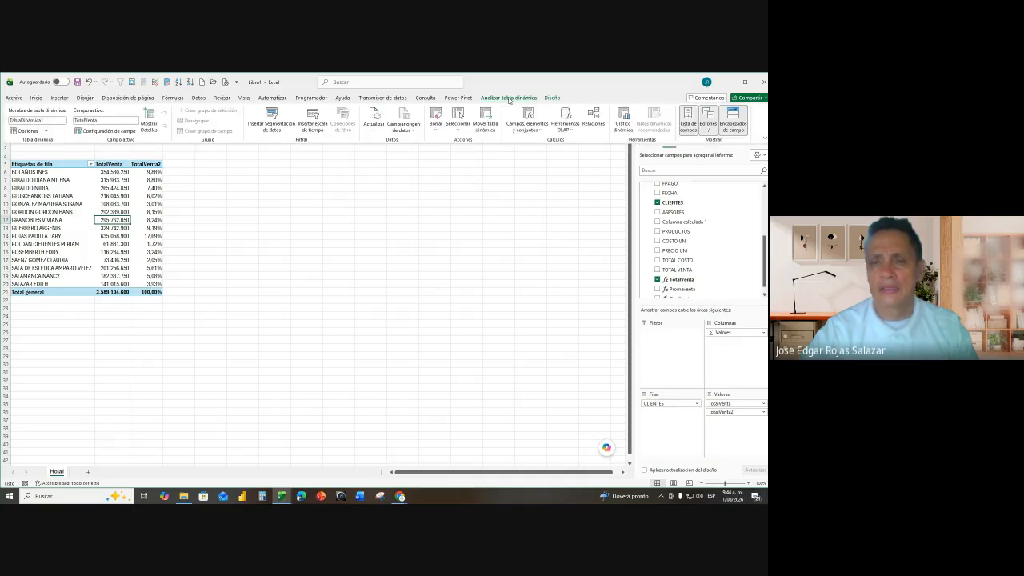
left_click(623, 120)
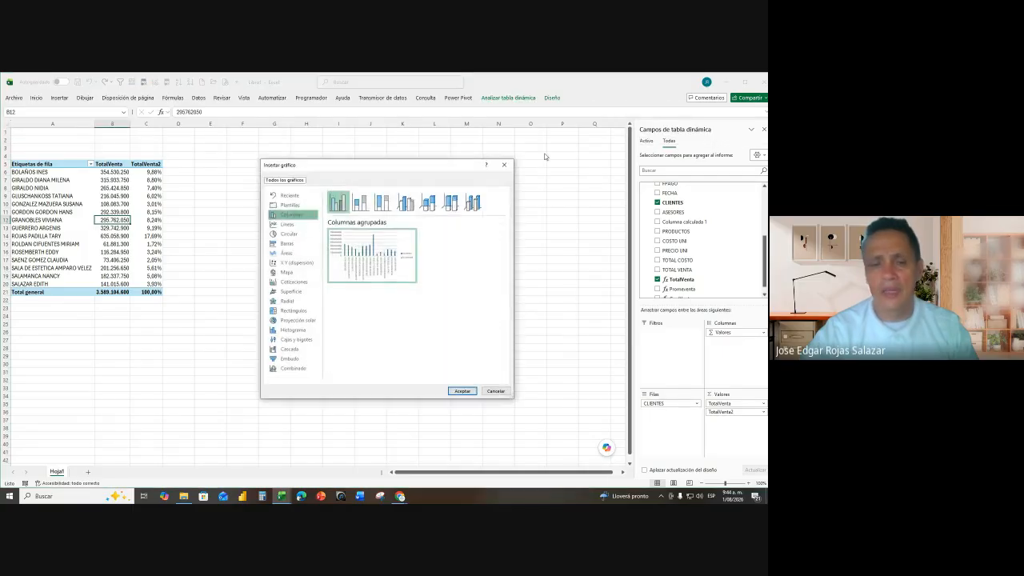
left_click(293, 368)
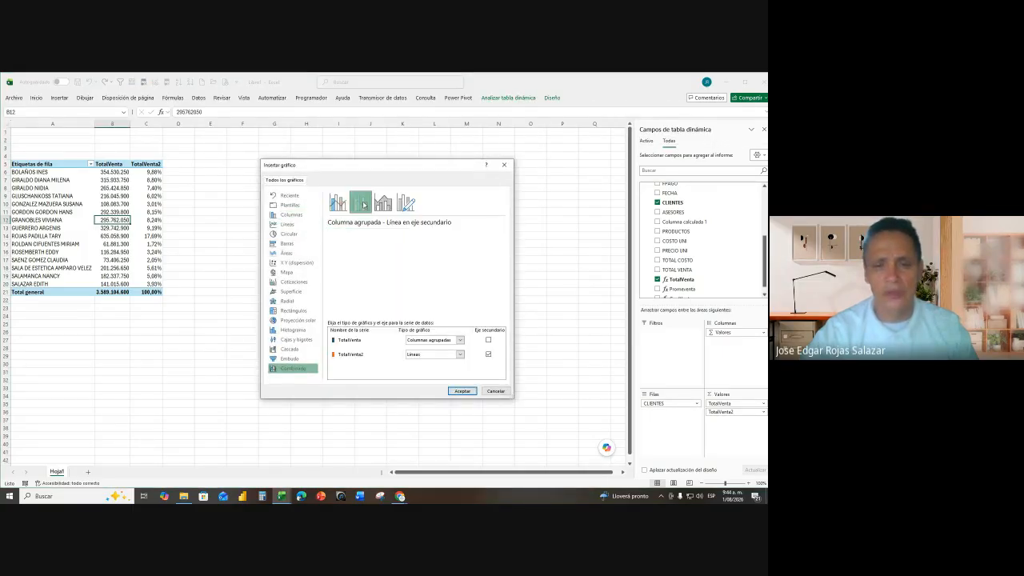
left_click(457, 391)
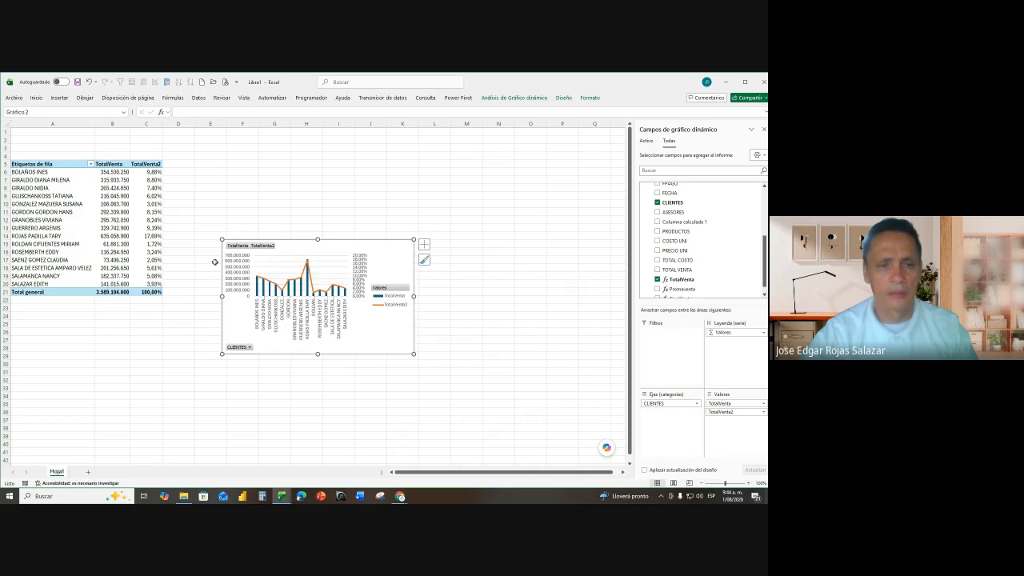
- Place the combined chart beside the top of the client pivot table and enlarge it
left_click_drag(350, 245, 330, 169)
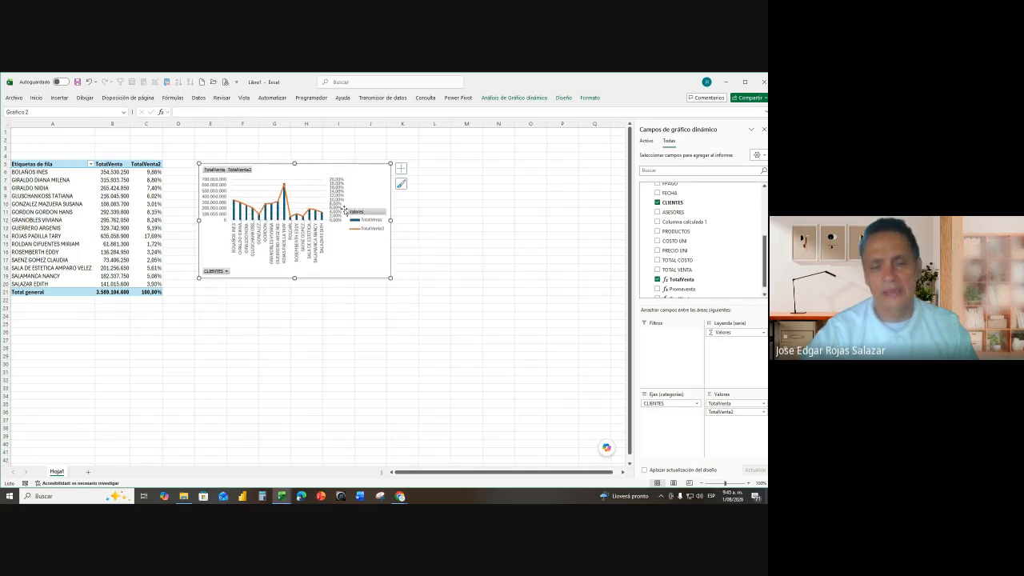
left_click_drag(390, 278, 450, 292)
left_click(356, 339)
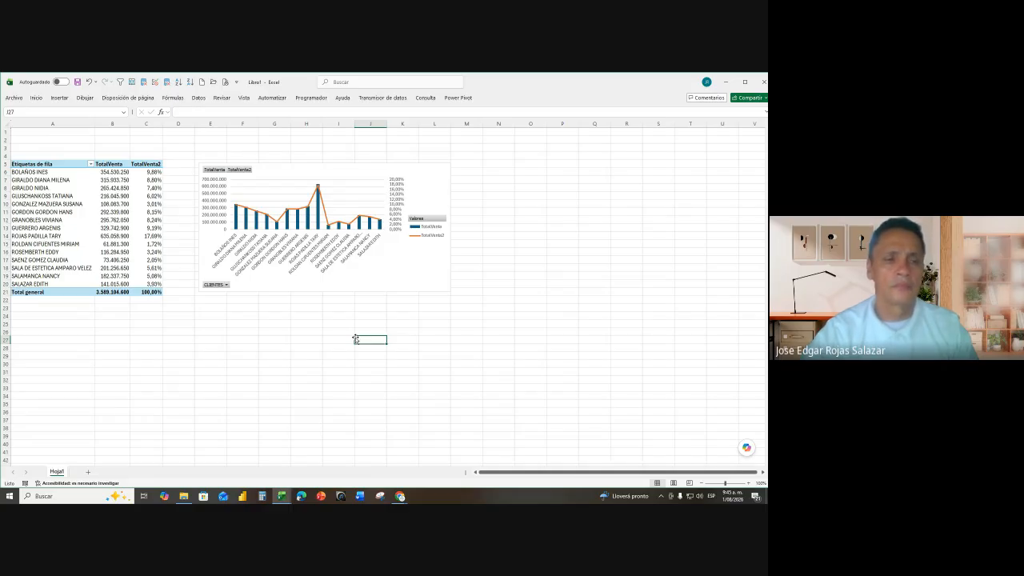
- Switch to the Power Pivot window and create a pivot table from the data model on existing sheet Hoja1 at cell A27
left_click(21, 163)
left_click(40, 219)
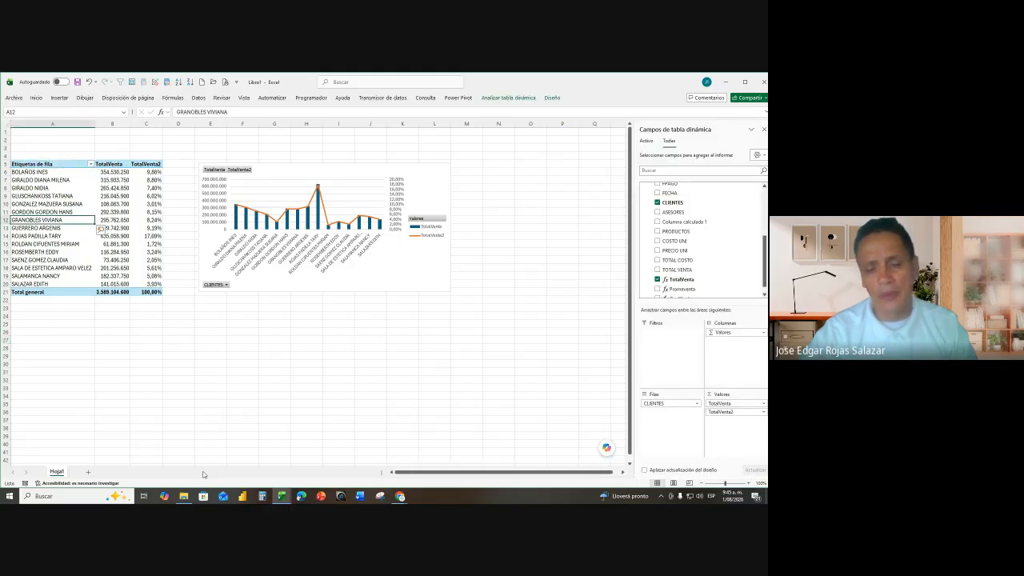
left_click(281, 496)
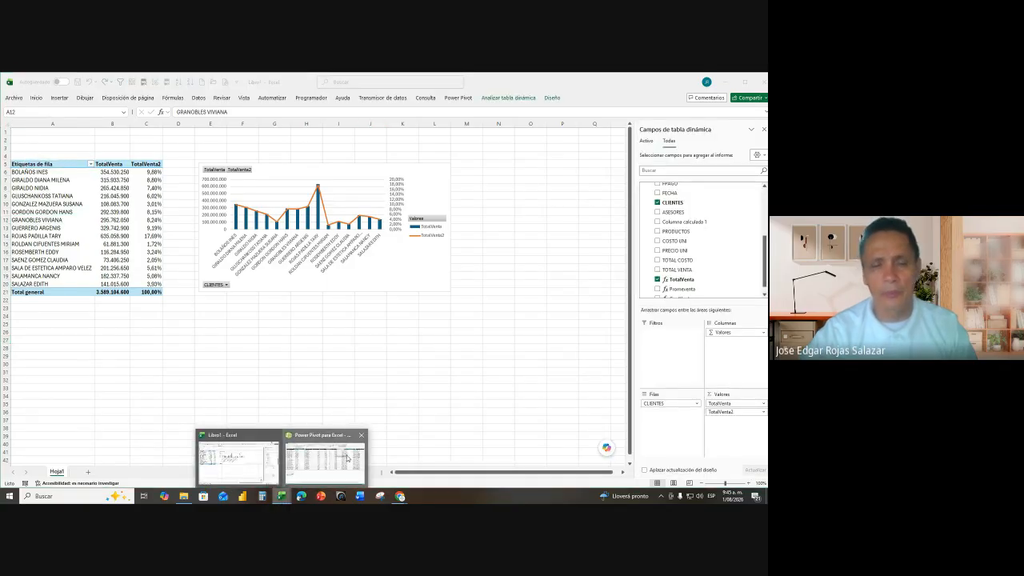
left_click(347, 458)
left_click(396, 264)
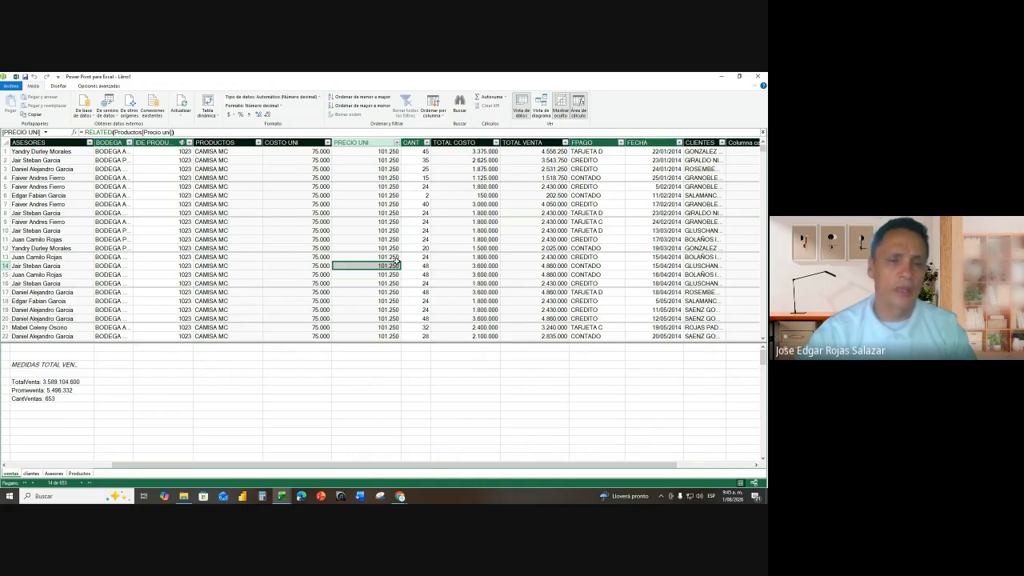
left_click(214, 114)
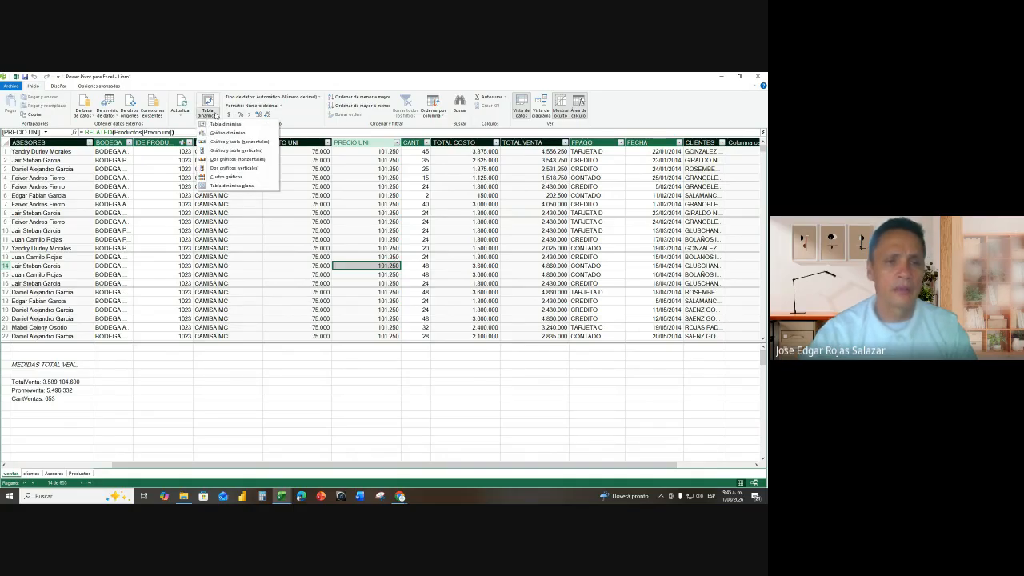
left_click(223, 126)
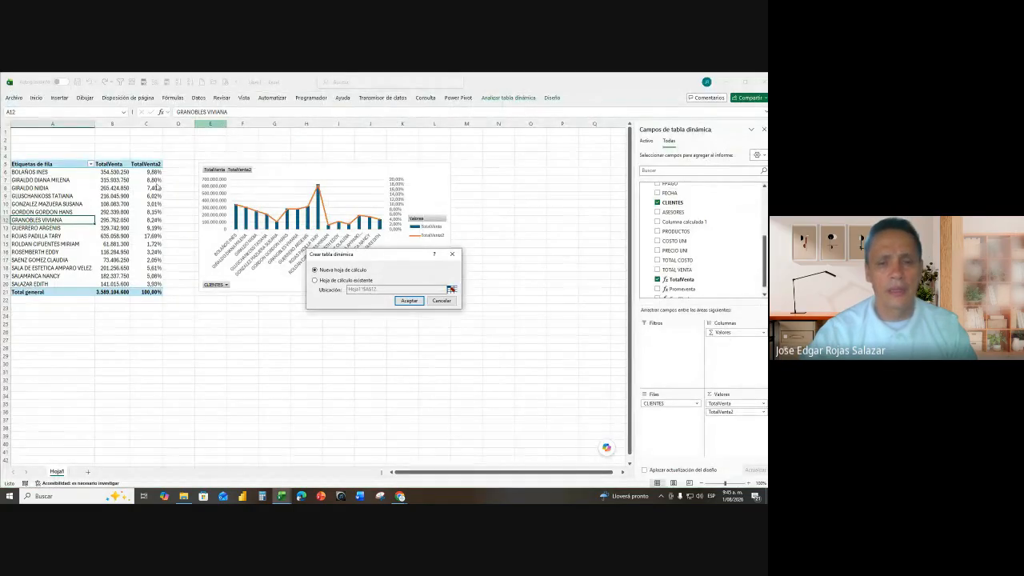
left_click(314, 281)
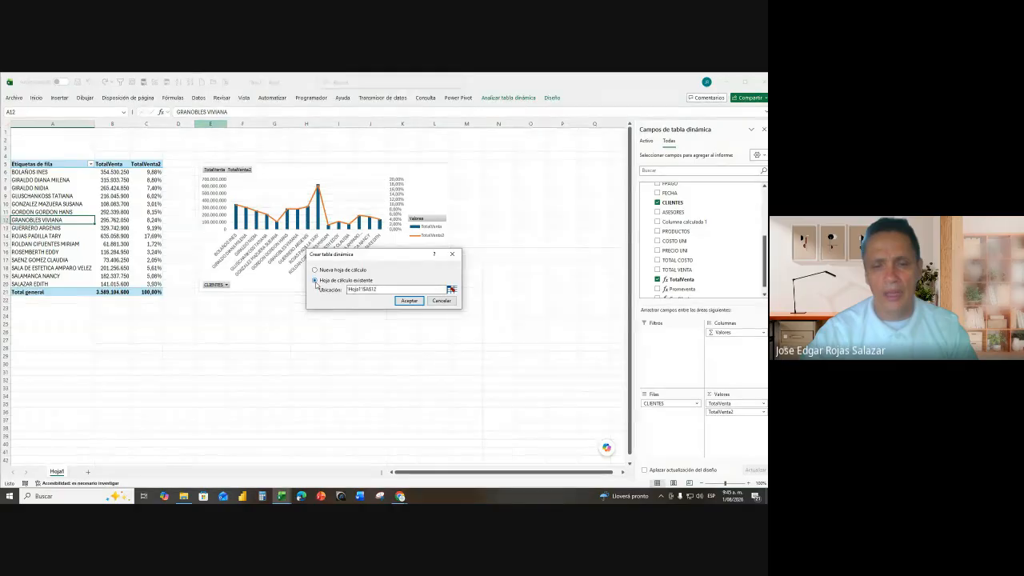
left_click(452, 290)
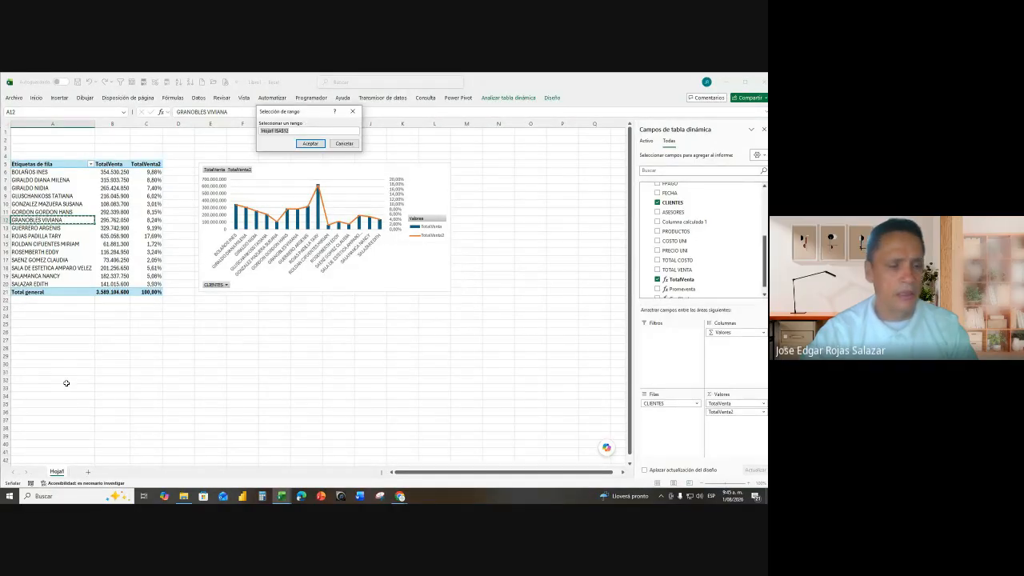
left_click(28, 339)
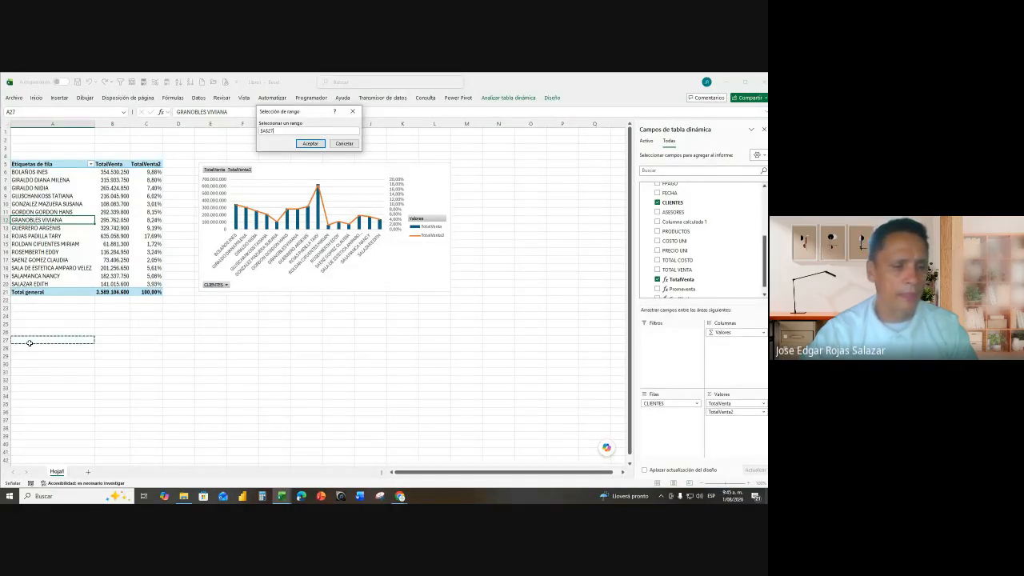
left_click(311, 146)
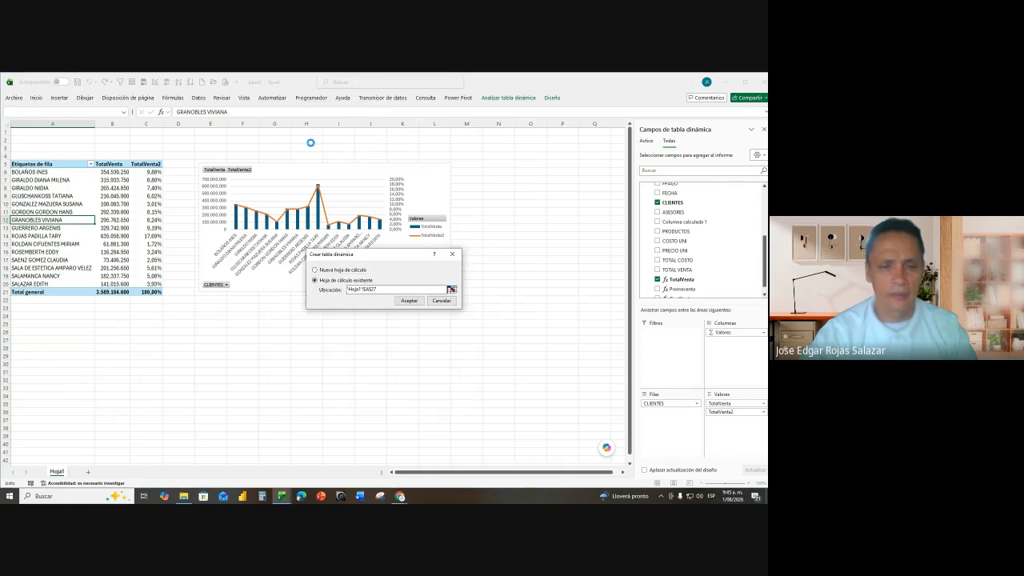
left_click(409, 301)
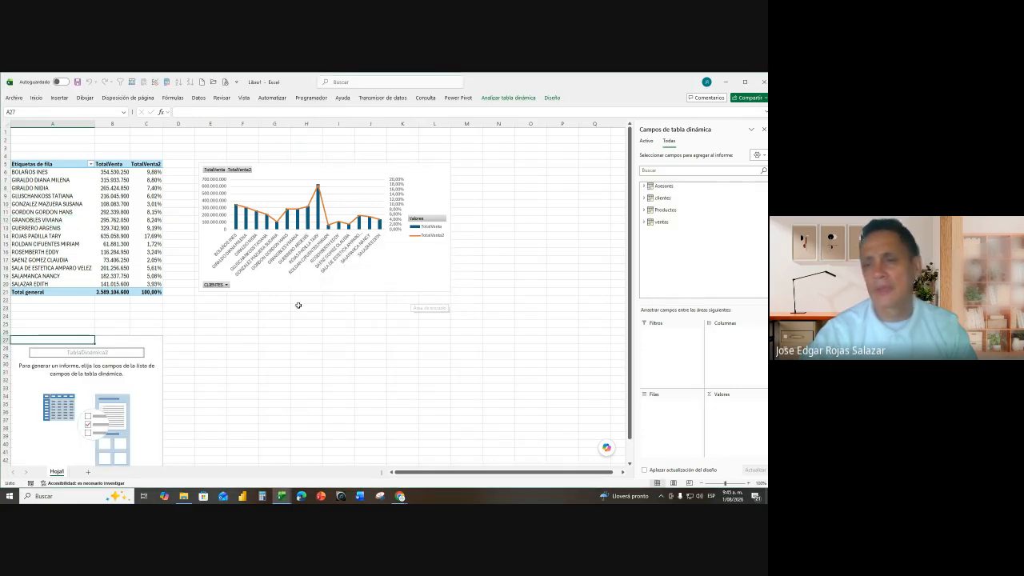
- Add ASESORES from the ventas table as rows and the TotalVenta measure as values in the new pivot table
left_click(645, 222)
scroll(667, 261, "down", 2)
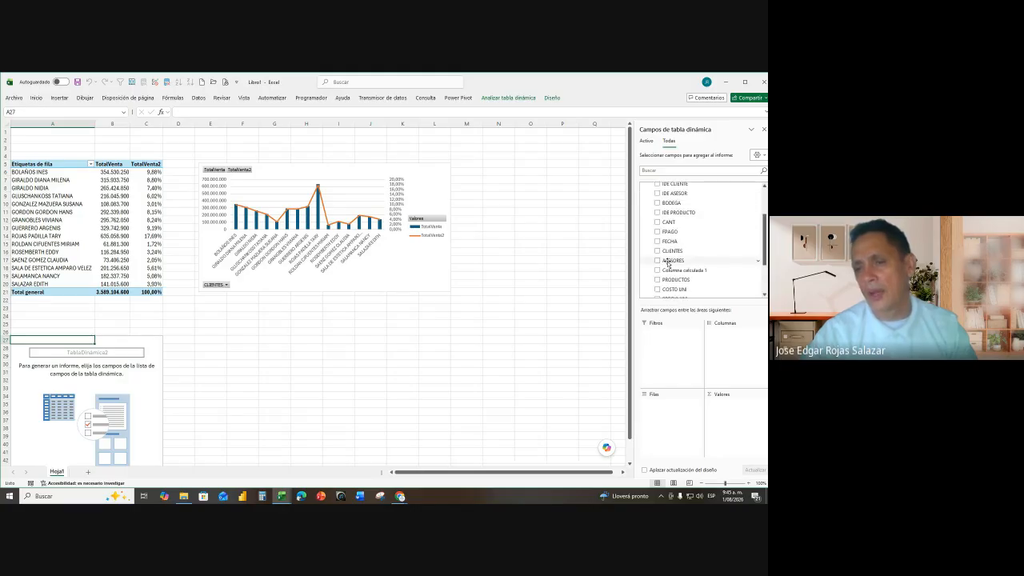
left_click(657, 241)
scroll(659, 272, "down", 1)
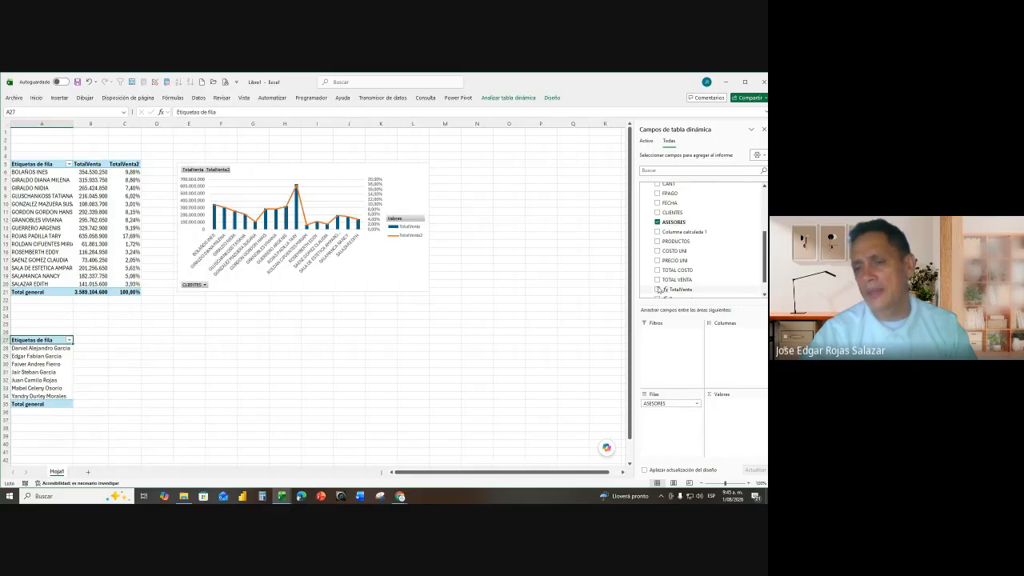
left_click(658, 290)
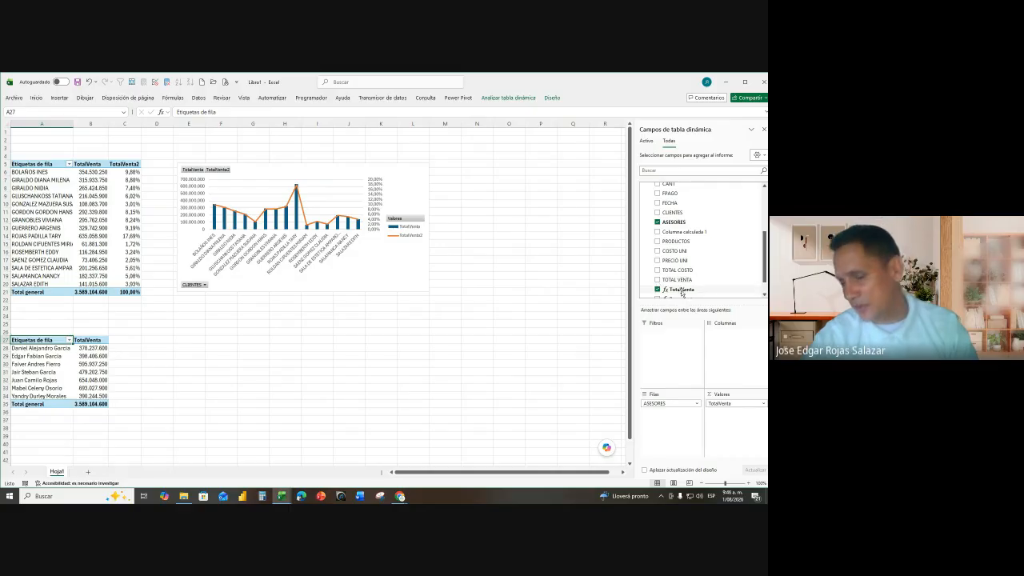
- Insert a pie pivot chart (Circular) of TotalVenta by adviser from the second pivot table
left_click(84, 379)
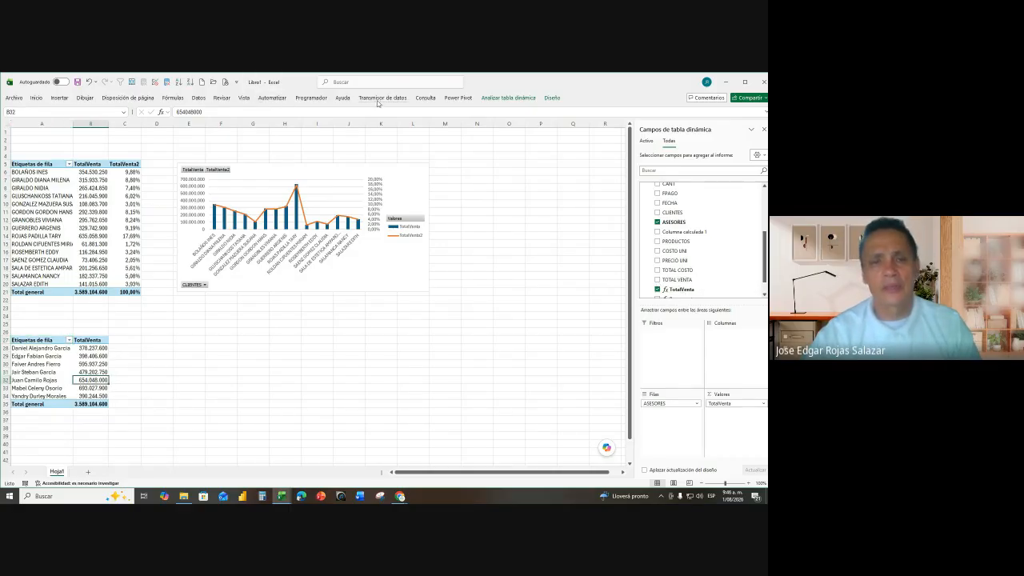
left_click(516, 97)
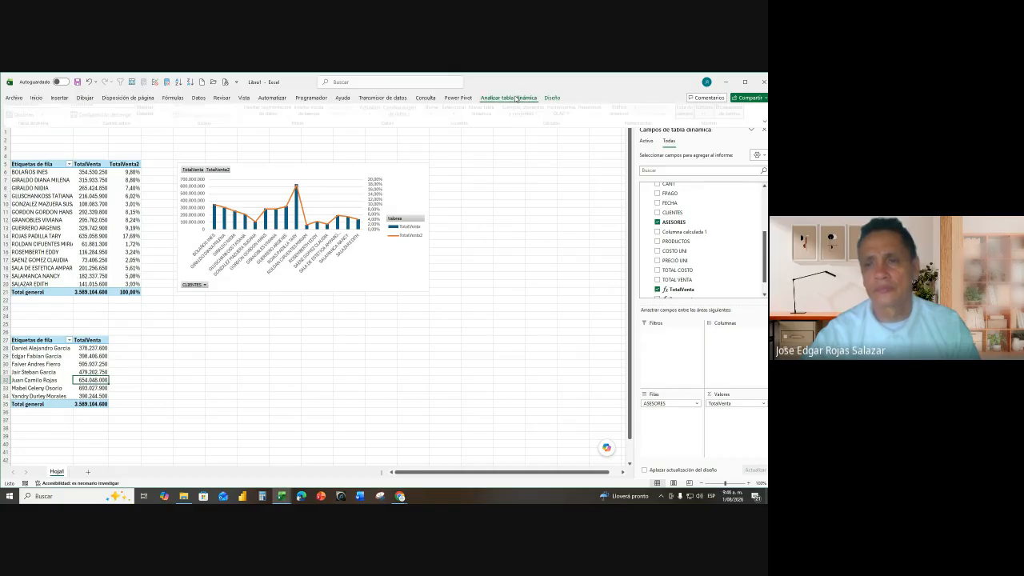
left_click(625, 121)
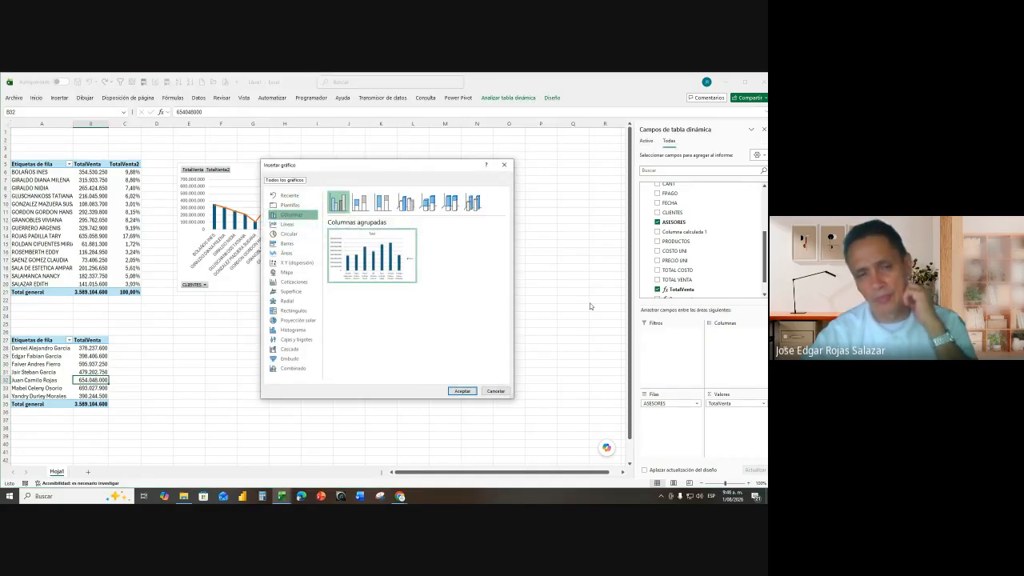
left_click(289, 234)
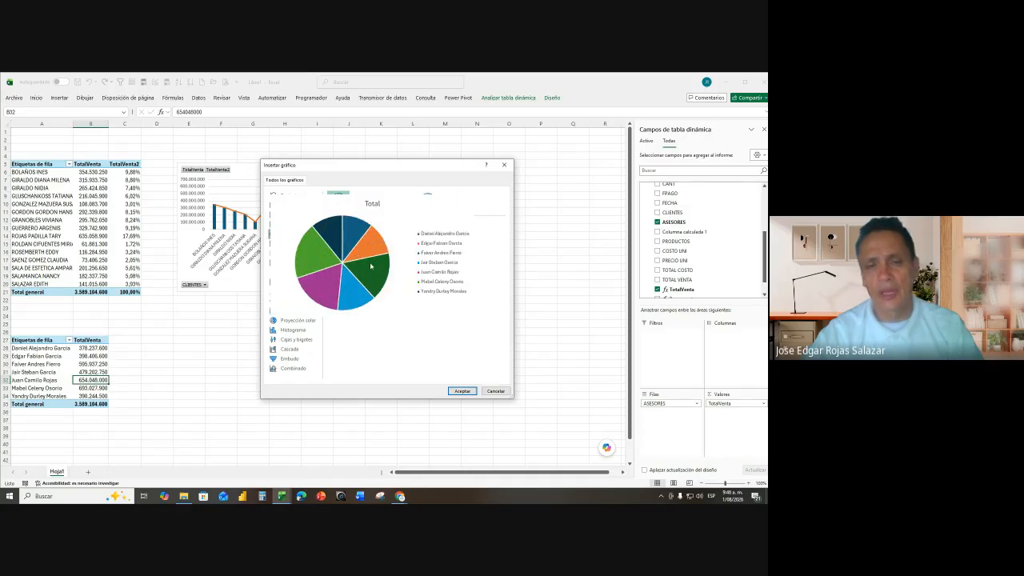
left_click(462, 390)
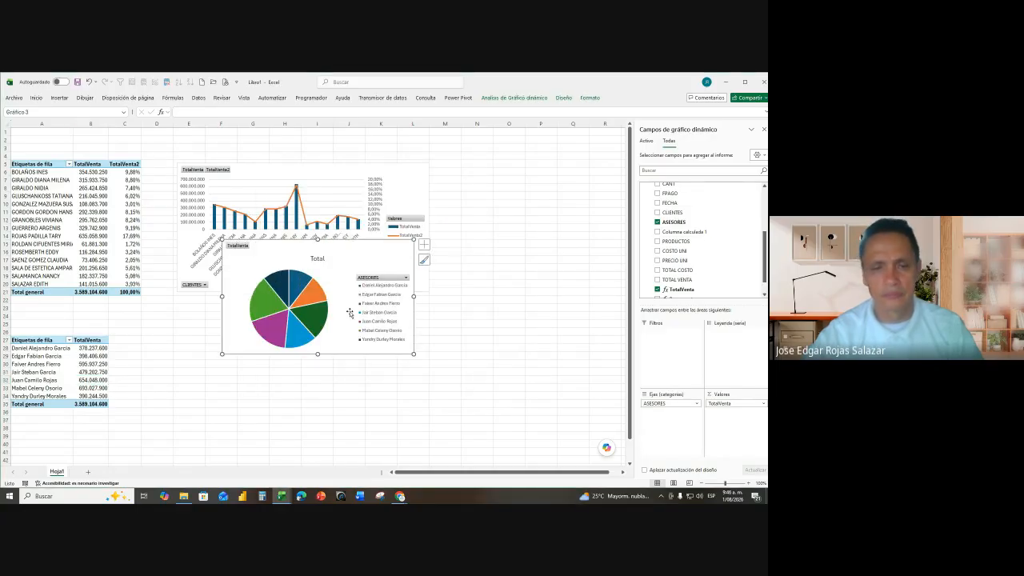
- Position the pie chart beside the adviser pivot table, below the combined chart, and deselect it
left_click_drag(359, 248, 311, 318)
scroll(364, 365, "down", 3)
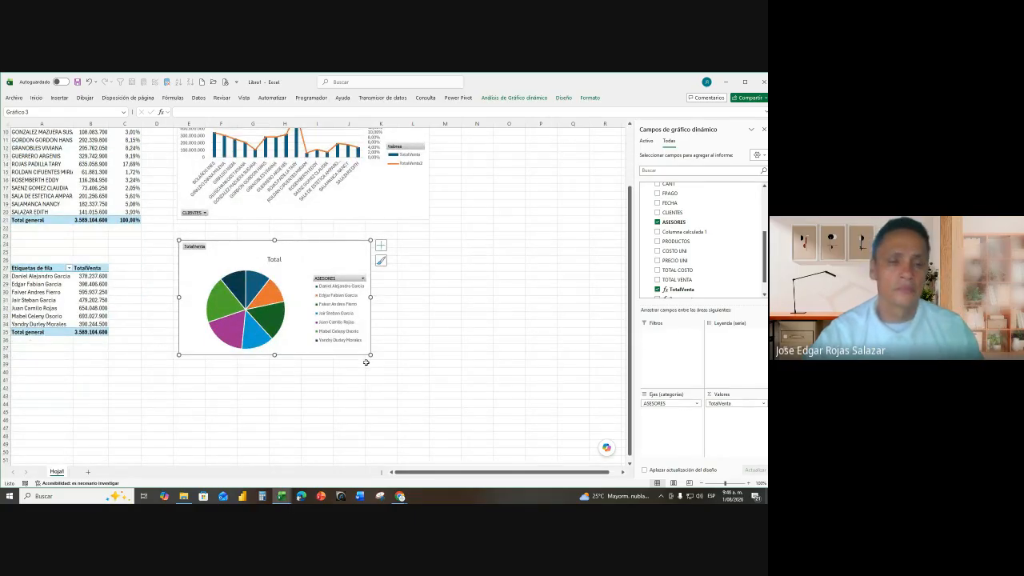
left_click(316, 389)
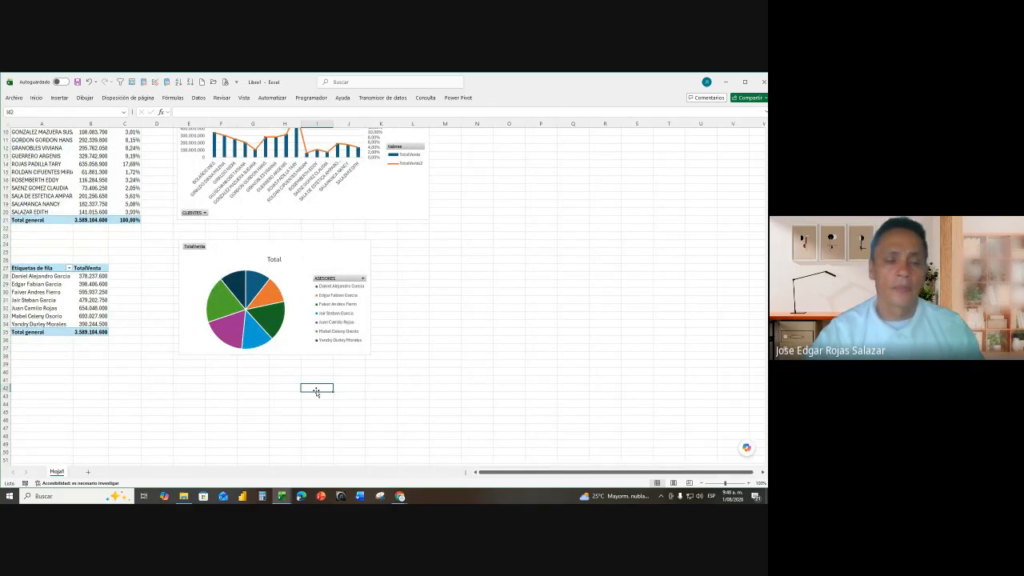
- Switch to Power Pivot again and create a third pivot table on existing sheet Hoja1 at cell A46
left_click(282, 496)
left_click(324, 459)
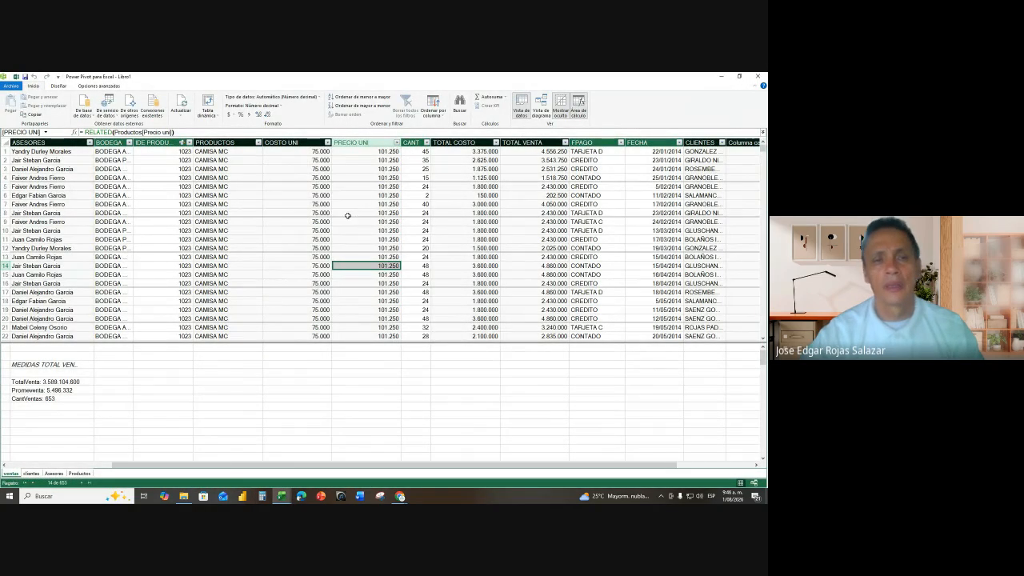
left_click(218, 117)
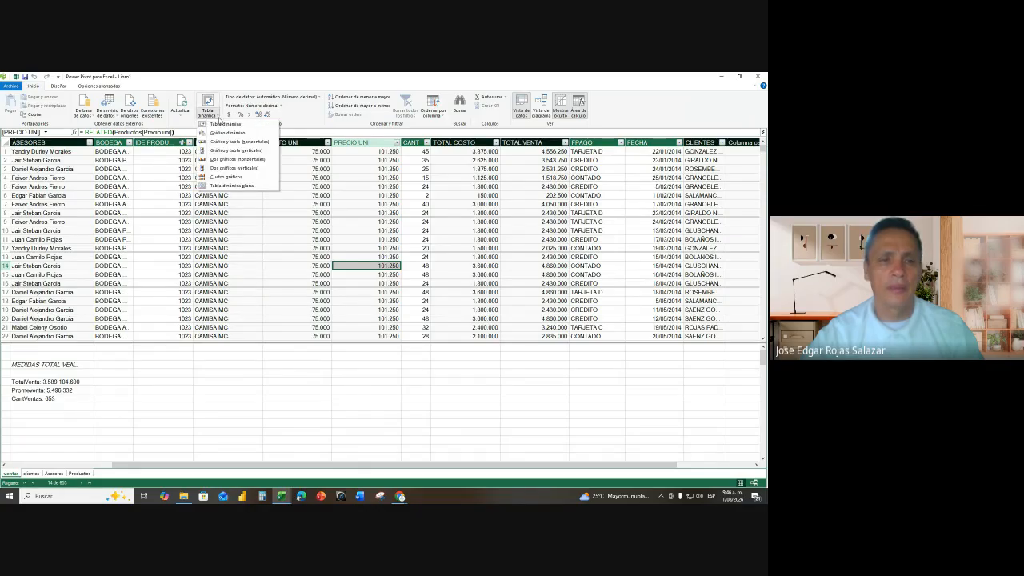
left_click(222, 131)
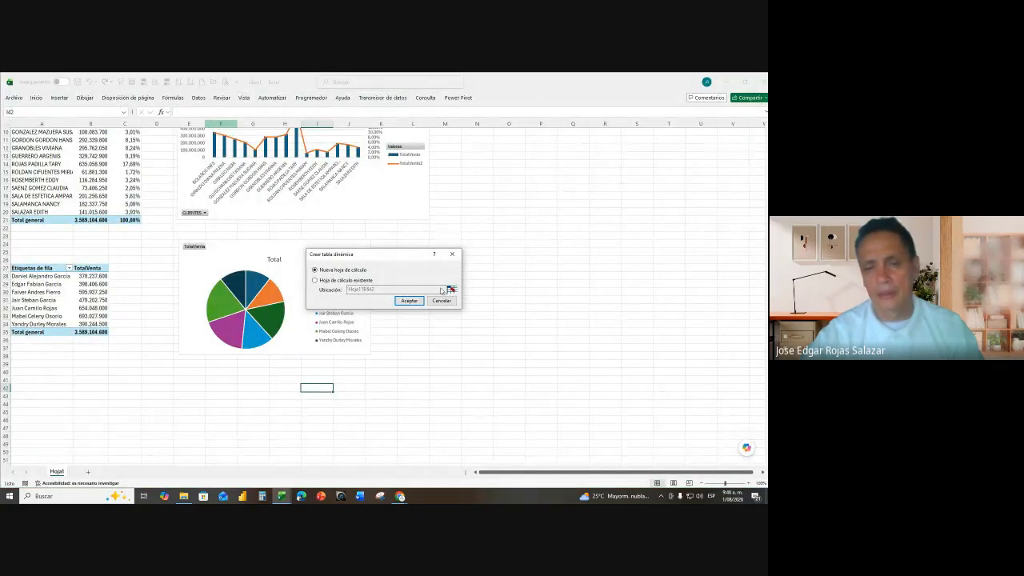
left_click(315, 280)
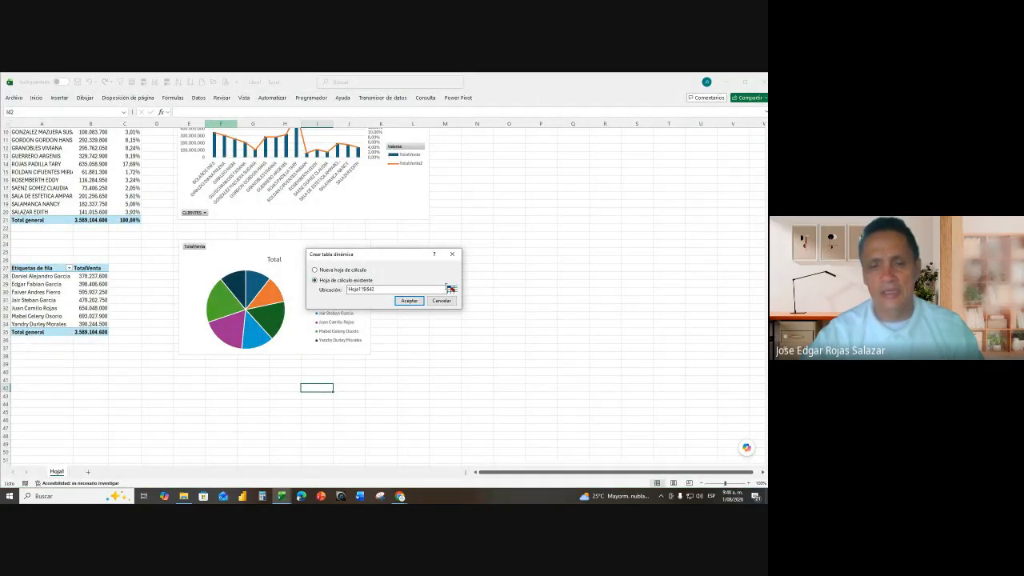
left_click(452, 289)
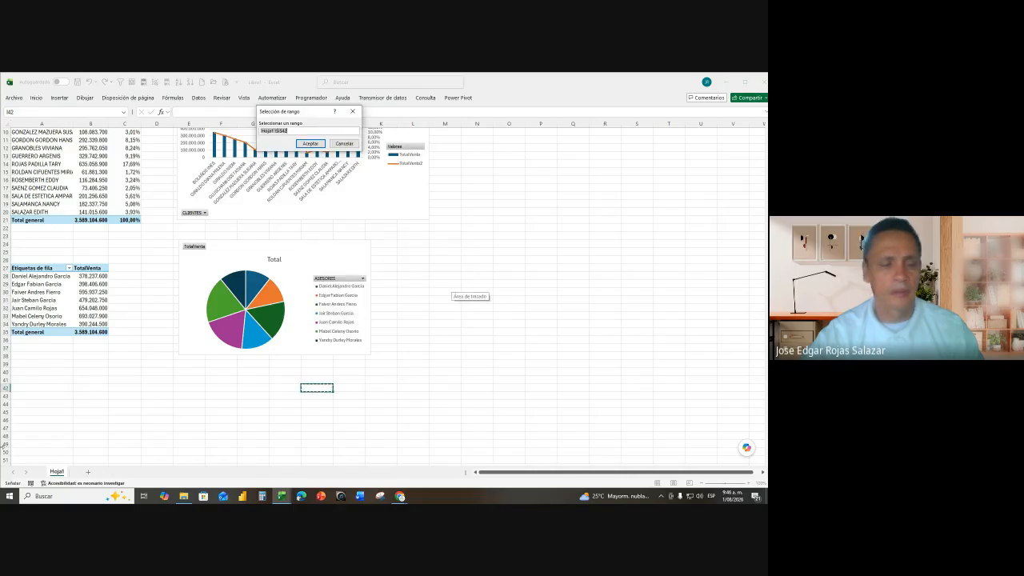
left_click(32, 419)
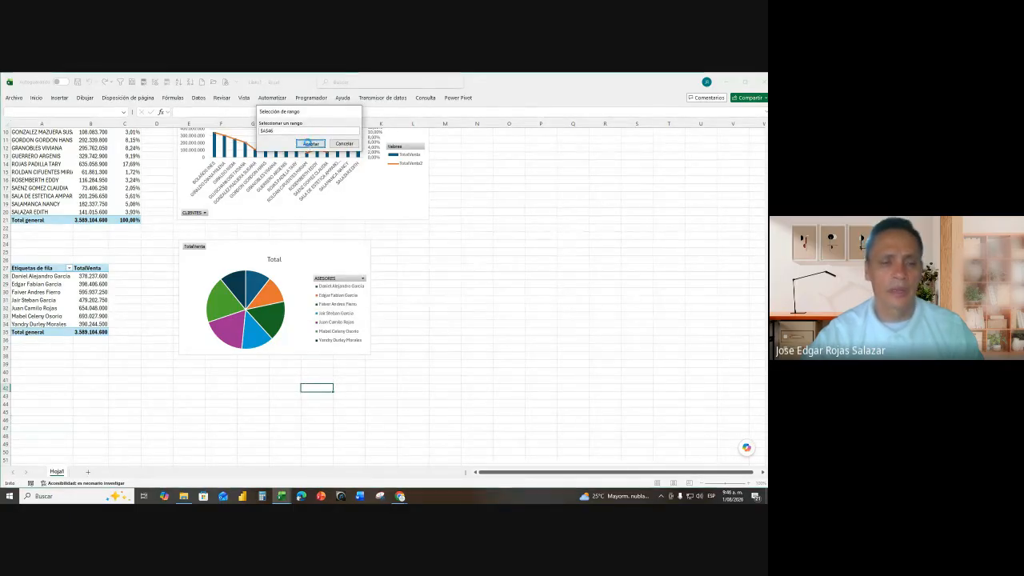
left_click(308, 144)
left_click(409, 300)
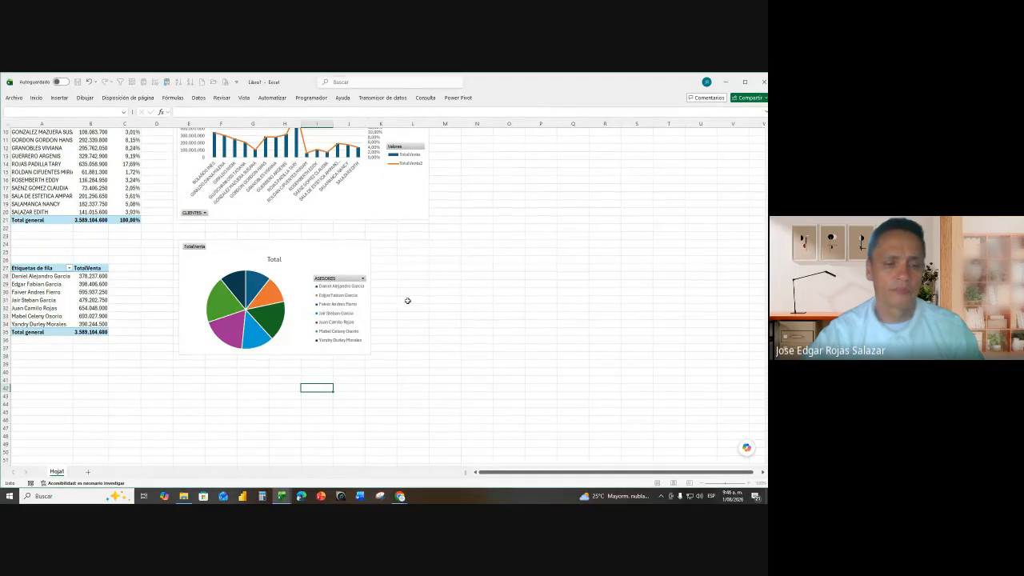
scroll(318, 405, "down", 5)
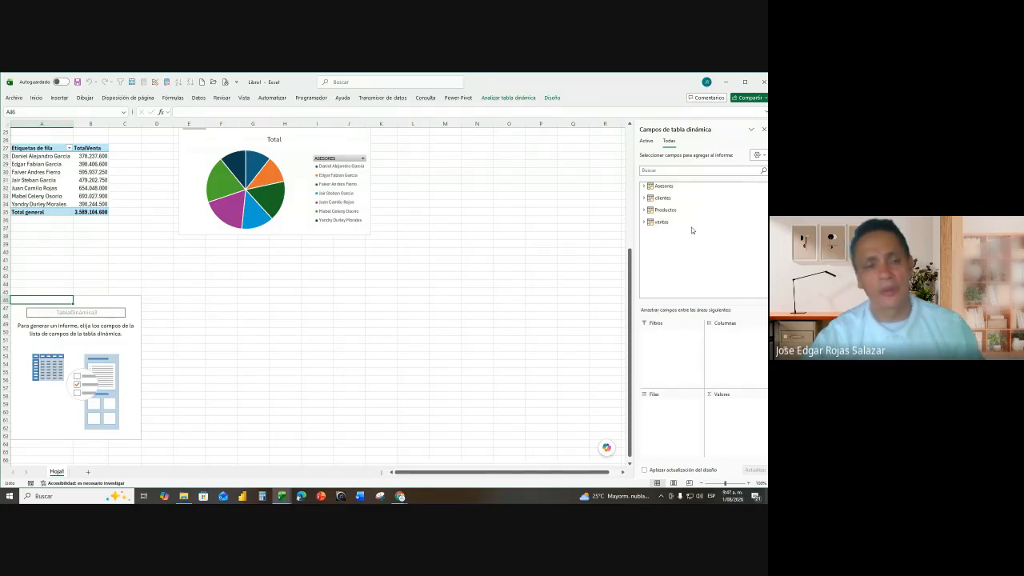
- Add PRODUCTOS from the ventas table as rows and the TotalVenta measure as values in the third pivot table
left_click(645, 222)
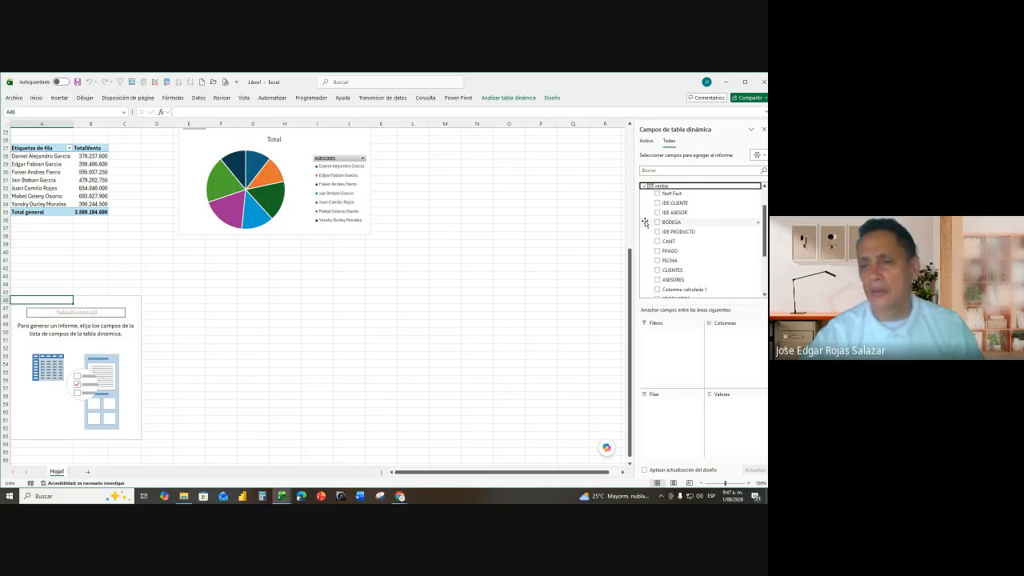
scroll(709, 256, "down", 3)
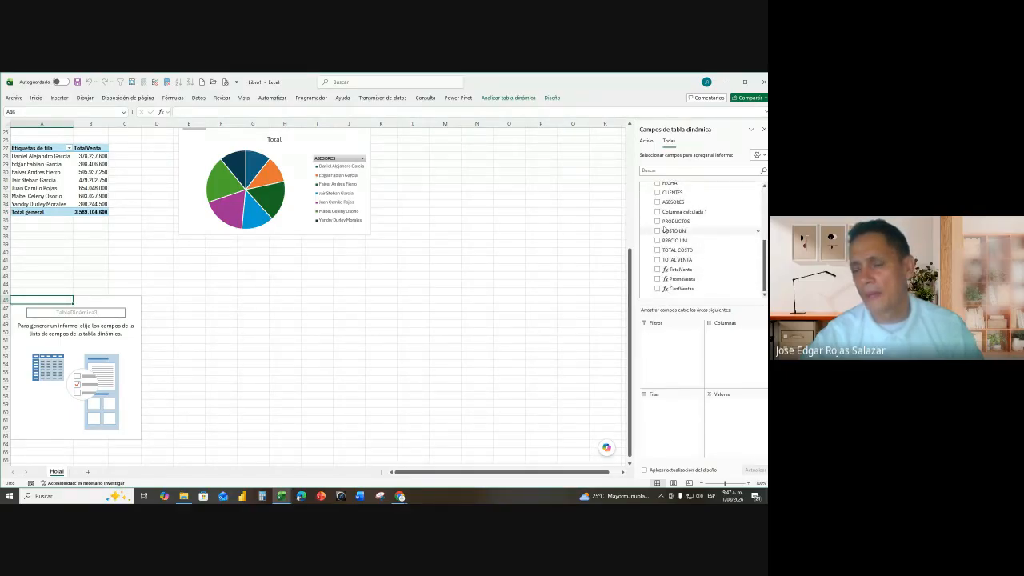
left_click(657, 222)
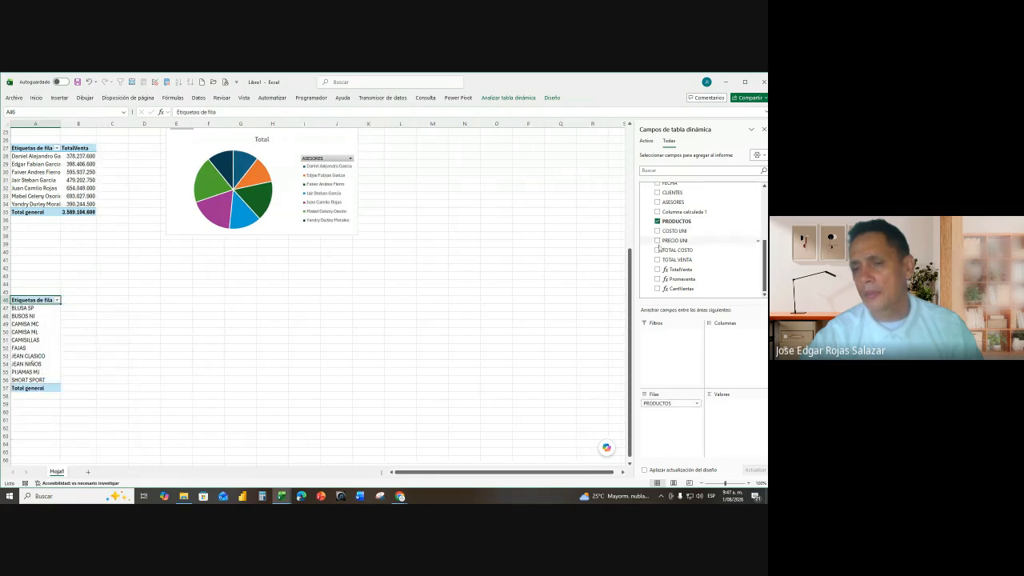
left_click(658, 269)
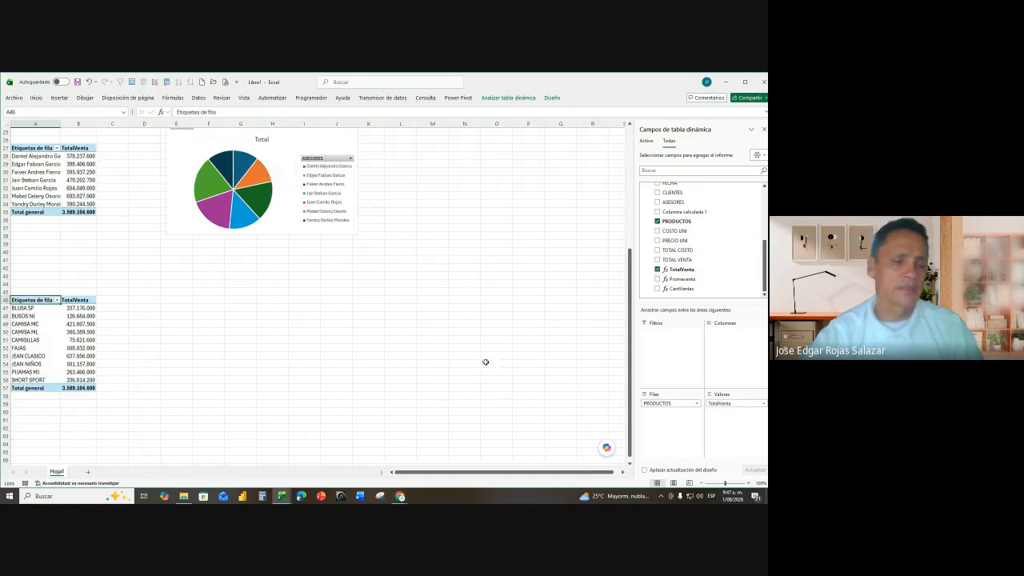
left_click(194, 348)
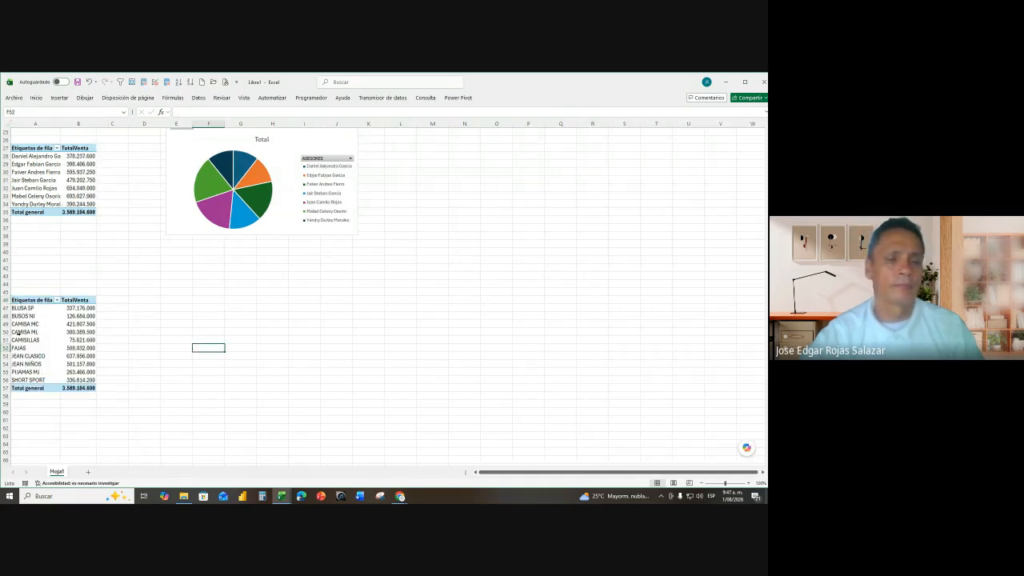
- Insert a clustered column pivot chart (Columnas agrupadas) of TotalVenta by product from the third pivot table
left_click(37, 334)
left_click(48, 324)
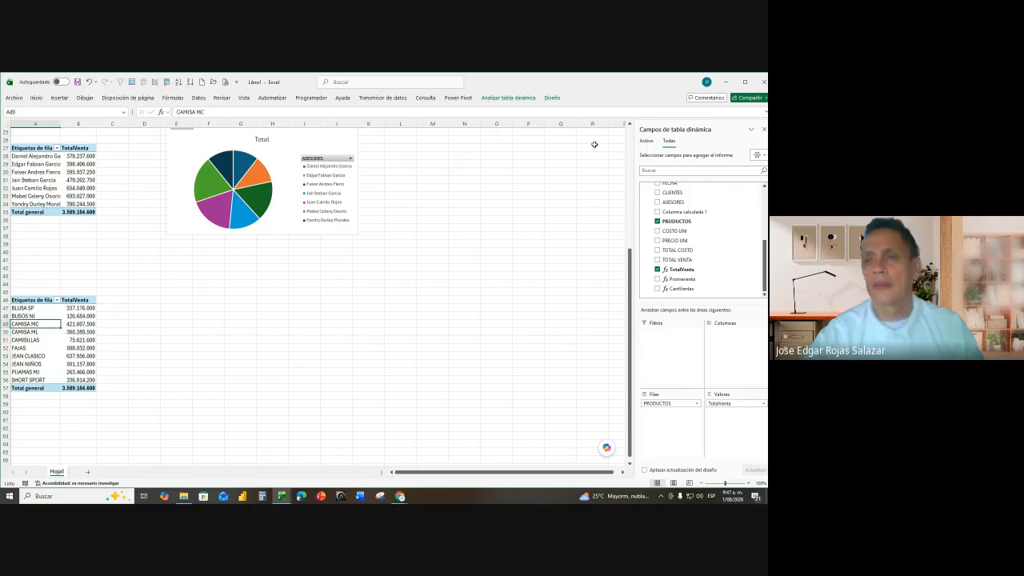
left_click(512, 97)
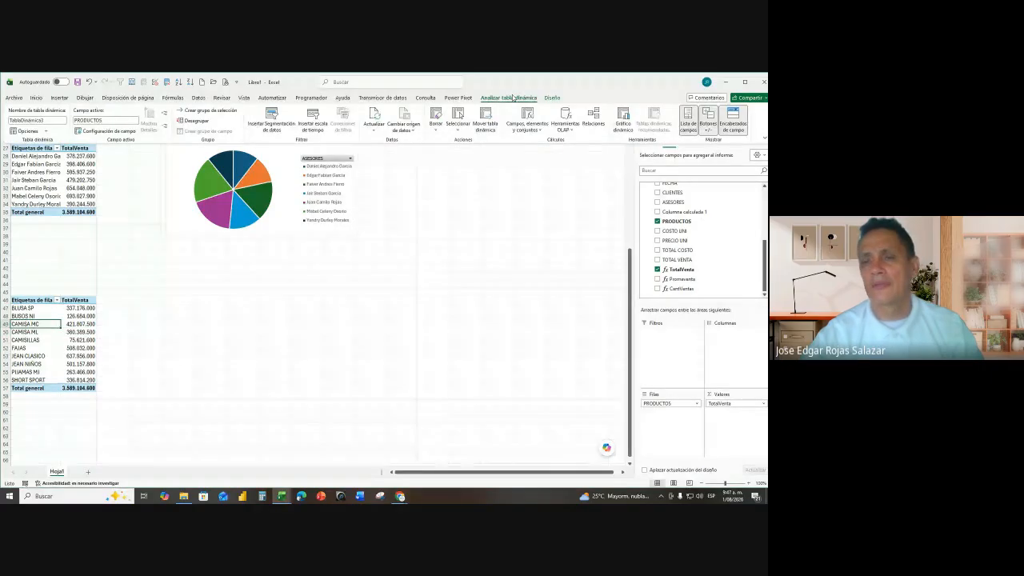
left_click(623, 120)
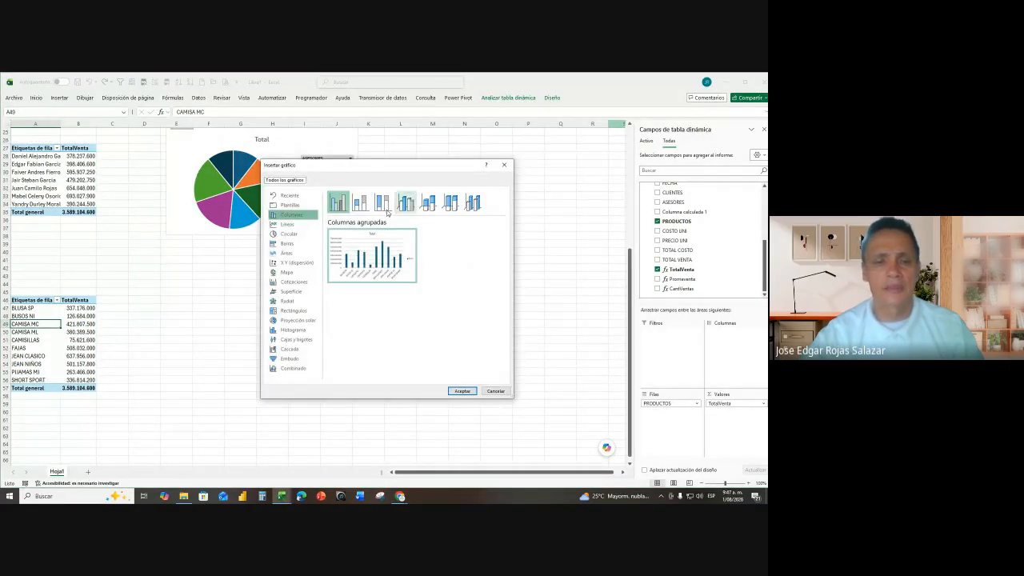
left_click(461, 392)
- Place the column chart beside the product pivot table below the pie chart, make it wider and slightly taller, and deselect it
left_click_drag(356, 242, 252, 288)
left_click_drag(322, 336, 382, 337)
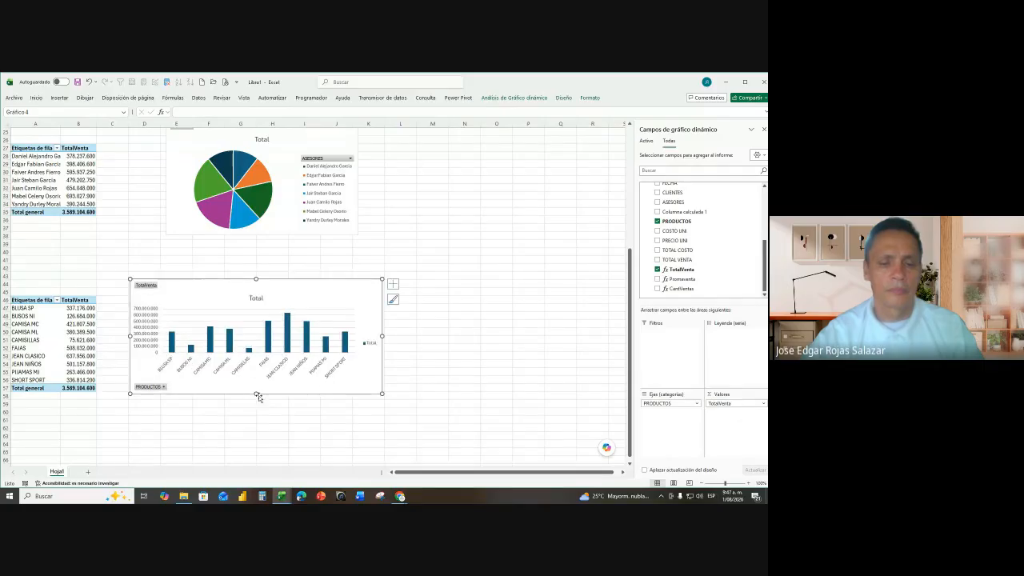
left_click_drag(256, 394, 255, 401)
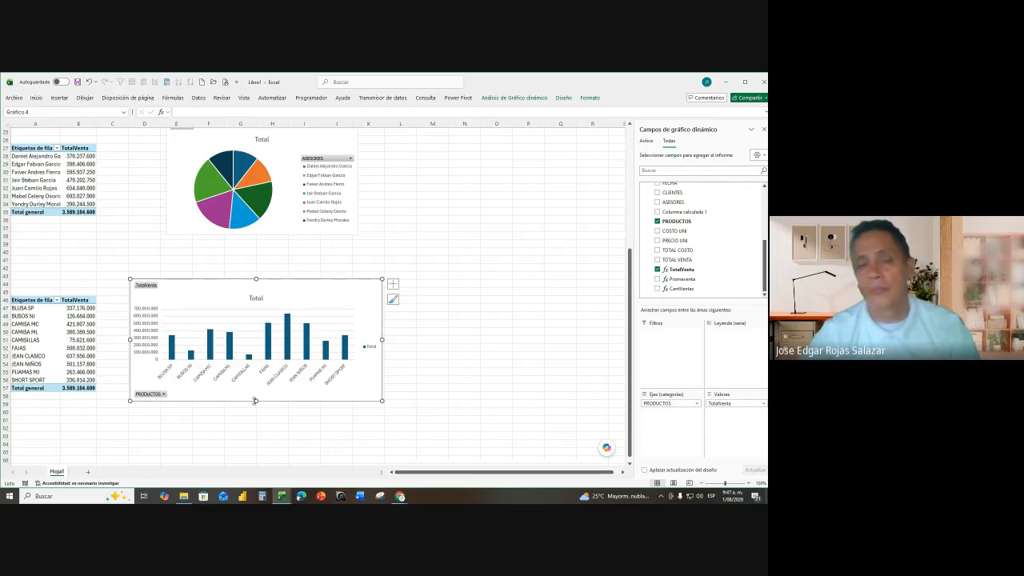
left_click(467, 285)
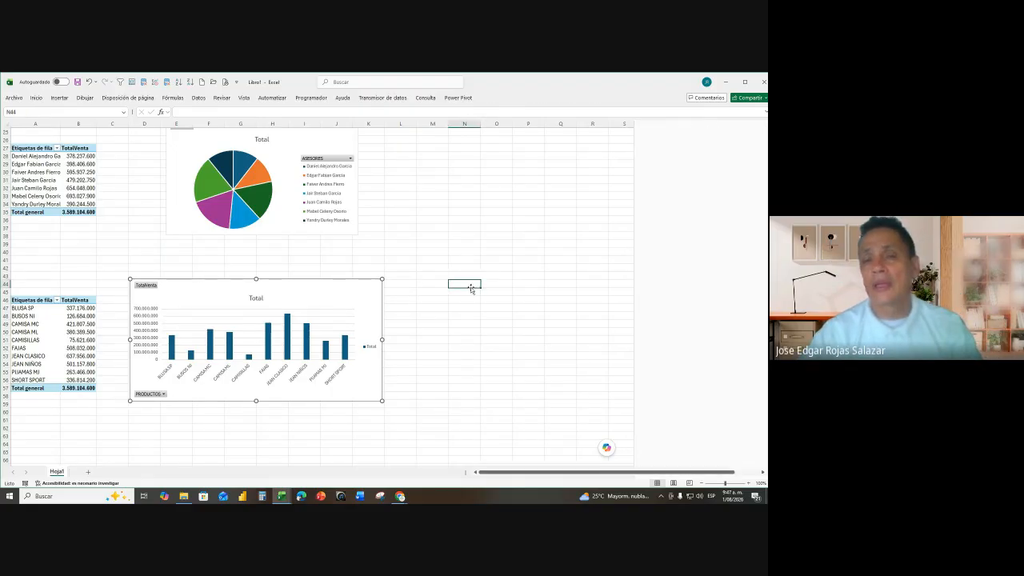
- Switch to Power Pivot and create a fourth pivot table on existing sheet Hoja1 at cell O6
scroll(471, 289, "up", 3)
scroll(470, 289, "up", 5)
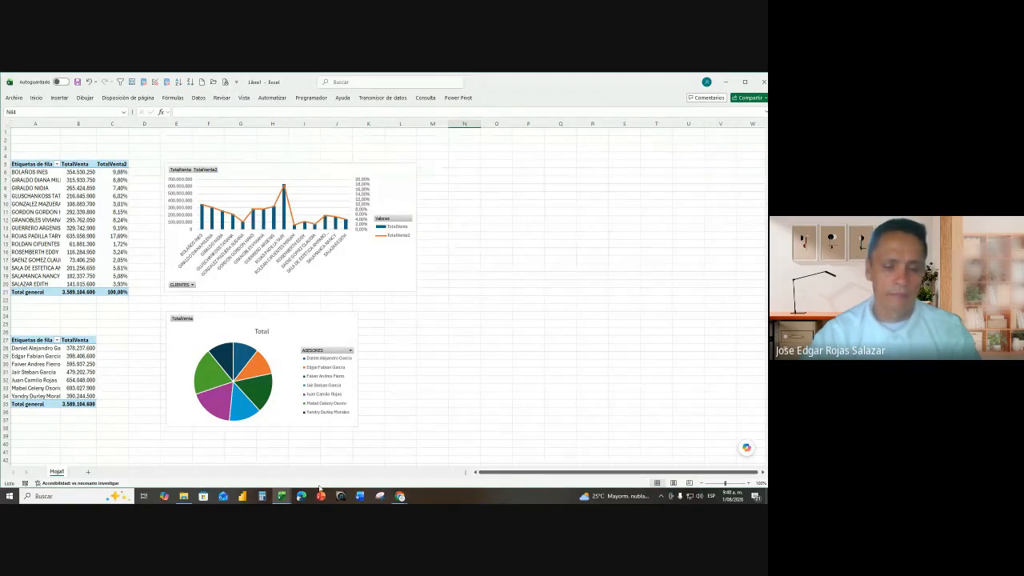
mouse_move(280, 501)
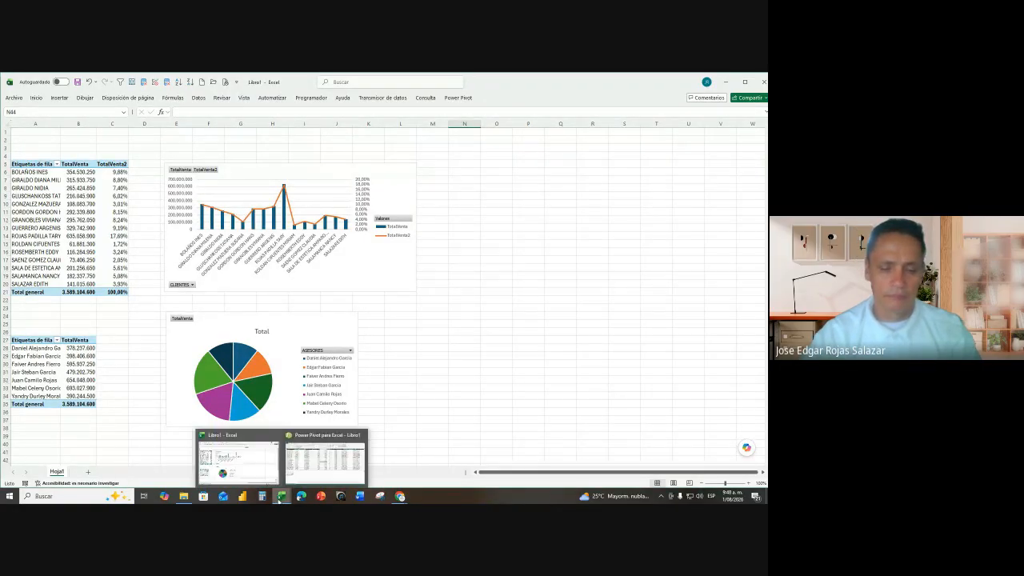
left_click(324, 460)
left_click(426, 266)
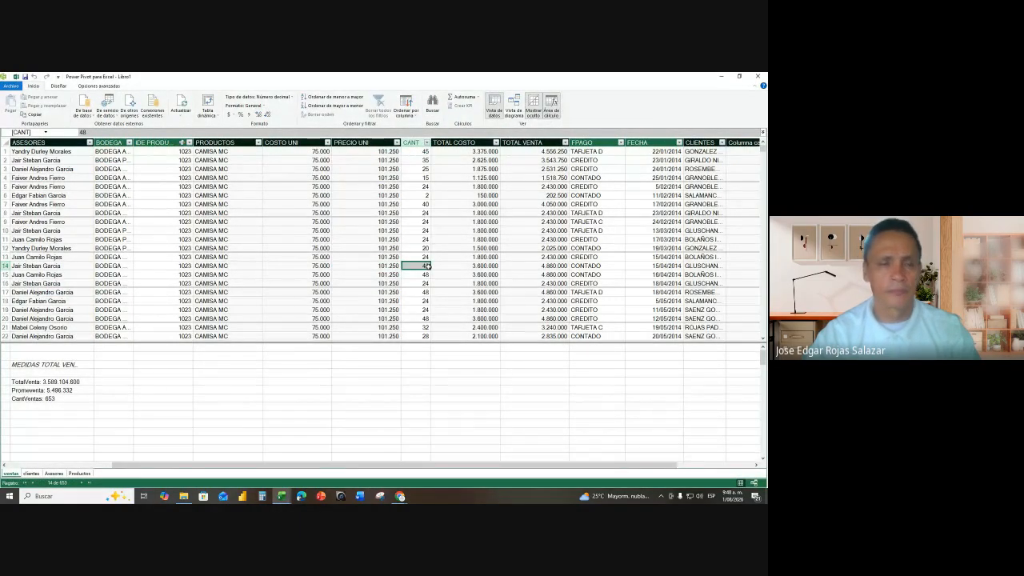
left_click(207, 109)
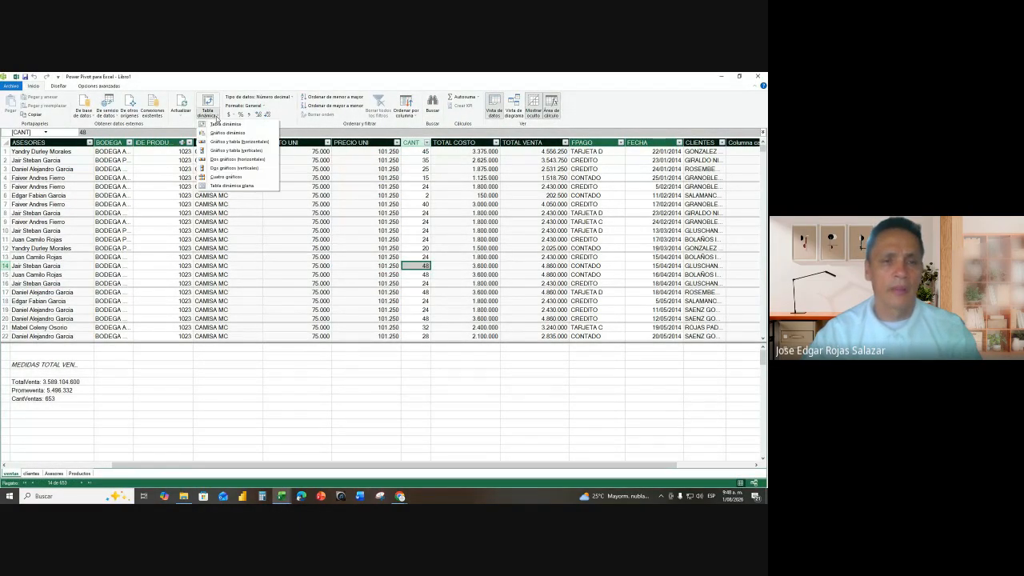
left_click(218, 126)
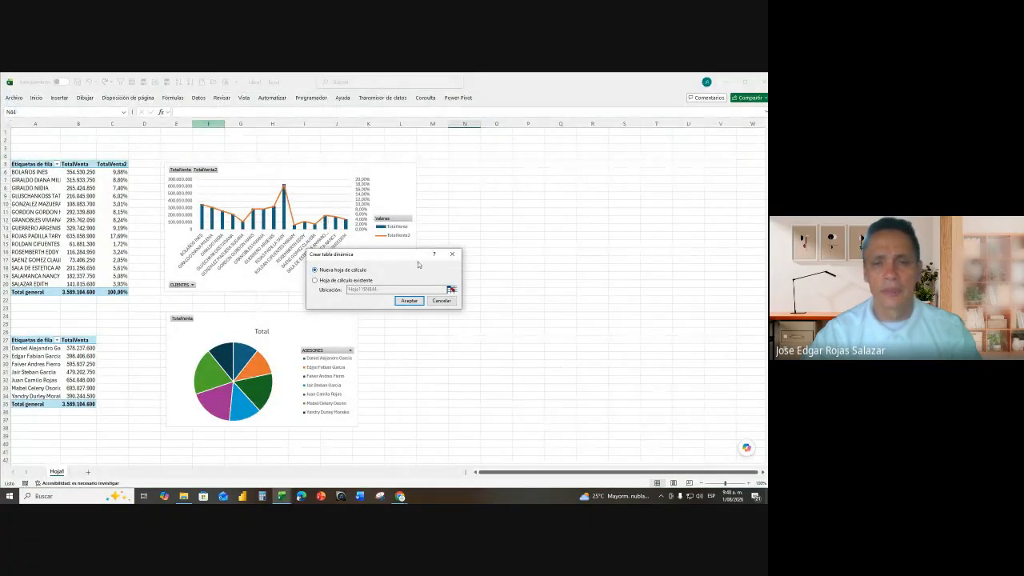
left_click(315, 281)
left_click(452, 291)
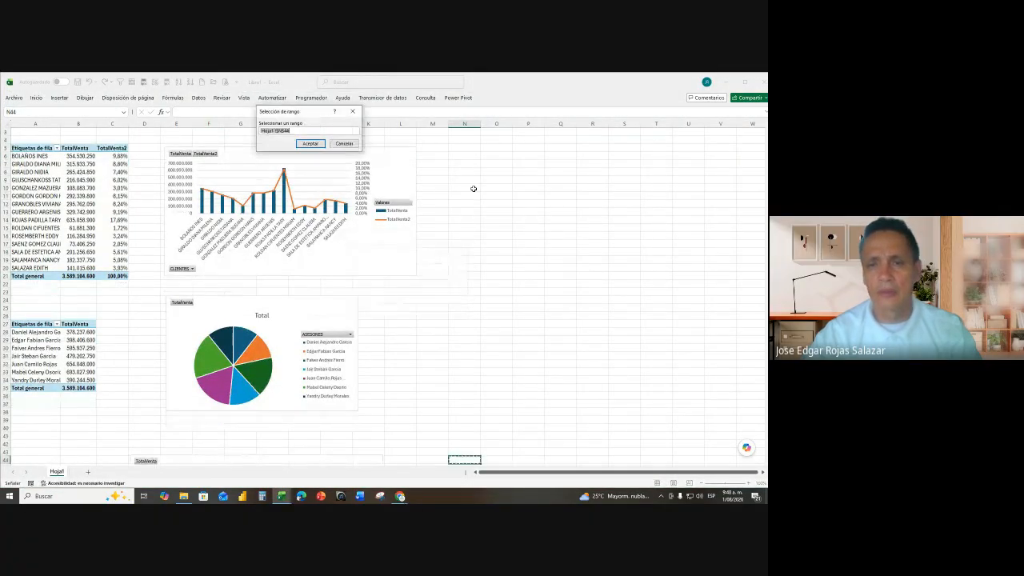
left_click(495, 158)
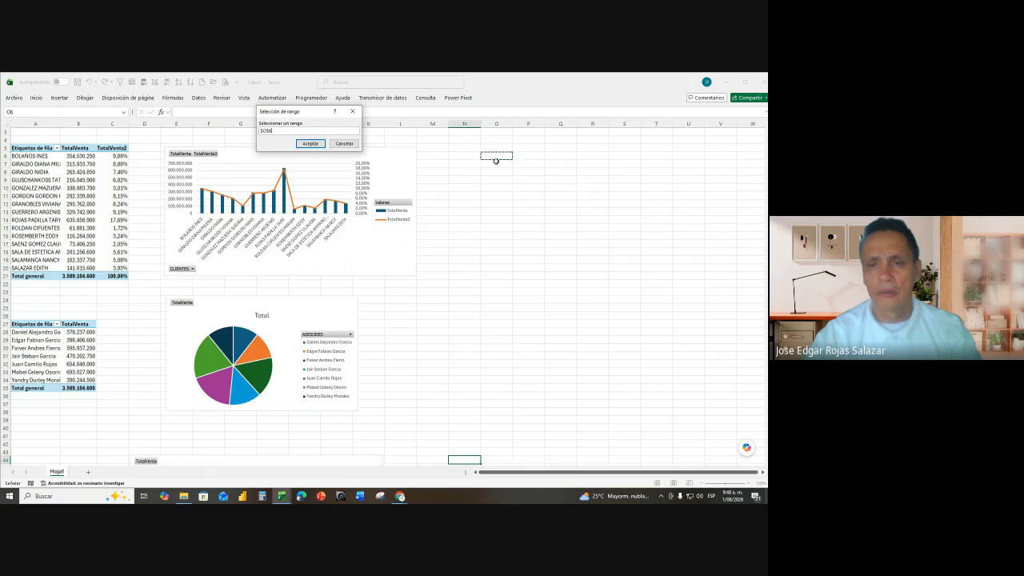
left_click(310, 144)
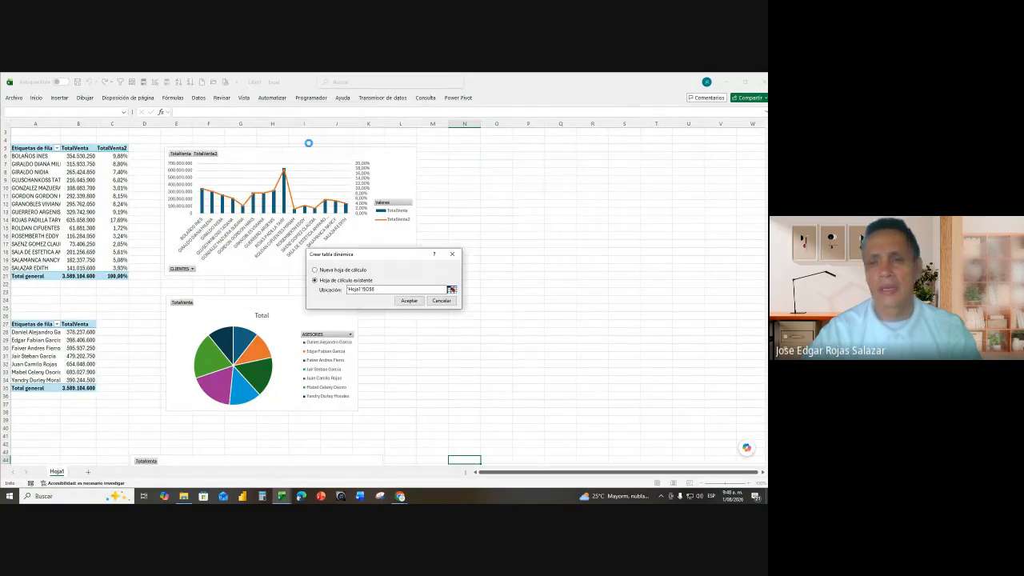
left_click(409, 300)
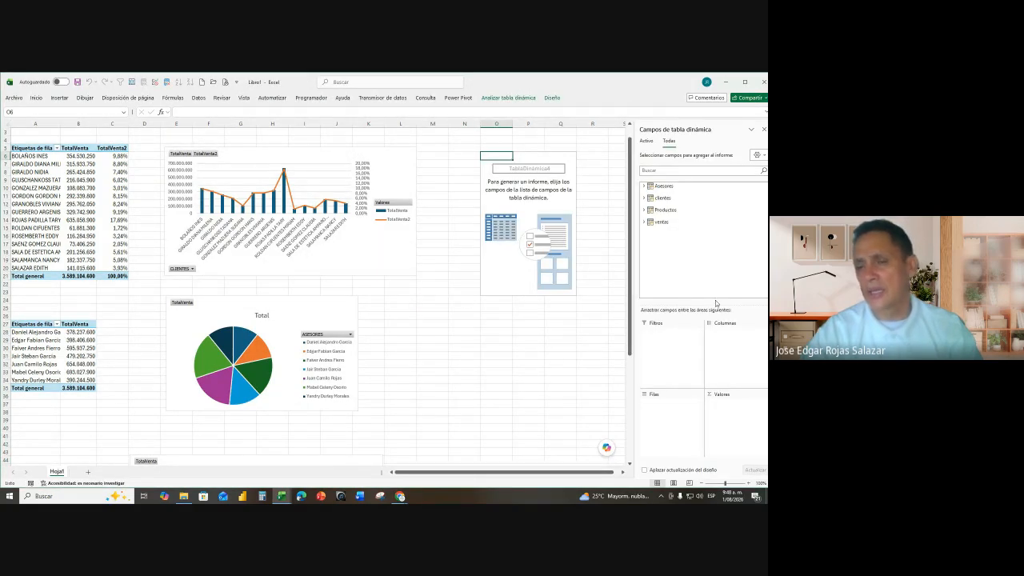
- Add the ventas measures TotalVenta, Promeventa and CantVentas as values in the fourth pivot table and move the Valores field from columns to rows
left_click(645, 222)
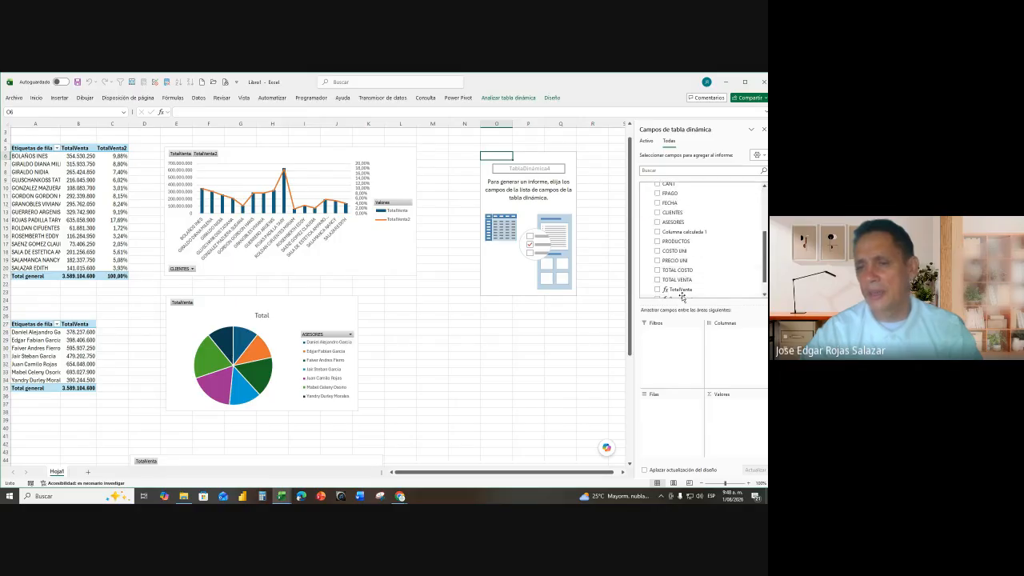
left_click(656, 270)
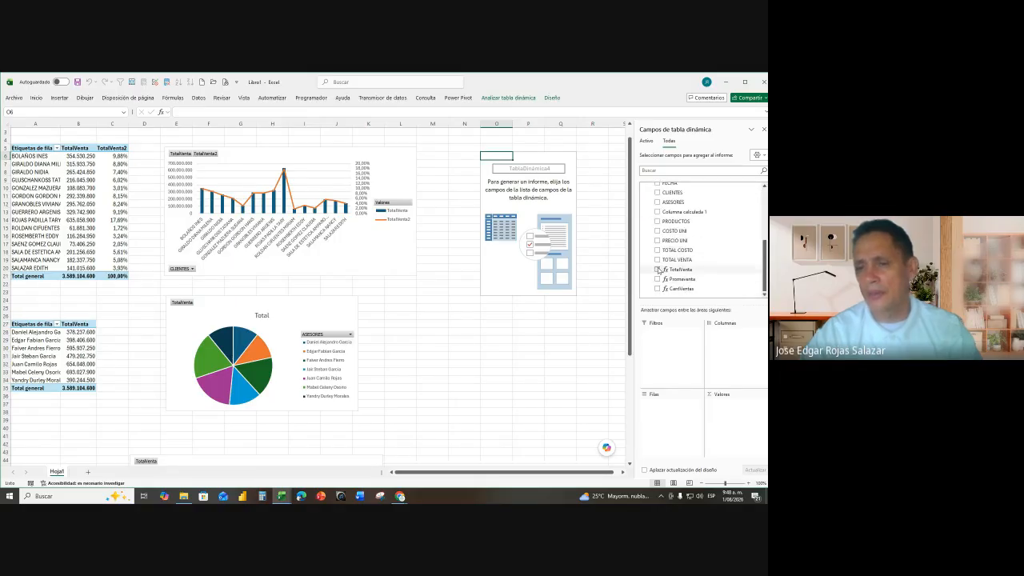
left_click(656, 279)
left_click(657, 289)
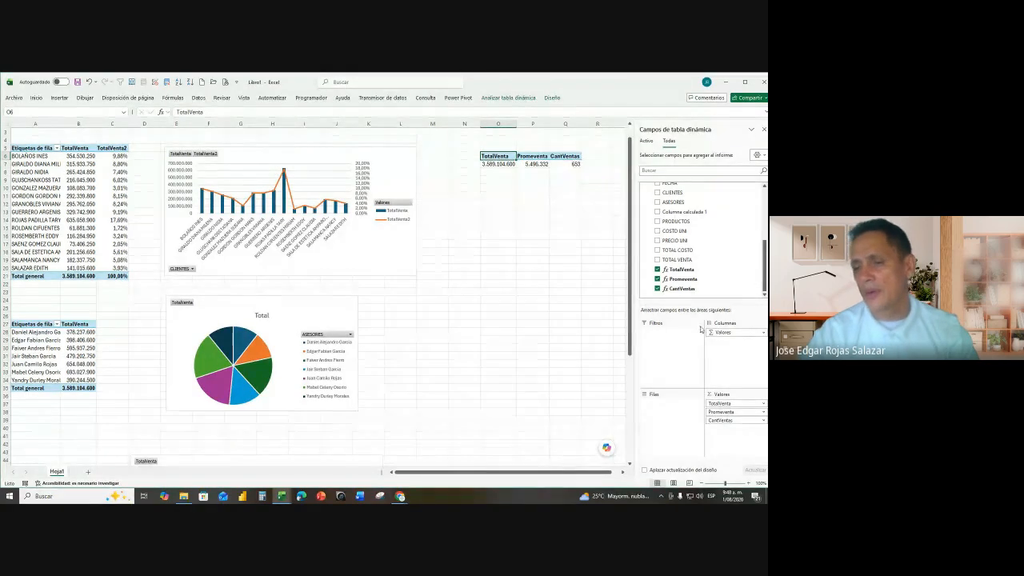
left_click_drag(723, 332, 659, 419)
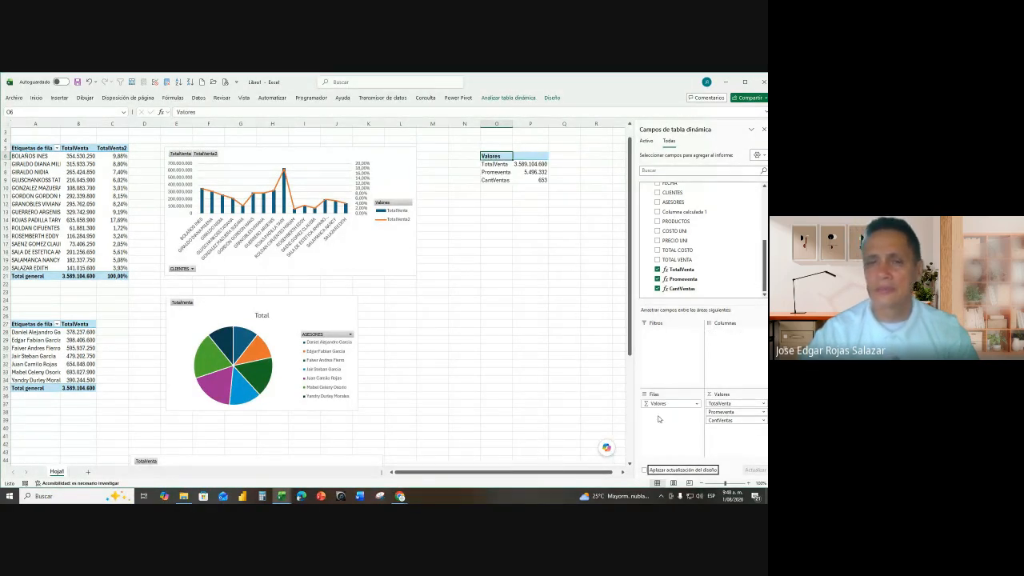
left_click(504, 239)
- Enlarge the font of the whole measures pivot table by three size increments and deselect it
left_click_drag(492, 156, 529, 180)
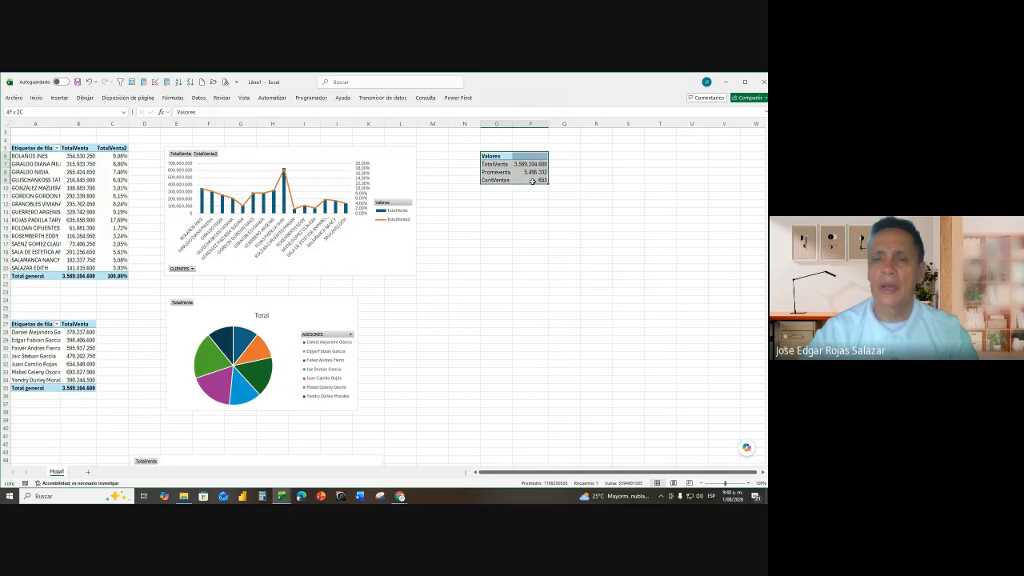
left_click(36, 98)
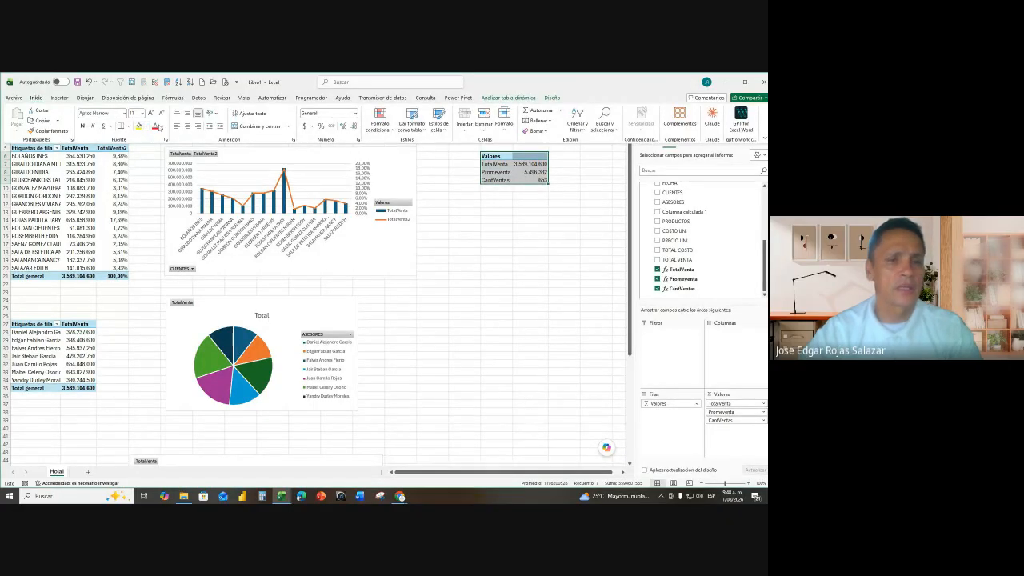
left_click(149, 113)
left_click(149, 113)
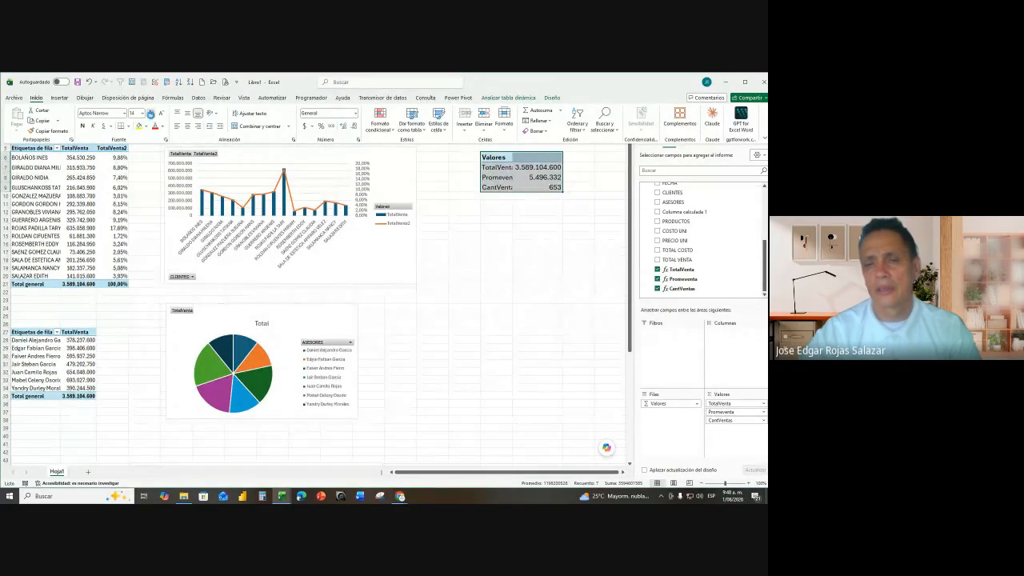
left_click(149, 113)
left_click(500, 232)
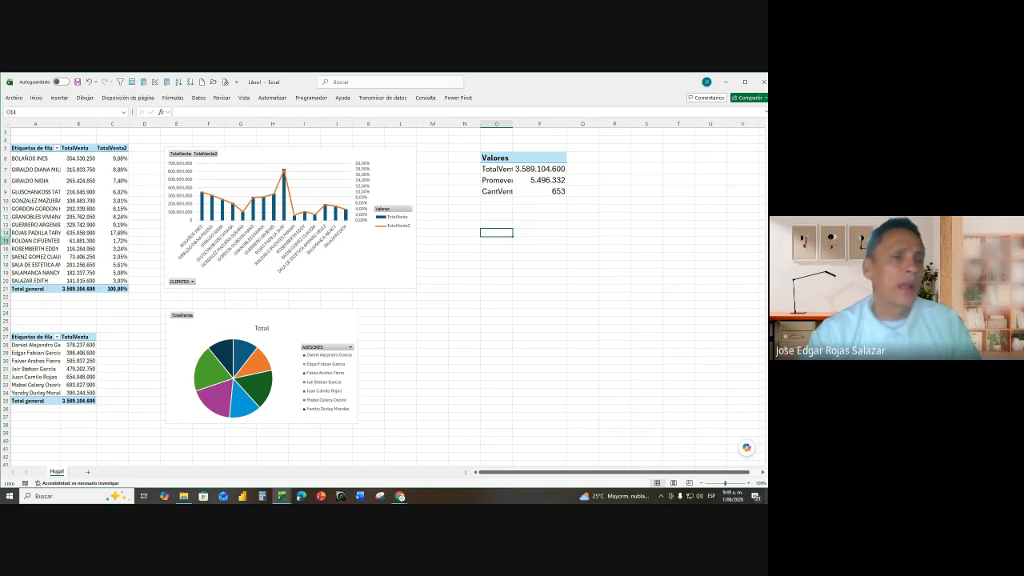
- Save the workbook as "ventas relacional" in the desktop folder Curso Excel Wero > Ejercicios Excel
left_click(14, 97)
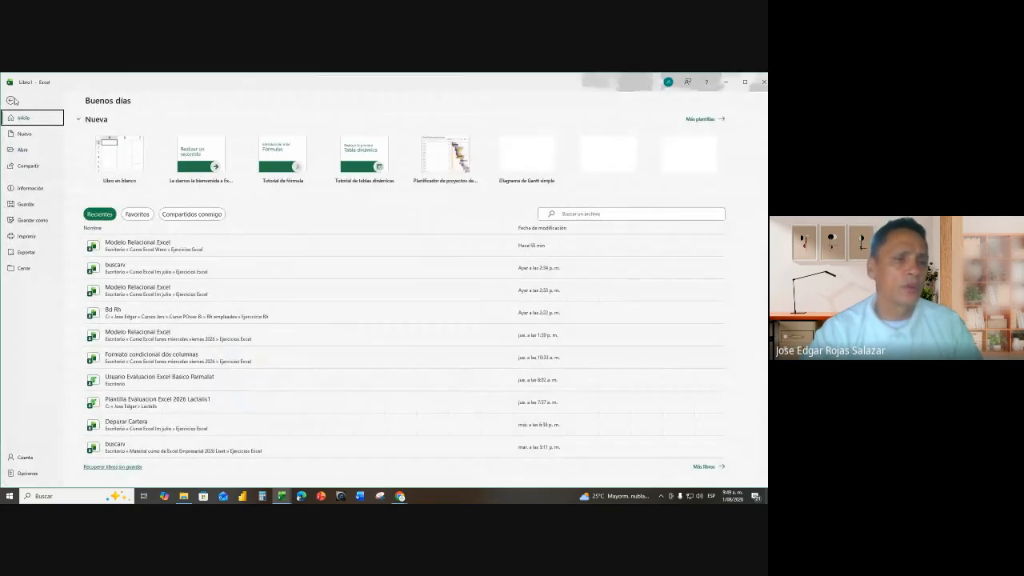
left_click(26, 205)
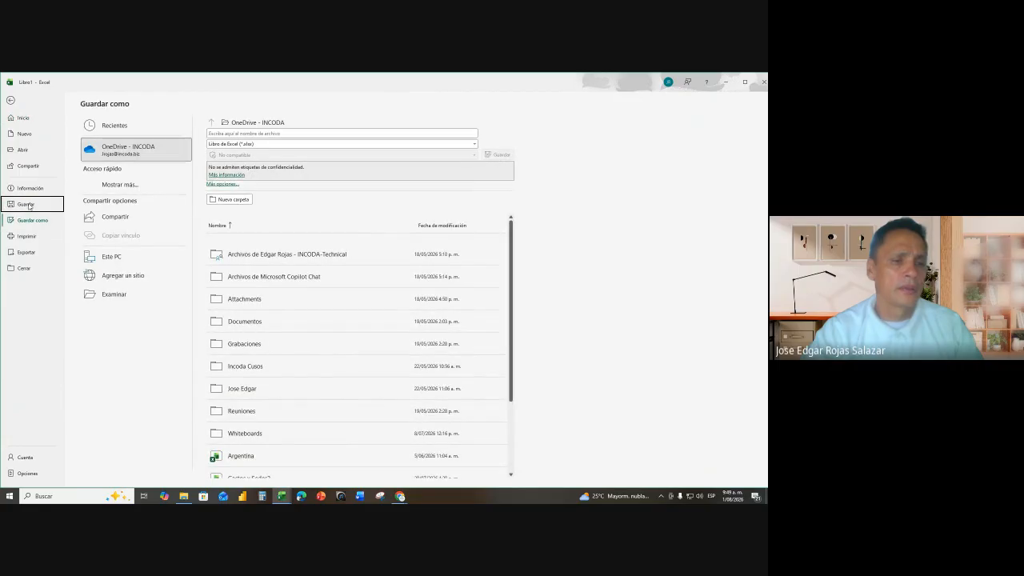
left_click(111, 295)
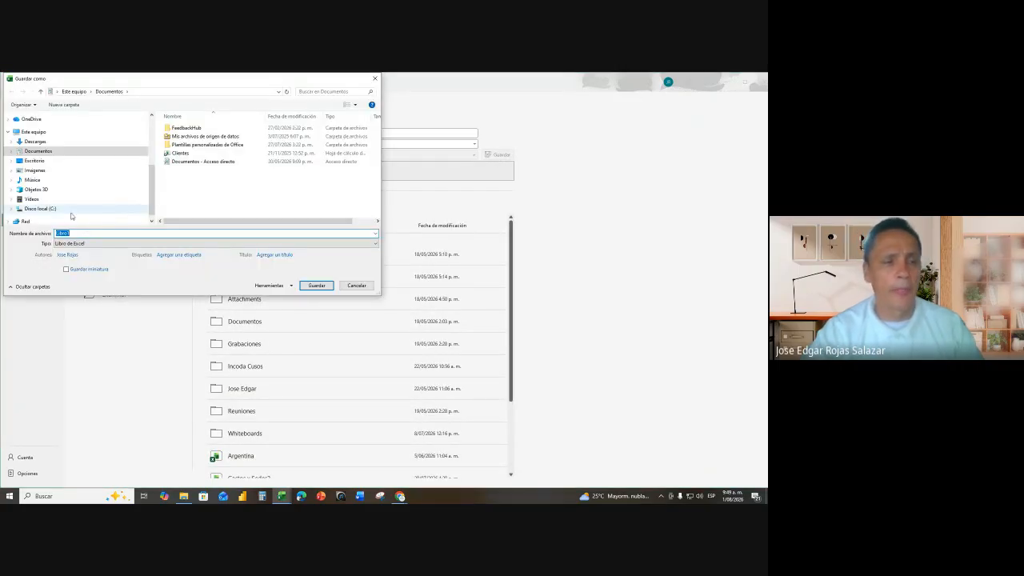
left_click(45, 160)
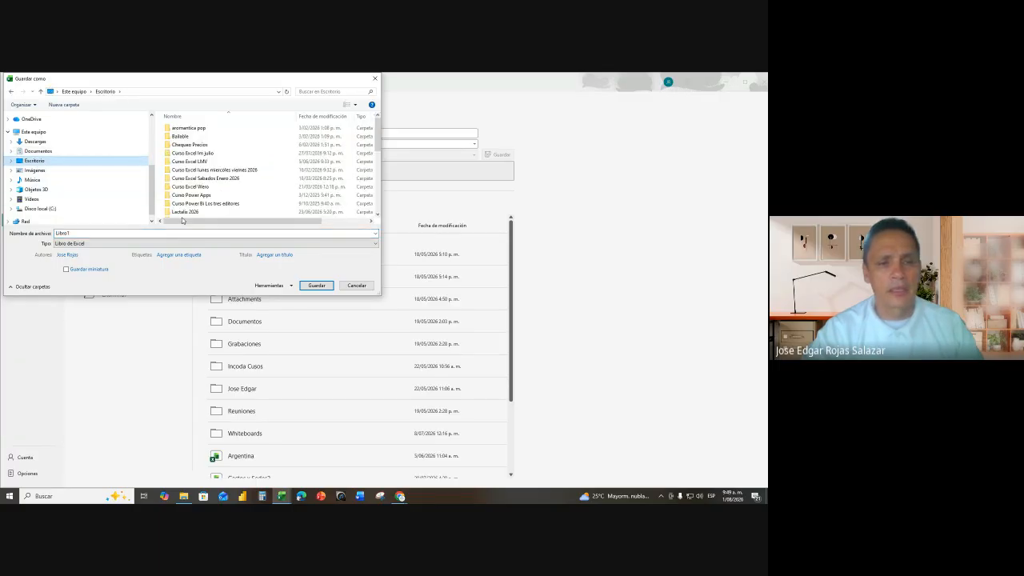
double_click(201, 187)
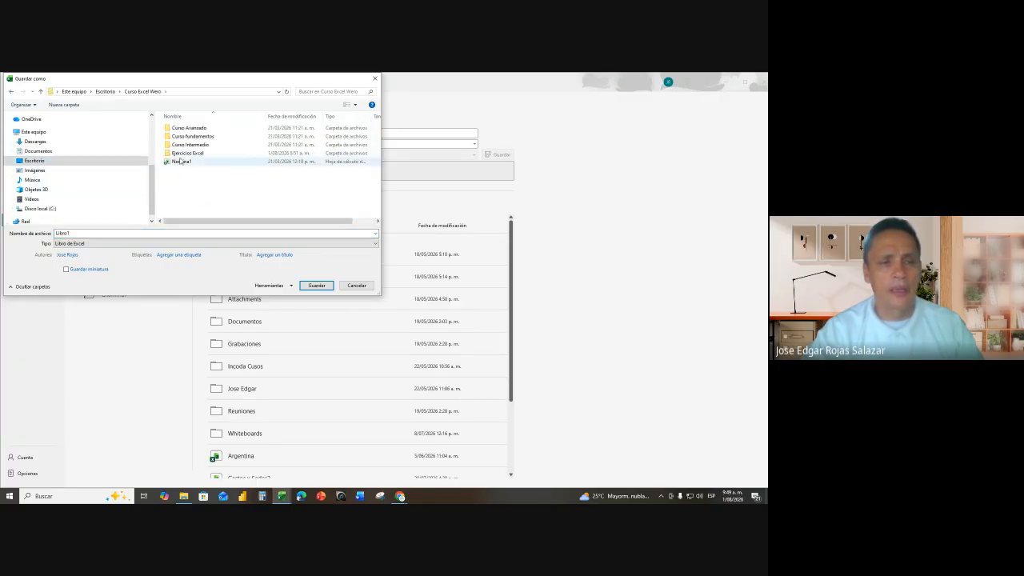
double_click(186, 153)
double_click(62, 233)
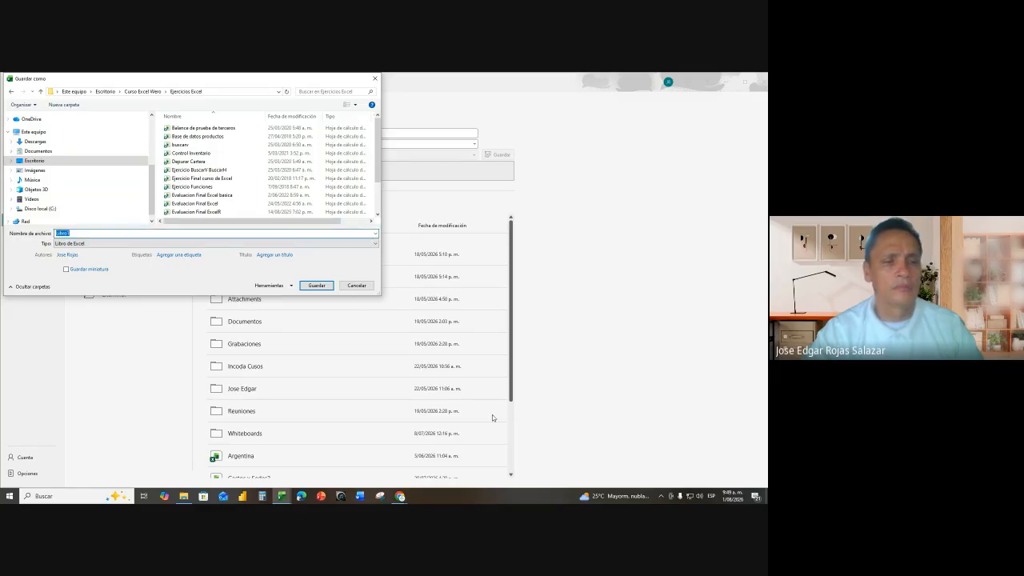
type("ventas relacional")
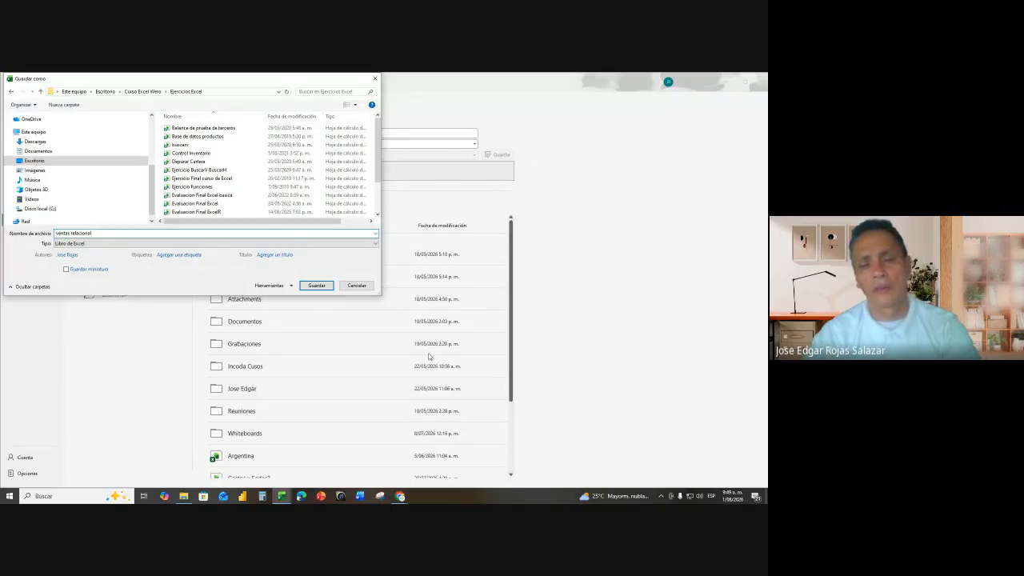
left_click(321, 287)
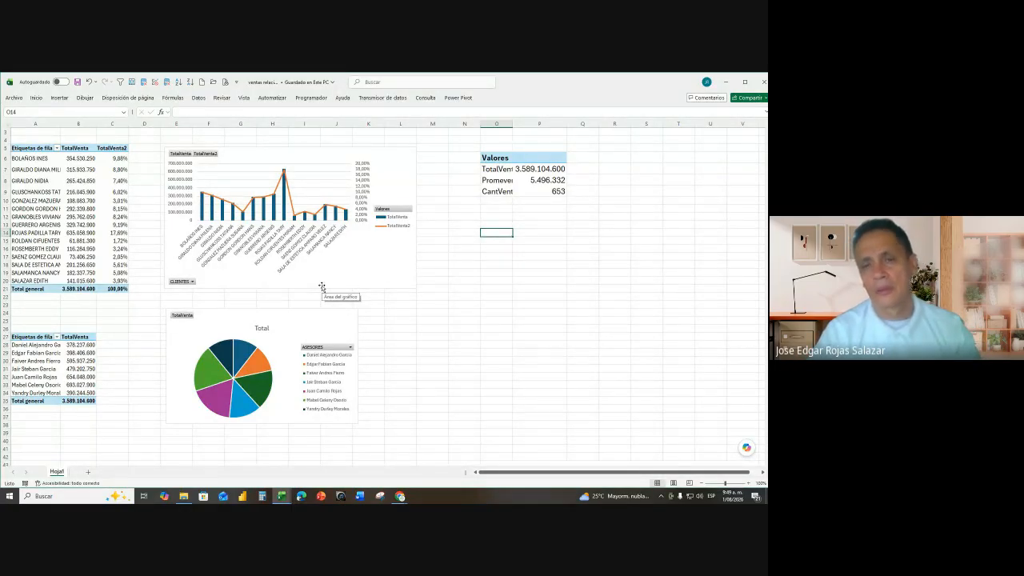
left_click(461, 286)
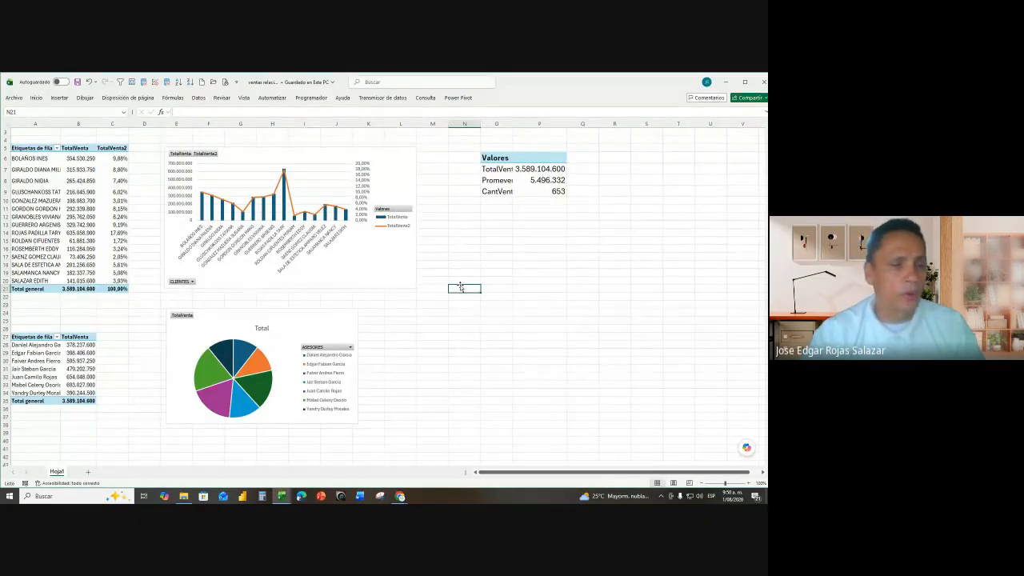
- View the ventas table and its measures in the Power Pivot data model, and return to the Excel workbook
left_click(75, 209)
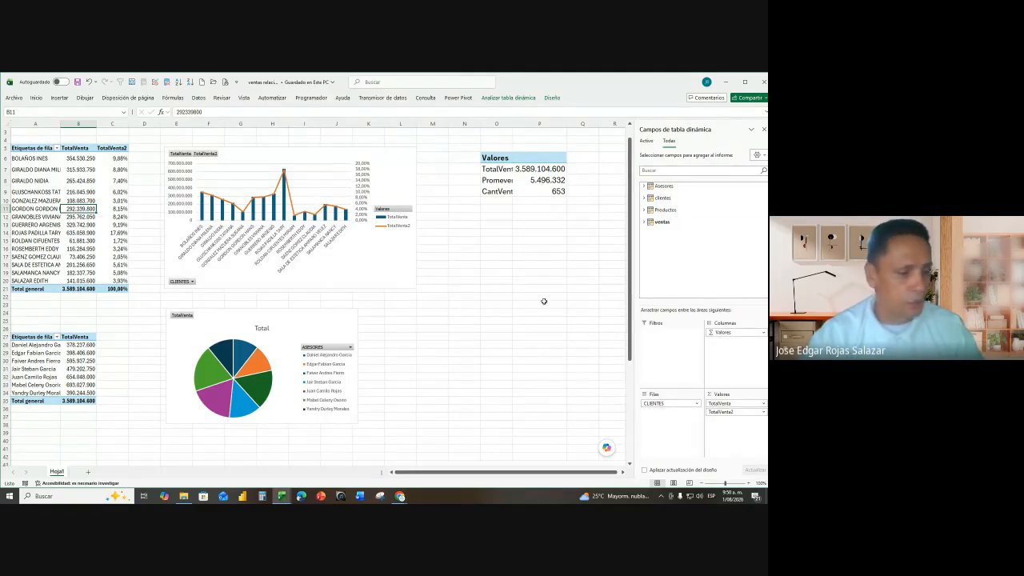
right_click(64, 476)
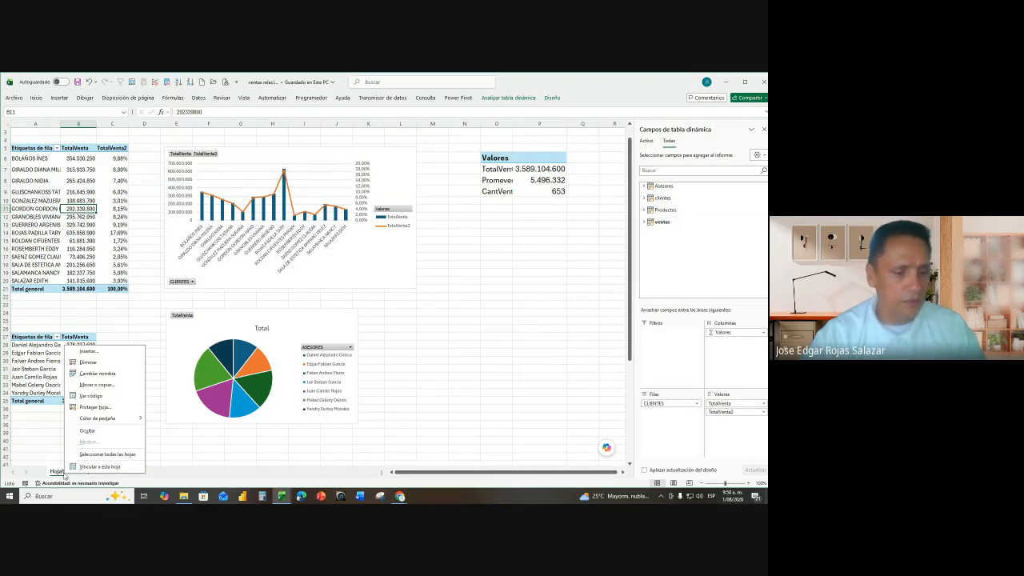
left_click(422, 409)
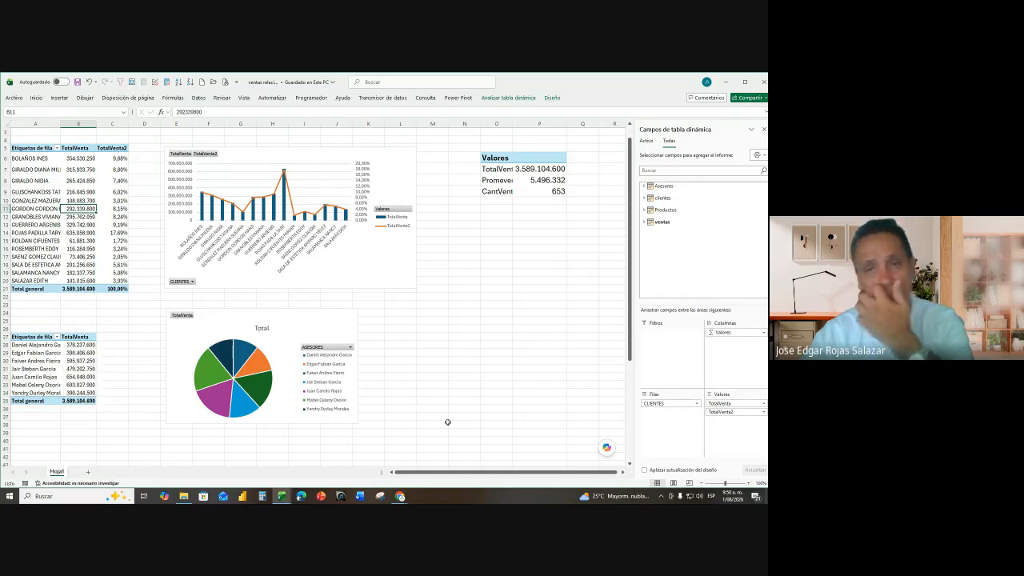
left_click(460, 99)
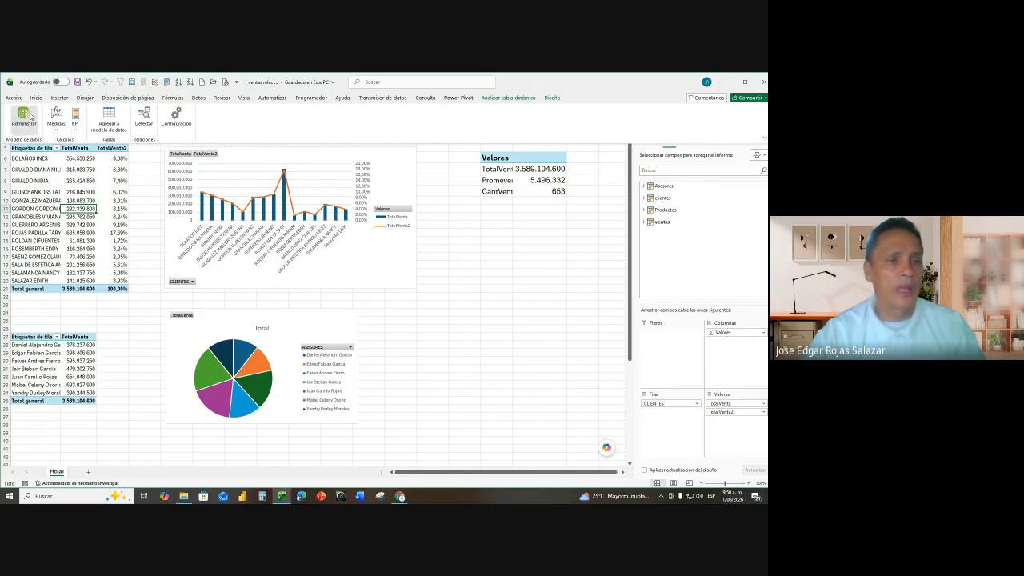
left_click(25, 118)
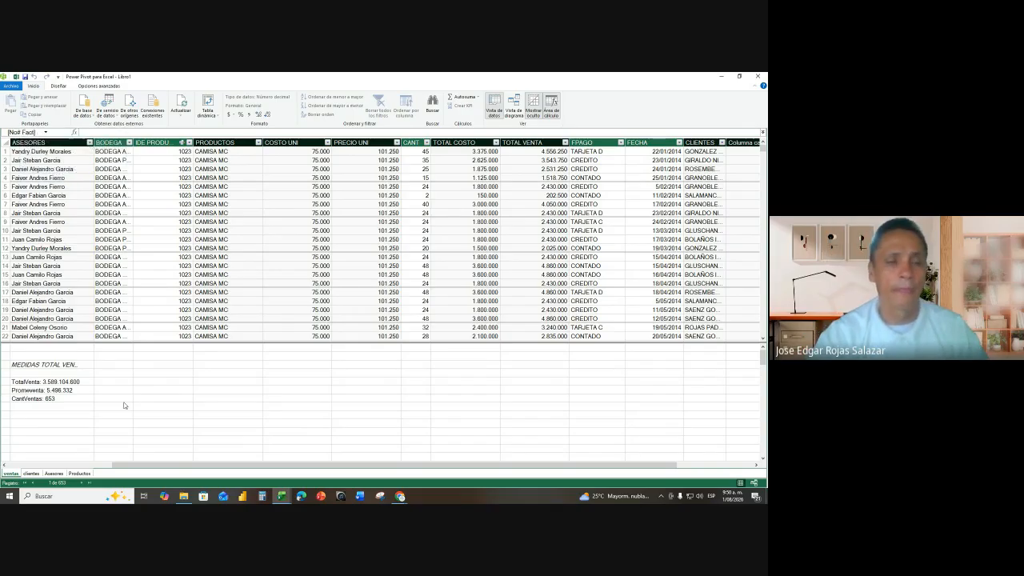
left_click(282, 496)
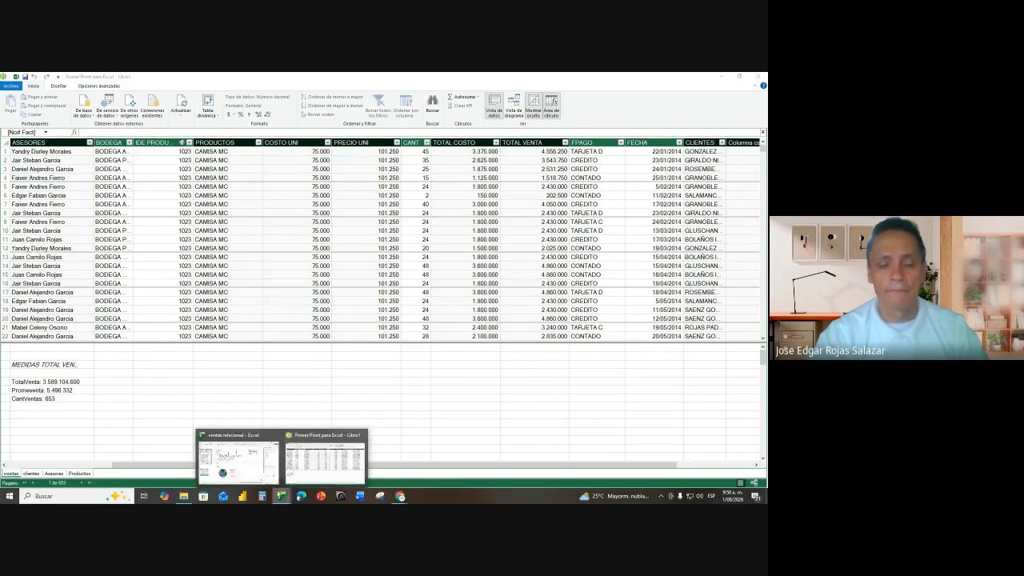
left_click(253, 467)
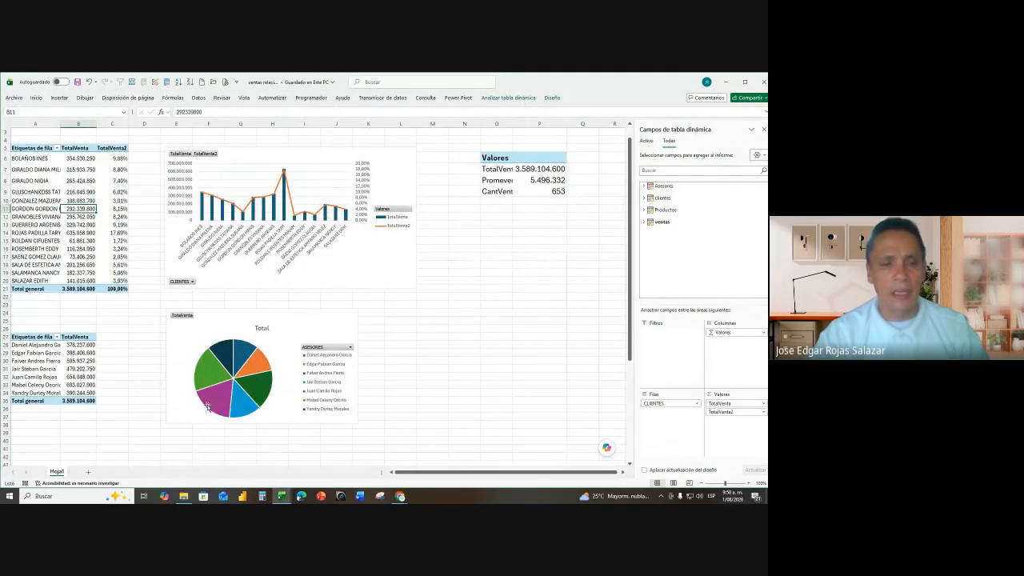
- Rename sheet Hoja1 as "Analisis vetnas"
double_click(57, 471)
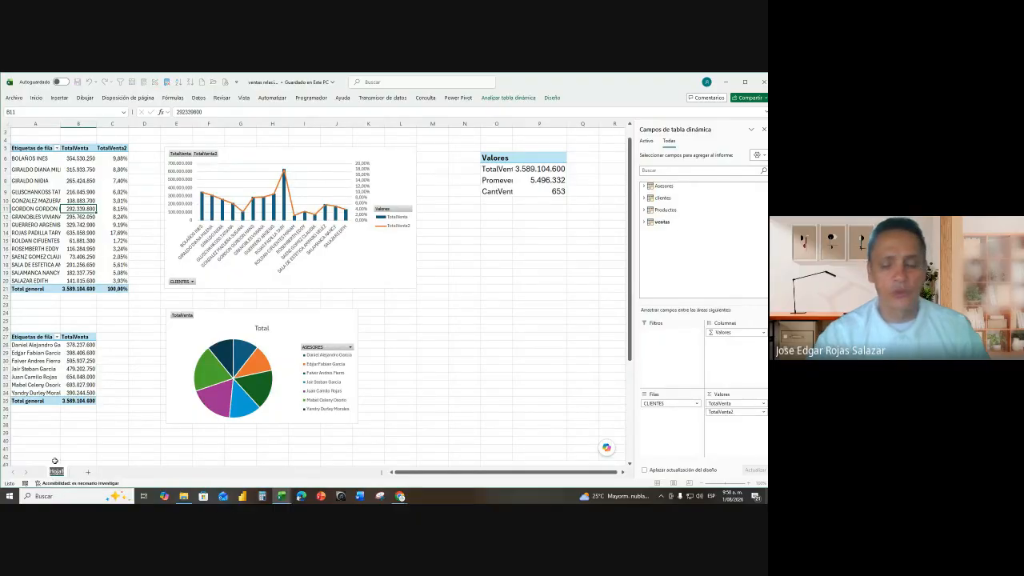
type("An")
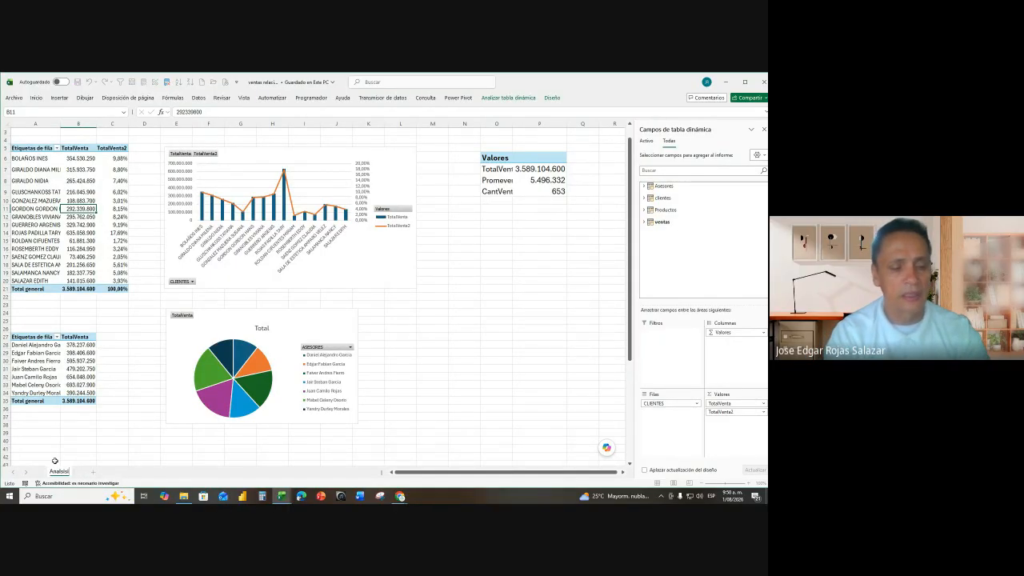
type("alisis")
type(" ventas")
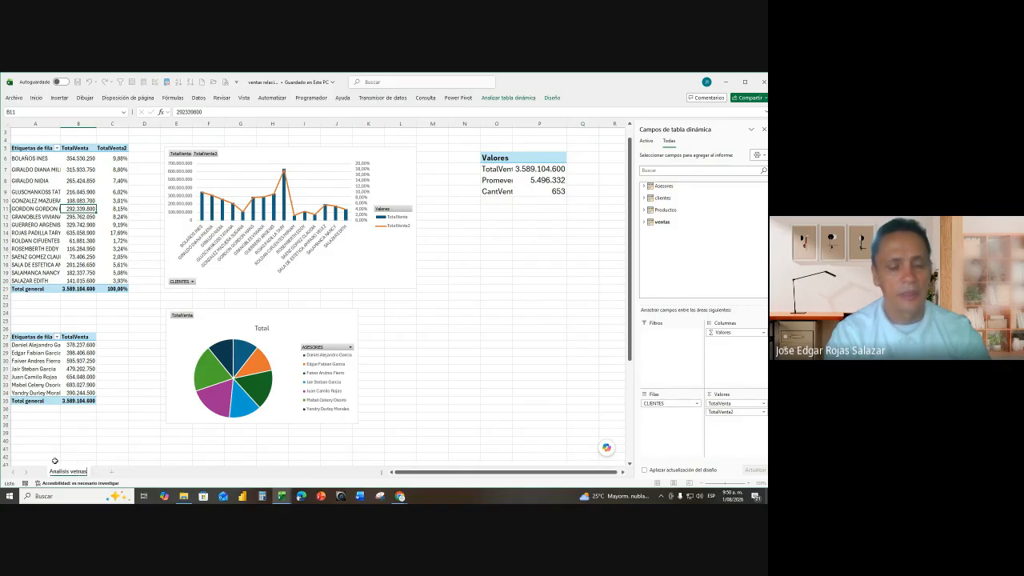
key("Return")
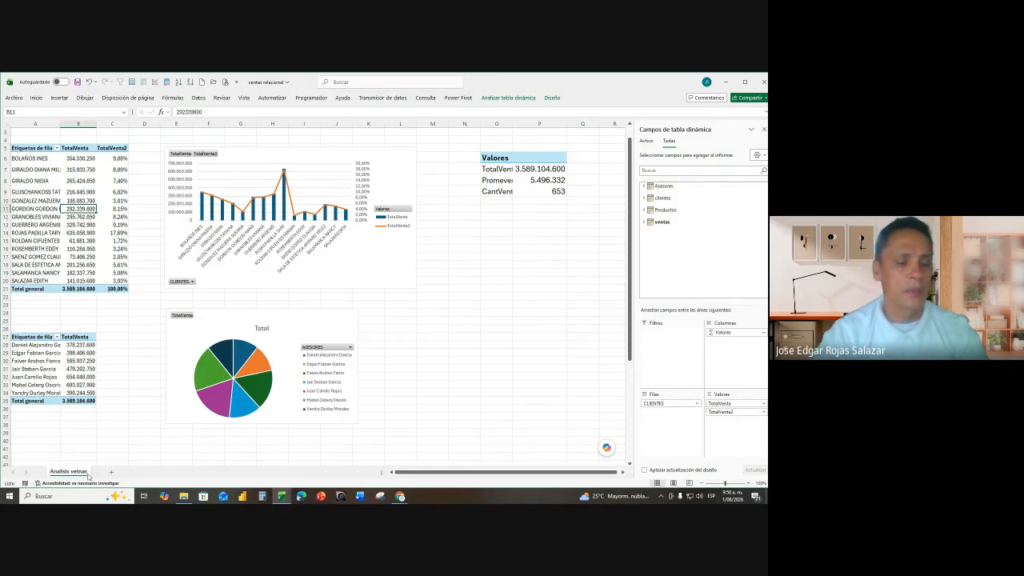
- Add a new worksheet and name it "Dashboard ventas"
left_click(113, 473)
double_click(107, 472)
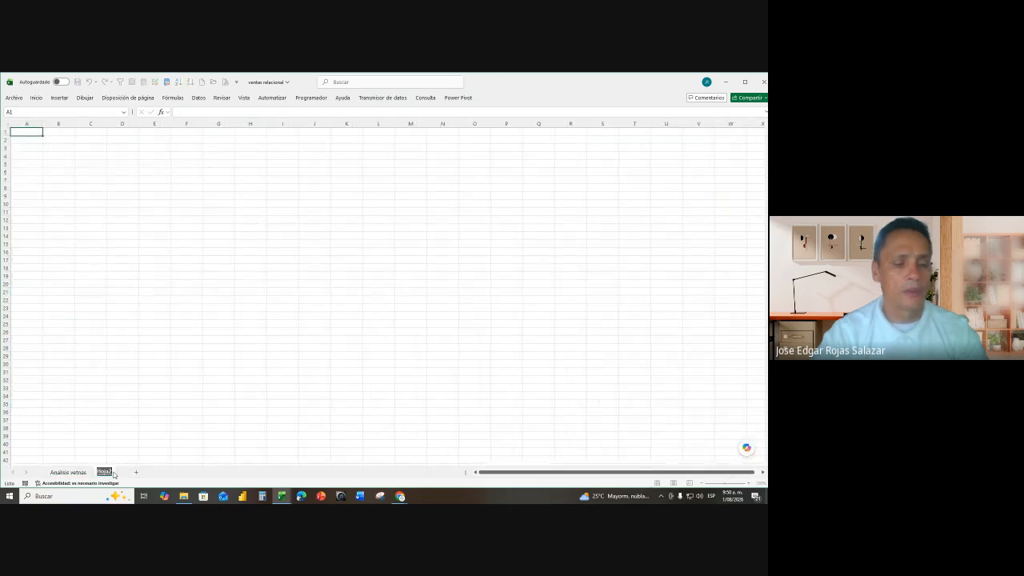
type("Dashboard ventas")
key("Return")
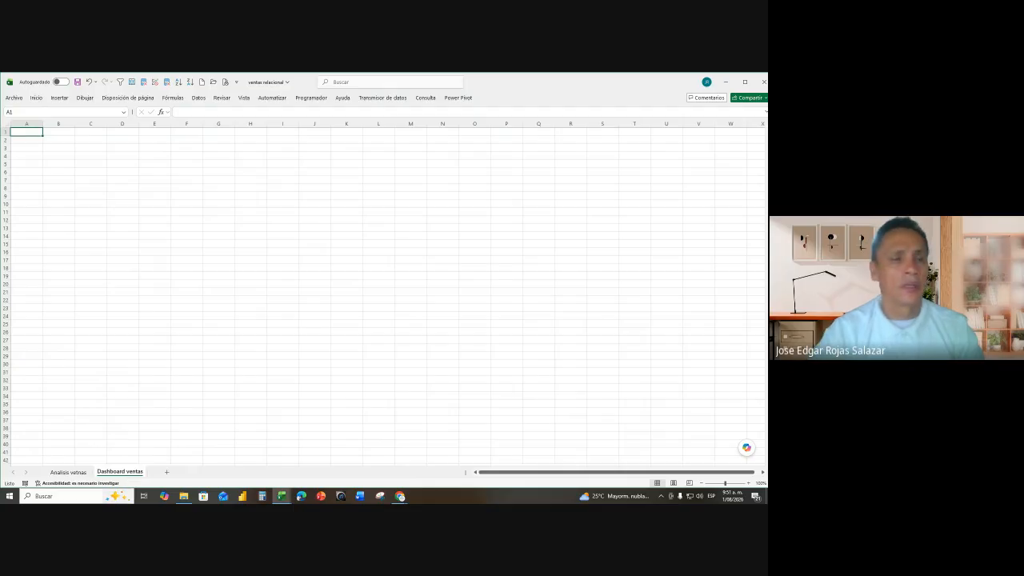
- Copy the client sales combo chart from the analysis sheet to Dashboard ventas, place it starting around cell H4, and deselect it
left_click(71, 472)
scroll(290, 320, "up", 1)
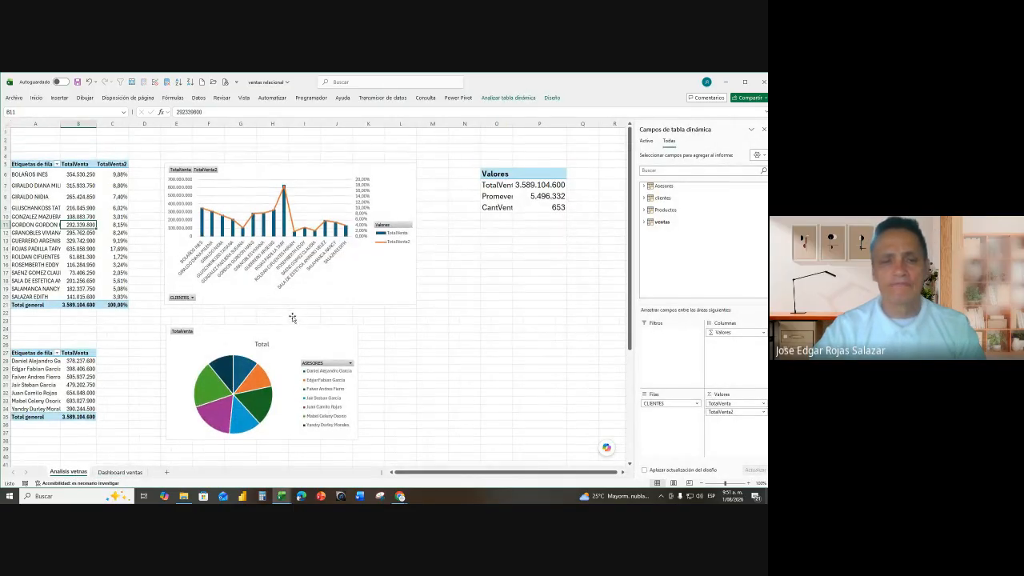
left_click(316, 170)
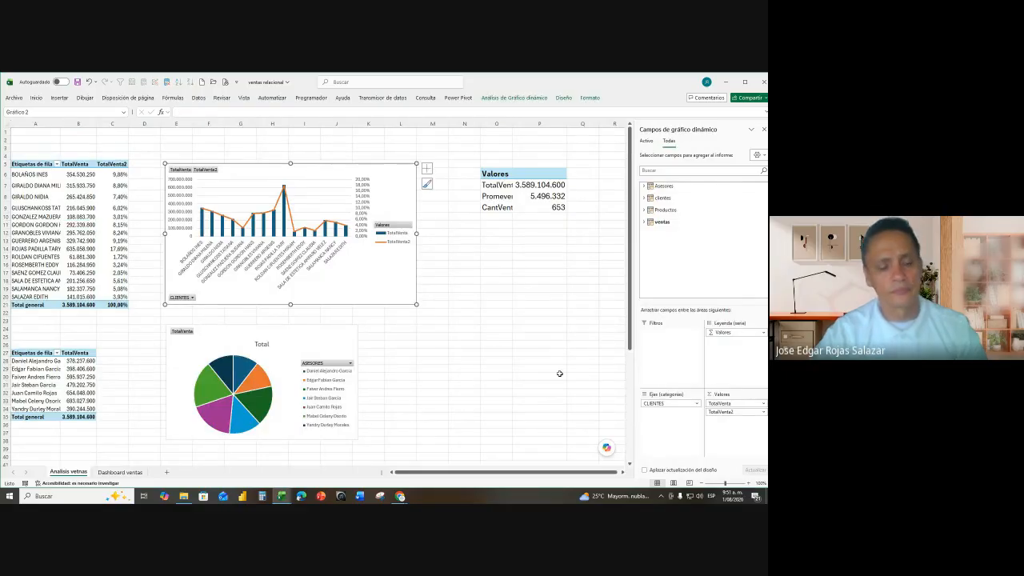
left_click(120, 472)
left_click(314, 267)
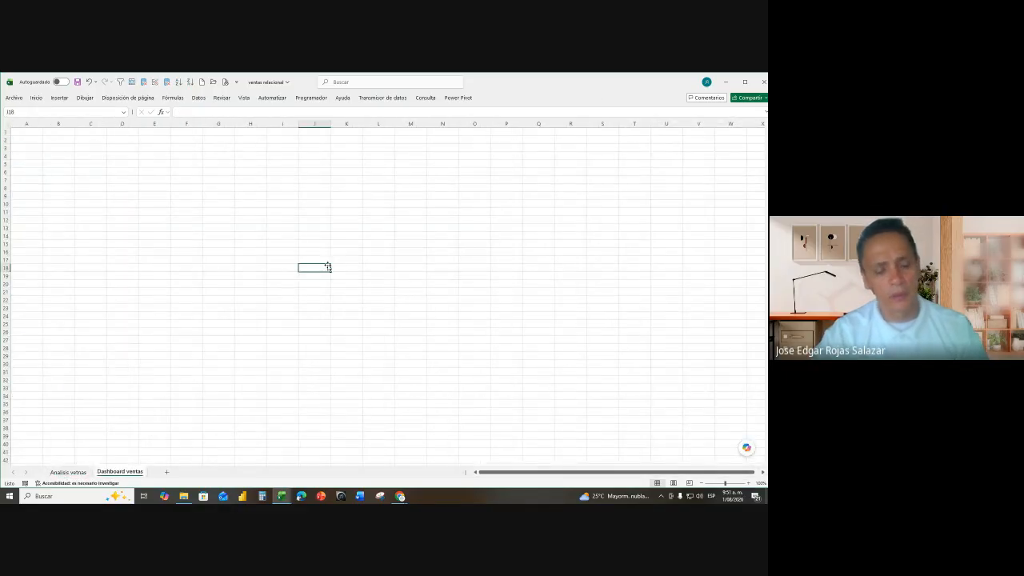
key("ctrl+v")
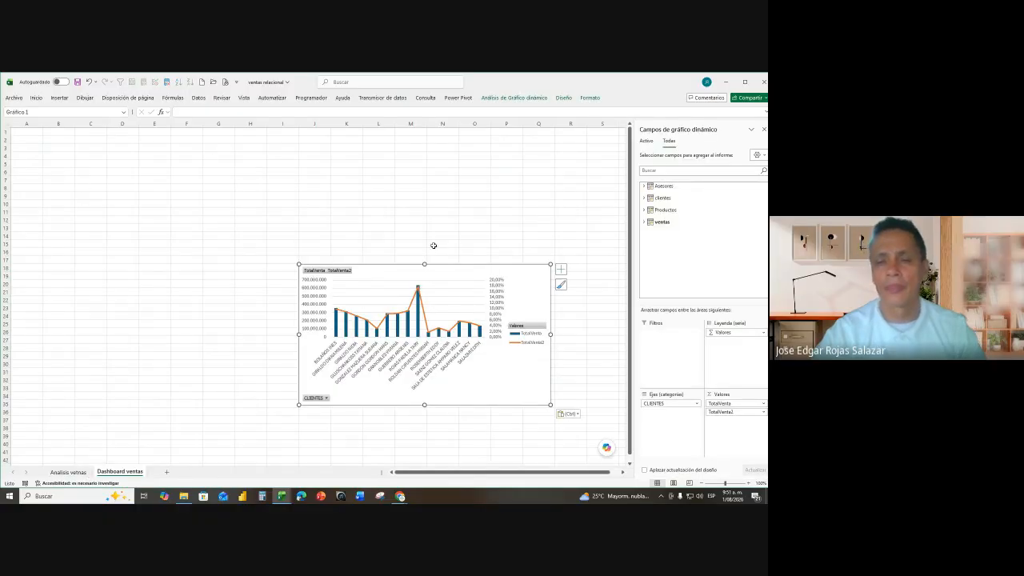
left_click_drag(461, 269, 392, 158)
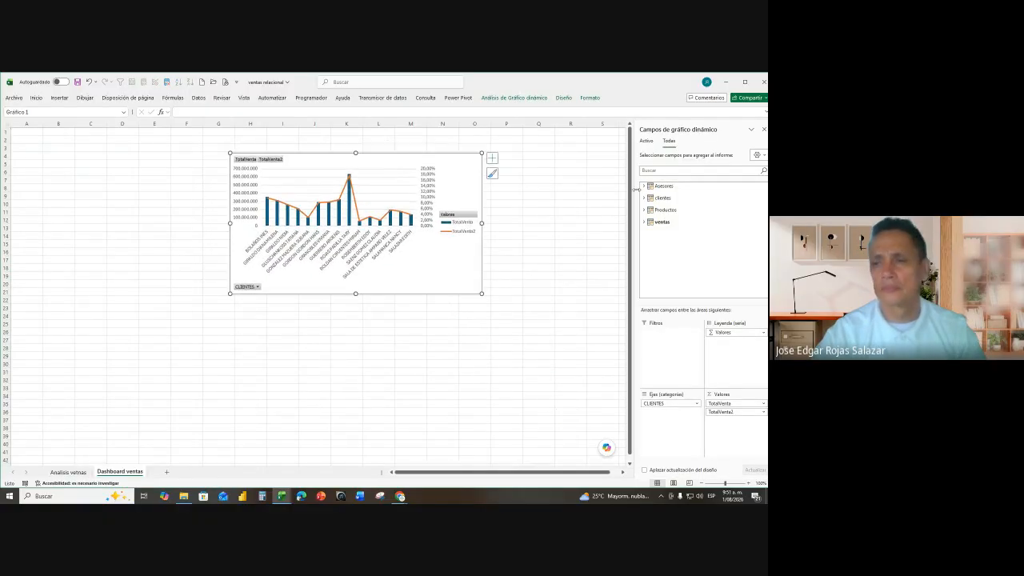
left_click(512, 230)
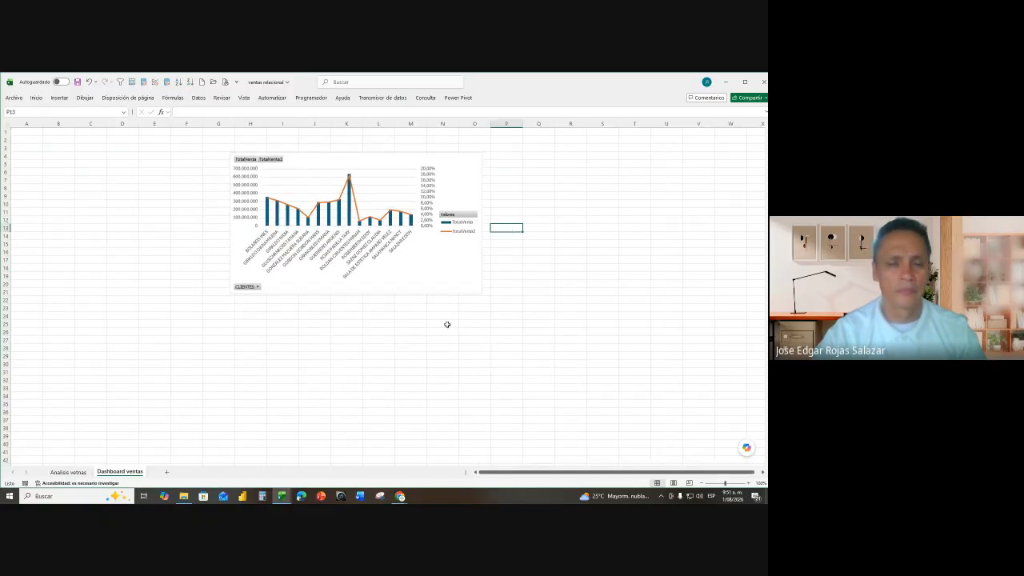
- Hide the gridlines on the Dashboard ventas sheet
left_click(315, 335)
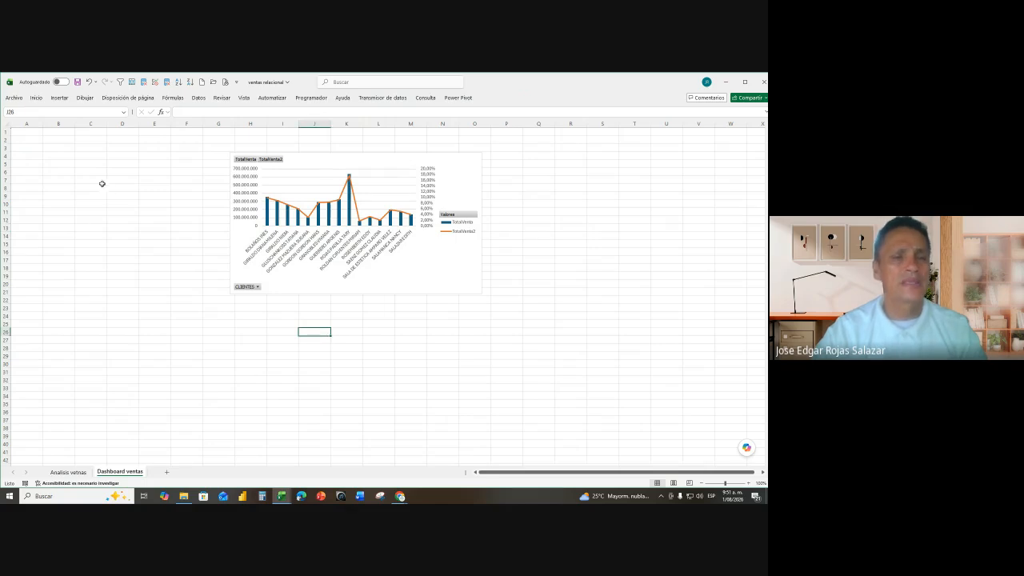
left_click(244, 98)
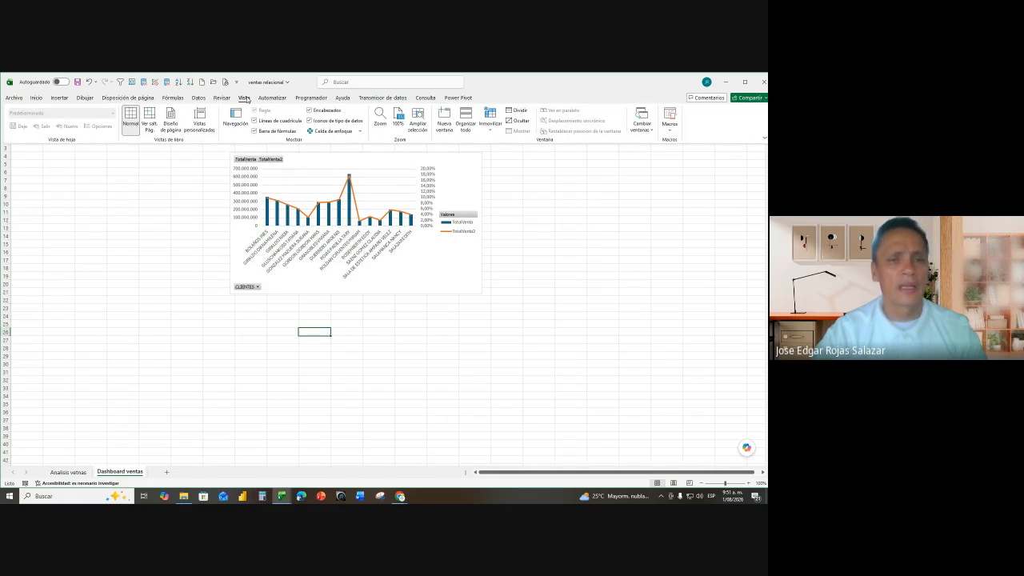
left_click(254, 121)
left_click(610, 320)
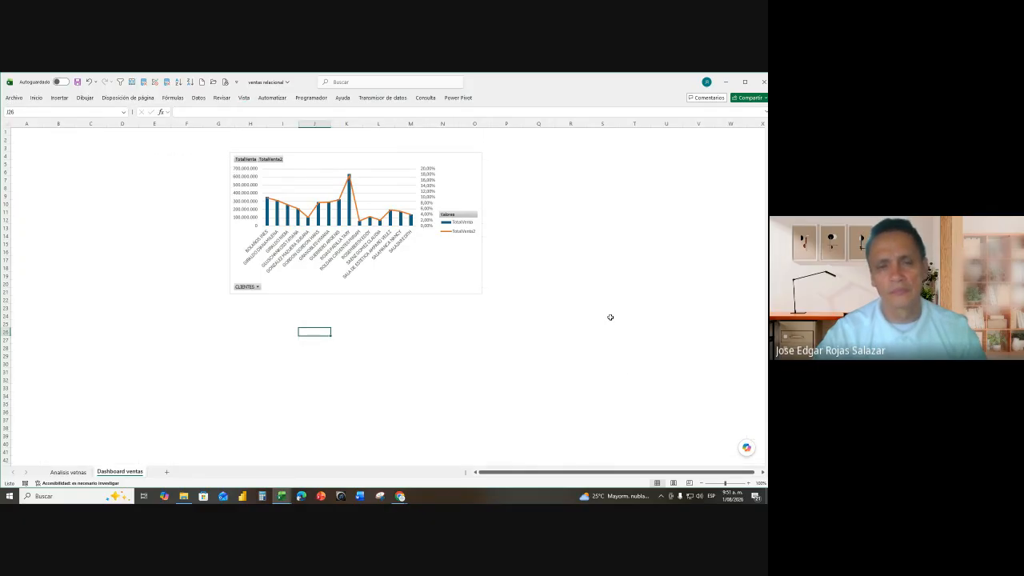
- Format the client sales chart area on Dashboard ventas with no fill and no border line, and deselect it
left_click(458, 293)
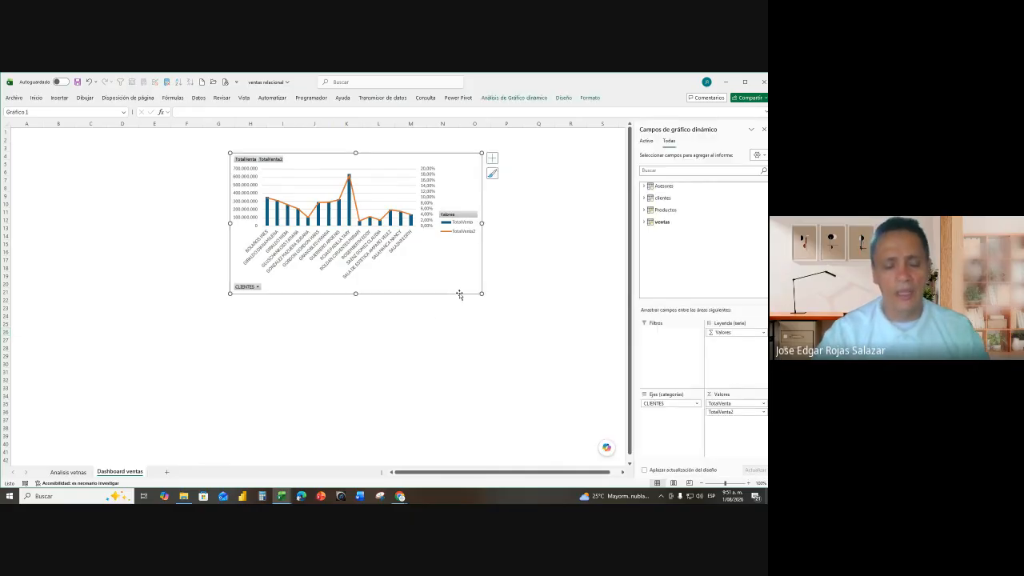
double_click(459, 293)
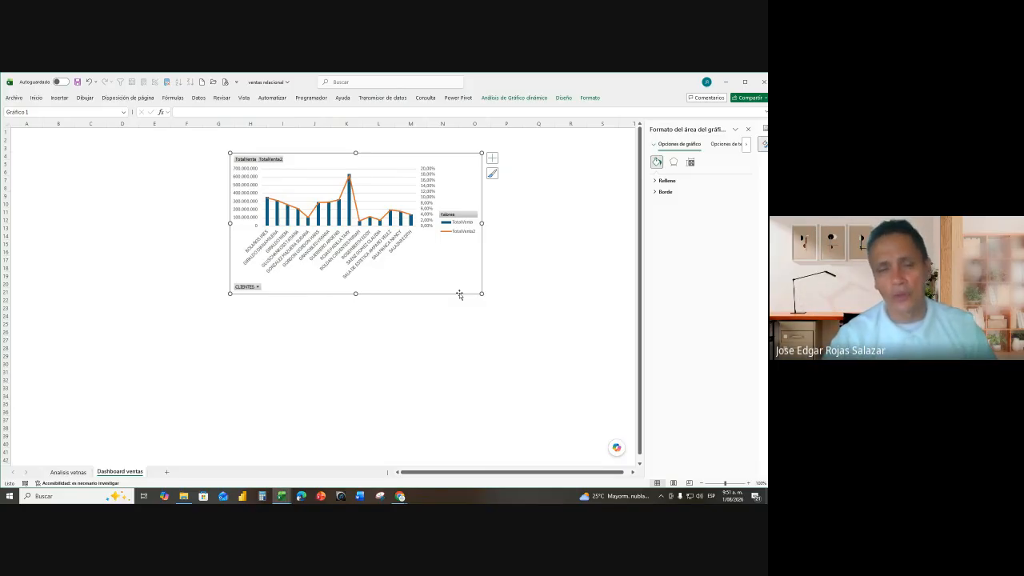
left_click(656, 181)
left_click(661, 193)
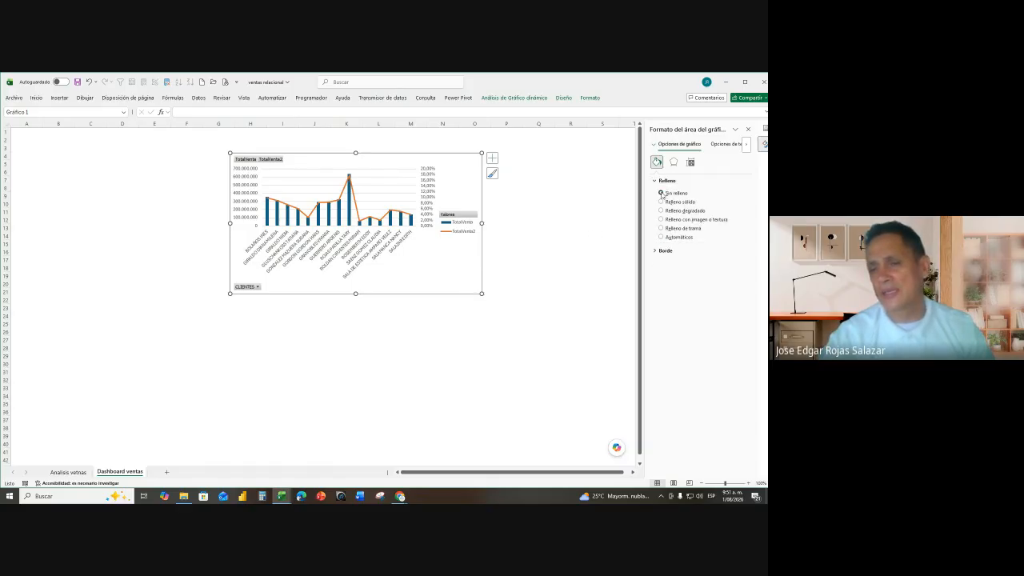
left_click(660, 250)
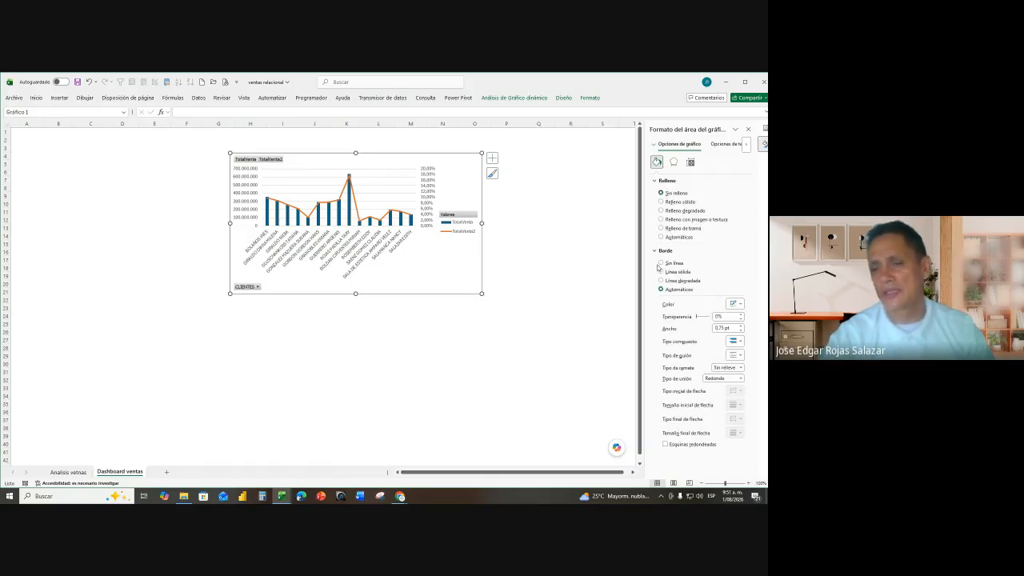
left_click(661, 263)
left_click(541, 267)
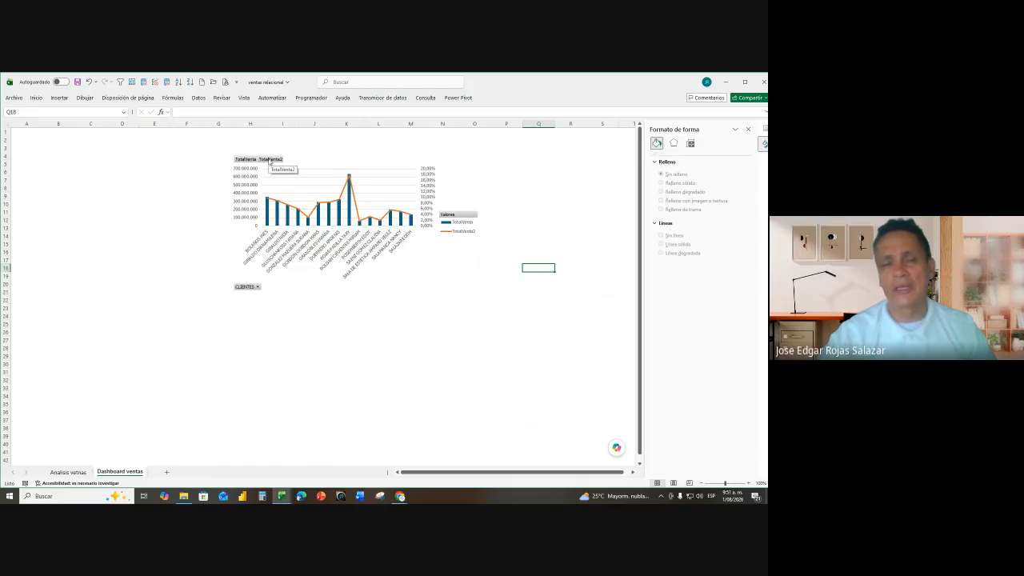
- Hide all field buttons on the client sales chart, widen it into column R, and close the format pane
right_click(270, 161)
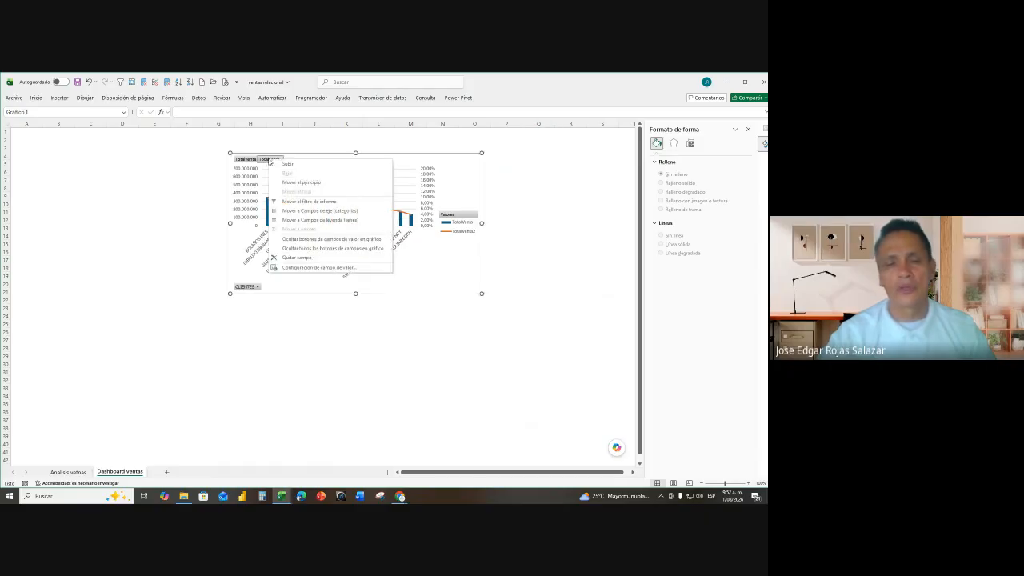
left_click(297, 249)
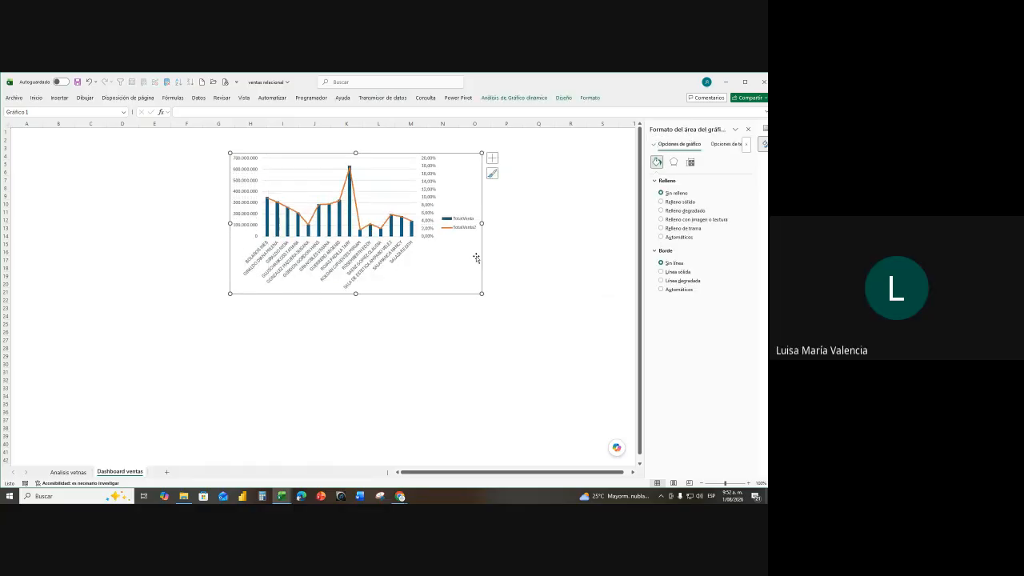
left_click_drag(480, 226, 567, 224)
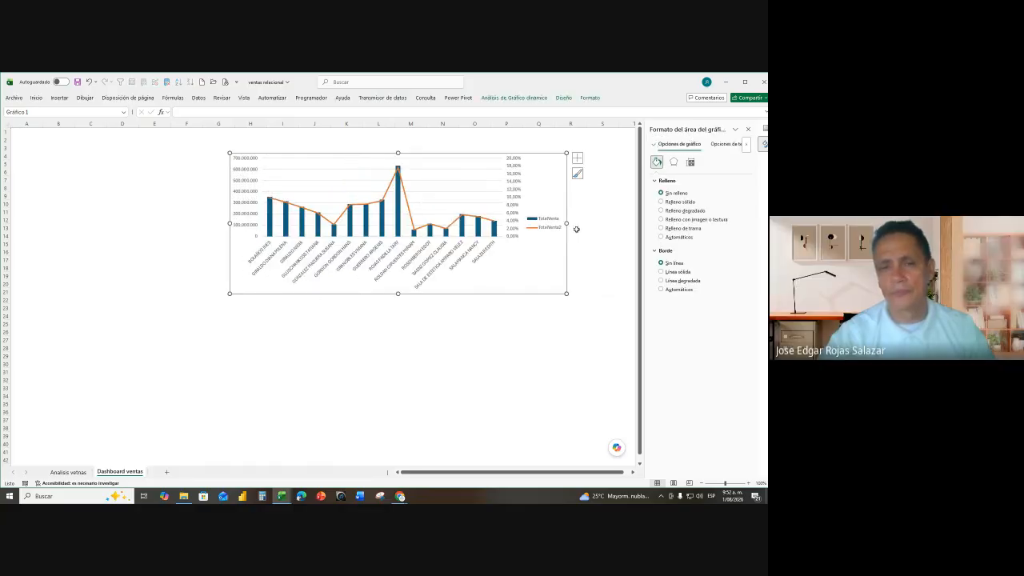
left_click(528, 315)
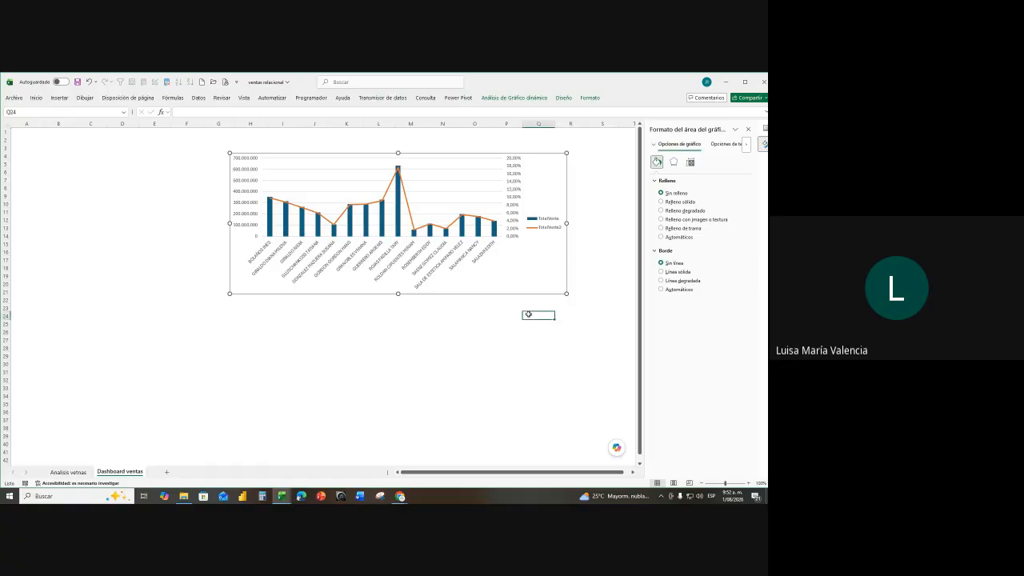
left_click(748, 129)
left_click(337, 348)
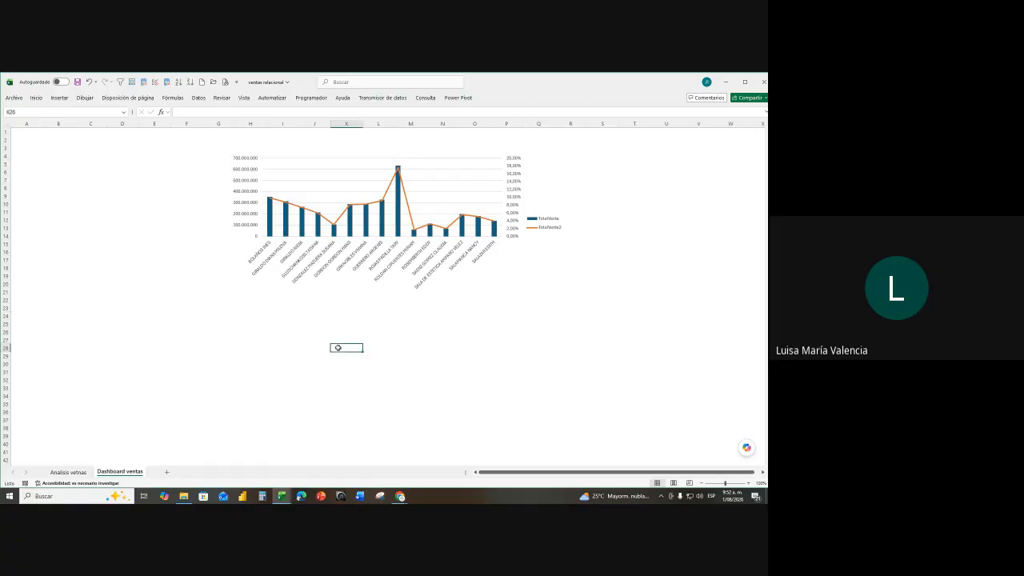
- Stretch the client sales chart slightly wider within column R and deselect it
left_click(503, 271)
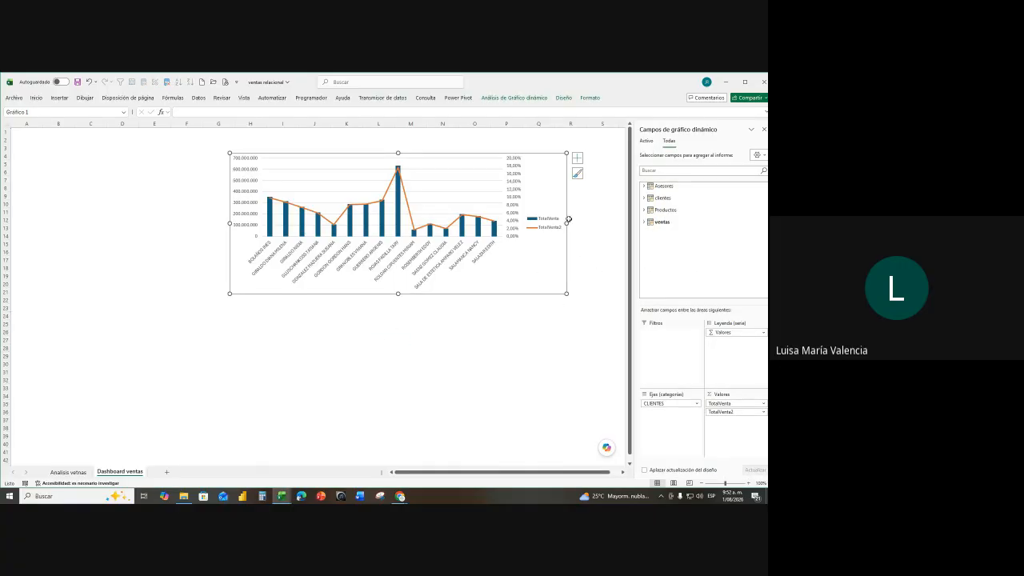
left_click_drag(567, 223, 577, 223)
left_click(519, 331)
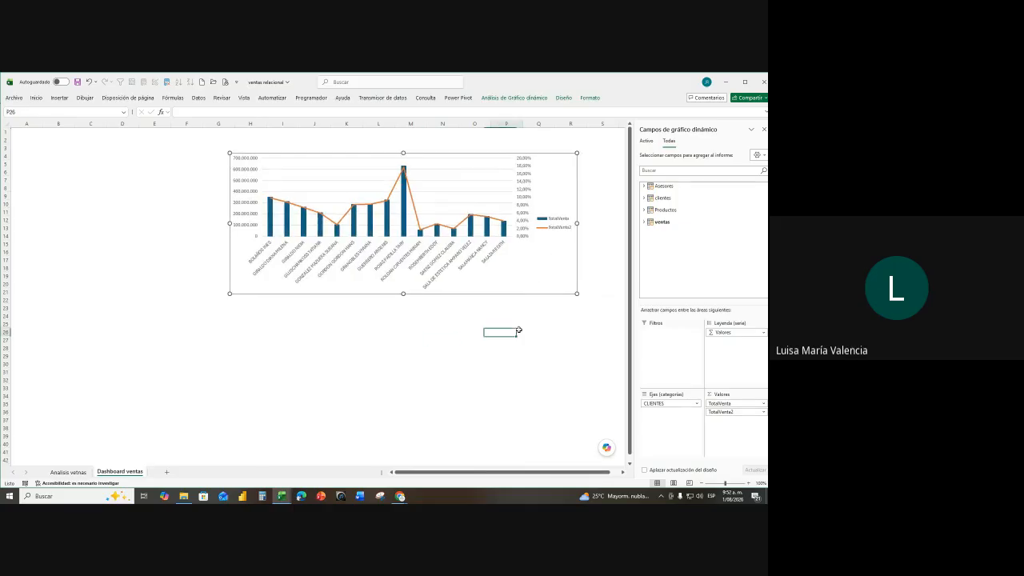
left_click(523, 286)
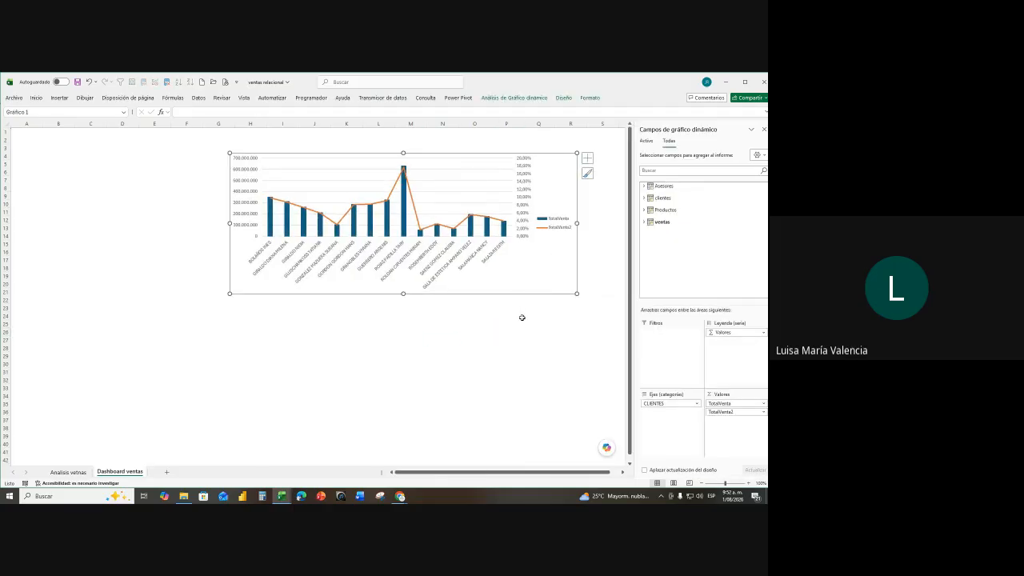
left_click(351, 325)
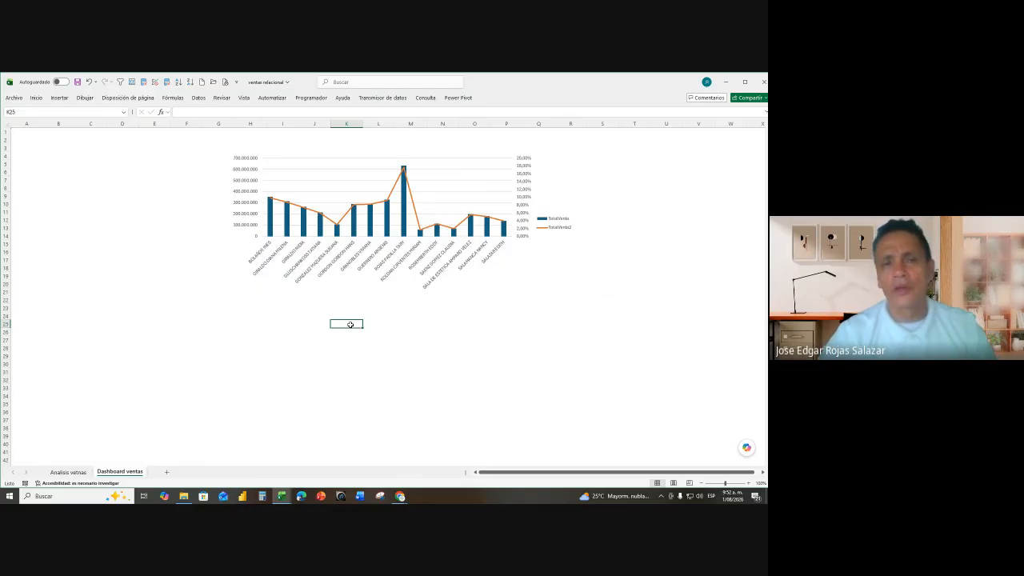
left_click(568, 288)
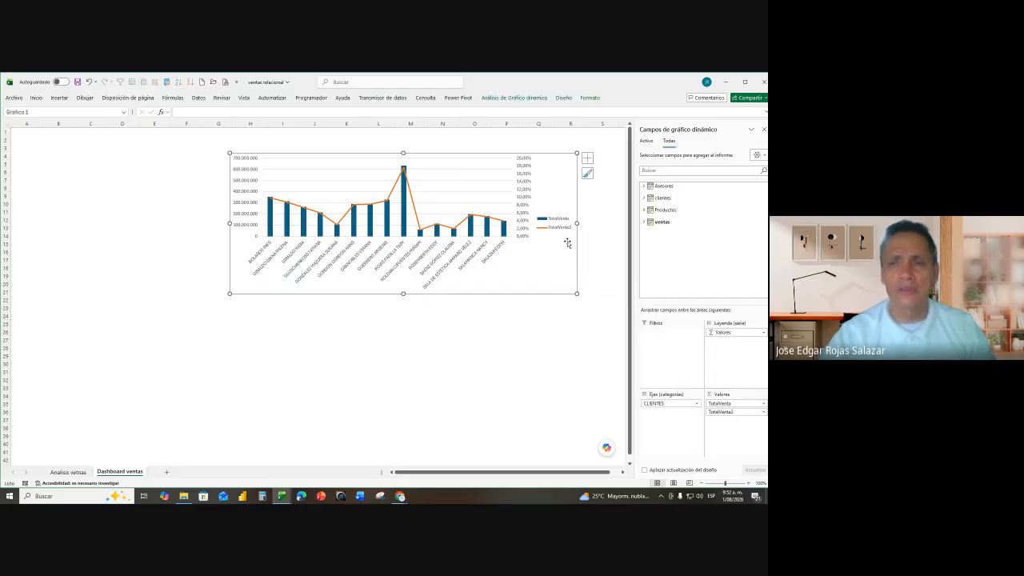
left_click(475, 347)
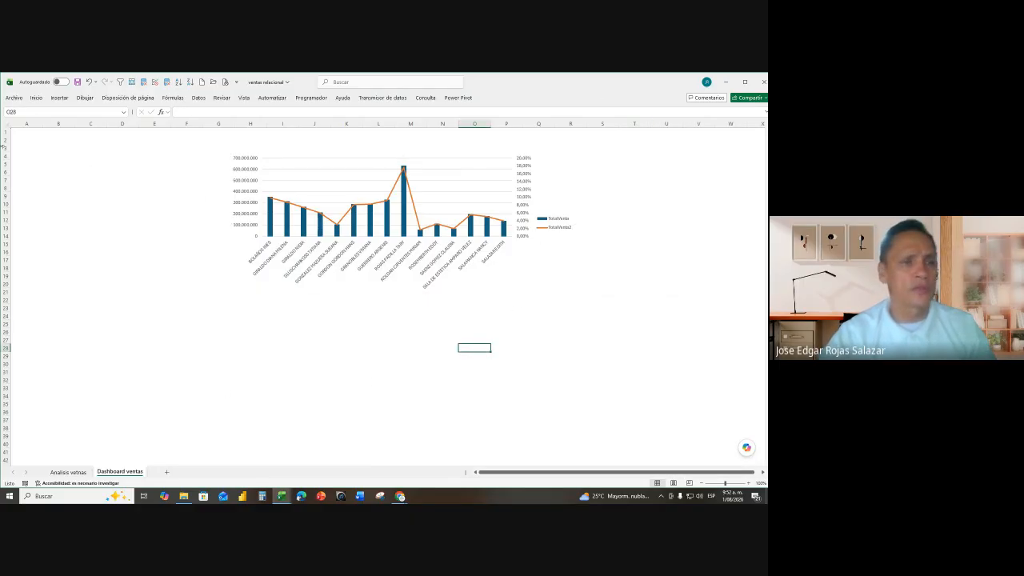
- Save and close the workbook, and reopen ventas relacional from the Ejercicios Excel folder
left_click(77, 81)
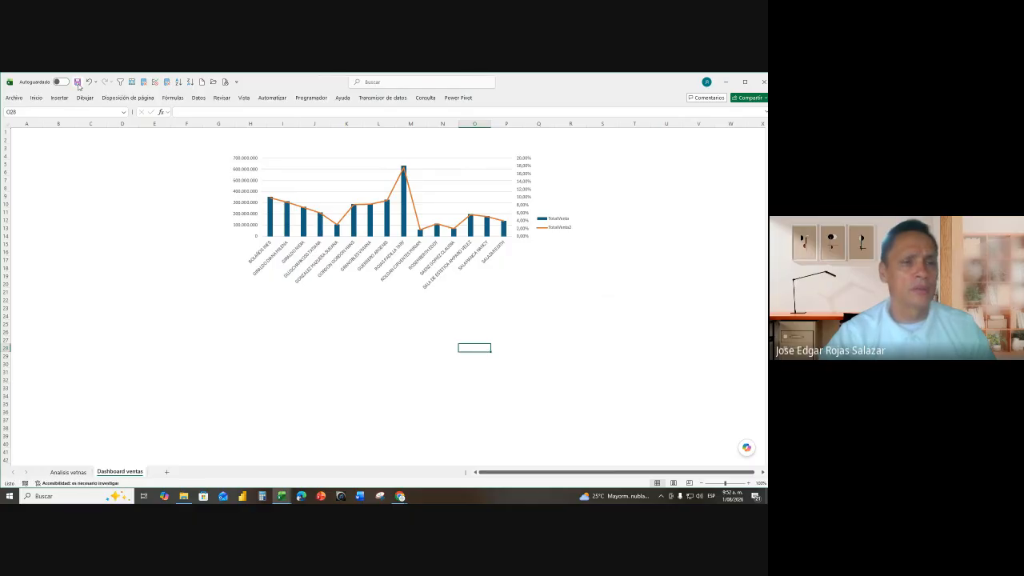
left_click(763, 82)
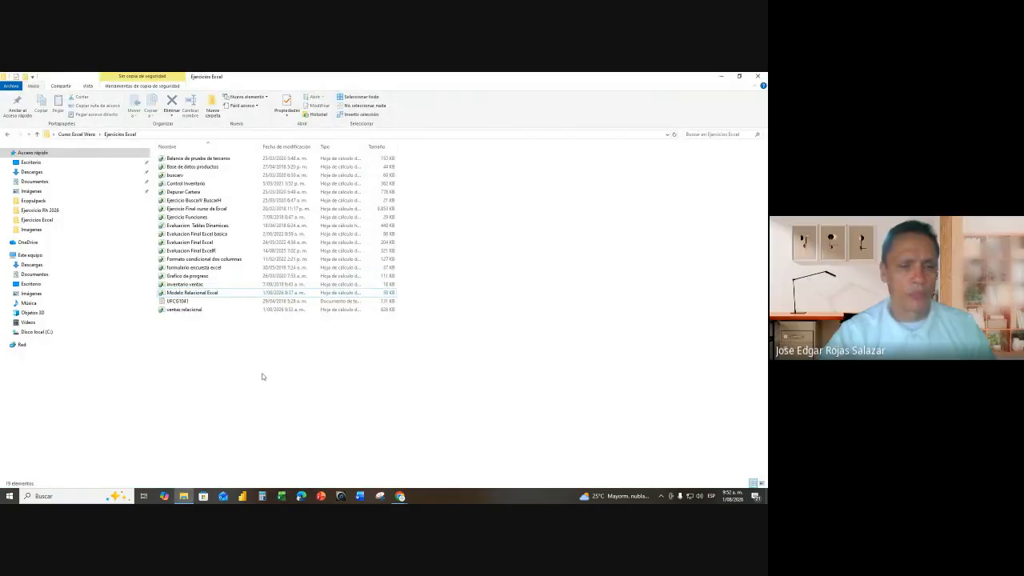
left_click(190, 311)
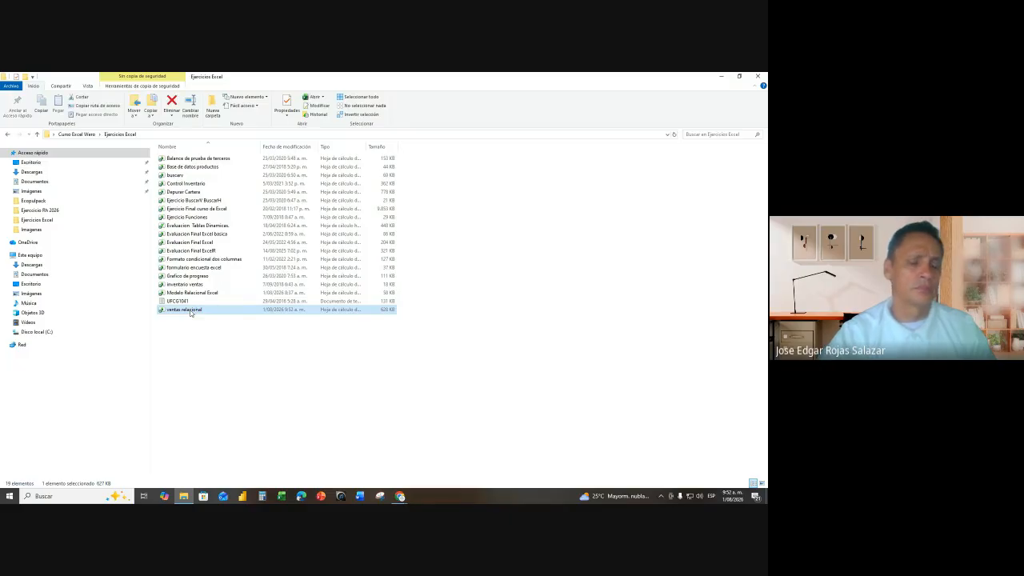
double_click(191, 311)
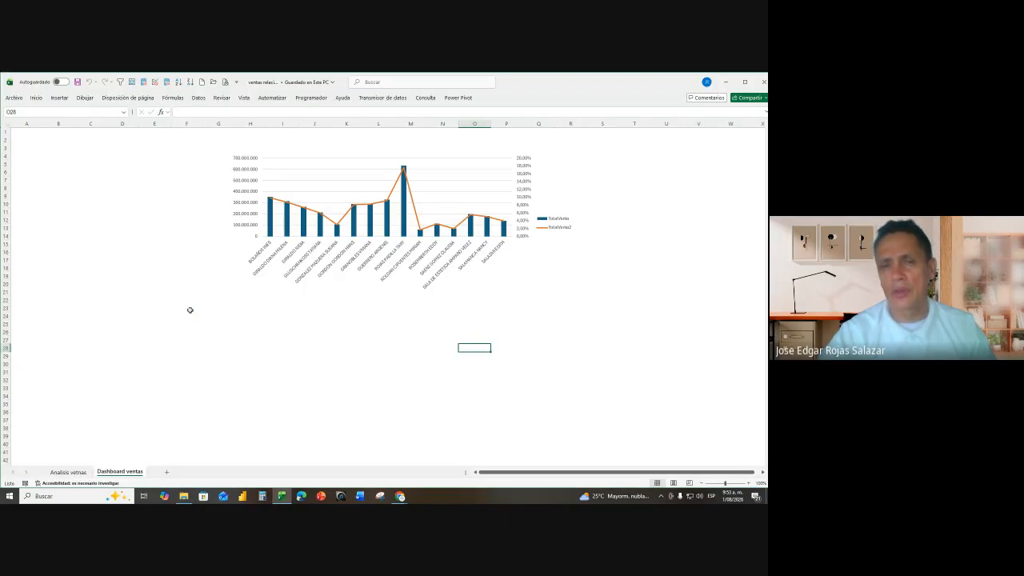
left_click(457, 98)
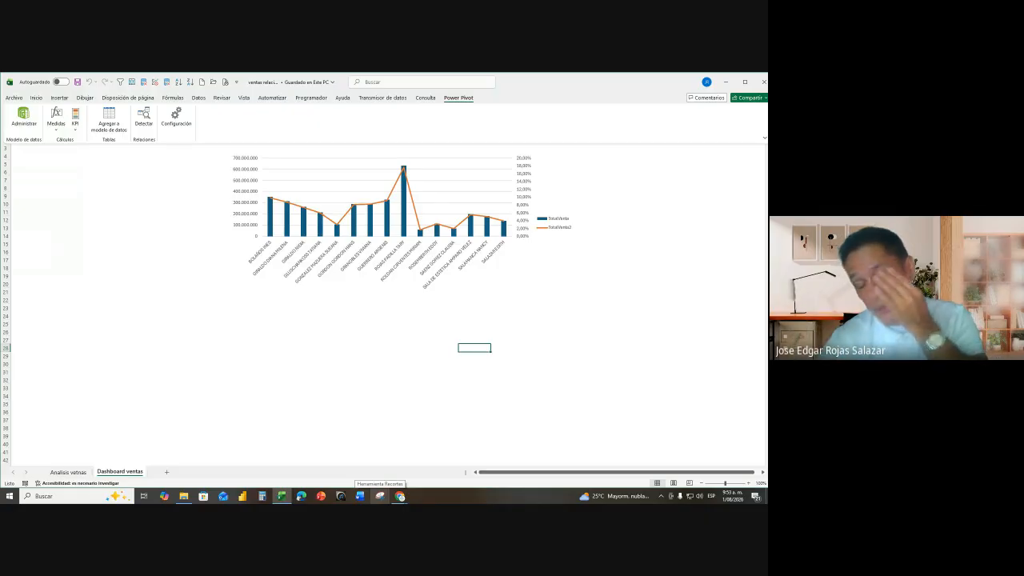
left_click(117, 353)
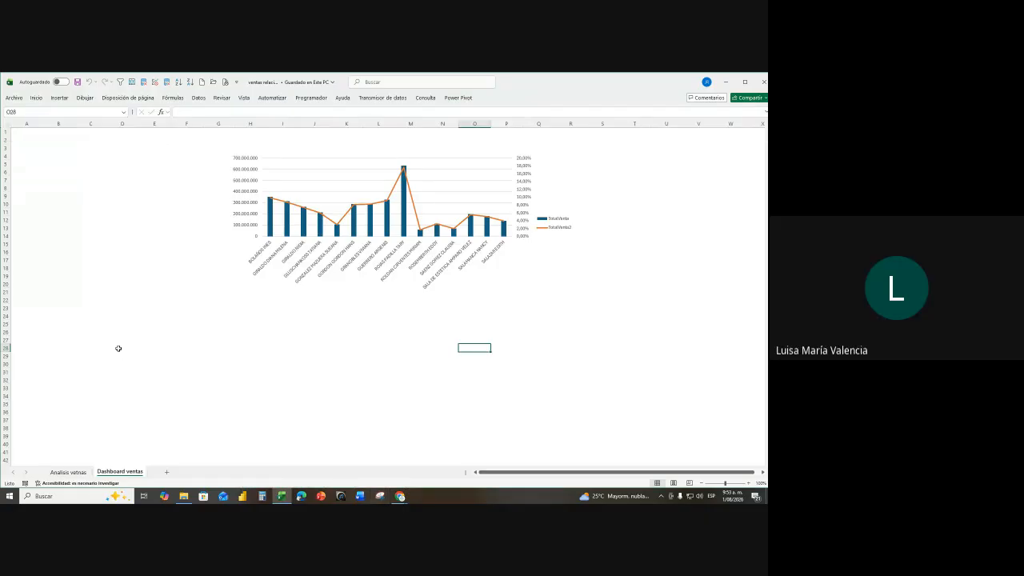
left_click(506, 269)
left_click(534, 209)
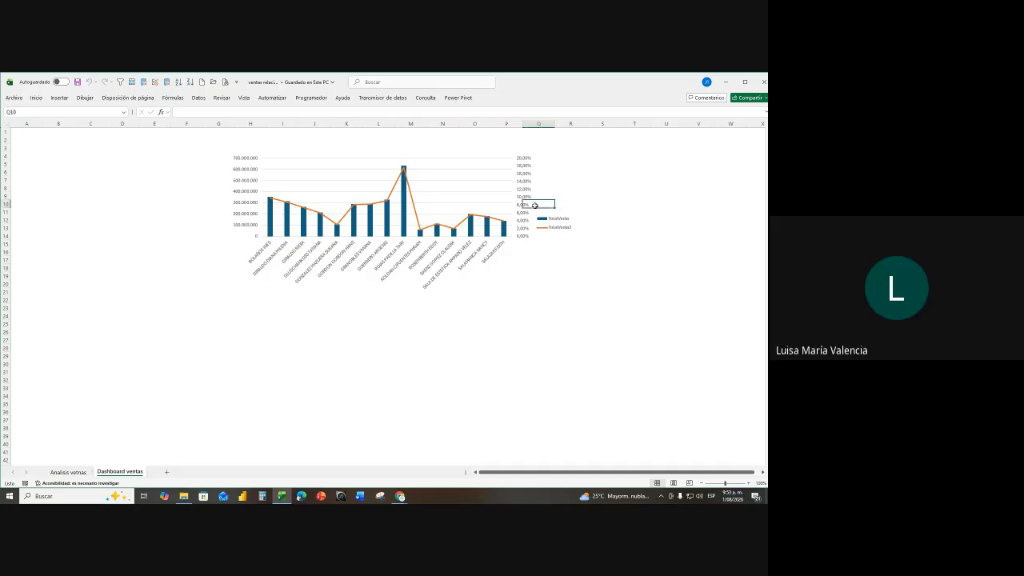
left_click(437, 149)
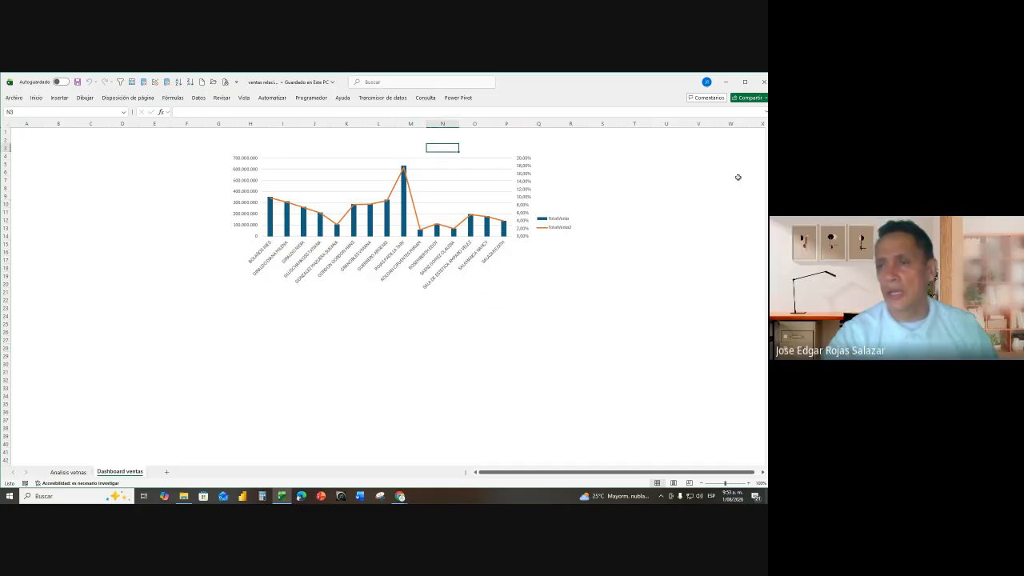
- Leave the workbook and open the ventas relacional file again from the Ejercicios Excel folder
key("alt+Tab")
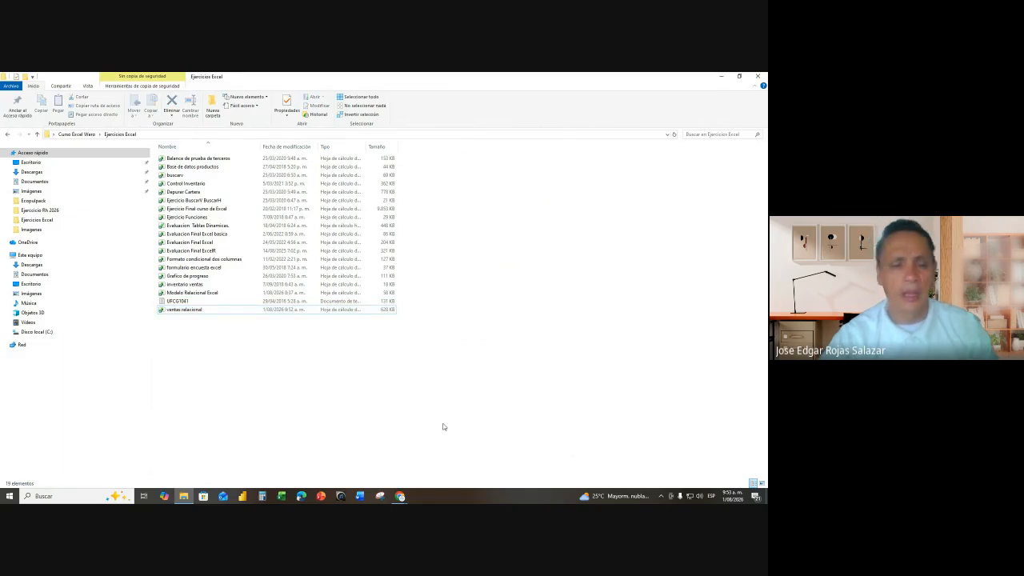
left_click(205, 324)
double_click(201, 312)
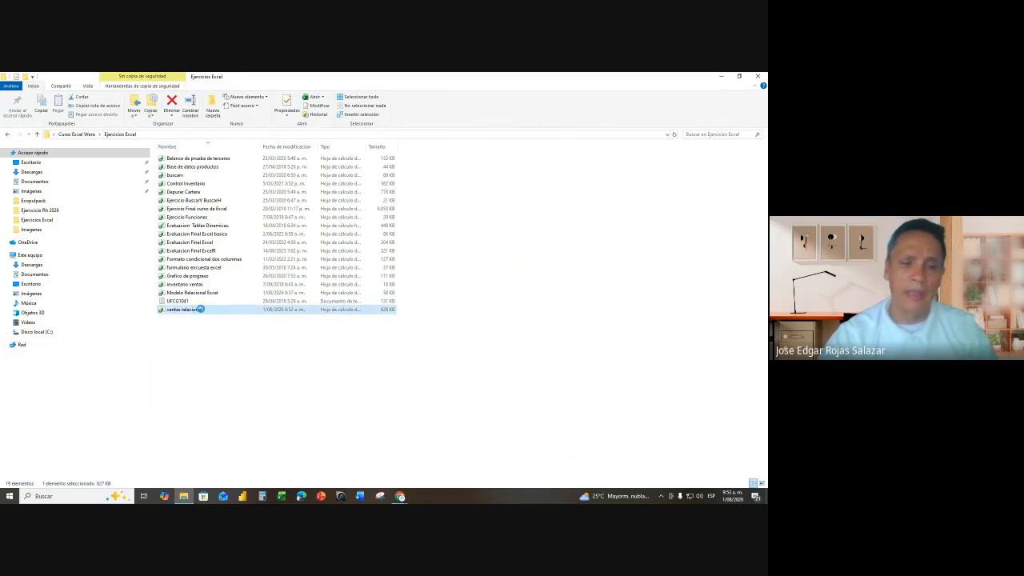
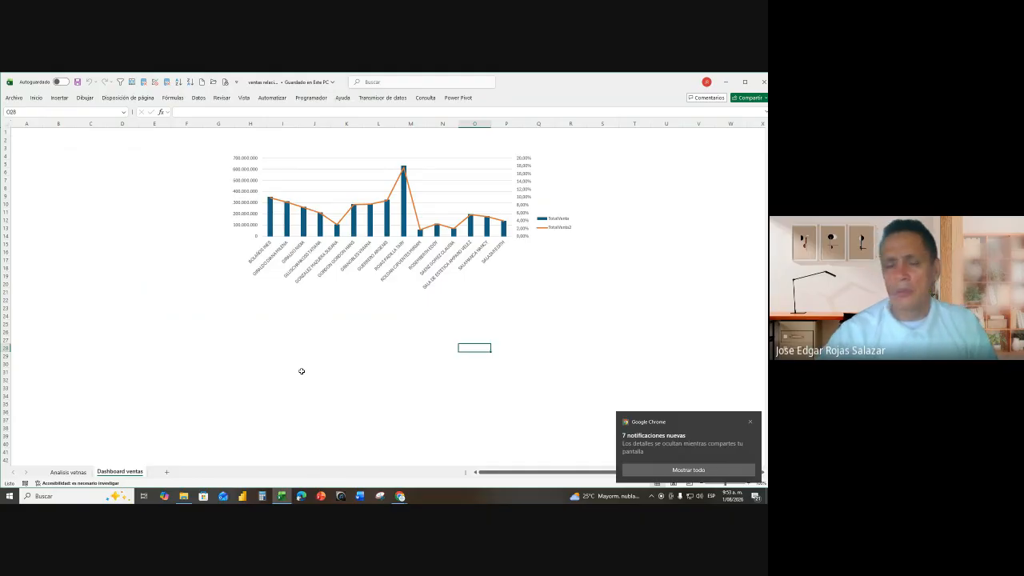
left_click(344, 373)
left_click(533, 174)
left_click(447, 147)
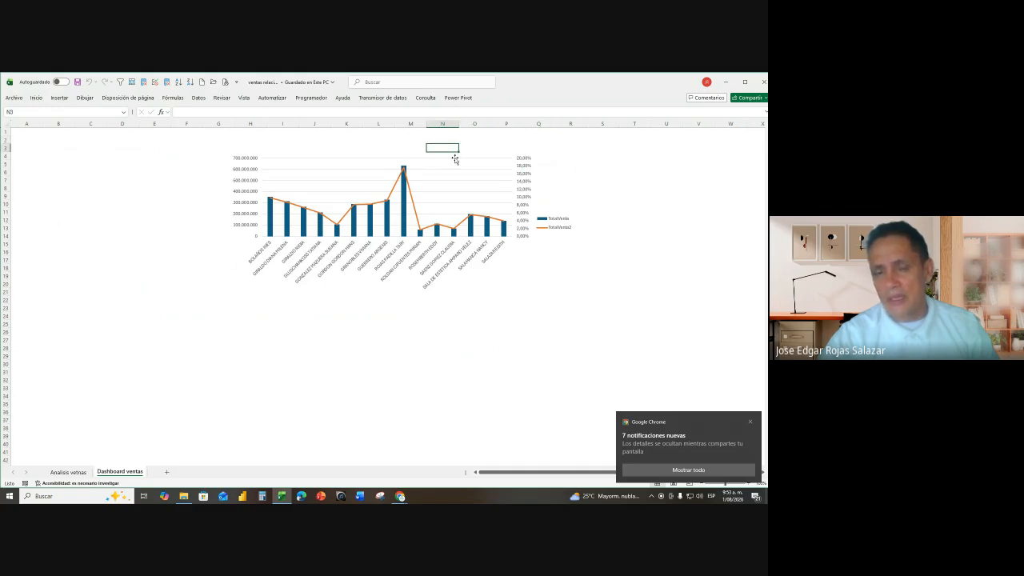
left_click(453, 156)
left_click(377, 347)
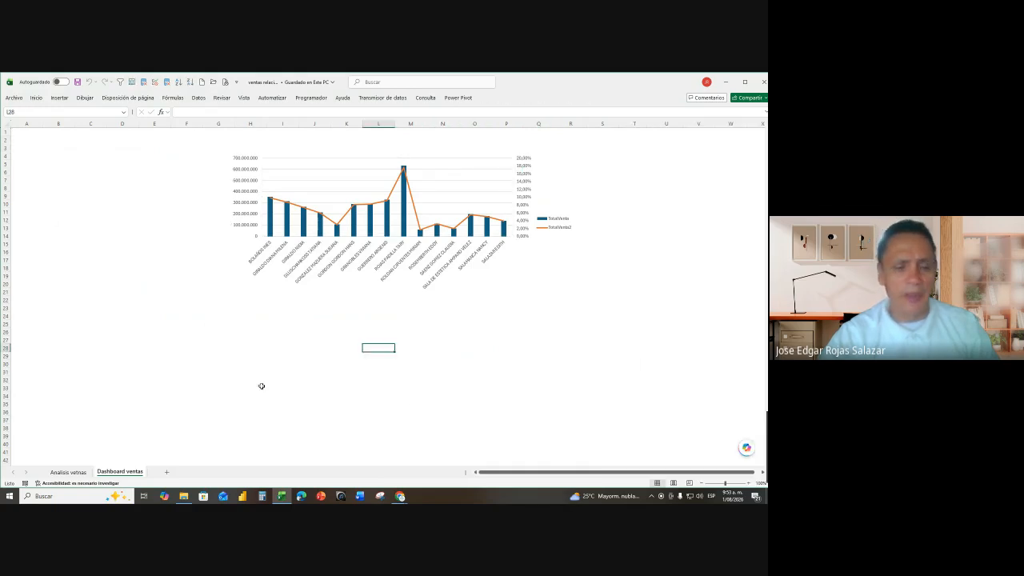
- Copy the advisor sales pie chart from the analysis sheet to Dashboard ventas, placing it below the client chart starting around cell H23
left_click(70, 473)
left_click(288, 332)
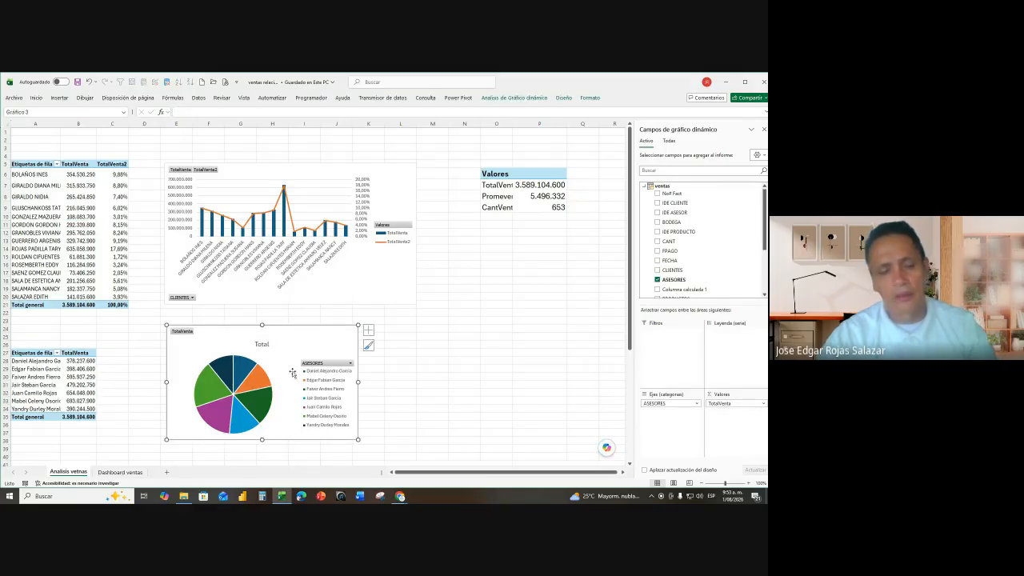
left_click(135, 473)
left_click(293, 349)
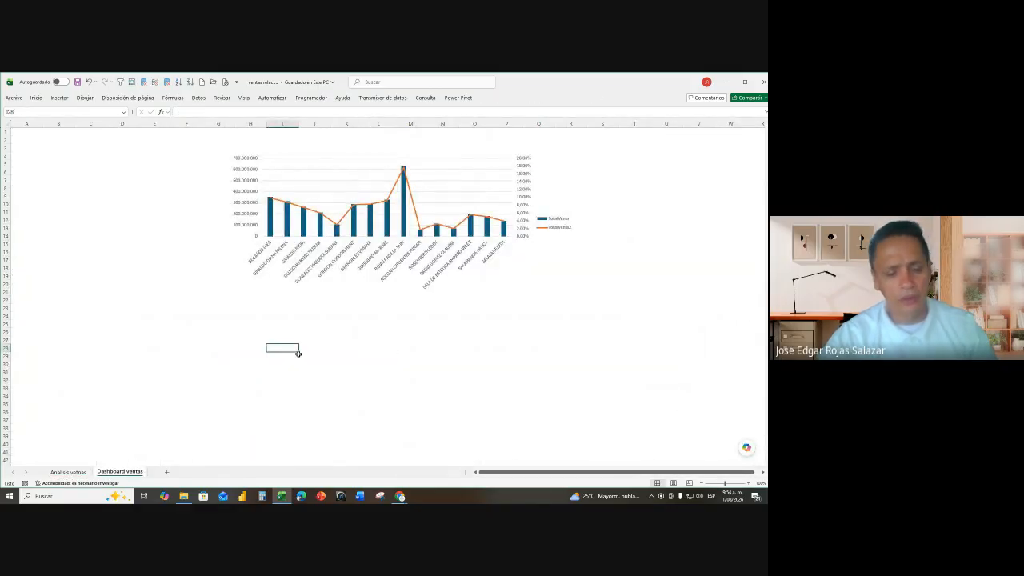
key("ctrl+v")
left_click_drag(399, 344, 367, 311)
left_click(68, 472)
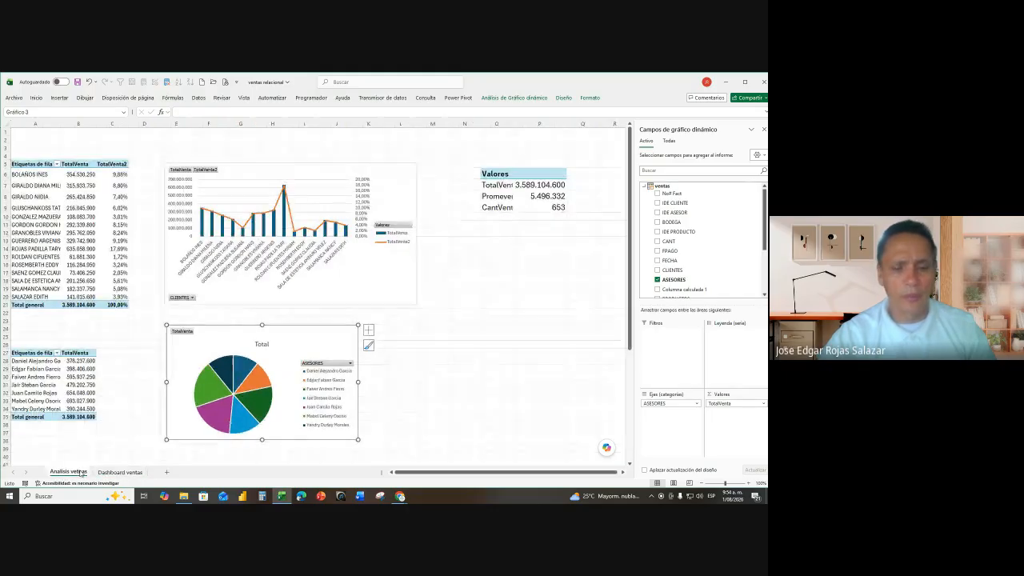
left_click(132, 473)
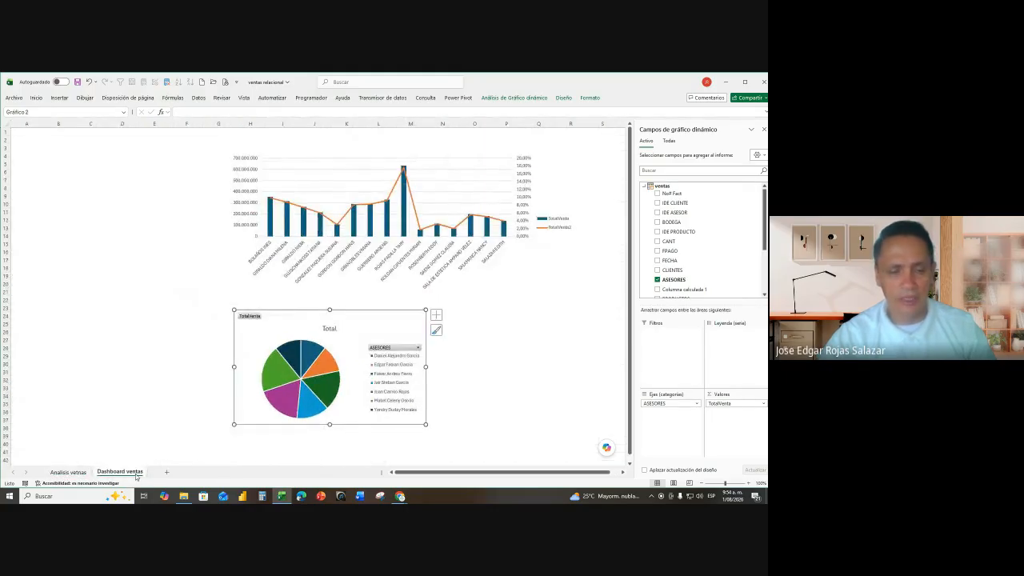
- Copy the product sales column chart from the analysis sheet to Dashboard ventas beside the pie chart, and close the chart fields pane
left_click(68, 472)
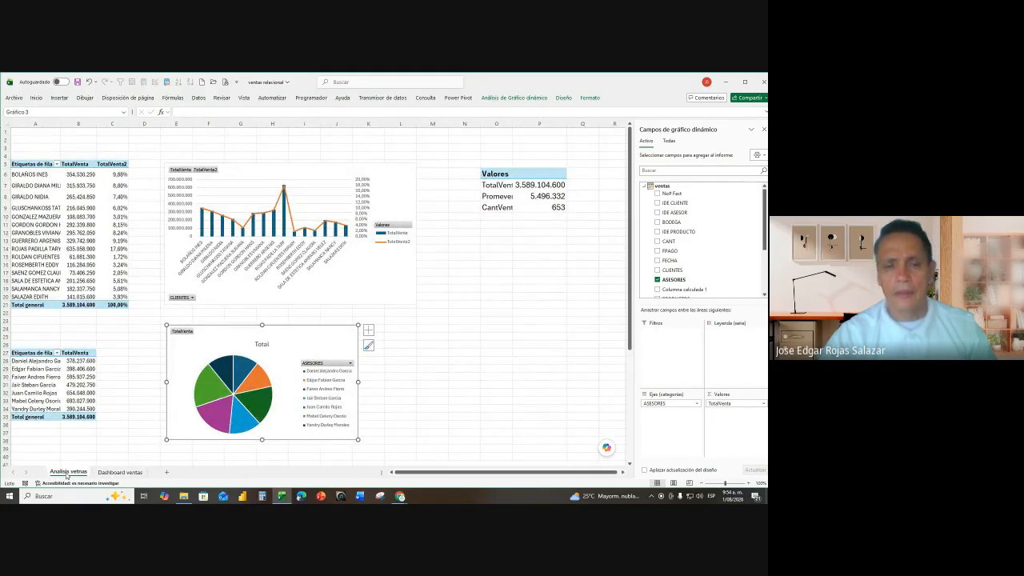
scroll(66, 477, "down", 6)
scroll(67, 475, "down", 1)
left_click(314, 301)
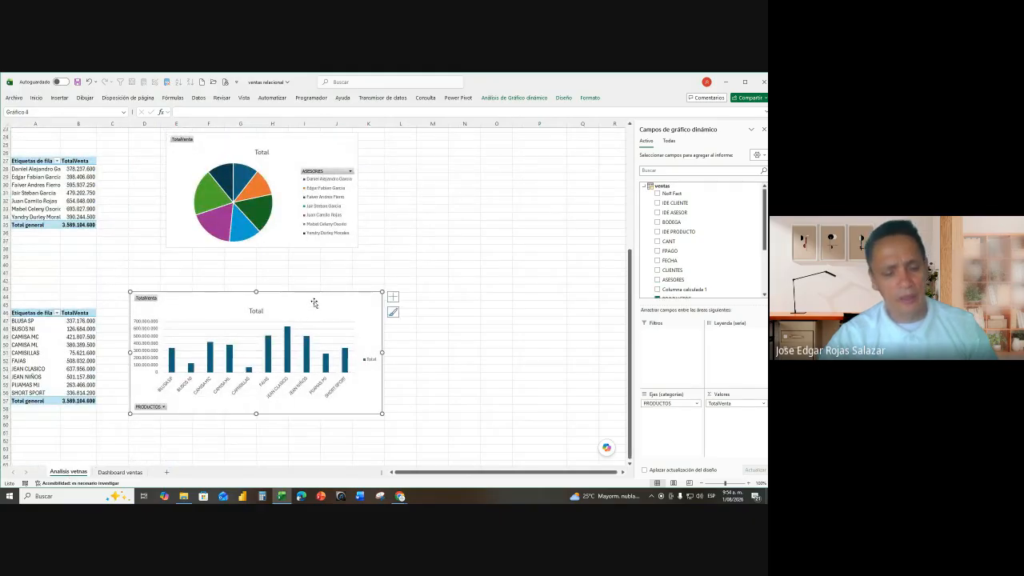
left_click(120, 472)
left_click(478, 323)
left_click(478, 310)
key("ctrl+v")
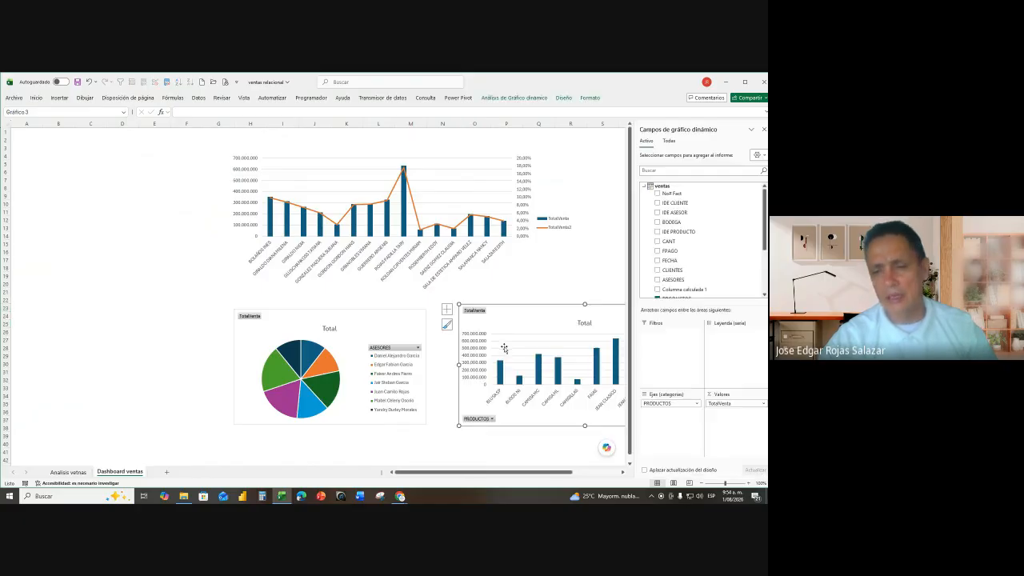
left_click(763, 129)
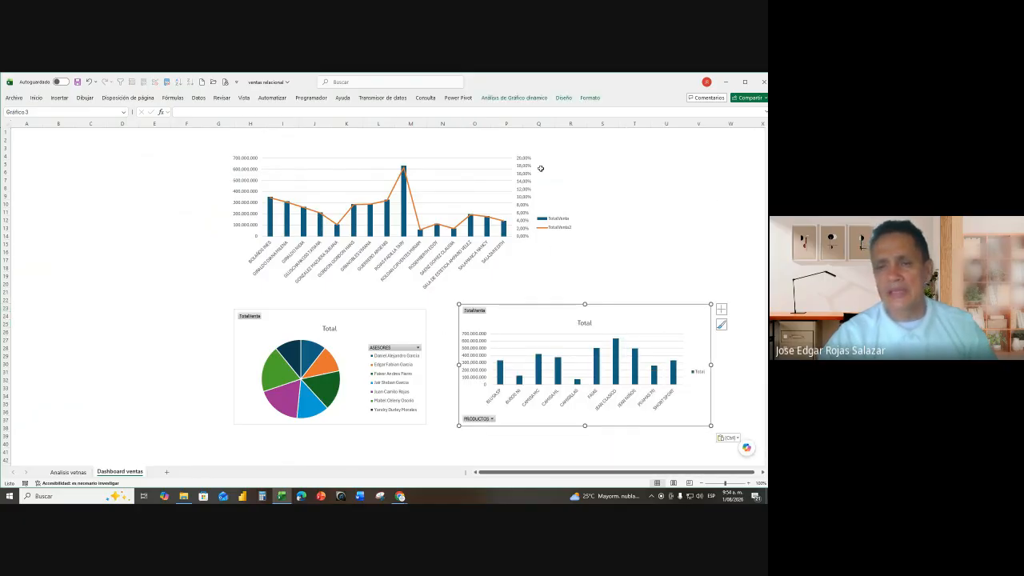
left_click(104, 180)
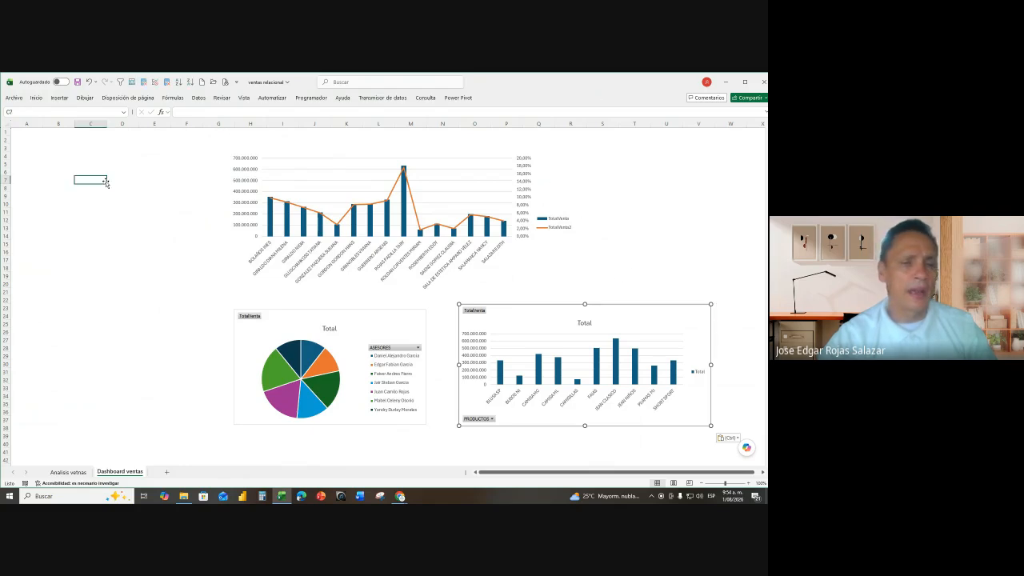
- Copy the Valores pivot table in O6:P9 of the analysis sheet
left_click(68, 472)
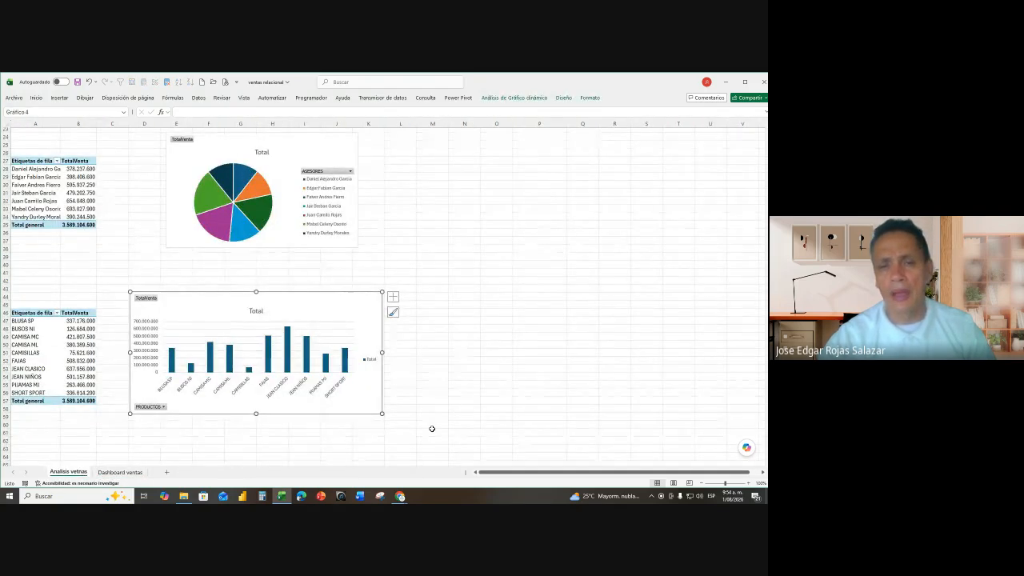
scroll(430, 427, "up", 8)
key("Escape")
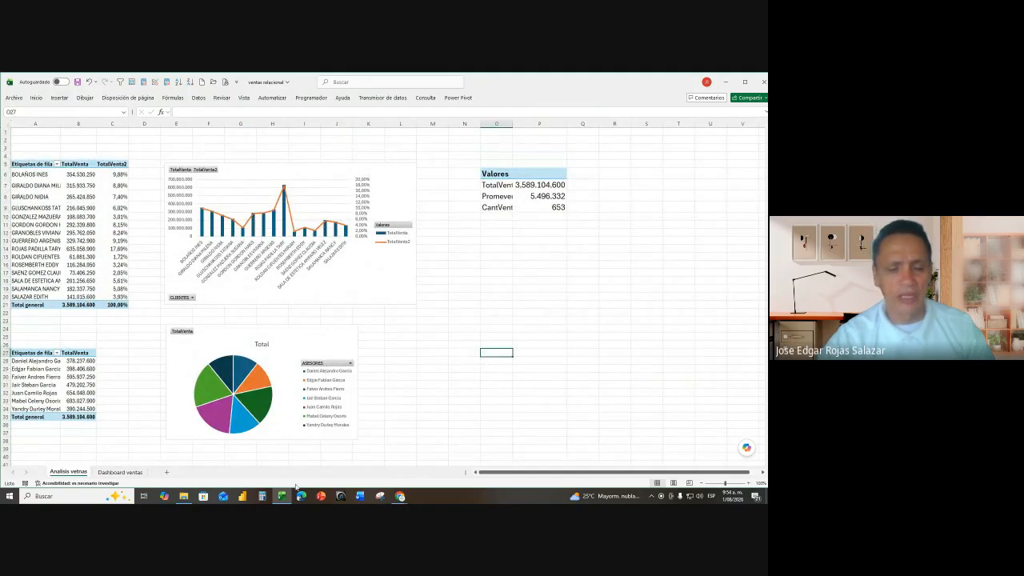
left_click(495, 174)
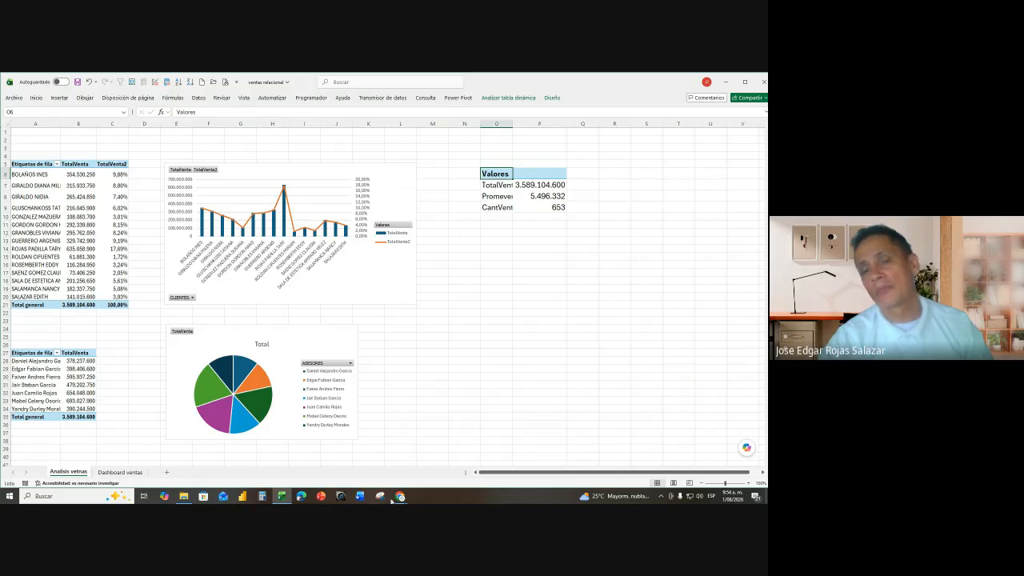
left_click_drag(500, 173, 530, 208)
key("ctrl+c")
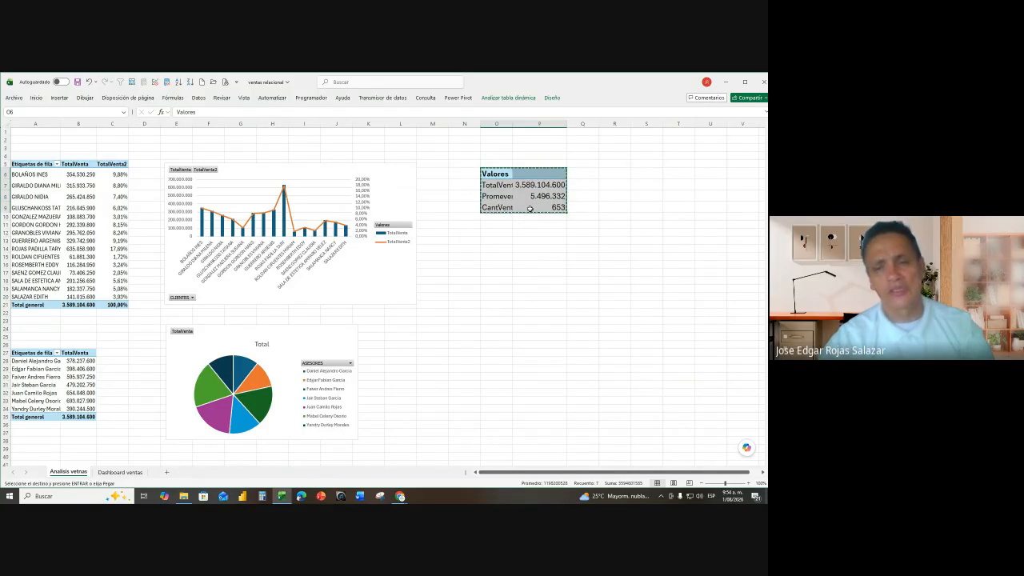
- Paste the Valores table as a linked picture in Dashboard ventas, enlarge it and place it over columns A to E, starting at row 2
left_click(145, 472)
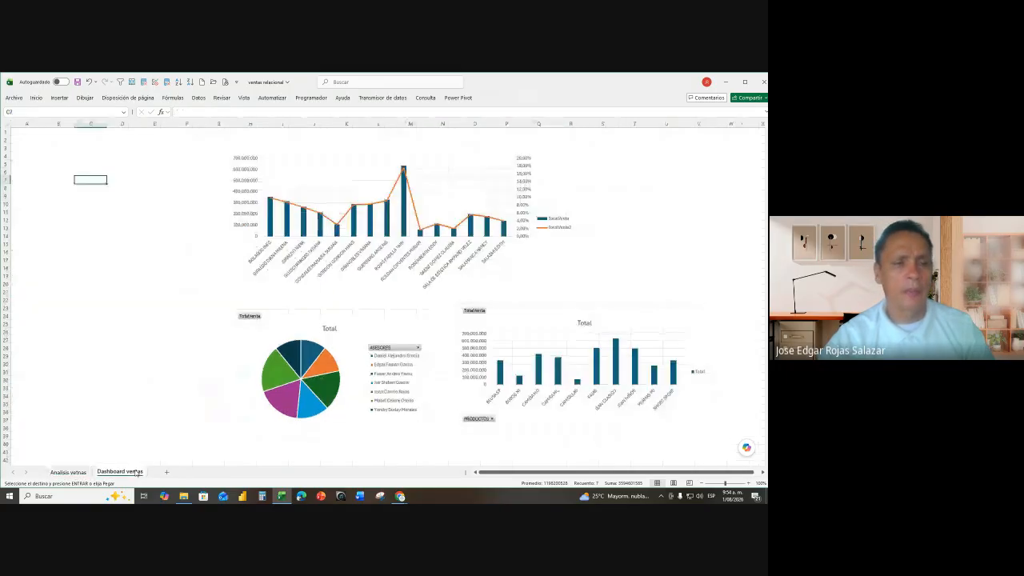
right_click(72, 165)
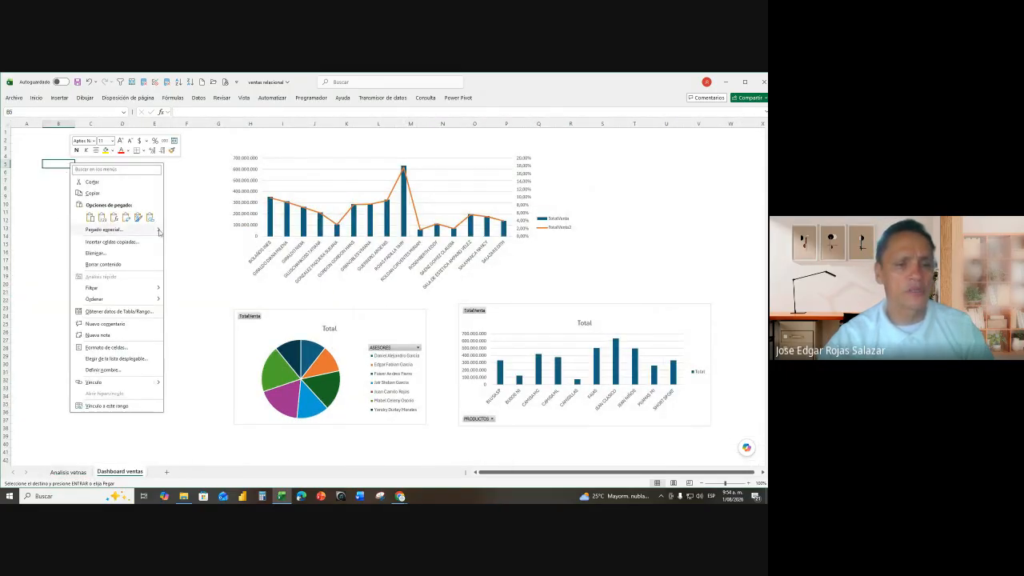
mouse_move(158, 232)
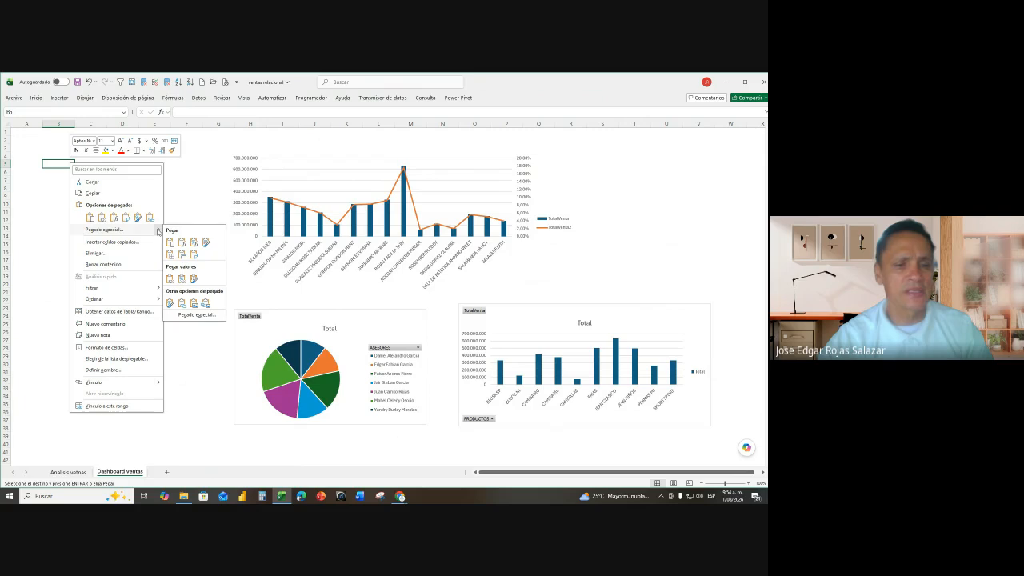
left_click(206, 304)
left_click_drag(115, 200, 210, 226)
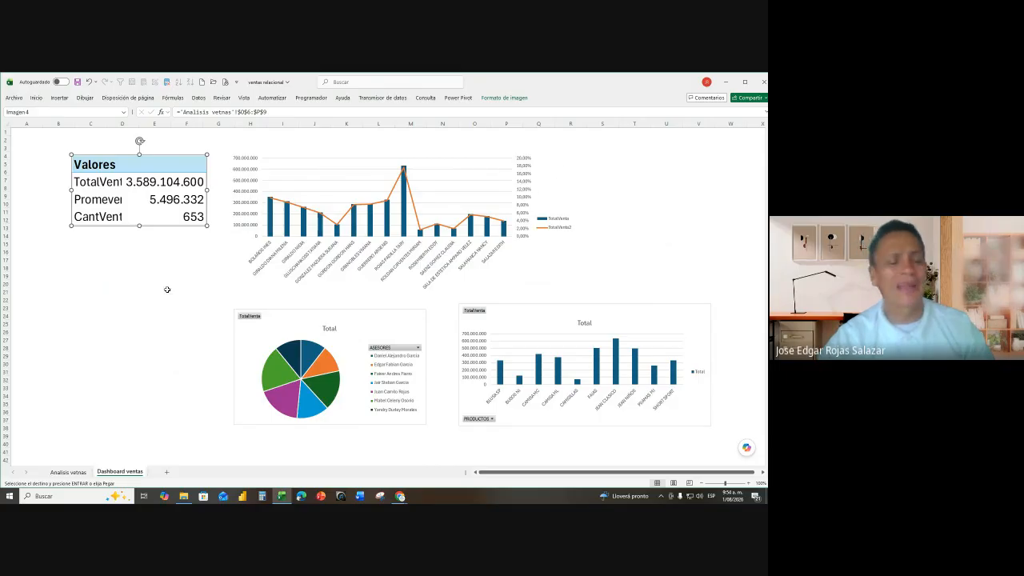
left_click_drag(157, 223, 113, 207)
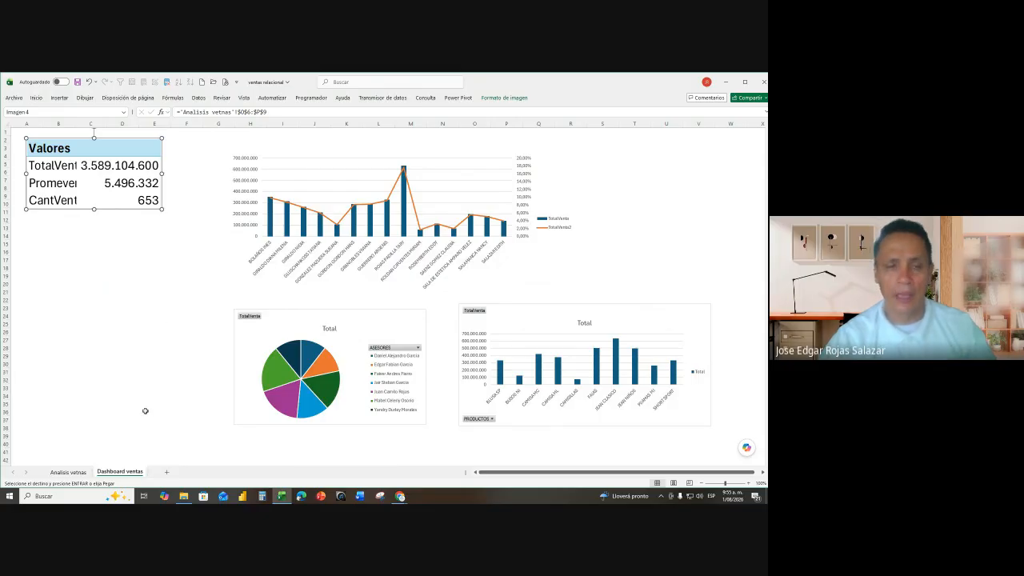
- Copy the advisor sales pivot table A27:B35 from the analysis sheet and paste it as a linked picture at B15 in Dashboard ventas
left_click(83, 473)
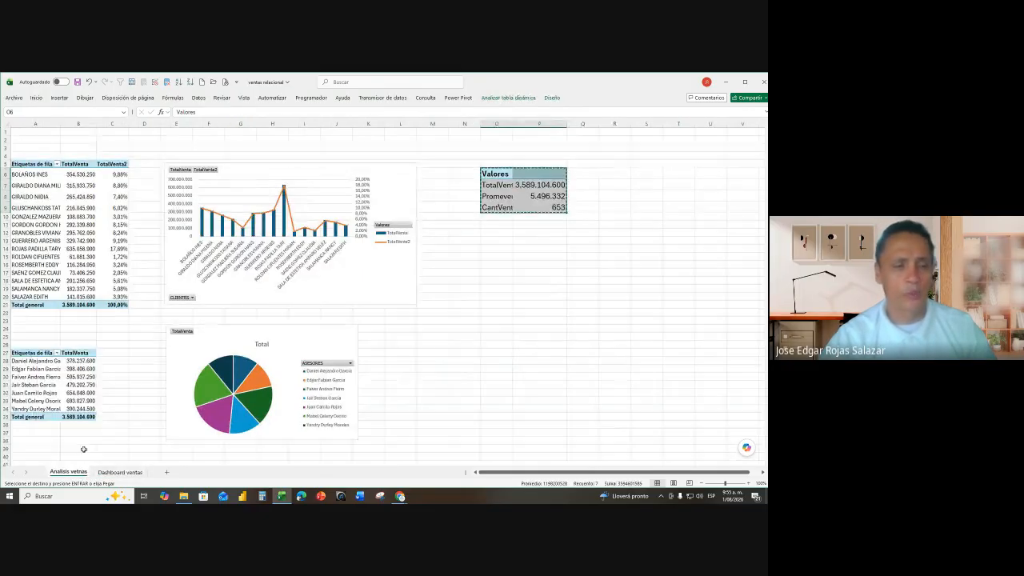
left_click(48, 372)
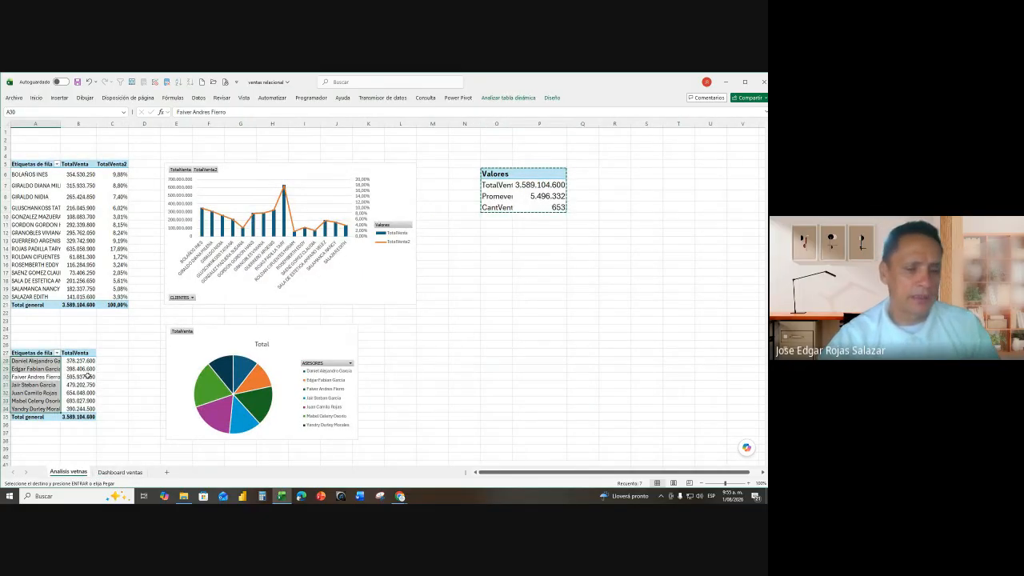
left_click(67, 385)
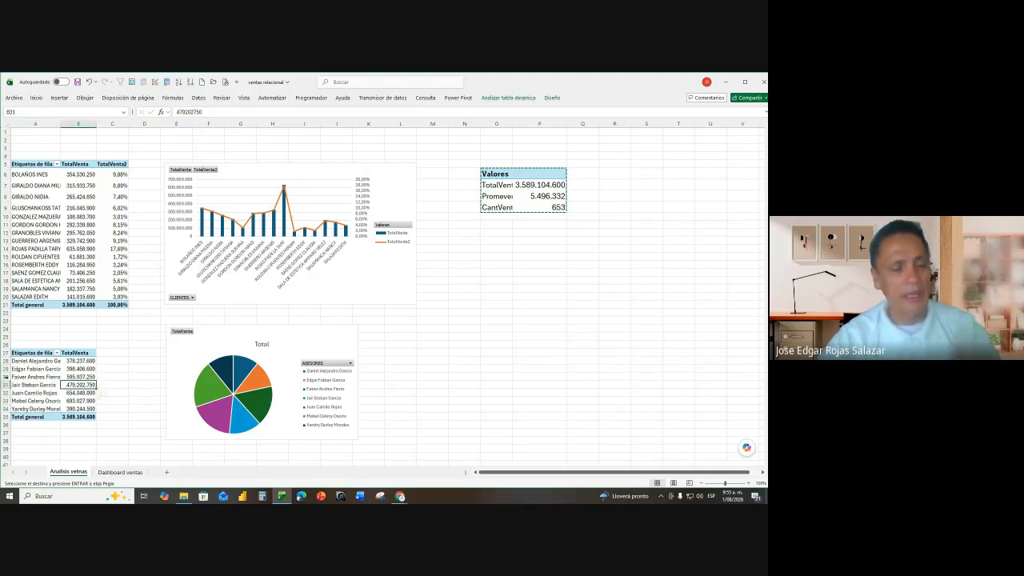
left_click_drag(27, 353, 85, 417)
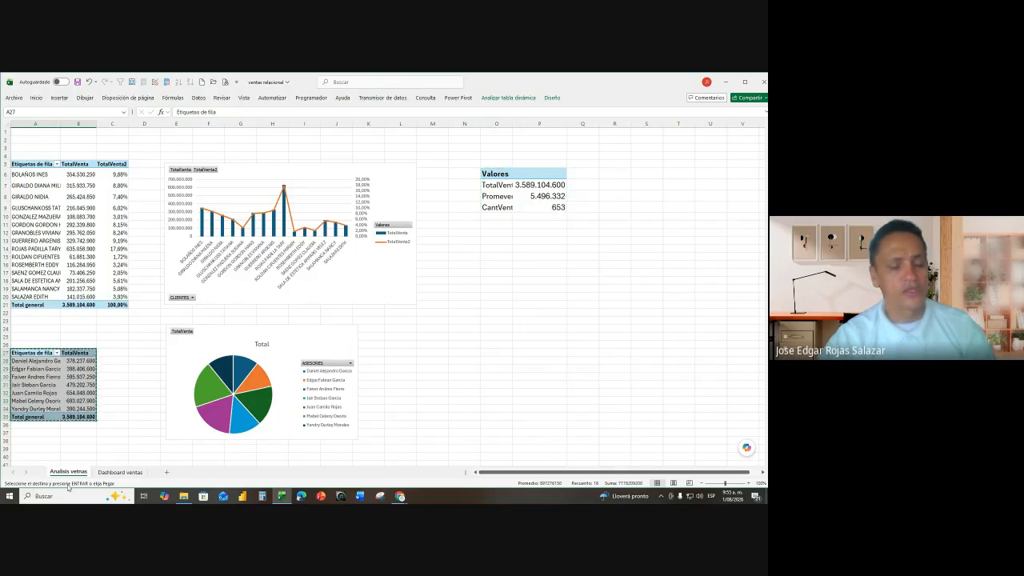
left_click(120, 472)
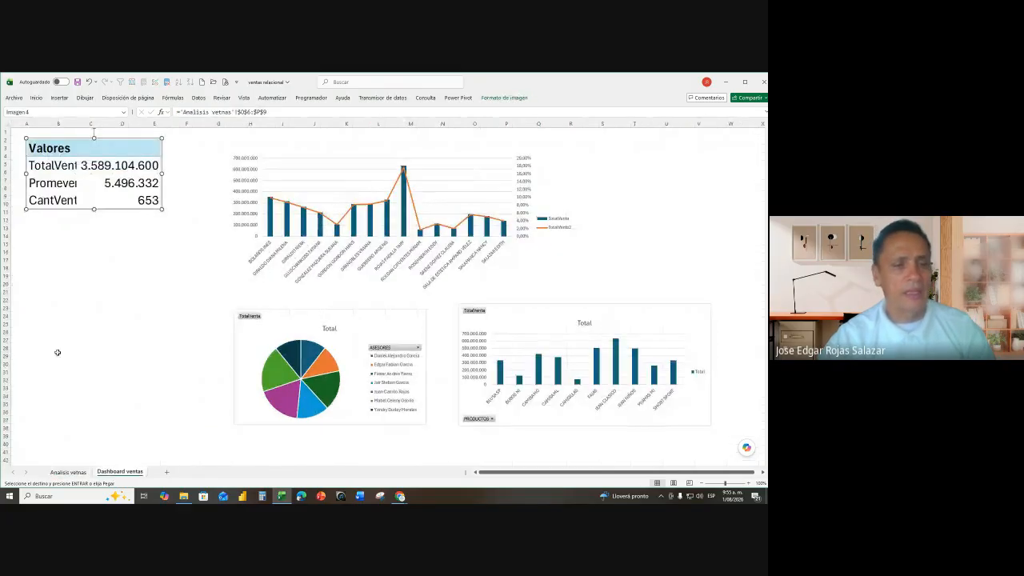
right_click(53, 245)
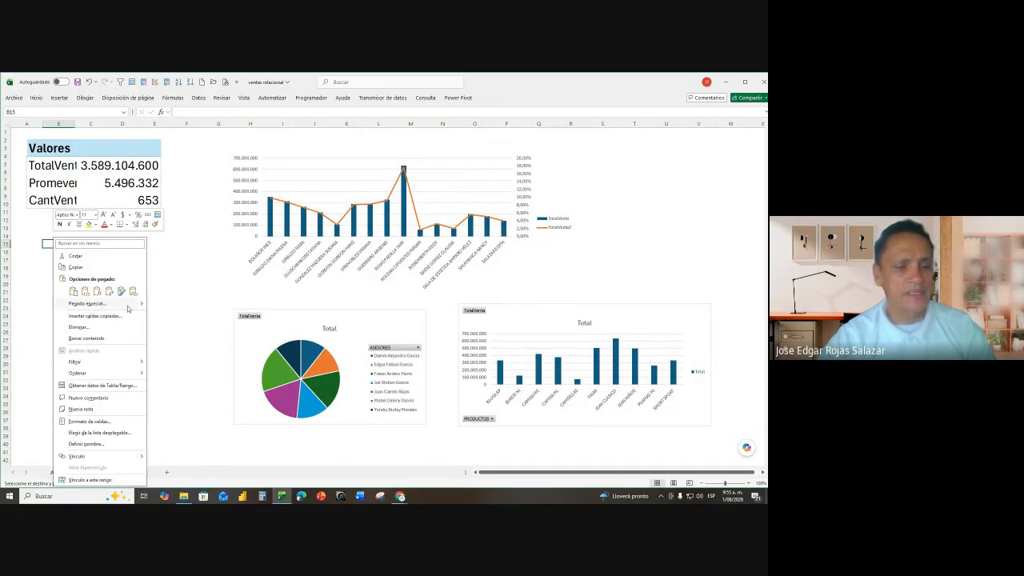
mouse_move(141, 307)
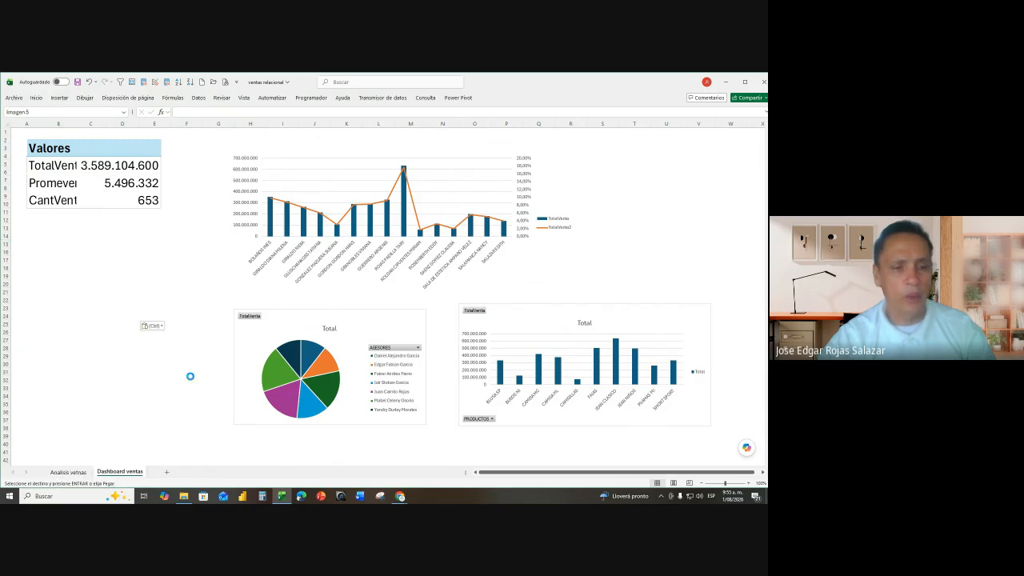
left_click(190, 376)
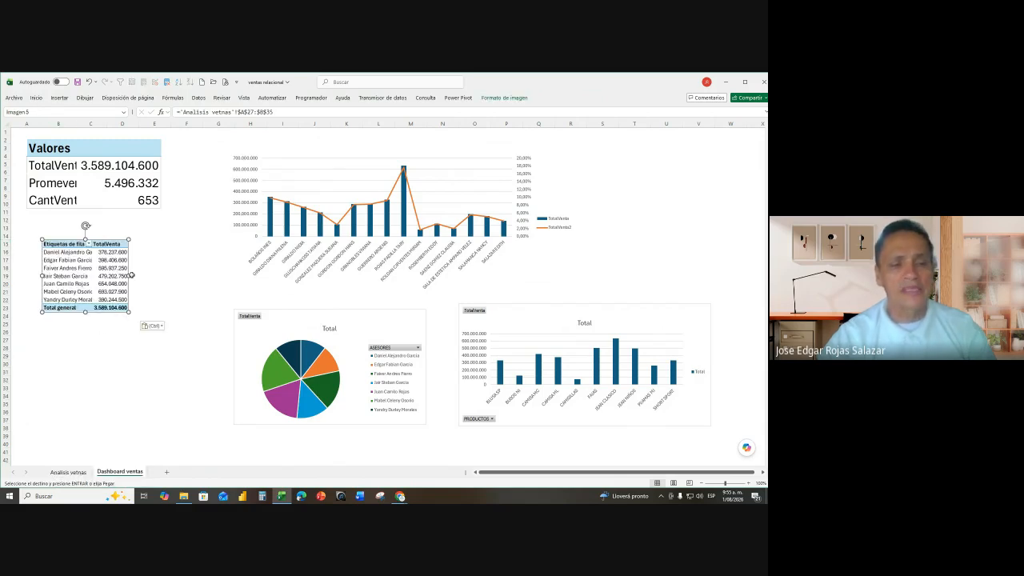
- Widen the advisor table picture and place it directly below the Valores picture, aligned with its left edge
left_click_drag(128, 275, 166, 278)
mouse_move(137, 245)
left_mouse_down()
mouse_move(114, 245)
mouse_move(464, 276)
mouse_move(508, 235)
mouse_move(611, 228)
mouse_move(212, 274)
mouse_move(132, 237)
left_mouse_up()
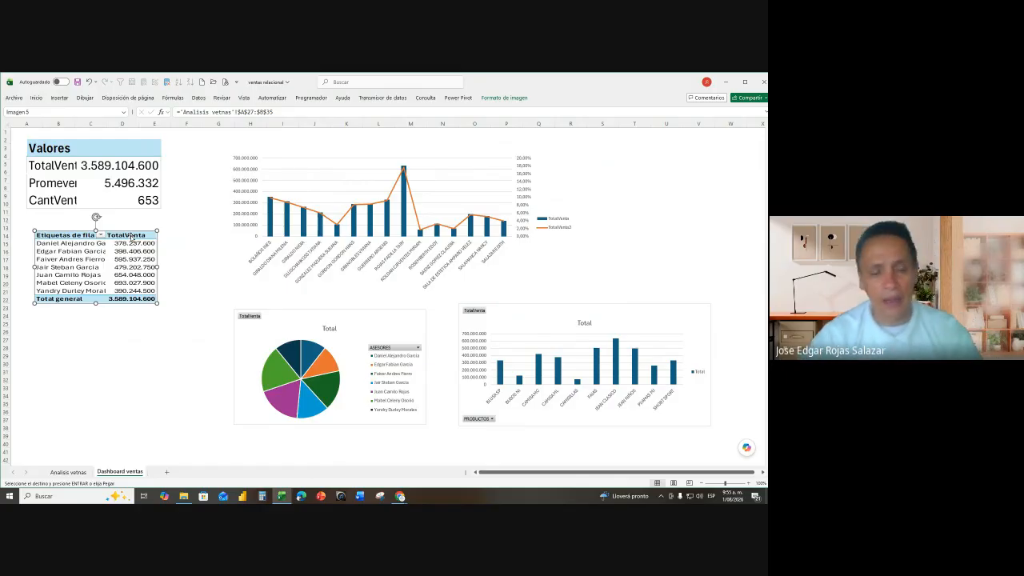
left_click(68, 472)
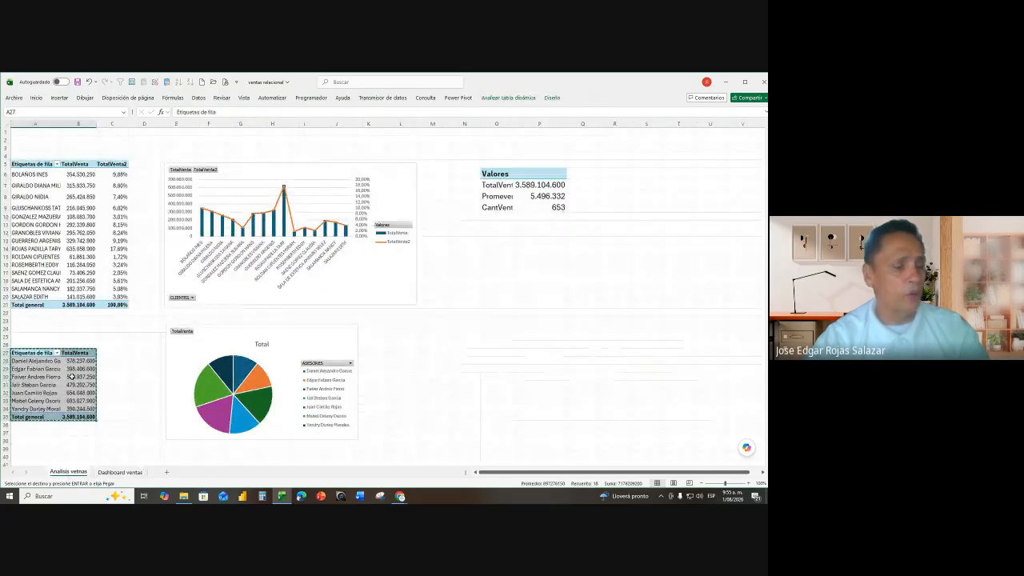
left_click(120, 472)
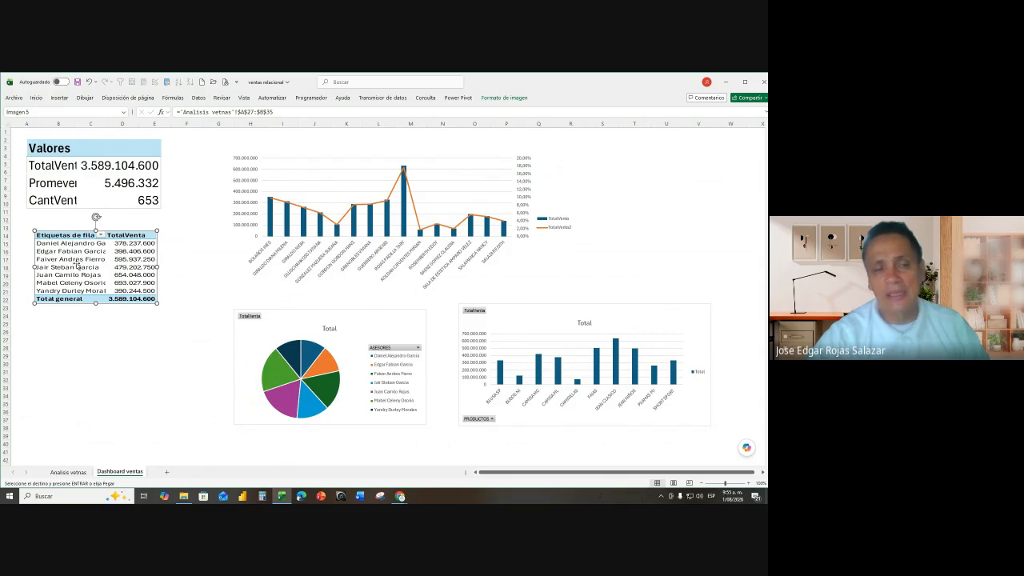
left_click_drag(67, 233, 67, 224)
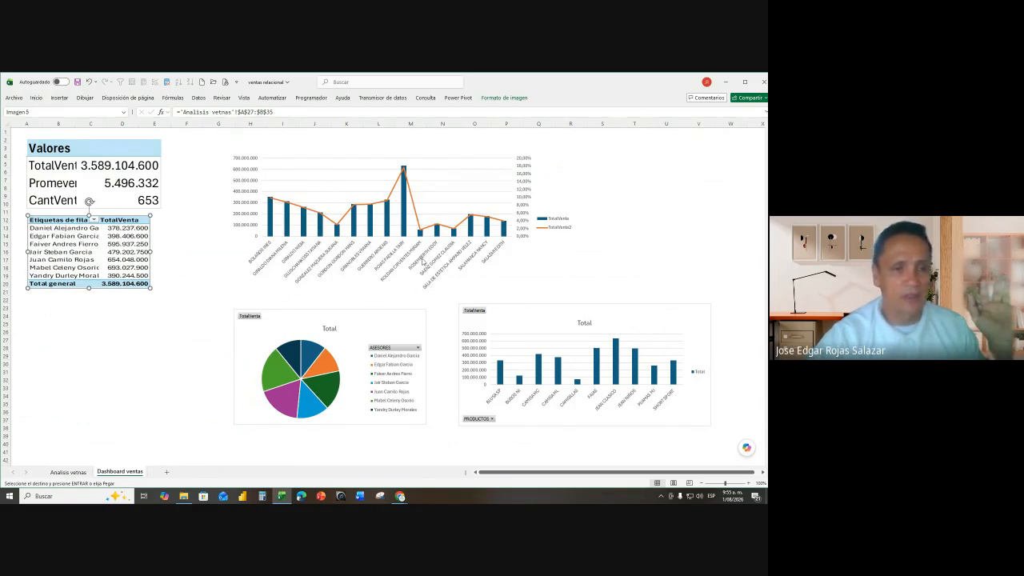
- Move the client, advisor and product charts closer to the table pictures, with the client chart starting around column G, and deselect them
left_click(345, 156)
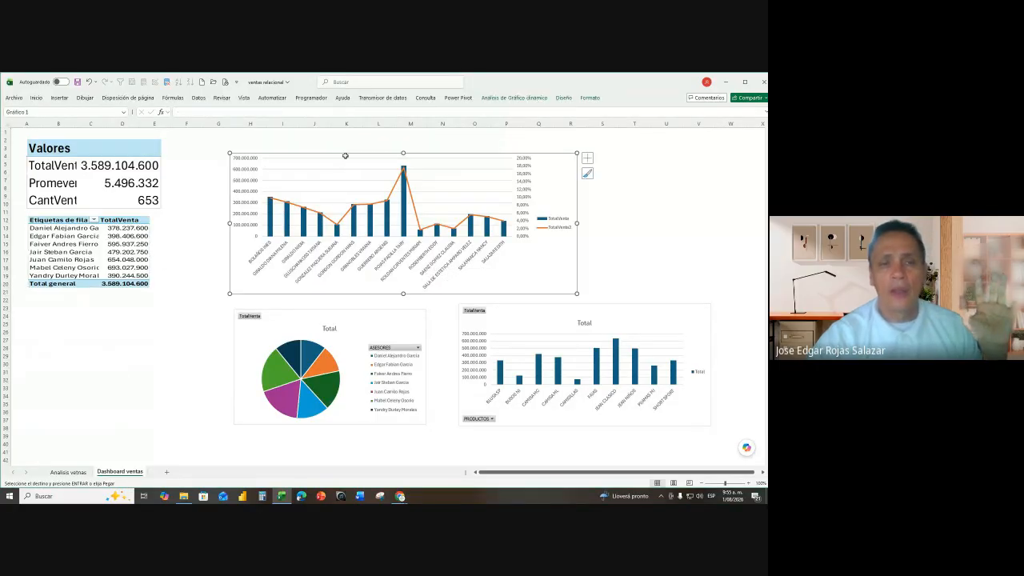
left_click_drag(344, 156, 278, 151)
left_click(291, 154)
left_click(310, 163)
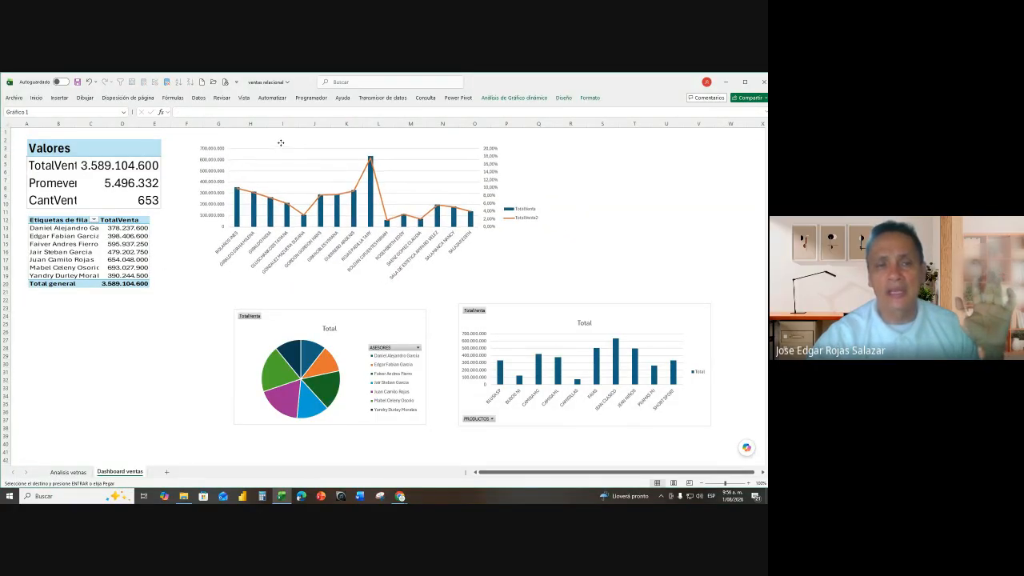
left_click_drag(322, 313, 282, 304)
left_click_drag(504, 312, 449, 292)
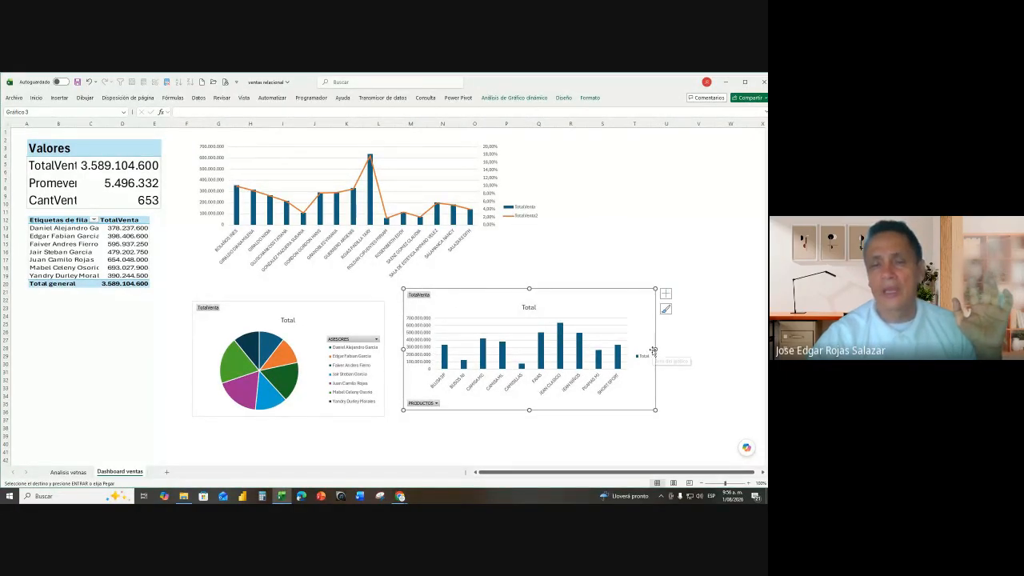
left_click(569, 204)
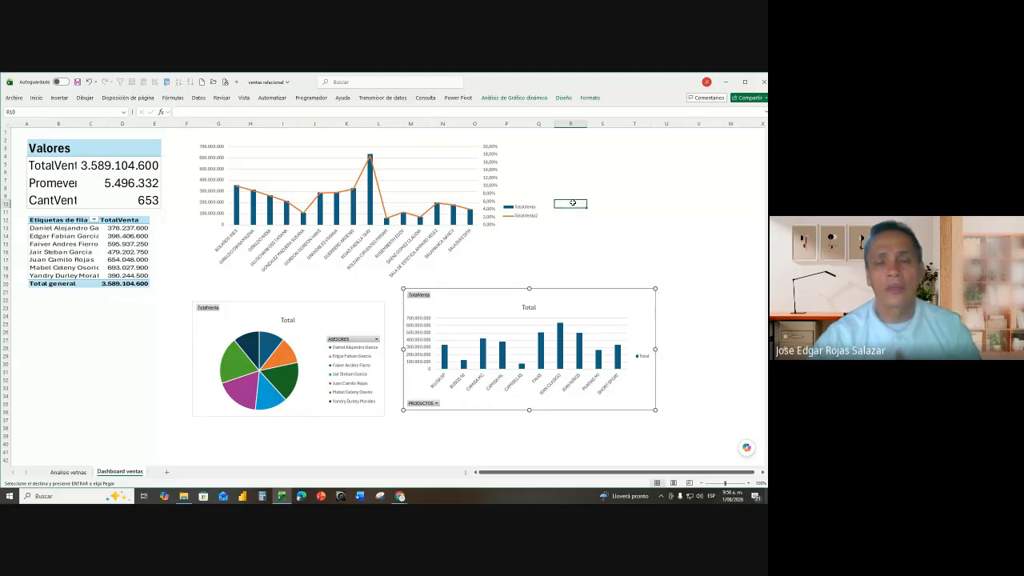
- Insert slicers for BODEGA and FPAGO from the client sales chart
left_click(388, 154)
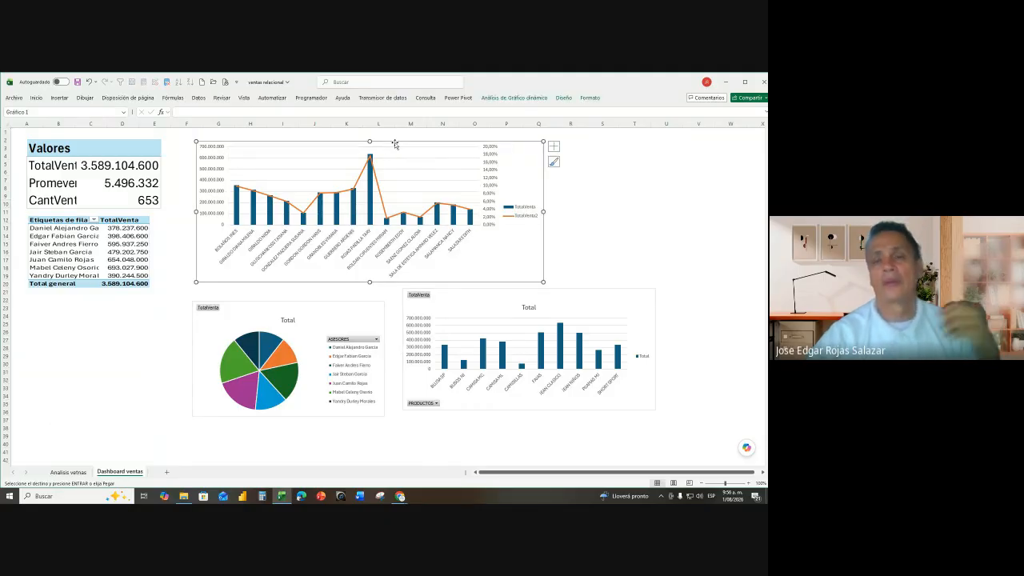
left_click(516, 98)
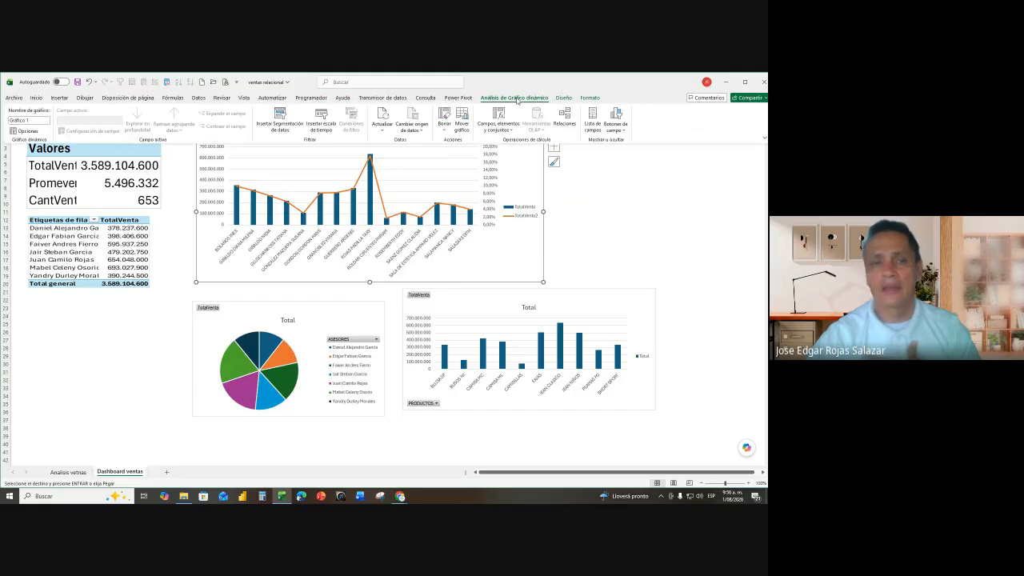
left_click(279, 118)
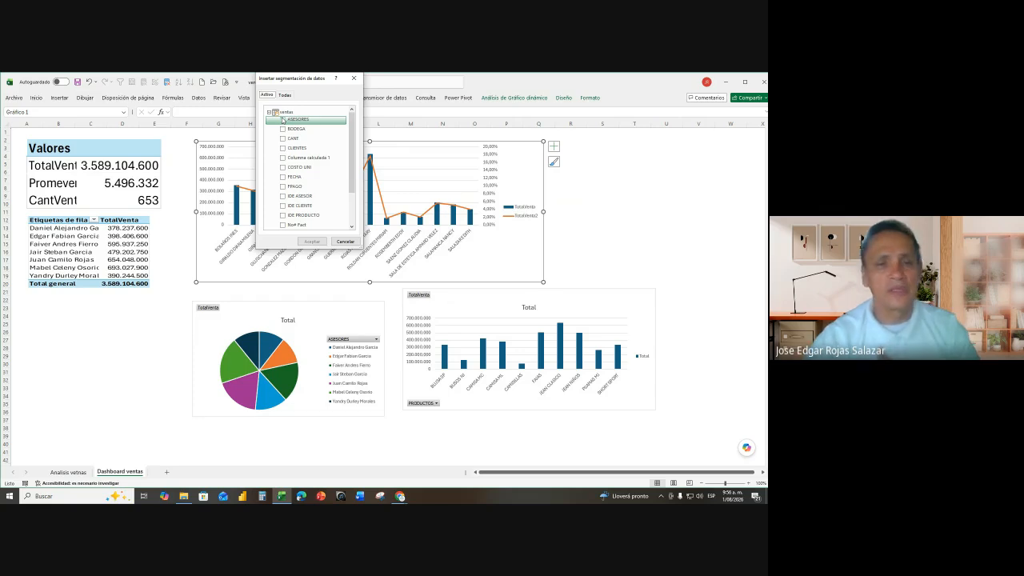
left_click(282, 129)
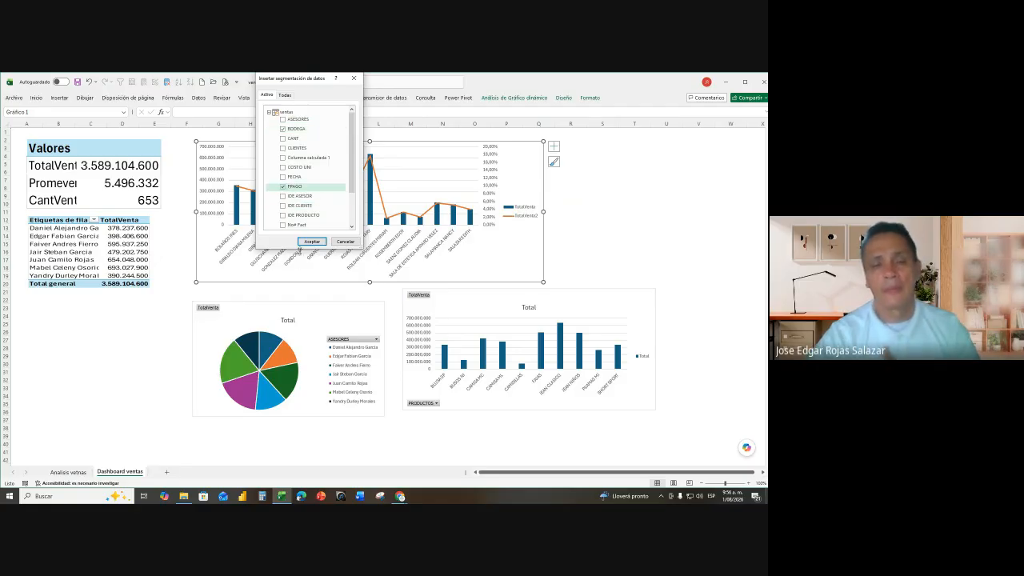
left_click(312, 241)
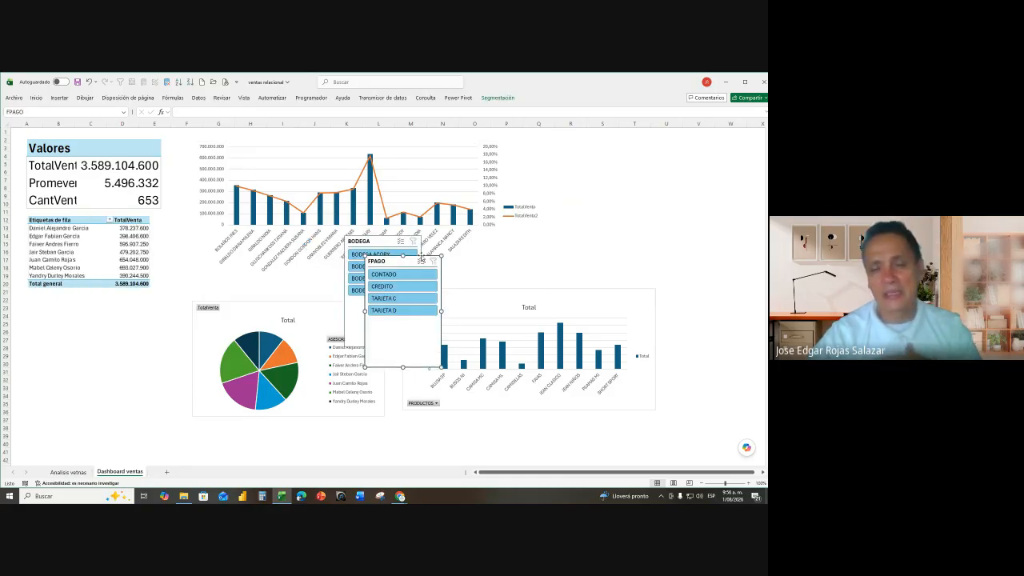
- Place the FPAGO slicer below the advisor table picture and lay it out in two columns, about 8.5 cm wide and 2.9 cm high
left_click_drag(420, 260, 82, 307)
left_click_drag(62, 412, 67, 369)
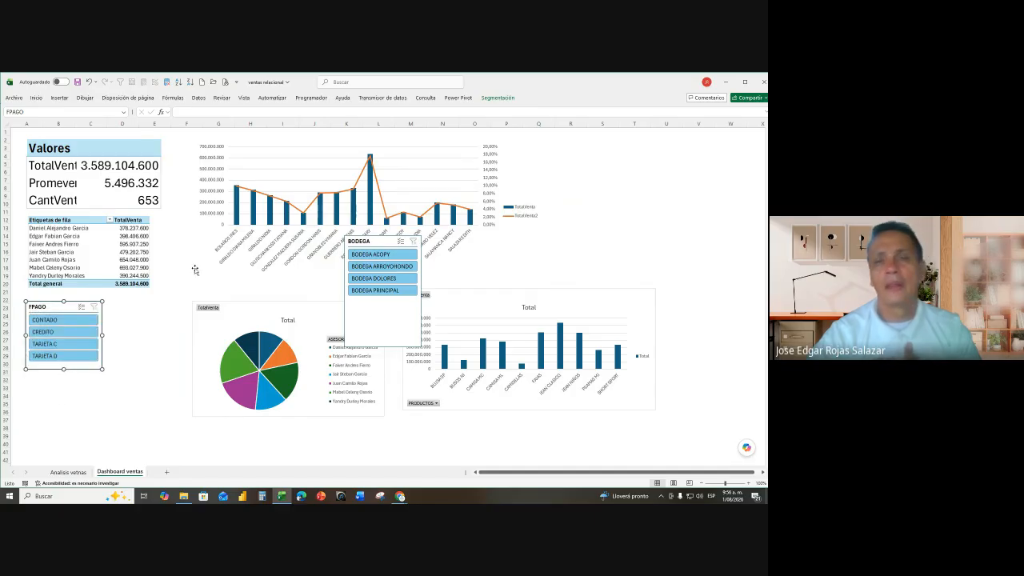
left_click(498, 98)
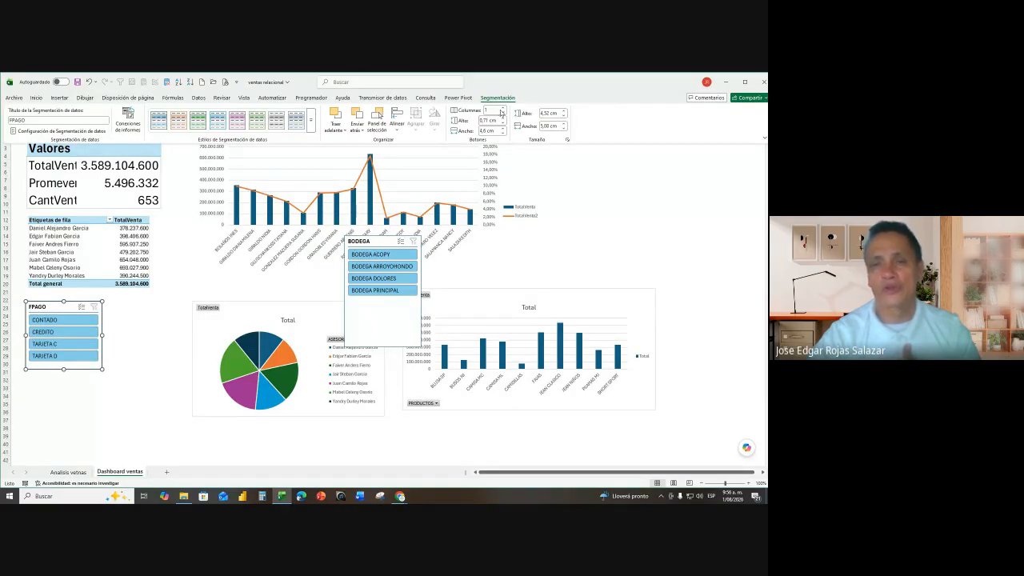
left_click(503, 109)
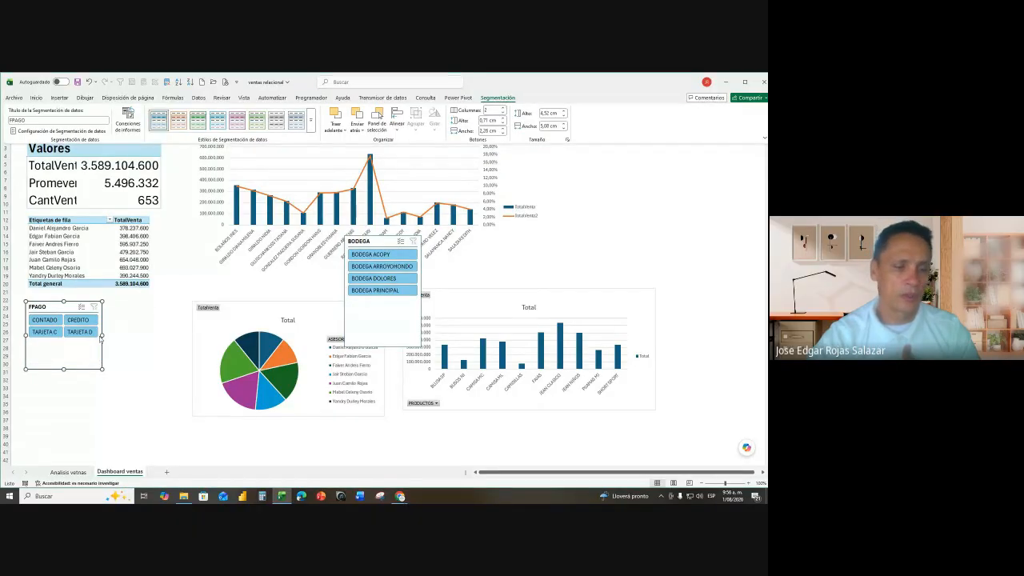
left_click_drag(103, 338, 155, 319)
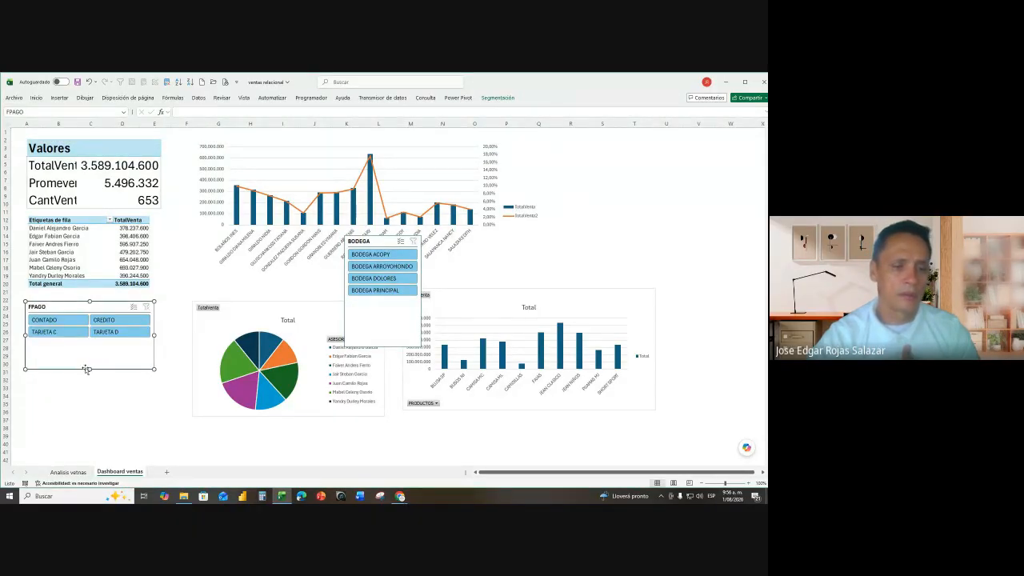
left_click_drag(91, 368, 92, 345)
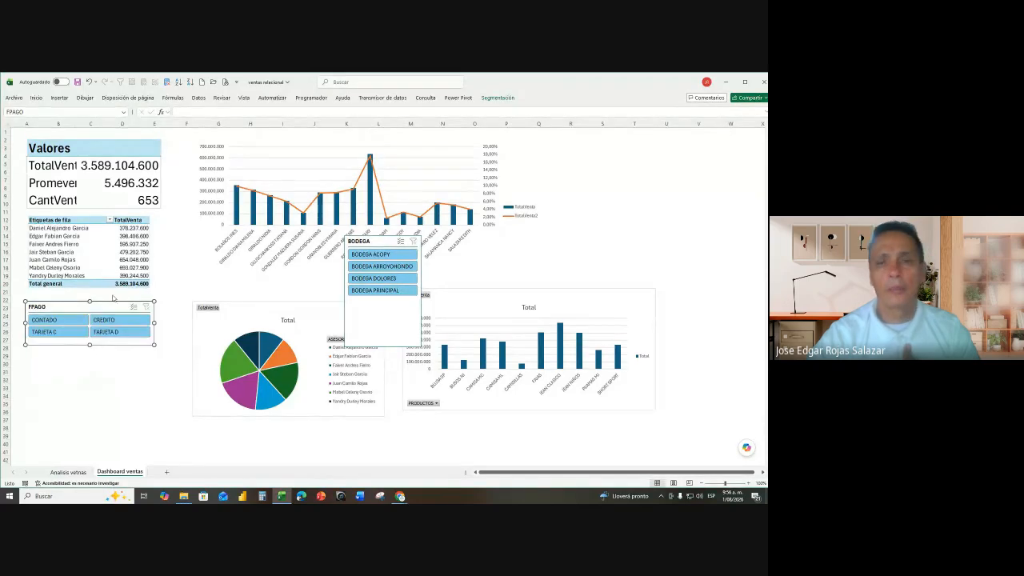
- Apply the dark green slicer style to the FPAGO slicer
left_click(497, 99)
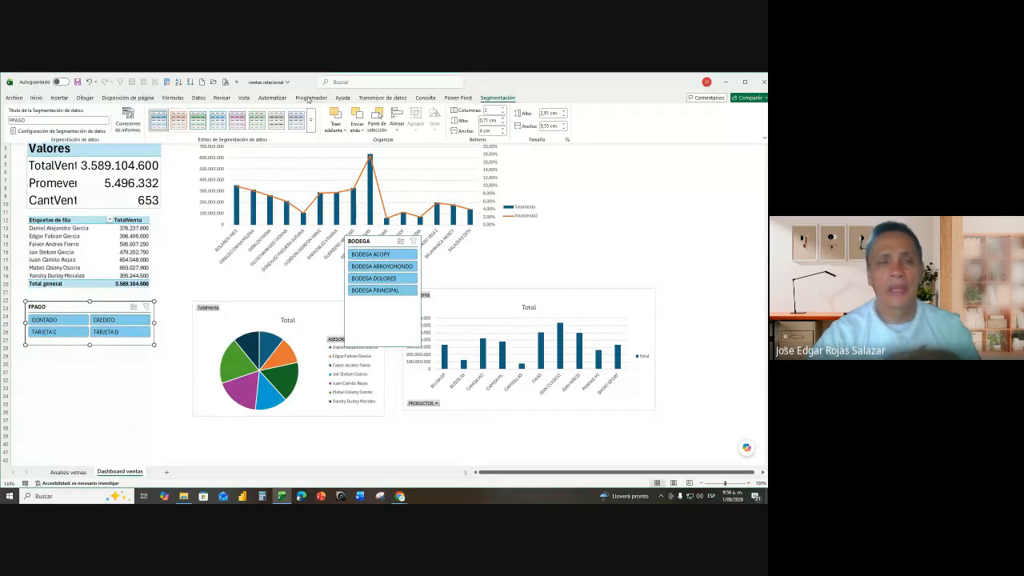
left_click(311, 119)
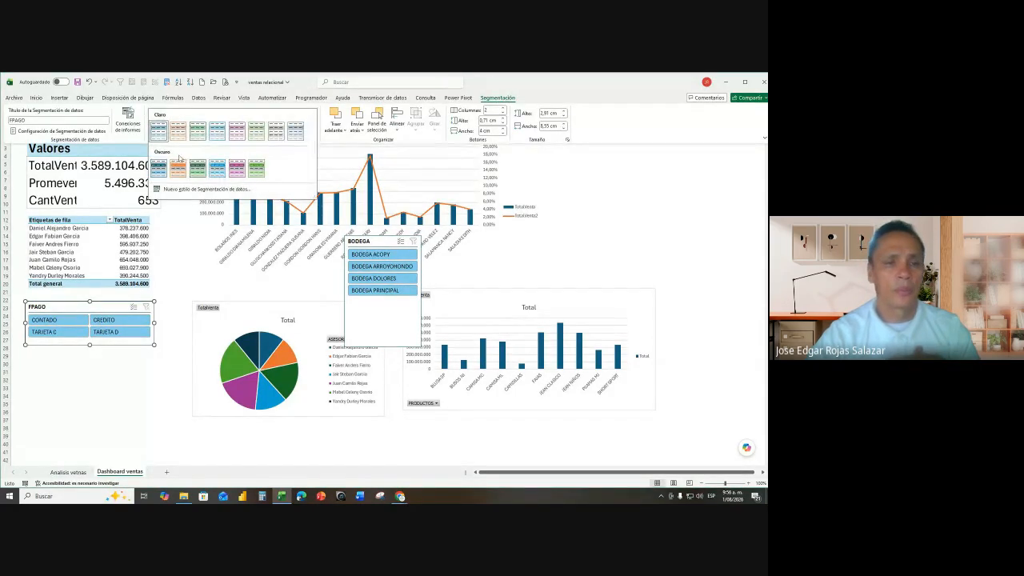
left_click(199, 171)
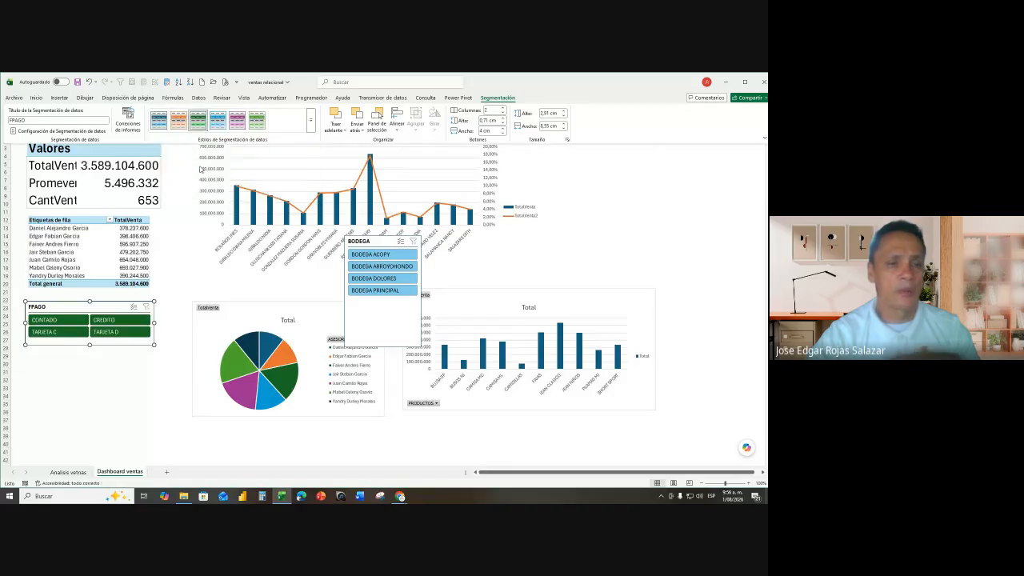
- Apply the same dark green style to the BODEGA slicer and set its buttons to two columns
left_click(375, 240)
left_click(375, 239)
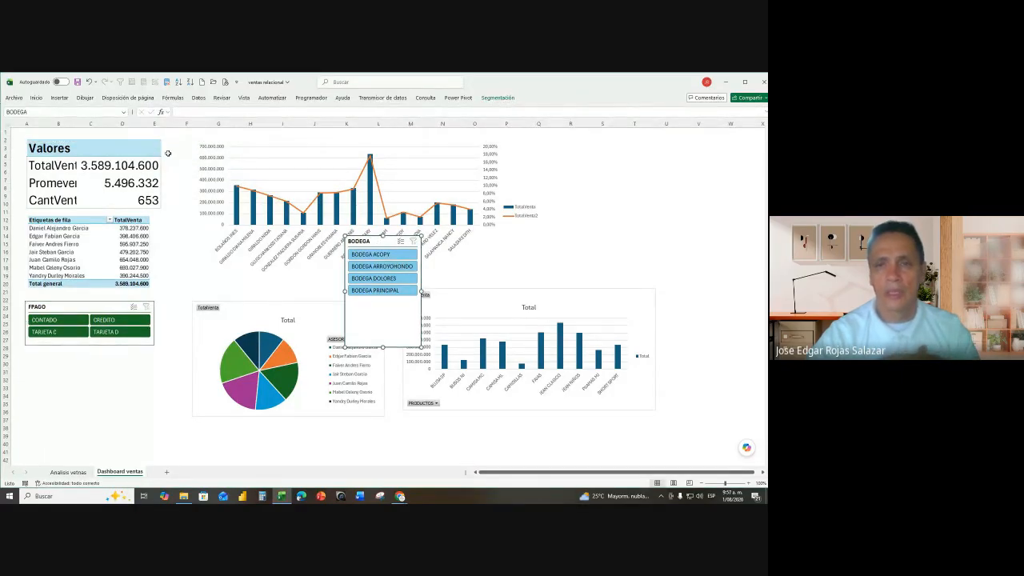
left_click(498, 97)
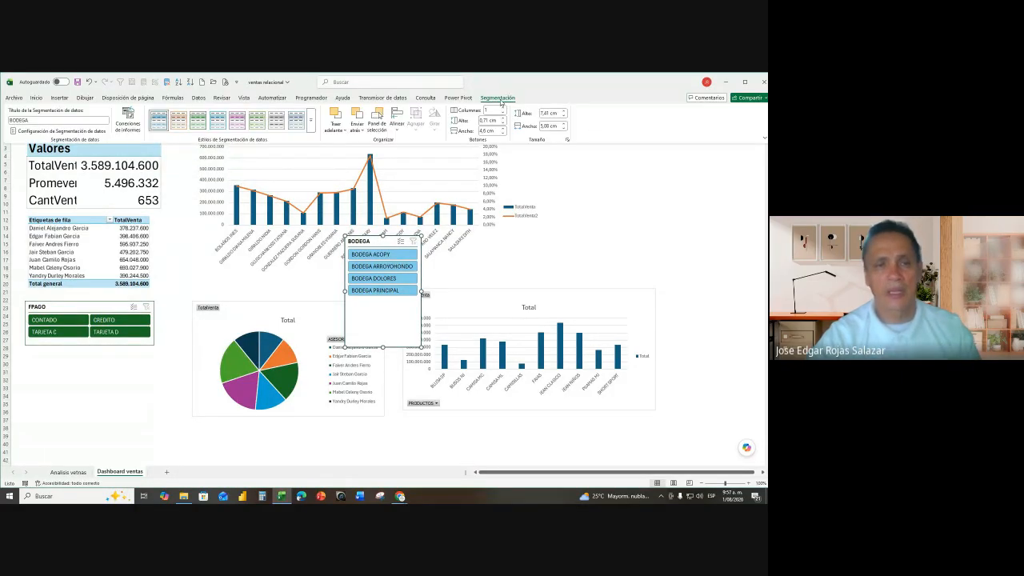
left_click(312, 124)
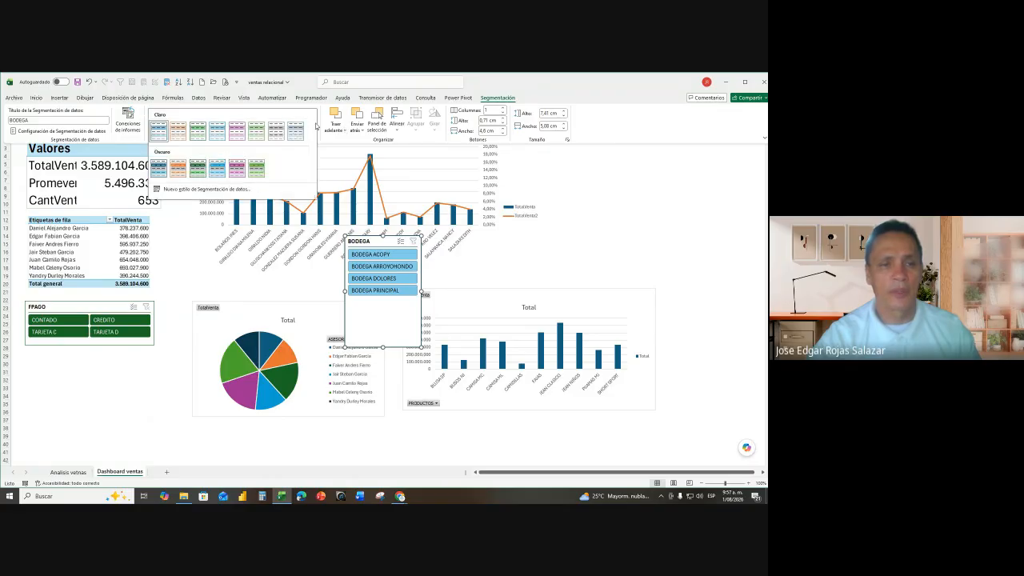
left_click(202, 168)
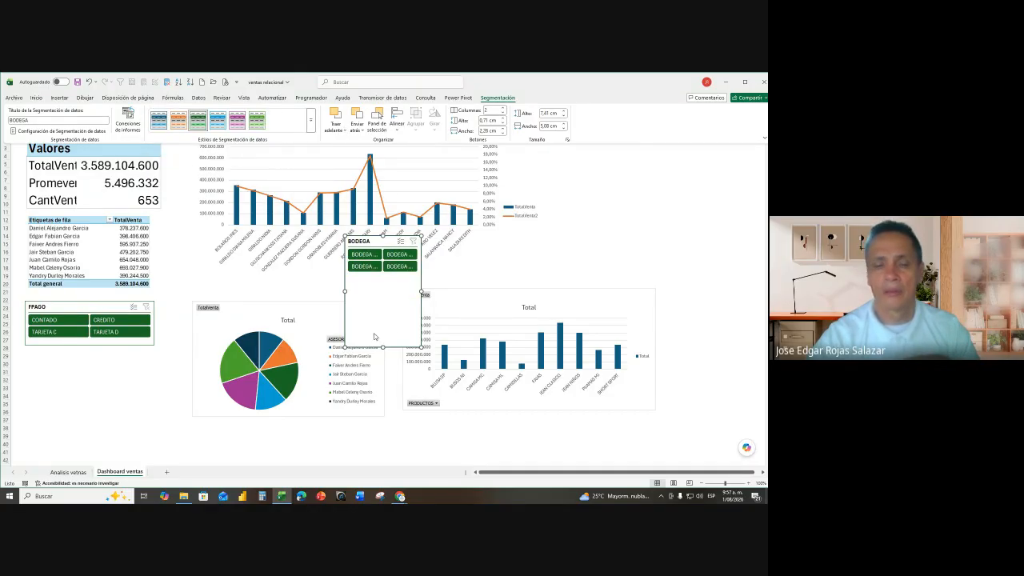
- Shorten the BODEGA slicer to its buttons, match its width to the FPAGO slicer and place it directly below
left_click_drag(382, 348, 383, 282)
left_click_drag(390, 245, 154, 373)
- Insert a timeline for the FECHA field from the client sales chart, accepting the external data source
left_click(433, 157)
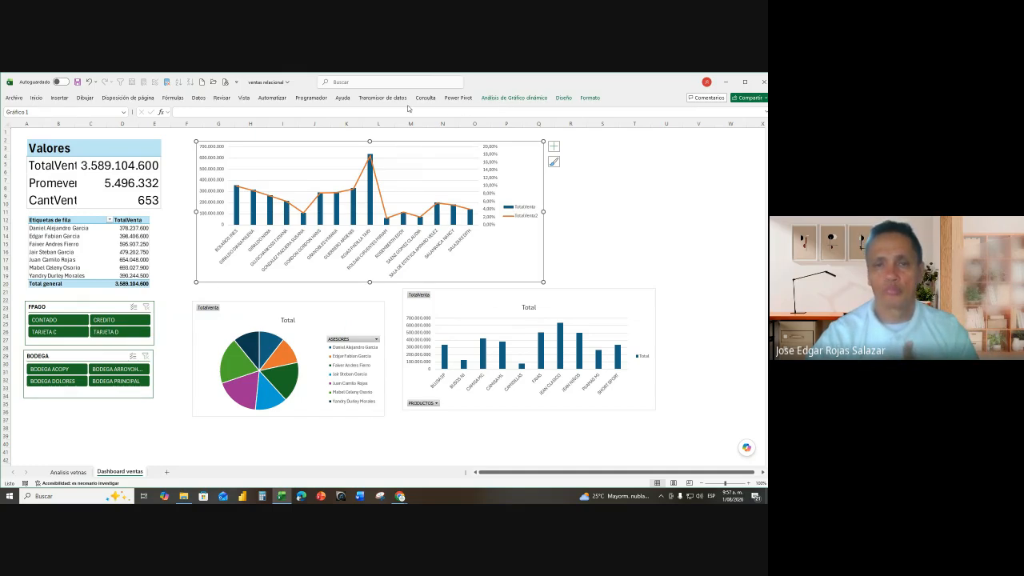
left_click(521, 99)
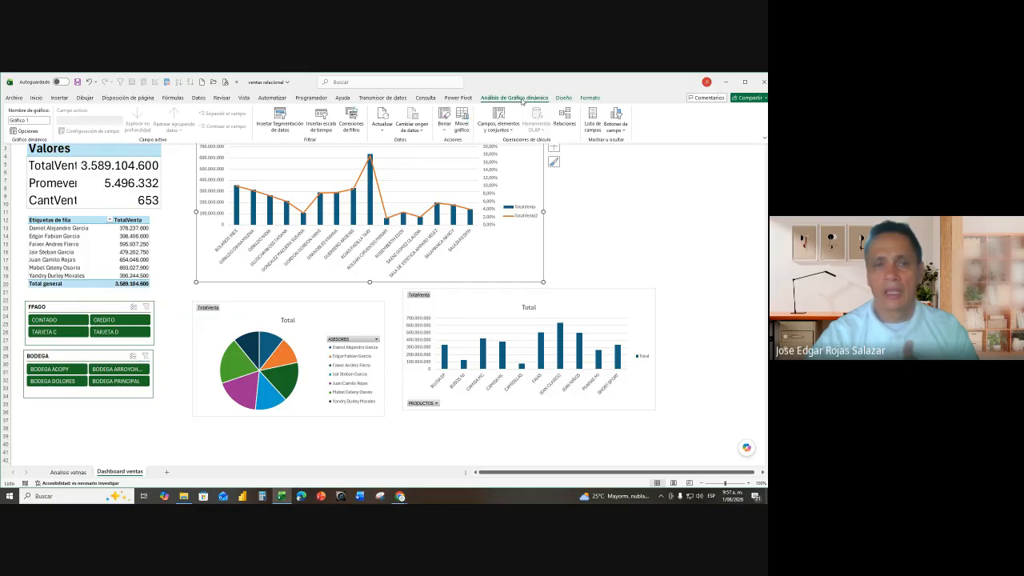
left_click(327, 122)
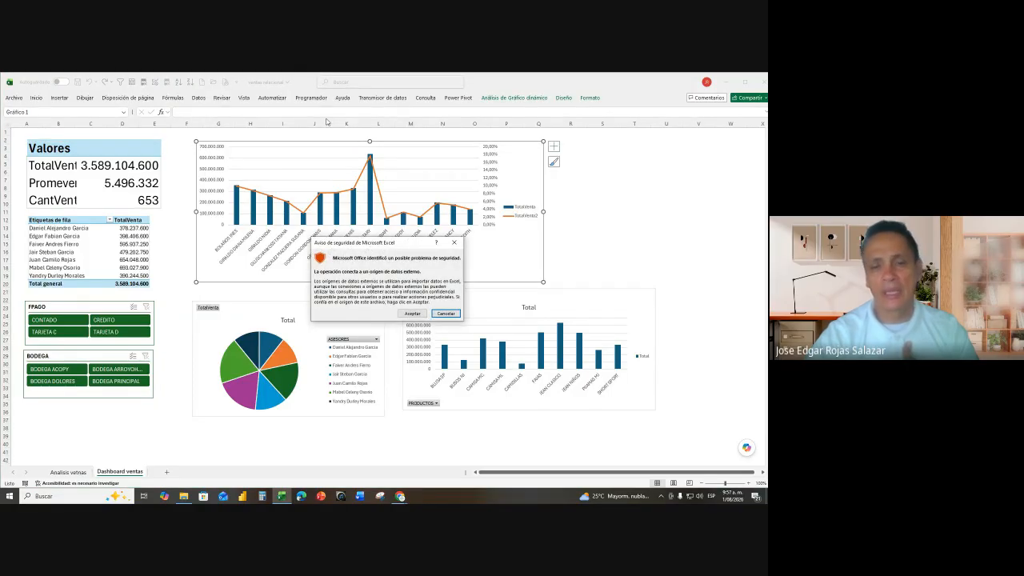
left_click(411, 313)
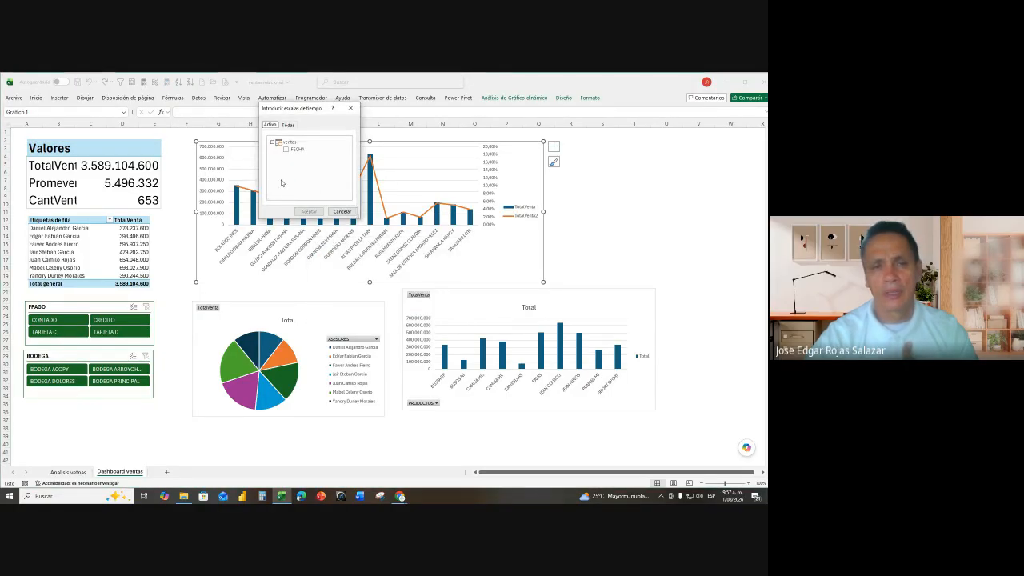
left_click(284, 150)
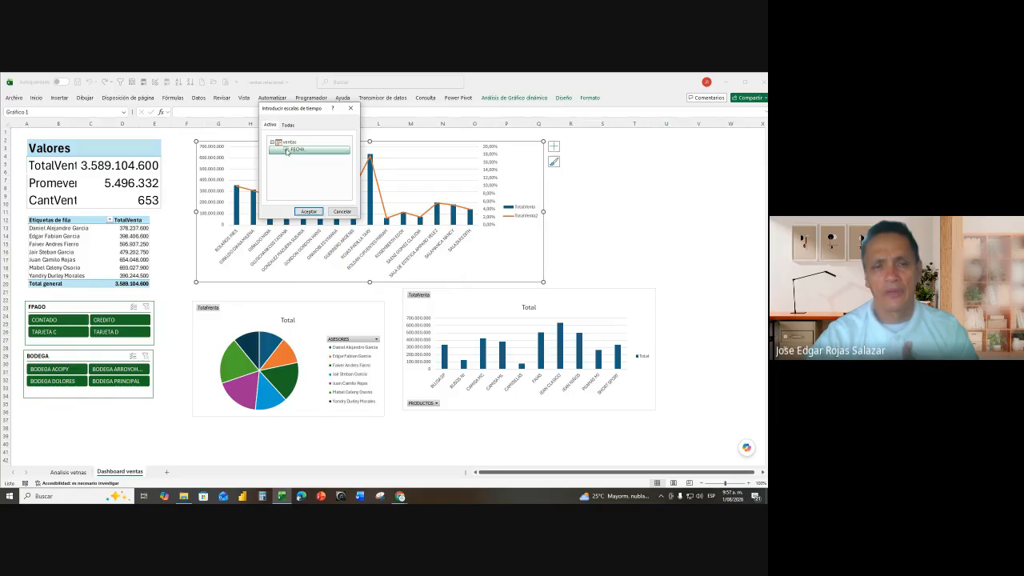
left_click(307, 212)
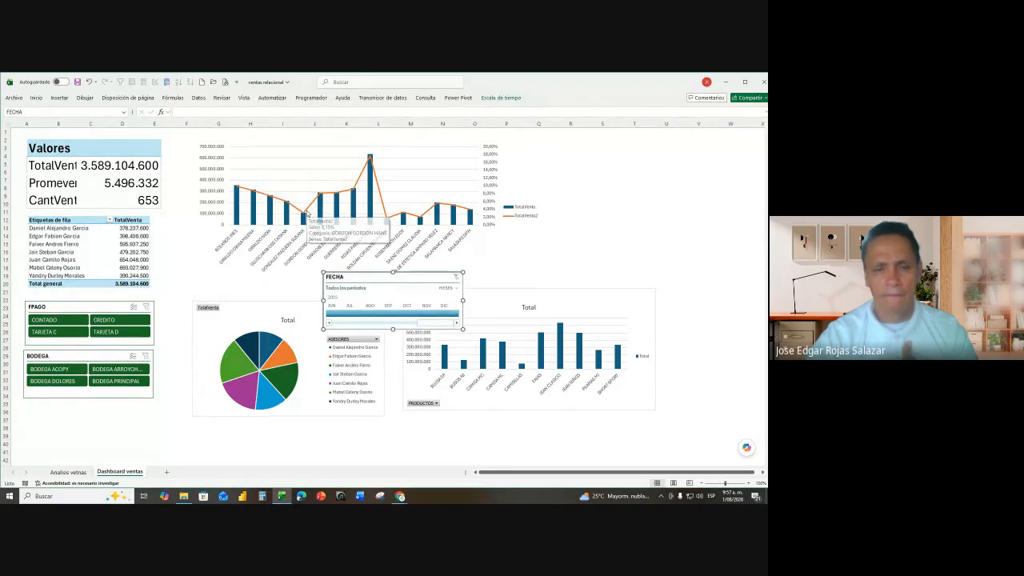
- Set the FECHA timeline's time level to AÑOS and place the timeline directly below the BODEGA slicer
left_click(454, 291)
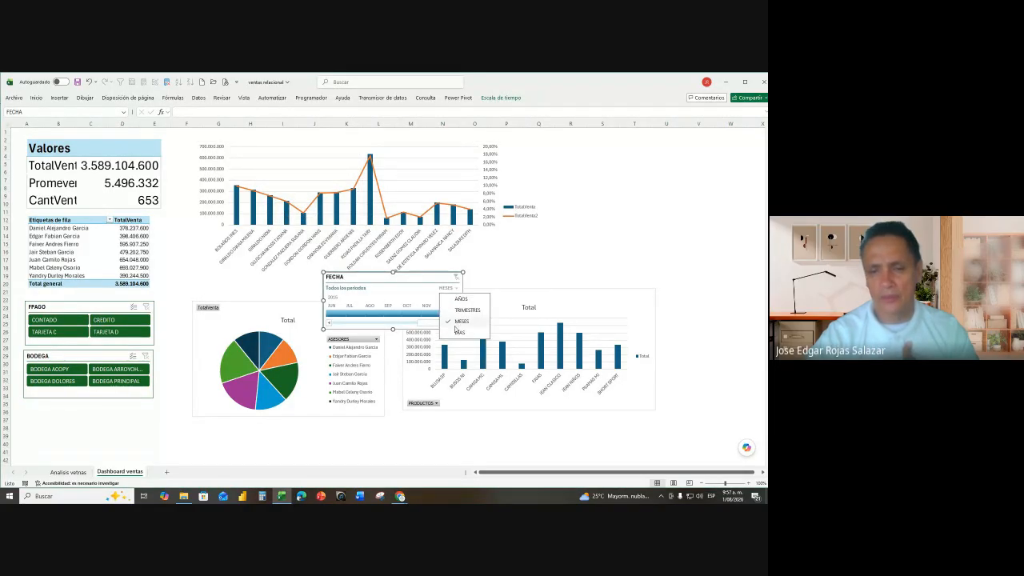
left_click(459, 300)
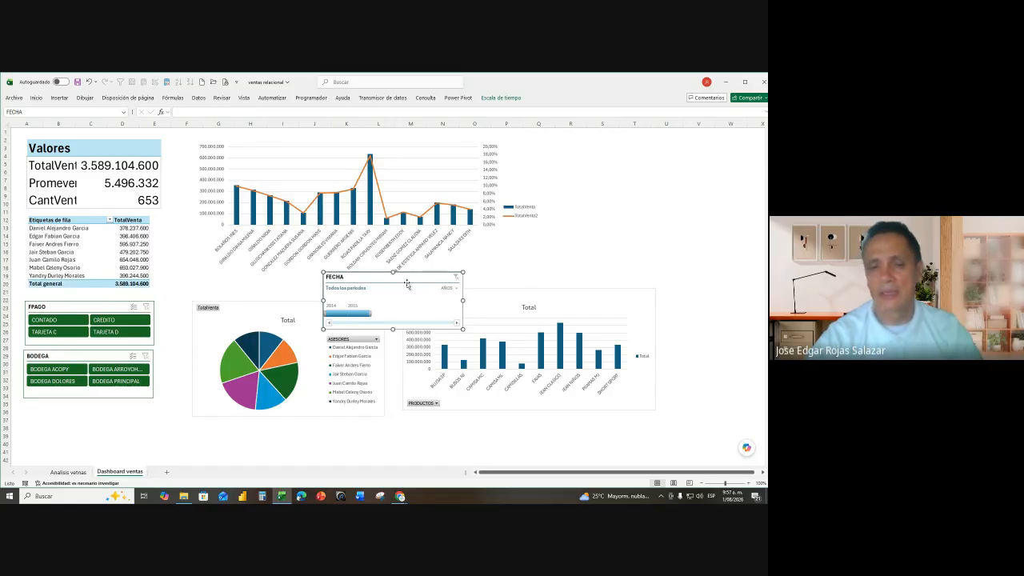
left_click_drag(409, 276, 109, 405)
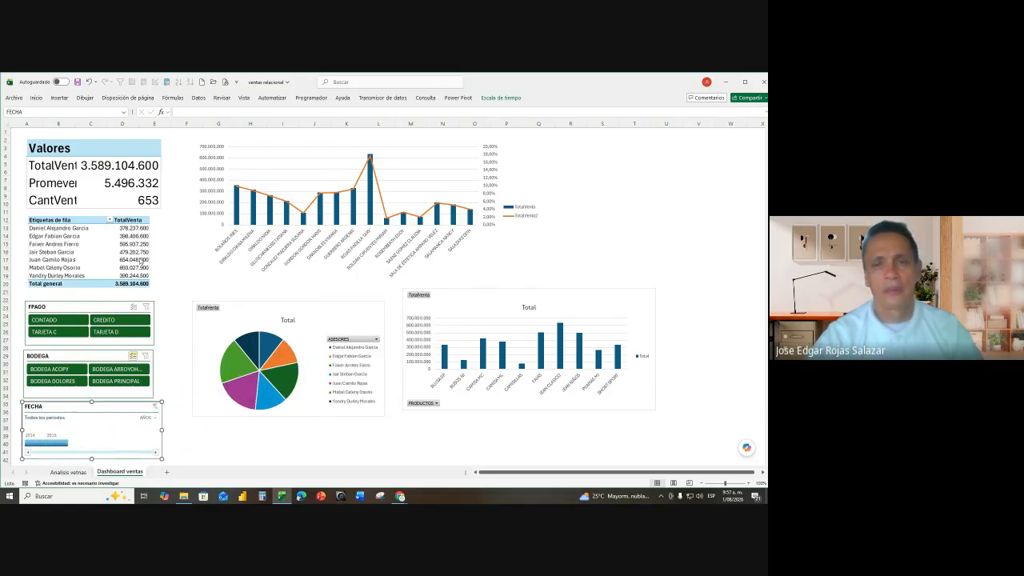
- Narrow the FECHA timeline to the width of the slicers above it and apply the green timeline style
left_click(459, 98)
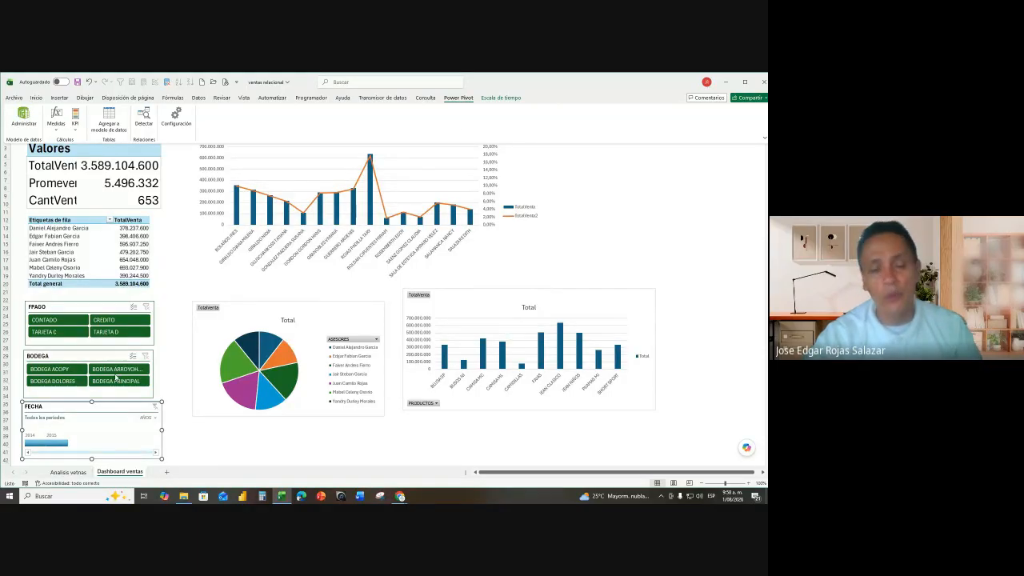
left_click(161, 430)
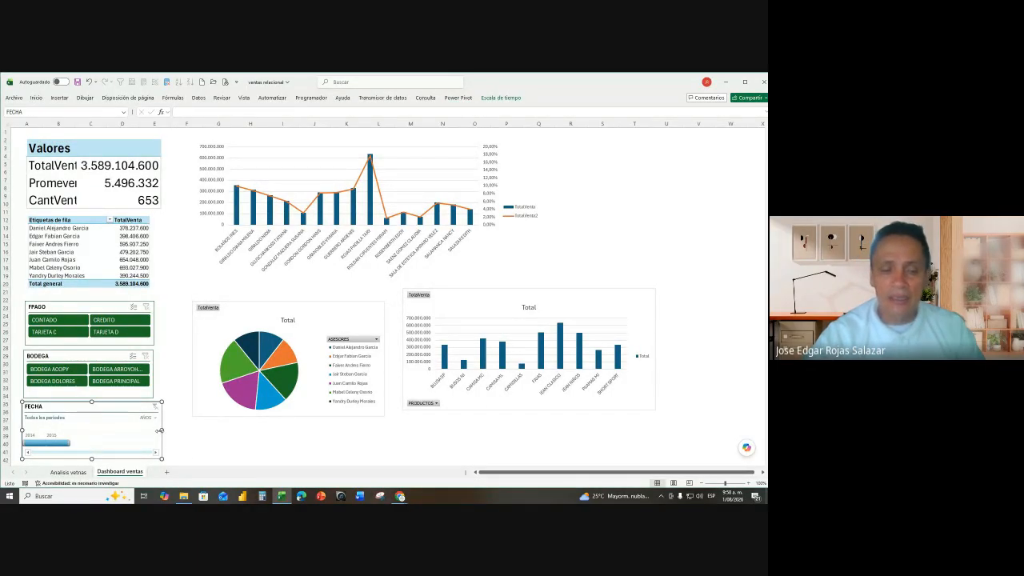
left_click_drag(161, 431, 153, 429)
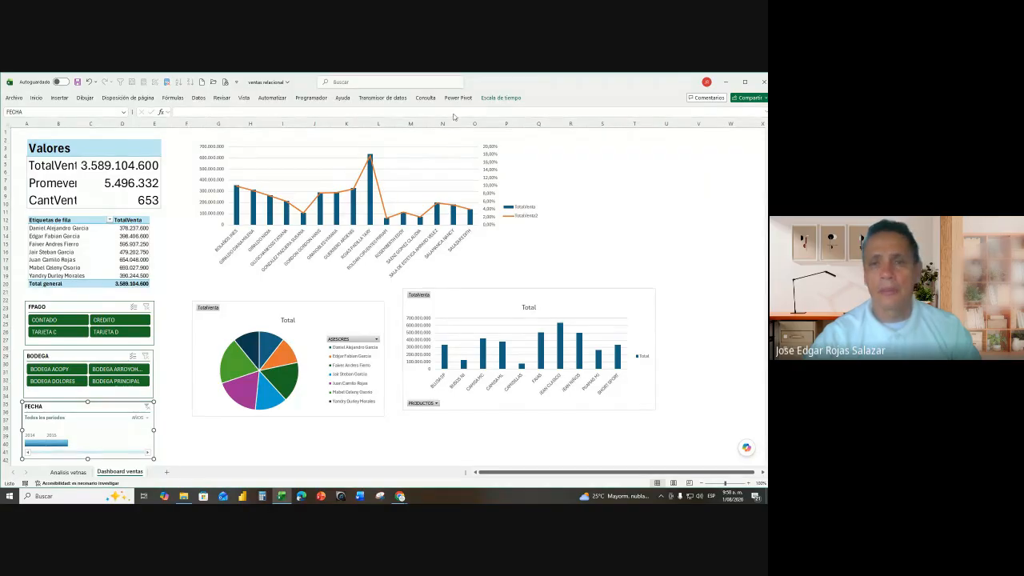
left_click(497, 100)
left_click(200, 120)
left_click(180, 264)
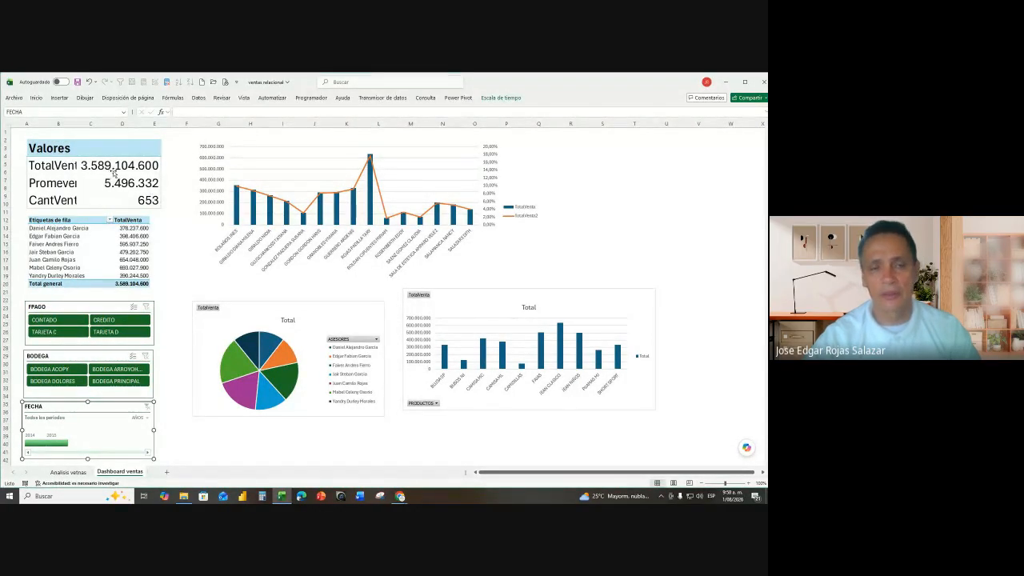
- Connect the FPAGO slicer to TablaDinámica2, TablaDinámica3 and TablaDinámica4 through its report connections
left_click(154, 318)
right_click(154, 318)
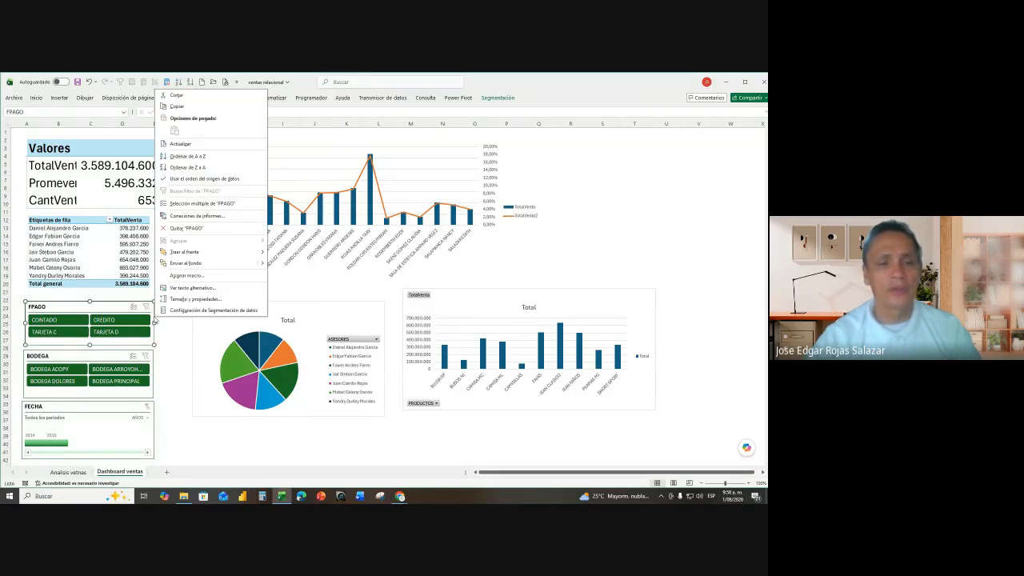
left_click(197, 216)
left_click(119, 234)
left_click(119, 245)
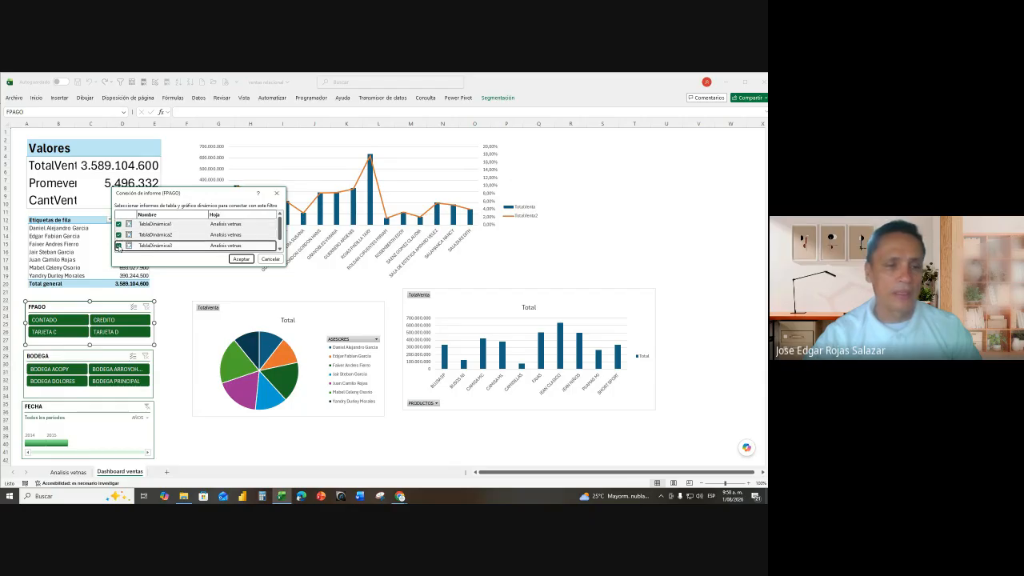
left_click(279, 251)
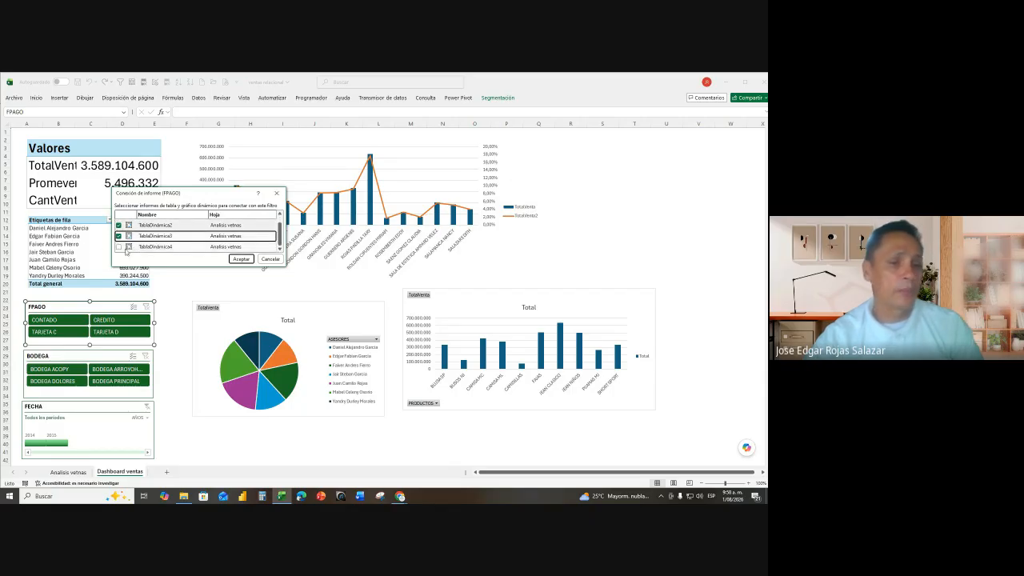
left_click(118, 248)
left_click(240, 260)
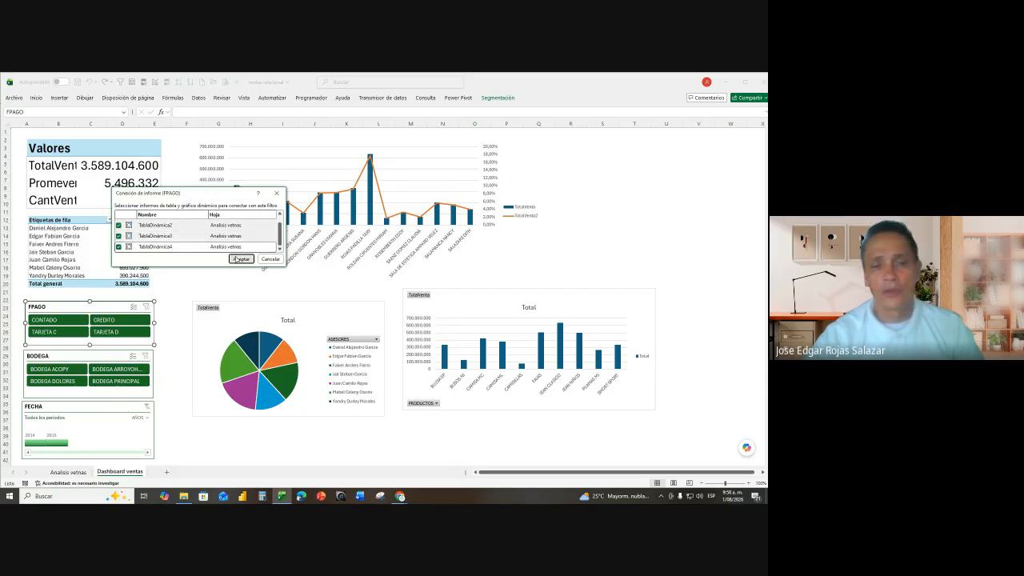
- Connect the BODEGA slicer to TablaDinámica2 and TablaDinámica3 through its report connections
left_click(153, 369)
right_click(152, 368)
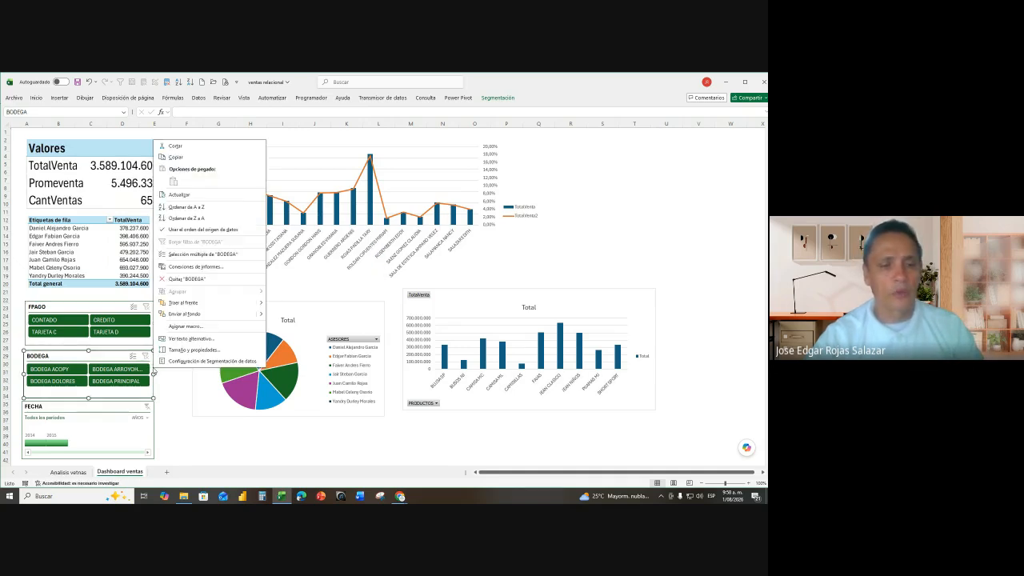
left_click(192, 267)
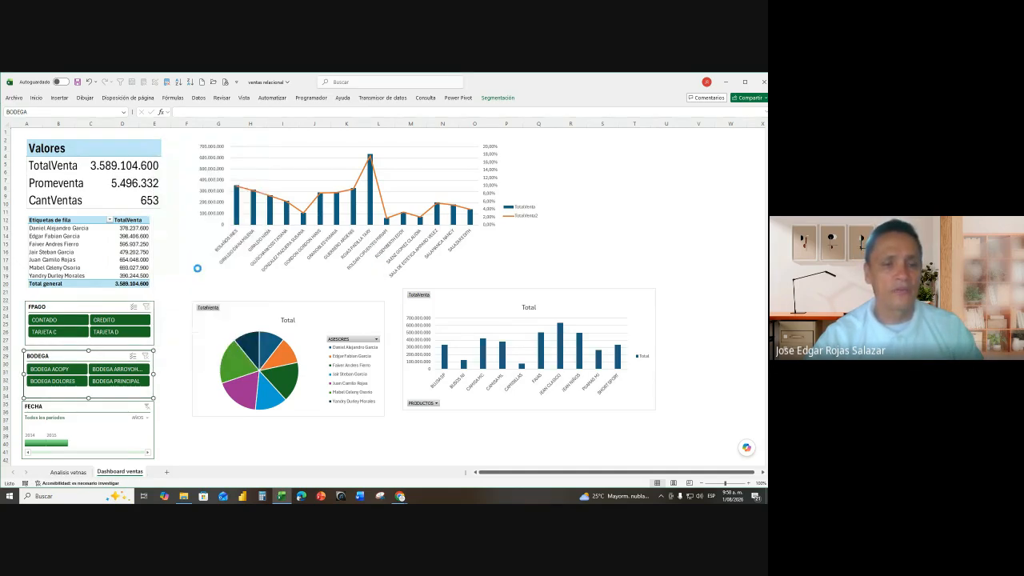
left_click(118, 288)
left_click(118, 299)
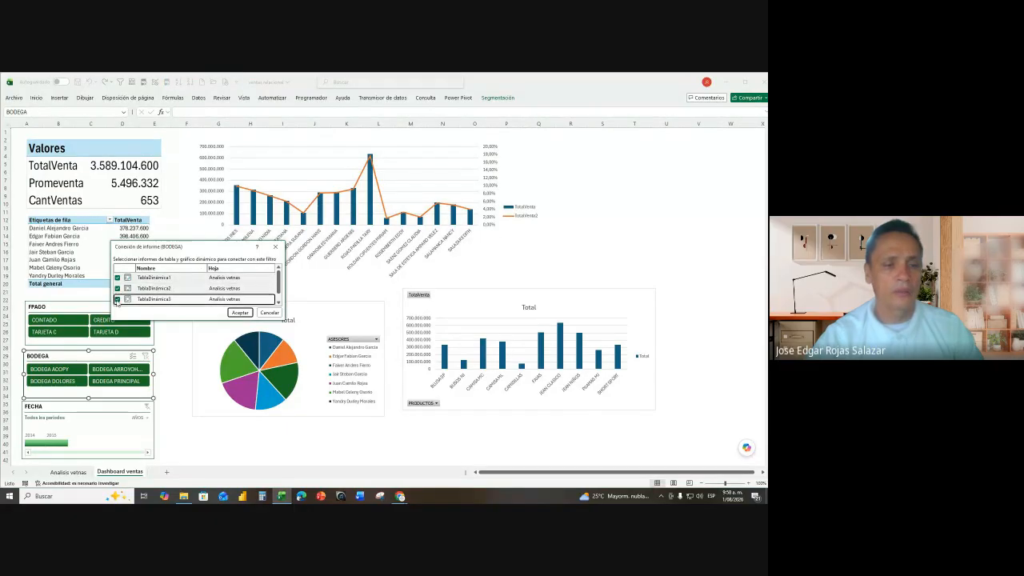
left_click(238, 312)
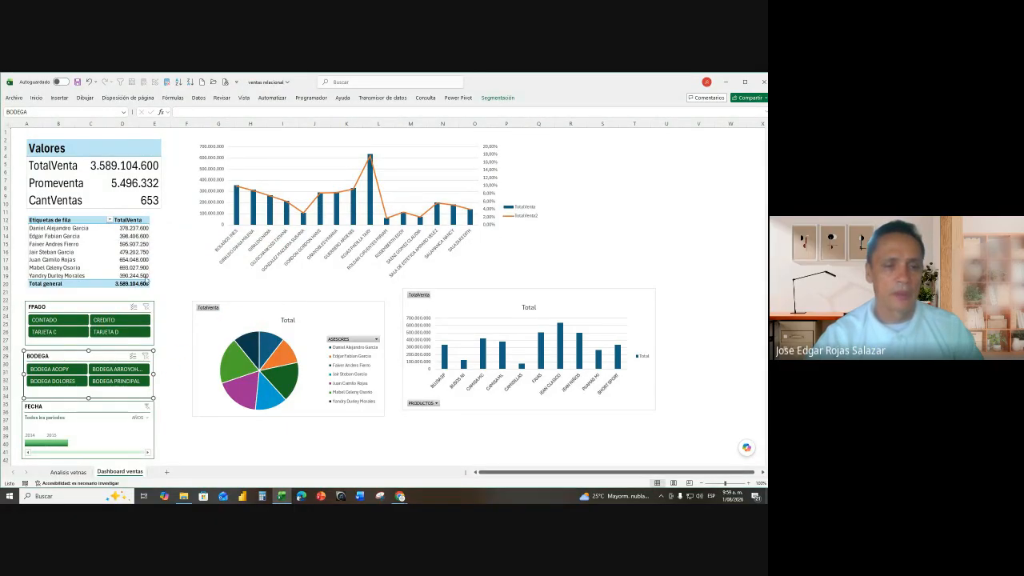
- Connect the BODEGA slicer to TablaDinámica4 through its report connections
right_click(153, 362)
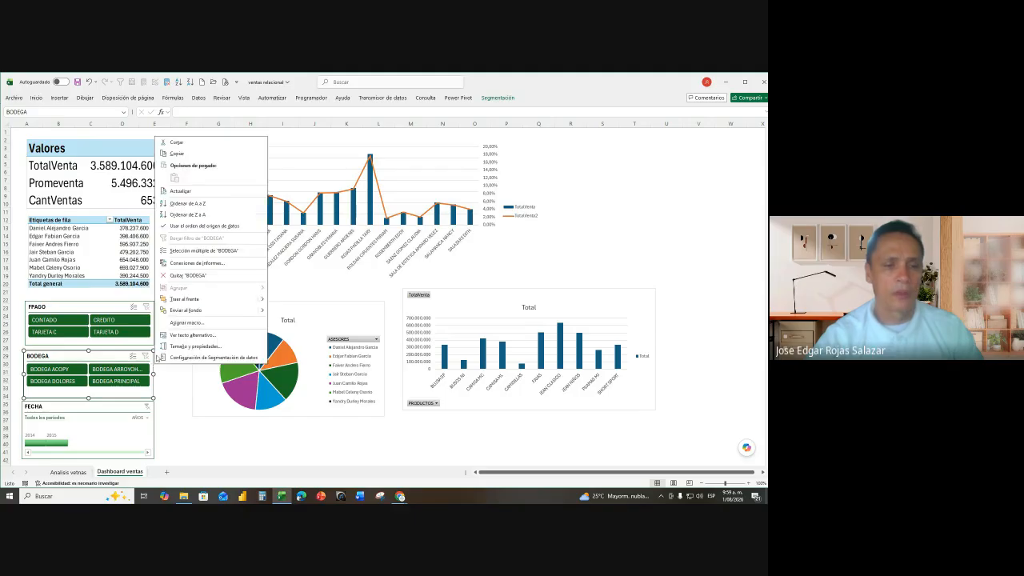
left_click(187, 264)
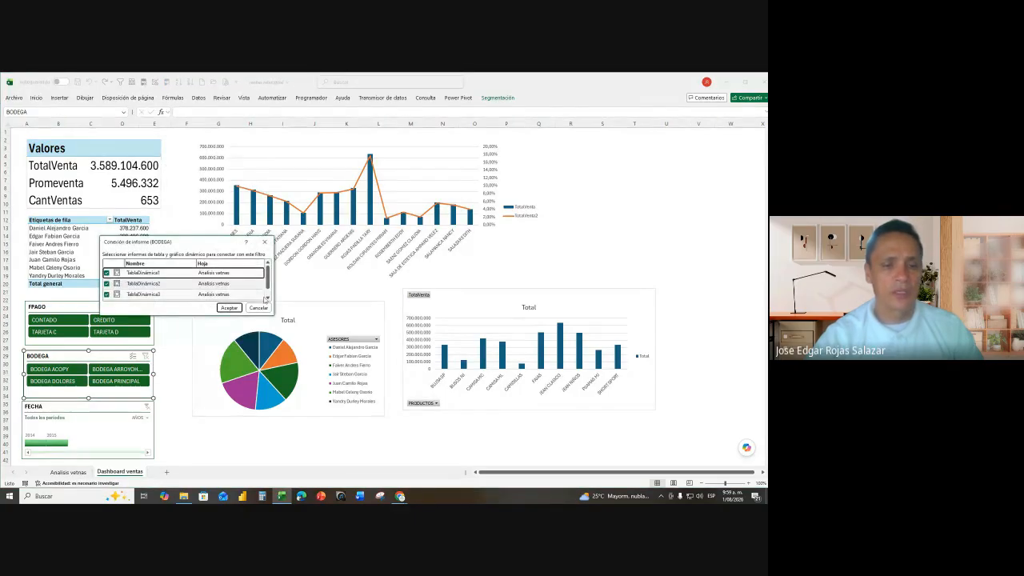
scroll(136, 288, "down", 1)
left_click(106, 295)
left_click(229, 308)
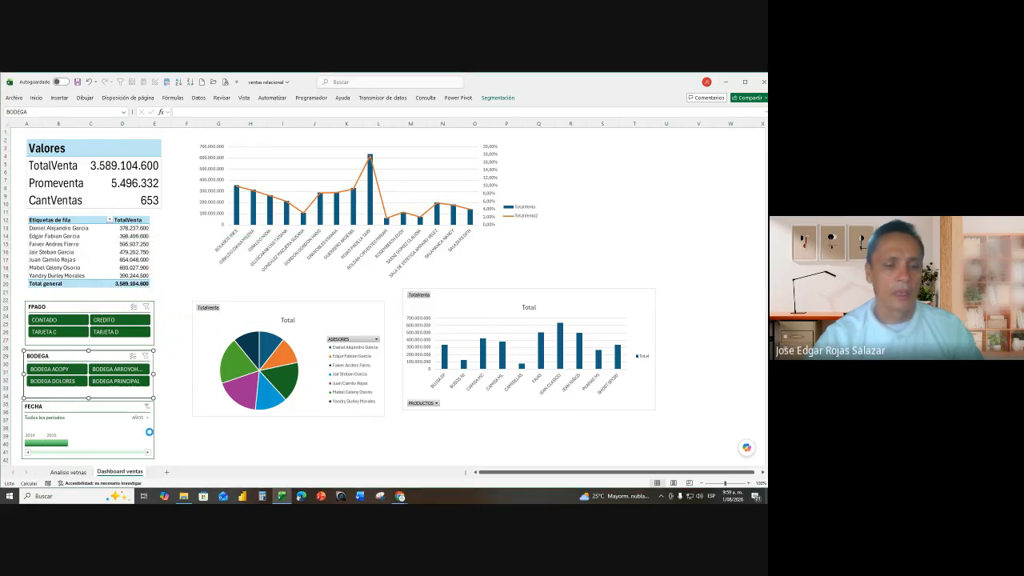
- Connect the FECHA timeline to TablaDinámica2, TablaDinámica3 and TablaDinámica4 through its report connections
left_click(154, 431)
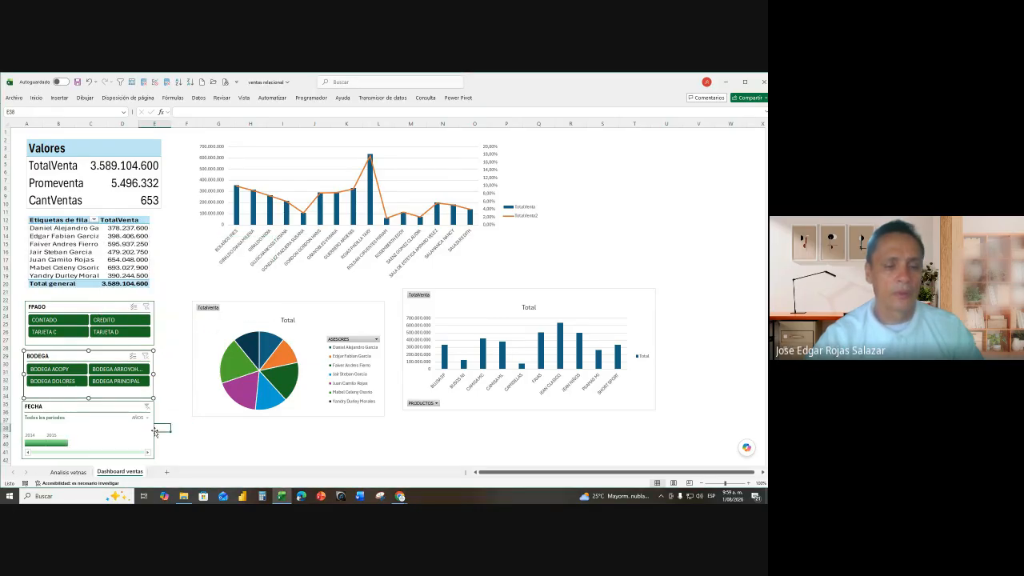
left_click(154, 431)
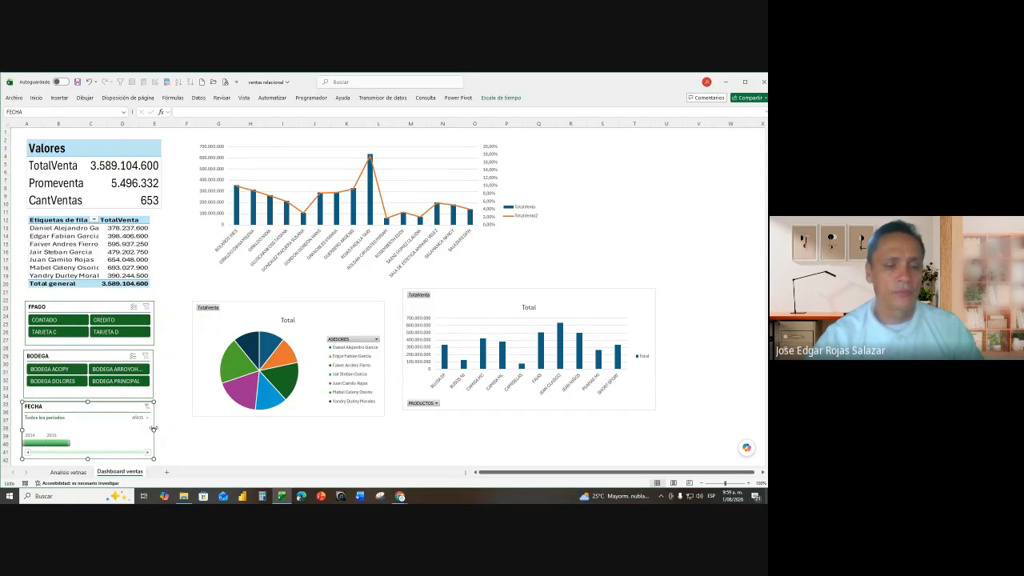
right_click(154, 431)
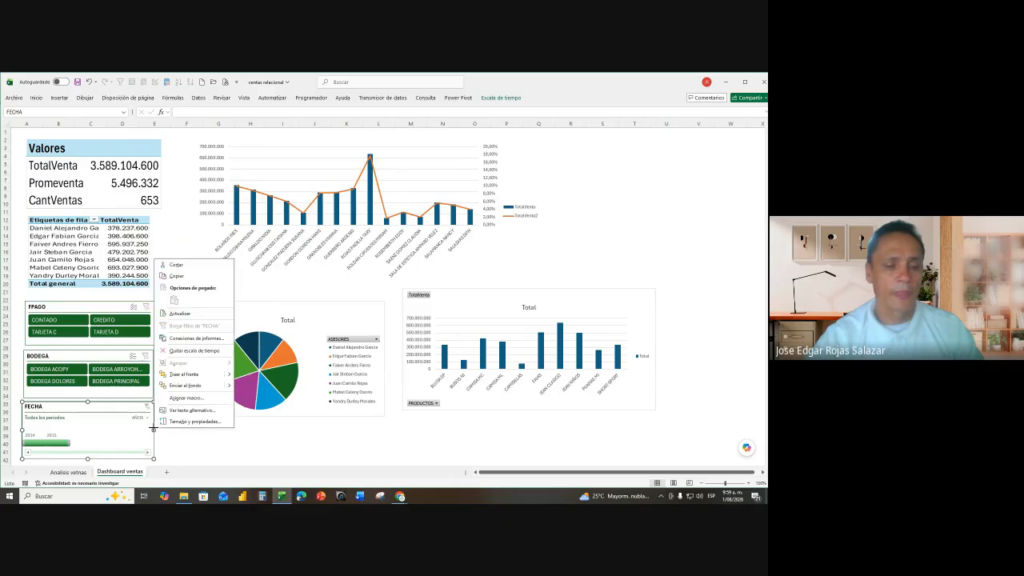
left_click(194, 338)
left_click(113, 357)
left_click(113, 367)
left_click(273, 372)
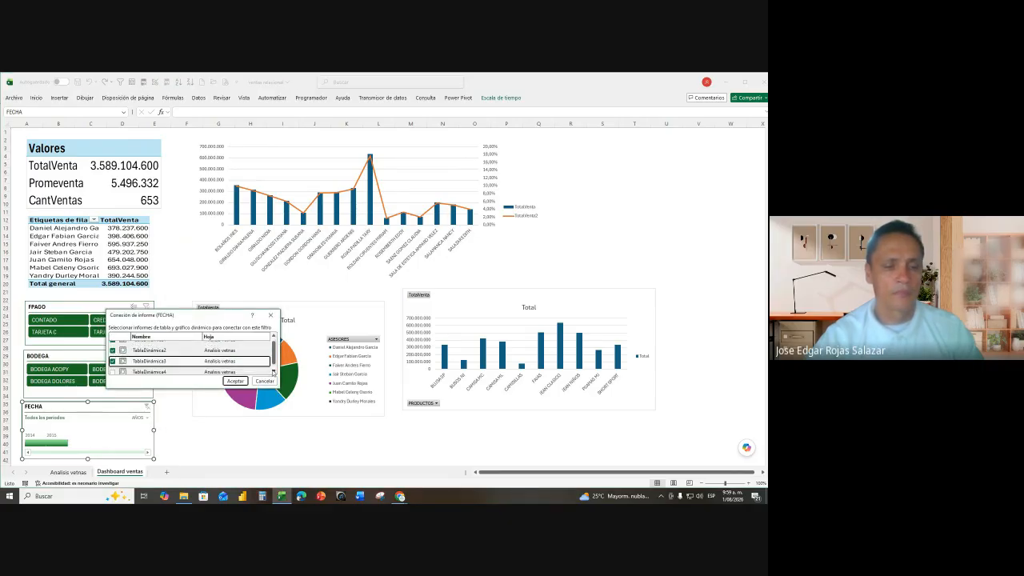
left_click(113, 368)
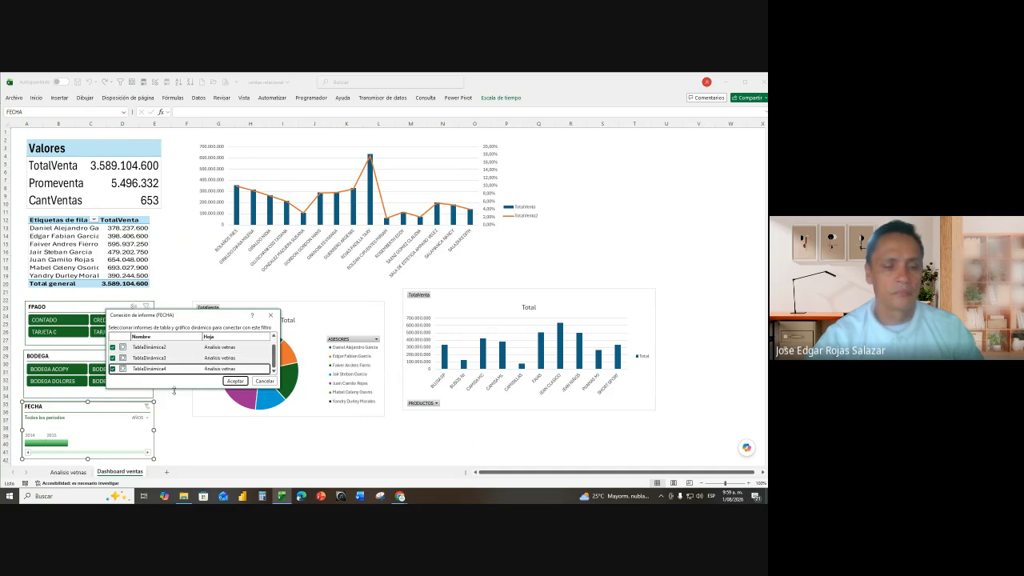
left_click(233, 381)
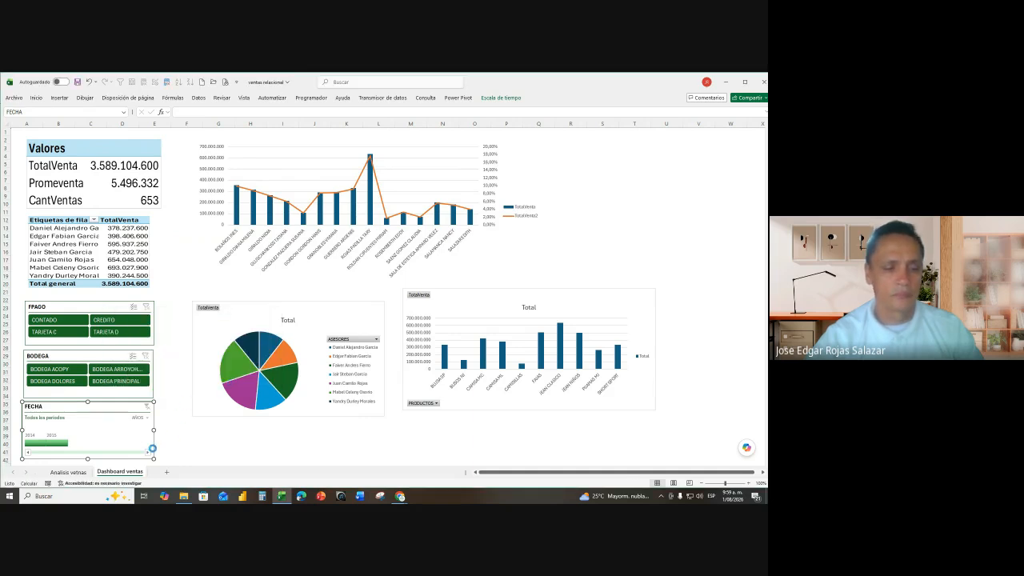
left_click(178, 449)
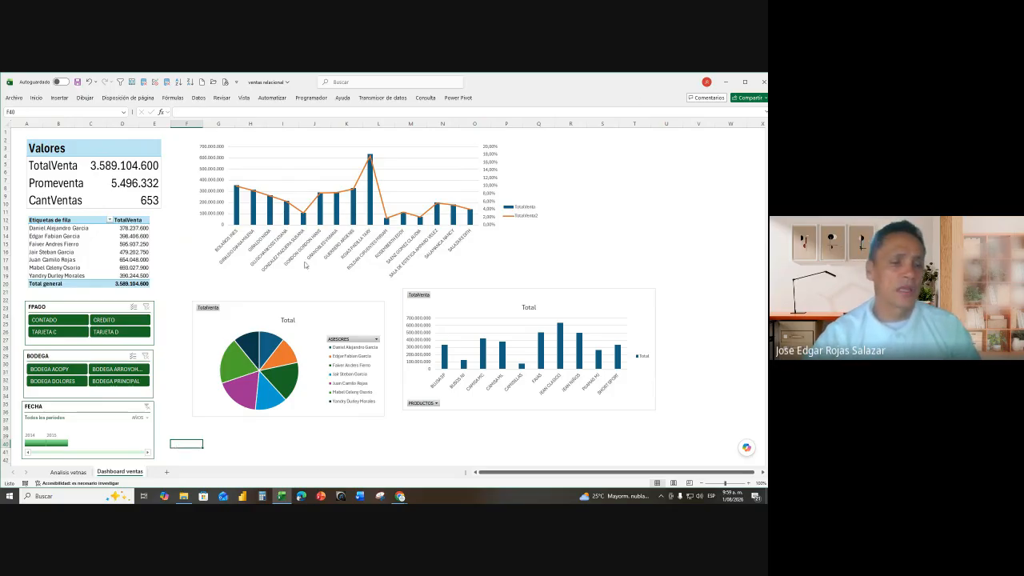
- Test the FPAGO slicer by filtering the dashboard to CONTADO and to CREDITO, and clear its filter
left_click(60, 323)
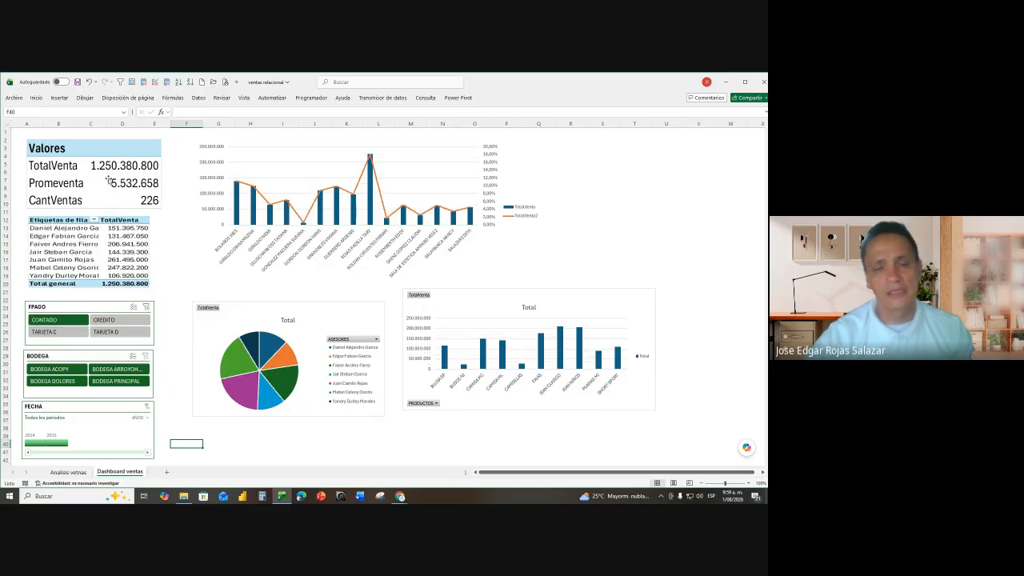
left_click(120, 321)
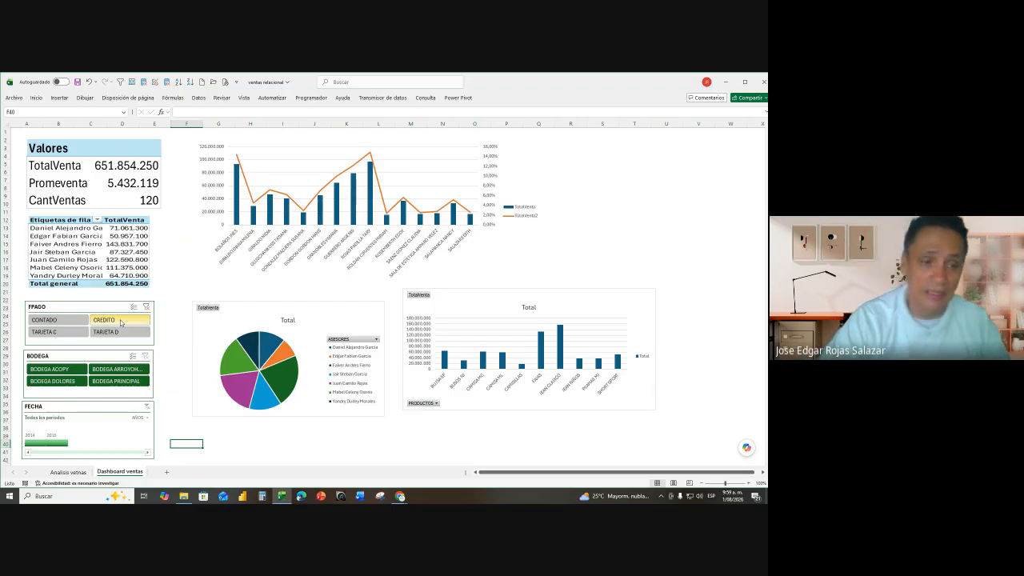
left_click(145, 308)
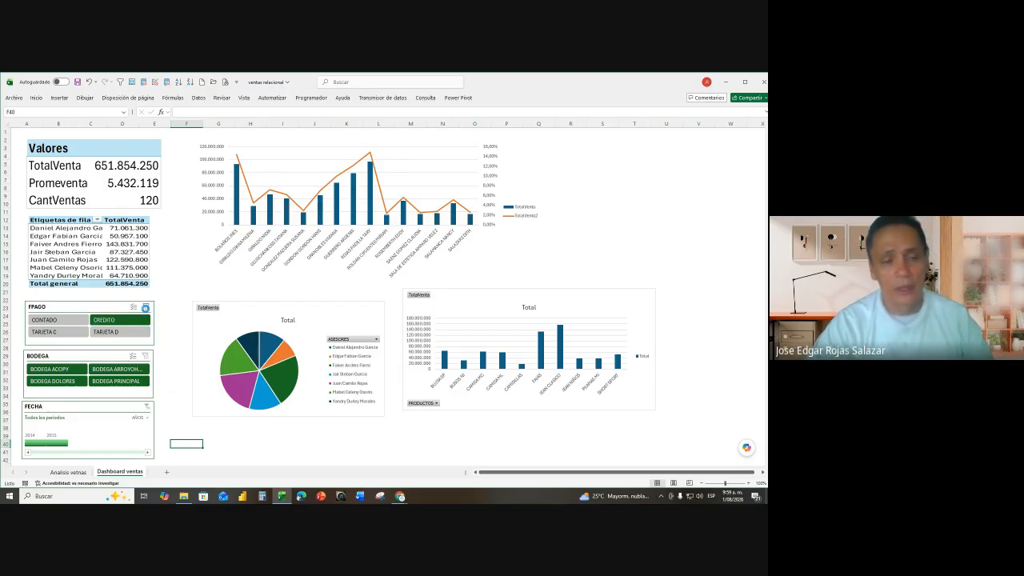
- Filter the dashboard to CONTADO sales from BODEGA ACOPY, trying 2014 on the FECHA timeline before settling on 2015
left_click(58, 320)
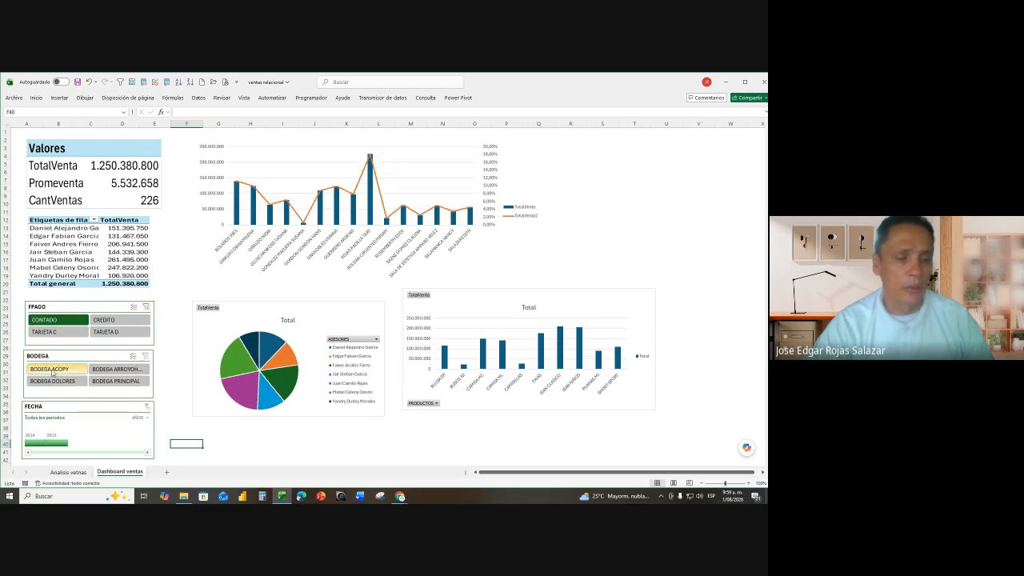
left_click(51, 371)
left_click(35, 445)
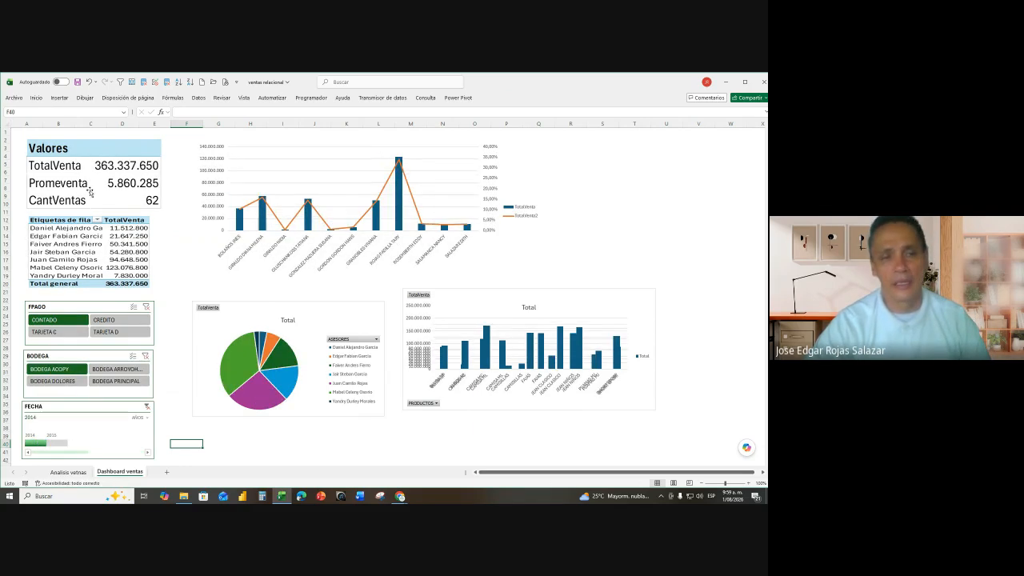
left_click(60, 445)
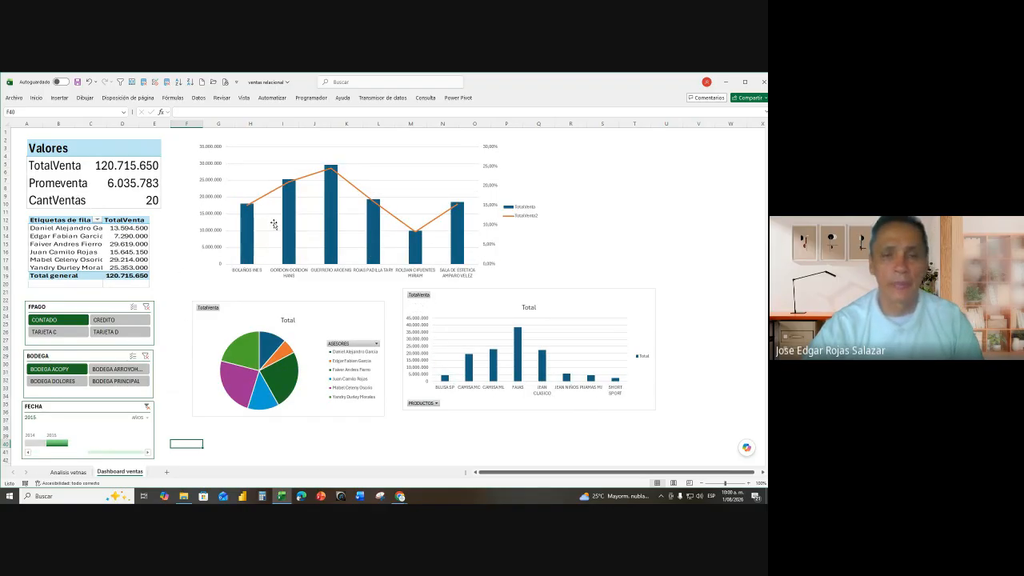
left_click(288, 149)
left_click(514, 98)
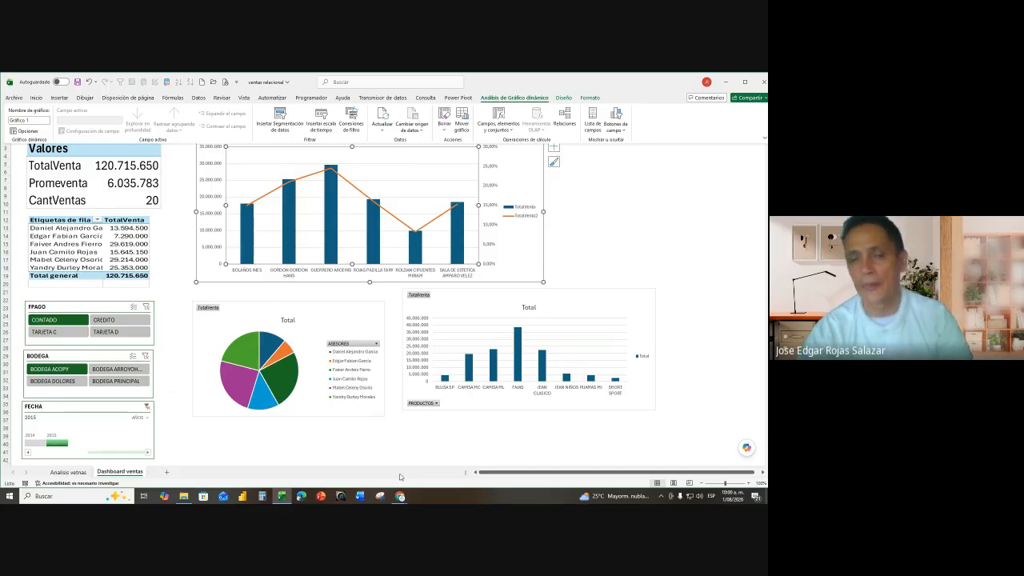
left_click(632, 228)
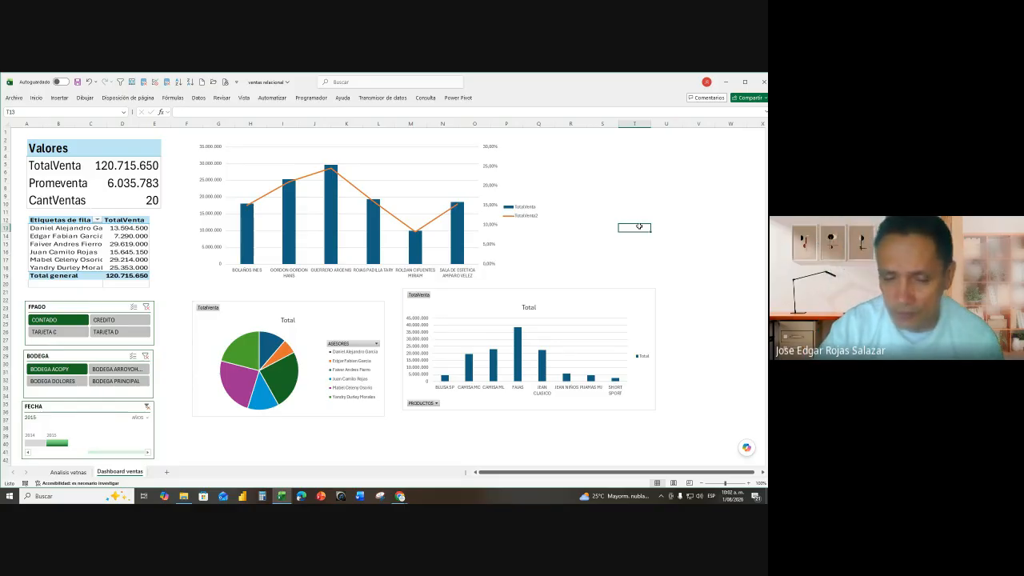
left_click(400, 496)
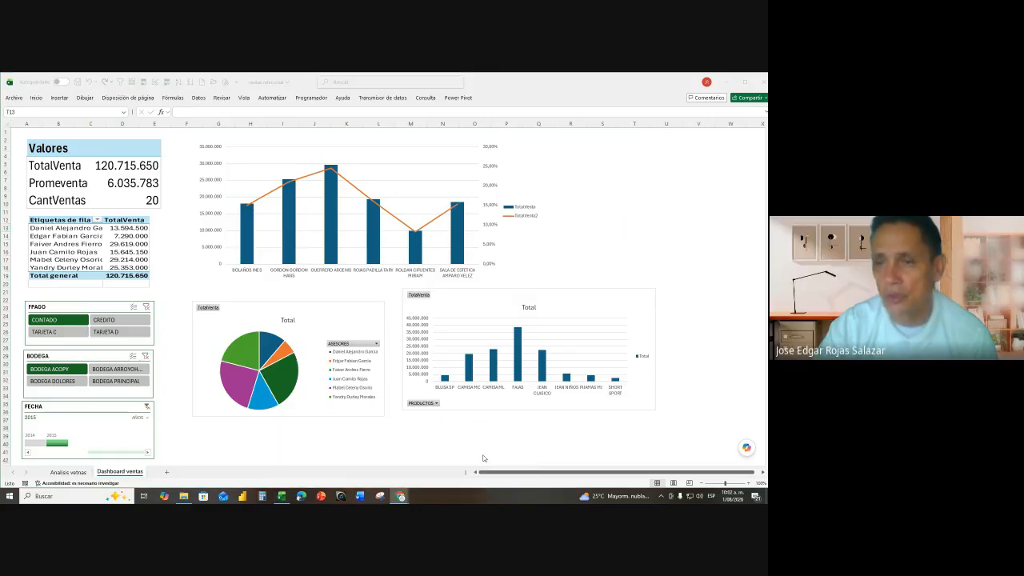